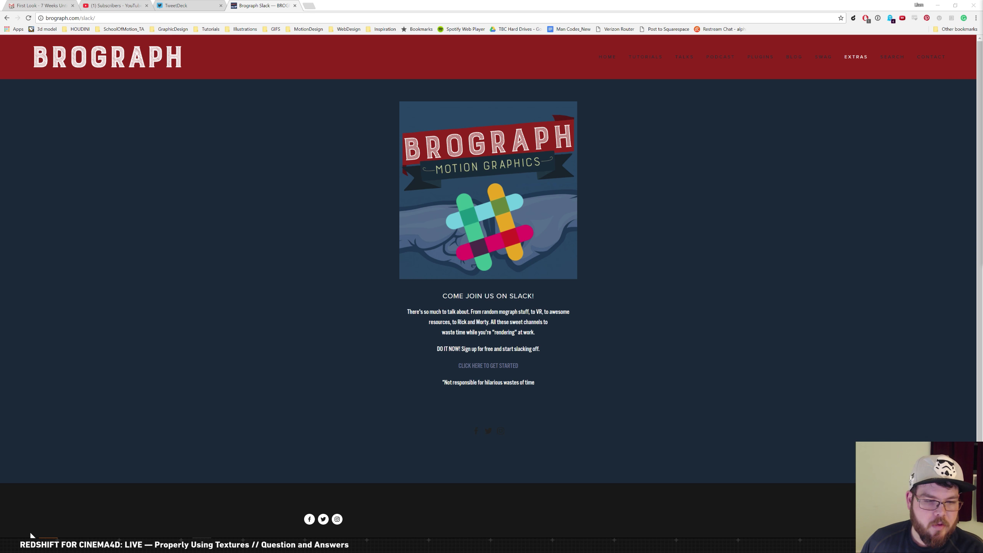
# Launch the Restream Chat app and move its window out of the way
pyautogui.press('super')
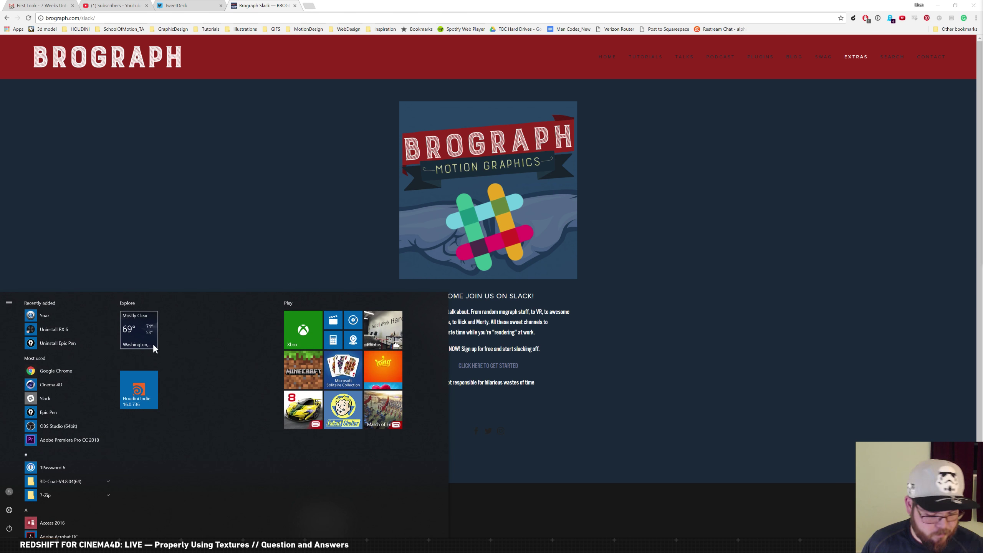
pyautogui.write('res')
pyautogui.press('Return')
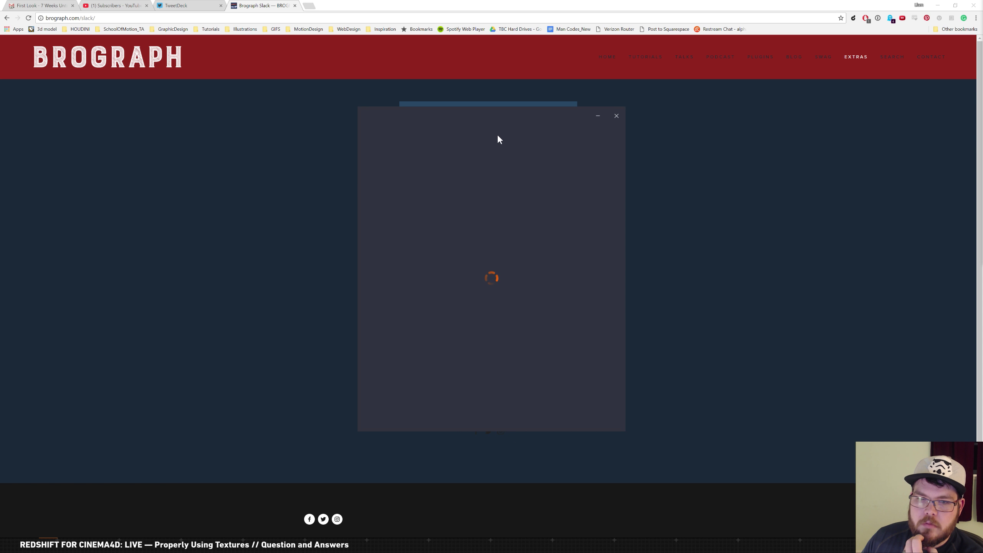
pyautogui.moveTo(470, 120); pyautogui.dragTo(982, 131)
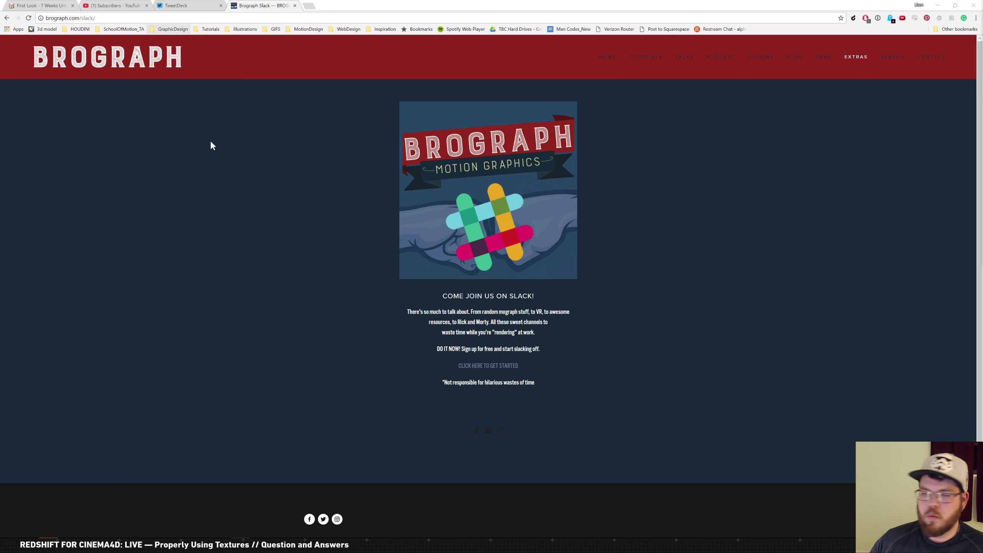
# In Cinema 4D, deselect the hair, close all projects answering each save prompt, and start opening a file
pyautogui.click(54, 545)
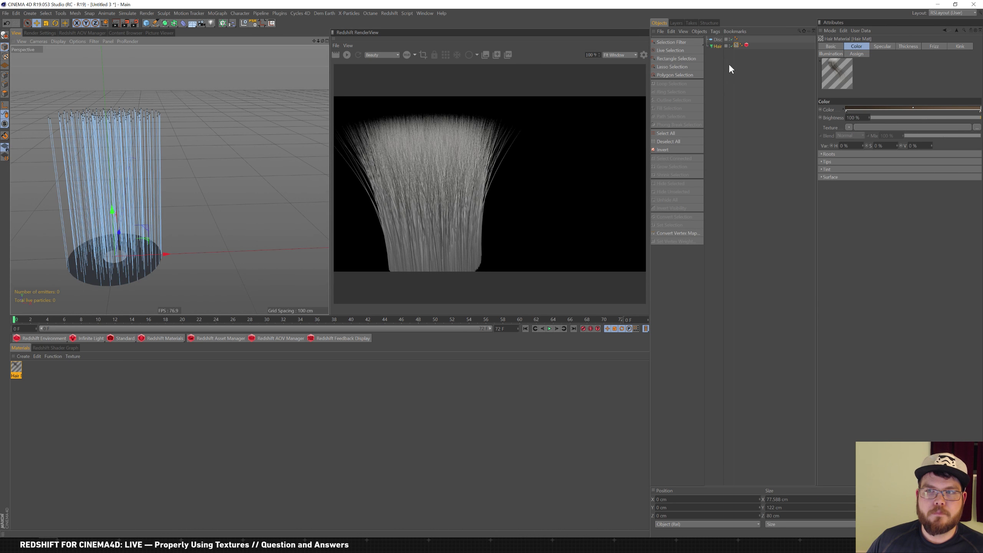
pyautogui.click(716, 59)
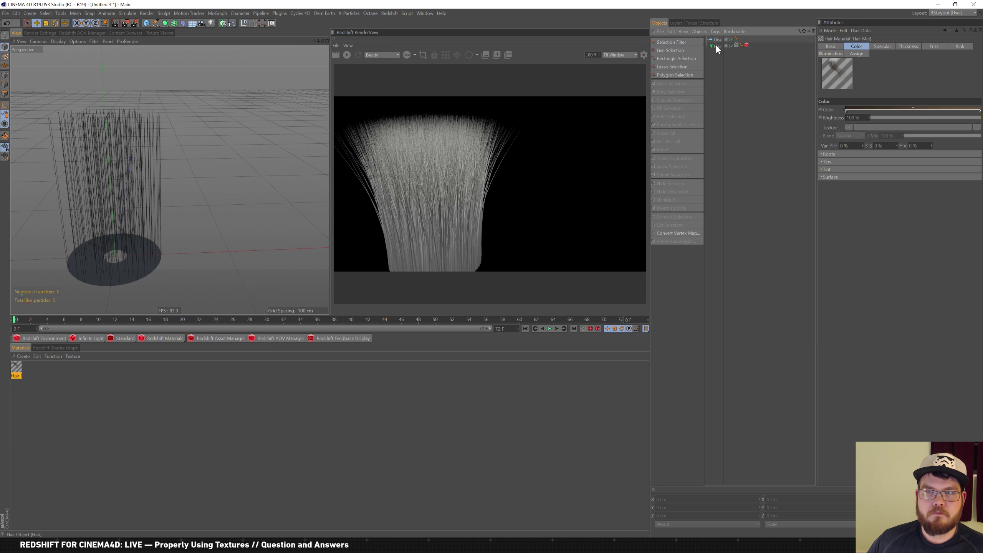
pyautogui.click(5, 12)
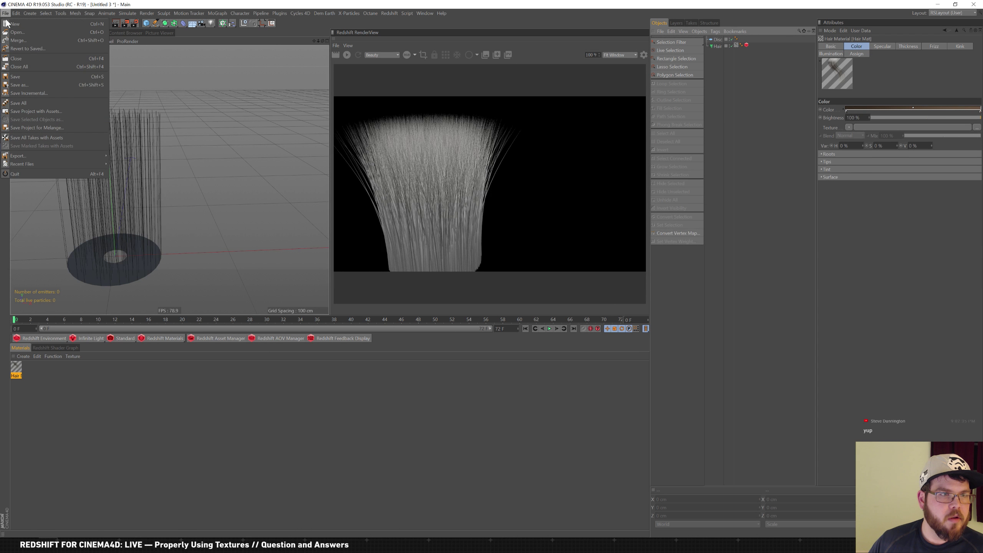
pyautogui.click(35, 65)
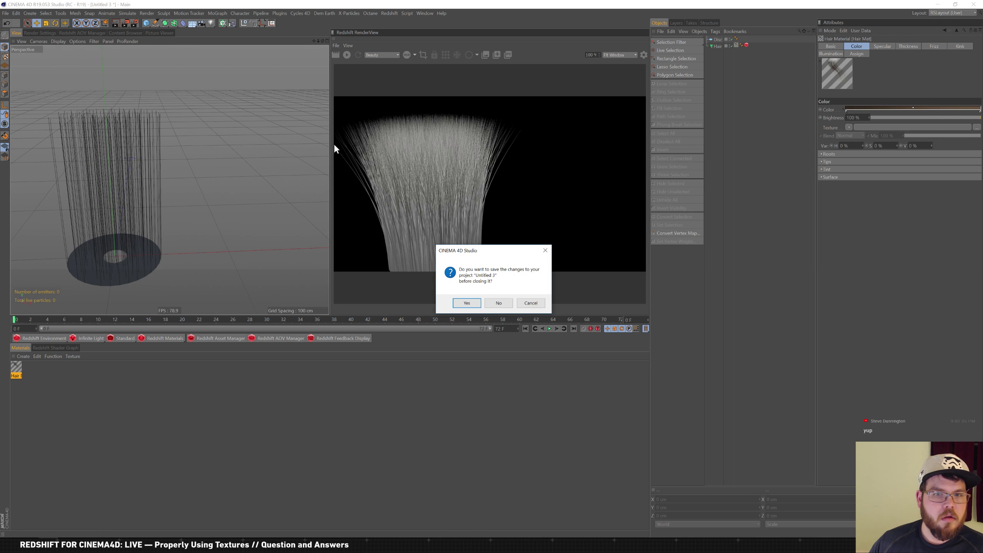
pyautogui.click(503, 305)
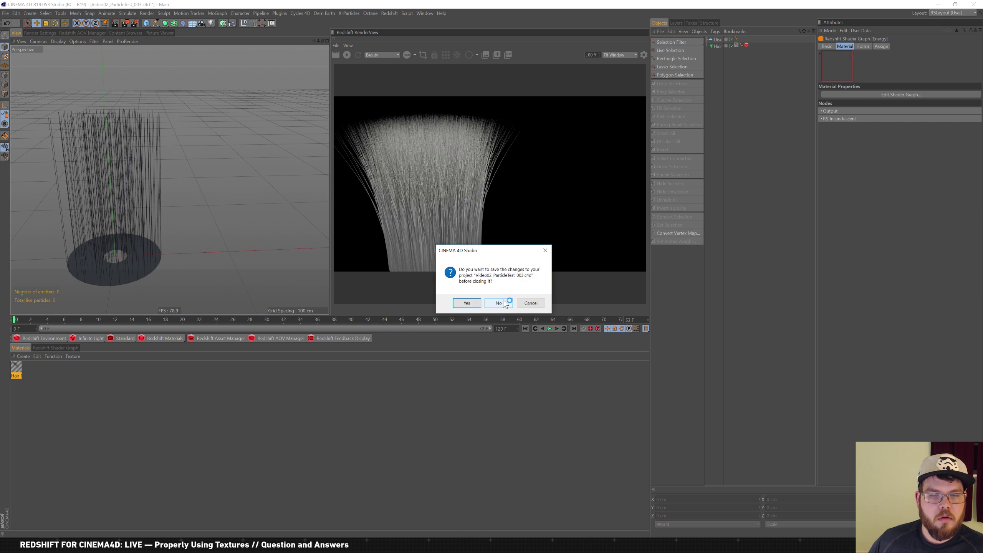
pyautogui.click(468, 303)
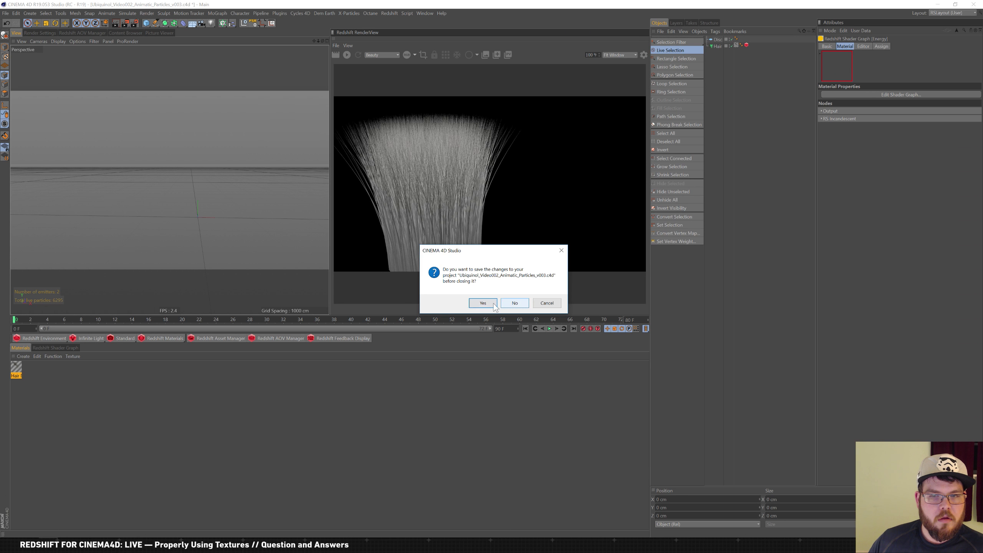
pyautogui.click(496, 305)
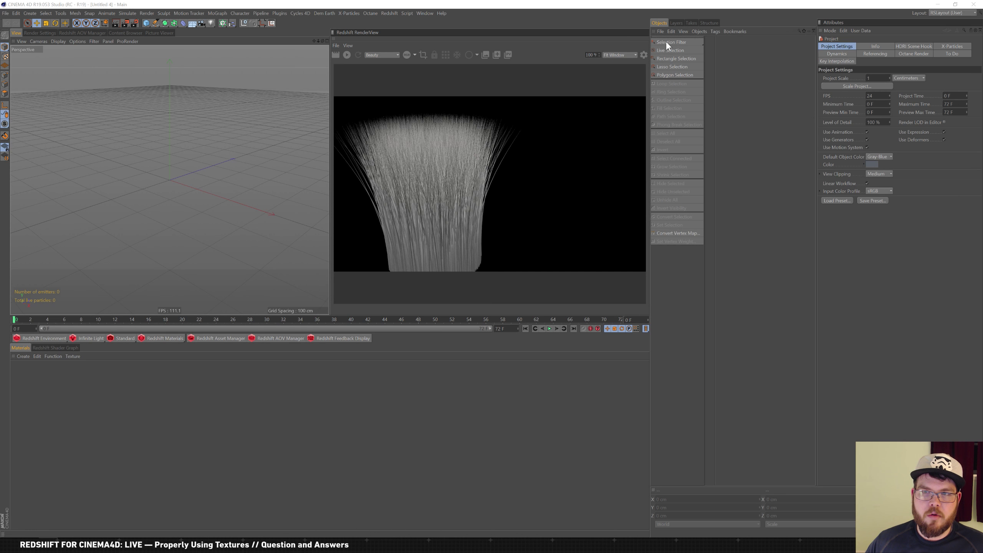
pyautogui.hotkey('ctrl', 'o')
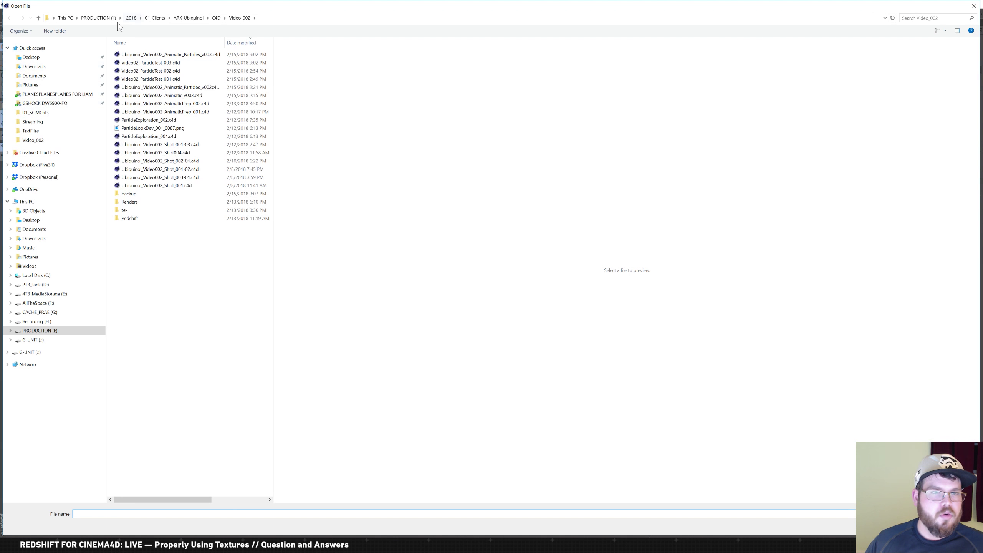
# Browse the 4TB_MediaStorage drive to 02_3D > _MEGASCANS > Megascans > 3d > Wood_Tree_qlEtl
pyautogui.click(46, 295)
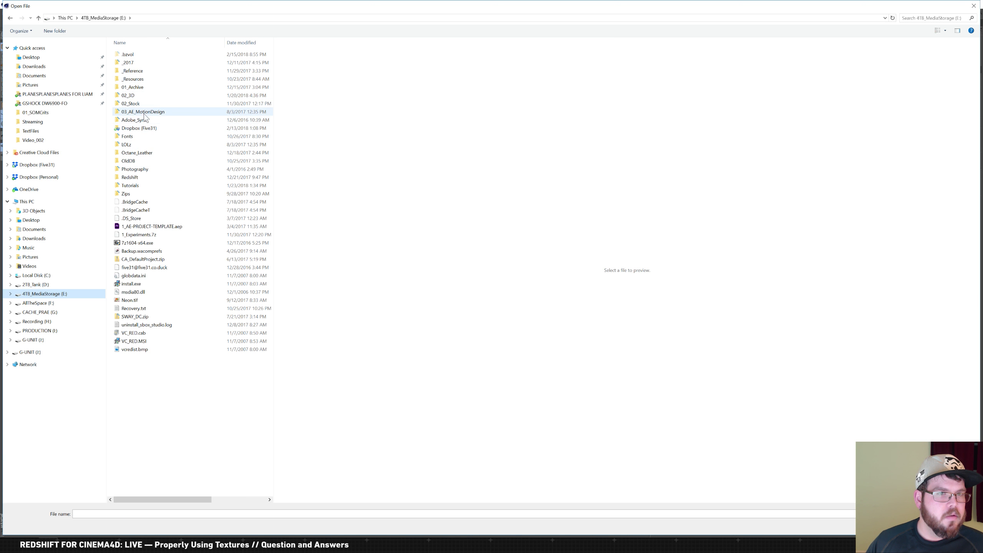
pyautogui.doubleClick(133, 96)
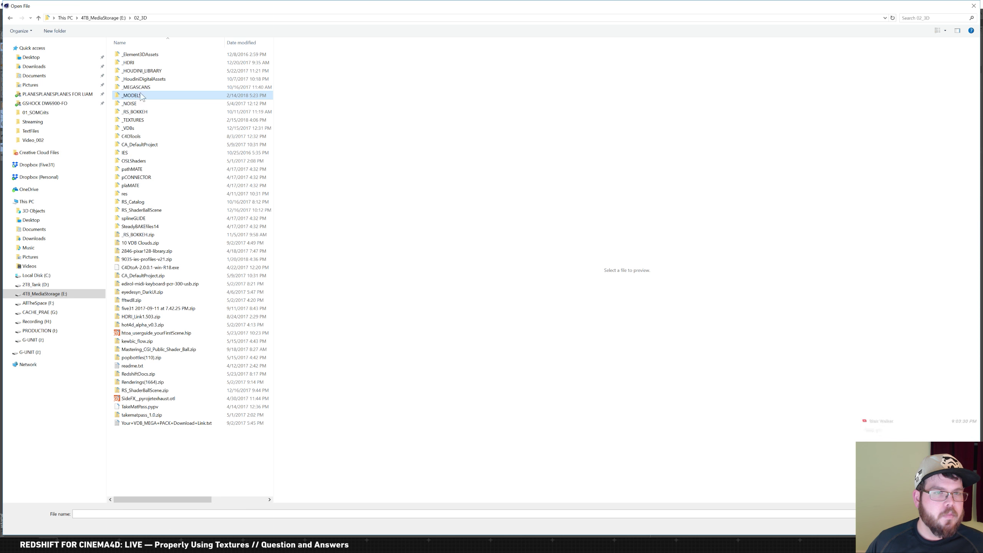
pyautogui.doubleClick(136, 96)
pyautogui.click(140, 17)
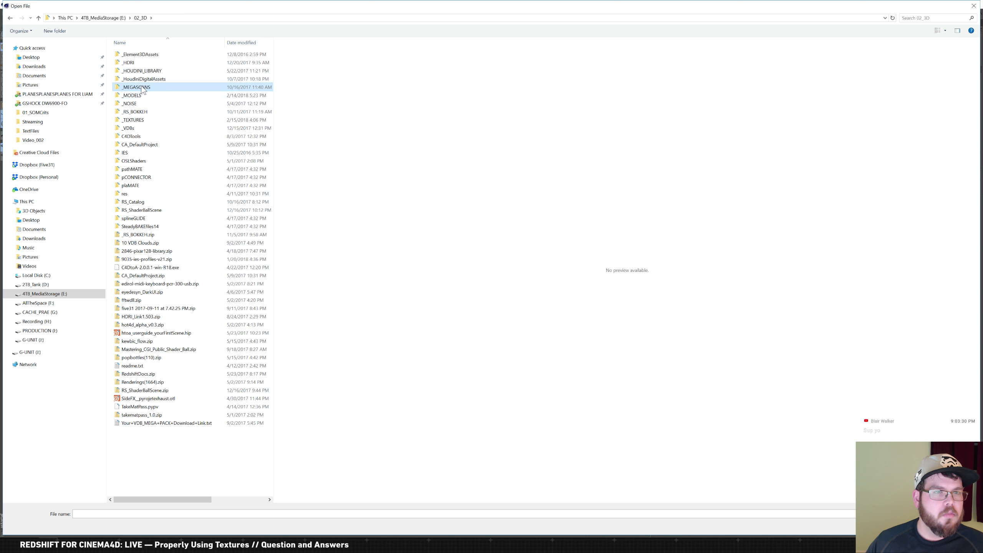
pyautogui.doubleClick(144, 87)
pyautogui.doubleClick(138, 63)
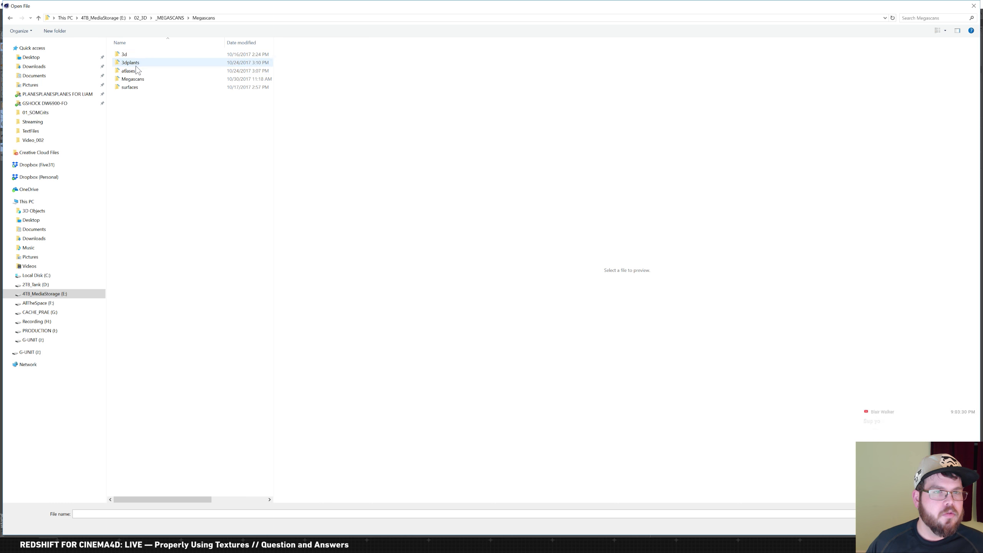
pyautogui.doubleClick(124, 55)
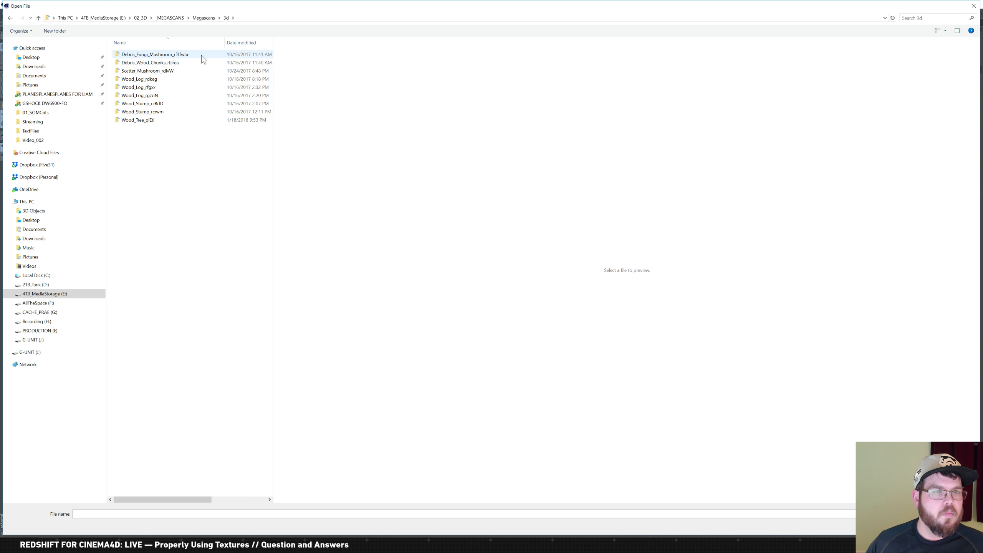
pyautogui.click(145, 120)
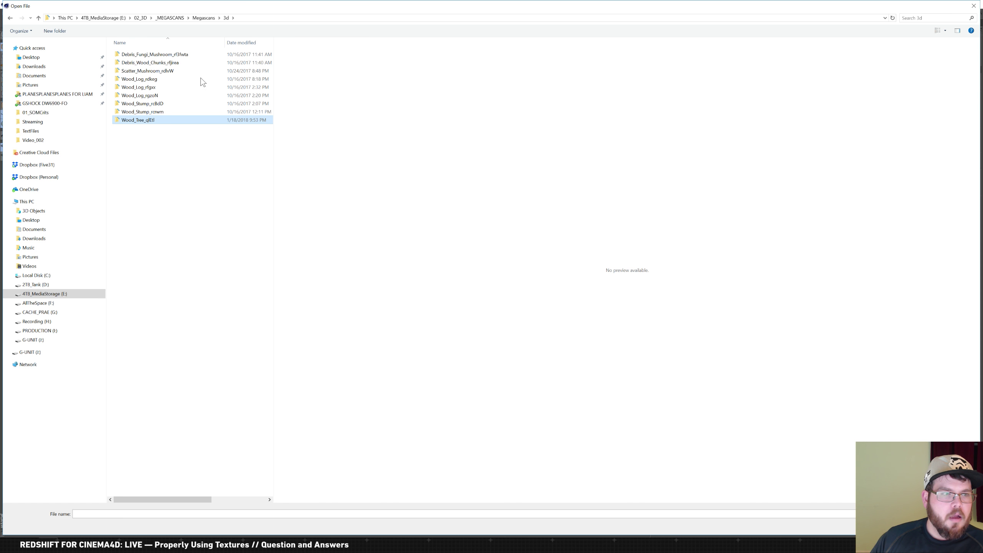
pyautogui.press('Return')
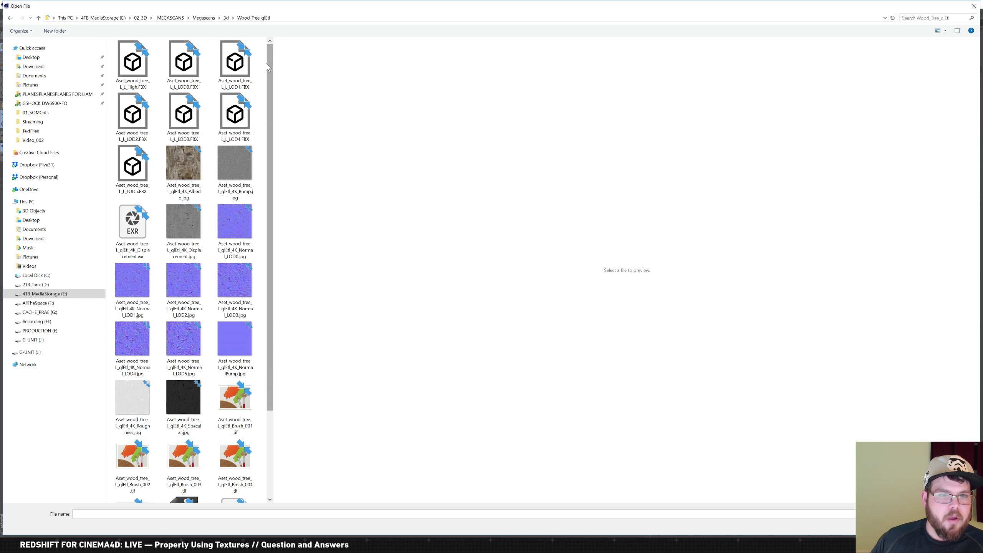
# Select the high-detail wood tree FBX file and open it for import
pyautogui.scroll(-1, 271, 64)
pyautogui.scroll(1, 271, 64)
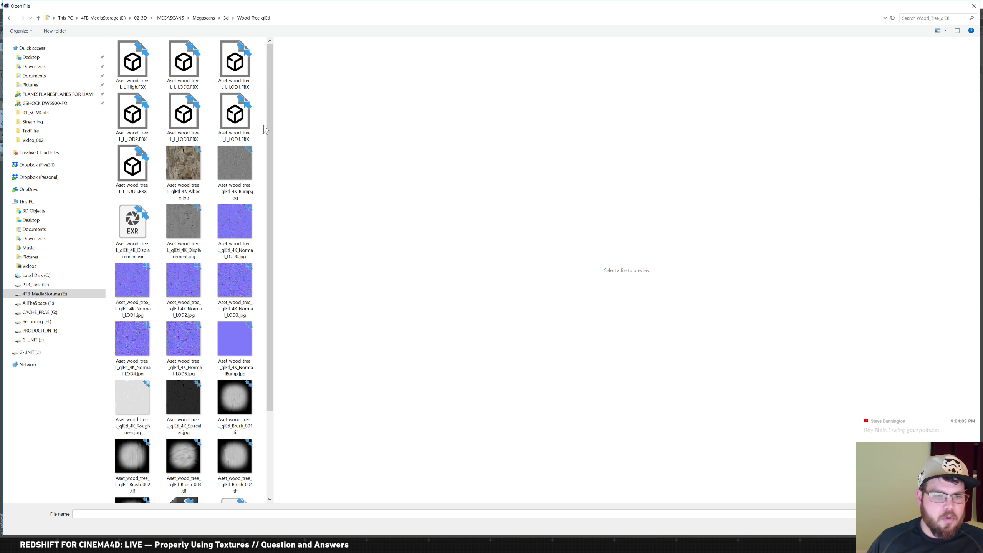
pyautogui.moveTo(269, 81); pyautogui.dragTo(256, 58)
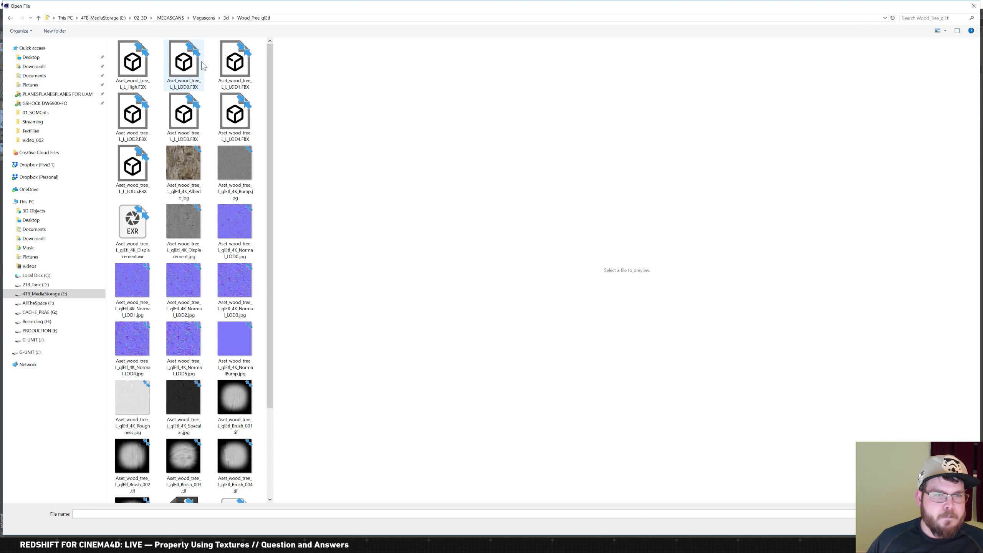
pyautogui.click(150, 58)
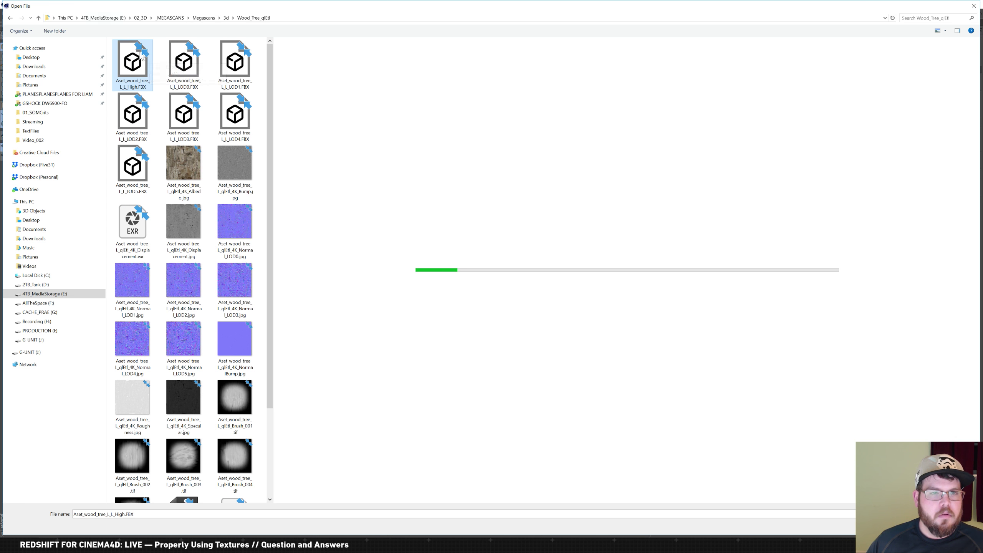
pyautogui.press('Return')
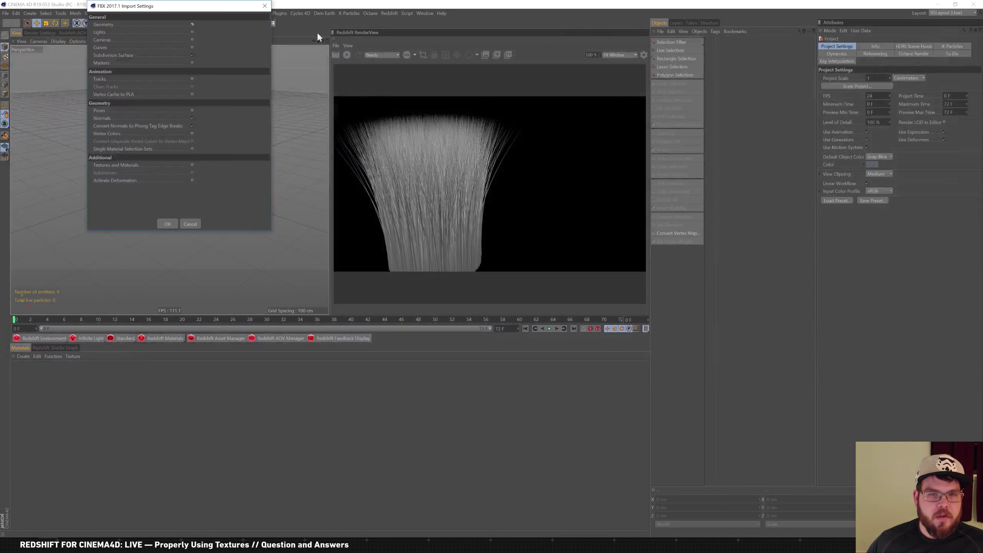
# Import the FBX with the default settings and frame the tree in the viewport
pyautogui.click(167, 225)
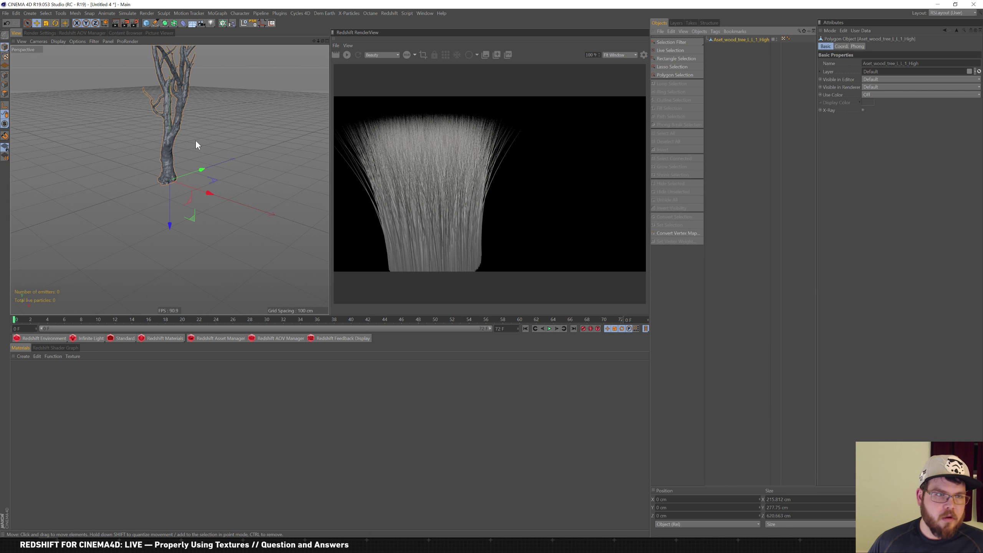
pyautogui.keyDown('alt'); pyautogui.moveTo(172, 118); pyautogui.dragTo(175, 170, button='middle'); pyautogui.keyUp('alt')
pyautogui.rightClick(164, 164)
pyautogui.click(155, 159)
pyautogui.moveTo(154, 158)
pyautogui.keyDown('alt'); pyautogui.mouseDown(button='right')
pyautogui.moveTo(157, 167)
pyautogui.moveTo(137, 165)
pyautogui.mouseUp(button='right'); pyautogui.keyUp('alt')
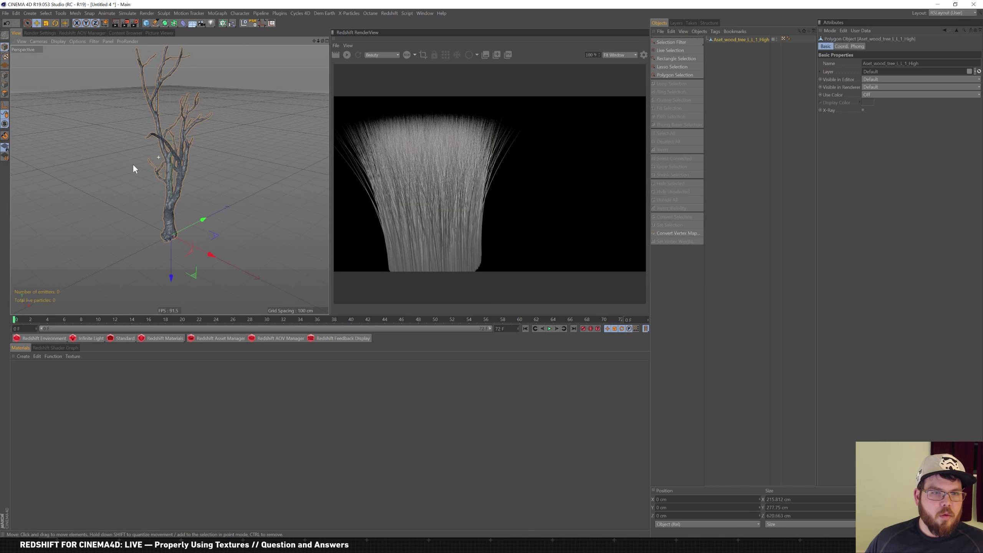
pyautogui.keyDown('alt'); pyautogui.moveTo(178, 157); pyautogui.dragTo(198, 170); pyautogui.keyUp('alt')
pyautogui.rightClick(191, 157)
pyautogui.click(231, 132)
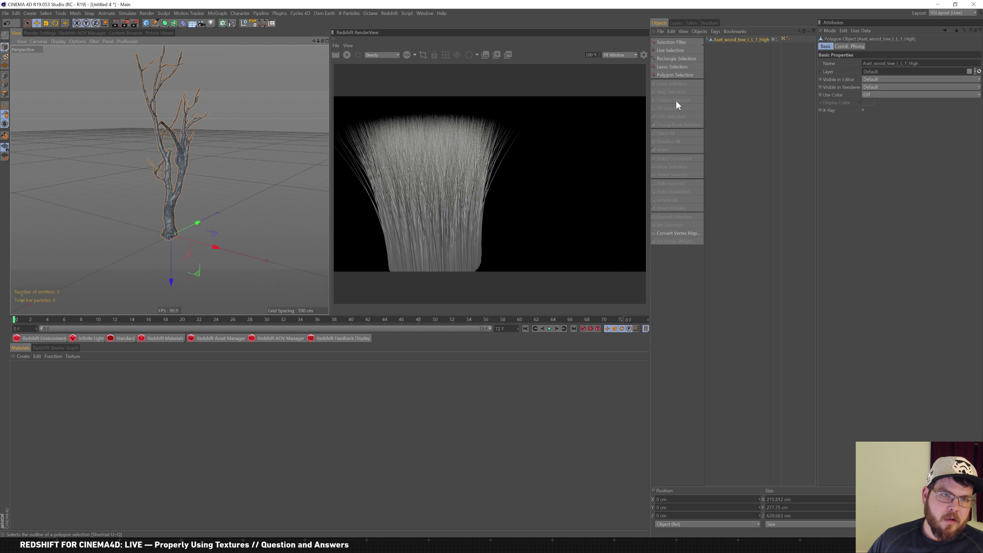
pyautogui.keyDown('alt'); pyautogui.moveTo(259, 172); pyautogui.dragTo(206, 223); pyautogui.keyUp('alt')
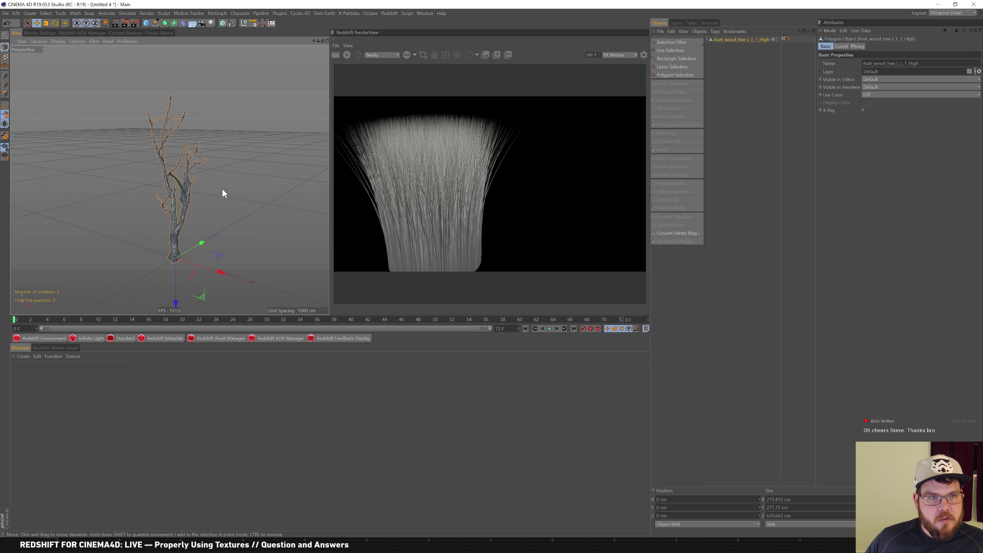
# Rename the imported tree object to 'Tree' and widen the object and attribute panels
pyautogui.doubleClick(739, 40)
pyautogui.hotkey('ctrl', 'a')
pyautogui.press('BackSpace')
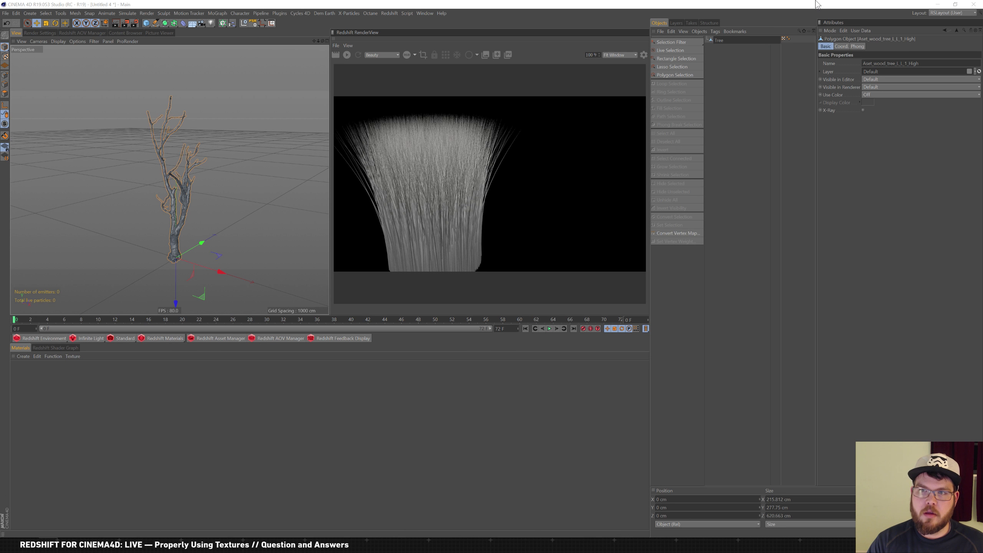
pyautogui.press('Return')
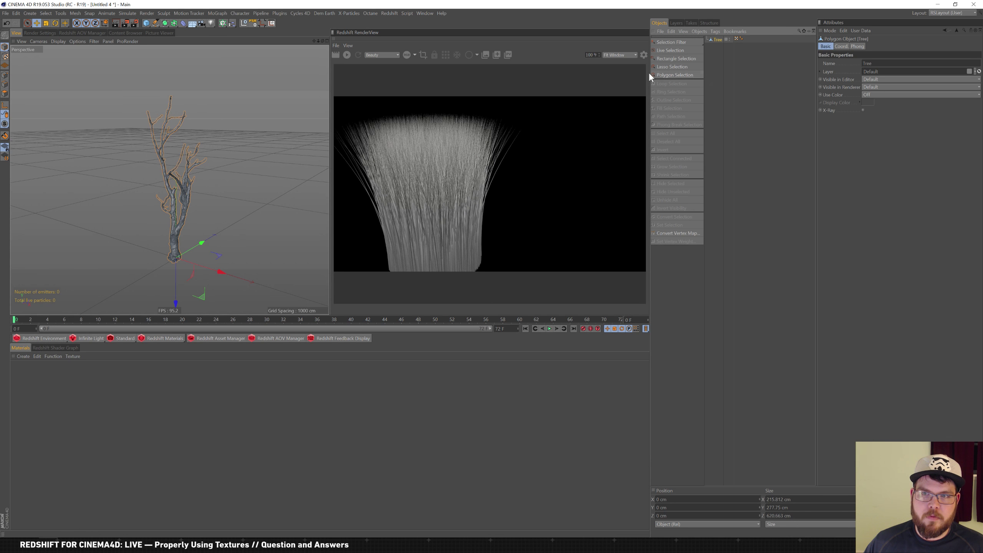
pyautogui.moveTo(649, 74); pyautogui.dragTo(596, 86)
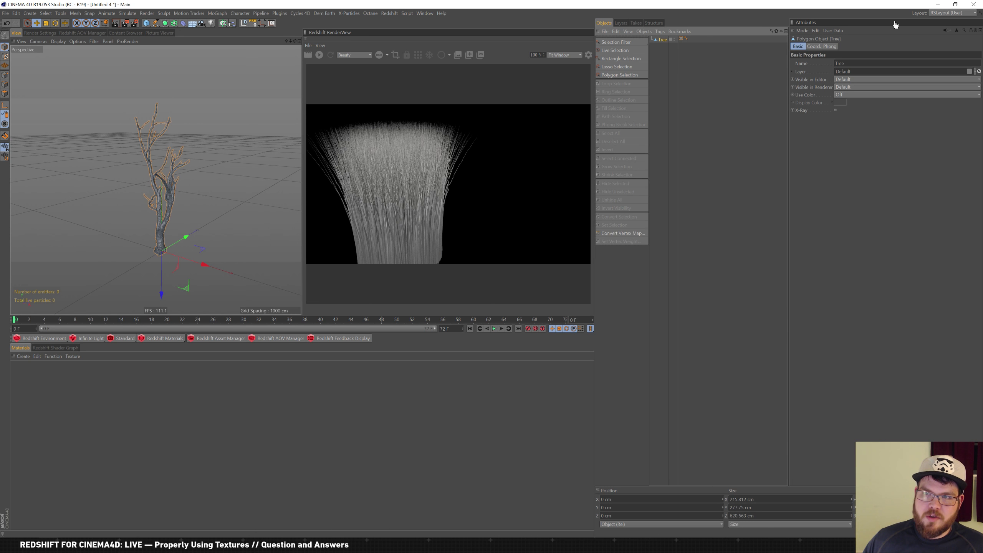
# Create a Redshift material named 'Tree' and apply it to the tree object
pyautogui.click(73, 346)
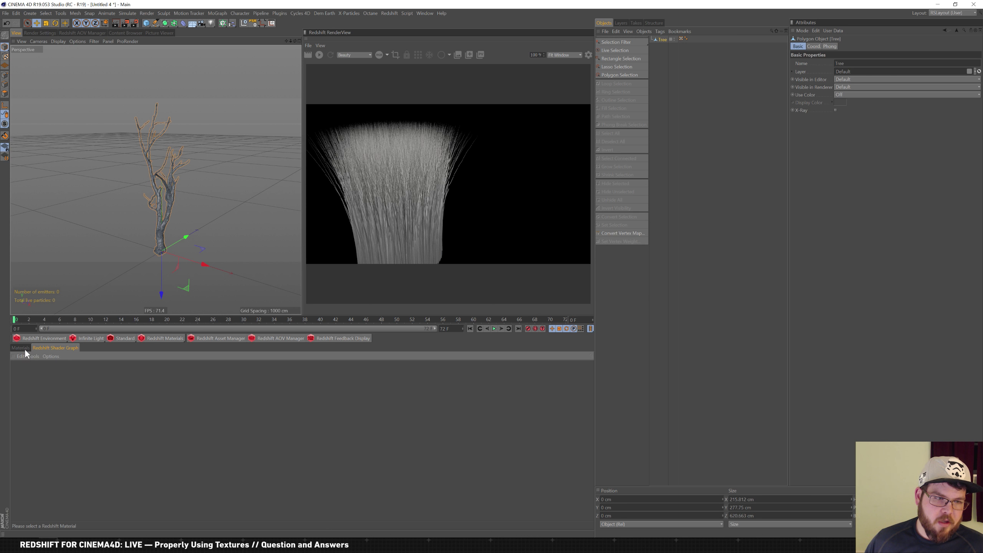
pyautogui.click(179, 338)
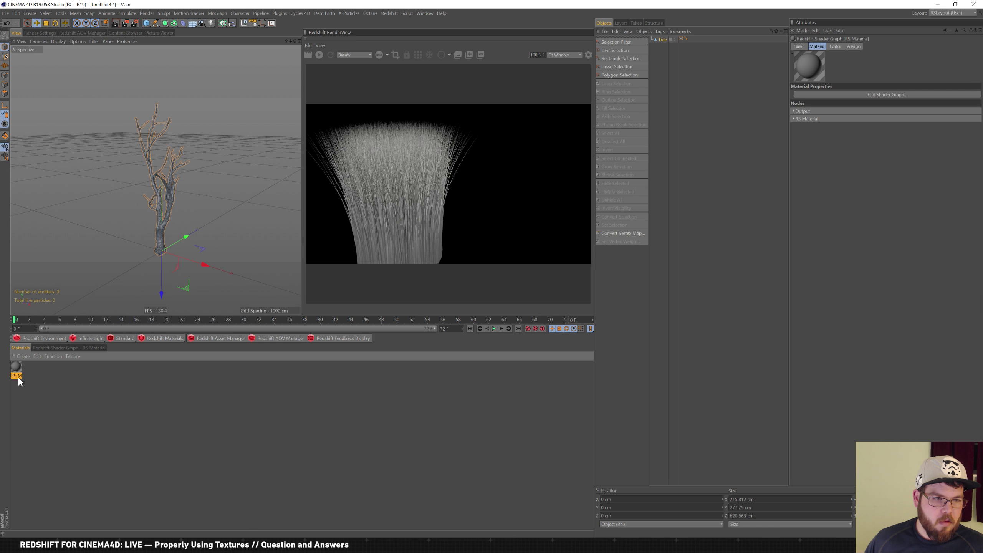
pyautogui.write('Tree')
pyautogui.press('Return')
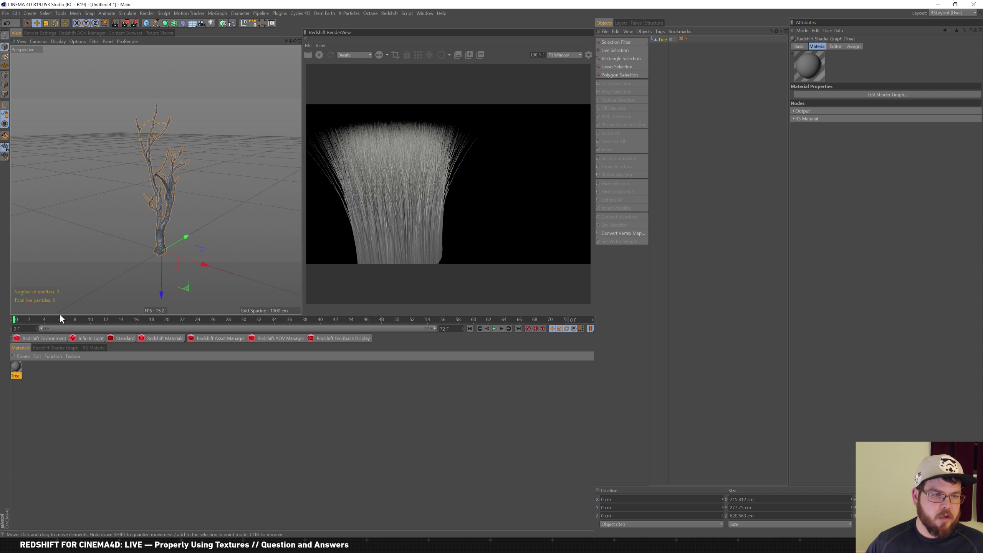
pyautogui.moveTo(16, 366); pyautogui.dragTo(664, 39)
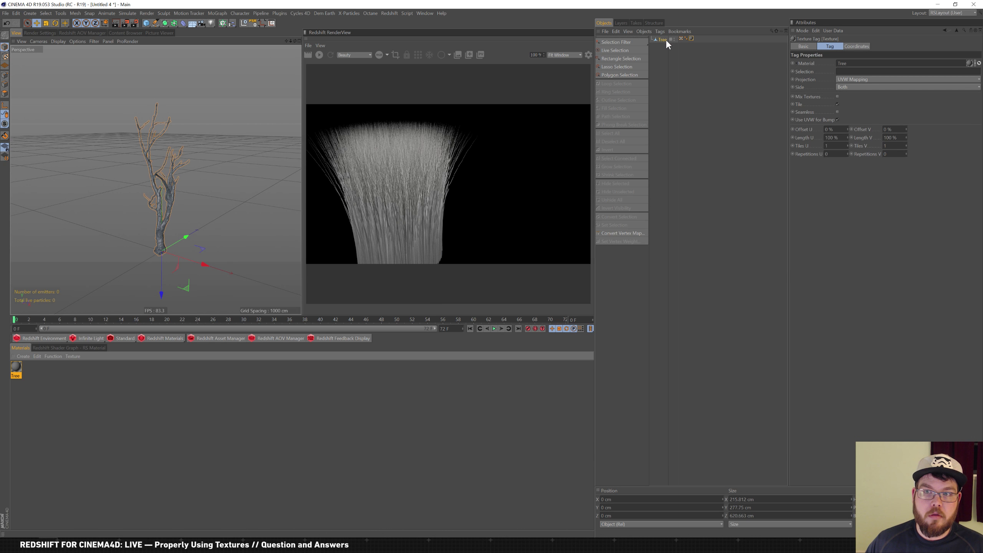
# Add a Redshift Dome Light and give it an HDRI Link tag
pyautogui.click(95, 337)
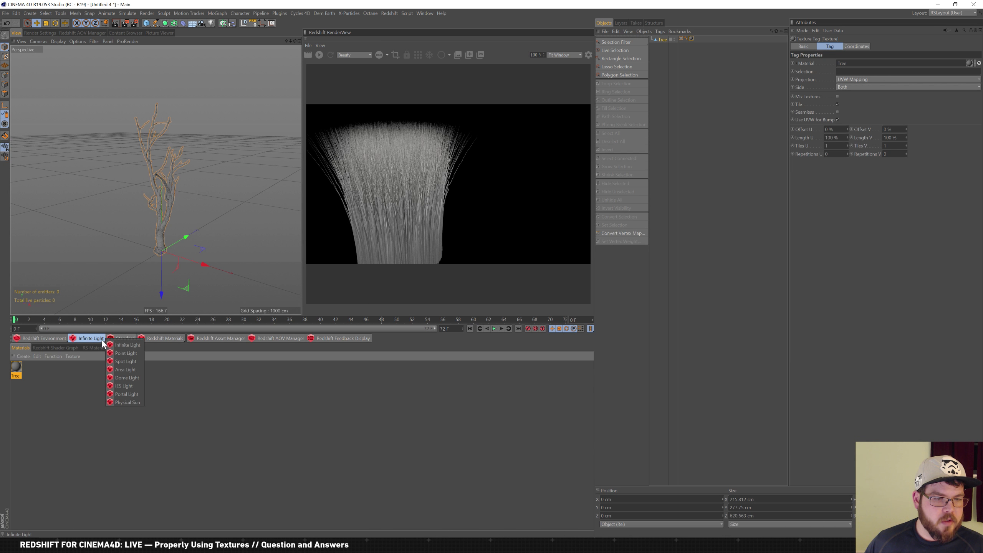
pyautogui.click(133, 378)
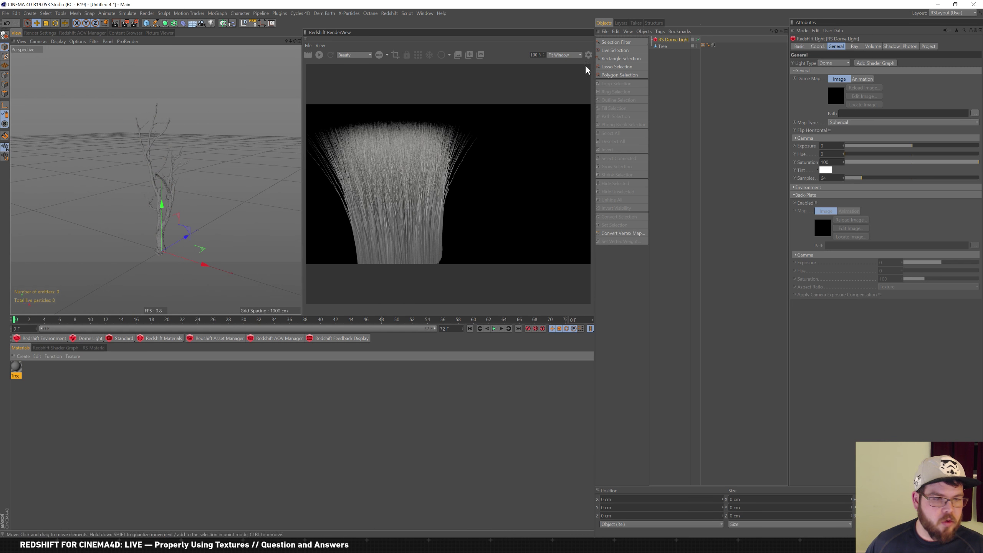
pyautogui.rightClick(688, 40)
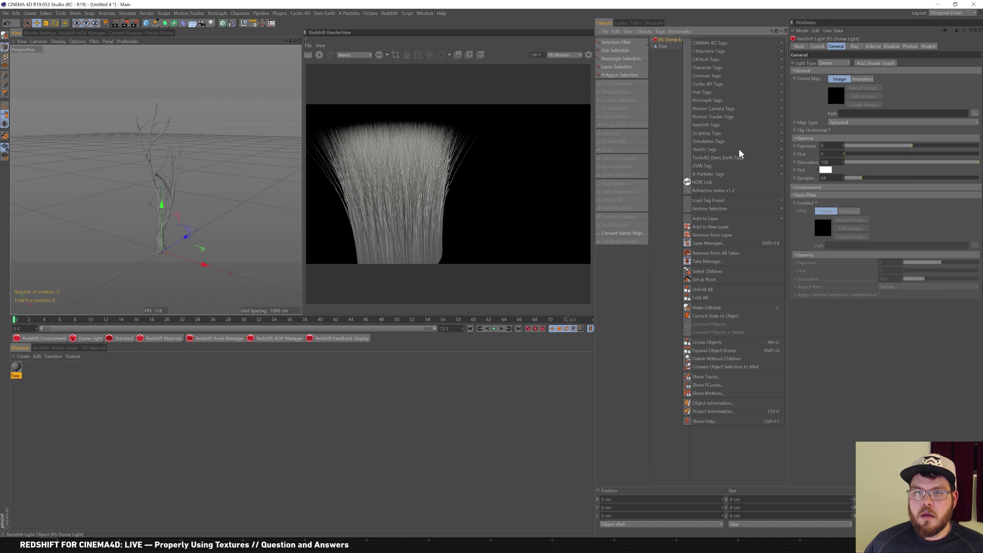
pyautogui.click(738, 184)
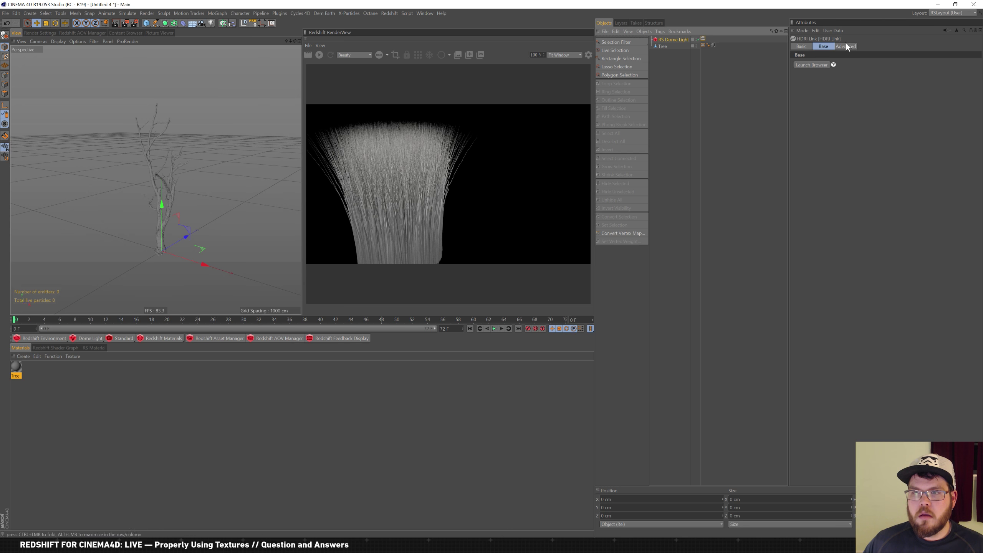
# Pick a Manhattan Nights Vol. 2 HDRI and link it into the dome light's map
pyautogui.click(817, 65)
pyautogui.click(738, 22)
pyautogui.click(758, 71)
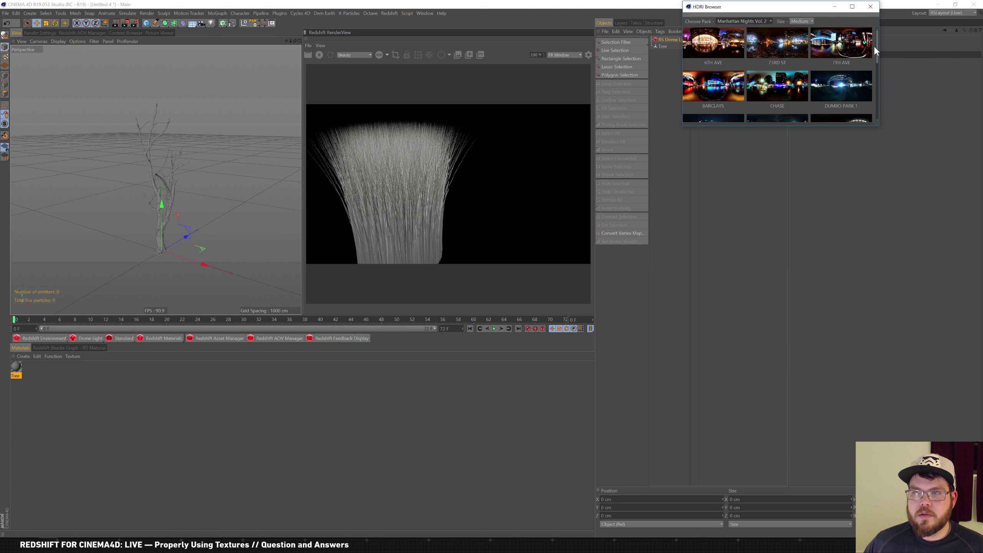
pyautogui.moveTo(878, 50); pyautogui.dragTo(878, 69)
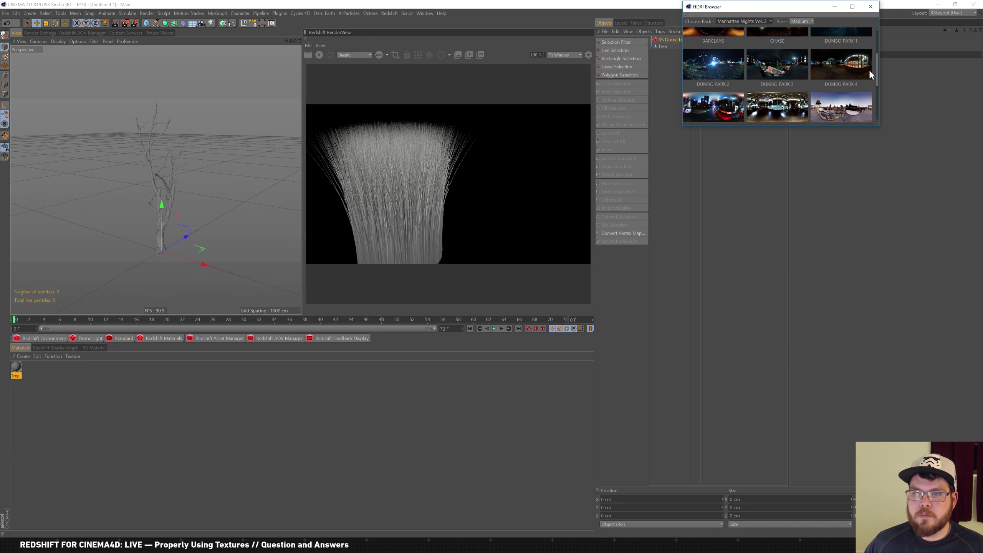
pyautogui.click(871, 7)
pyautogui.click(673, 38)
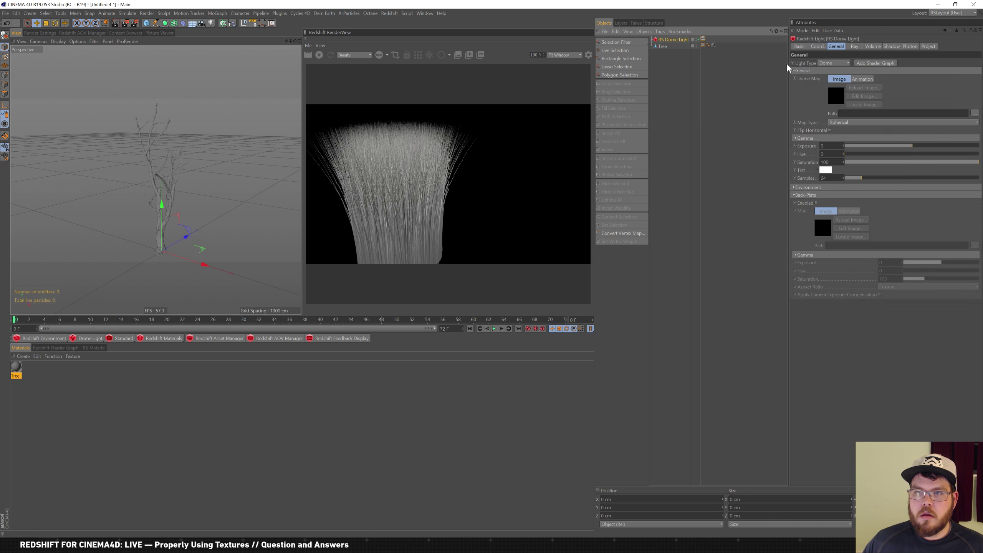
pyautogui.moveTo(704, 40); pyautogui.dragTo(704, 40)
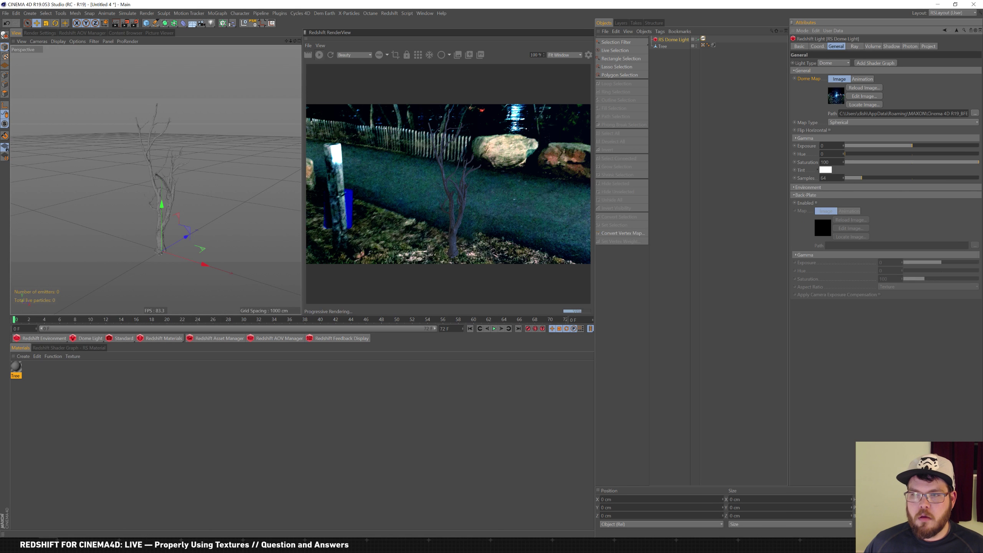
pyautogui.click(805, 188)
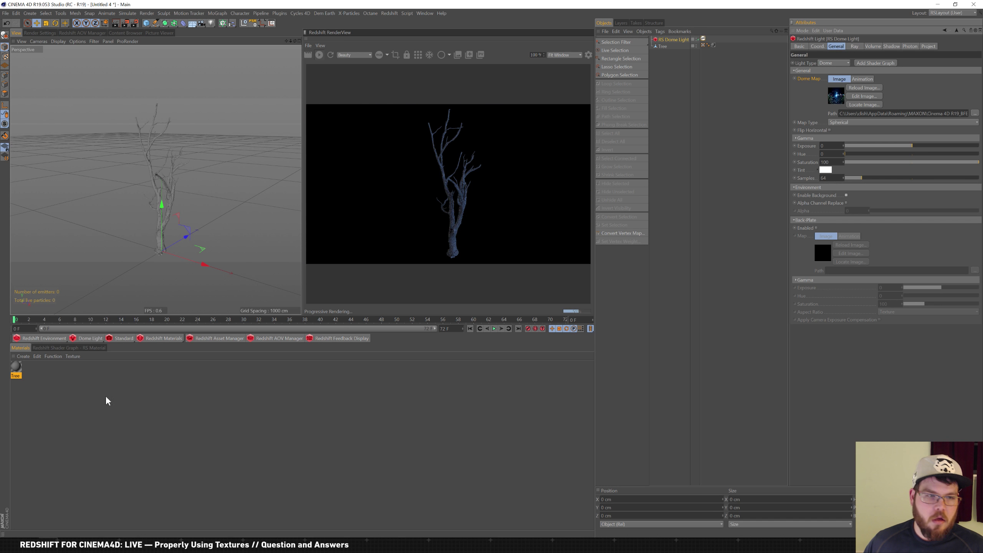
# In Directory Opus, browse to the Megascans 3d wood tree asset folder
pyautogui.hotkey('alt', 'Tab')
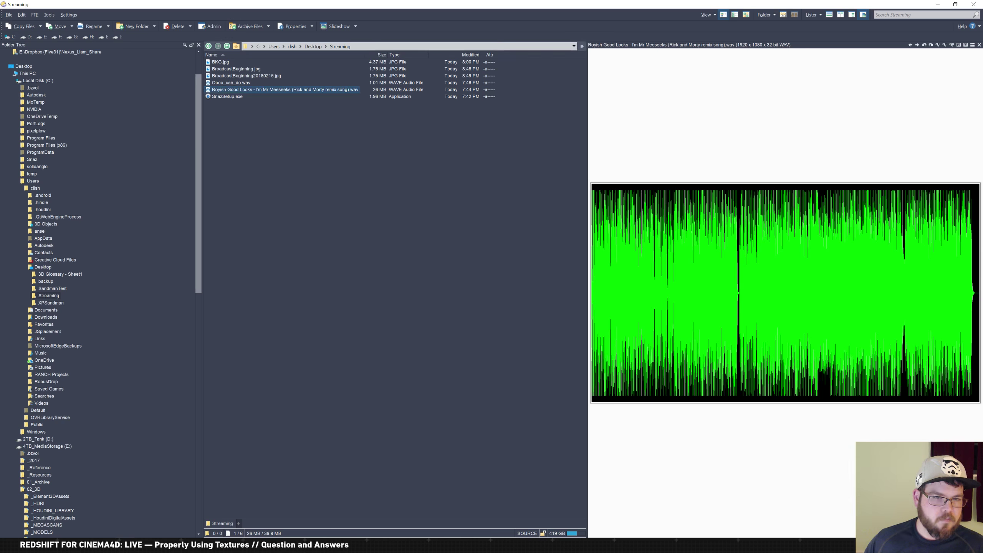
pyautogui.click(15, 80)
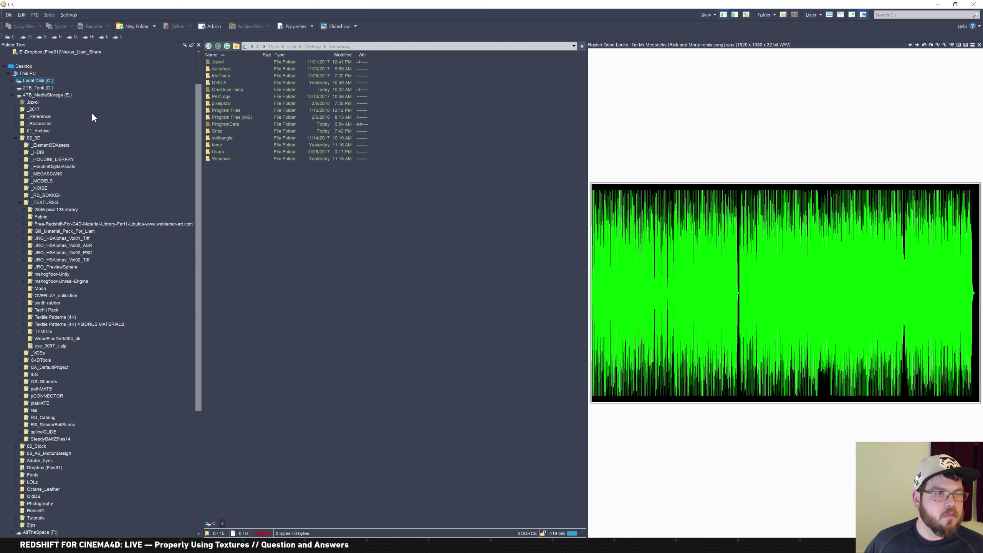
pyautogui.click(45, 174)
pyautogui.doubleClick(222, 69)
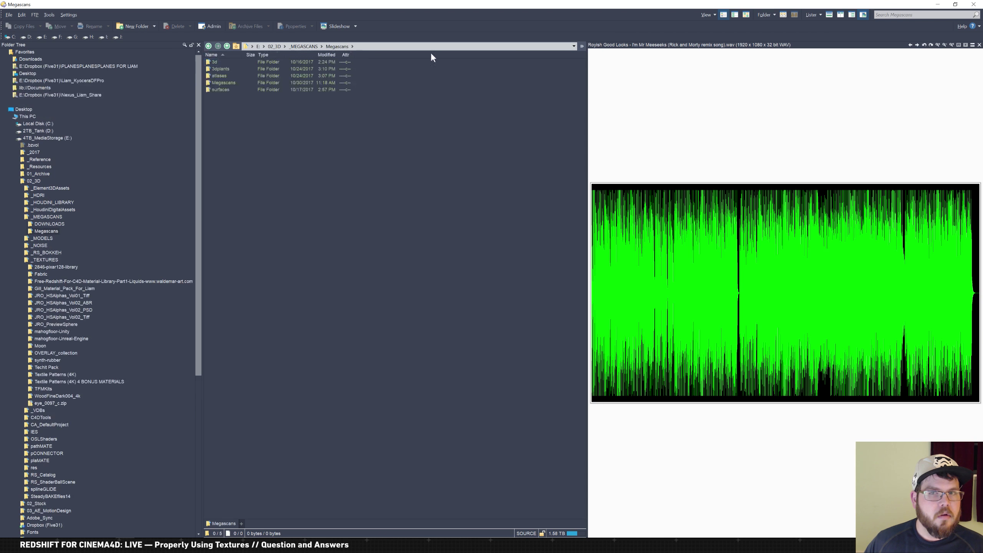
pyautogui.click(979, 45)
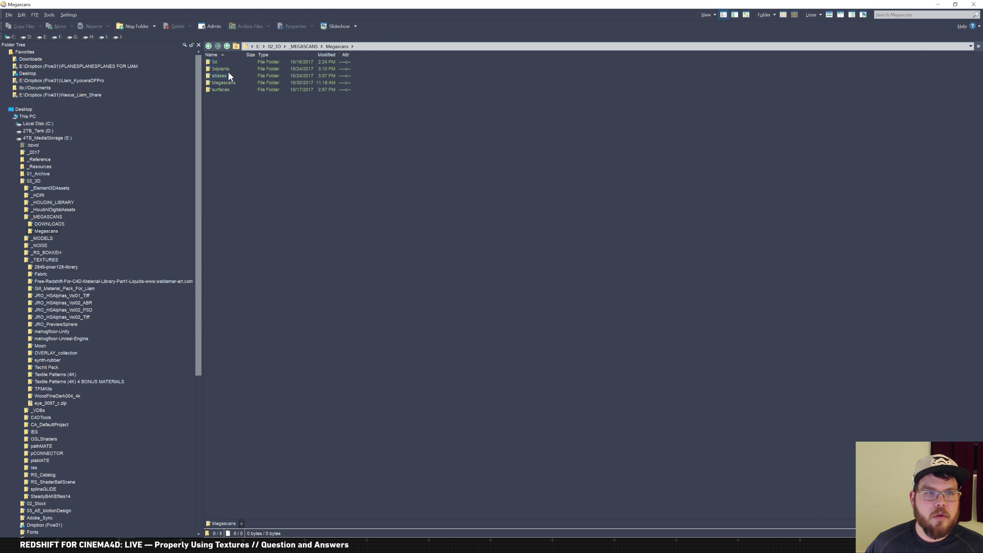
pyautogui.click(211, 61)
pyautogui.doubleClick(209, 62)
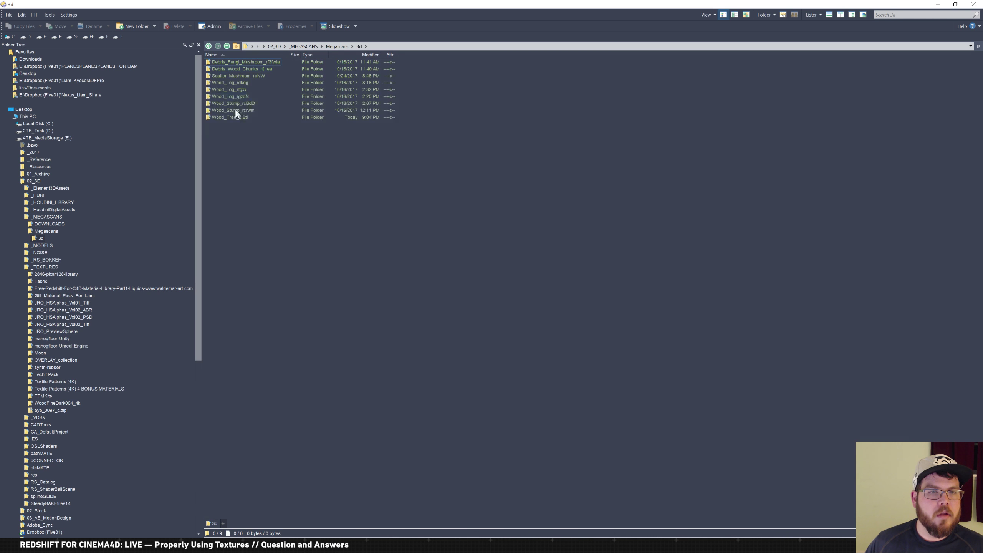
pyautogui.doubleClick(229, 114)
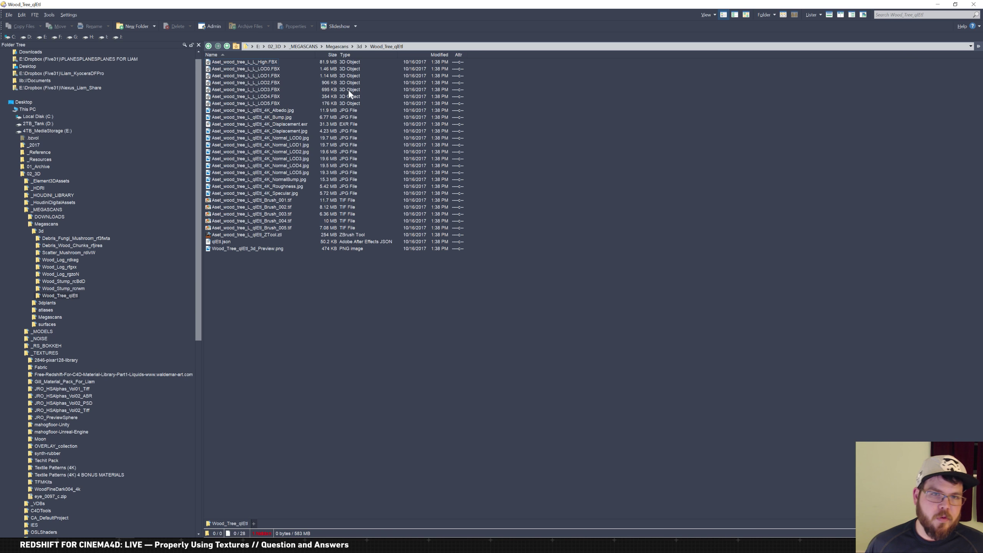
# Select the Albedo, Displacement and Roughness textures and drag them across to Cinema 4D
pyautogui.click(286, 110)
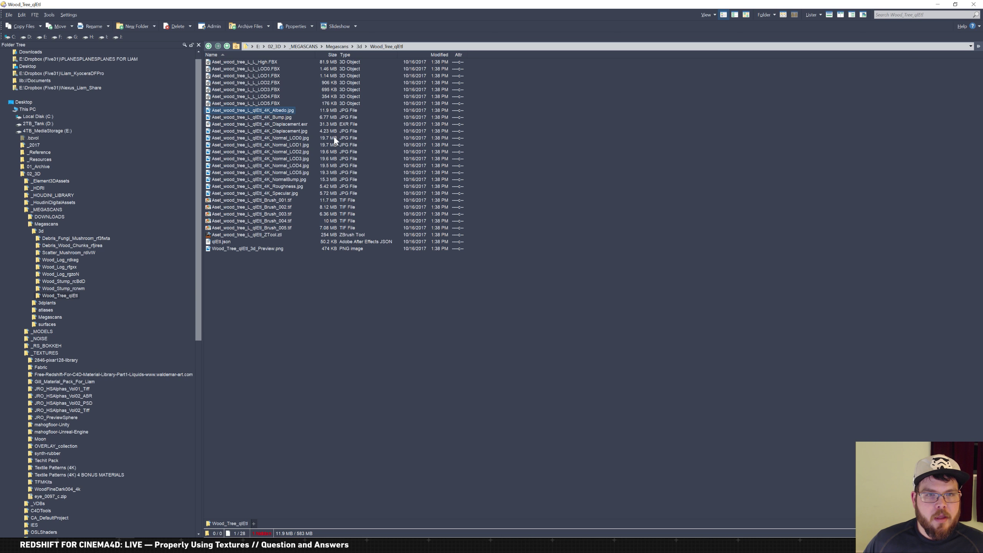
pyautogui.keyDown('ctrl'); pyautogui.click(301, 131); pyautogui.keyUp('ctrl')
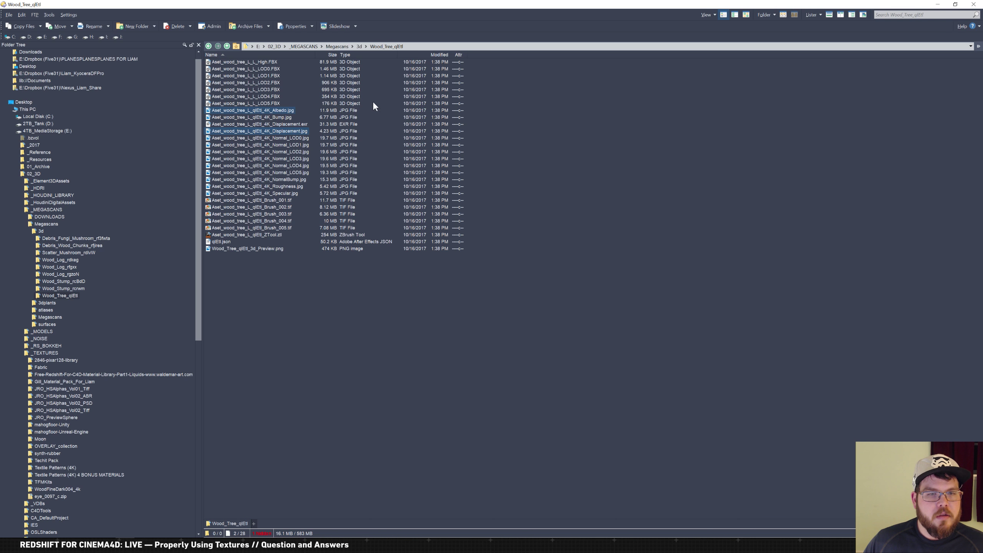
pyautogui.keyDown('ctrl'); pyautogui.click(297, 187); pyautogui.keyUp('ctrl')
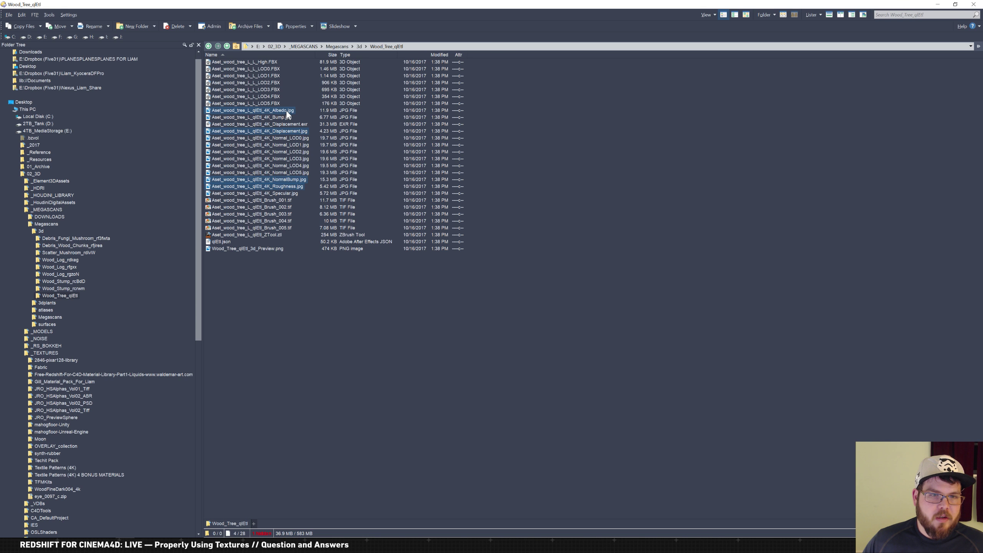
pyautogui.moveTo(285, 111); pyautogui.dragTo(328, 170)
pyautogui.hotkey('alt', 'Tab')
pyautogui.hotkey('alt', 'Tab')
pyautogui.moveTo(301, 102); pyautogui.dragTo(304, 432)
pyautogui.hotkey('alt', 'Tab')
pyautogui.hotkey('alt', 'Tab')
# Drop the textures into the Tree shader graph and stack Albedo, Roughness, NormalBump and Displacement in a column
pyautogui.moveTo(276, 111); pyautogui.dragTo(209, 480)
pyautogui.hotkey('alt', 'Tab')
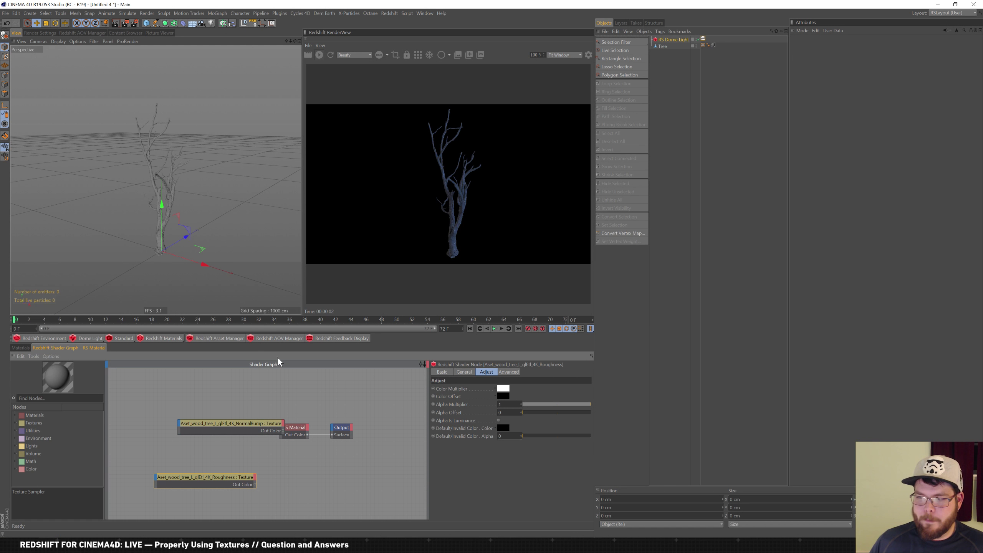
pyautogui.moveTo(234, 430); pyautogui.dragTo(210, 468)
pyautogui.click(229, 433)
pyautogui.moveTo(228, 433); pyautogui.dragTo(204, 518)
pyautogui.moveTo(238, 429); pyautogui.dragTo(211, 415)
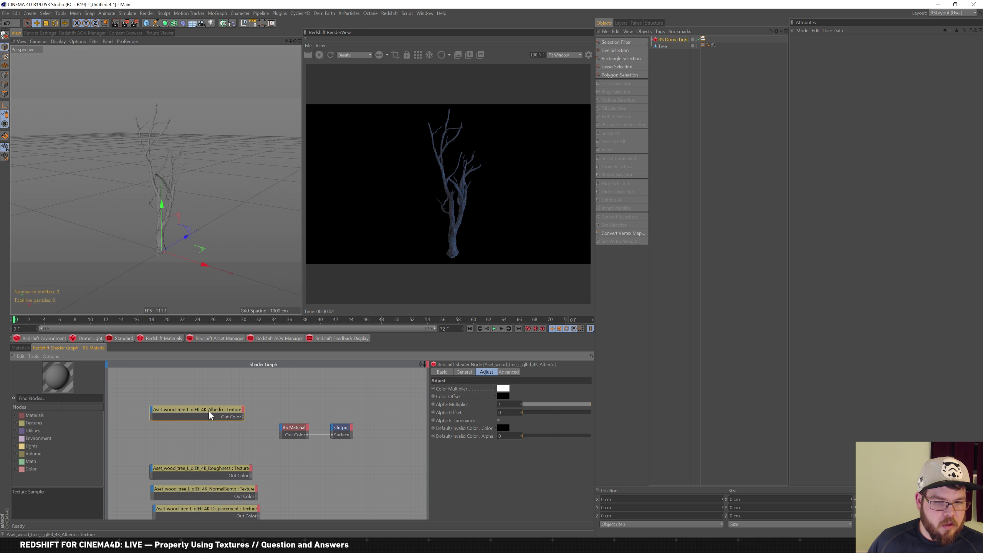
pyautogui.moveTo(224, 473)
pyautogui.mouseDown()
pyautogui.moveTo(212, 450)
pyautogui.moveTo(209, 476)
pyautogui.mouseUp()
pyautogui.moveTo(215, 511); pyautogui.dragTo(201, 502)
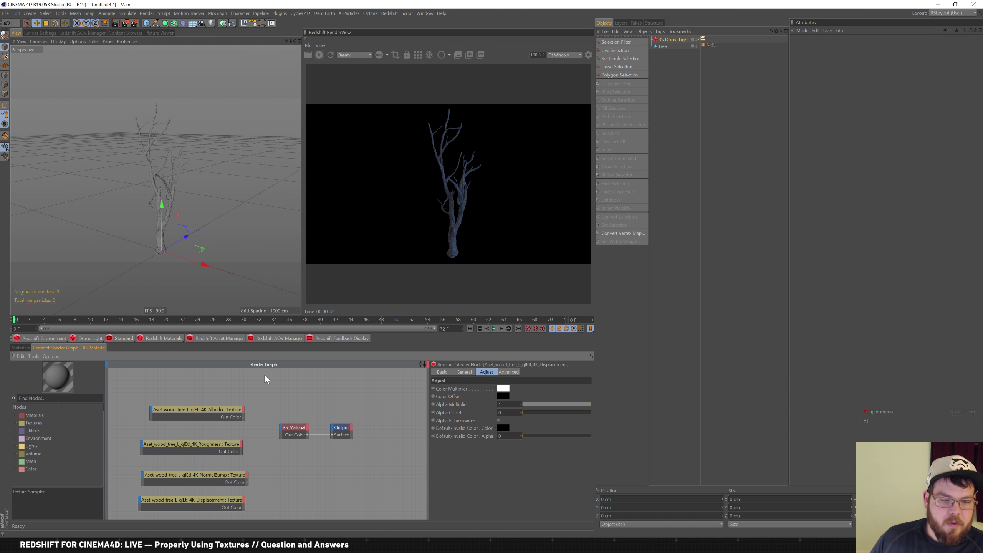
pyautogui.moveTo(217, 450); pyautogui.dragTo(215, 450)
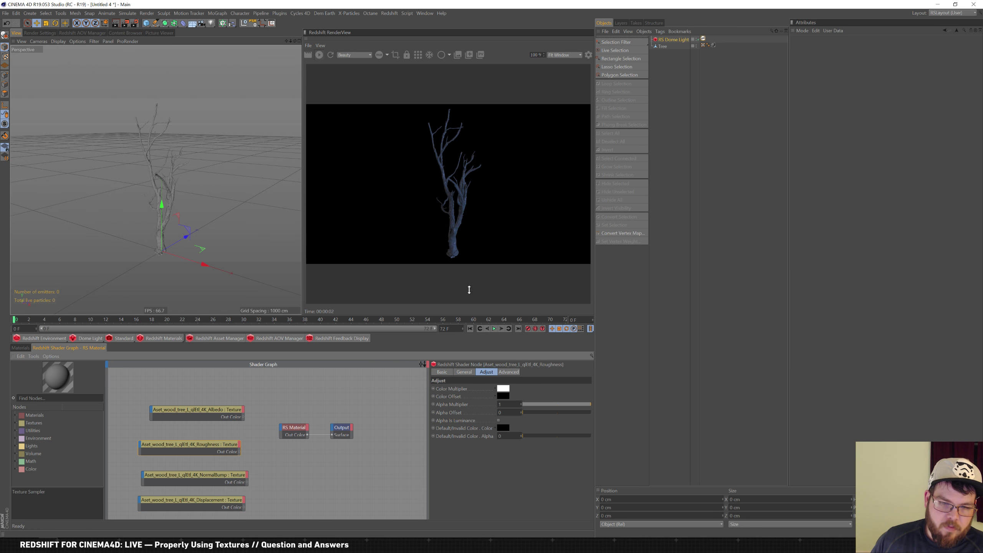
pyautogui.click(464, 372)
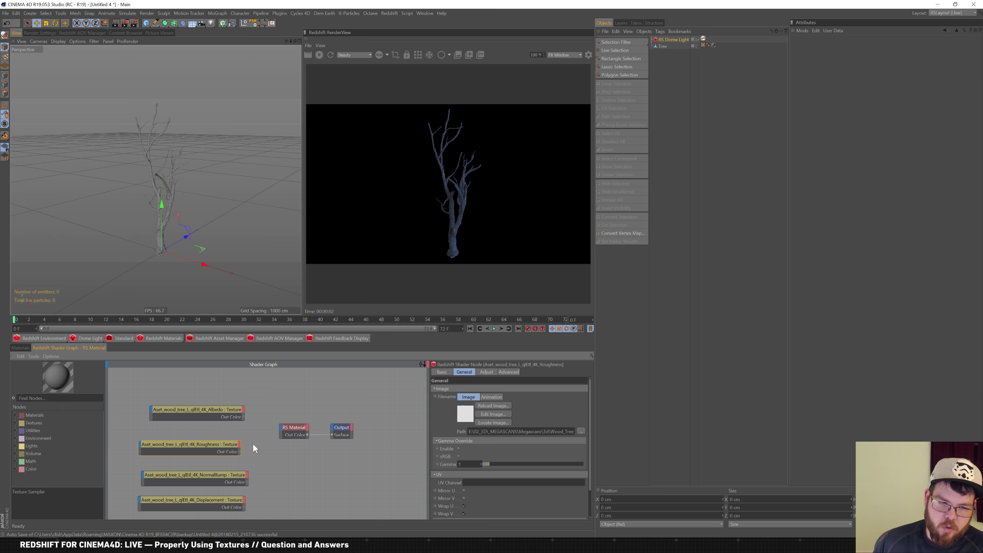
# Check each texture node's settings, enabling the gamma override on the NormalBump texture
pyautogui.click(222, 476)
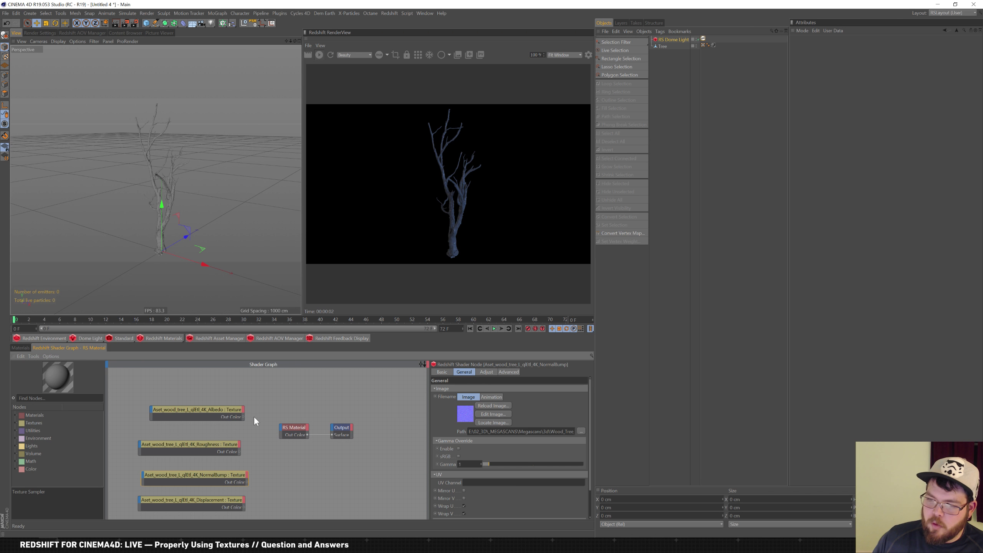
pyautogui.click(231, 410)
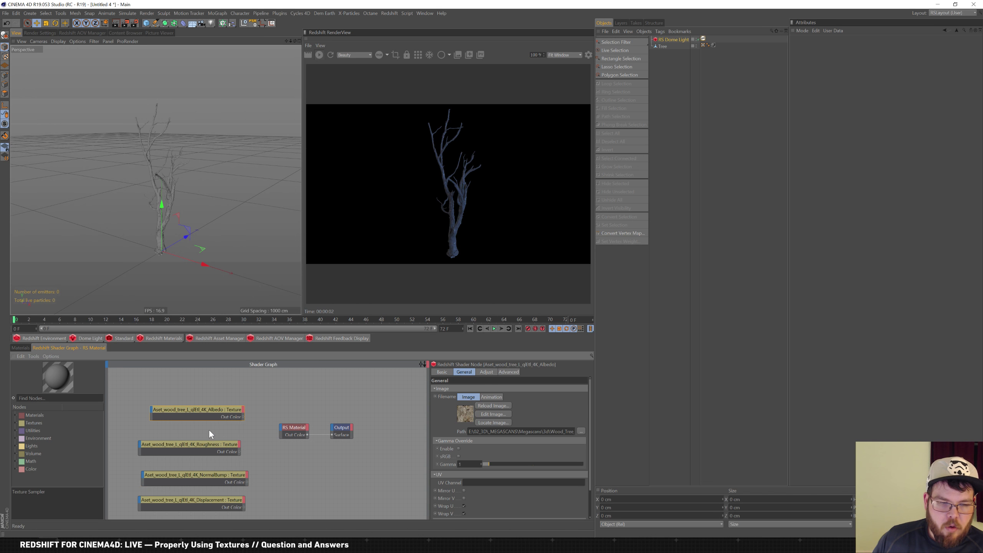
pyautogui.click(216, 450)
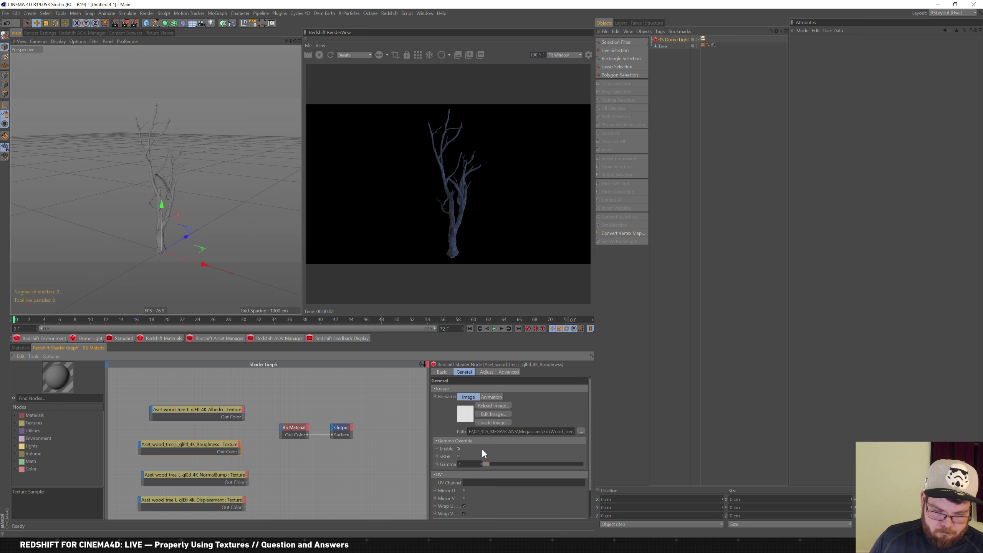
pyautogui.click(198, 475)
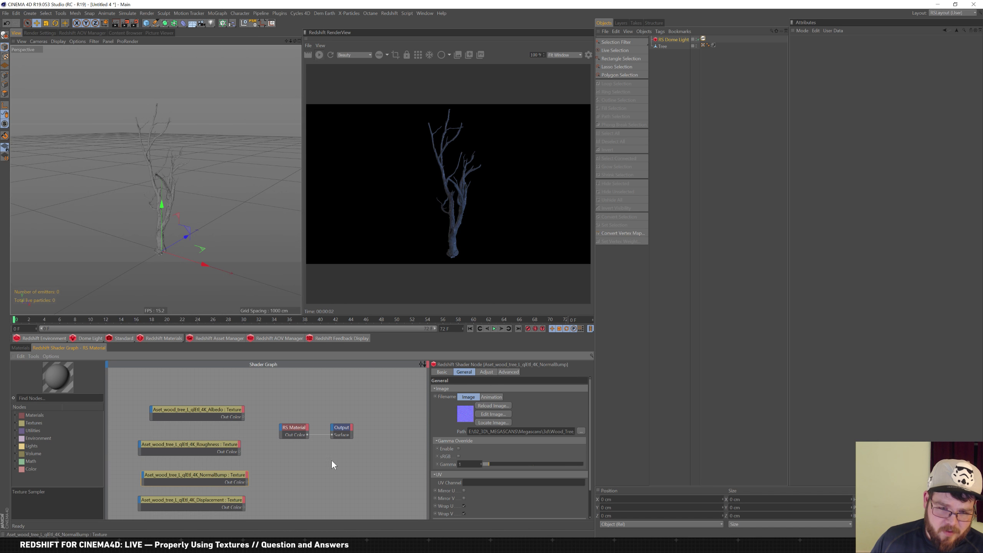
pyautogui.click(458, 449)
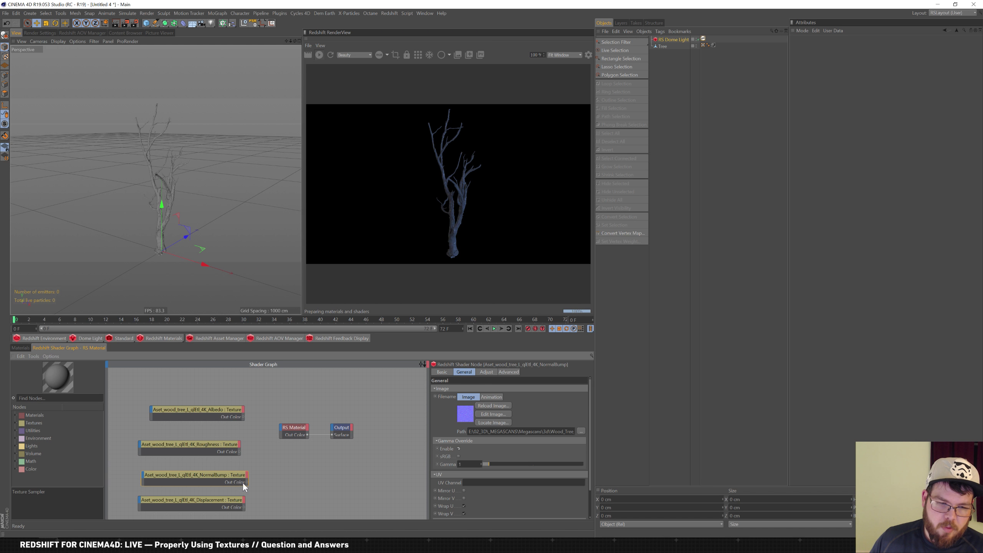
pyautogui.click(205, 500)
pyautogui.click(459, 449)
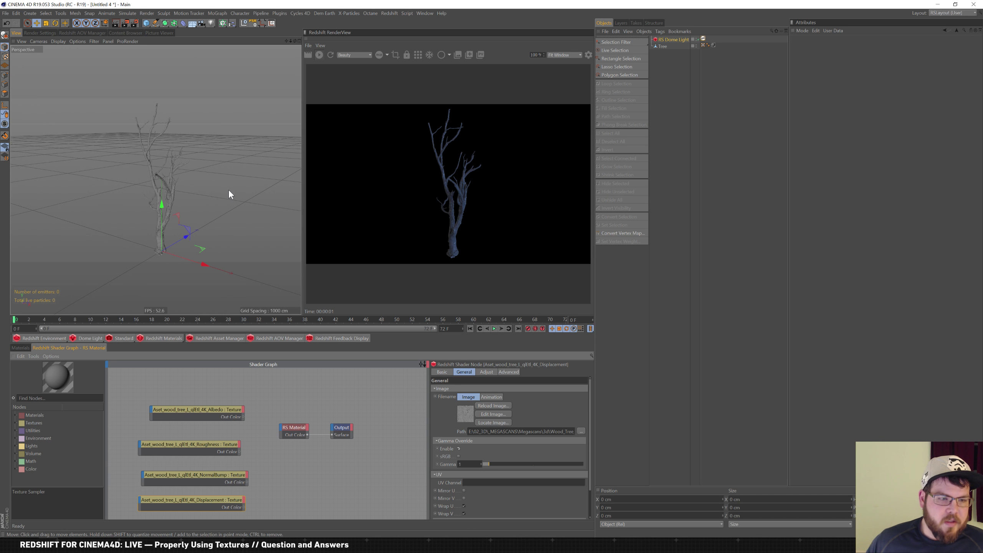
# Connect the Albedo texture's Out Color to RS Material's Diffuse Color
pyautogui.scroll(6, 179, 193)
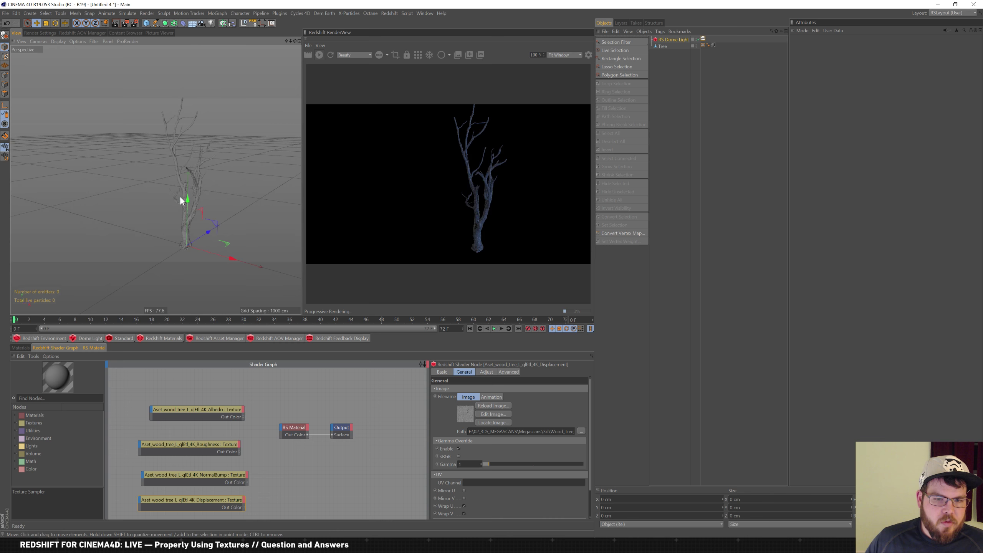
pyautogui.scroll(3, 164, 191)
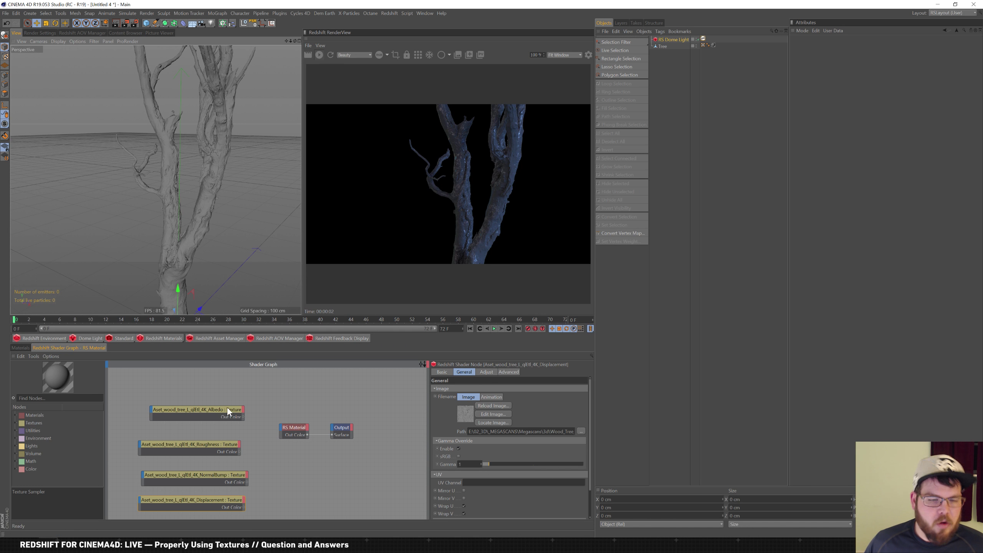
pyautogui.click(218, 414)
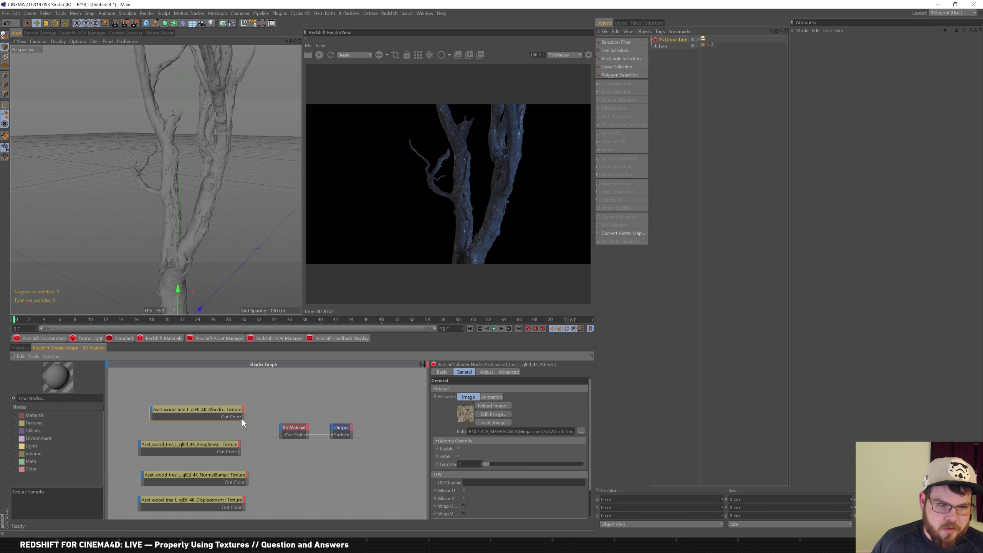
pyautogui.moveTo(249, 421); pyautogui.dragTo(279, 428)
pyautogui.moveTo(303, 432)
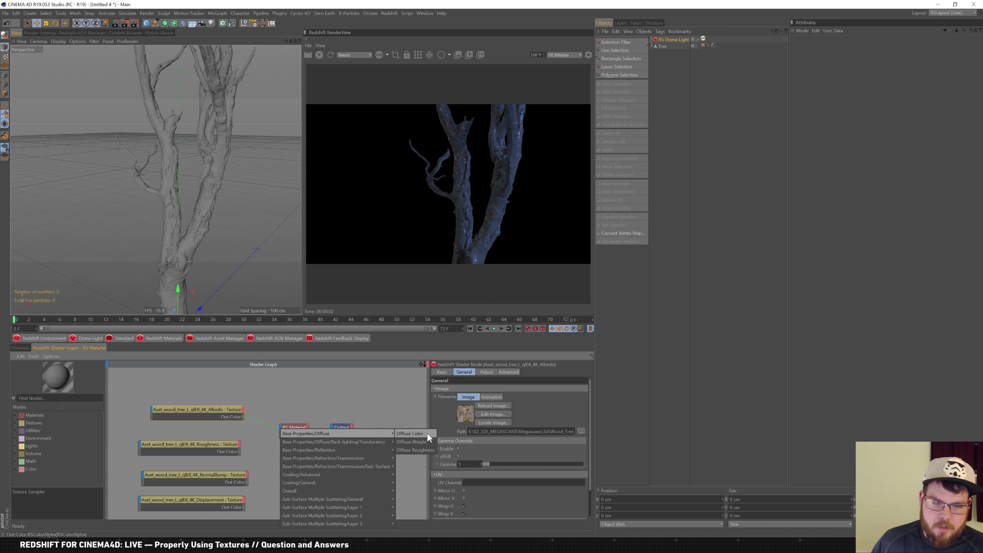
pyautogui.click(410, 434)
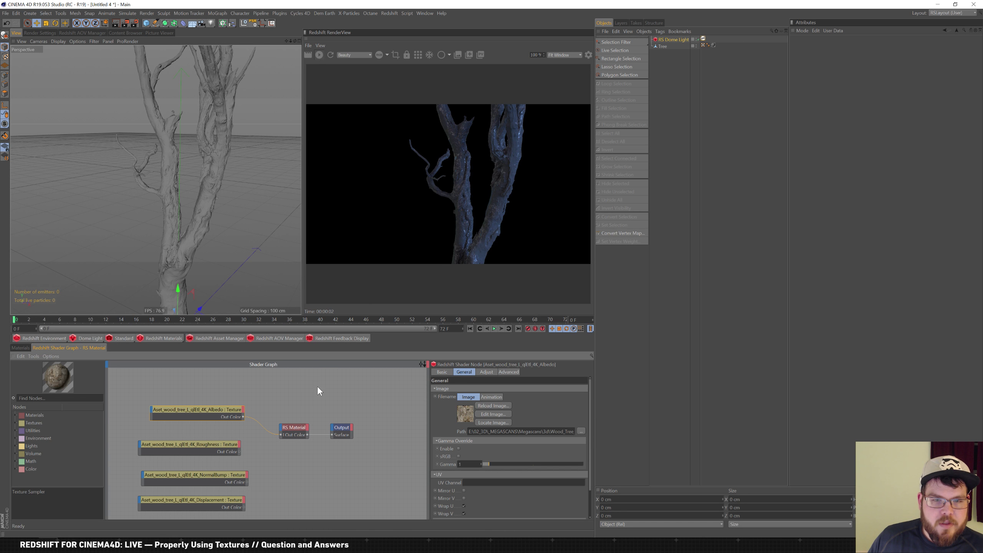
# Expand RS Material and rearrange it and the Output node in the graph
pyautogui.click(324, 373)
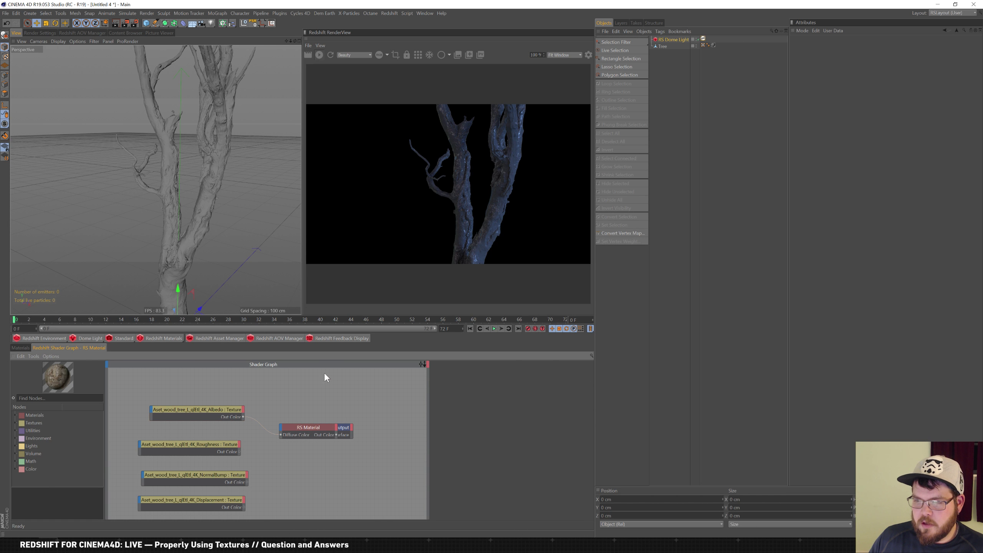
pyautogui.click(302, 429)
pyautogui.moveTo(302, 429); pyautogui.dragTo(274, 429)
pyautogui.moveTo(339, 429); pyautogui.dragTo(382, 424)
pyautogui.moveTo(285, 426); pyautogui.dragTo(303, 414)
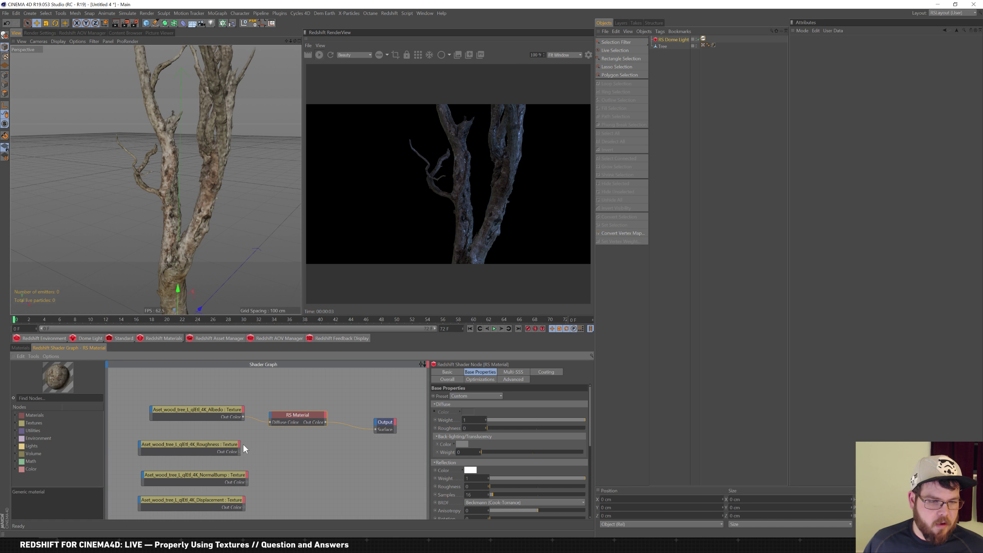
# Connect the Roughness texture to RS Material's Refl Roughness input
pyautogui.moveTo(239, 452); pyautogui.dragTo(245, 452)
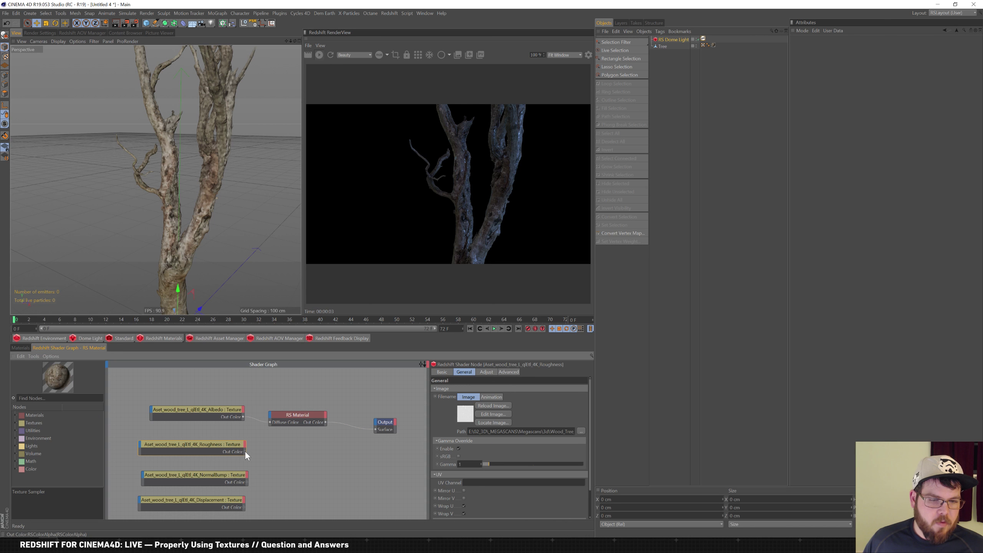
pyautogui.click(271, 418)
pyautogui.moveTo(321, 436)
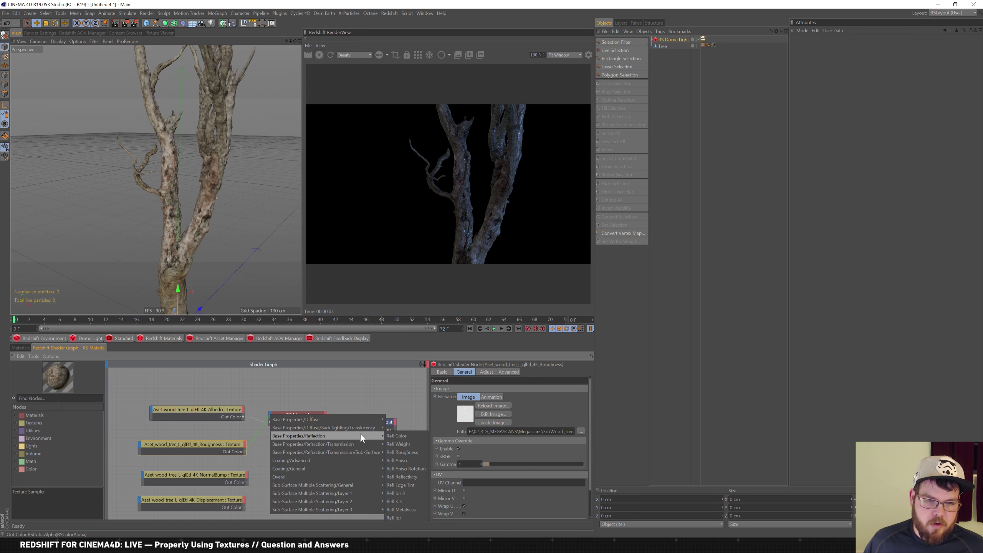
pyautogui.click(414, 452)
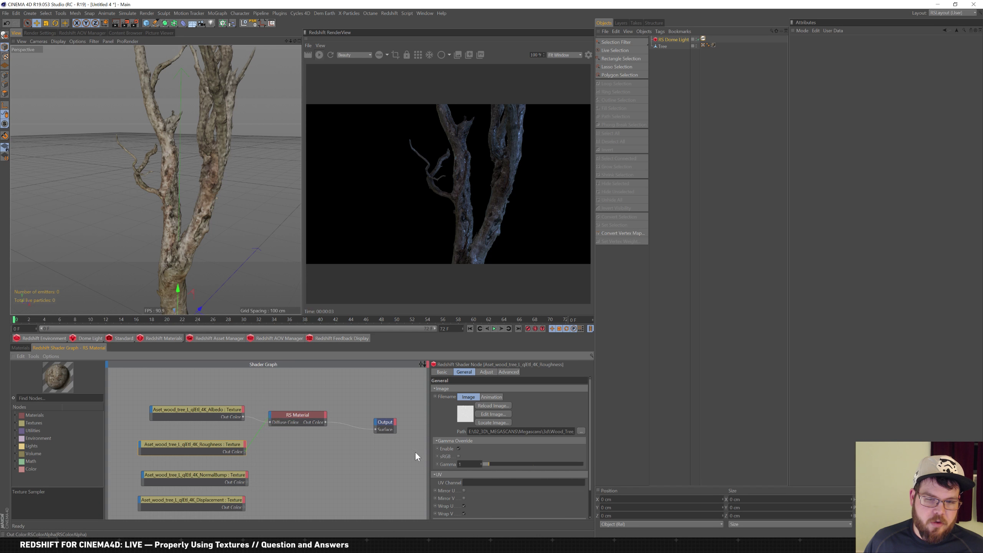
pyautogui.click(318, 427)
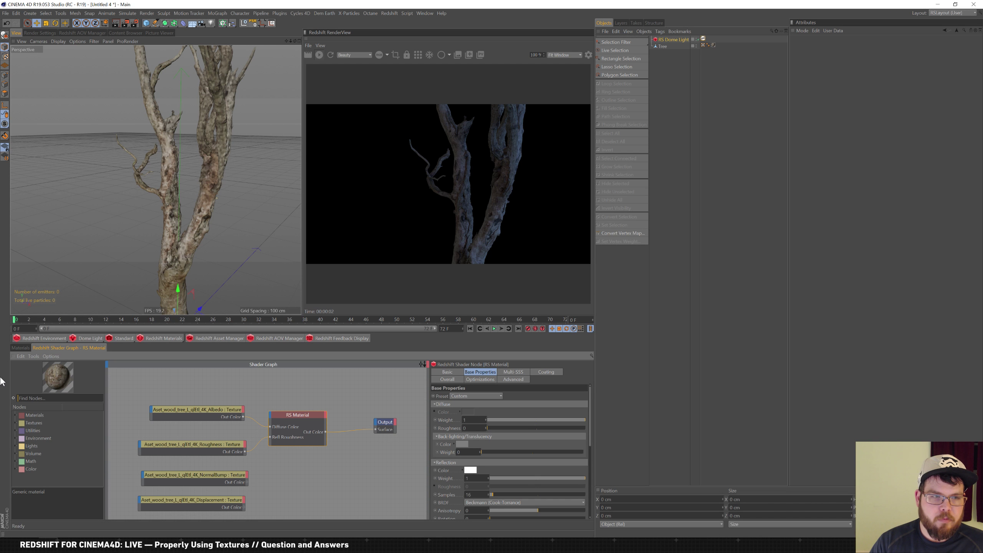
# Add an RS Bump Map node and feed the NormalBump texture into its Input
pyautogui.write('bu')
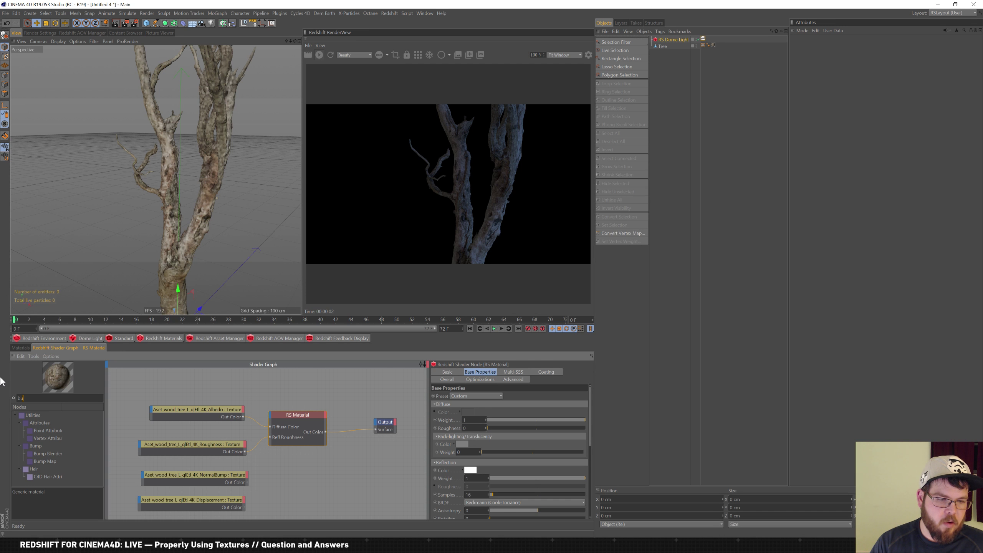
pyautogui.moveTo(44, 461); pyautogui.dragTo(289, 468)
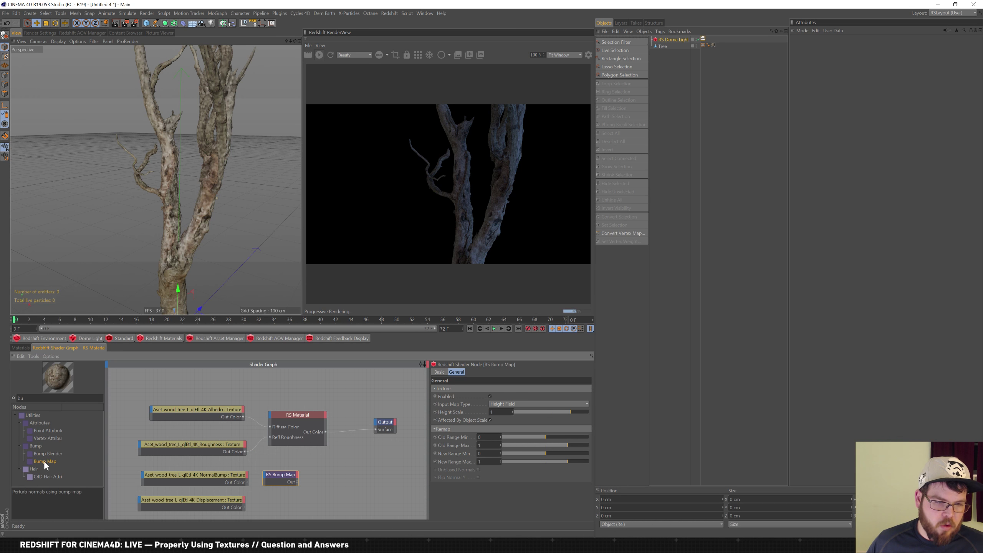
pyautogui.moveTo(280, 476); pyautogui.dragTo(235, 477)
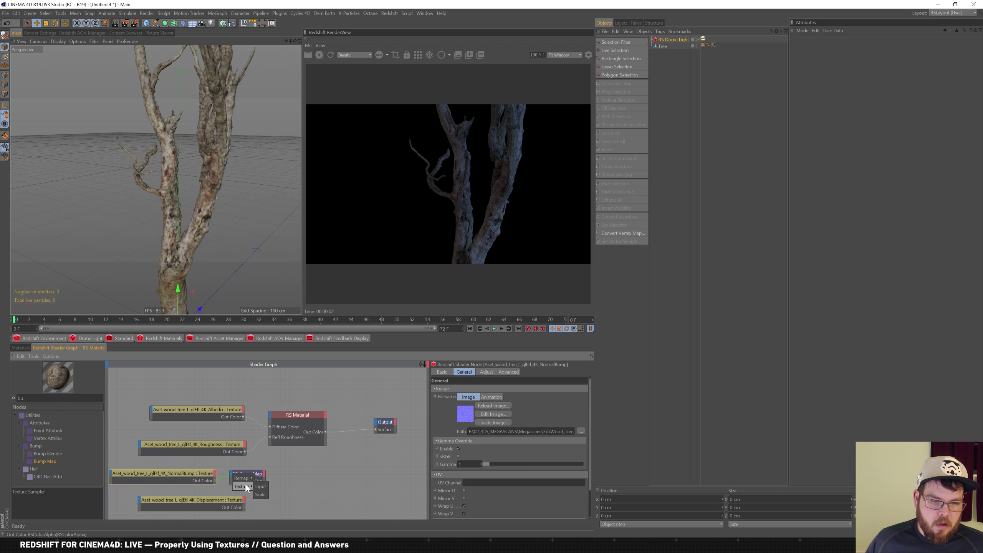
pyautogui.click(260, 487)
# Set the bump map to Tangent-Space Normal and wire its Out into RS Material's Bump Input
pyautogui.click(247, 474)
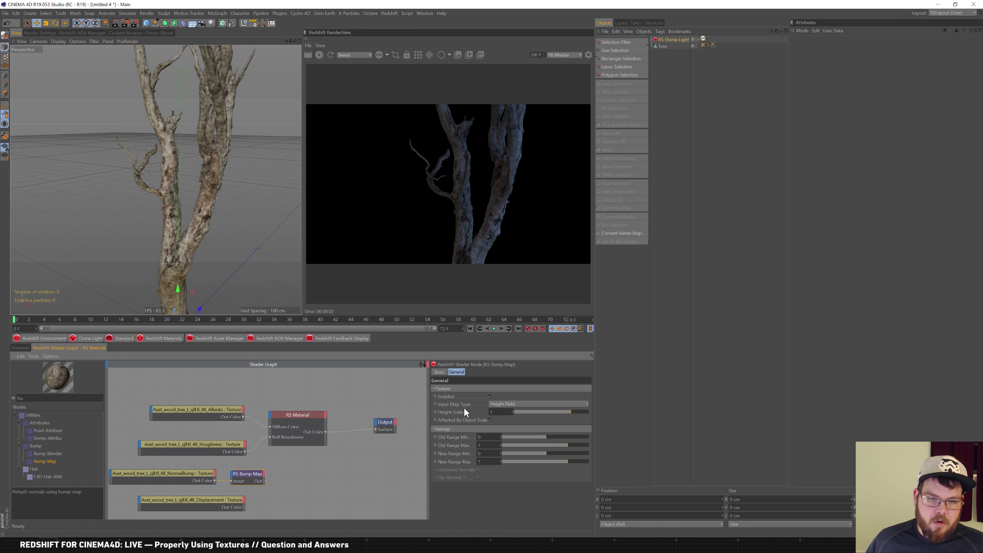
pyautogui.click(523, 404)
pyautogui.click(534, 419)
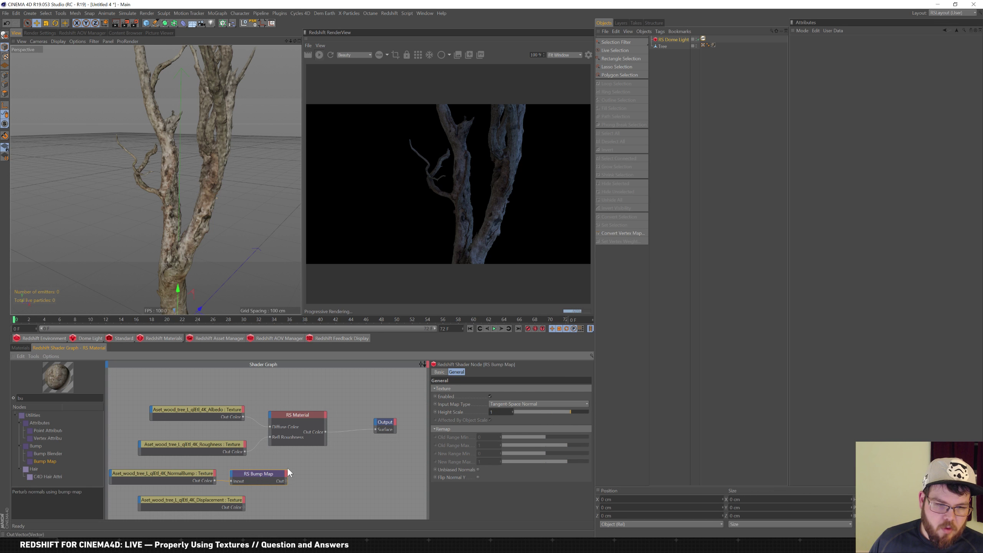
pyautogui.moveTo(274, 416); pyautogui.dragTo(270, 415)
pyautogui.moveTo(313, 475)
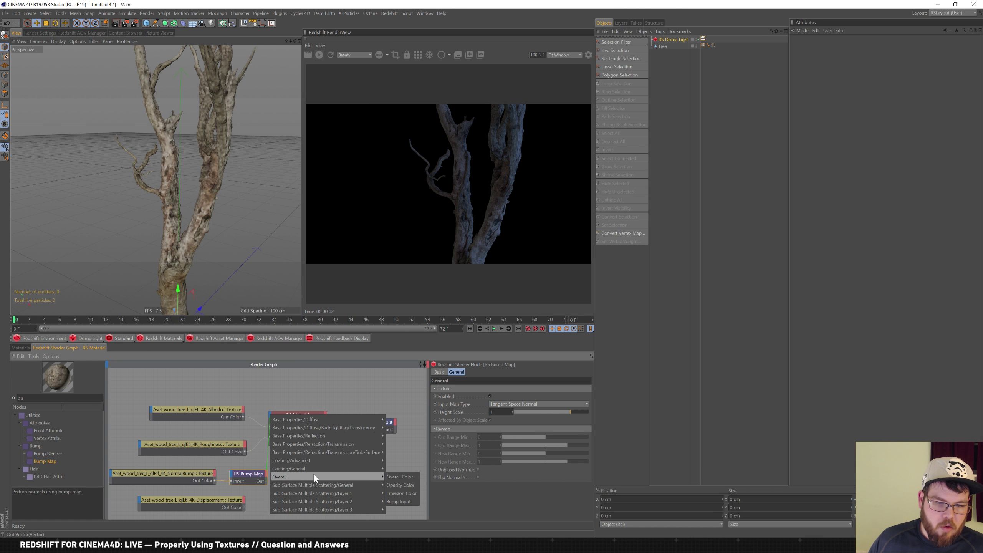
pyautogui.click(399, 502)
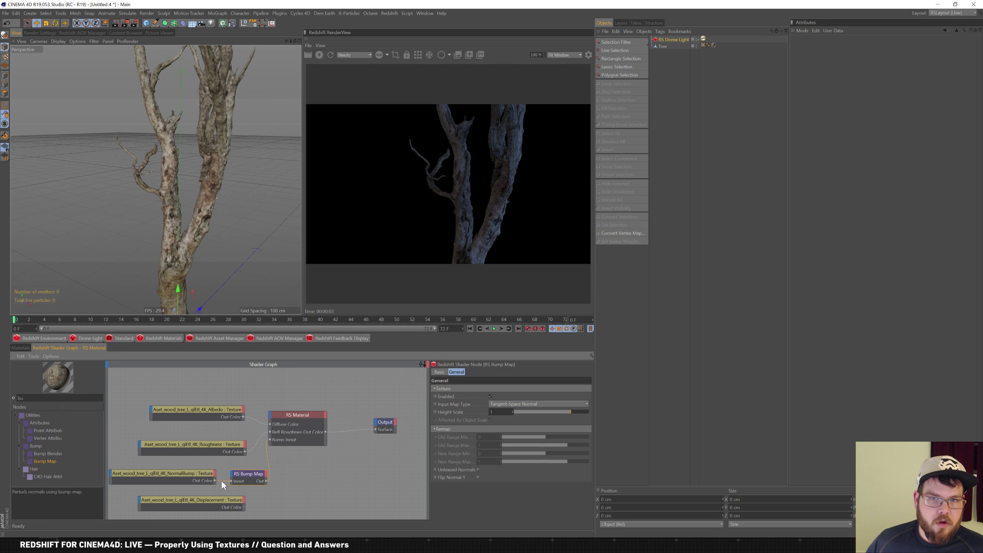
# Shift RS Material and RS Bump Map further right and nudge NormalBump left
pyautogui.moveTo(212, 473); pyautogui.dragTo(203, 473)
pyautogui.click(251, 472)
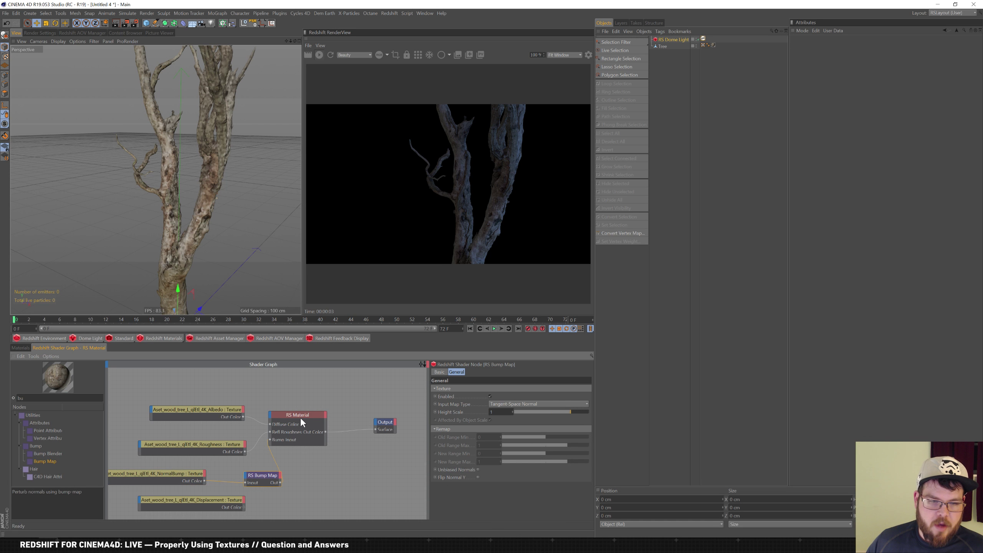
pyautogui.moveTo(300, 418); pyautogui.dragTo(336, 413)
pyautogui.moveTo(243, 476); pyautogui.dragTo(265, 478)
pyautogui.click(200, 474)
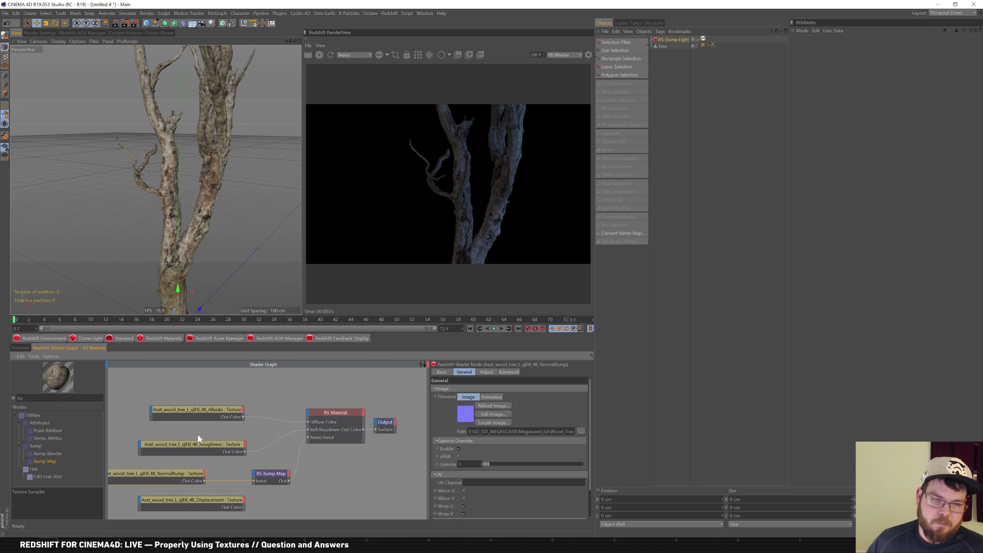
# Clear the old text from the Find Nodes search field
pyautogui.moveTo(31, 398); pyautogui.dragTo(1, 364)
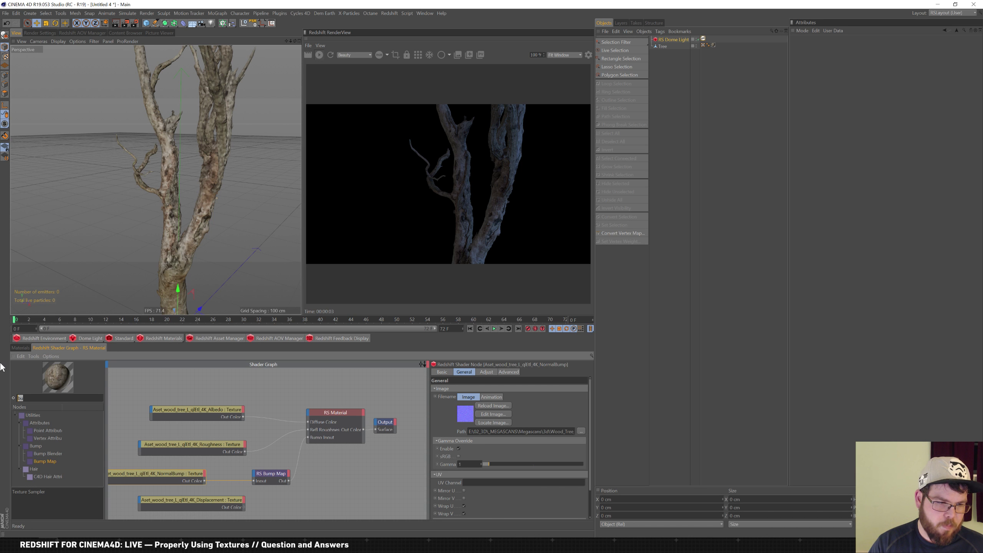
pyautogui.write('re')
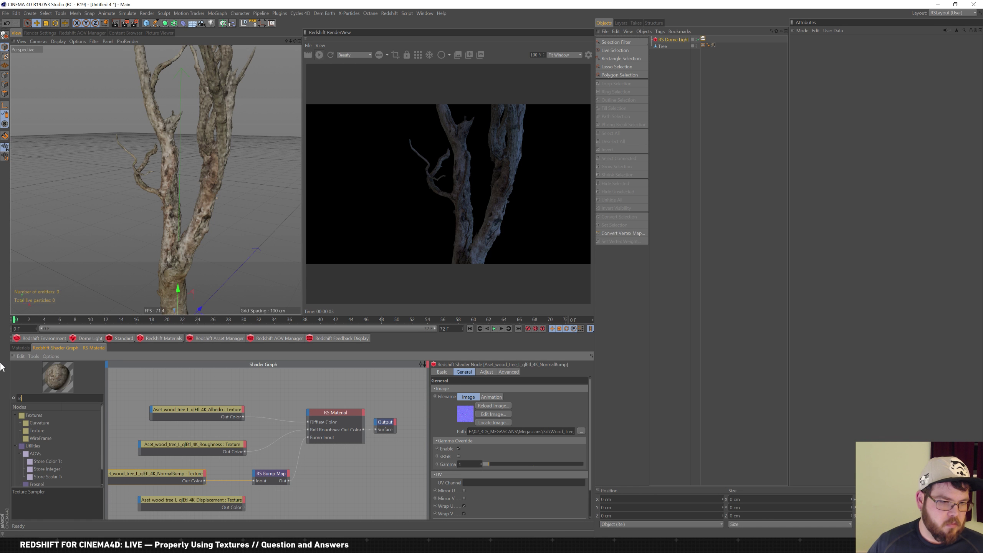
pyautogui.moveTo(102, 419)
pyautogui.mouseDown()
pyautogui.moveTo(104, 437)
pyautogui.moveTo(107, 413)
pyautogui.mouseUp()
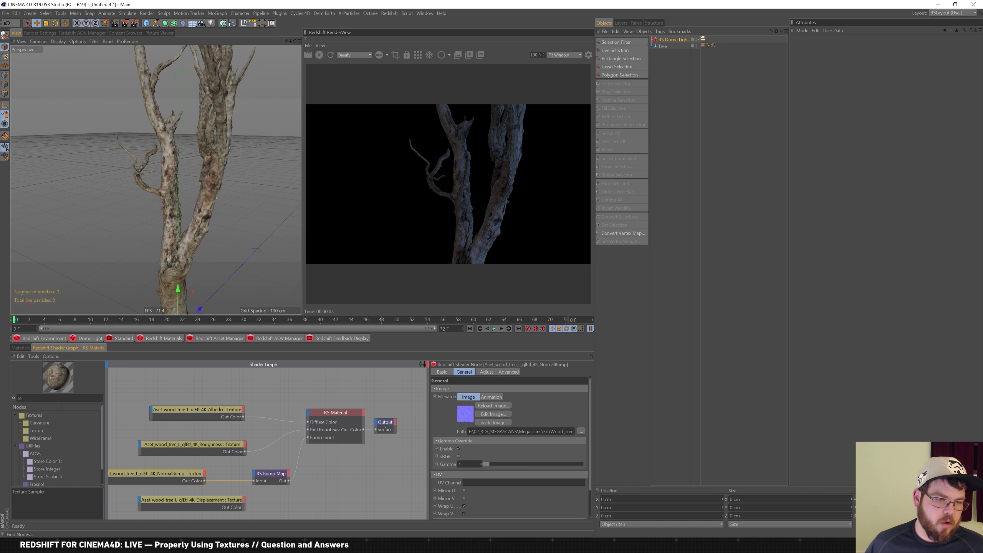
pyautogui.moveTo(30, 398); pyautogui.dragTo(2, 394)
pyautogui.press('BackSpace')
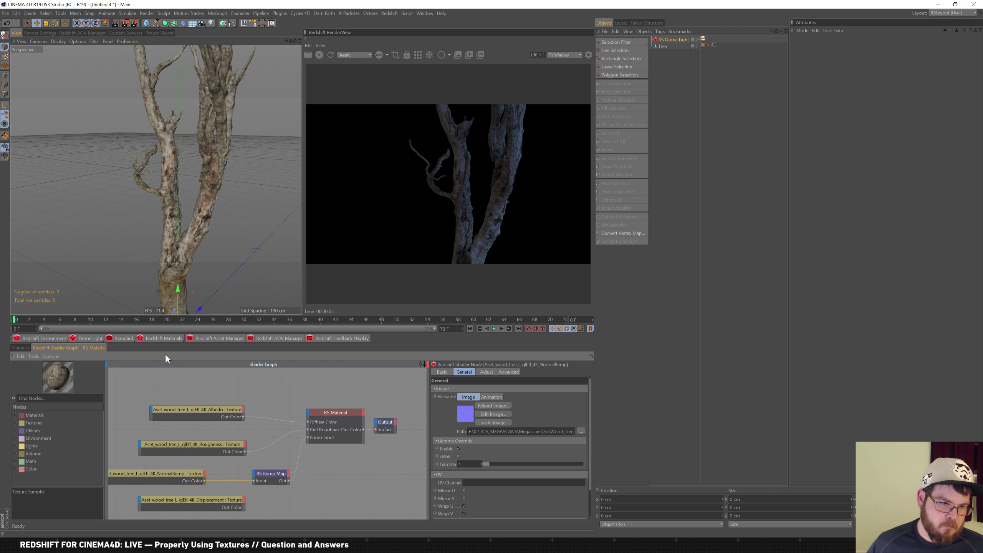
# Browse the node library's Utilities, AOVs, Attributes, Color and Math categories
pyautogui.click(15, 430)
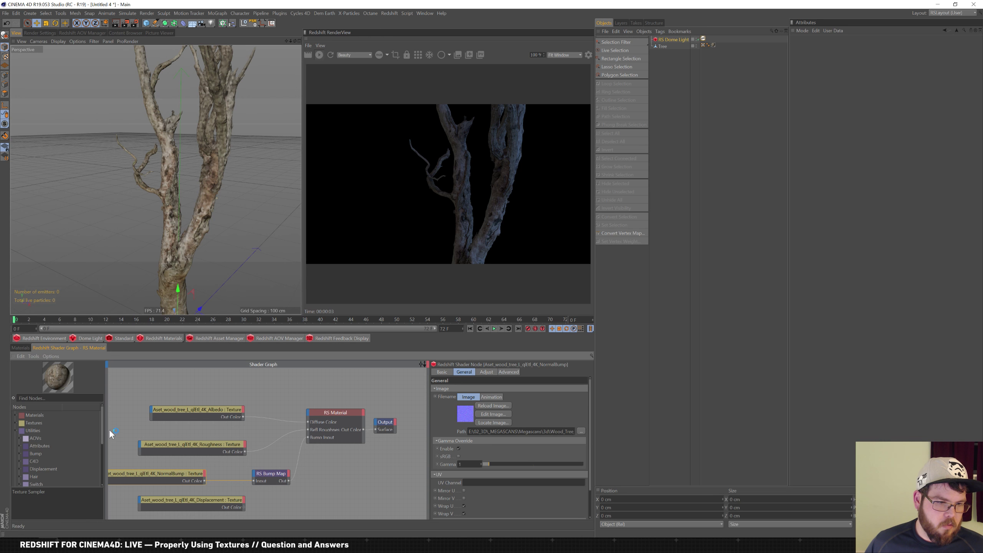
pyautogui.click(16, 439)
pyautogui.click(18, 447)
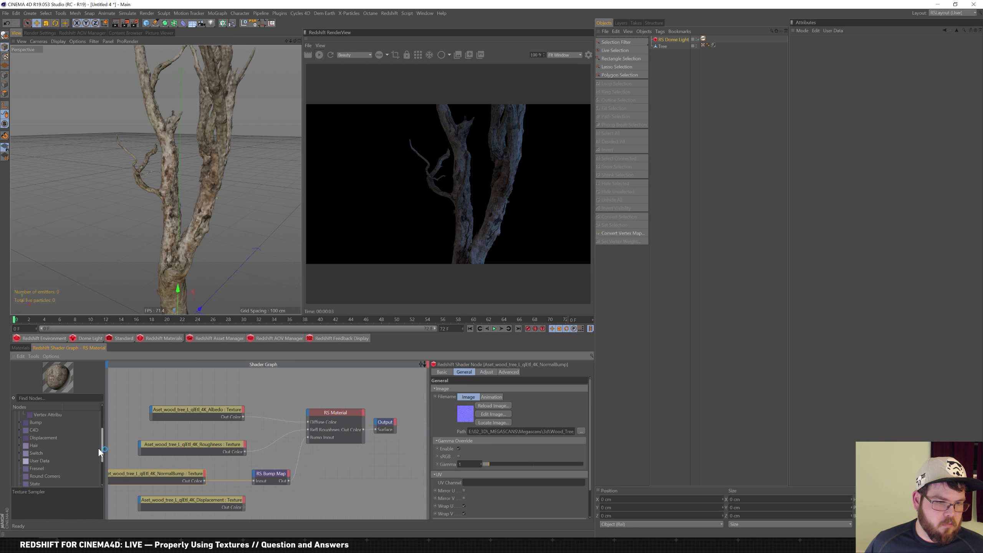
pyautogui.write('con')
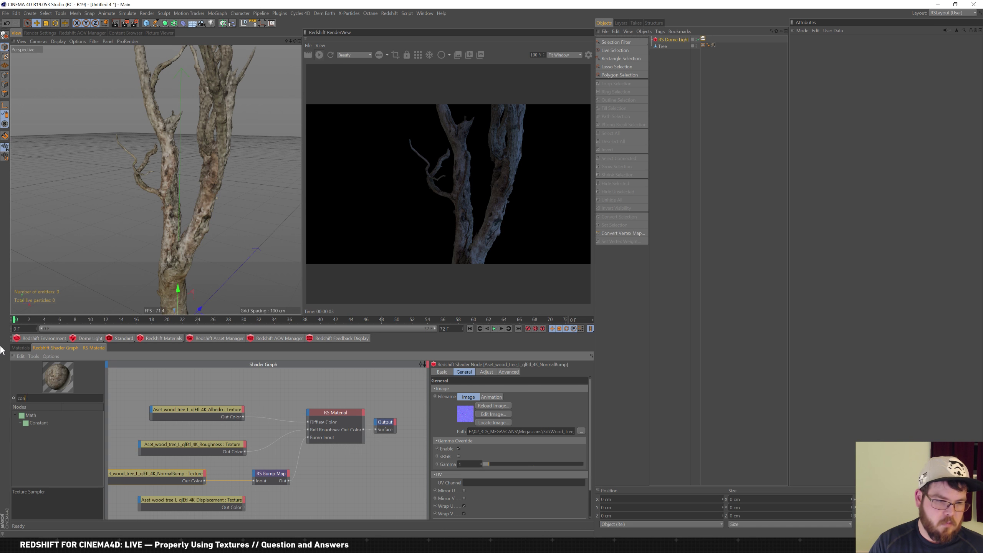
pyautogui.press('BackSpace')
pyautogui.press('BackSpace')
pyautogui.press('BackSpace')
pyautogui.click(15, 468)
pyautogui.click(15, 461)
pyautogui.moveTo(102, 421)
pyautogui.mouseDown()
pyautogui.moveTo(101, 474)
pyautogui.moveTo(106, 418)
pyautogui.mouseUp()
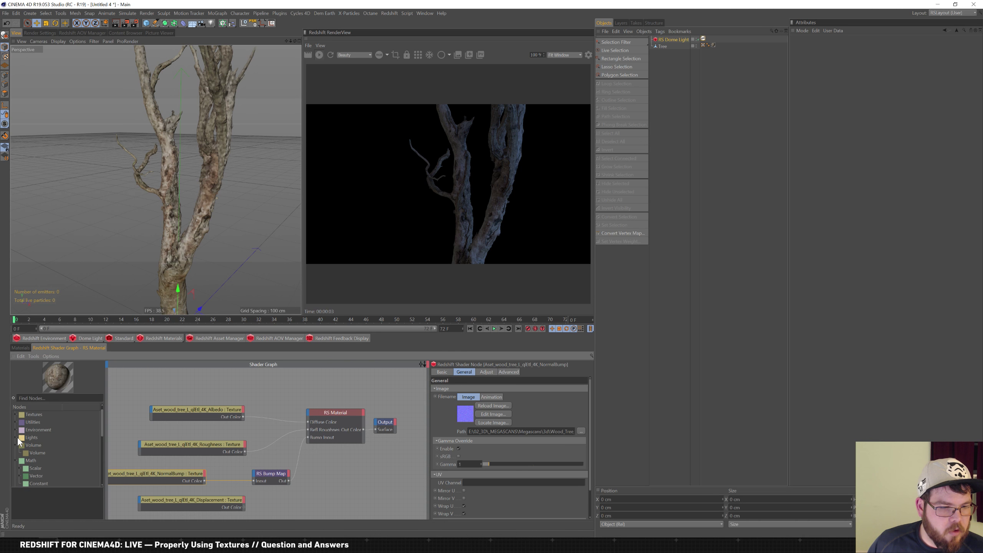
pyautogui.click(16, 421)
pyautogui.click(19, 430)
pyautogui.moveTo(103, 418); pyautogui.dragTo(102, 433)
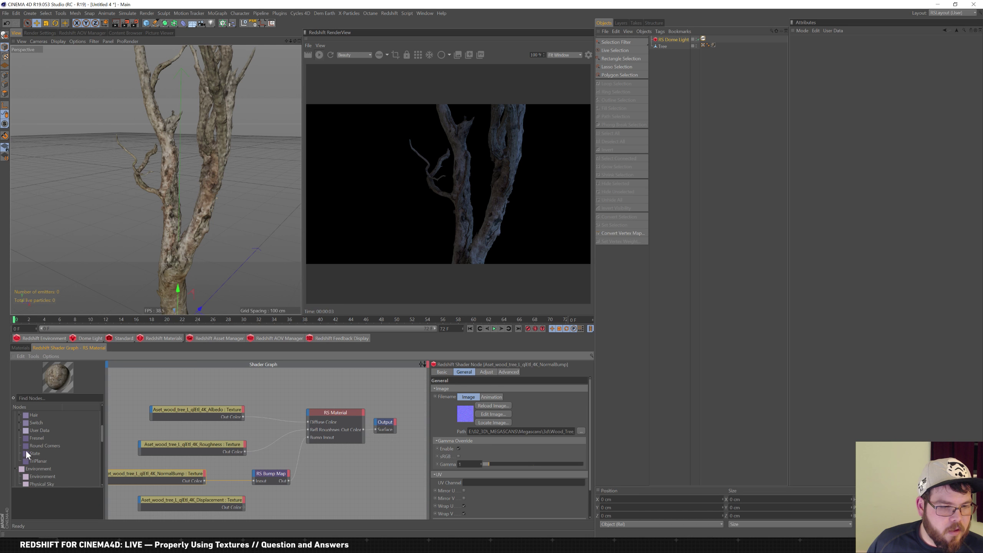
pyautogui.moveTo(103, 432); pyautogui.dragTo(102, 414)
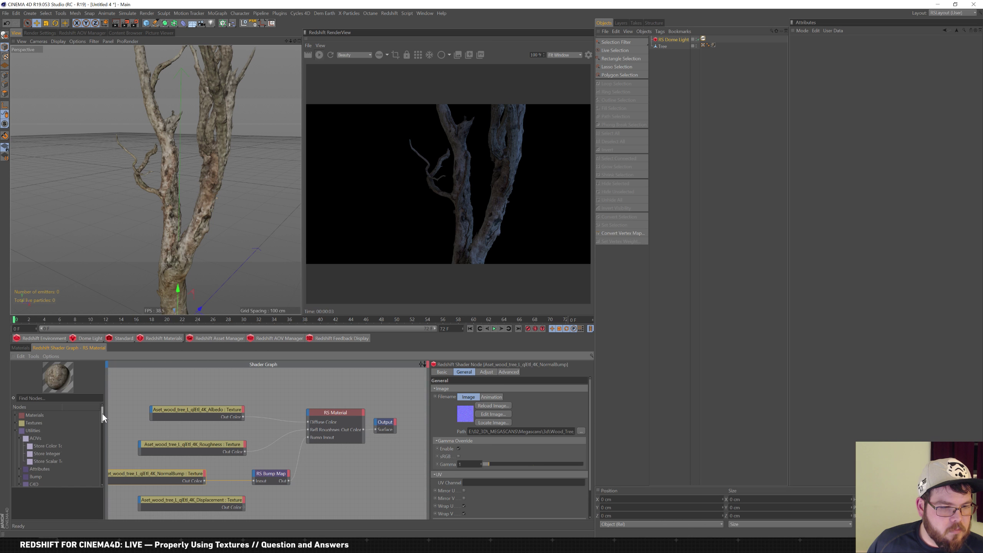
# Widen the Nodes list and expand its Textures, Materials, Attributes and Bump categories
pyautogui.click(16, 423)
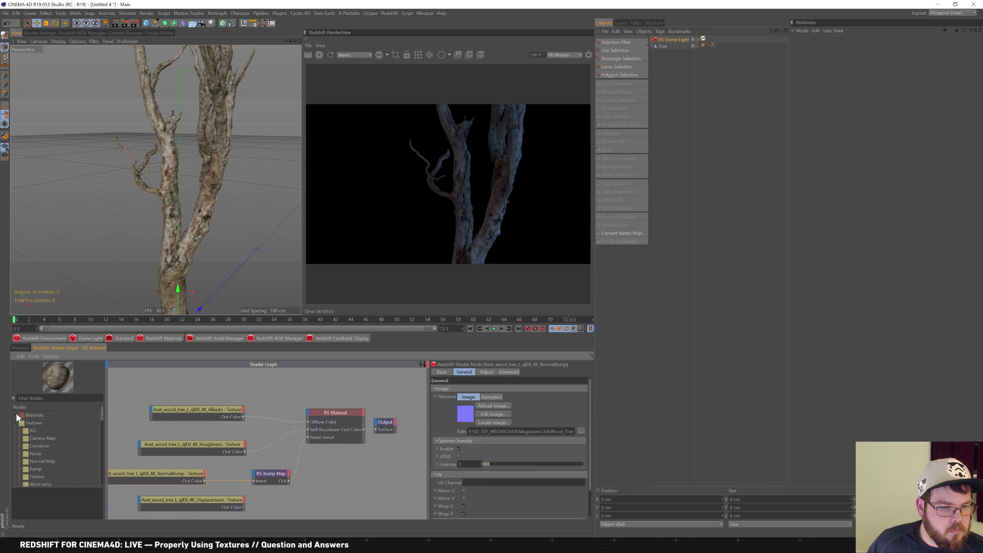
pyautogui.click(15, 414)
pyautogui.moveTo(102, 414); pyautogui.dragTo(105, 439)
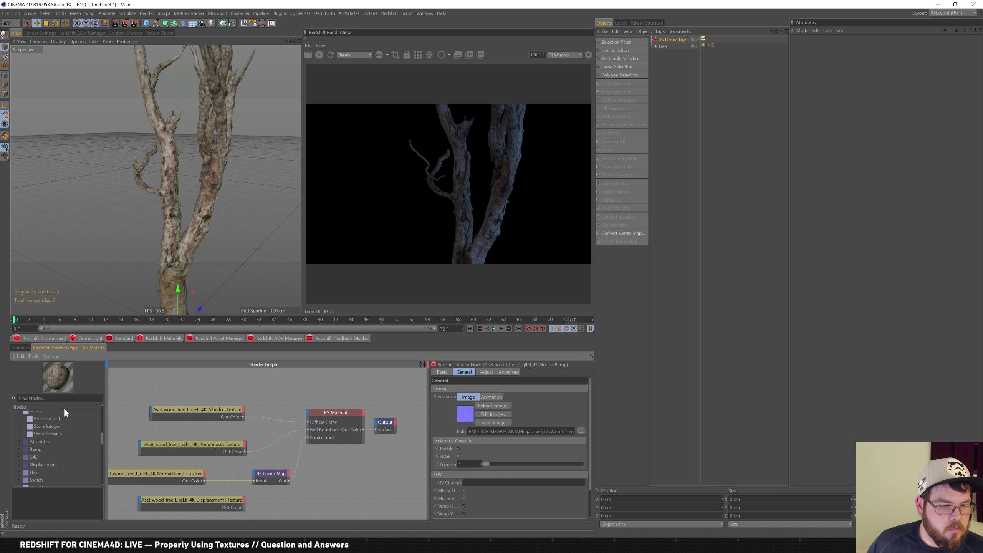
pyautogui.moveTo(63, 408); pyautogui.dragTo(81, 408)
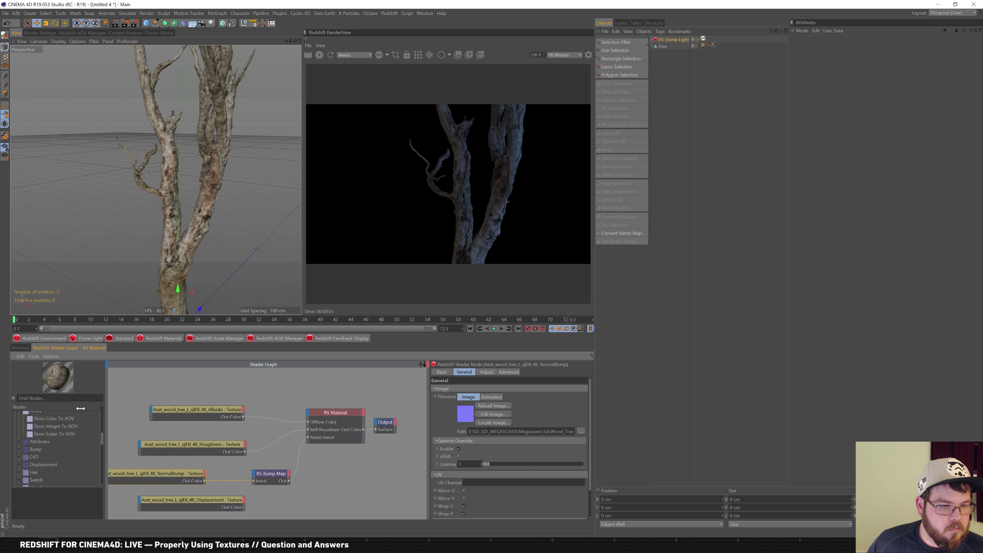
pyautogui.click(18, 441)
pyautogui.click(19, 465)
pyautogui.moveTo(101, 438); pyautogui.dragTo(103, 469)
# Add a Color Change Range node and wire it between NormalBump and RS Bump Map
pyautogui.moveTo(50, 425); pyautogui.dragTo(302, 505)
pyautogui.moveTo(274, 472); pyautogui.dragTo(314, 472)
pyautogui.moveTo(294, 505); pyautogui.dragTo(230, 482)
pyautogui.moveTo(295, 483); pyautogui.dragTo(295, 481)
pyautogui.moveTo(225, 500); pyautogui.dragTo(201, 515)
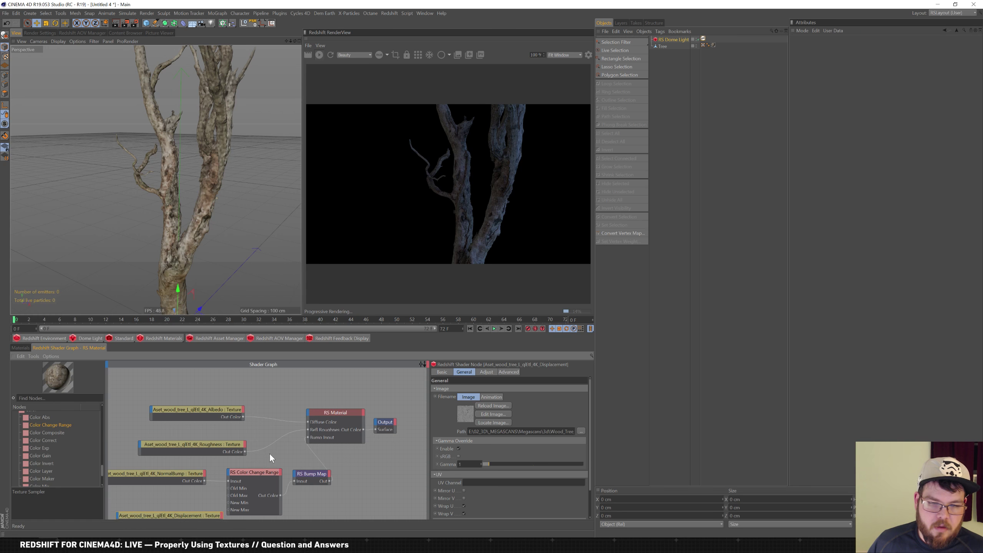
# Show the Color Change Range settings, collapse the node list and browse the Color category
pyautogui.moveTo(266, 473); pyautogui.dragTo(266, 471)
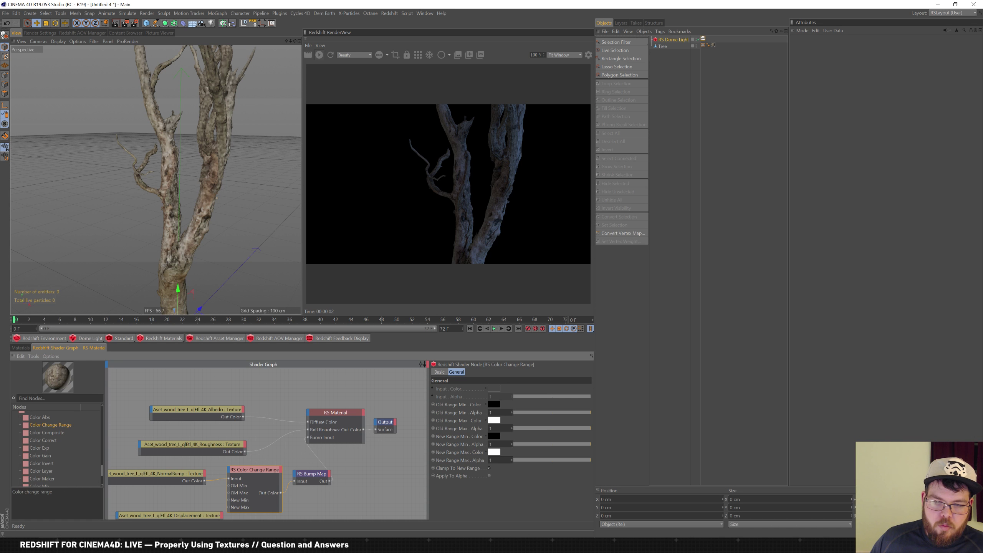
pyautogui.click(16, 411)
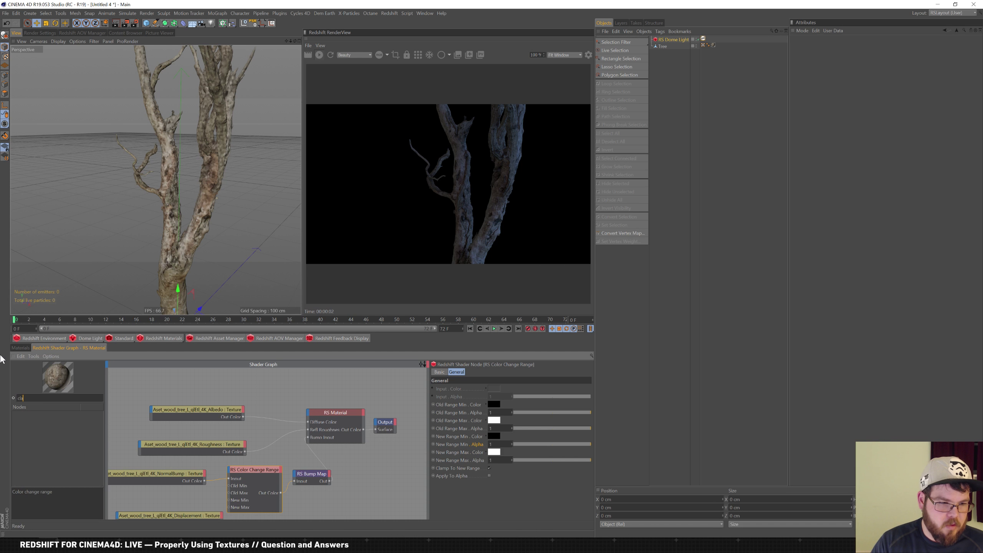
pyautogui.scroll(10, 60, 443)
pyautogui.click(15, 422)
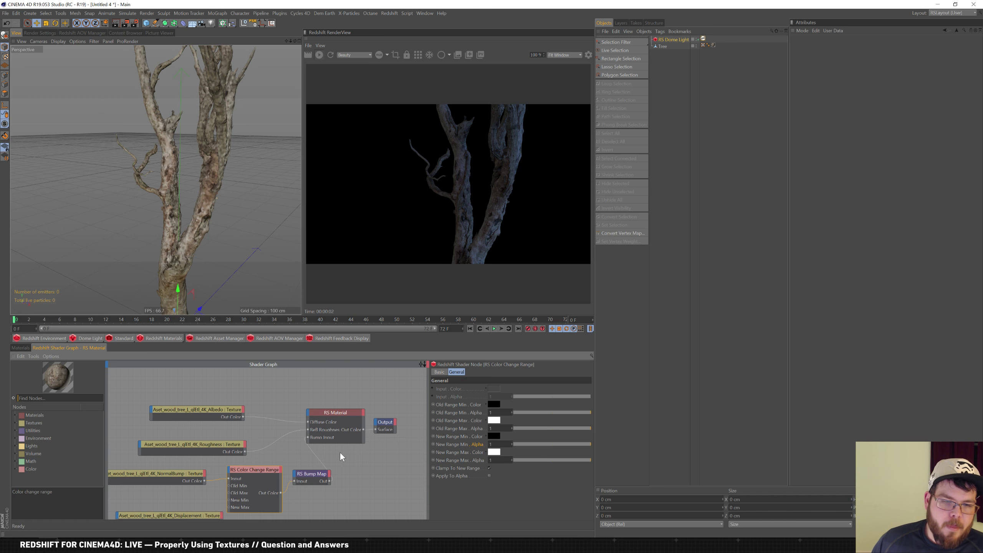
pyautogui.click(16, 469)
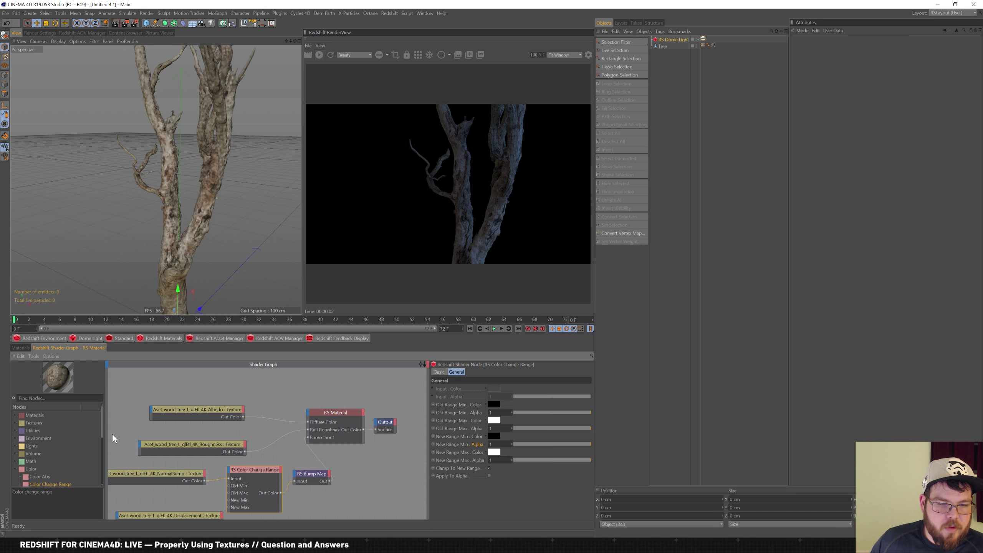
pyautogui.moveTo(103, 420)
pyautogui.mouseDown()
pyautogui.moveTo(109, 469)
pyautogui.moveTo(111, 434)
pyautogui.moveTo(98, 435)
pyautogui.mouseUp()
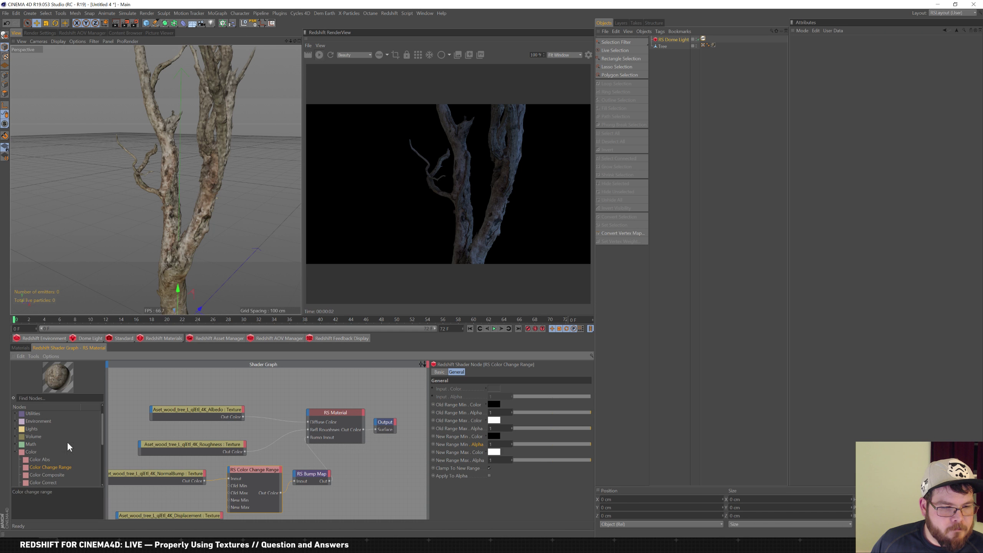
# Browse the Utilities, Textures and Math (Scalar, Vector) node categories
pyautogui.click(16, 414)
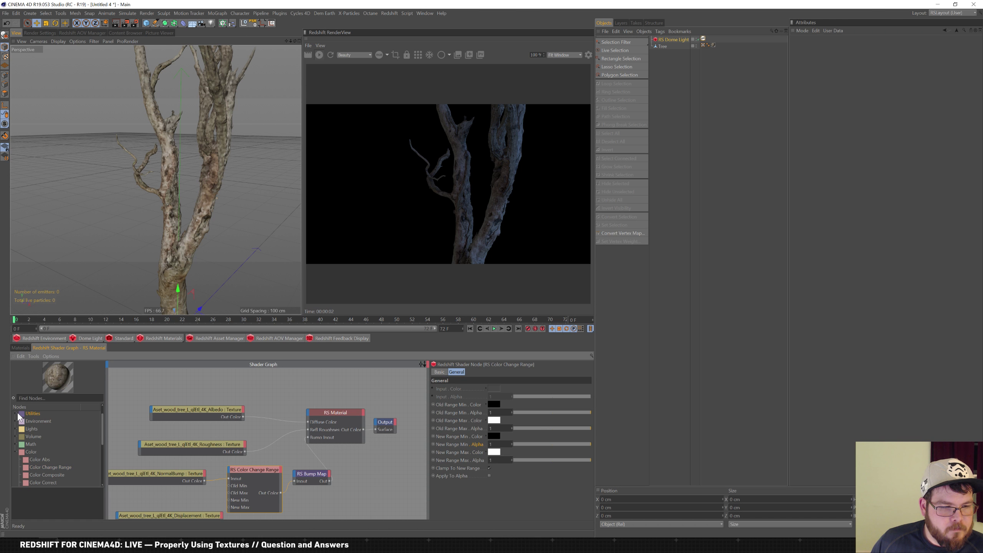
pyautogui.click(15, 414)
pyautogui.click(19, 427)
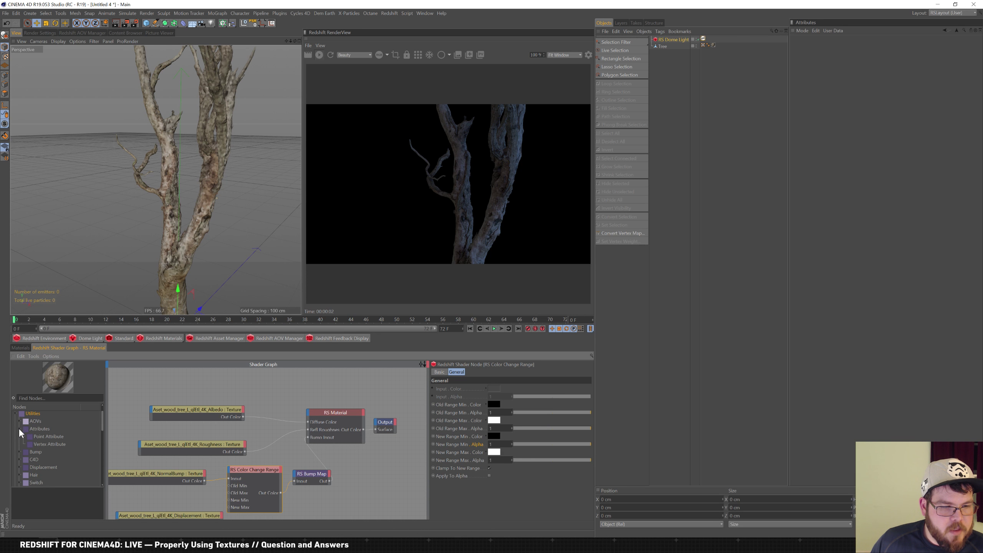
pyautogui.click(18, 421)
pyautogui.scroll(3, 101, 412)
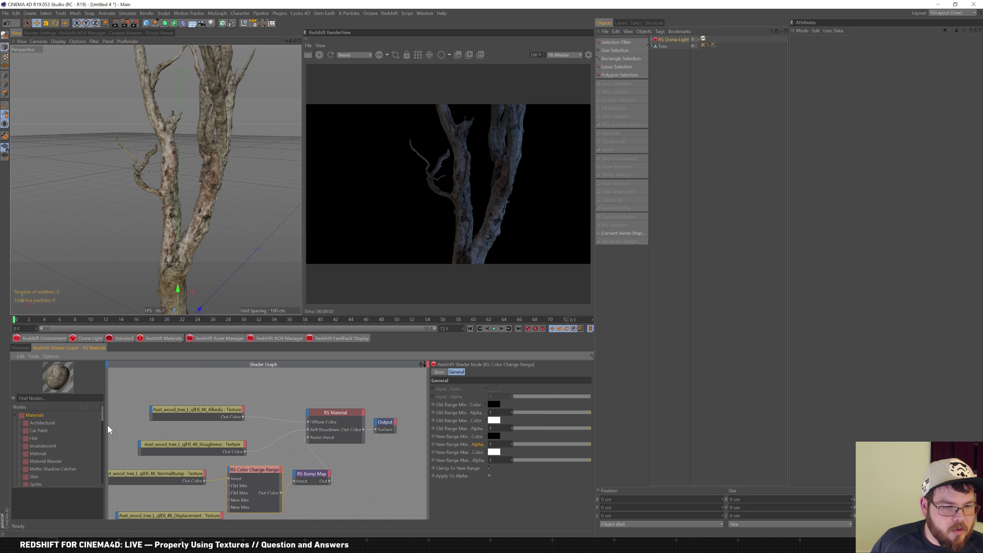
pyautogui.moveTo(104, 415); pyautogui.dragTo(105, 456)
pyautogui.click(15, 422)
pyautogui.click(15, 440)
pyautogui.click(20, 447)
pyautogui.moveTo(101, 439); pyautogui.dragTo(102, 473)
pyautogui.click(20, 444)
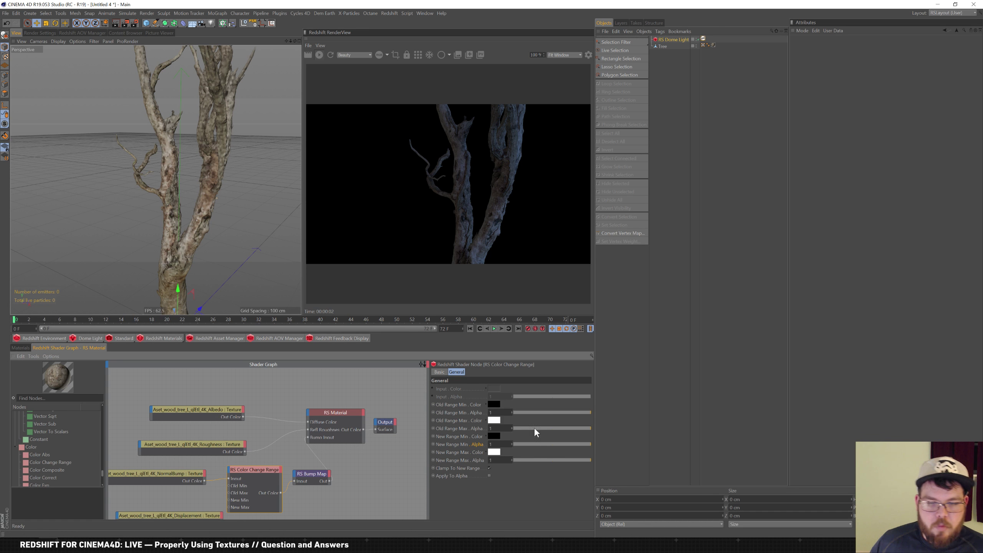
# Lower New Range Max Alpha to 0.815, then delete the Color Change Range node
pyautogui.moveTo(519, 460); pyautogui.dragTo(608, 463)
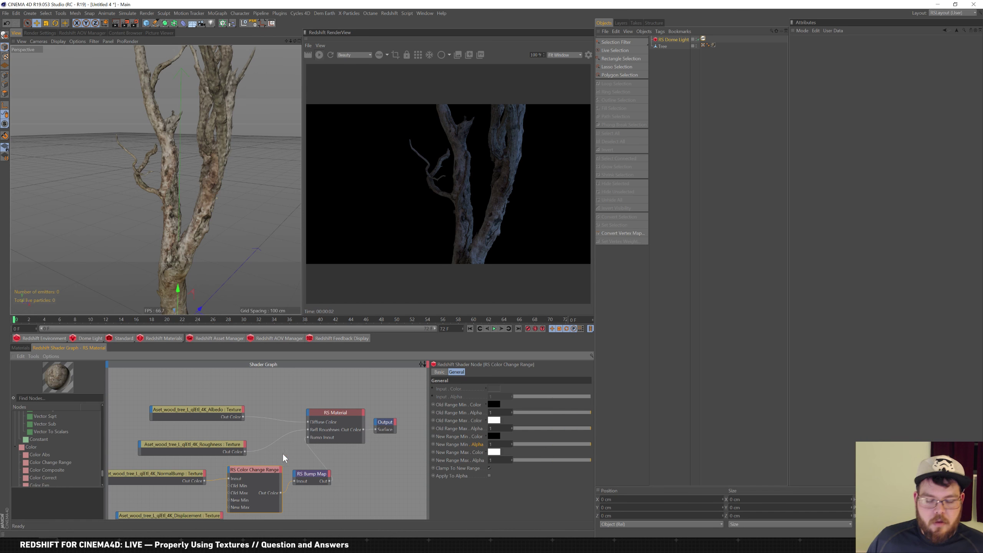
pyautogui.press('Delete')
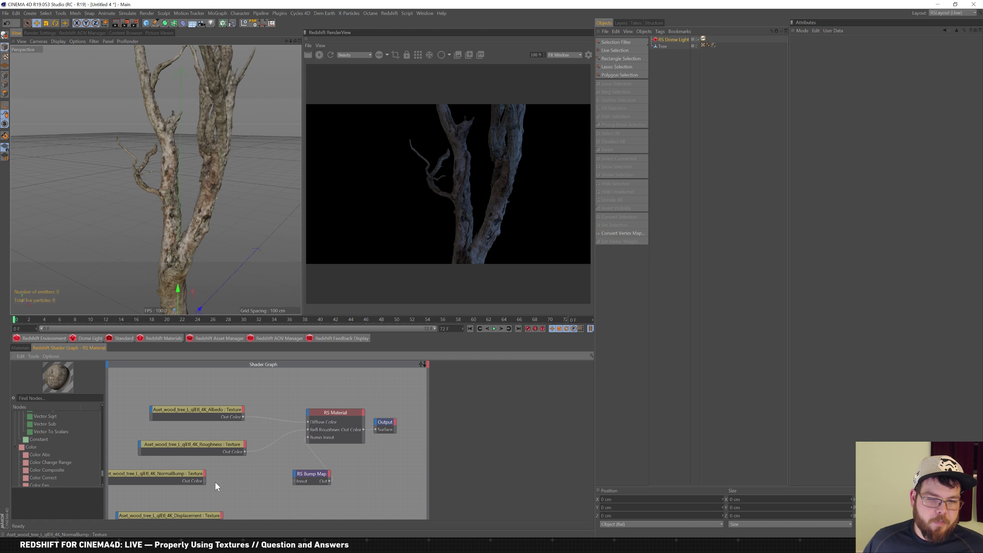
pyautogui.moveTo(205, 481); pyautogui.dragTo(293, 481)
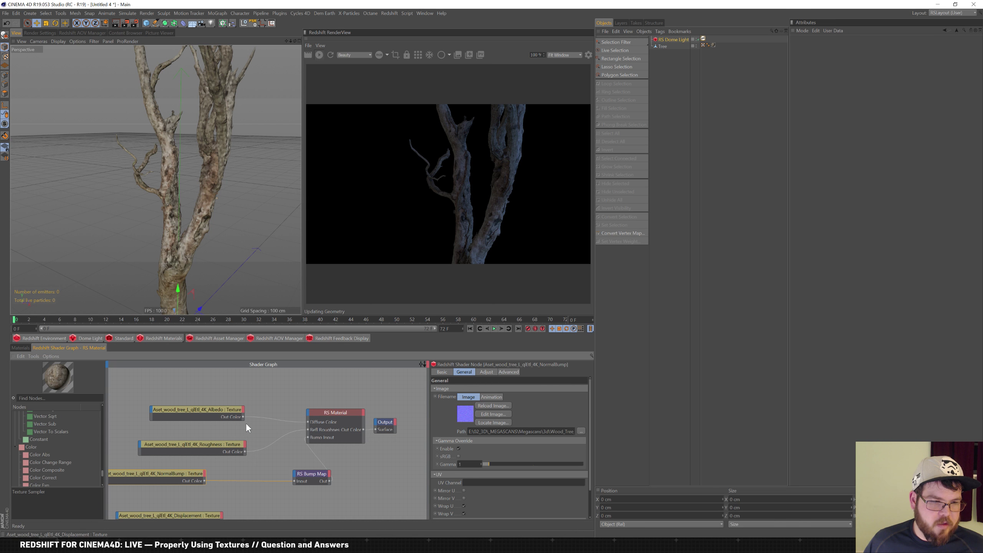
# Reconnect NormalBump to RS Bump Map and add a Redshift Object tag to the Tree
pyautogui.moveTo(175, 473); pyautogui.dragTo(175, 467)
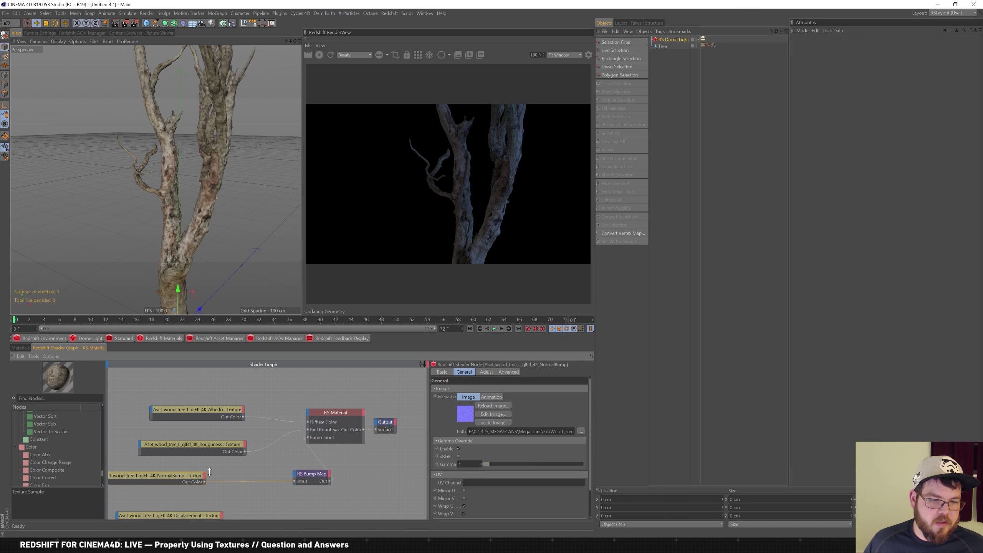
pyautogui.moveTo(191, 513); pyautogui.dragTo(192, 491)
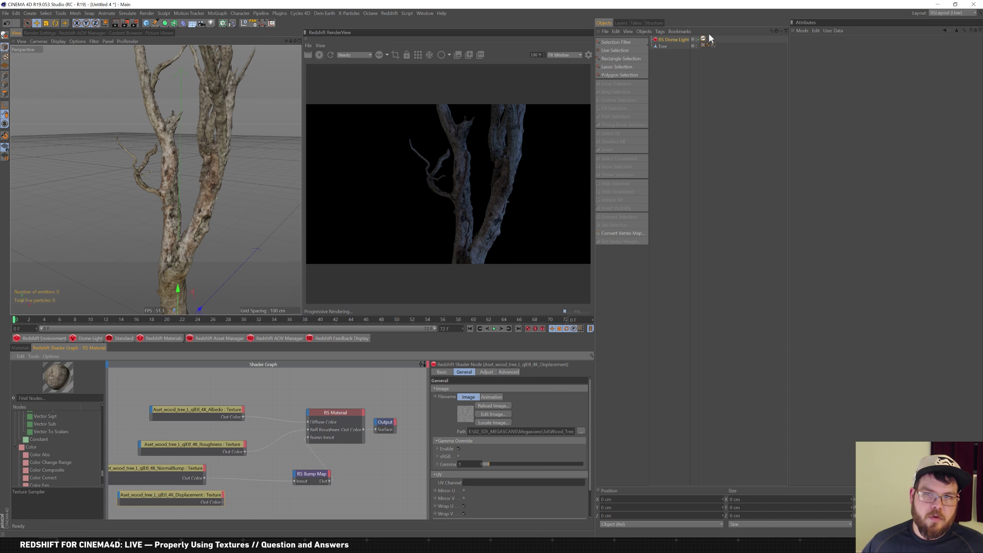
pyautogui.click(662, 47)
pyautogui.rightClick(662, 47)
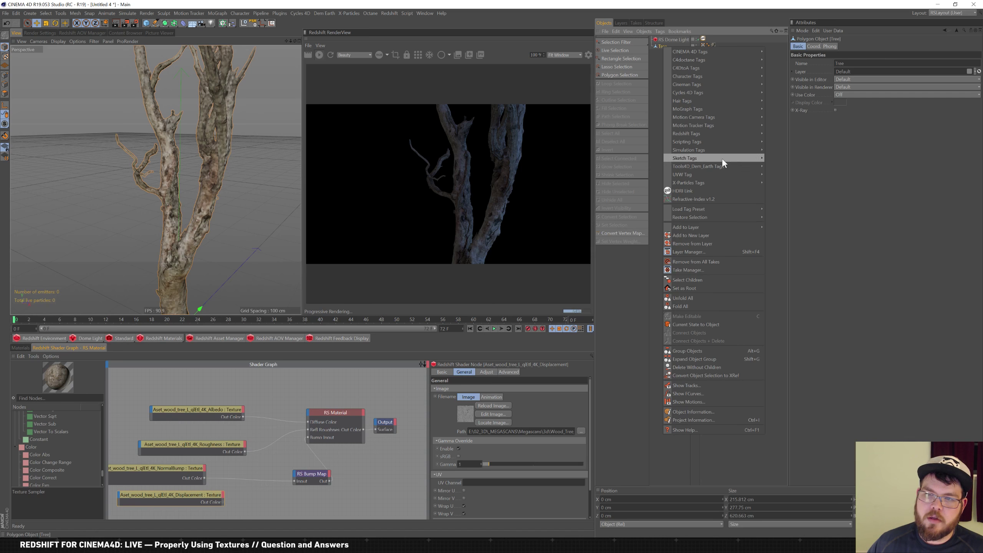
pyautogui.moveTo(708, 93)
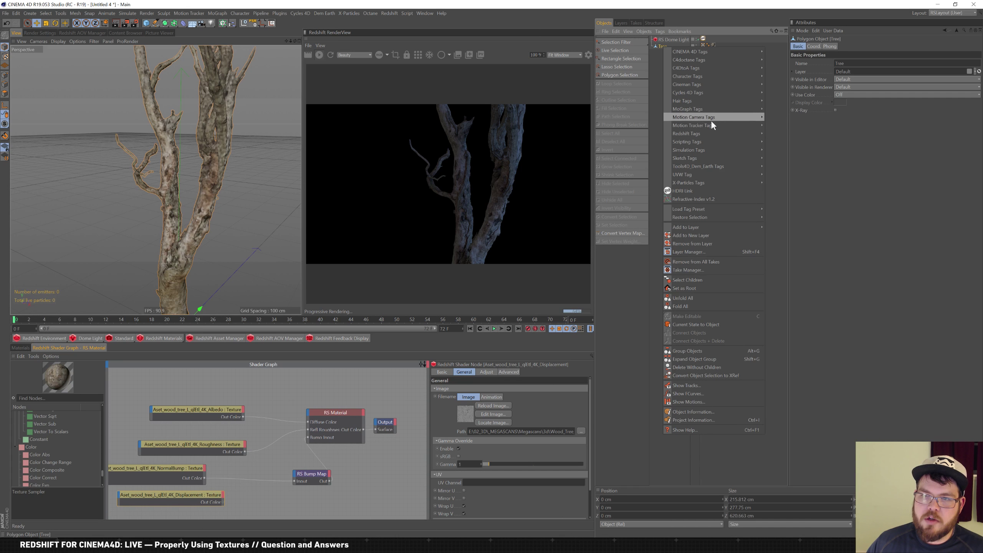
pyautogui.moveTo(717, 133)
pyautogui.click(785, 141)
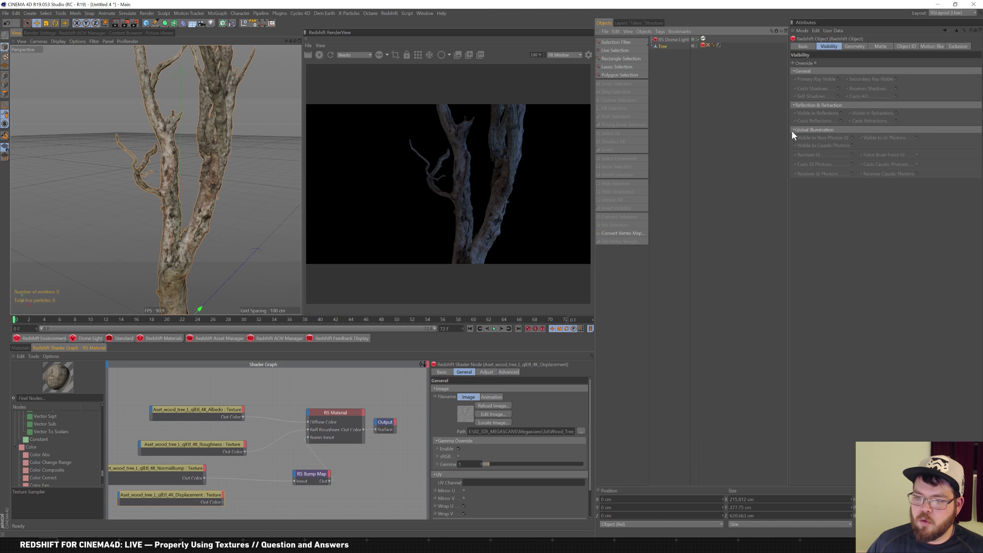
# Enable geometry Override and Displacement on the Tree's Redshift Object tag
pyautogui.click(853, 47)
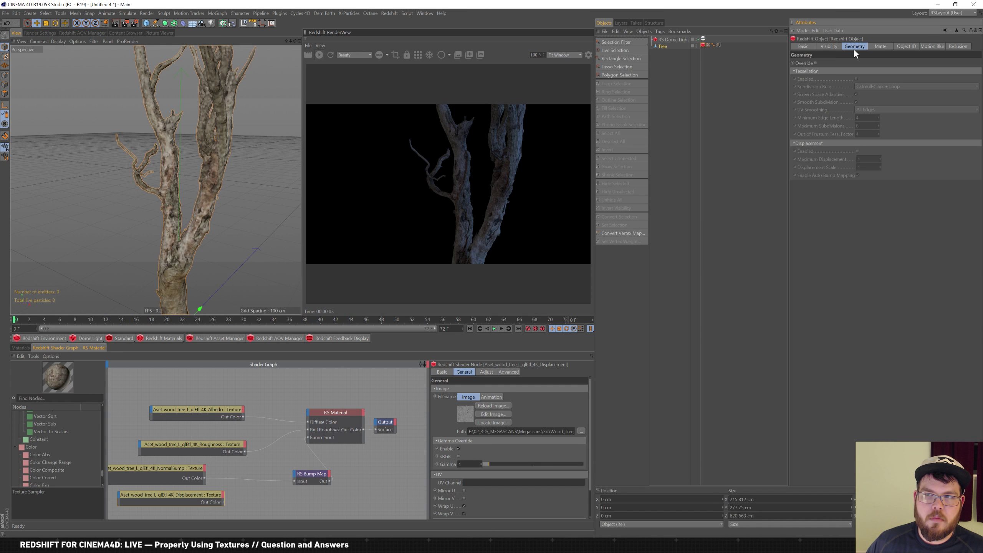
pyautogui.click(816, 62)
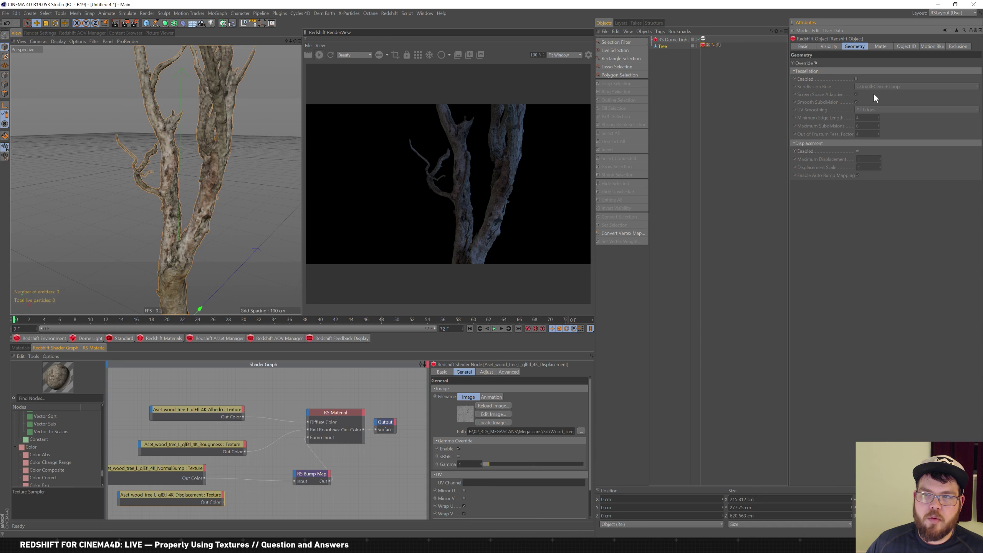
pyautogui.click(858, 151)
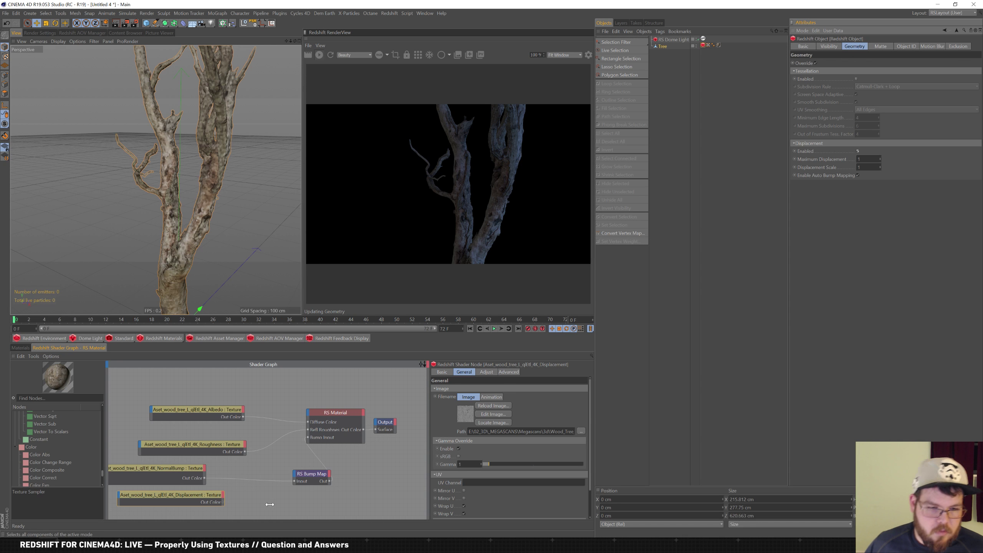
# Add an RS Displacement node fed by the Displacement texture and connected to the output's Displacement input
pyautogui.click(19, 398)
pyautogui.write('disp')
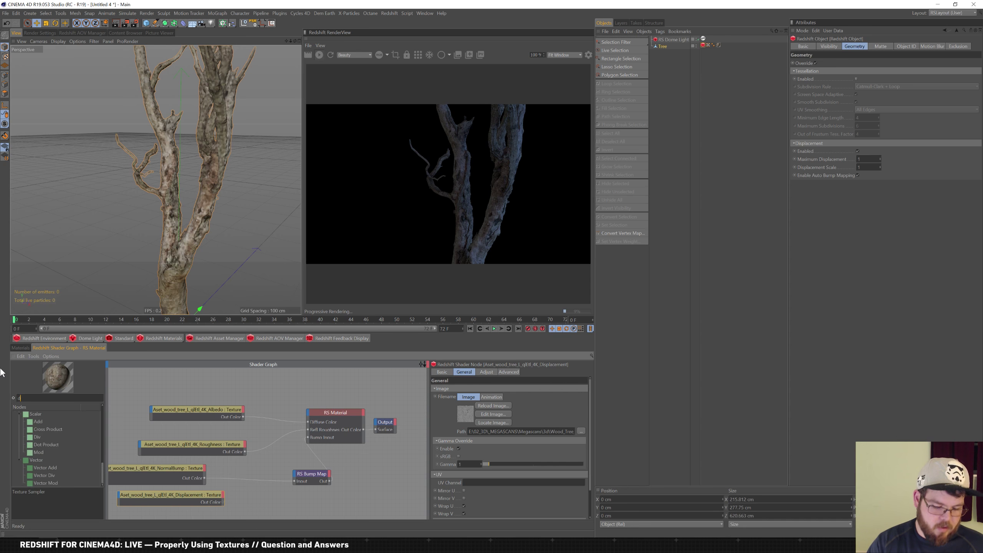
pyautogui.moveTo(35, 429); pyautogui.dragTo(255, 494)
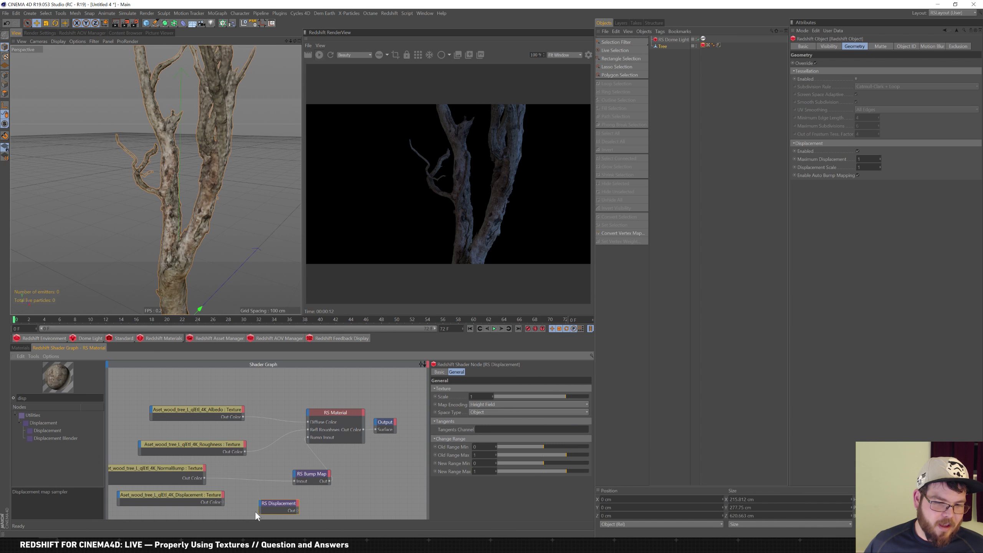
pyautogui.click(221, 501)
pyautogui.moveTo(254, 491); pyautogui.dragTo(253, 492)
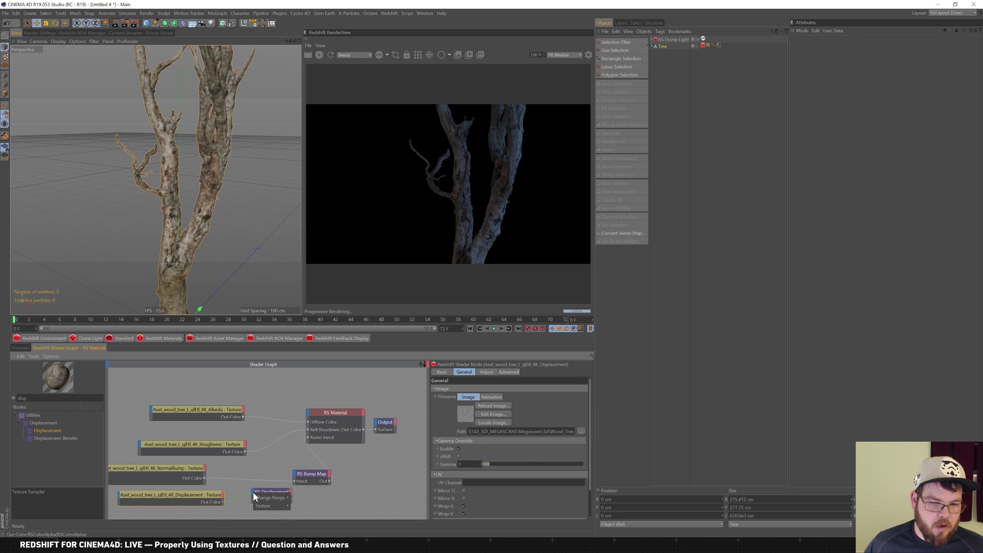
pyautogui.click(301, 505)
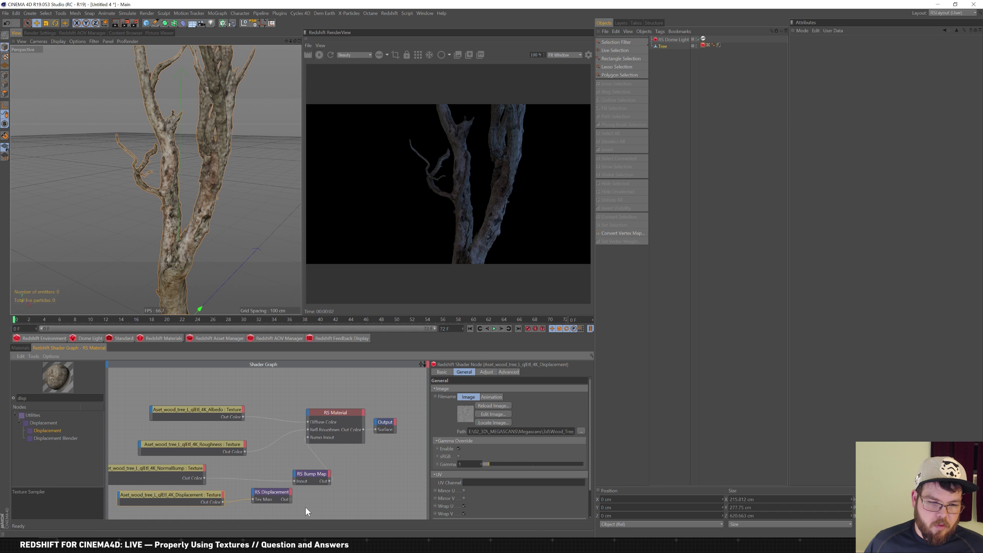
pyautogui.click(275, 500)
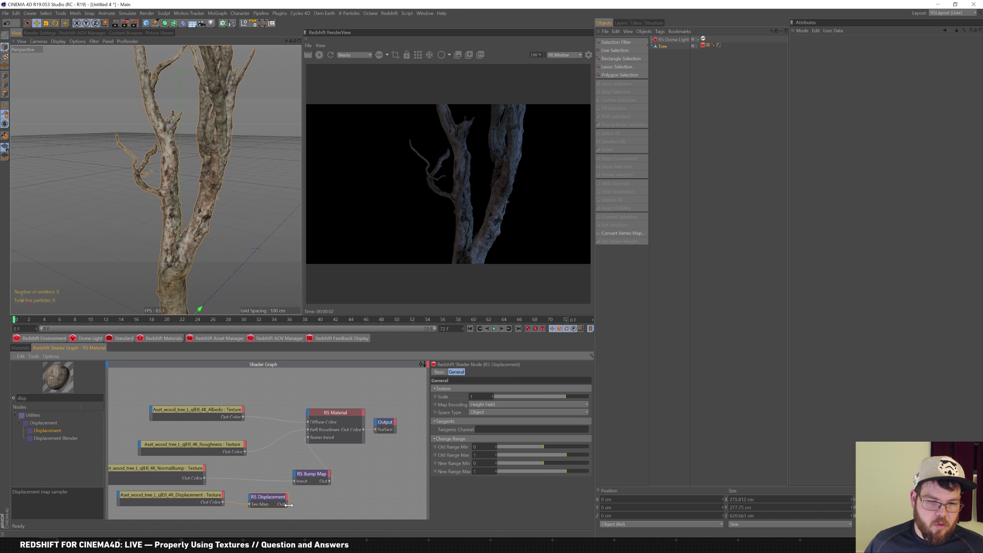
pyautogui.moveTo(376, 426); pyautogui.dragTo(377, 426)
pyautogui.click(389, 428)
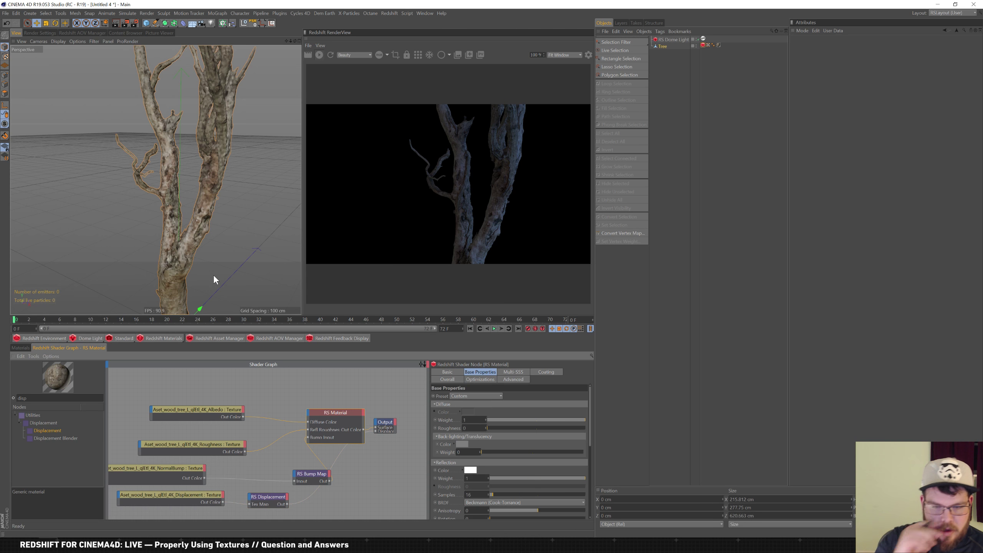
# Review the Displacement texture's Adjustment, Advanced and General tabs, then inspect RS Displacement
pyautogui.click(205, 499)
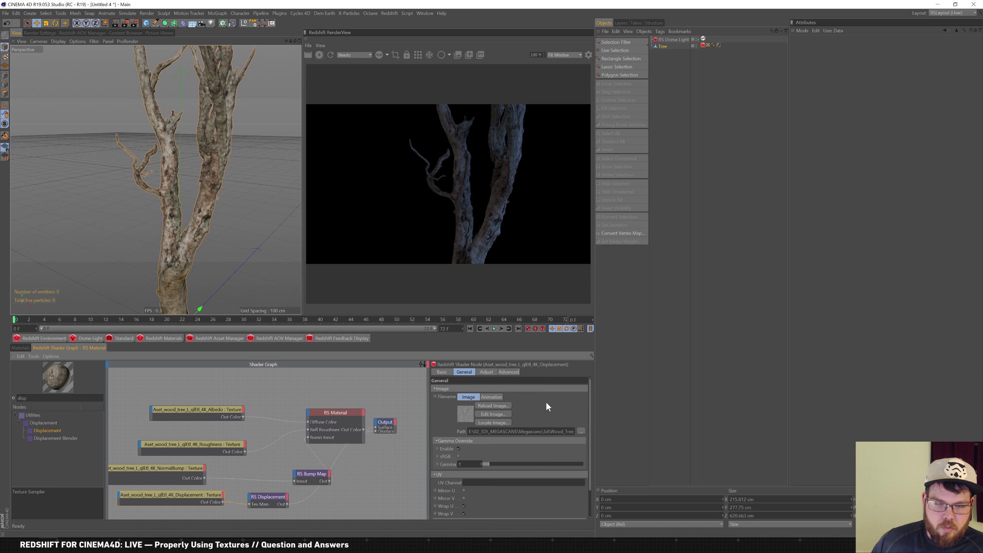
pyautogui.click(488, 372)
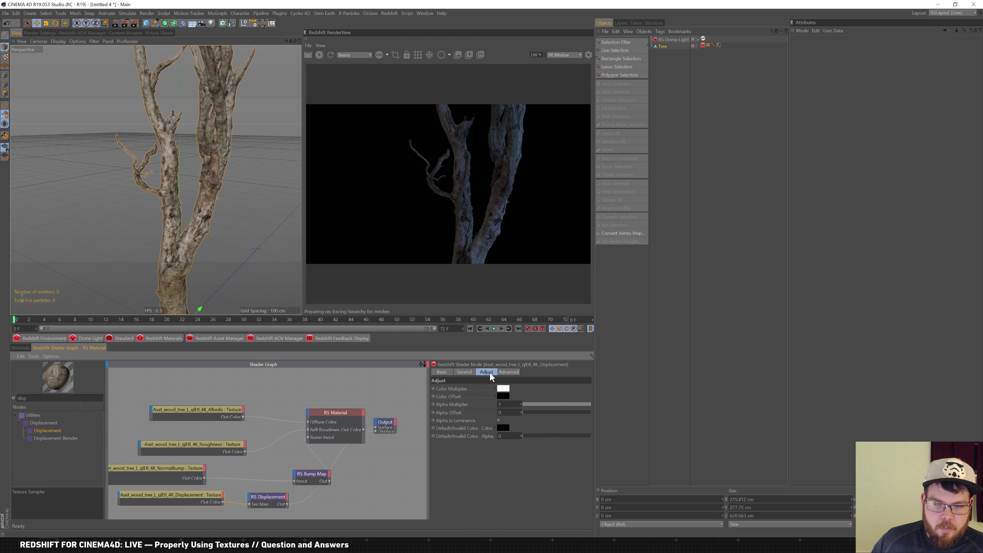
pyautogui.click(515, 373)
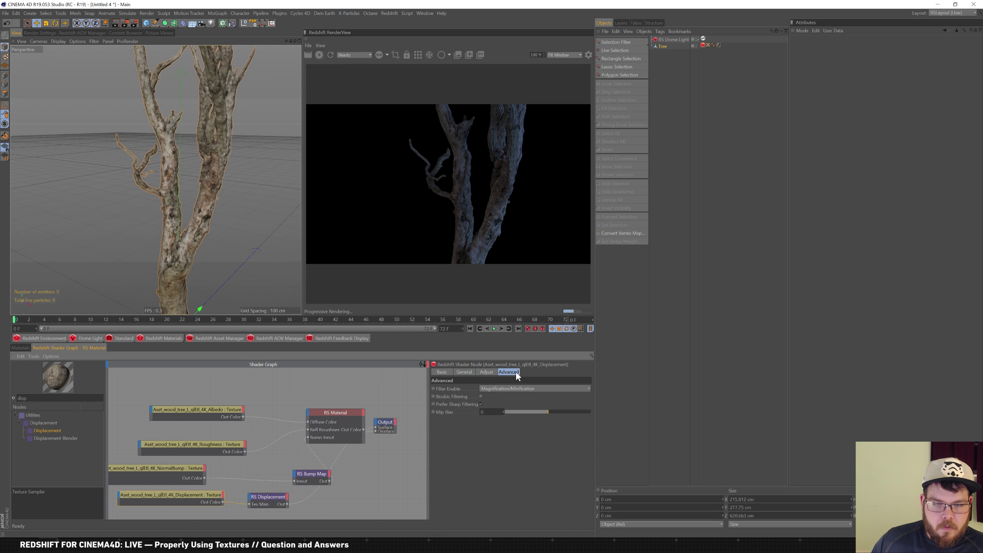
pyautogui.click(469, 373)
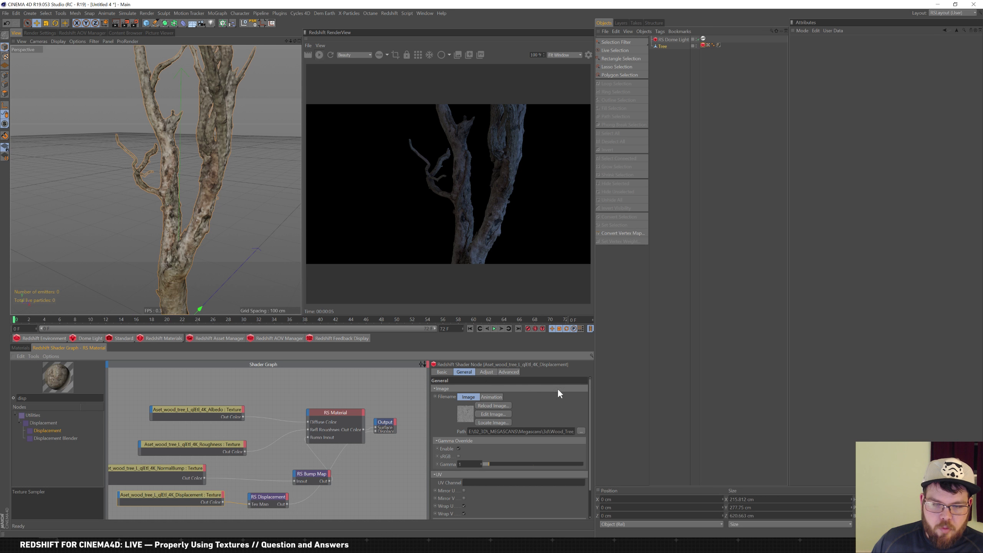
pyautogui.click(265, 500)
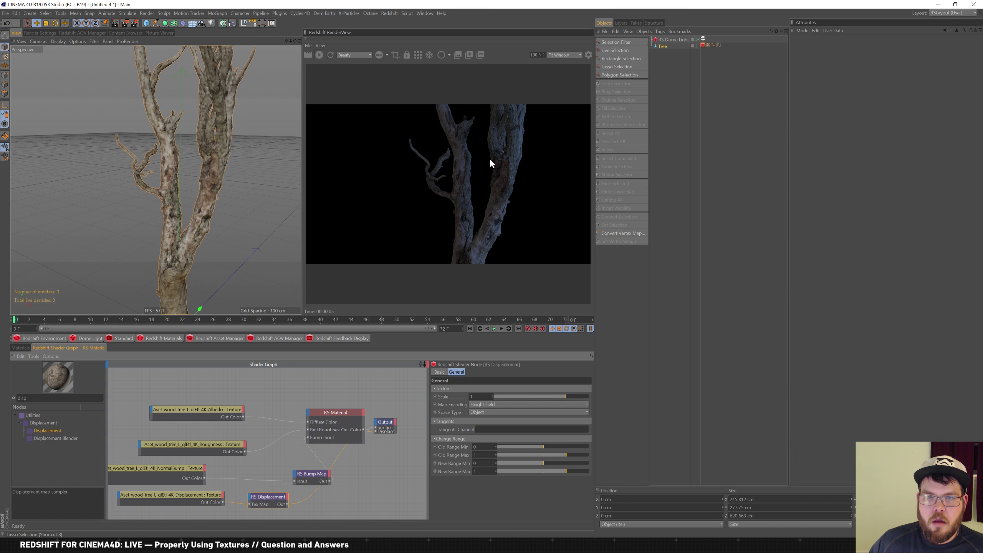
# Set Maximum Displacement and Displacement Scale to 10 on the Tree's Redshift Object tag
pyautogui.click(703, 45)
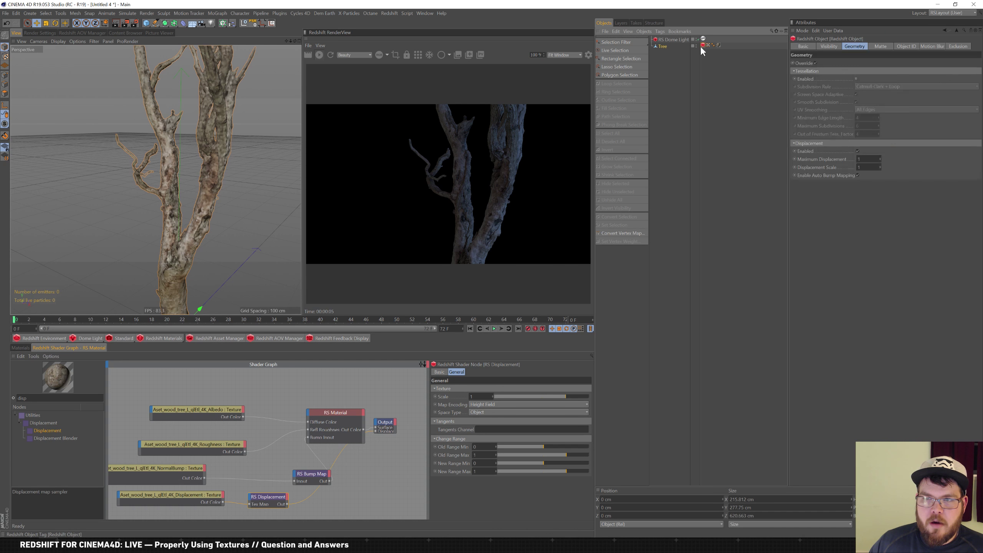
pyautogui.moveTo(866, 159); pyautogui.dragTo(643, 130)
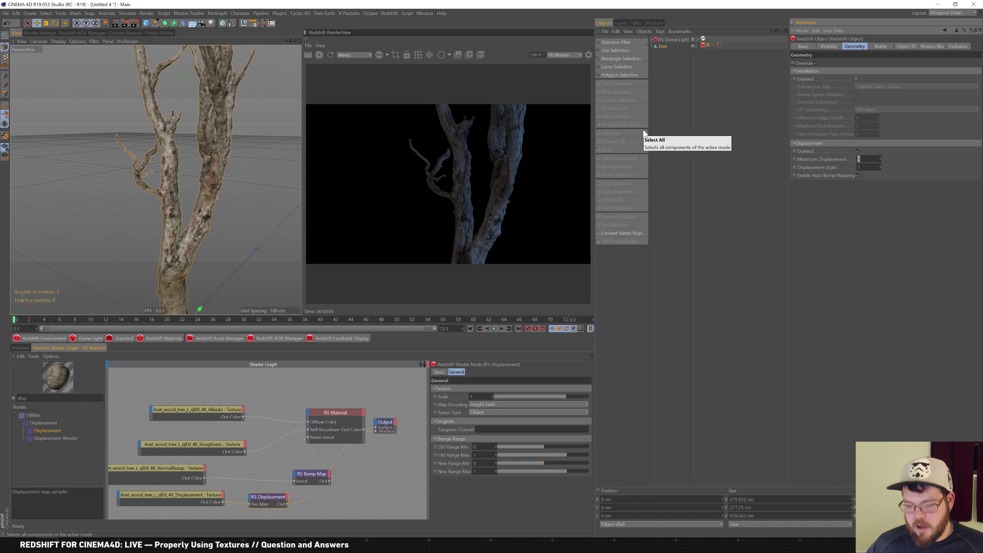
pyautogui.write('10')
pyautogui.press('Tab')
pyautogui.write('10')
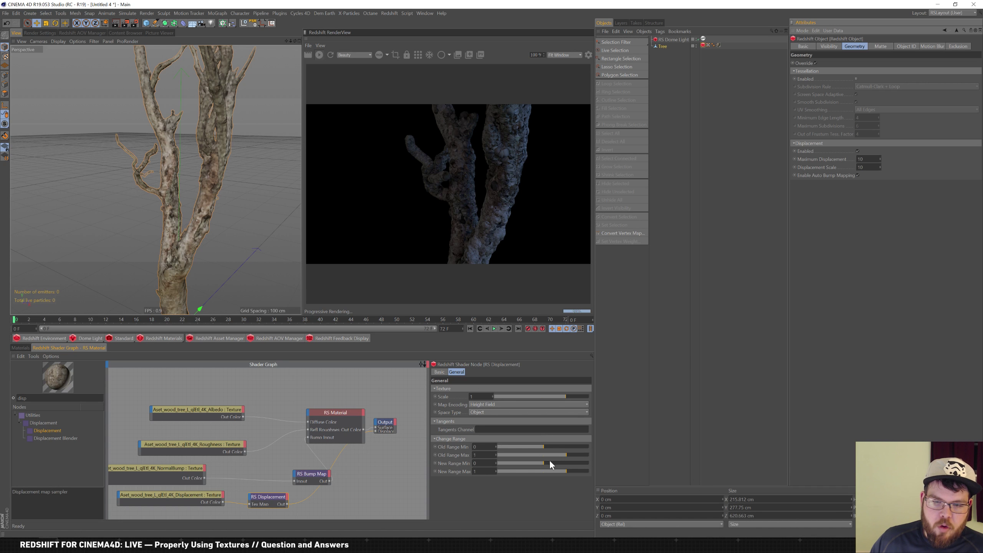
# Set the RS Displacement node's New Range Min to -1
pyautogui.moveTo(481, 463); pyautogui.dragTo(392, 422)
pyautogui.write('-1')
pyautogui.press('Return')
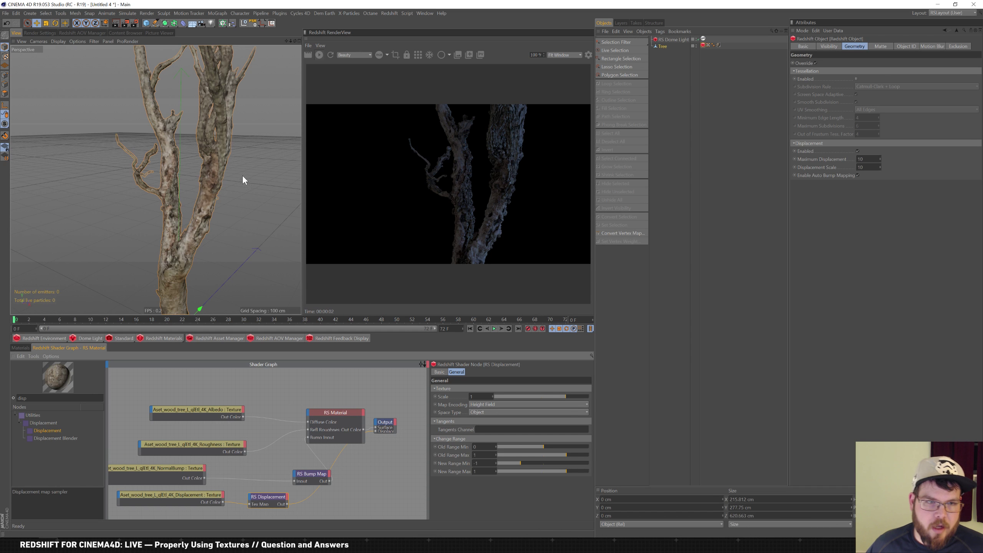
pyautogui.scroll(5, 236, 206)
# Orbit in on the trunk and lower Displacement Scale to 5
pyautogui.keyDown('alt'); pyautogui.moveTo(219, 214); pyautogui.dragTo(193, 195); pyautogui.keyUp('alt')
pyautogui.keyDown('alt'); pyautogui.moveTo(265, 208); pyautogui.dragTo(200, 171); pyautogui.keyUp('alt')
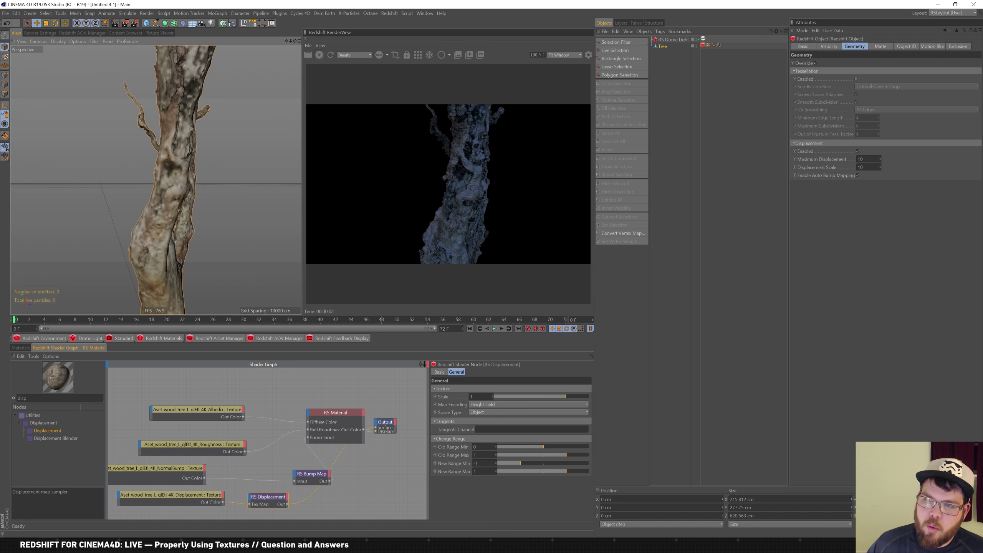
pyautogui.click(867, 167)
pyautogui.write('5')
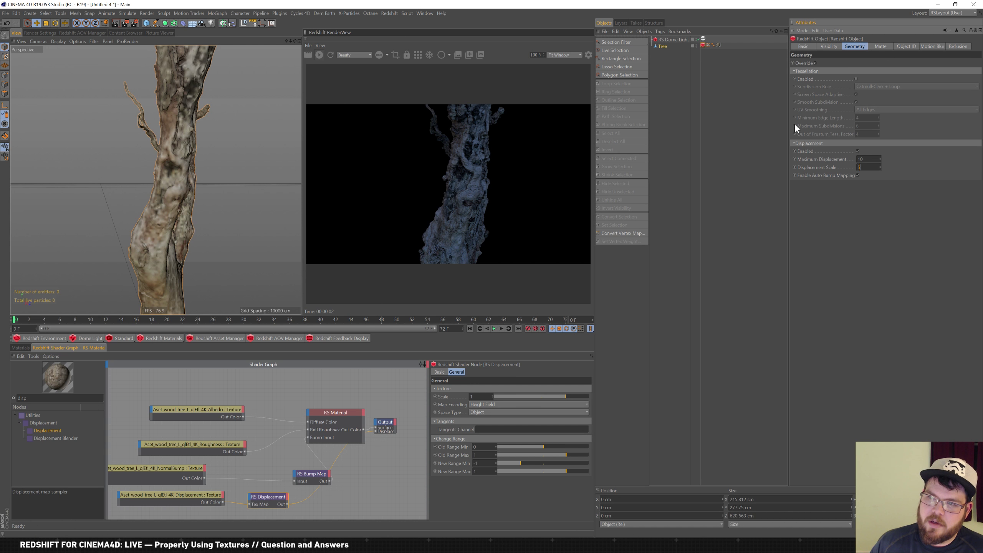
pyautogui.press('Return')
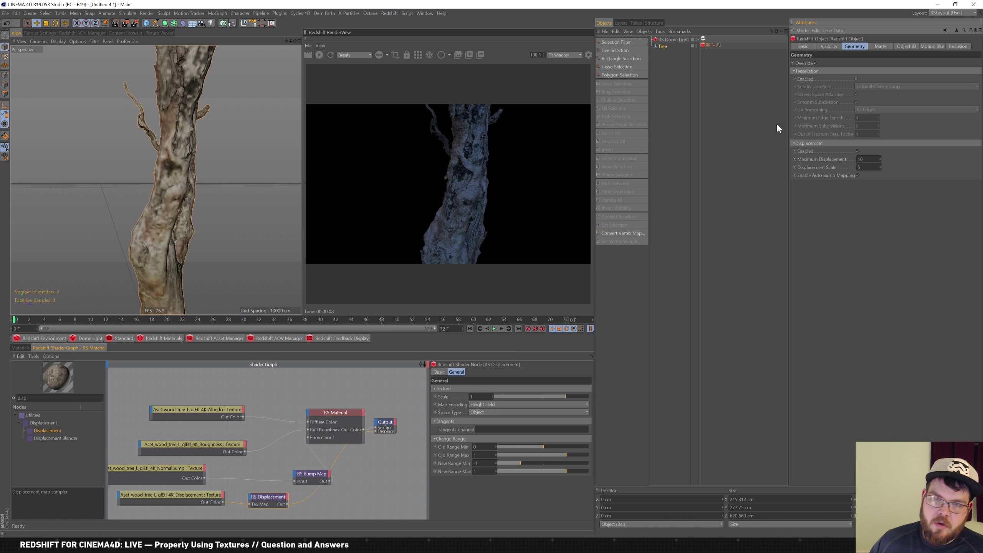
# Orbit to frame the whole tree, then move the RS Bump Map node left in the graph
pyautogui.click(866, 168)
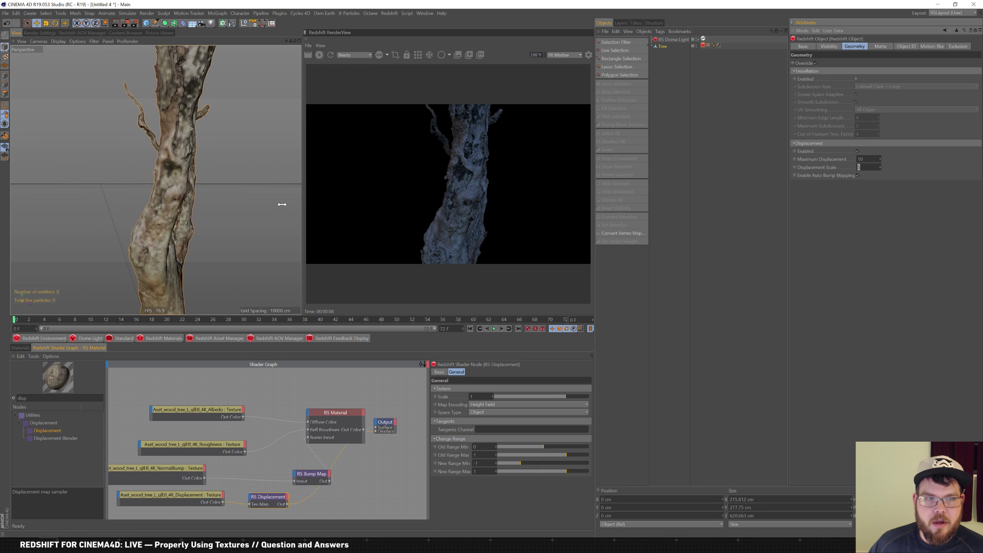
pyautogui.moveTo(225, 187)
pyautogui.keyDown('alt'); pyautogui.mouseDown()
pyautogui.moveTo(268, 201)
pyautogui.moveTo(221, 192)
pyautogui.mouseUp(); pyautogui.keyUp('alt')
pyautogui.keyDown('alt'); pyautogui.moveTo(221, 192); pyautogui.dragTo(171, 212, button='right'); pyautogui.keyUp('alt')
pyautogui.rightClick(178, 214)
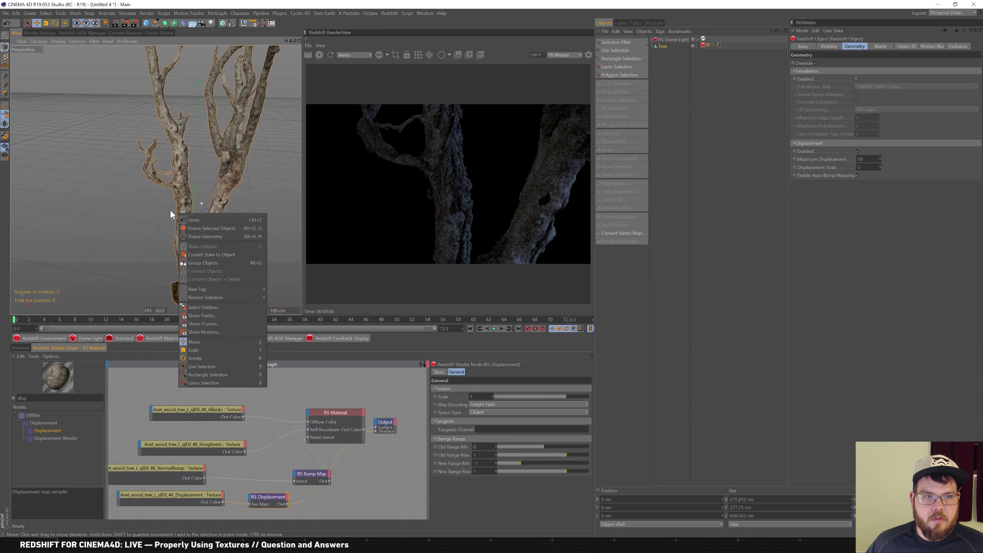
pyautogui.click(160, 213)
pyautogui.keyDown('alt'); pyautogui.moveTo(223, 202); pyautogui.dragTo(165, 206); pyautogui.keyUp('alt')
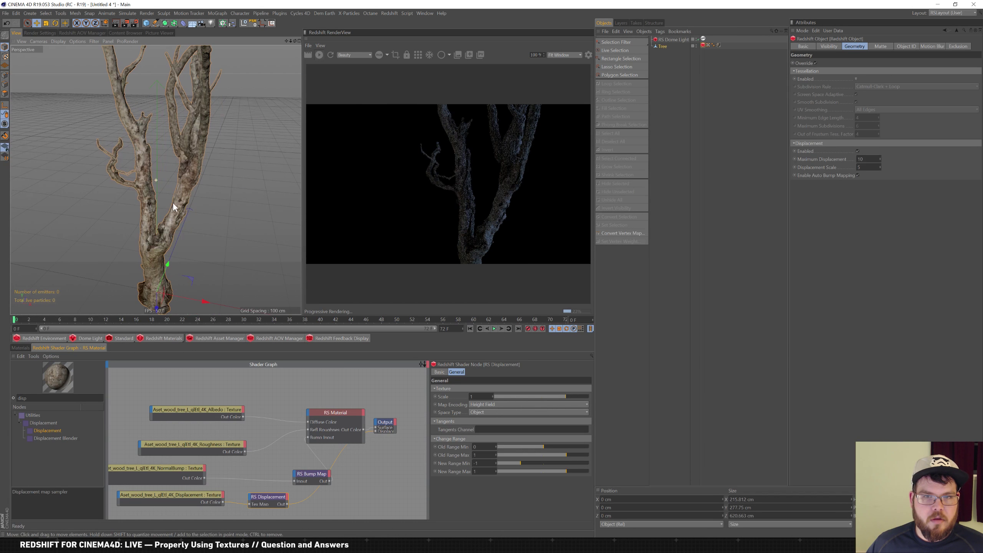
pyautogui.rightClick(165, 208)
pyautogui.click(200, 189)
pyautogui.keyDown('alt'); pyautogui.moveTo(206, 194); pyautogui.dragTo(192, 188); pyautogui.keyUp('alt')
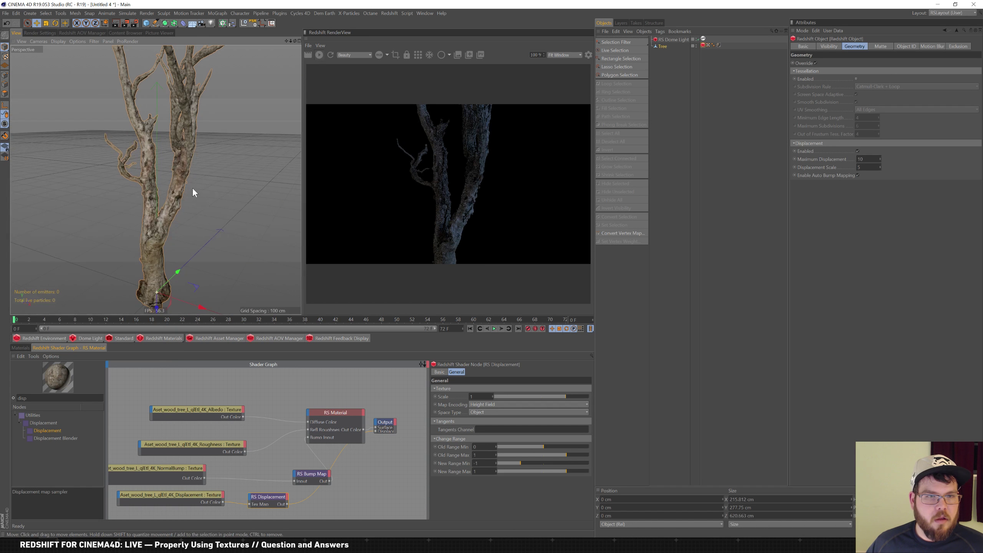
pyautogui.rightClick(190, 190)
pyautogui.click(196, 178)
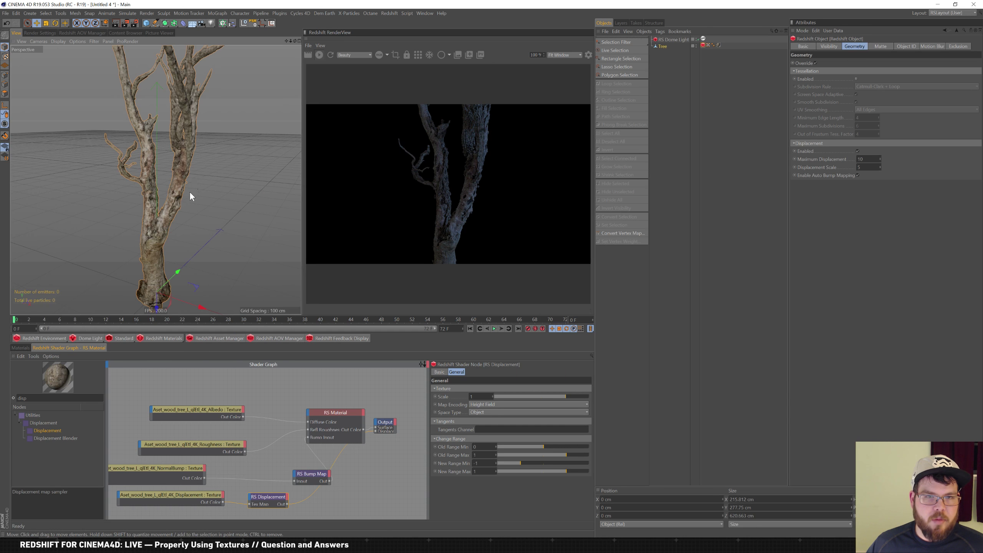
pyautogui.keyDown('alt'); pyautogui.moveTo(191, 189); pyautogui.dragTo(204, 198); pyautogui.keyUp('alt')
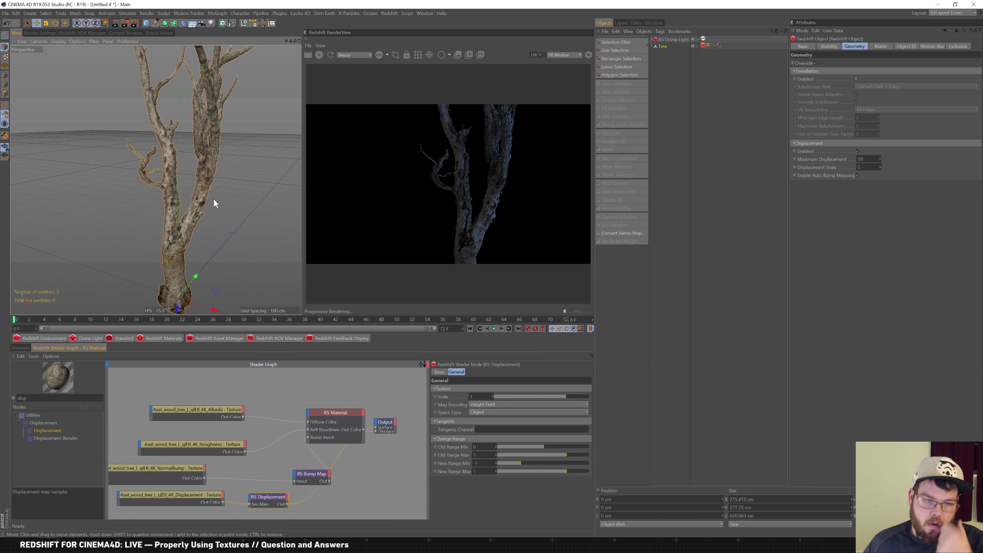
pyautogui.moveTo(311, 476); pyautogui.dragTo(265, 466)
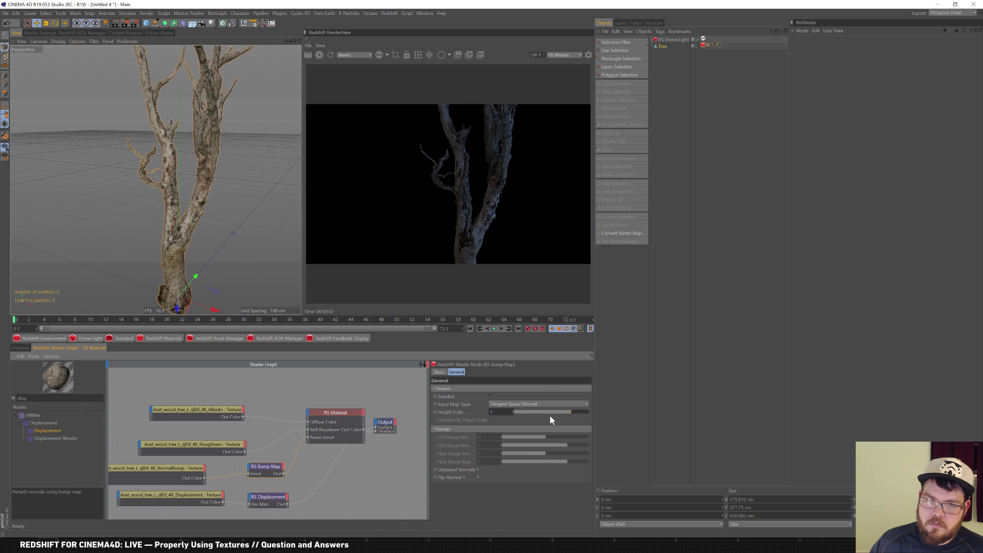
# Compare the RS Bump Map normal options and leave Unbiased Normals enabled
pyautogui.click(479, 469)
pyautogui.click(479, 469)
pyautogui.click(477, 477)
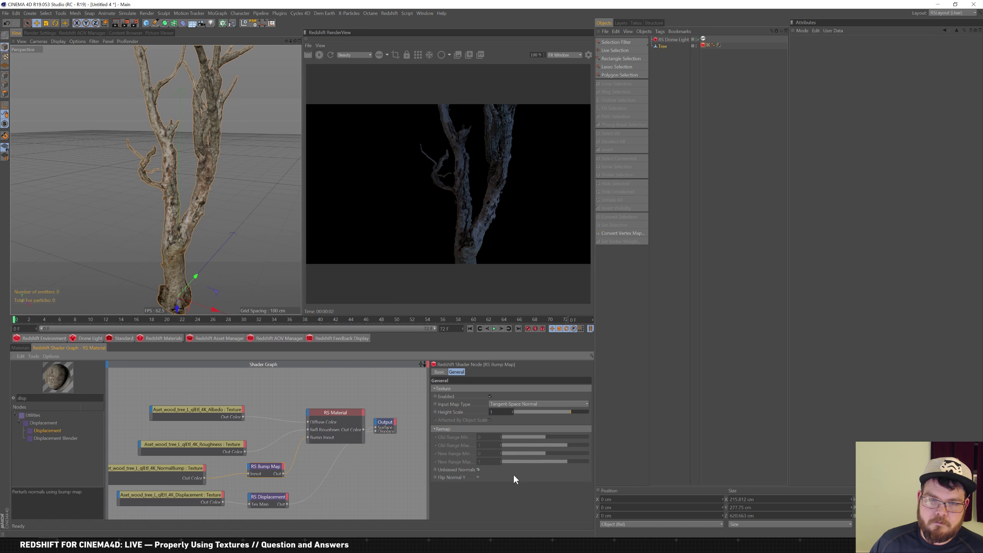
pyautogui.click(478, 469)
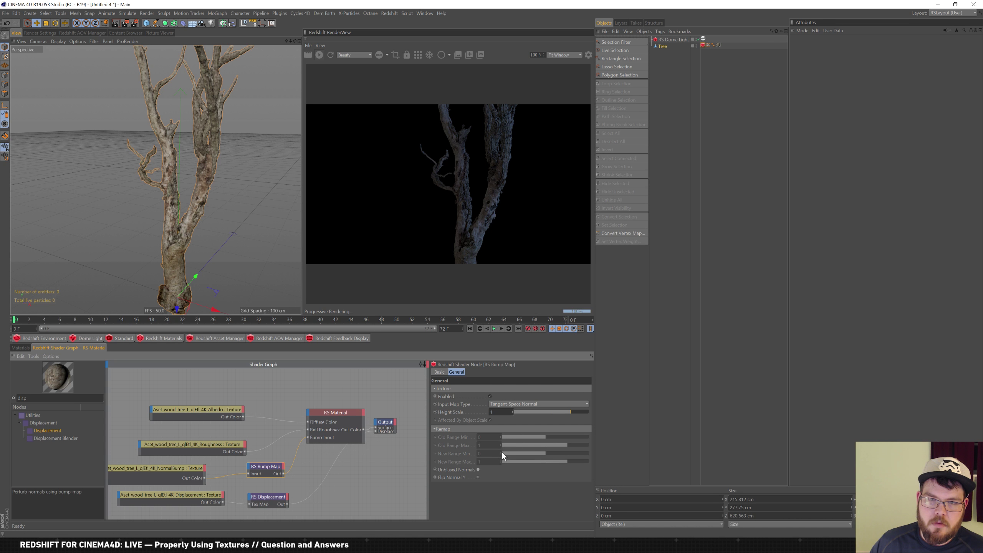
# Try RS Displacement New Range Max at 2, then set it back to 1
pyautogui.click(280, 501)
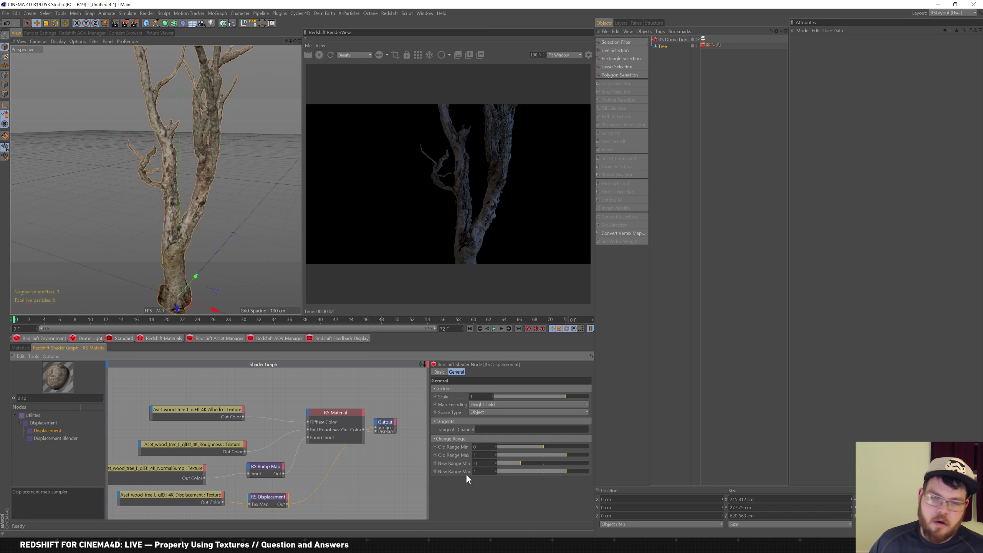
pyautogui.write('2')
pyautogui.press('Return')
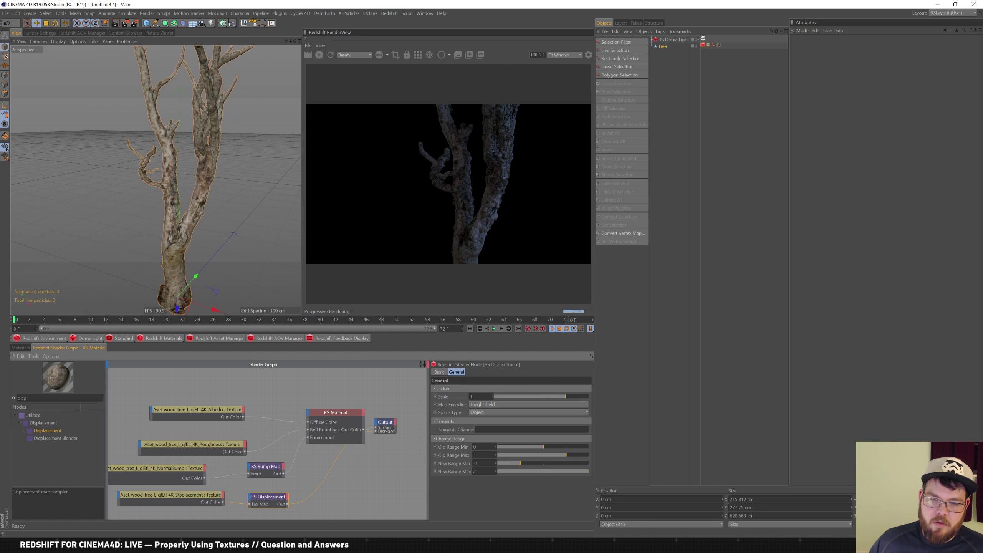
pyautogui.write('1')
pyautogui.press('Return')
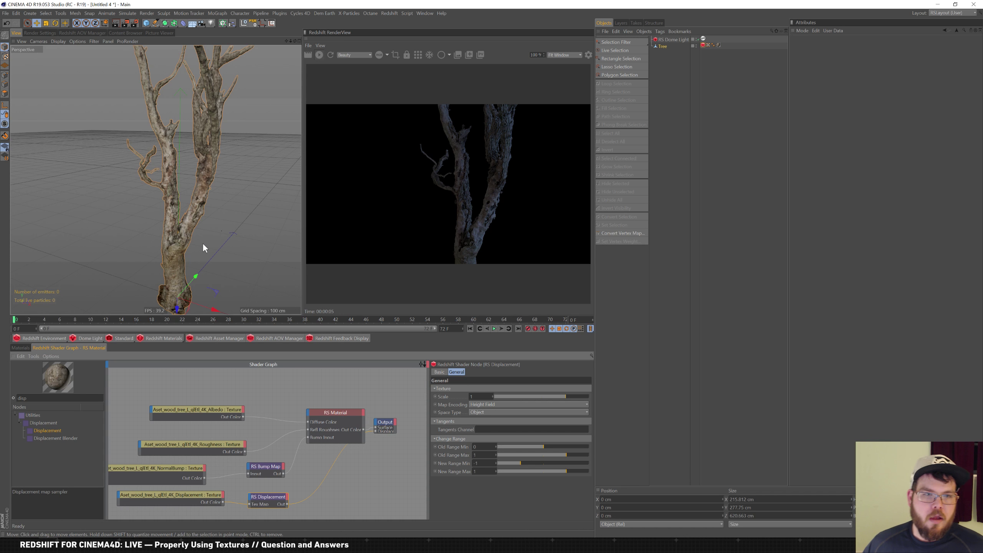
# Orbit out to see the whole tree and enable Tessellation on its Redshift Object tag
pyautogui.moveTo(209, 229)
pyautogui.keyDown('alt'); pyautogui.mouseDown()
pyautogui.moveTo(194, 238)
pyautogui.moveTo(206, 212)
pyautogui.mouseUp(); pyautogui.keyUp('alt')
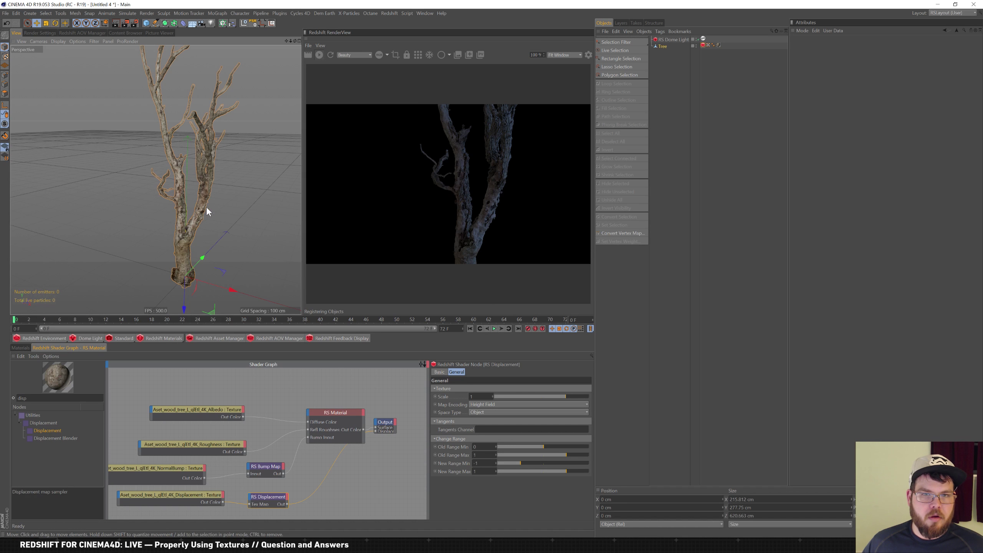
pyautogui.keyDown('alt'); pyautogui.moveTo(222, 208); pyautogui.dragTo(220, 191); pyautogui.keyUp('alt')
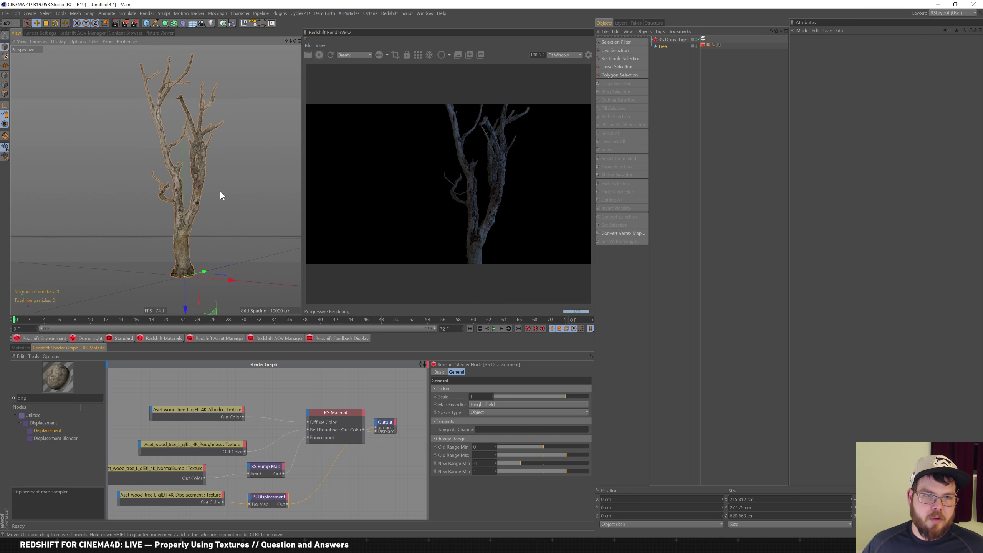
pyautogui.click(703, 45)
pyautogui.click(856, 78)
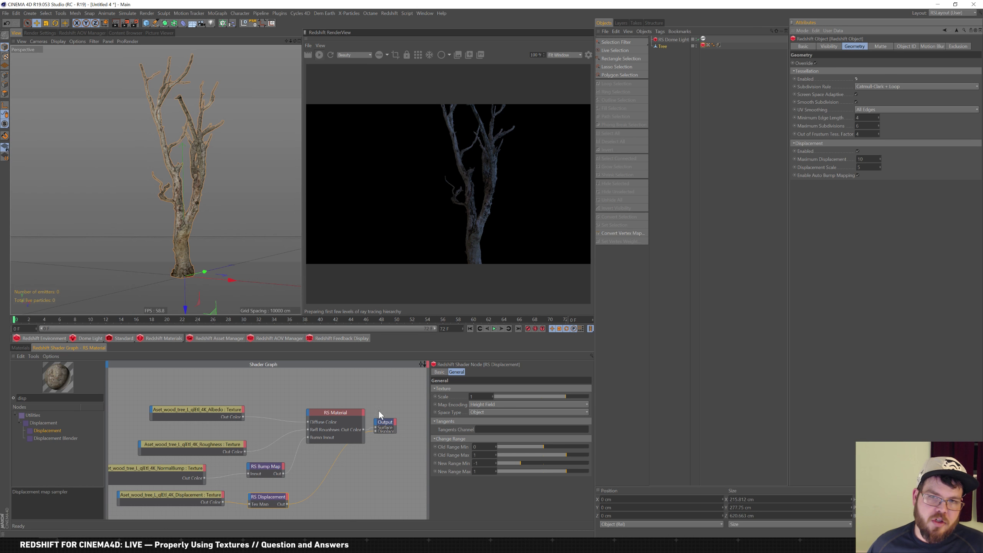
# Inspect the Displacement and NormalBump texture nodes, then switch to Directory Opus
pyautogui.click(186, 496)
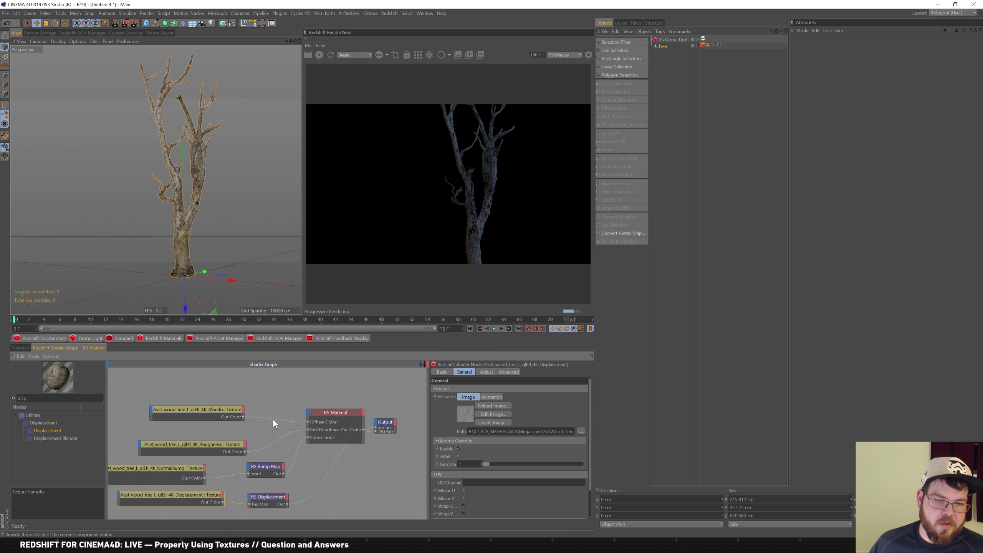
pyautogui.click(184, 470)
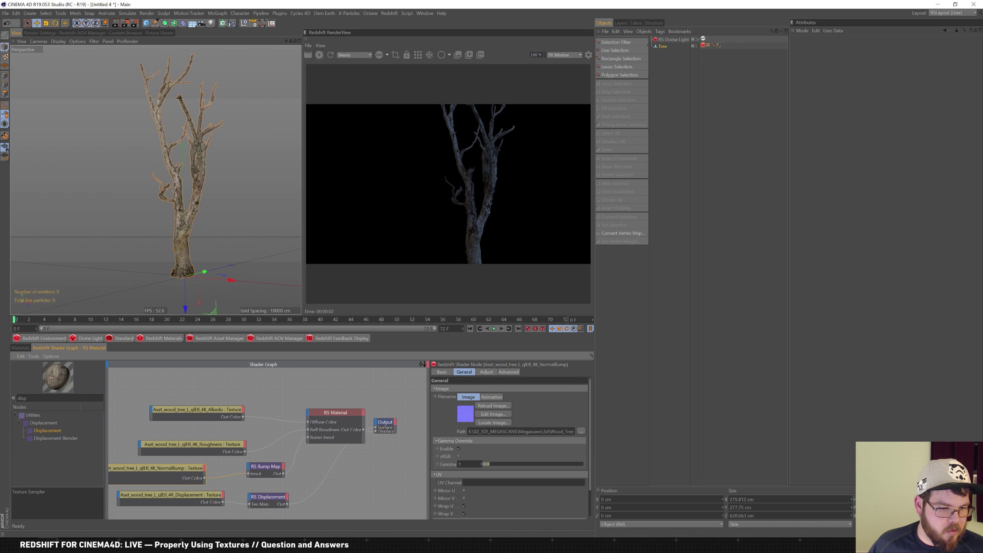
pyautogui.hotkey('alt', 'Tab')
pyautogui.hotkey('alt', 'Tab')
pyautogui.hotkey('alt', 'Tab')
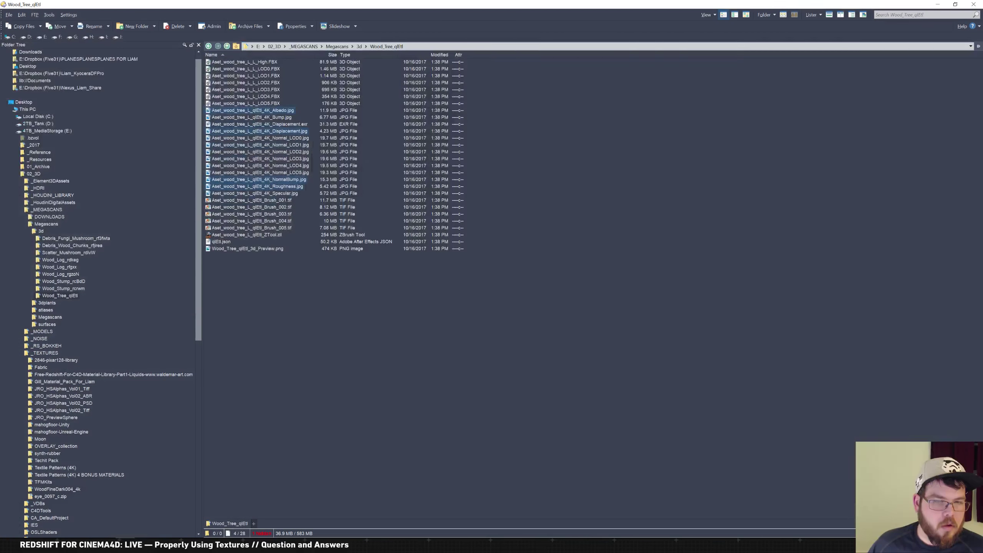
pyautogui.click(277, 254)
pyautogui.click(287, 184)
pyautogui.click(285, 179)
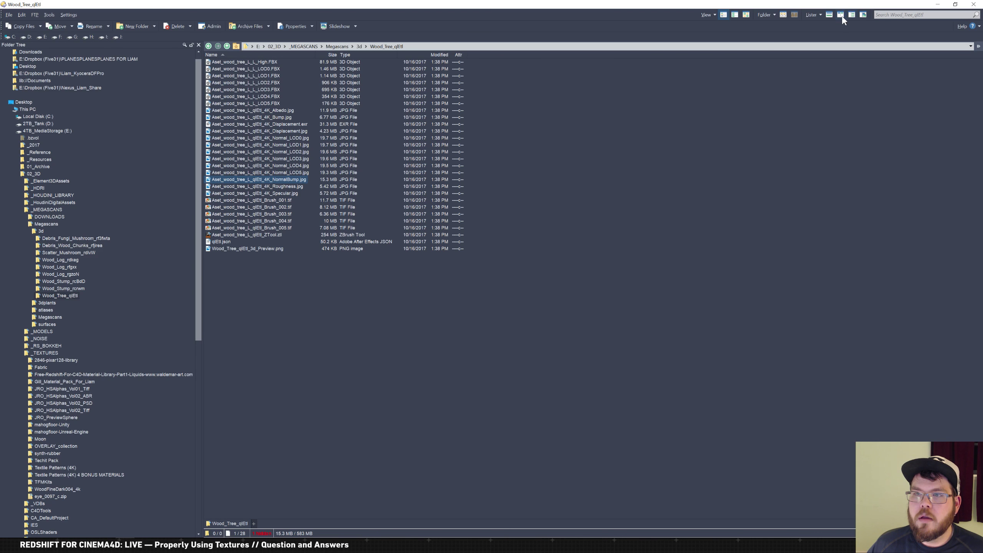
pyautogui.click(864, 16)
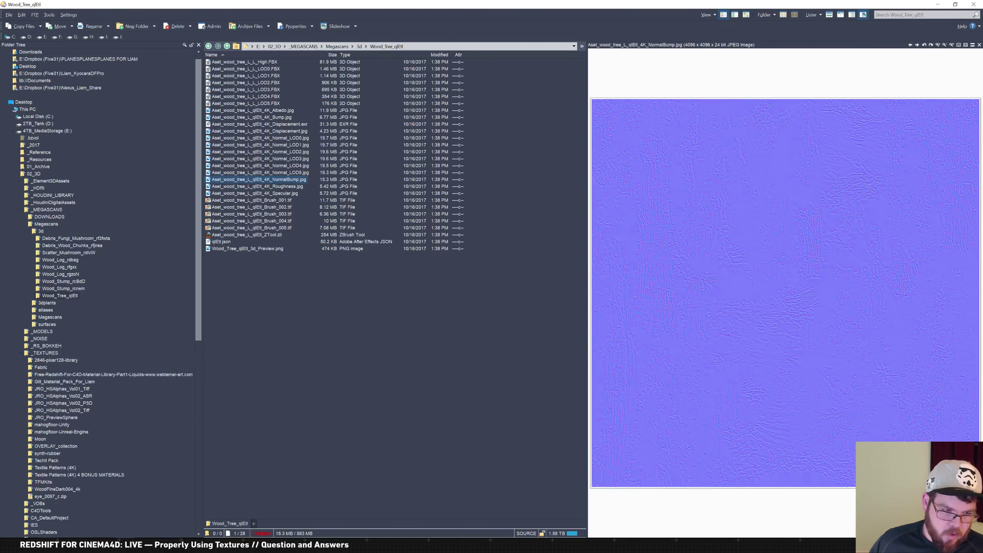
pyautogui.hotkey('alt', 'Tab')
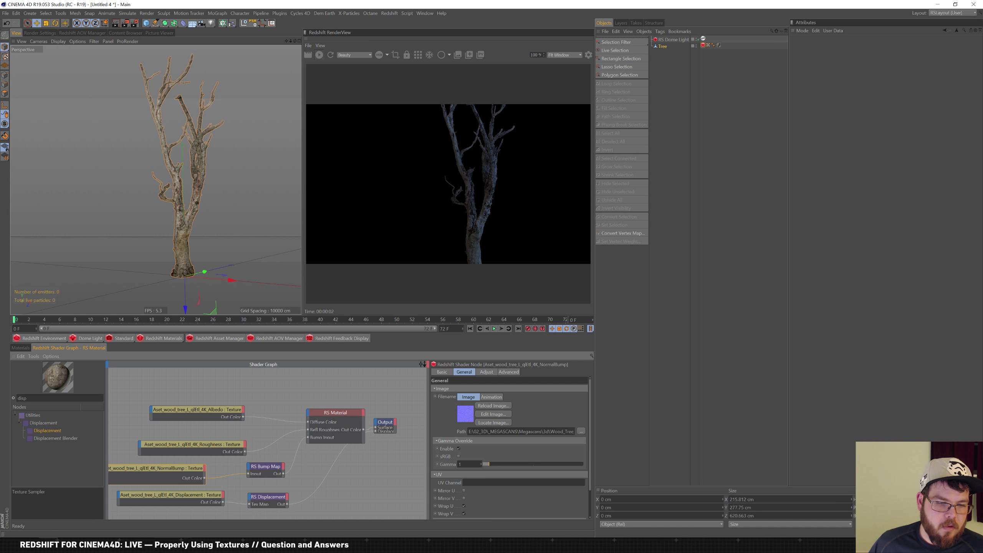
pyautogui.hotkey('alt', 'Tab')
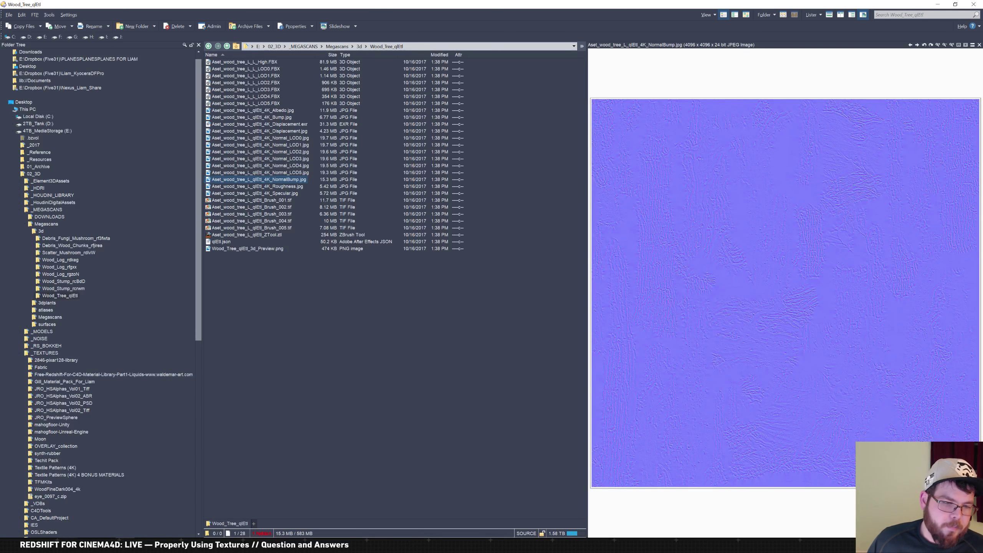
pyautogui.click(92, 545)
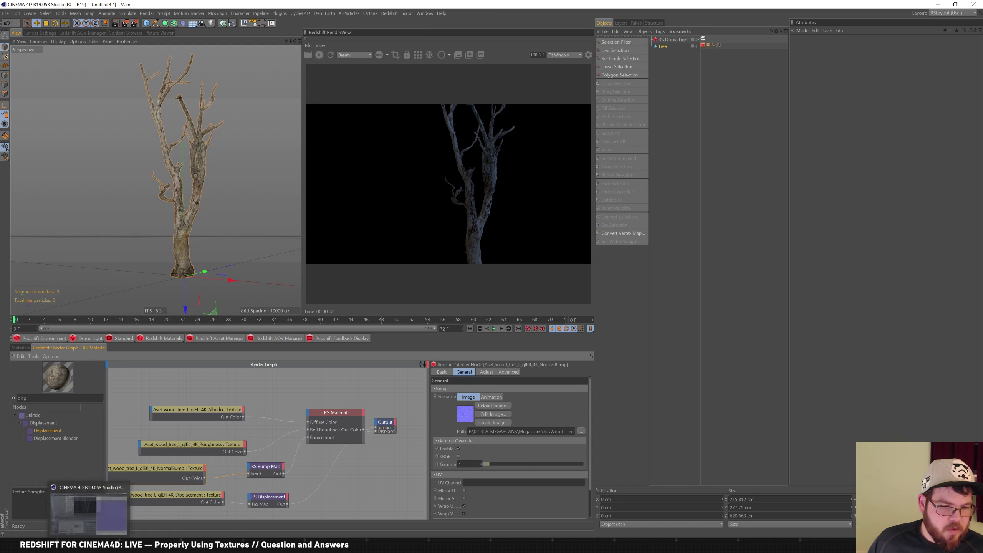
# Review the displacement nodes, then set the RS Dome Light's exposure to 1
pyautogui.click(230, 499)
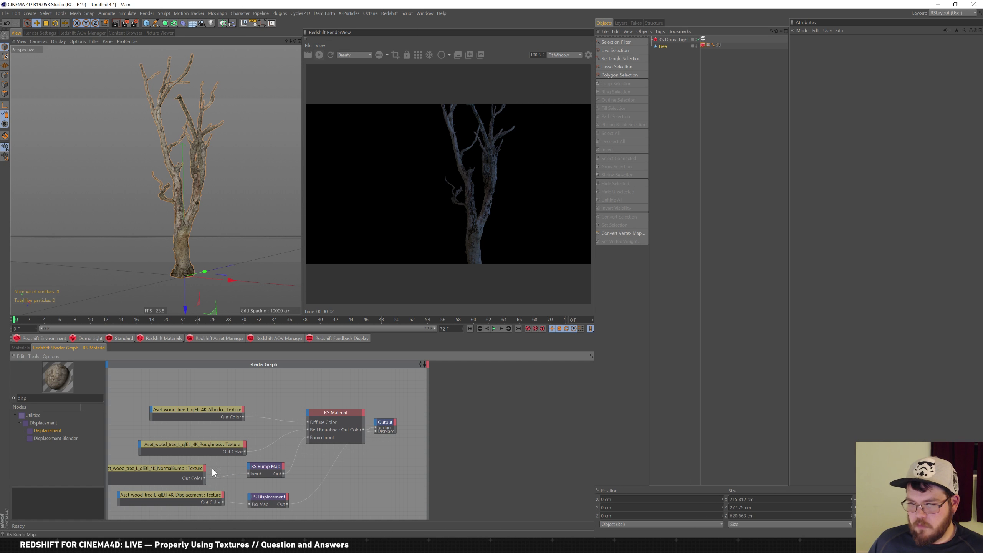
pyautogui.click(179, 495)
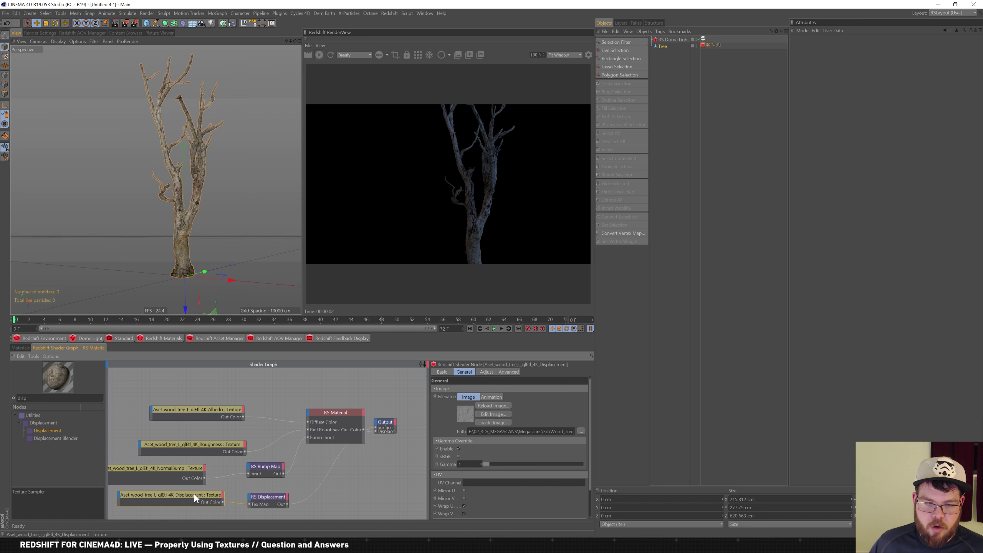
pyautogui.click(266, 497)
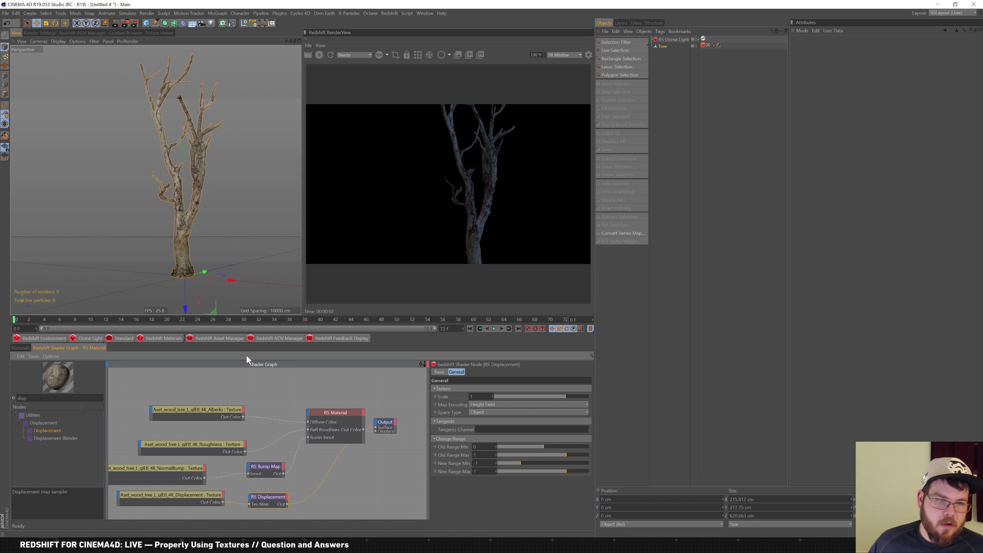
pyautogui.click(676, 41)
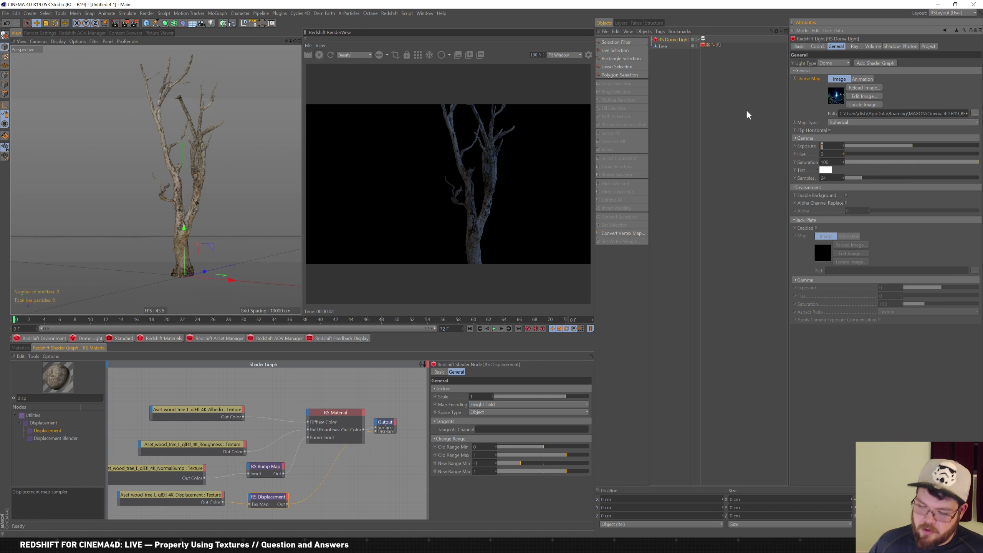
pyautogui.press('Return')
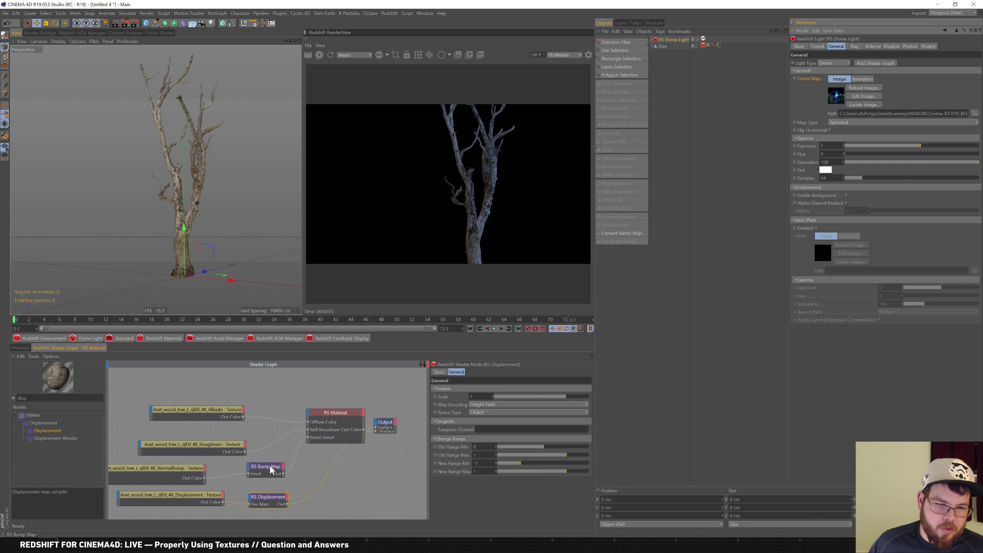
# Keep the RS Bump Map's Input Map Type at Tangent-Space Normal and zoom in on the trunk
pyautogui.click(163, 473)
pyautogui.click(280, 467)
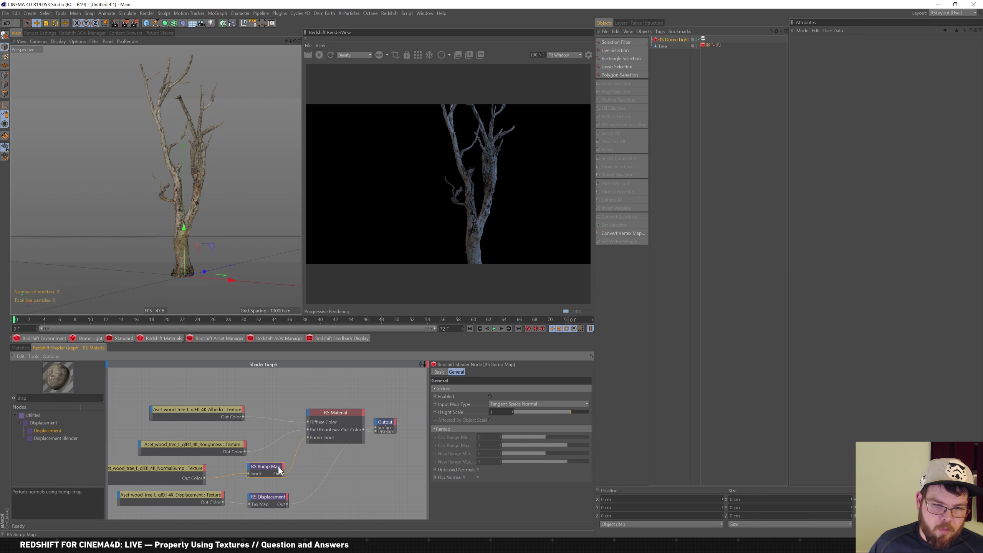
pyautogui.click(520, 404)
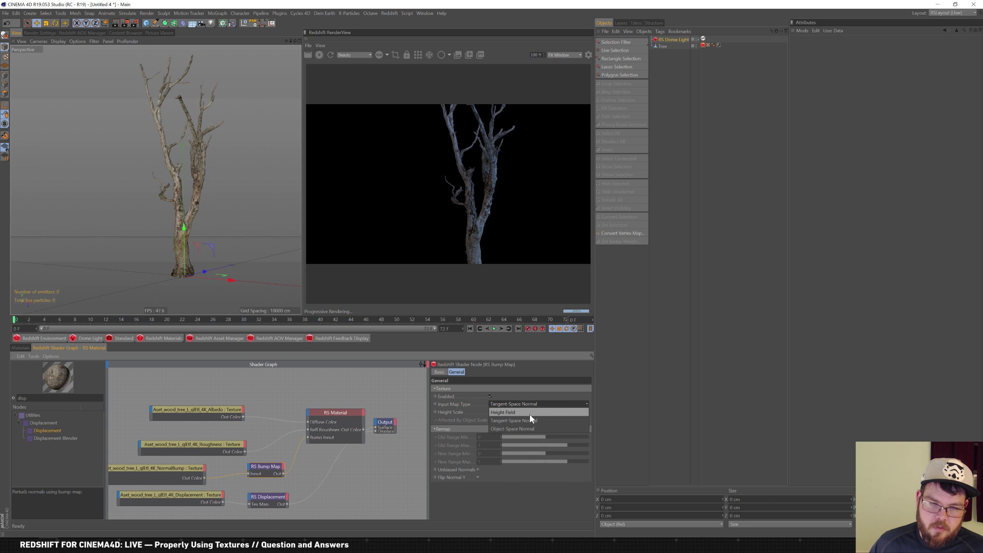
pyautogui.click(541, 418)
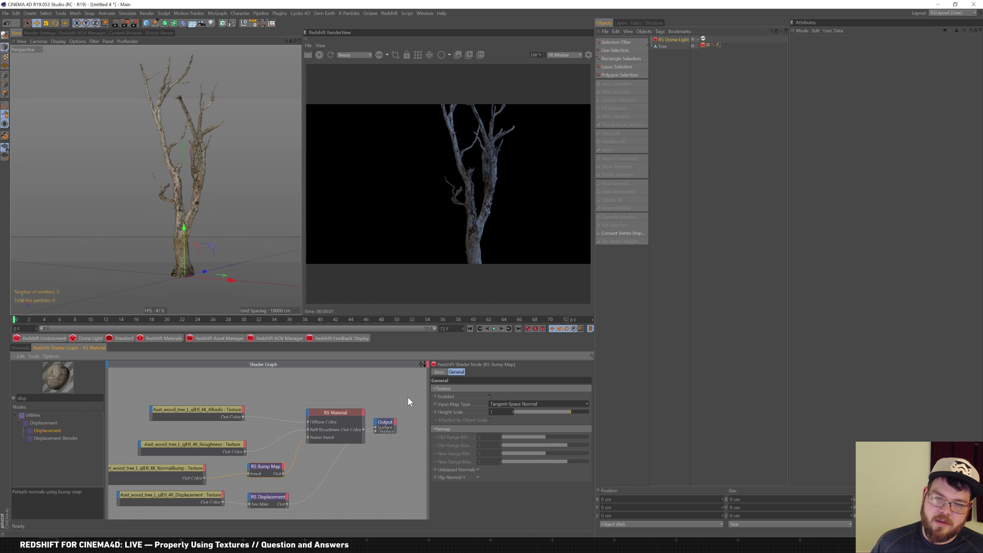
pyautogui.click(522, 403)
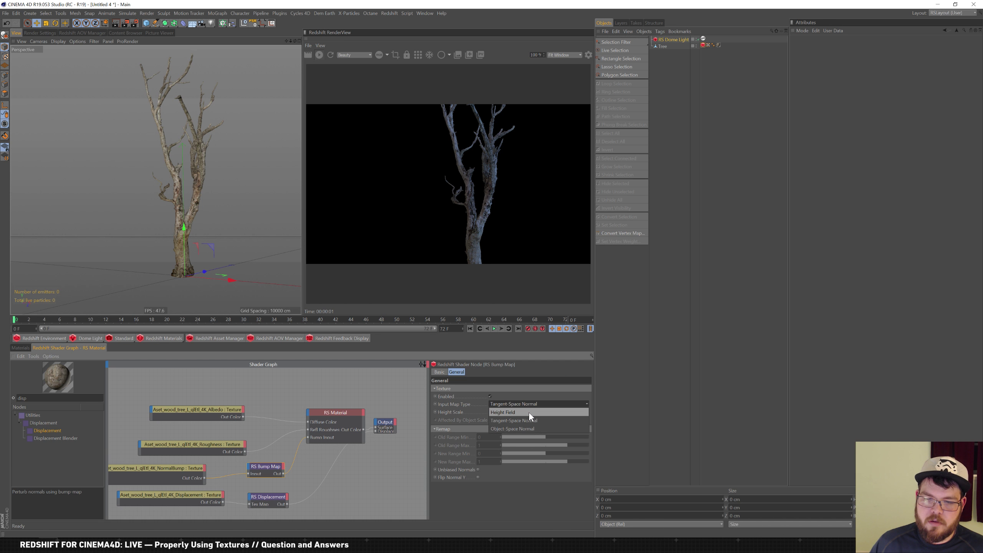
pyautogui.click(475, 353)
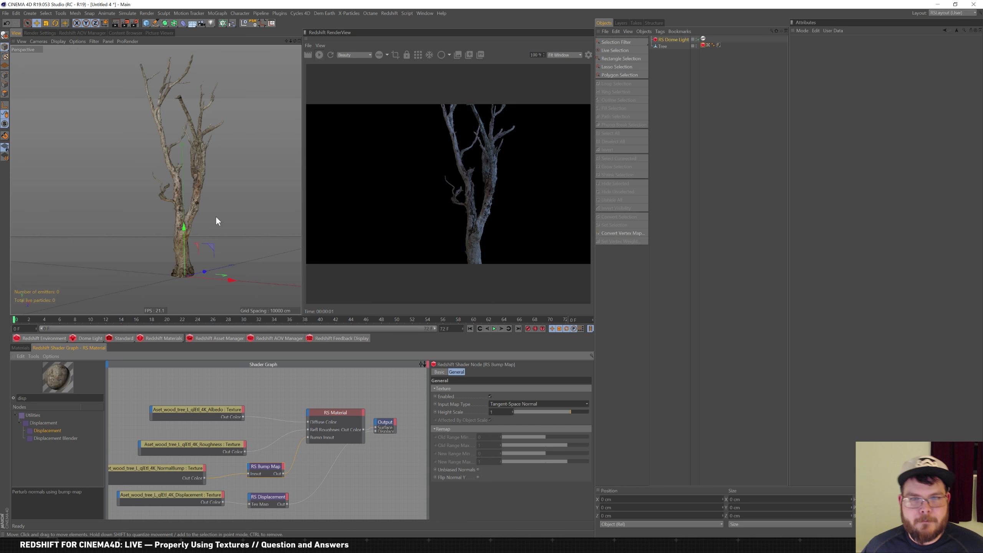
pyautogui.keyDown('alt'); pyautogui.moveTo(207, 222); pyautogui.dragTo(256, 242, button='right'); pyautogui.keyUp('alt')
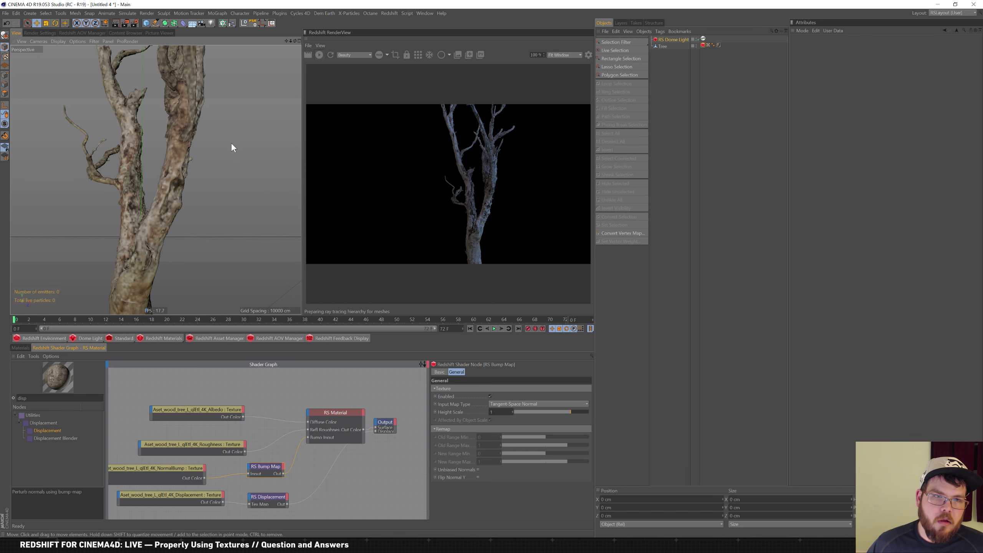
# Switch to bucket rendering and check the primary and secondary GI engines in Redshift render settings
pyautogui.click(219, 150)
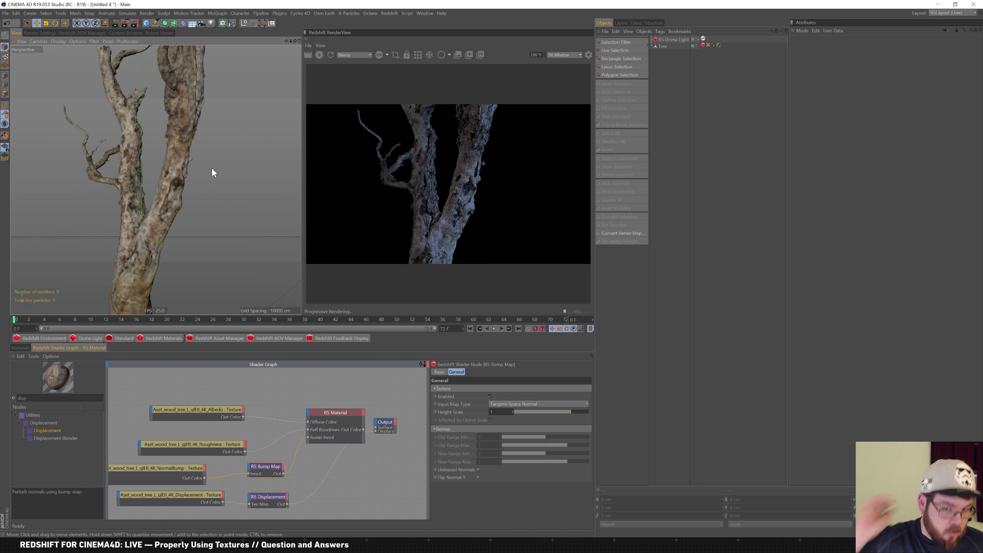
pyautogui.click(417, 55)
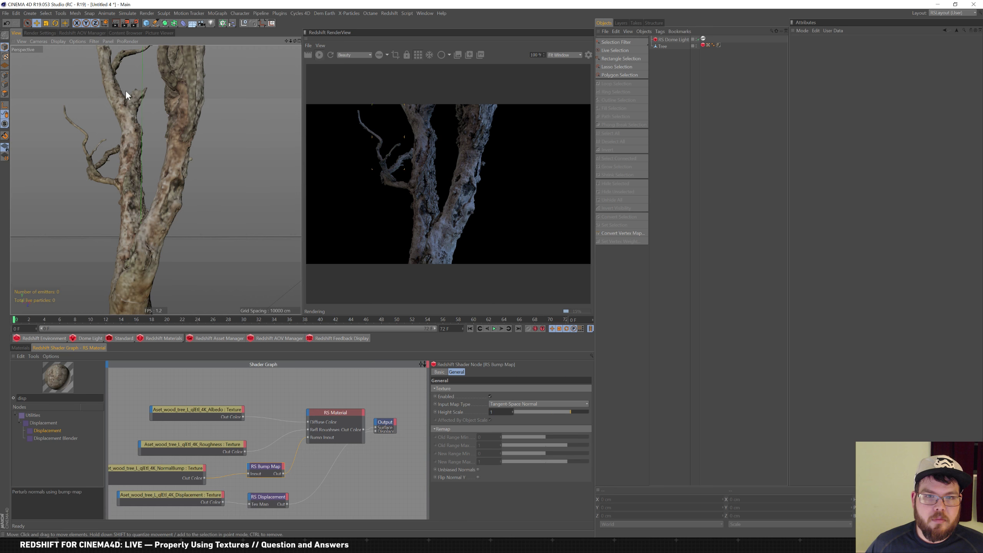
pyautogui.click(41, 33)
pyautogui.click(31, 80)
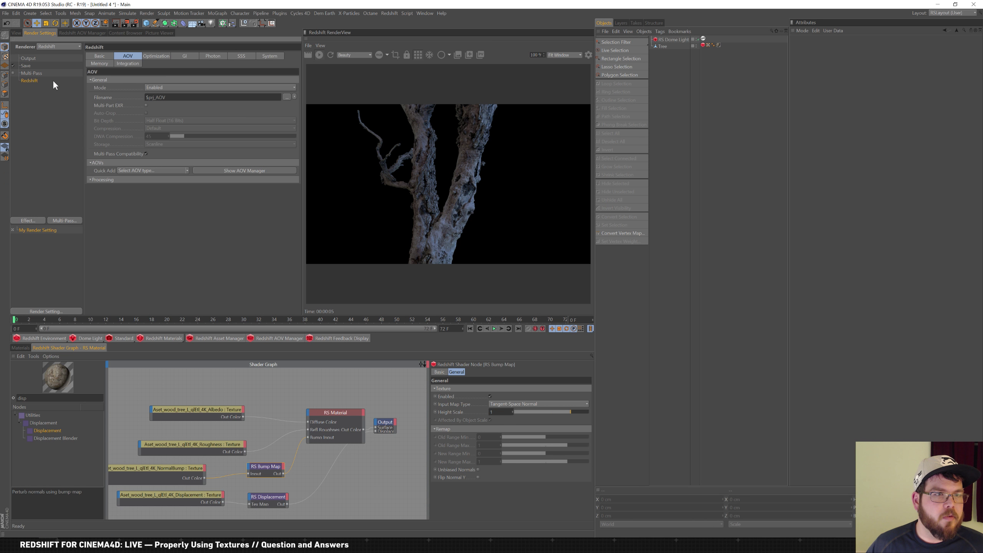
pyautogui.click(192, 58)
pyautogui.click(183, 85)
pyautogui.click(184, 115)
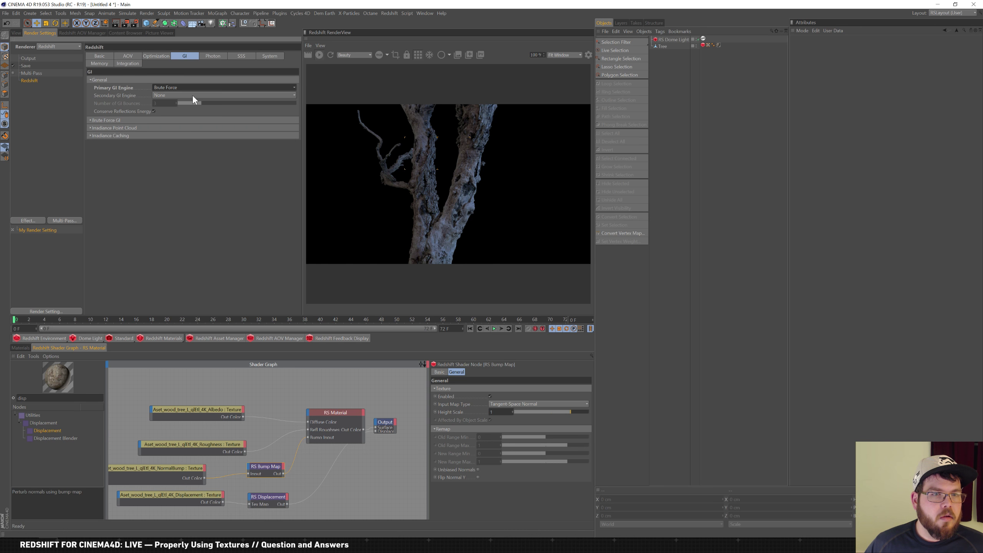
pyautogui.click(191, 96)
pyautogui.click(186, 128)
# Return to progressive rendering and bring the camera close to the tree trunk
pyautogui.click(15, 33)
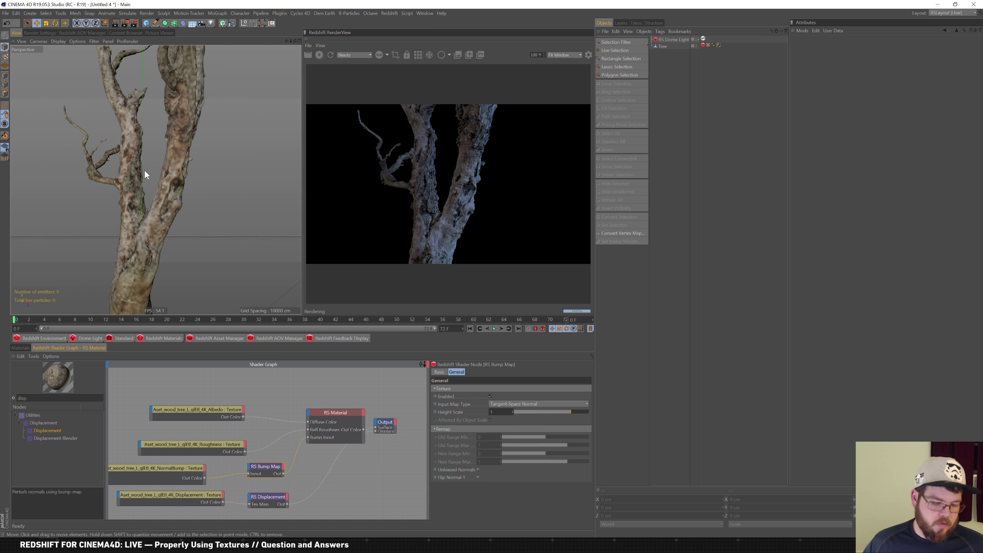
pyautogui.click(416, 56)
pyautogui.keyDown('alt'); pyautogui.moveTo(130, 178); pyautogui.dragTo(225, 144, button='right'); pyautogui.keyUp('alt')
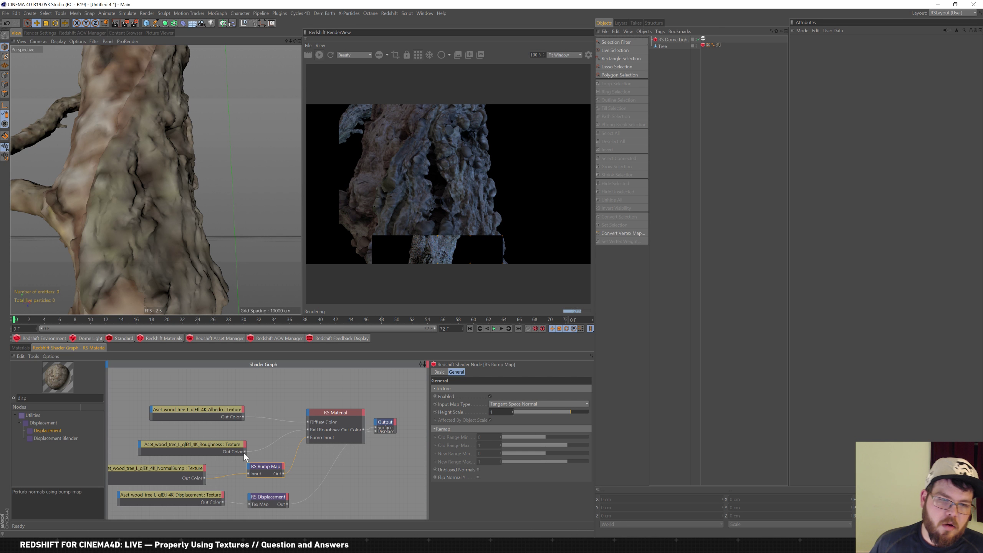
# Enable sRGB gamma override on the Albedo texture, then bring the Slack chat window forward
pyautogui.click(202, 409)
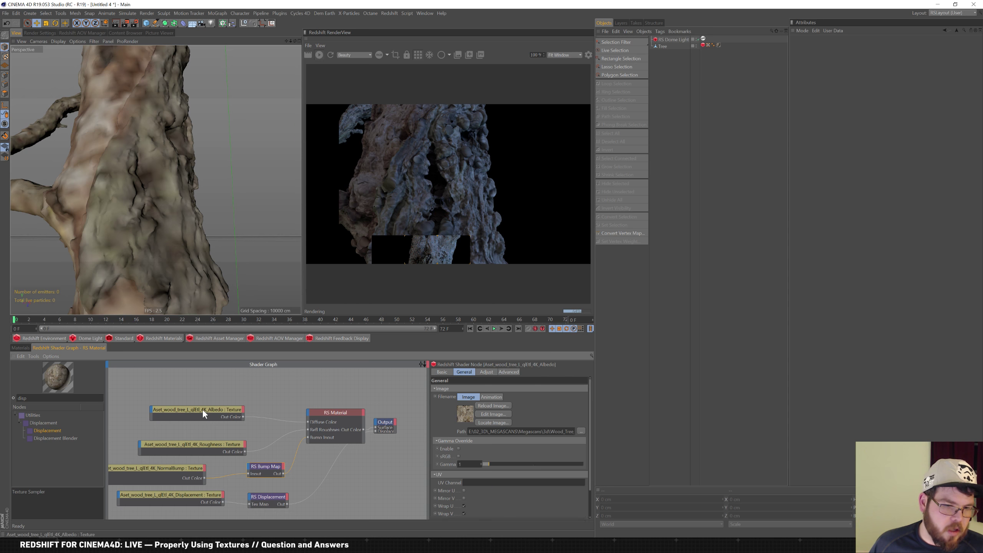
pyautogui.click(459, 456)
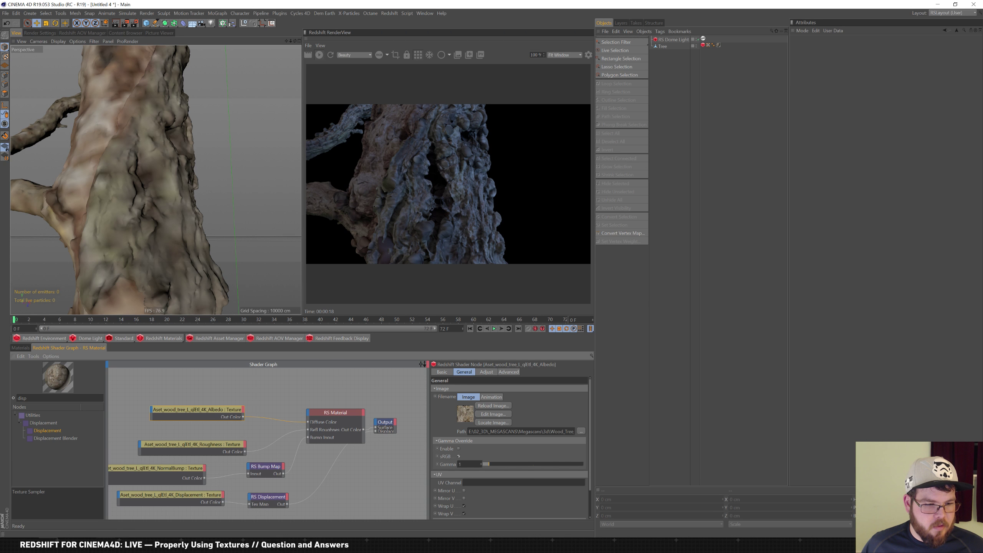
pyautogui.hotkey('alt', 'Tab')
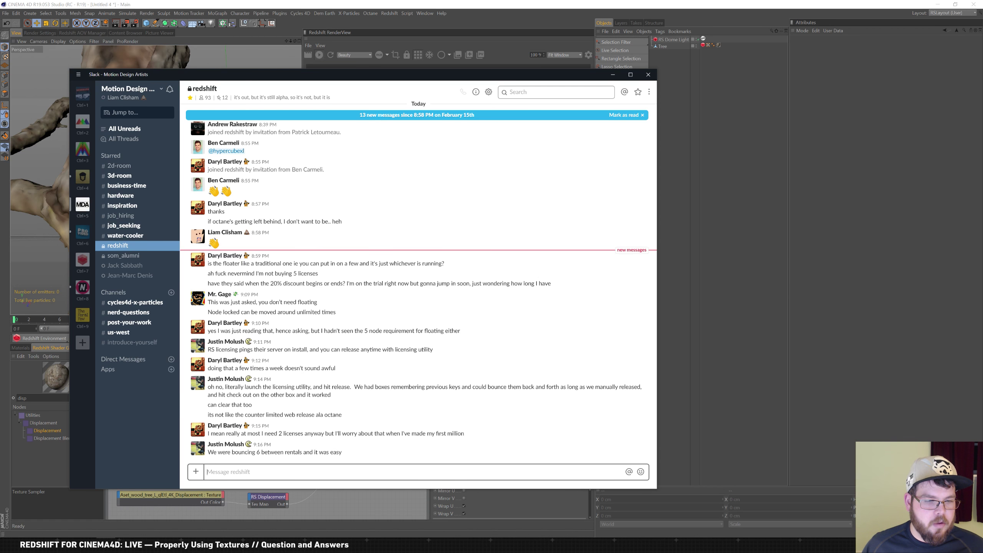
# Switch to Directory Opus and open the Megascans 3d folder
pyautogui.hotkey('alt', 'Tab')
pyautogui.hotkey('alt', 'Tab')
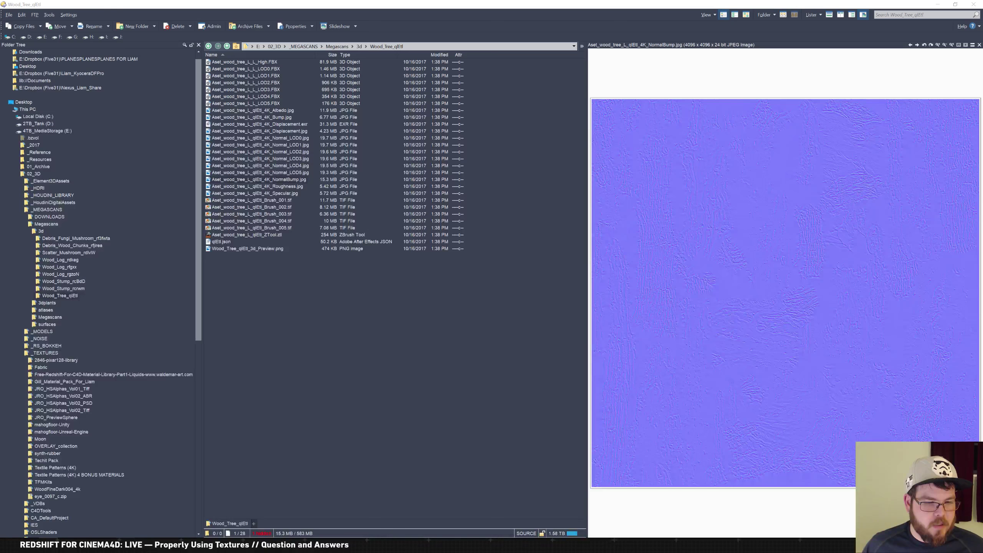
pyautogui.hotkey('alt', 'Tab')
pyautogui.hotkey('alt', 'Tab')
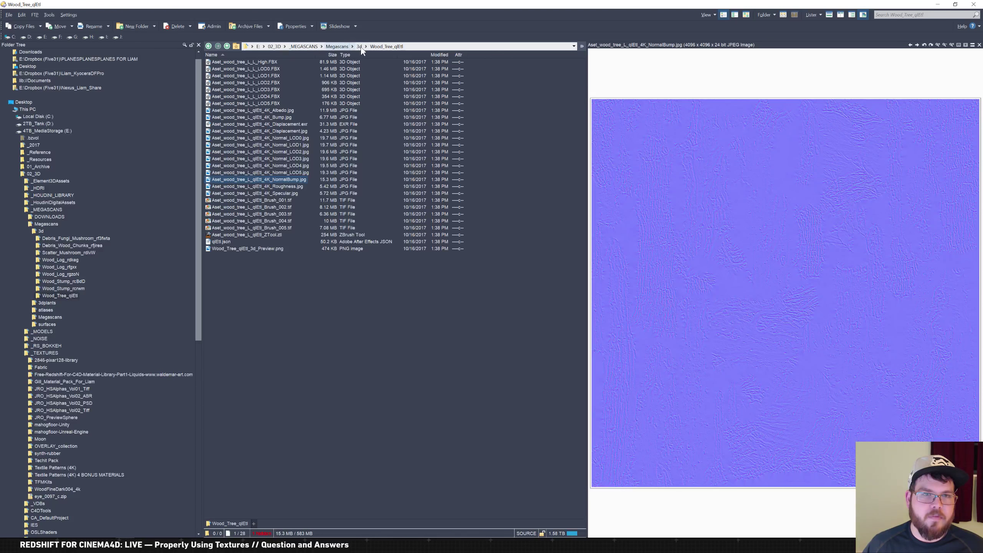
pyautogui.click(340, 48)
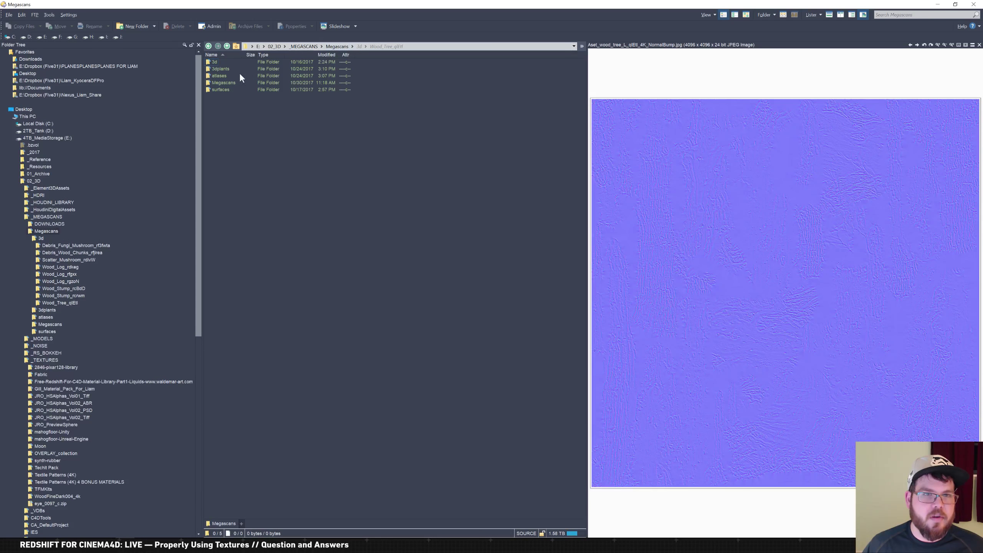
pyautogui.click(212, 76)
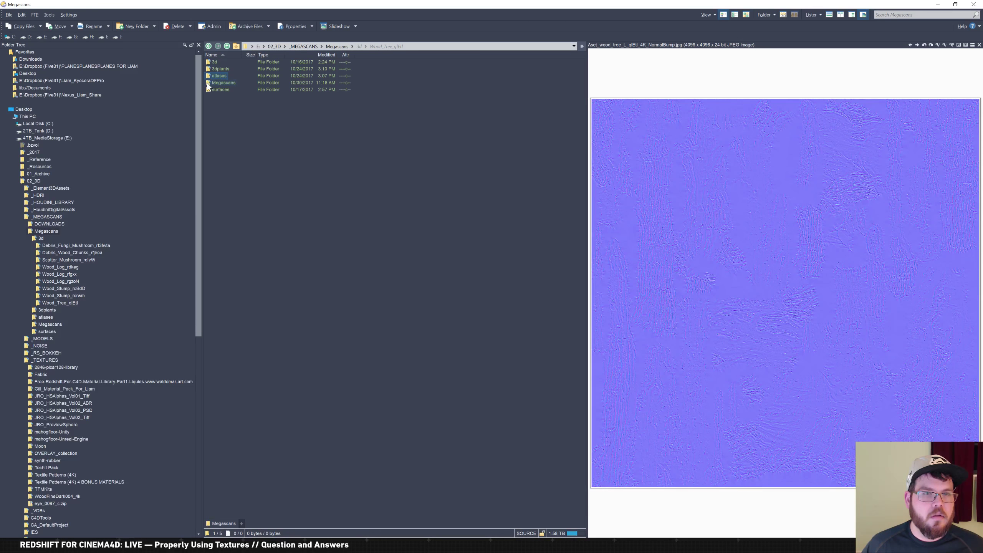
pyautogui.doubleClick(209, 62)
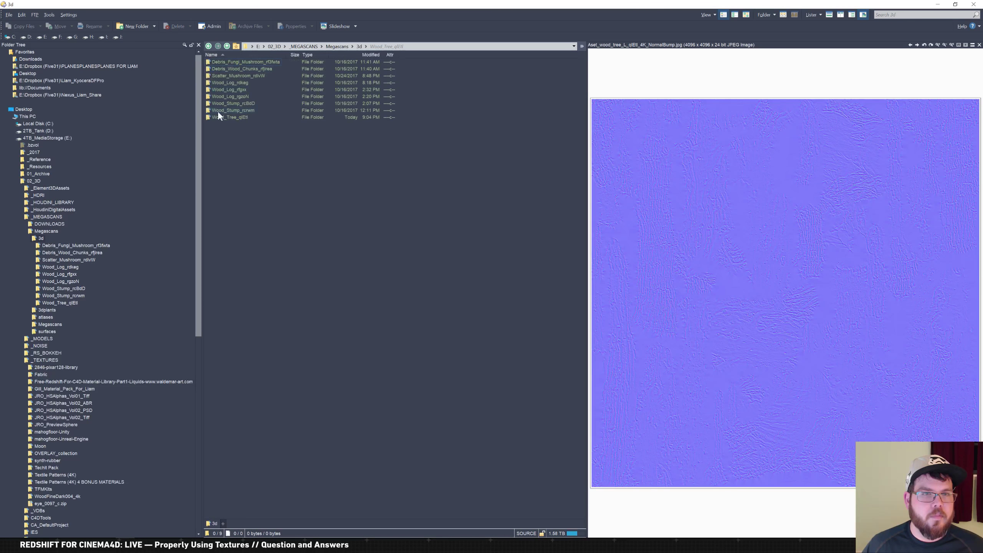
# Browse the Scatter_Mushroom_rdlvW and Wood_Log_rdkeg asset folders, then minimize Directory Opus
pyautogui.doubleClick(235, 75)
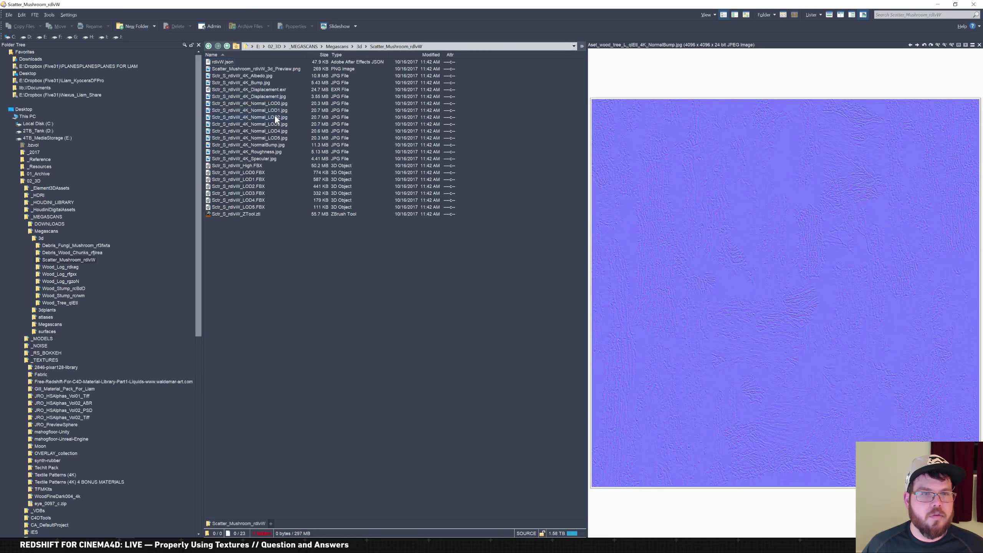
pyautogui.click(358, 46)
pyautogui.doubleClick(236, 82)
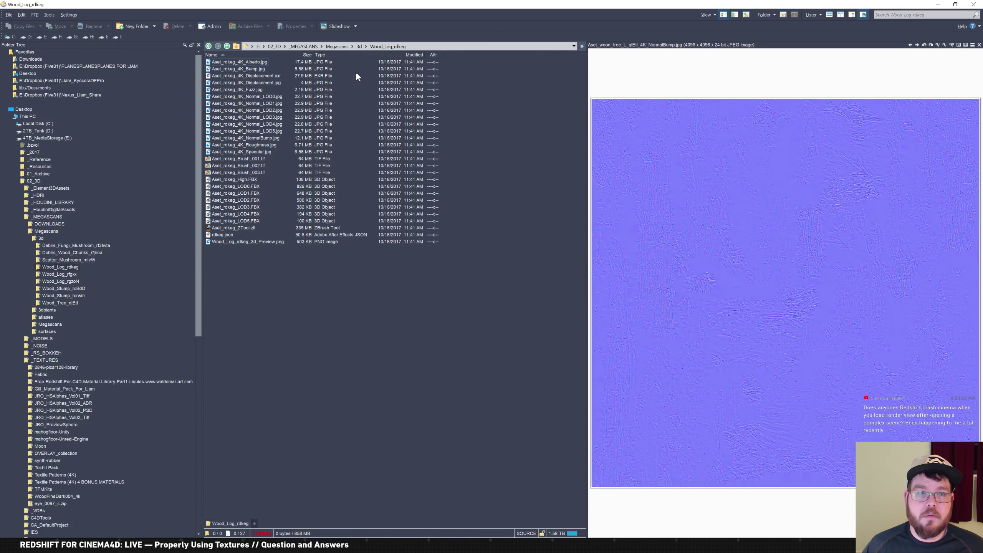
pyautogui.click(358, 47)
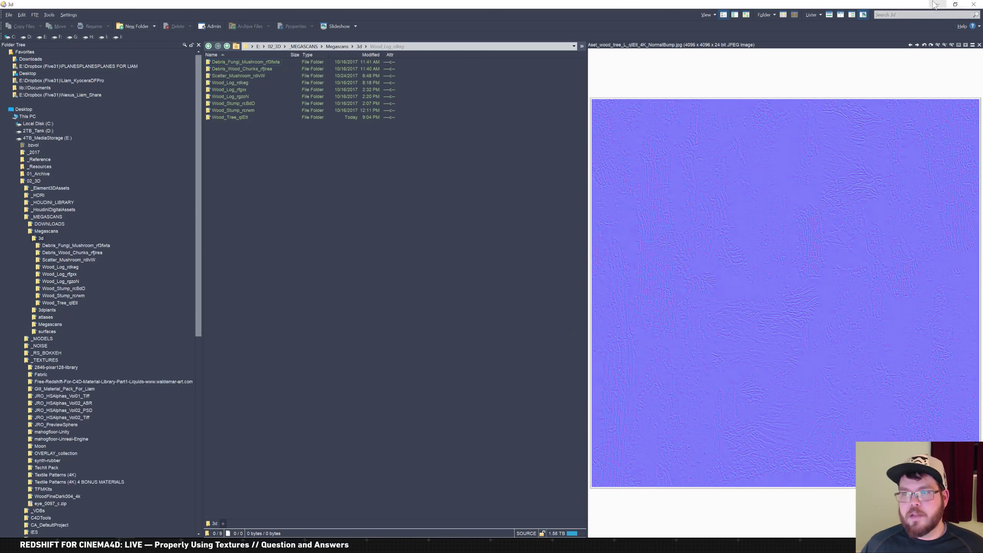
pyautogui.click(938, 5)
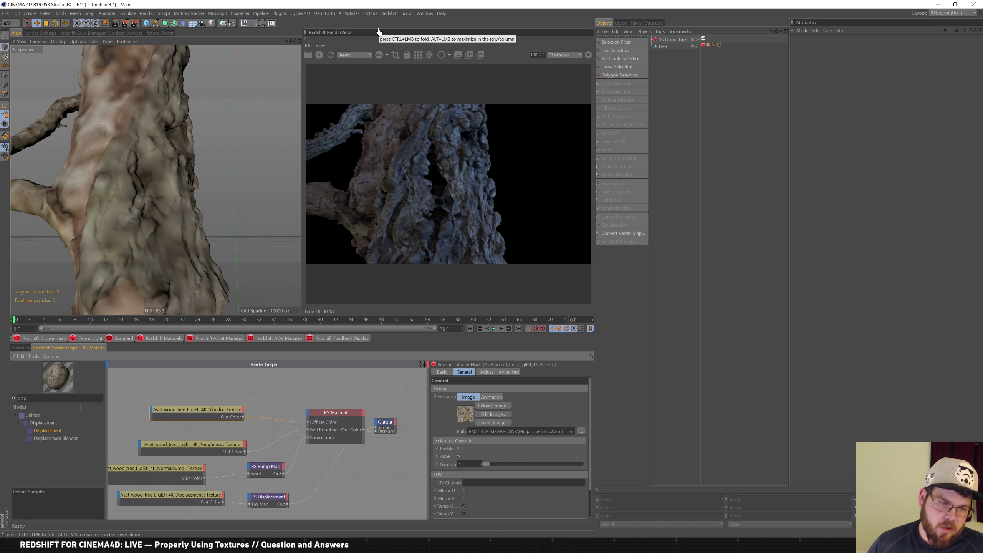
# Show the Redshift RenderView window, then choose Close All from the File menu
pyautogui.click(389, 13)
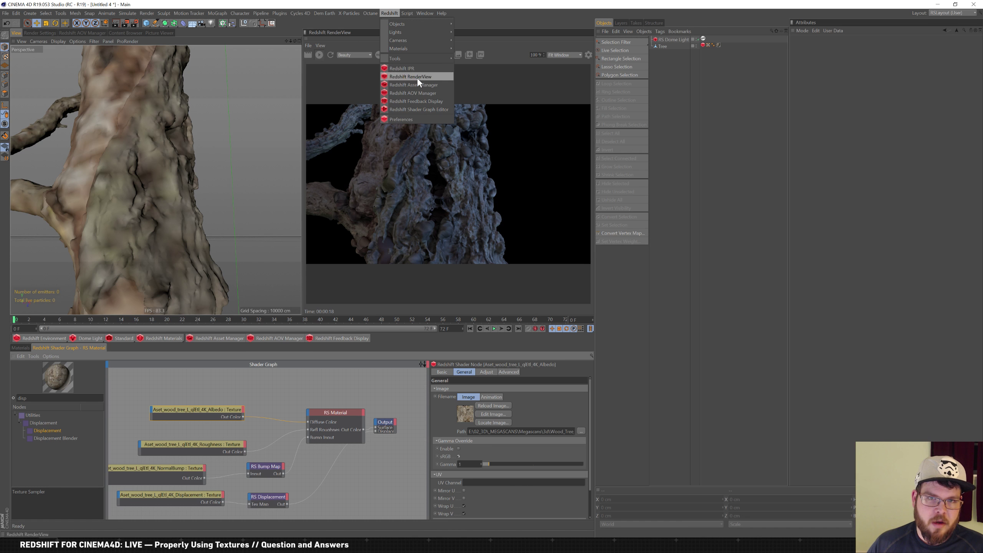
pyautogui.click(442, 78)
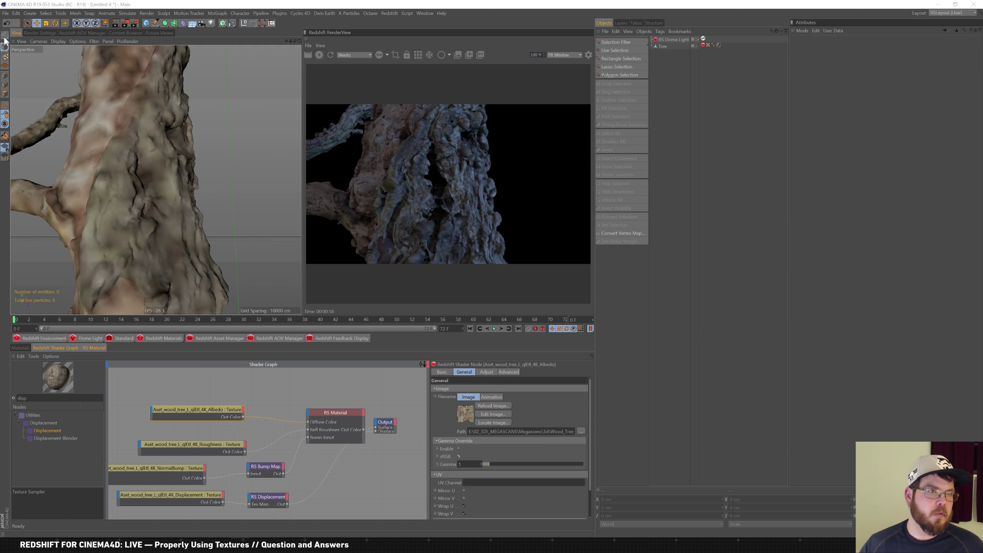
pyautogui.click(6, 13)
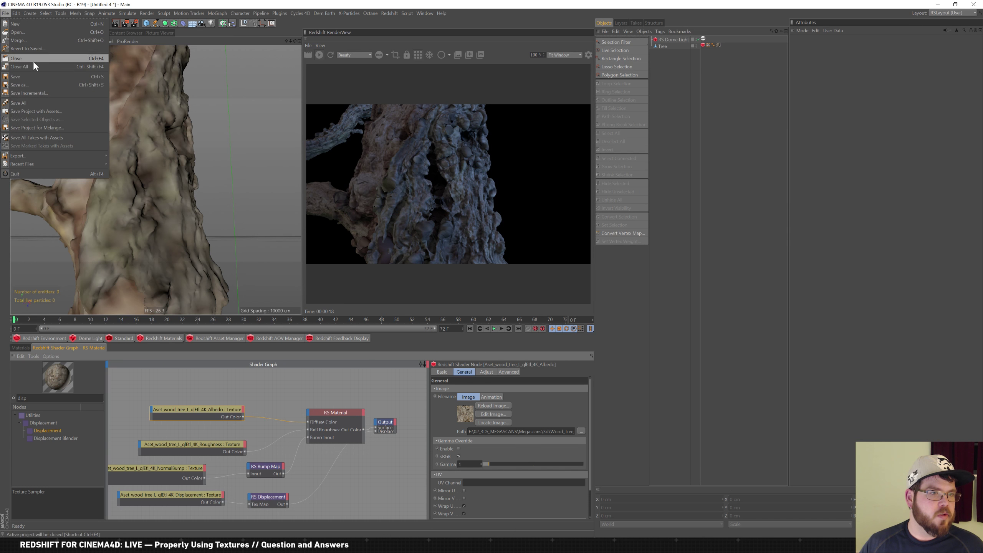
pyautogui.click(59, 67)
# Close the tree scene without saving and add a Sphere, orbiting to face it
pyautogui.click(499, 300)
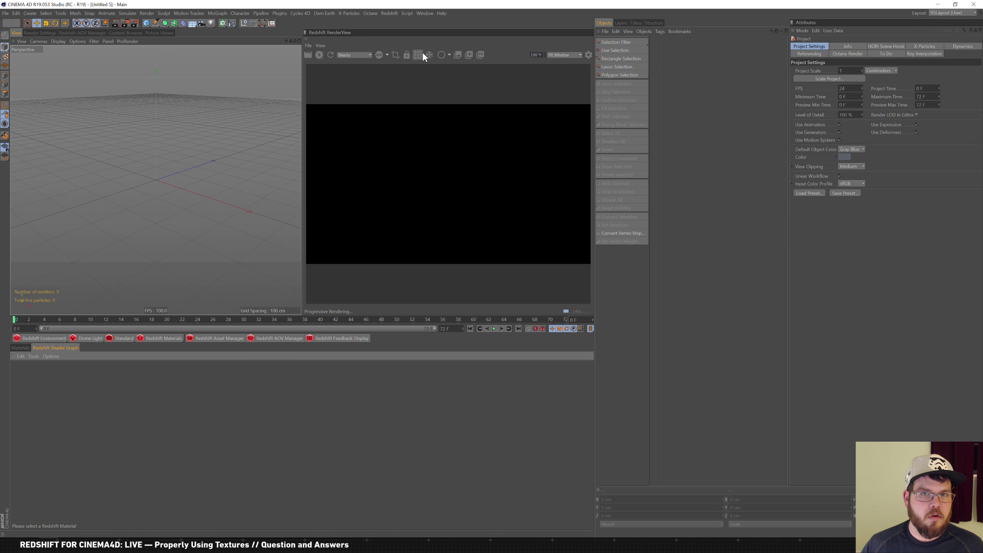
pyautogui.moveTo(146, 23); pyautogui.dragTo(274, 40)
pyautogui.scroll(3, 152, 183)
pyautogui.keyDown('alt'); pyautogui.moveTo(155, 192); pyautogui.dragTo(180, 198); pyautogui.keyUp('alt')
pyautogui.scroll(3, 167, 196)
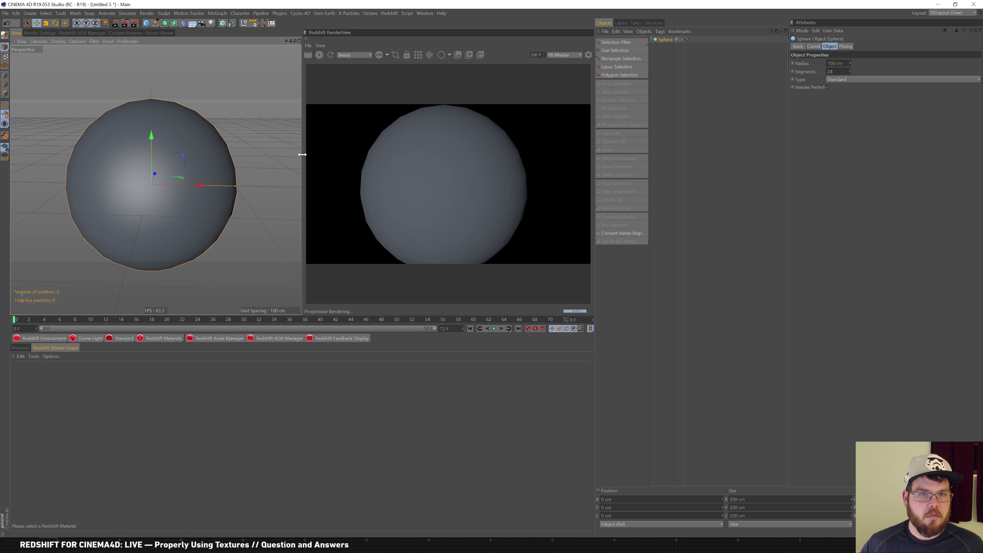
# Widen the perspective viewport beside the render and show the Materials manager
pyautogui.moveTo(305, 152); pyautogui.dragTo(340, 151)
pyautogui.keyDown('alt'); pyautogui.moveTo(257, 130); pyautogui.dragTo(182, 83); pyautogui.keyUp('alt')
pyautogui.click(74, 42)
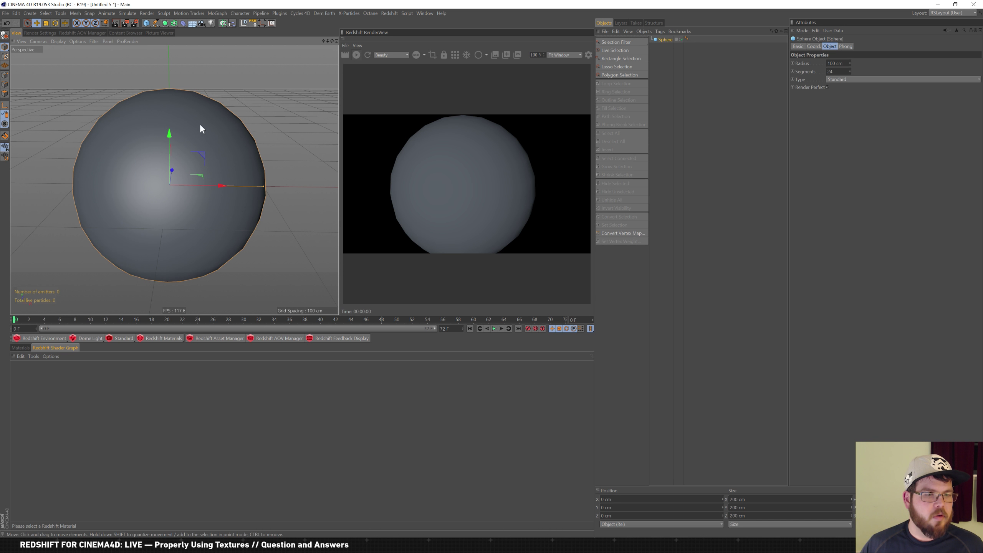
pyautogui.click(20, 347)
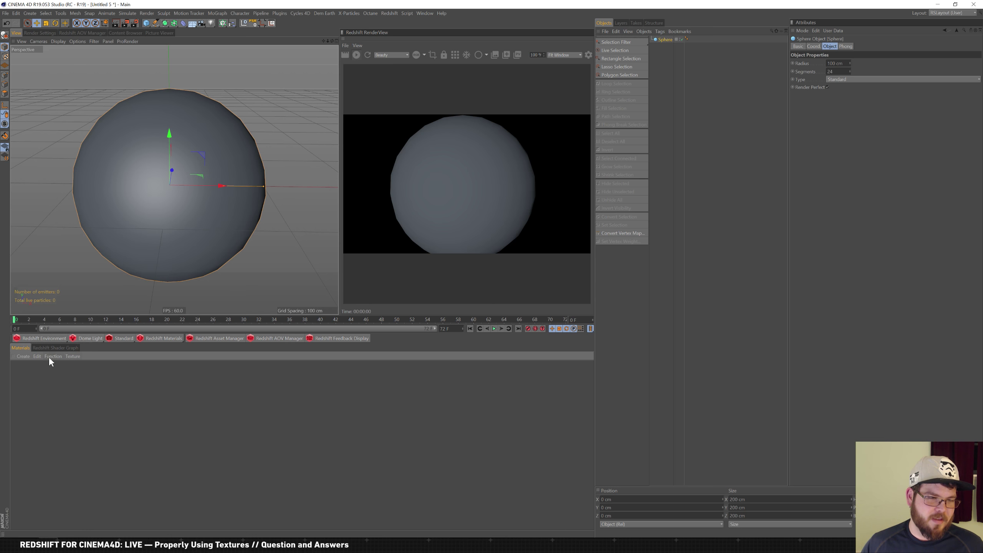
# Create a new RS Material and apply it to the sphere
pyautogui.click(170, 338)
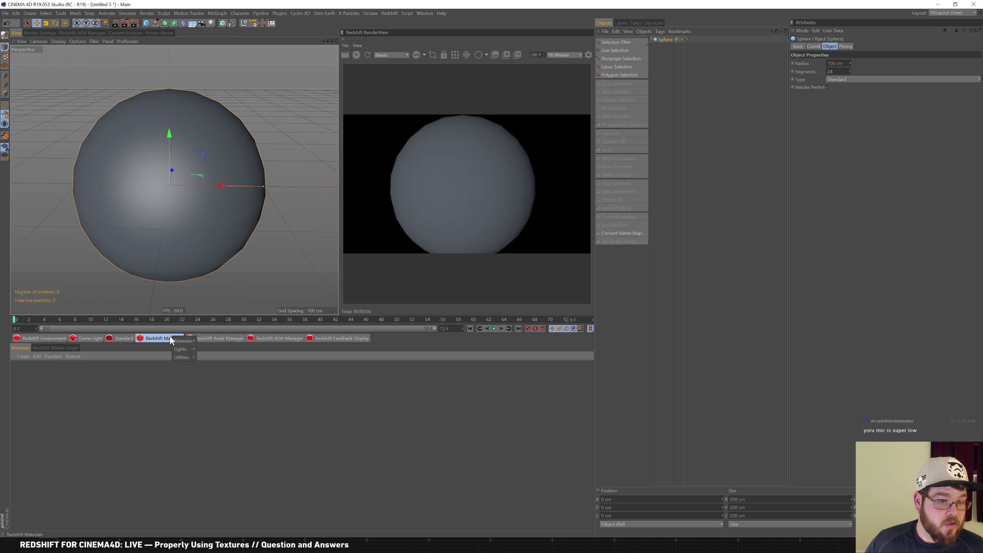
pyautogui.click(204, 342)
pyautogui.moveTo(20, 369); pyautogui.dragTo(670, 39)
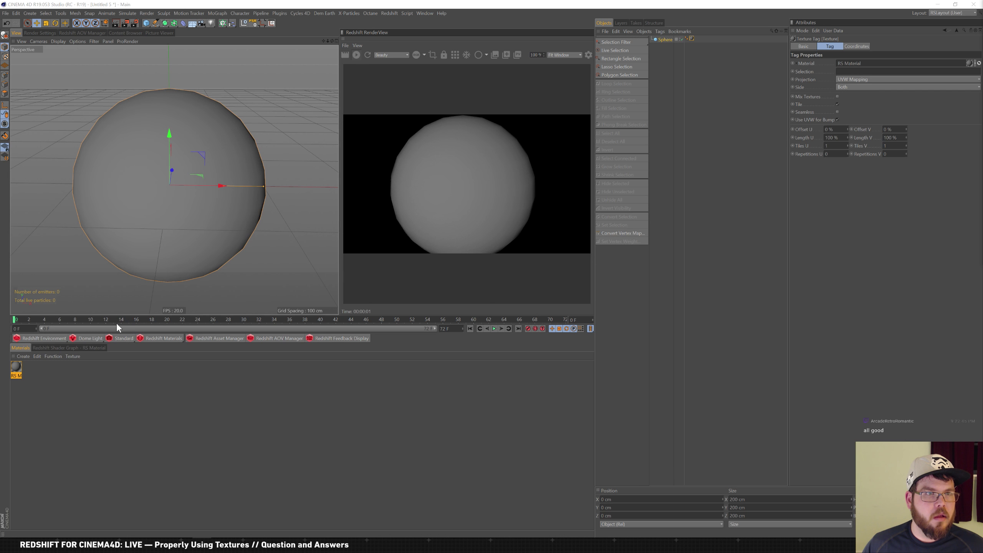
# Add a C4D Shader node and an RS Texture node to the material's shader graph
pyautogui.click(81, 348)
pyautogui.moveTo(260, 469); pyautogui.dragTo(268, 426)
pyautogui.click(63, 399)
pyautogui.moveTo(64, 399); pyautogui.dragTo(1, 355)
pyautogui.press('BackSpace')
pyautogui.write('c4')
pyautogui.moveTo(46, 430); pyautogui.dragTo(143, 425)
pyautogui.moveTo(43, 399); pyautogui.dragTo(2, 392)
pyautogui.write('tex')
pyautogui.moveTo(39, 421); pyautogui.dragTo(174, 444)
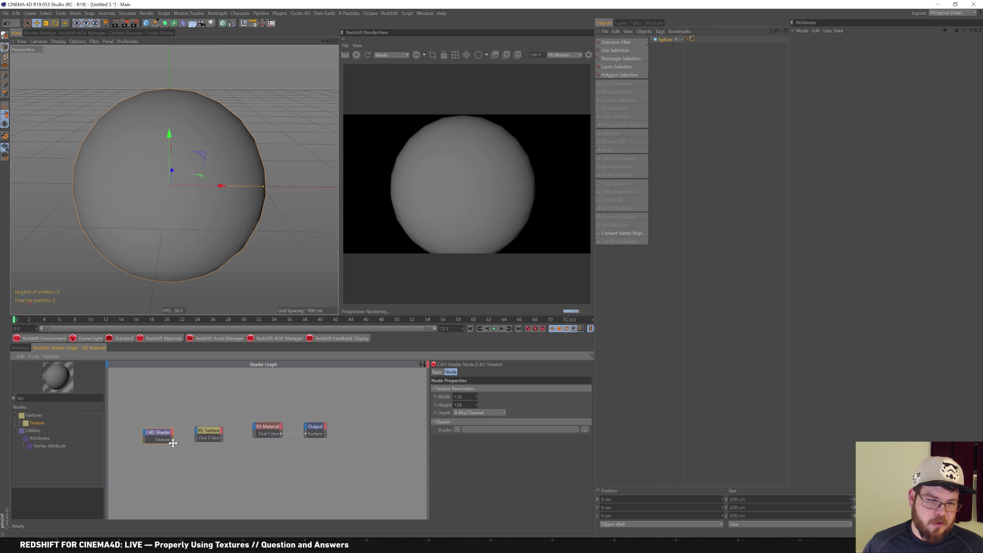
# Wire C4D Shader into RS Texture, and RS Texture into the material's Diffuse Color
pyautogui.moveTo(168, 441); pyautogui.dragTo(254, 431)
pyautogui.moveTo(348, 432)
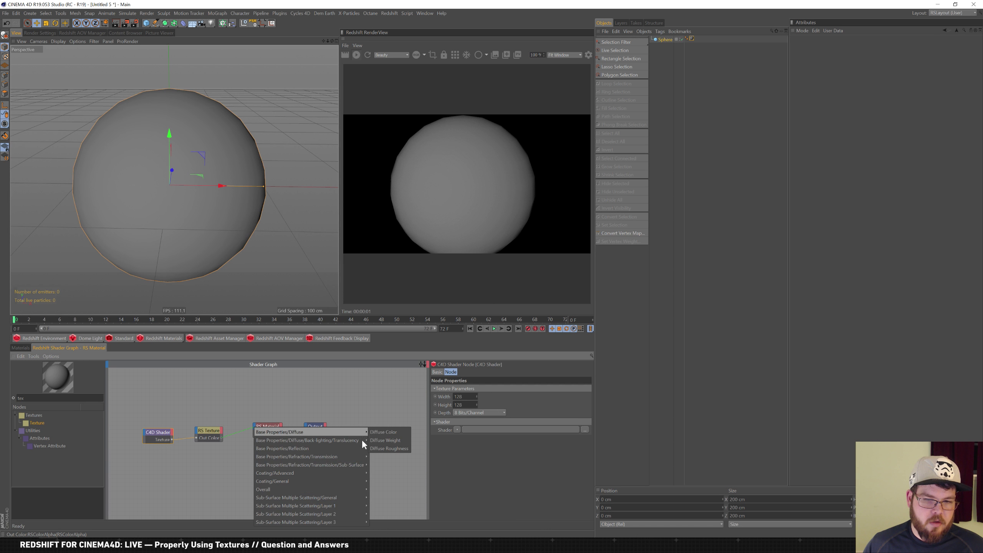
pyautogui.click(390, 434)
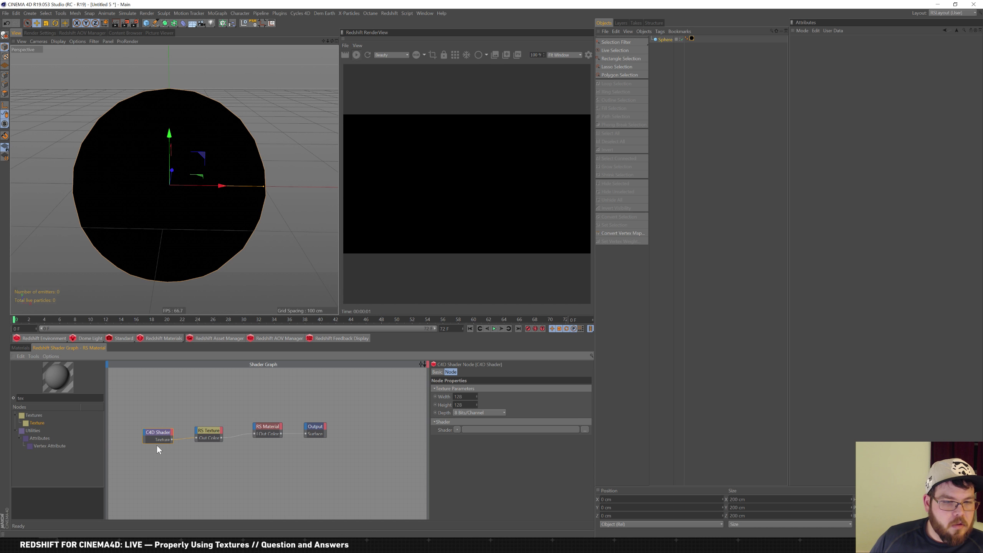
# Set the C4D Shader's width and height to 1024 with 16-bit depth
pyautogui.doubleClick(459, 396)
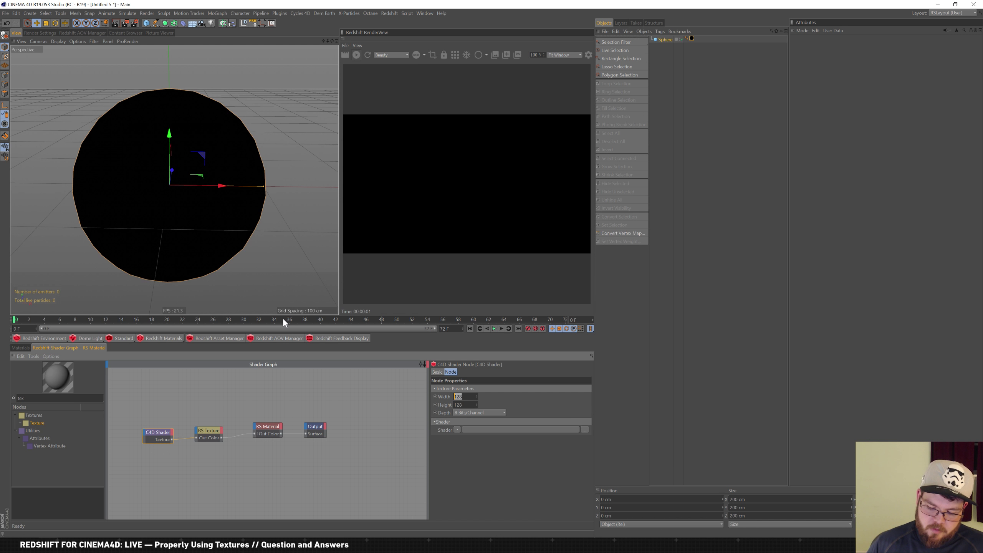
pyautogui.write('1024')
pyautogui.press('Tab')
pyautogui.write('1024')
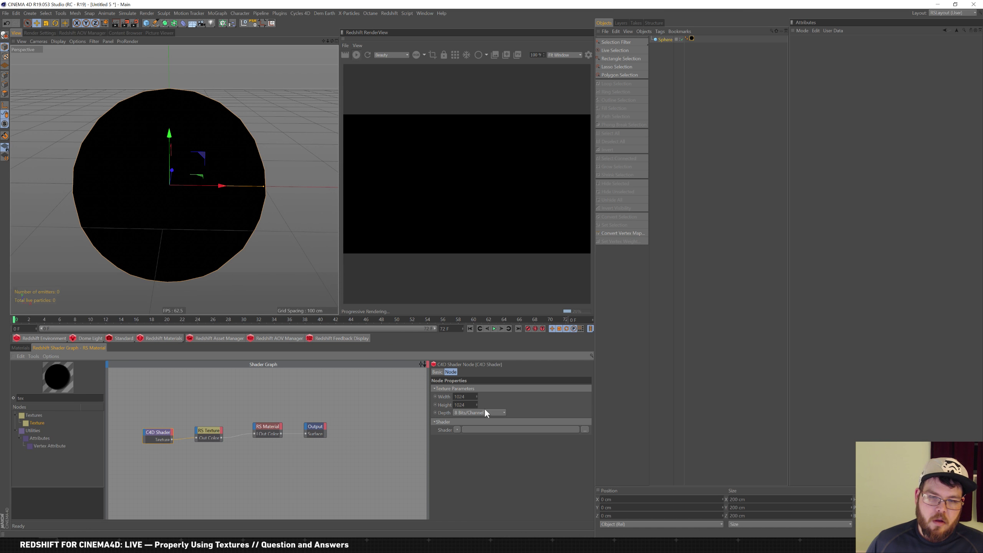
pyautogui.click(479, 429)
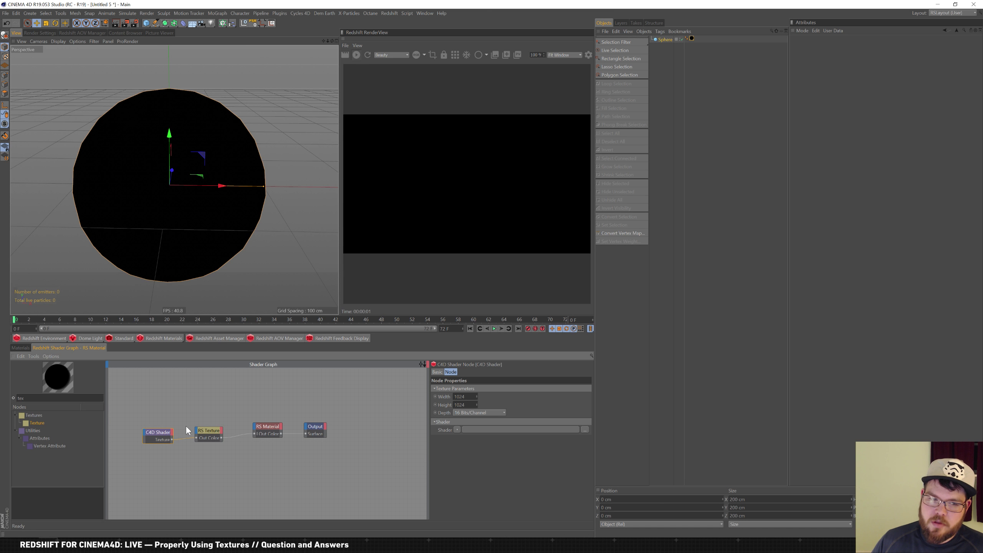
# Load a Noise shader into the C4D Shader node's Shader field
pyautogui.click(223, 433)
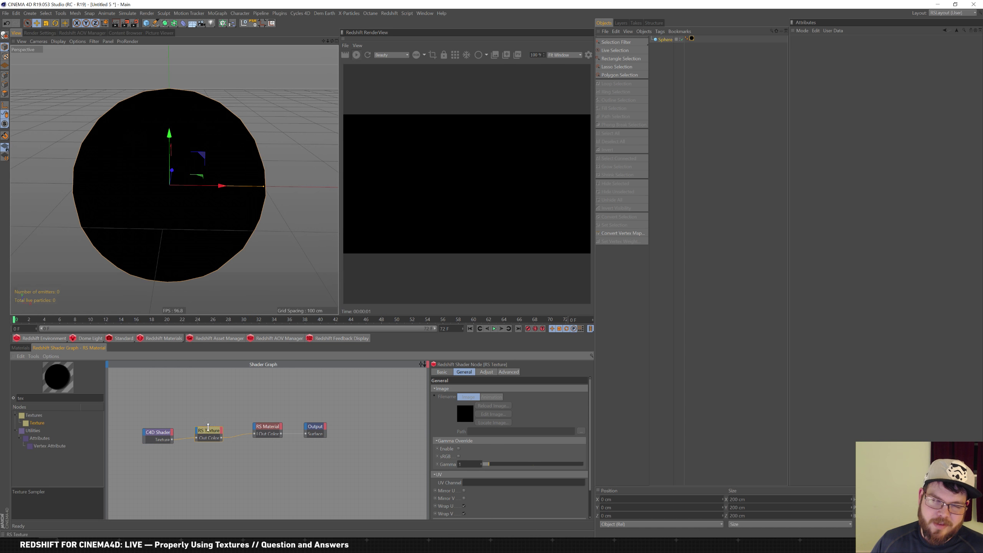
pyautogui.click(158, 435)
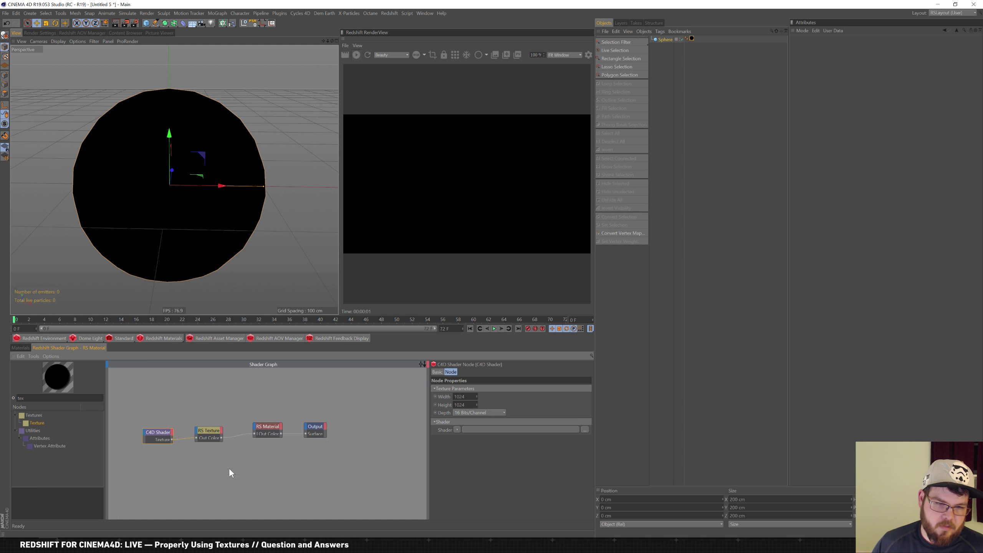
pyautogui.click(457, 430)
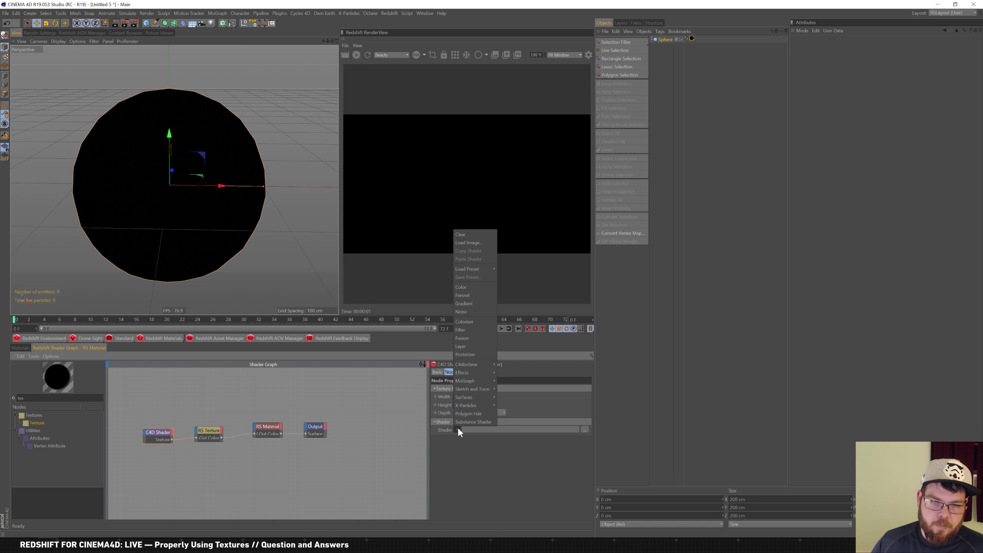
pyautogui.moveTo(464, 405)
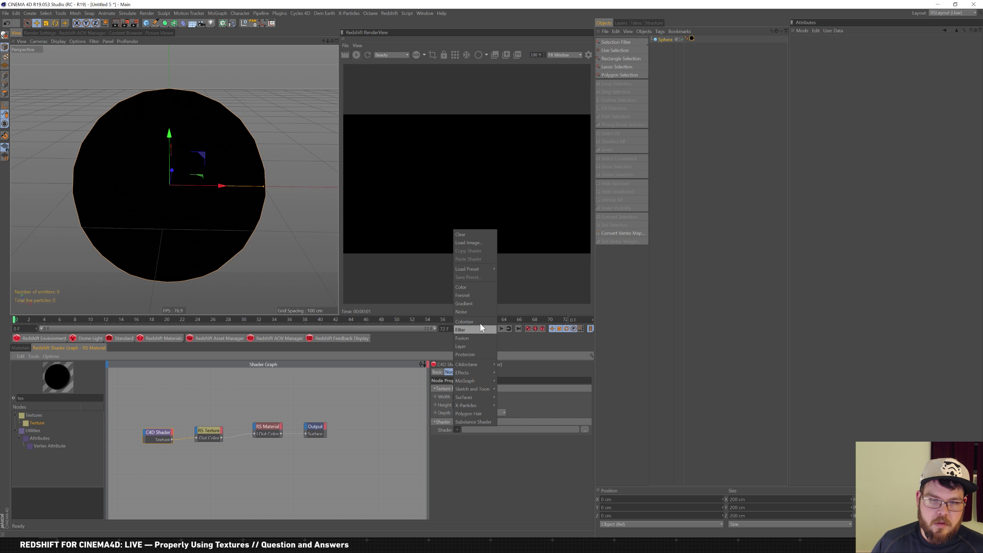
pyautogui.click(472, 312)
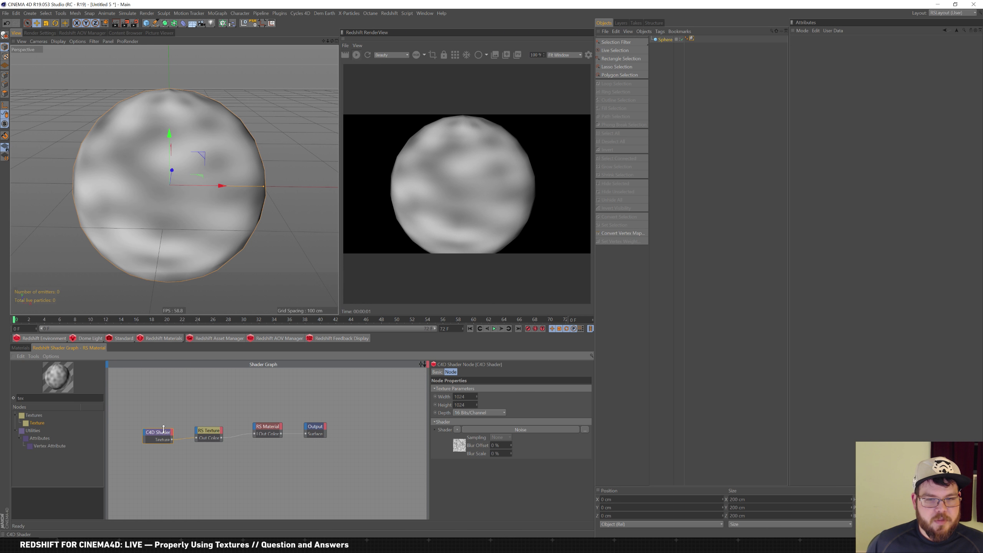
# Change the Noise shader's type to Electric
pyautogui.click(460, 446)
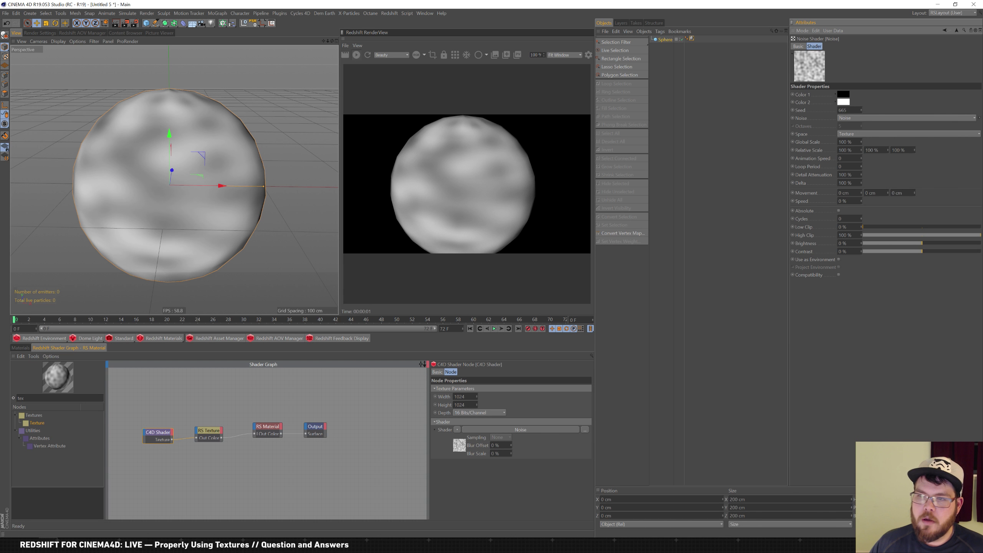
pyautogui.click(906, 118)
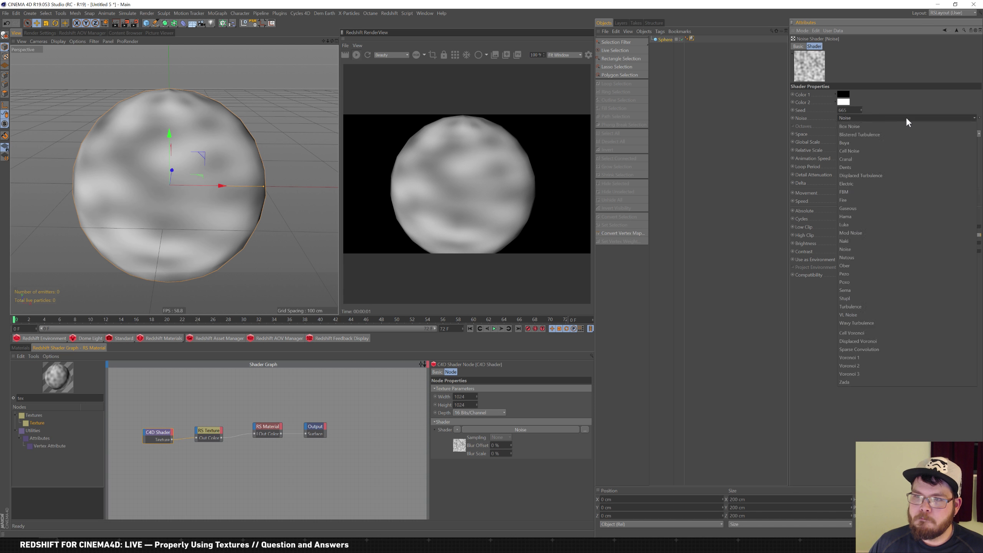
pyautogui.click(867, 185)
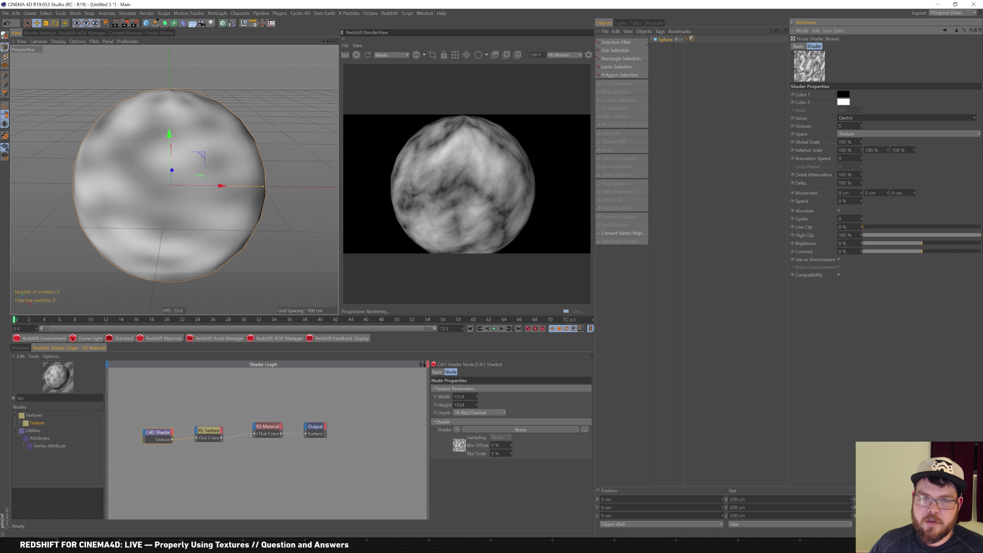
# Give the sphere 48 segments and orbit to view its pole
pyautogui.press('9')
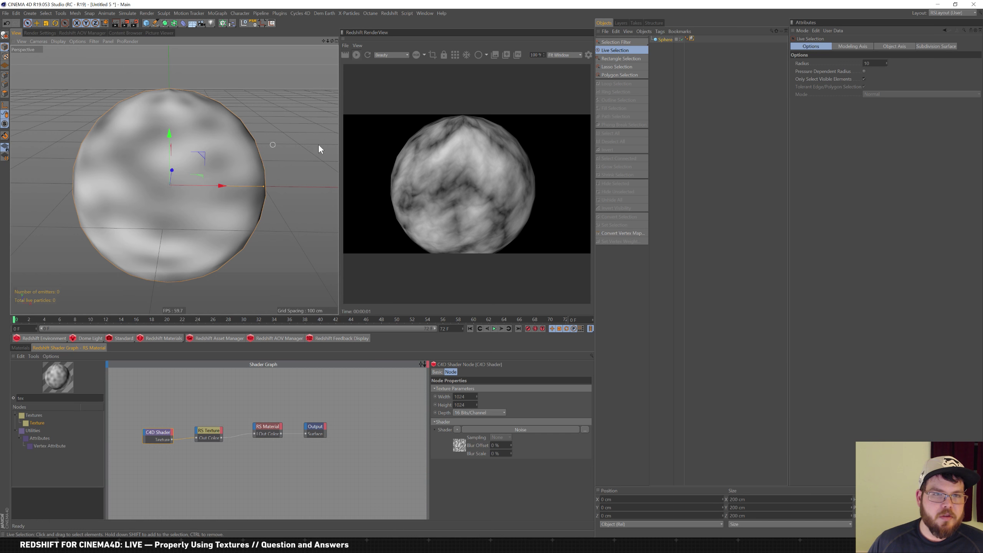
pyautogui.click(666, 40)
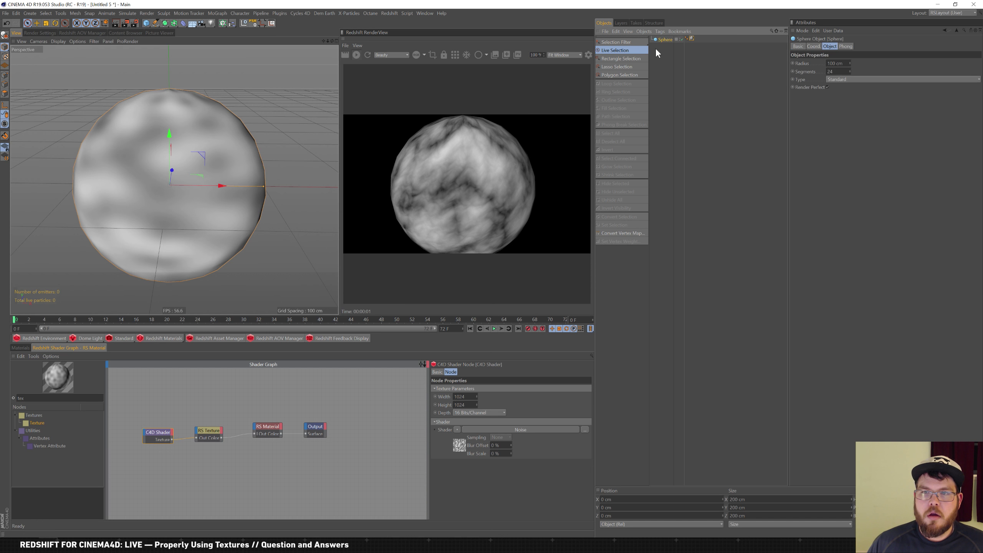
pyautogui.doubleClick(824, 72)
pyautogui.write('48')
pyautogui.press('Return')
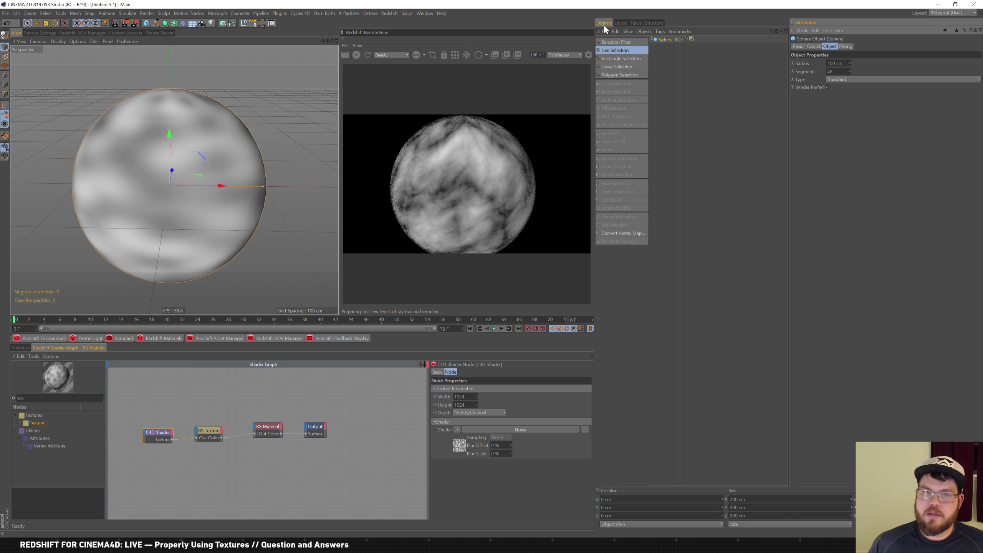
pyautogui.keyDown('alt'); pyautogui.moveTo(253, 108); pyautogui.dragTo(227, 161); pyautogui.keyUp('alt')
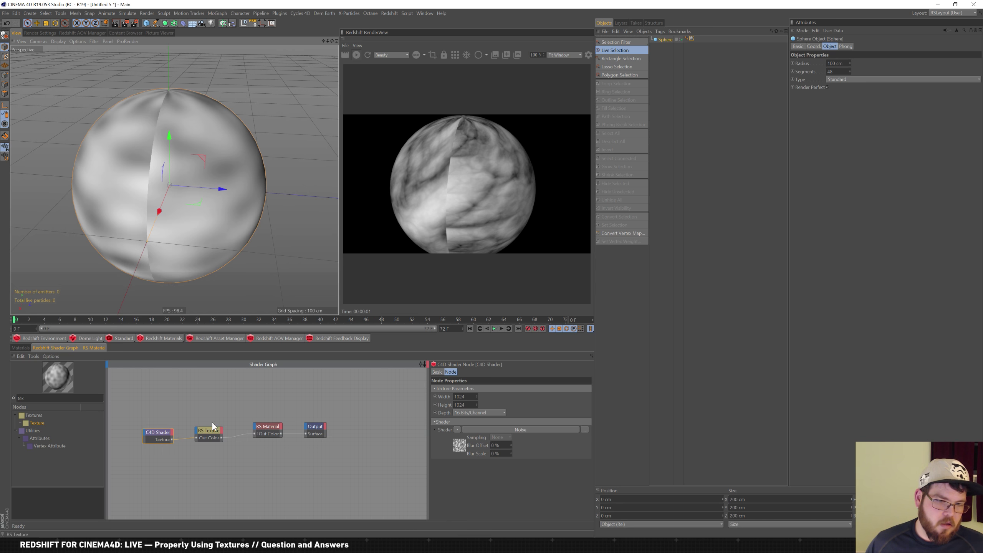
# Add an RS TriPlanar node to the shader graph
pyautogui.moveTo(361, 442); pyautogui.dragTo(334, 431)
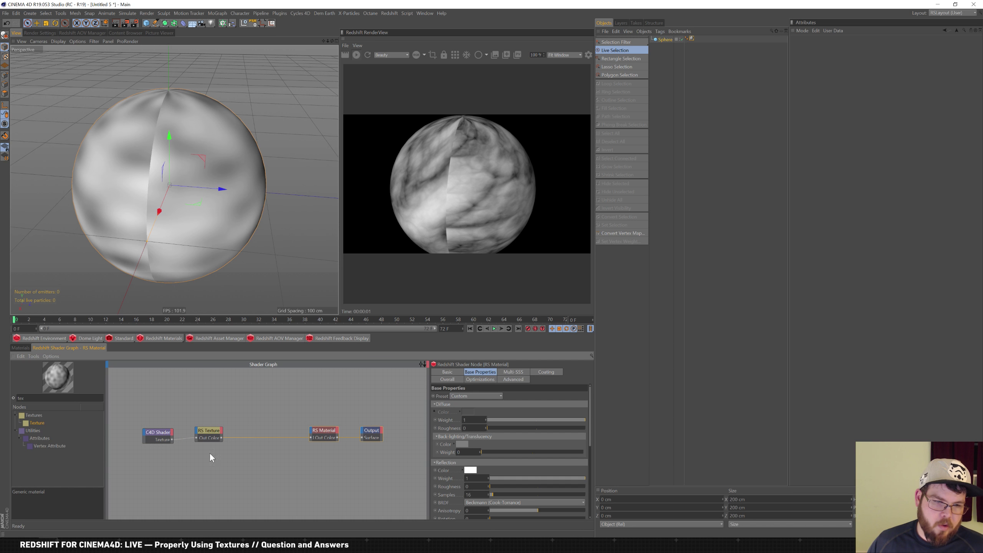
pyautogui.moveTo(42, 399); pyautogui.dragTo(0, 400)
pyautogui.write('tri')
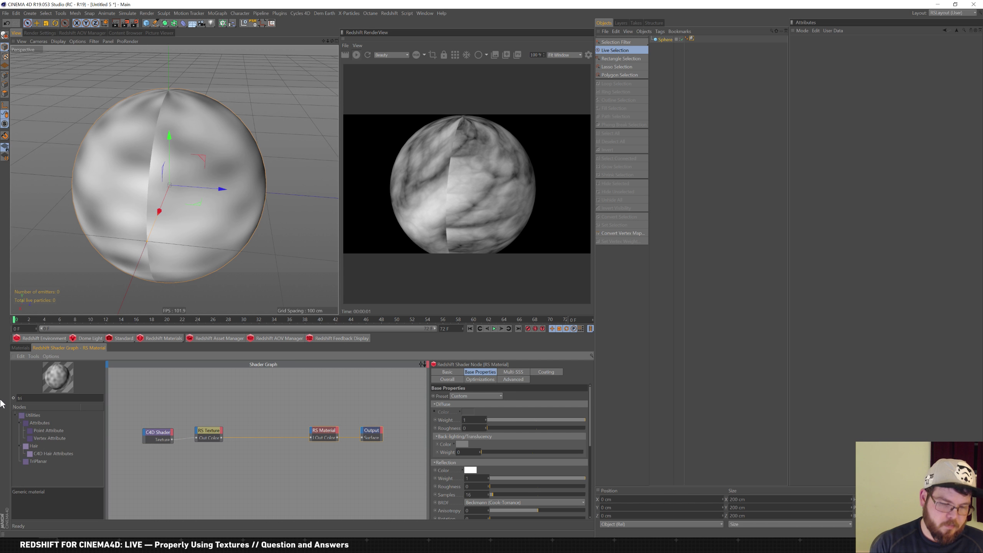
pyautogui.moveTo(33, 462); pyautogui.dragTo(247, 442)
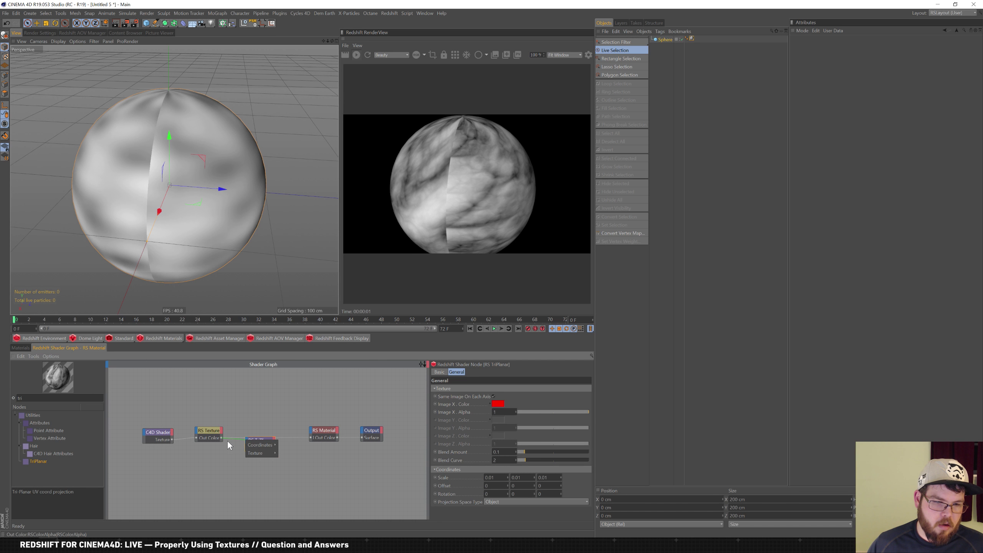
# Wire RS Texture into TriPlanar Image X and TriPlanar into the RS Material
pyautogui.click(287, 453)
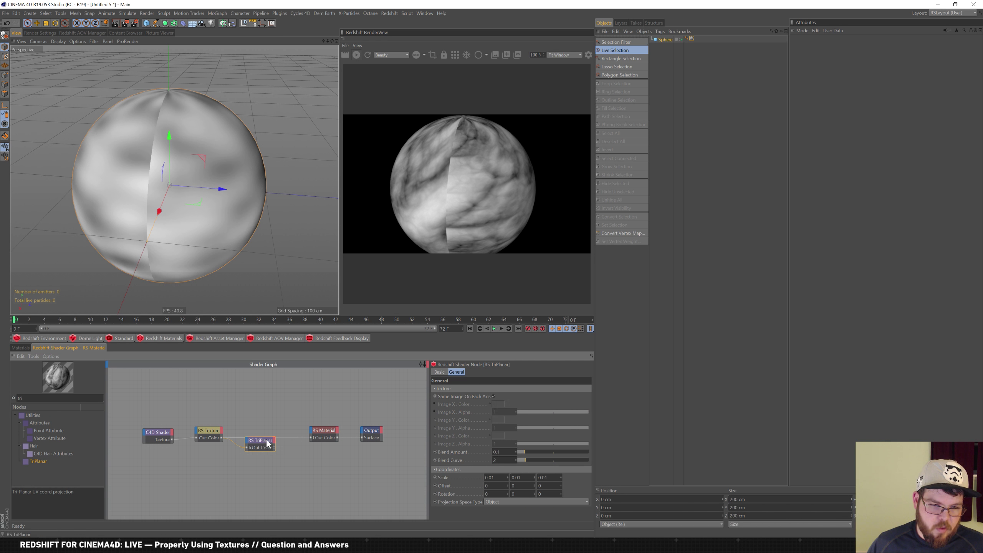
pyautogui.moveTo(273, 448); pyautogui.dragTo(312, 437)
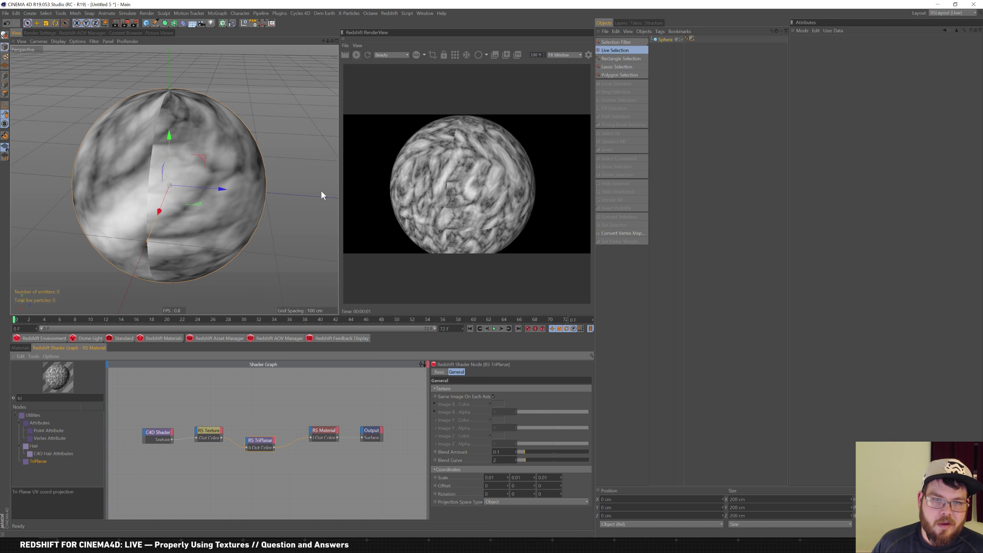
pyautogui.keyDown('alt'); pyautogui.moveTo(272, 237); pyautogui.dragTo(295, 224); pyautogui.keyUp('alt')
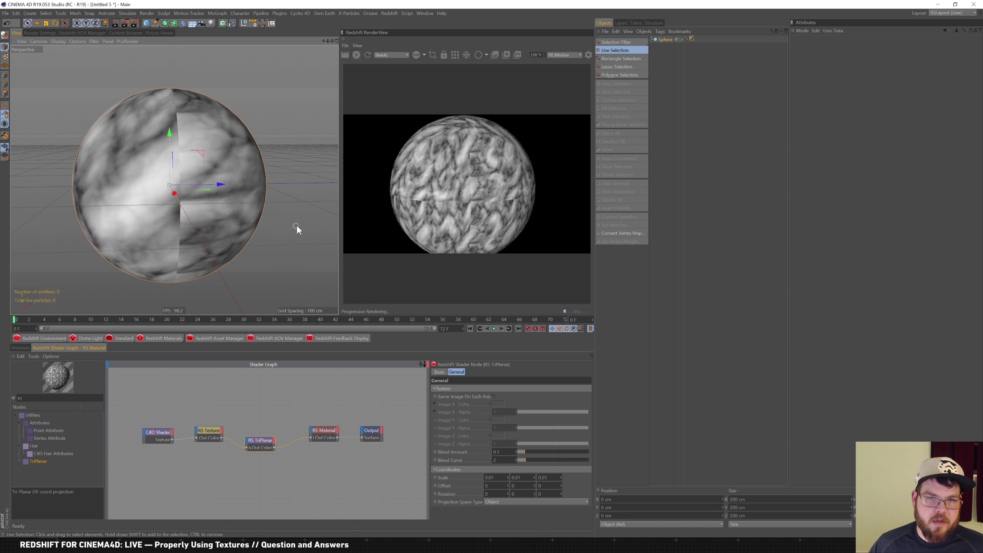
# Search the node list for 'div' and select the Div node
pyautogui.doubleClick(26, 398)
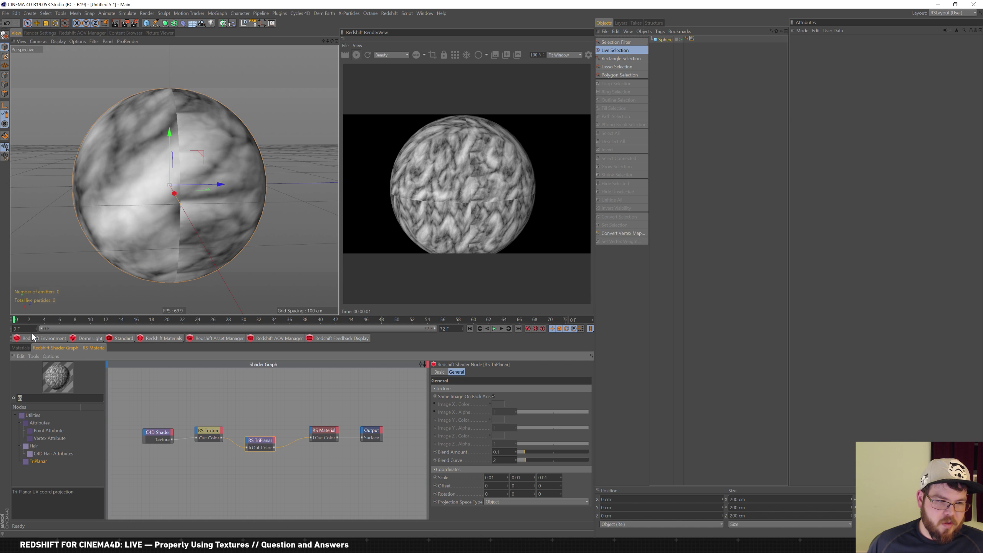
pyautogui.write('div')
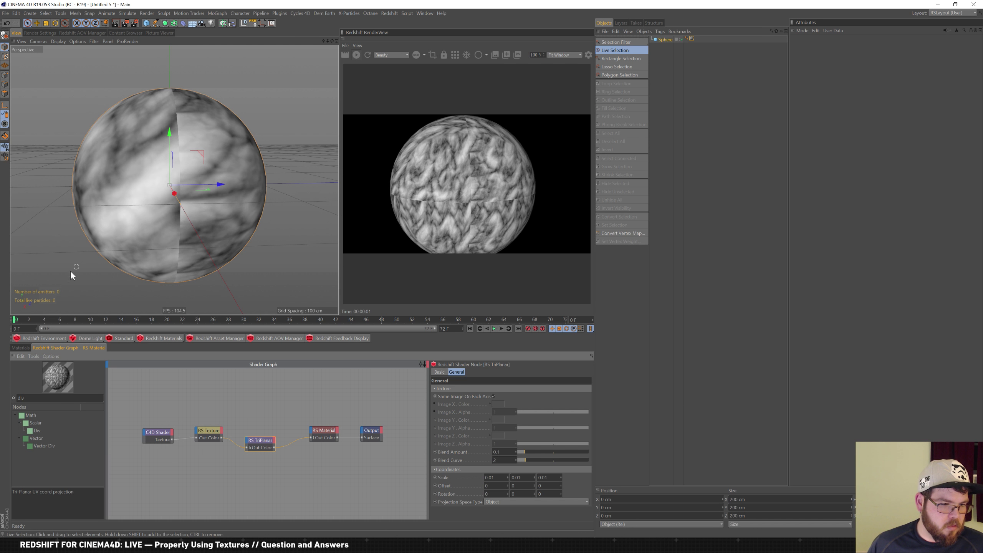
pyautogui.click(38, 430)
# Add an RS Div node and wire its output into the TriPlanar Scale
pyautogui.moveTo(167, 448); pyautogui.dragTo(198, 465)
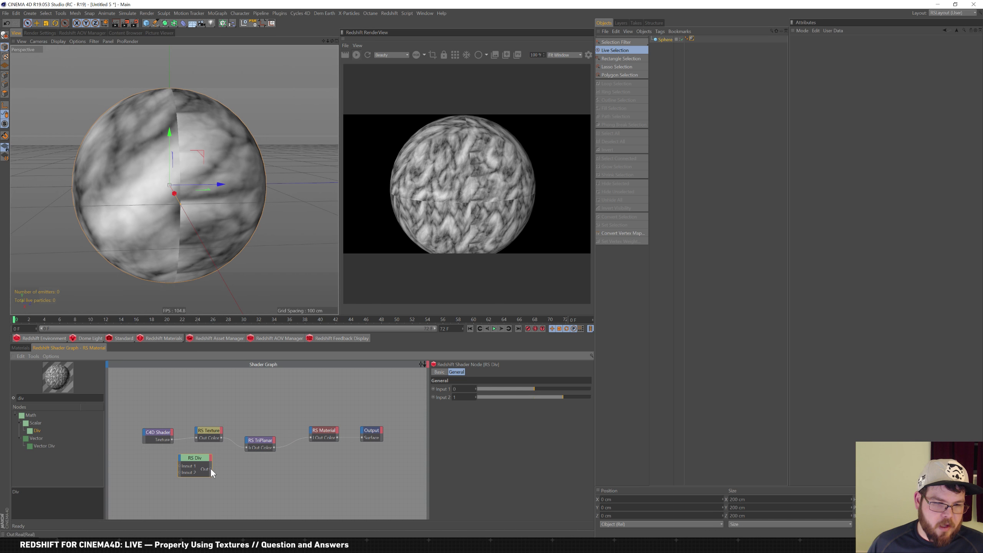
pyautogui.moveTo(248, 445); pyautogui.dragTo(264, 453)
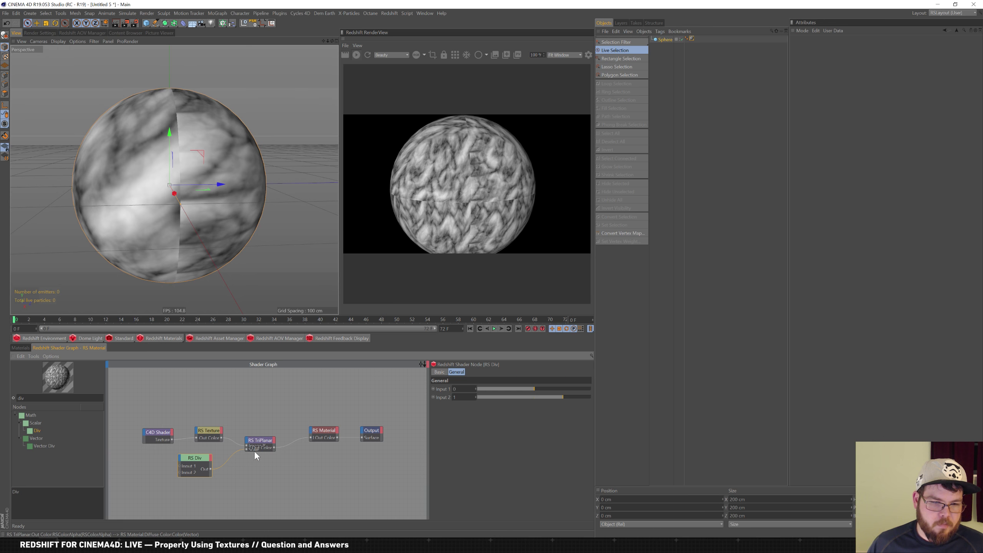
pyautogui.doubleClick(264, 439)
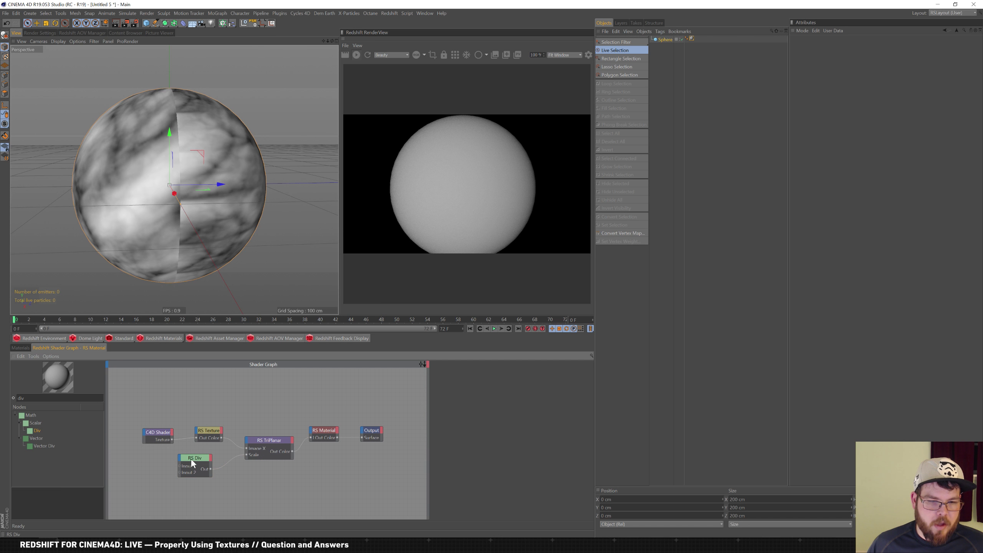
pyautogui.moveTo(191, 460); pyautogui.dragTo(210, 465)
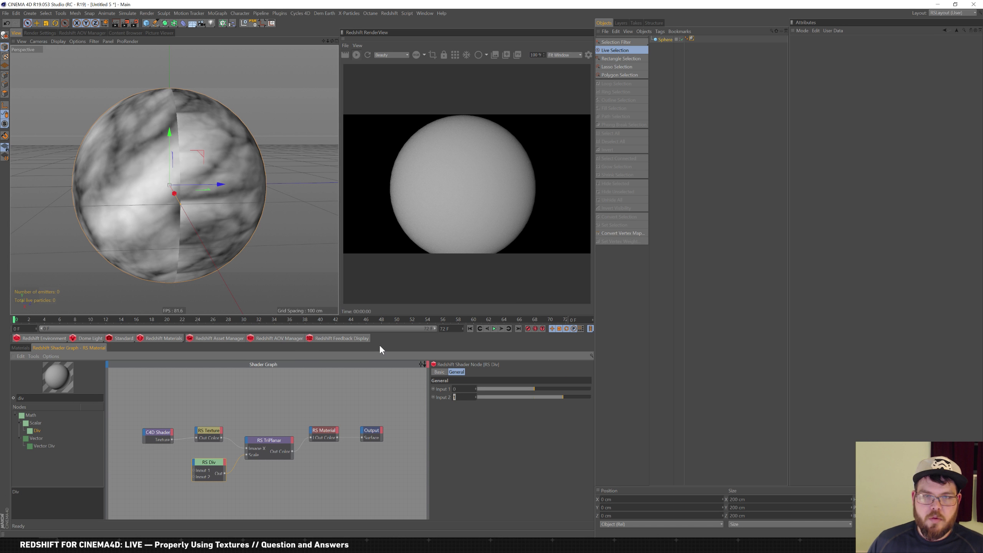
# Set Div Input 2 to 100 and Input 1 to 0.428, and lower TriPlanar Blend Amount to 0.611
pyautogui.write('00')
pyautogui.press('Return')
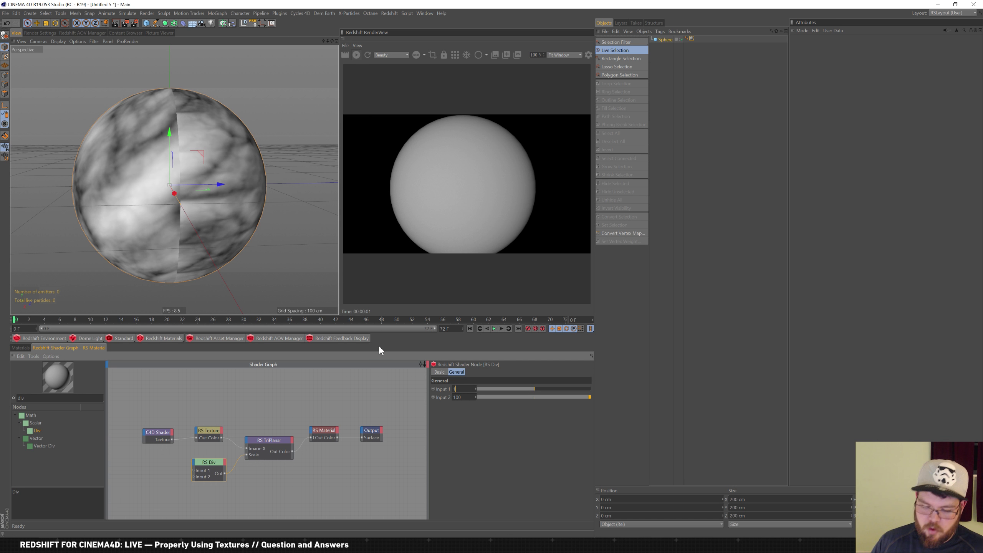
pyautogui.write('1')
pyautogui.press('Return')
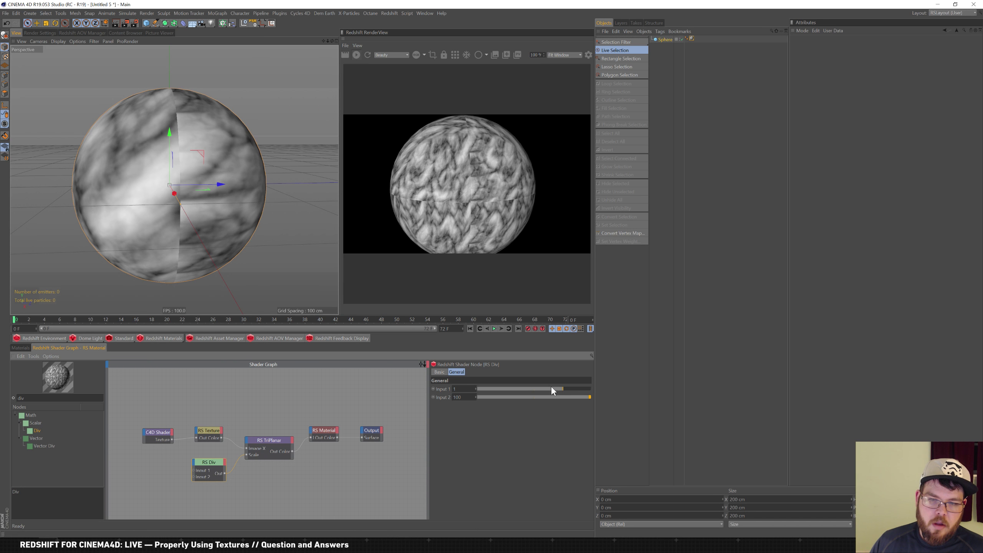
pyautogui.moveTo(551, 388); pyautogui.dragTo(547, 391)
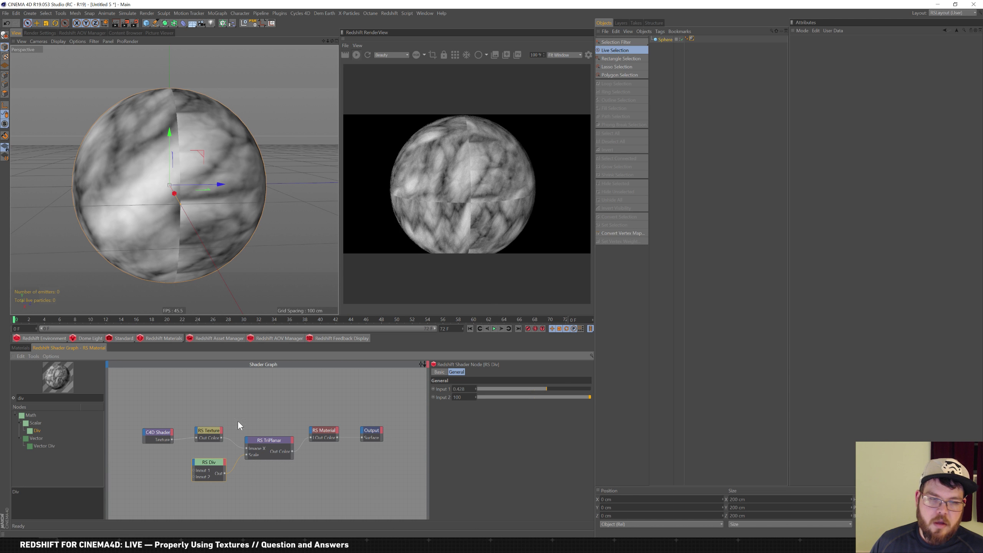
pyautogui.click(267, 440)
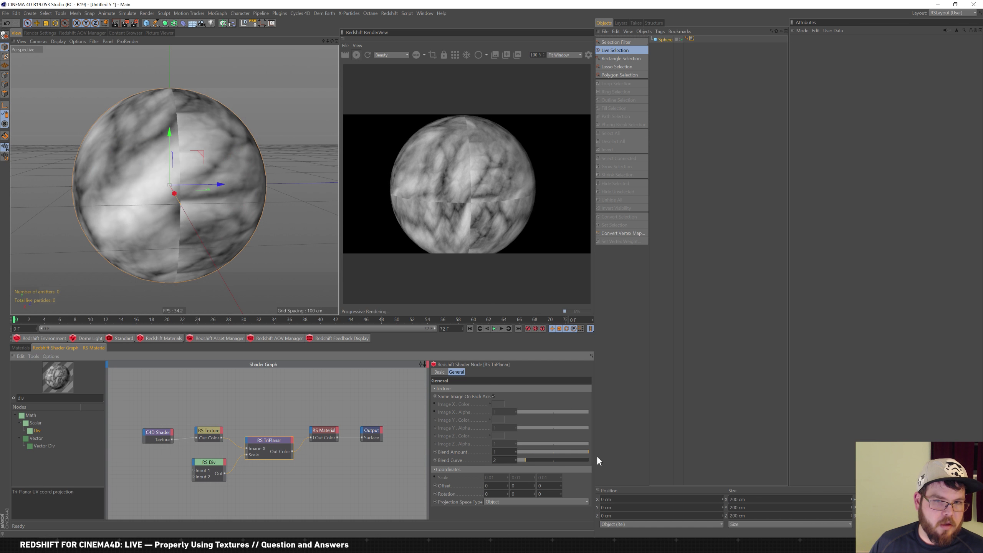
pyautogui.moveTo(578, 452)
pyautogui.mouseDown()
pyautogui.moveTo(530, 453)
pyautogui.moveTo(576, 462)
pyautogui.mouseUp()
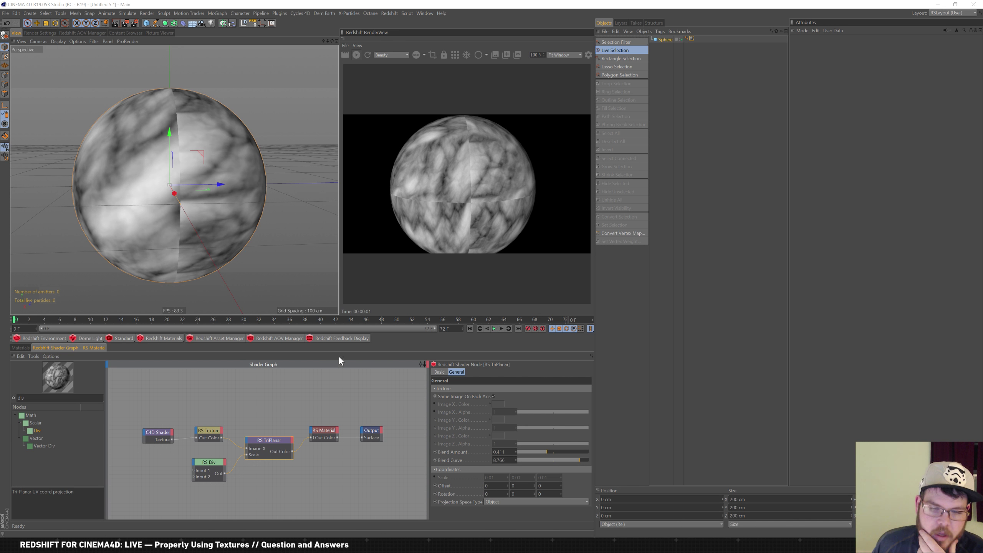
# Connect RS Texture to the TriPlanar Image Y input
pyautogui.click(166, 434)
pyautogui.click(280, 439)
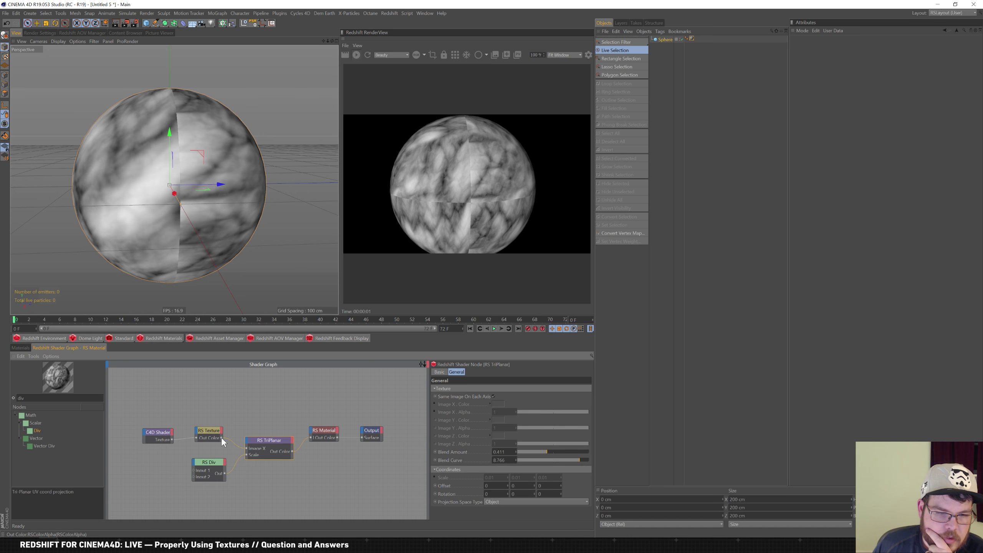
pyautogui.moveTo(251, 434); pyautogui.dragTo(250, 443)
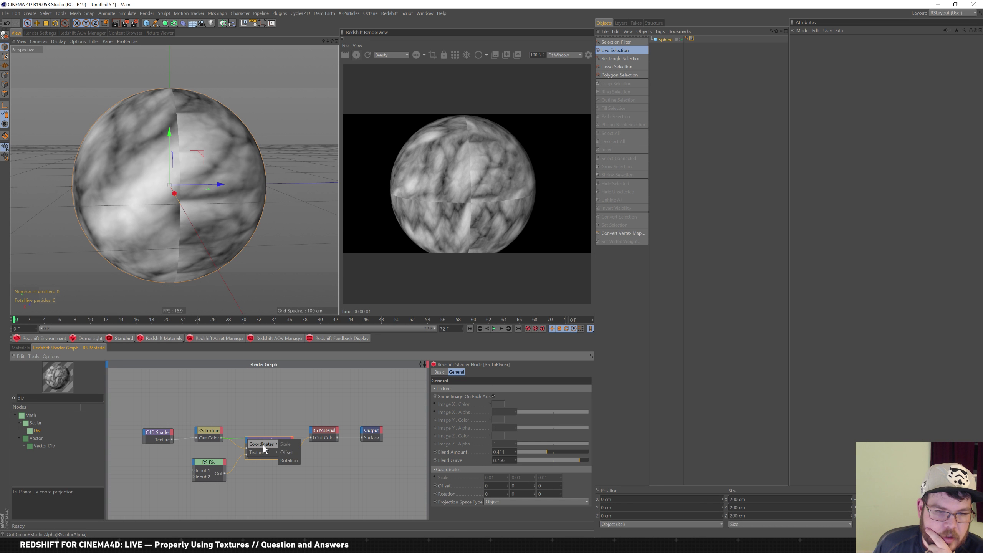
pyautogui.moveTo(262, 452)
pyautogui.click(289, 460)
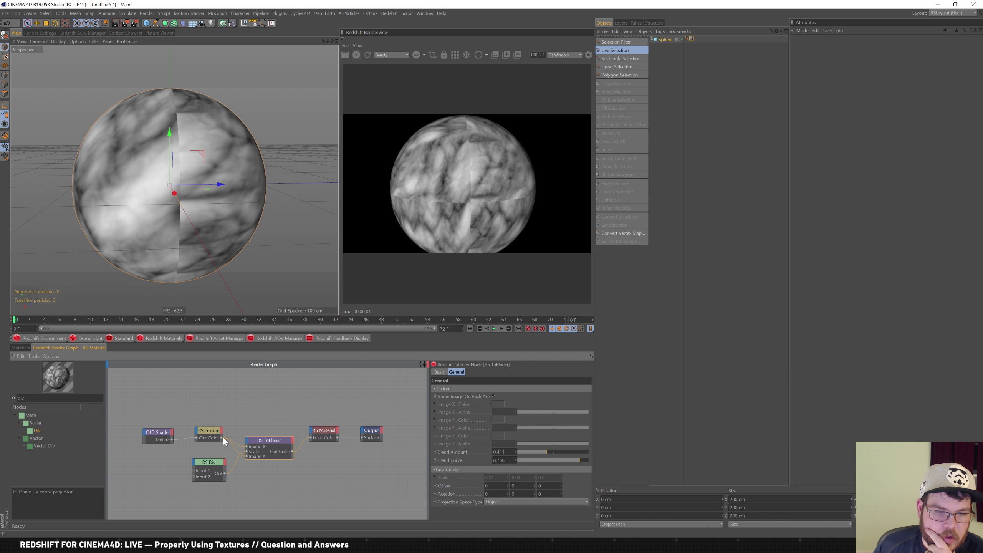
# Reconnect RS Texture to Image X and also feed it into Image Z
pyautogui.moveTo(222, 437); pyautogui.dragTo(253, 441)
pyautogui.moveTo(222, 438); pyautogui.dragTo(247, 447)
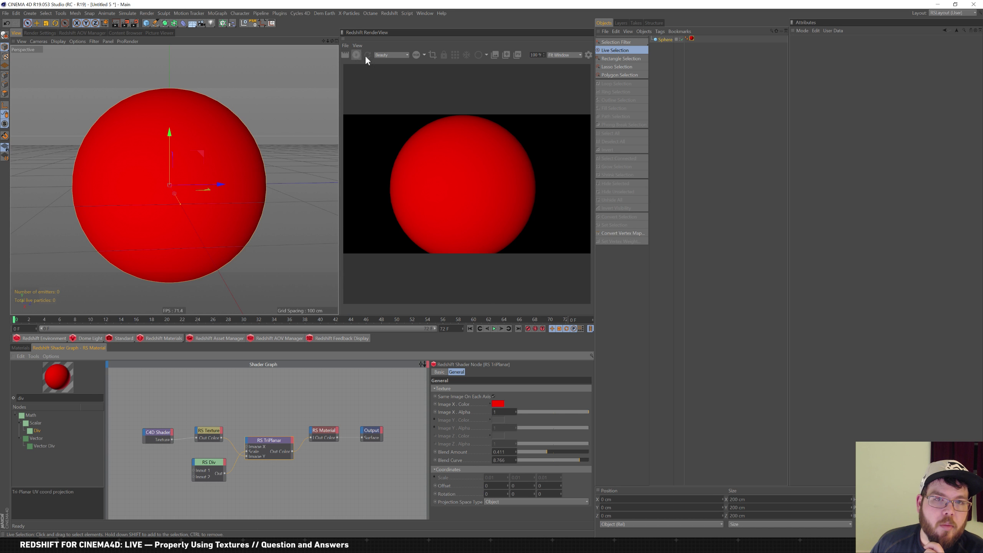
pyautogui.scroll(3, 267, 433)
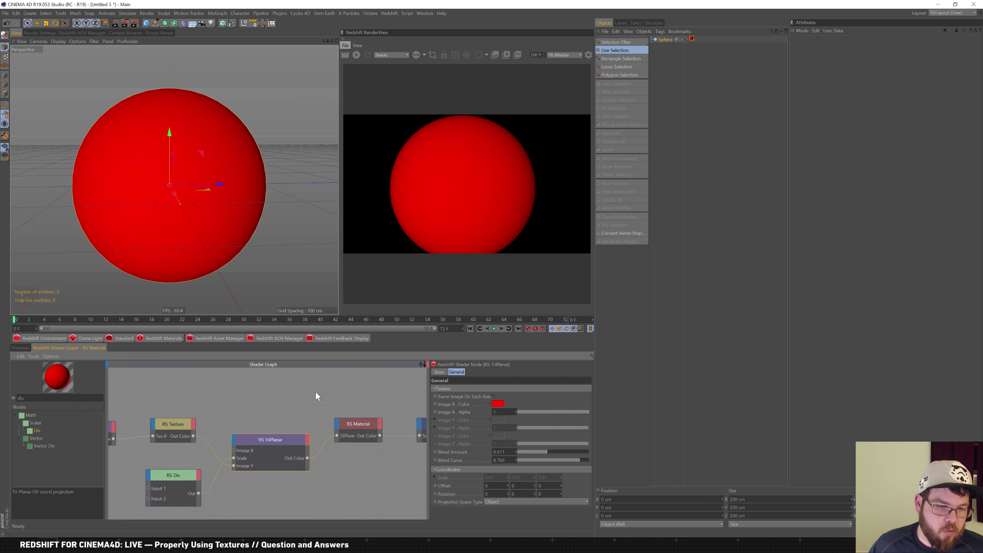
pyautogui.moveTo(234, 450); pyautogui.dragTo(234, 450)
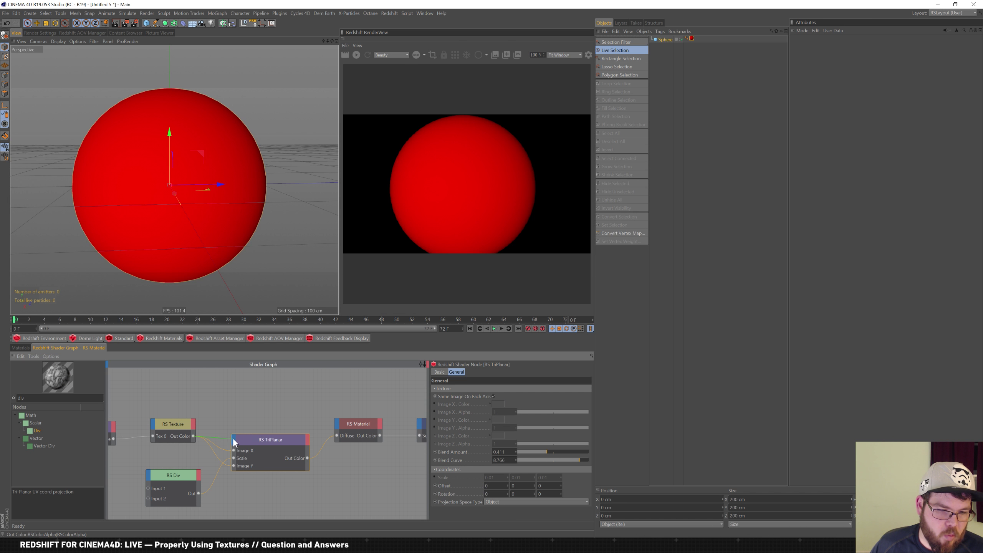
pyautogui.click(281, 470)
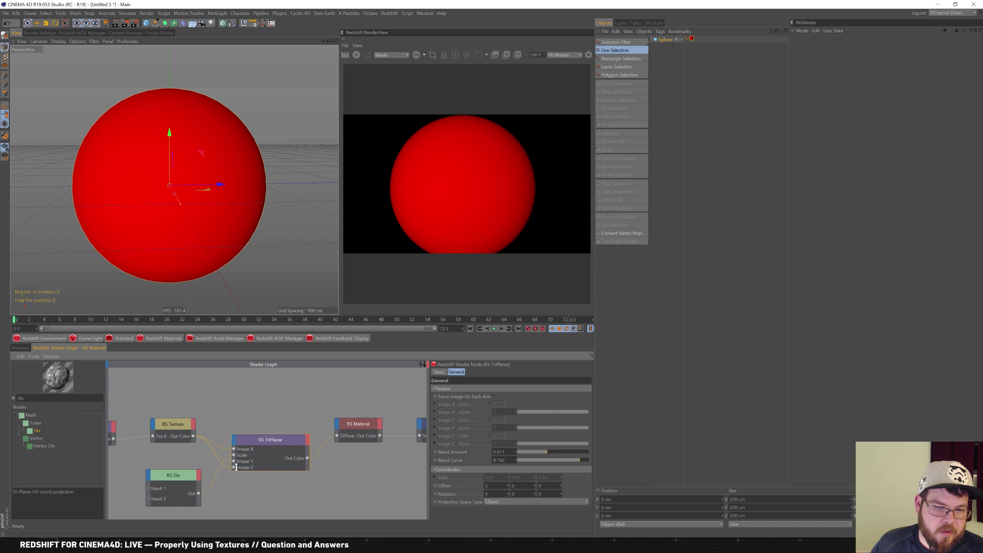
# Move the Scale port below the image inputs and refresh the Redshift render
pyautogui.moveTo(247, 464); pyautogui.dragTo(249, 469)
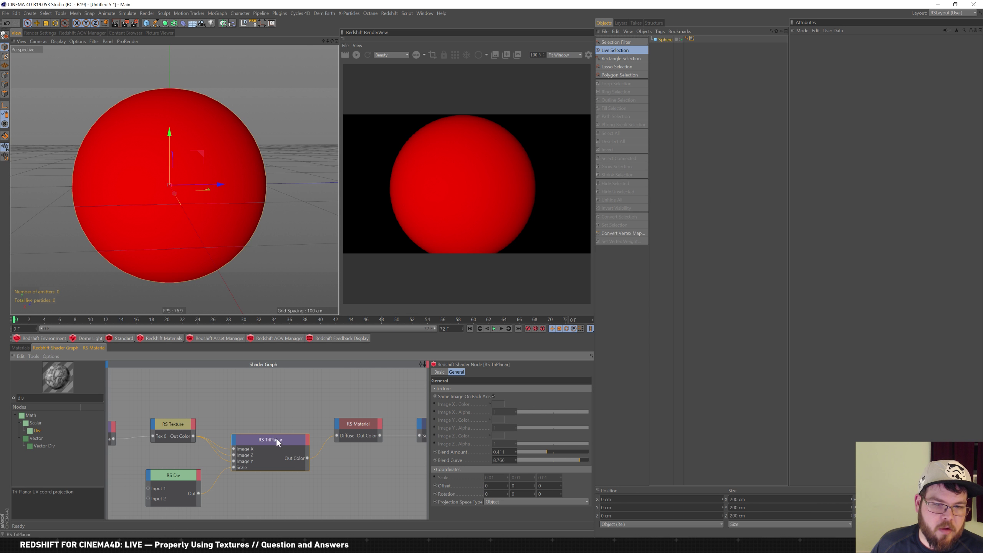
pyautogui.click(367, 55)
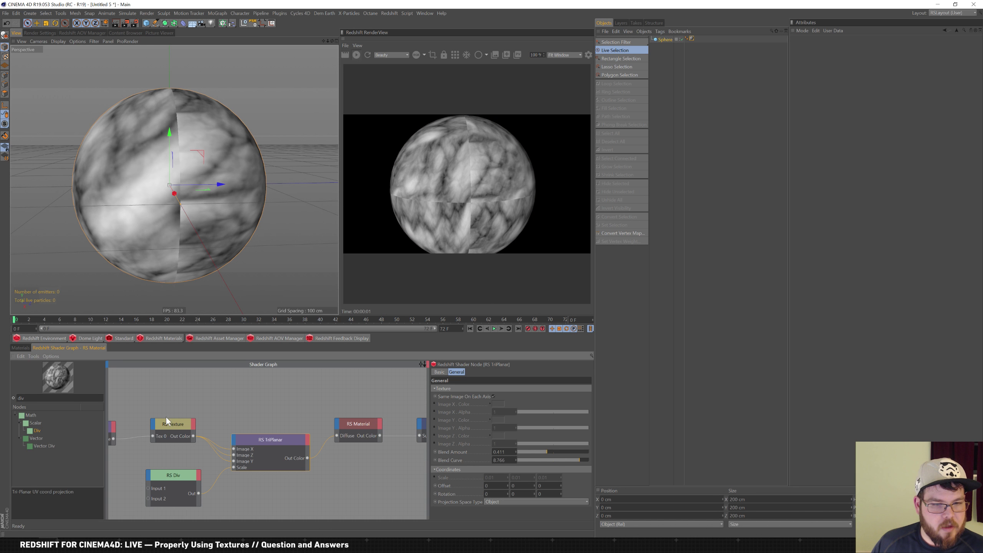
pyautogui.click(172, 424)
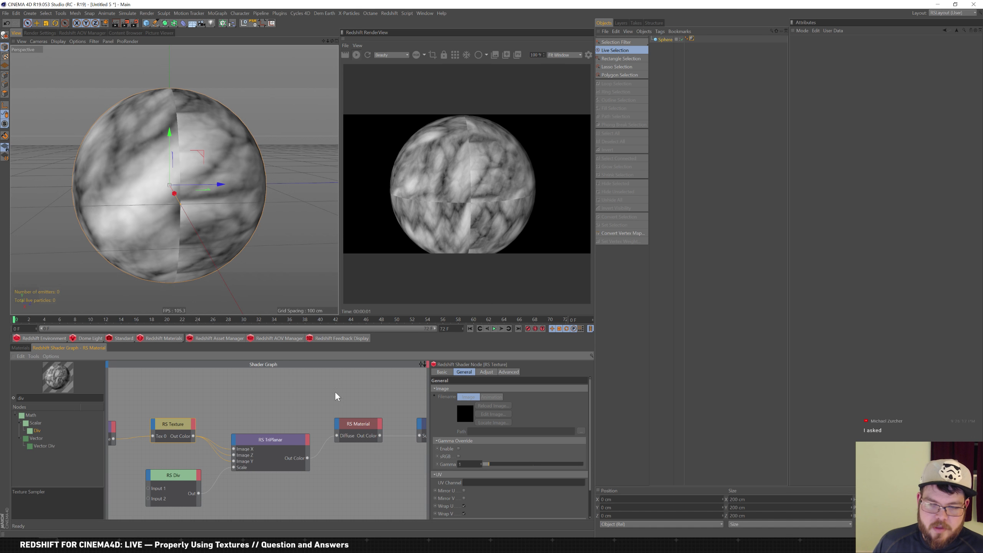
# Toggle texture Wrap U and Wrap V off, then turn them back on
pyautogui.click(464, 506)
pyautogui.click(464, 514)
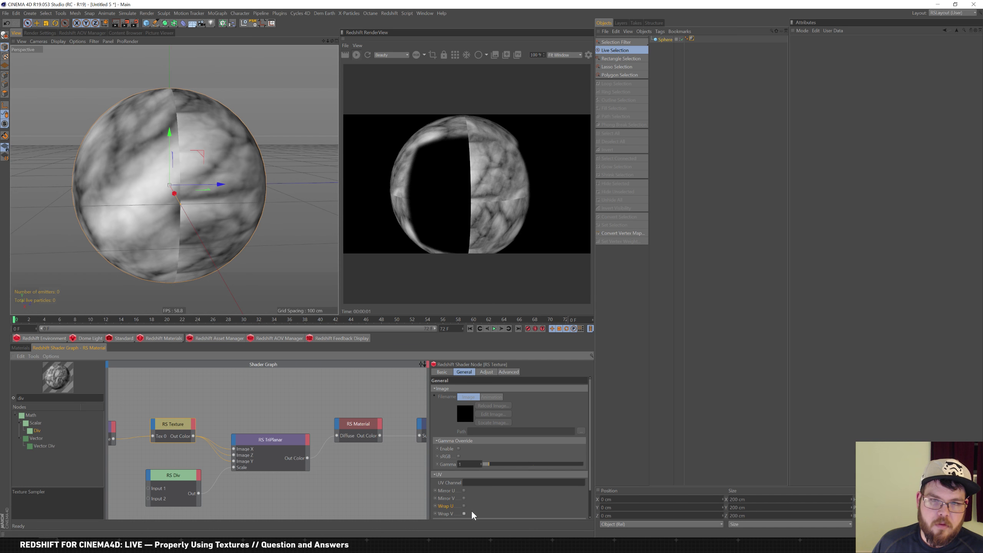
pyautogui.click(465, 514)
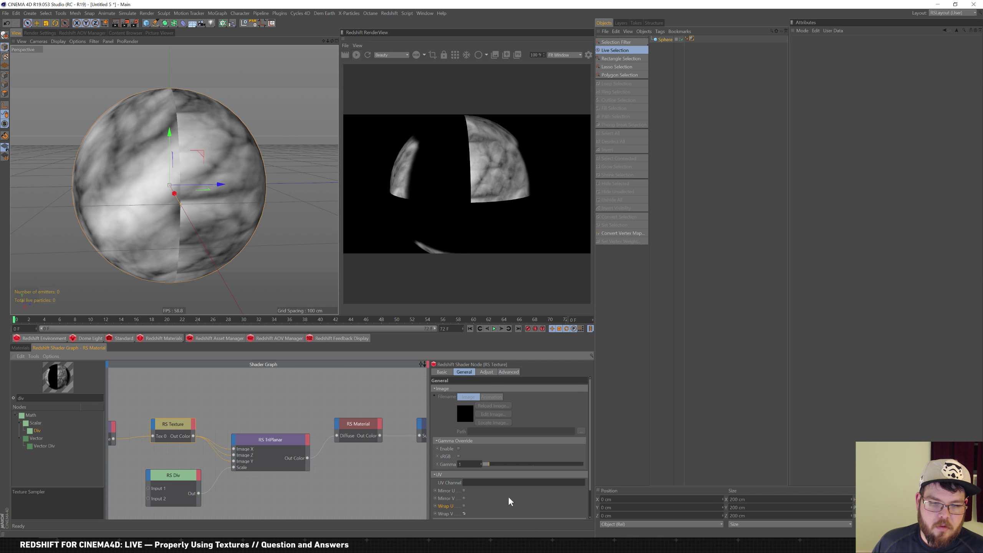
pyautogui.click(465, 506)
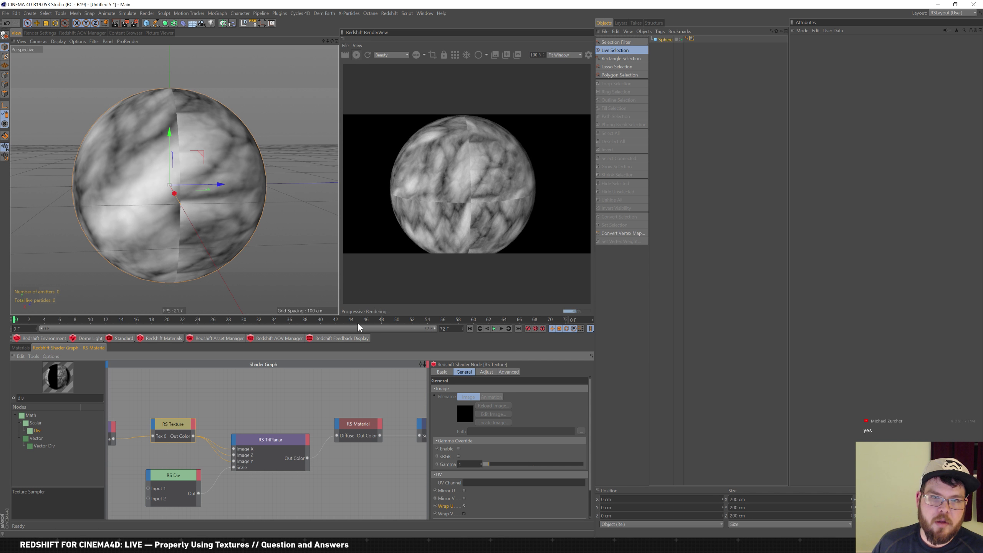
# Try World projection space on the RS TriPlanar node, then revert to Object space
pyautogui.click(282, 450)
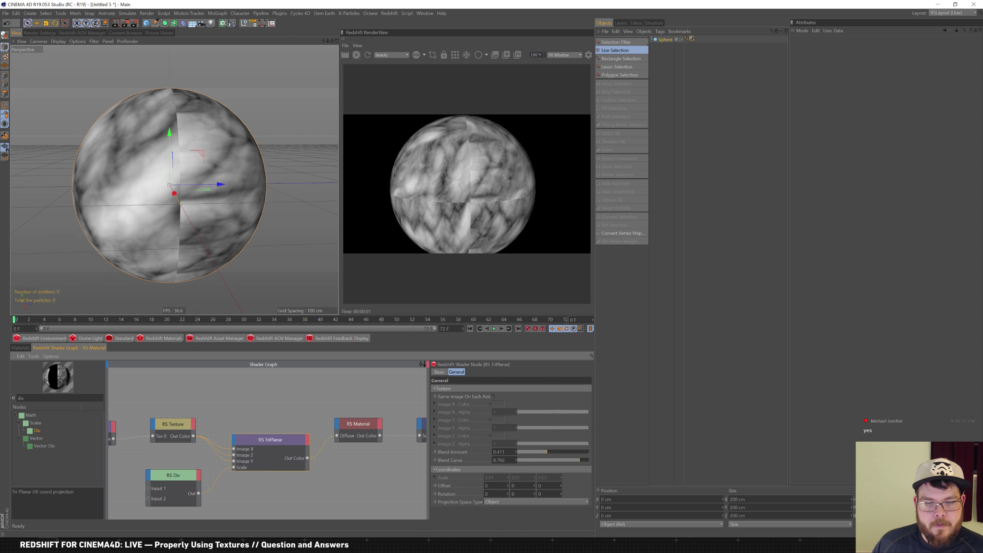
pyautogui.click(536, 501)
pyautogui.click(540, 512)
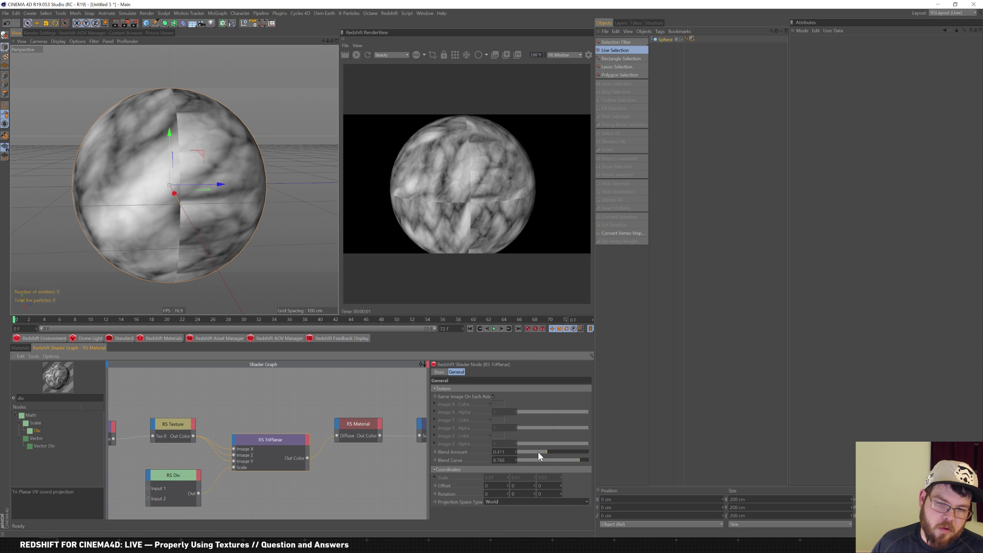
pyautogui.moveTo(539, 454)
pyautogui.mouseDown()
pyautogui.moveTo(549, 455)
pyautogui.moveTo(530, 462)
pyautogui.mouseUp()
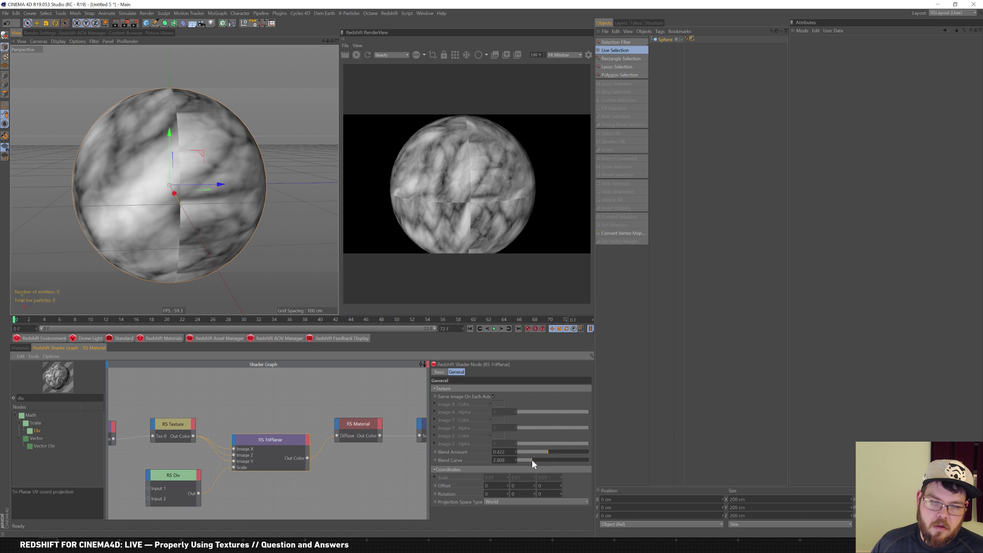
pyautogui.click(513, 503)
pyautogui.click(506, 518)
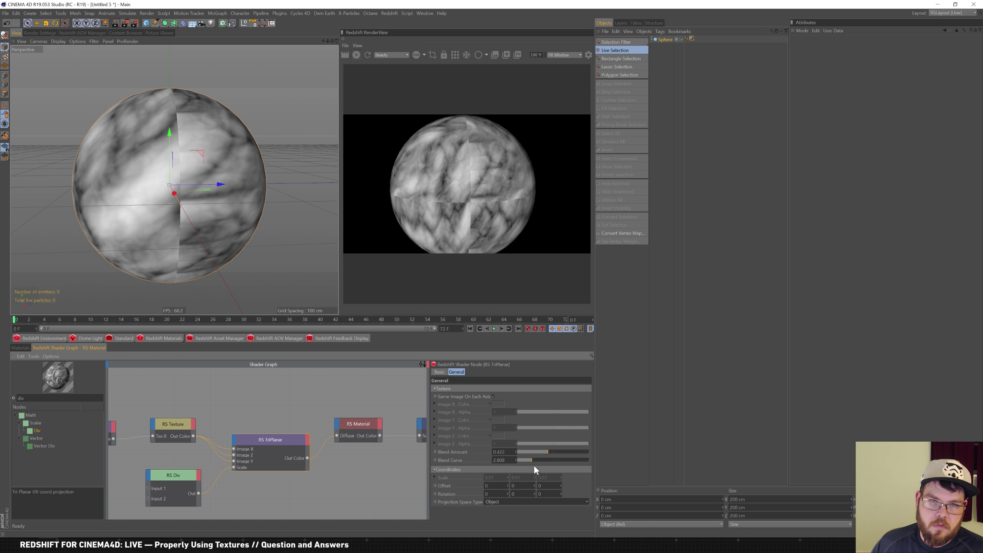
# Set TriPlanar Blend Amount to about 0.973 and Blend Curve to about 6.84
pyautogui.moveTo(541, 451); pyautogui.dragTo(521, 452)
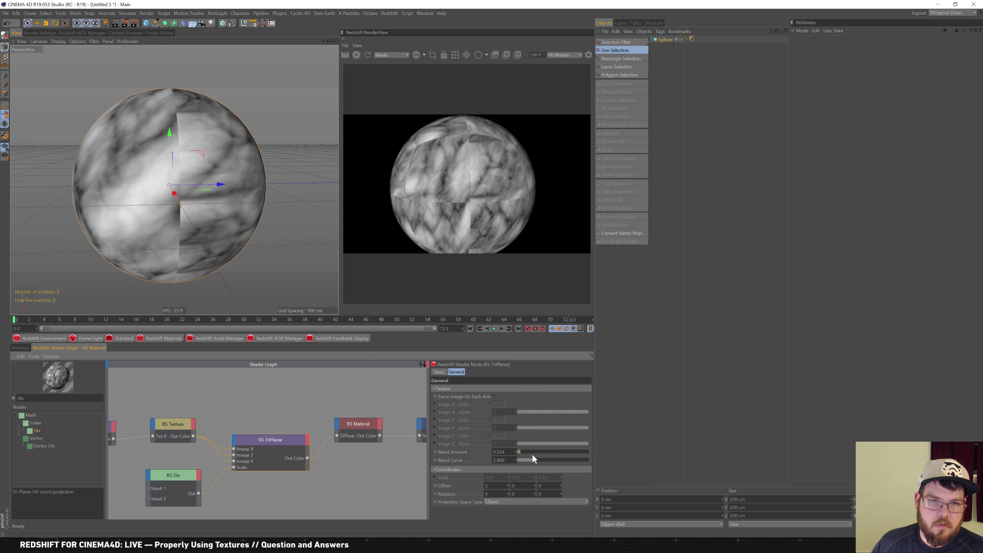
pyautogui.moveTo(526, 451); pyautogui.dragTo(516, 451)
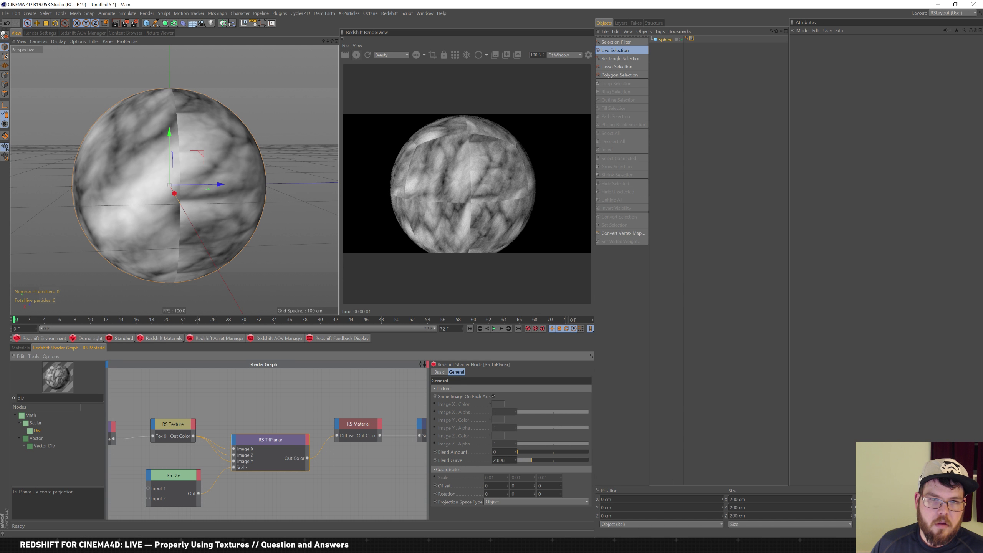
pyautogui.moveTo(532, 452); pyautogui.dragTo(581, 454)
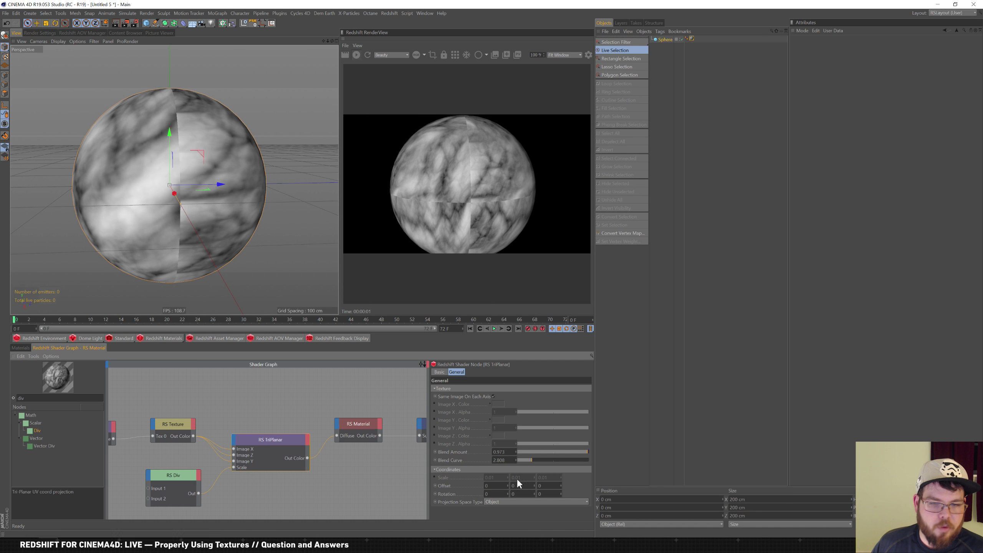
pyautogui.moveTo(544, 460); pyautogui.dragTo(563, 460)
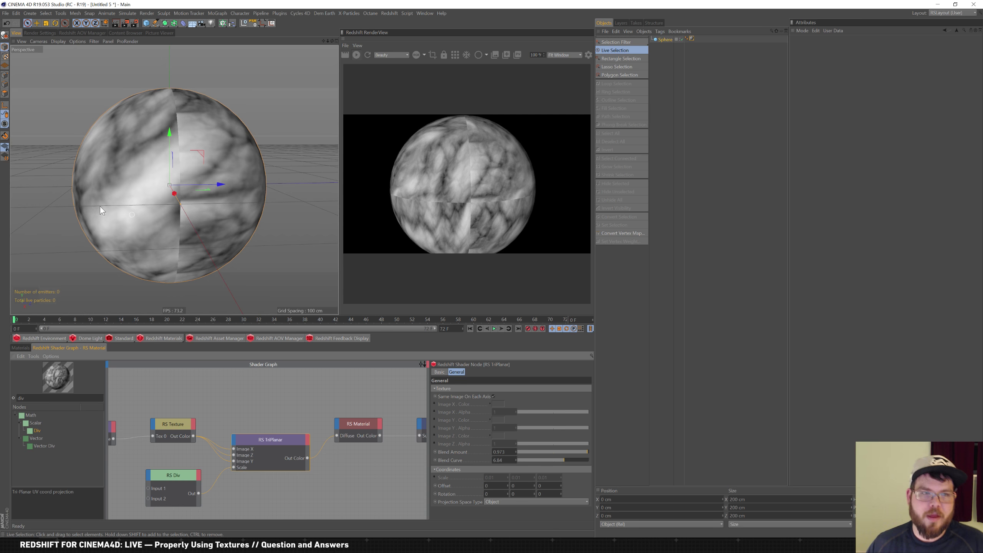
# Delete the RS TriPlanar node and wire RS Texture Out Color into RS Material Diffuse
pyautogui.keyDown('alt'); pyautogui.moveTo(128, 168); pyautogui.dragTo(222, 255); pyautogui.keyUp('alt')
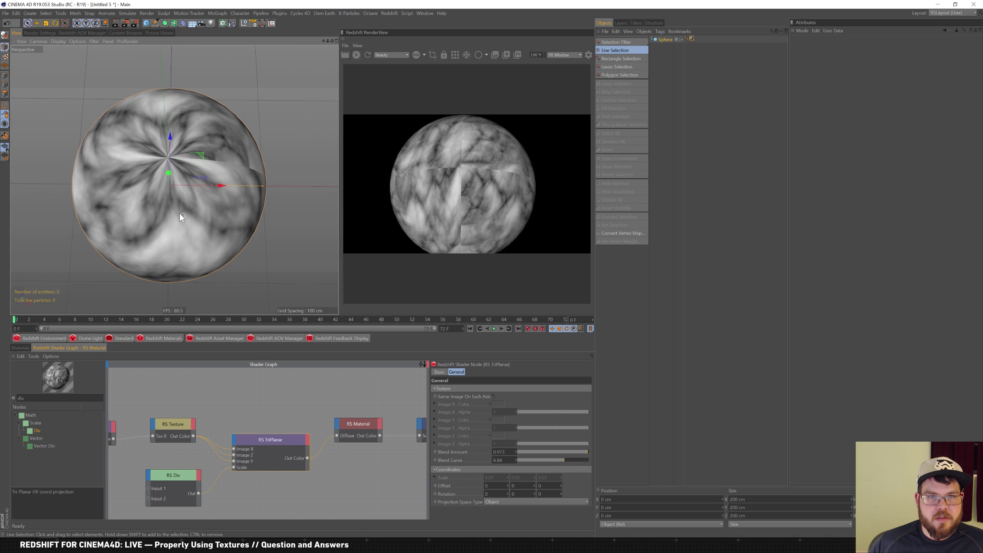
pyautogui.keyDown('alt'); pyautogui.moveTo(175, 210); pyautogui.dragTo(149, 213); pyautogui.keyUp('alt')
pyautogui.moveTo(207, 396); pyautogui.dragTo(248, 382, button='middle')
pyautogui.scroll(-2, 247, 383)
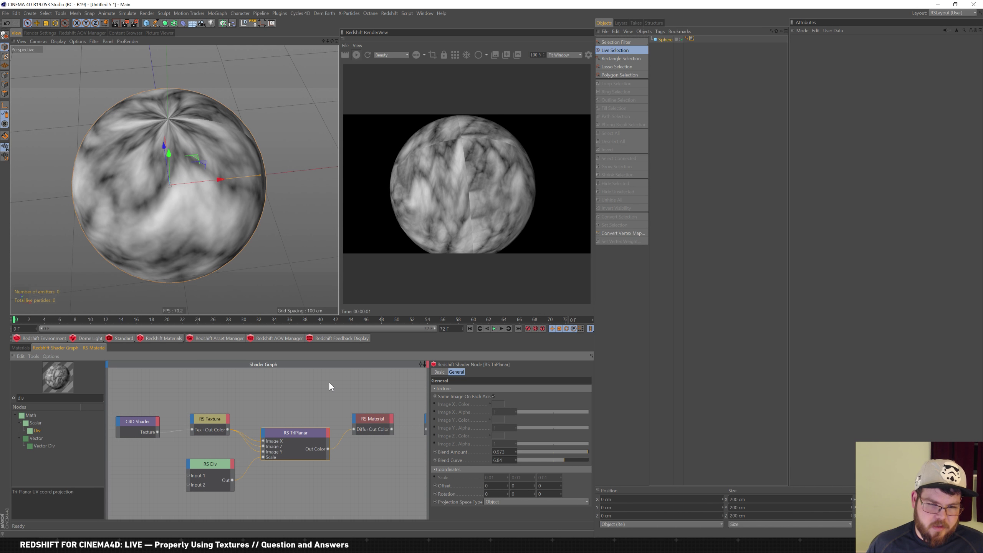
pyautogui.press('Delete')
pyautogui.moveTo(227, 431); pyautogui.dragTo(355, 433)
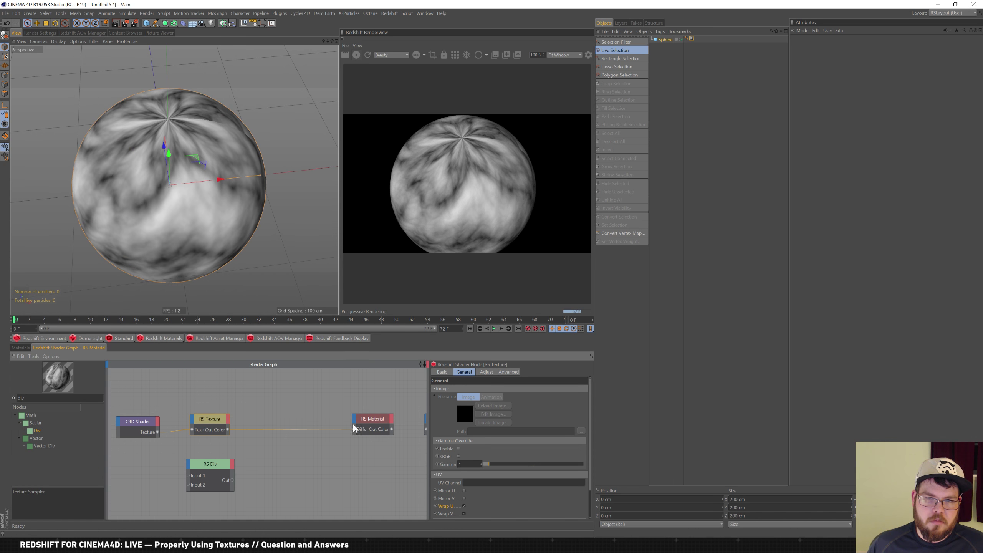
# Turn Wrap U and Wrap V off, then re-enable both while checking the sphere's seam
pyautogui.keyDown('alt'); pyautogui.moveTo(254, 191); pyautogui.dragTo(174, 149); pyautogui.keyUp('alt')
pyautogui.click(464, 506)
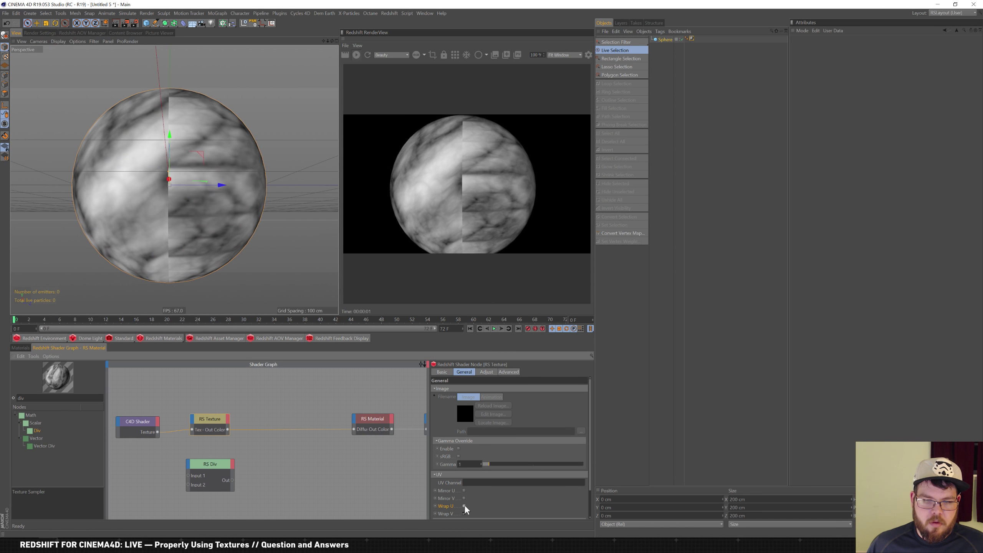
pyautogui.click(464, 514)
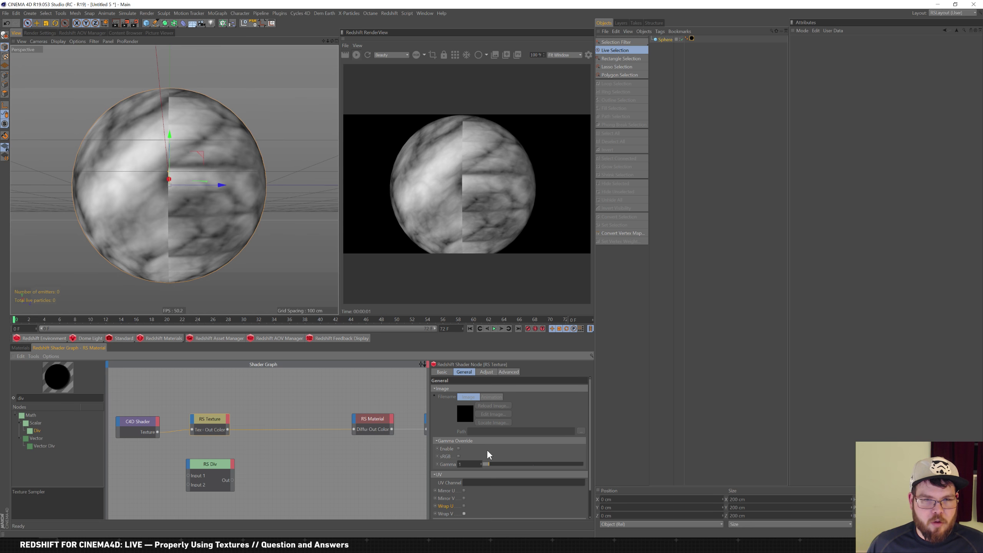
pyautogui.scroll(-2, 590, 449)
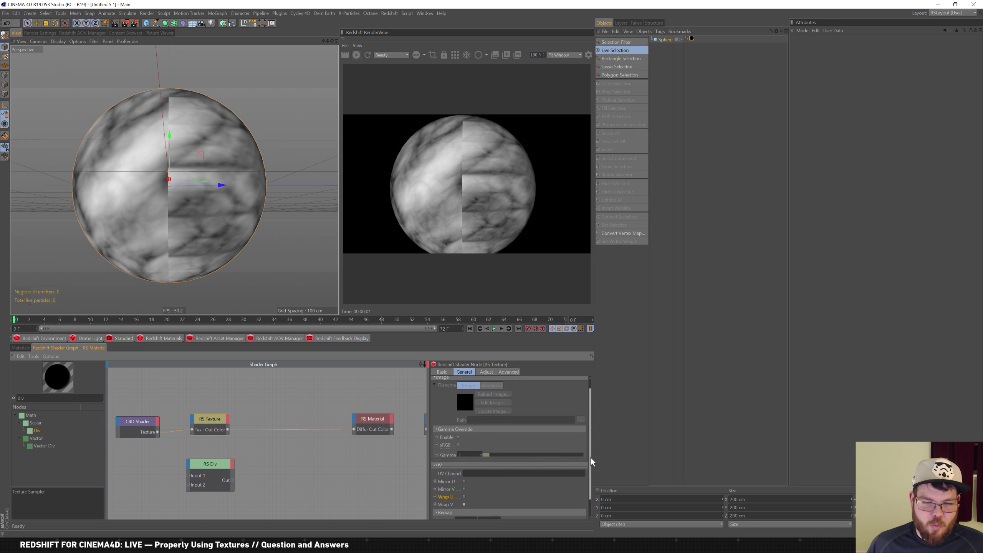
pyautogui.click(463, 473)
pyautogui.click(464, 481)
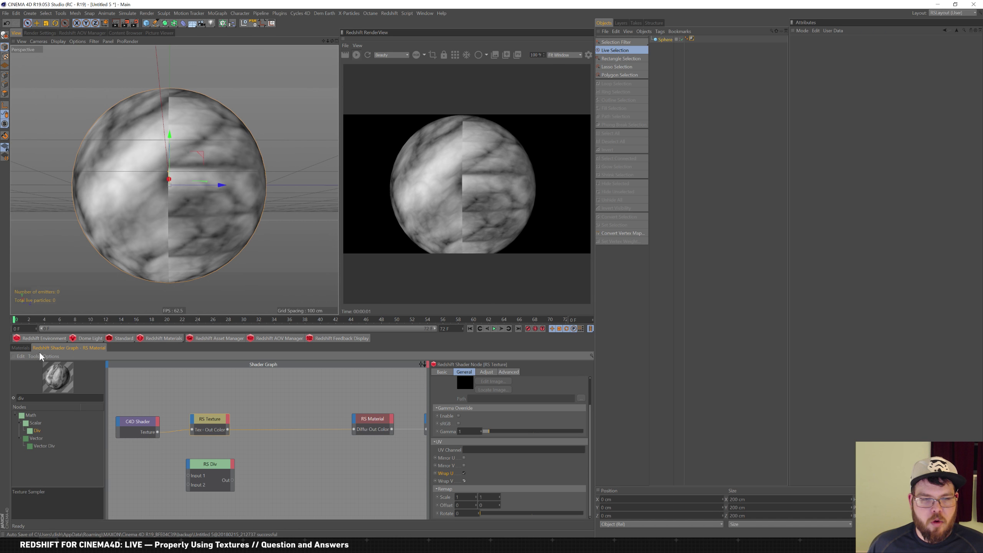
# Set the C4D Shader depth to 8 Bits/Channel and change its Noise type to Cranal
pyautogui.click(156, 419)
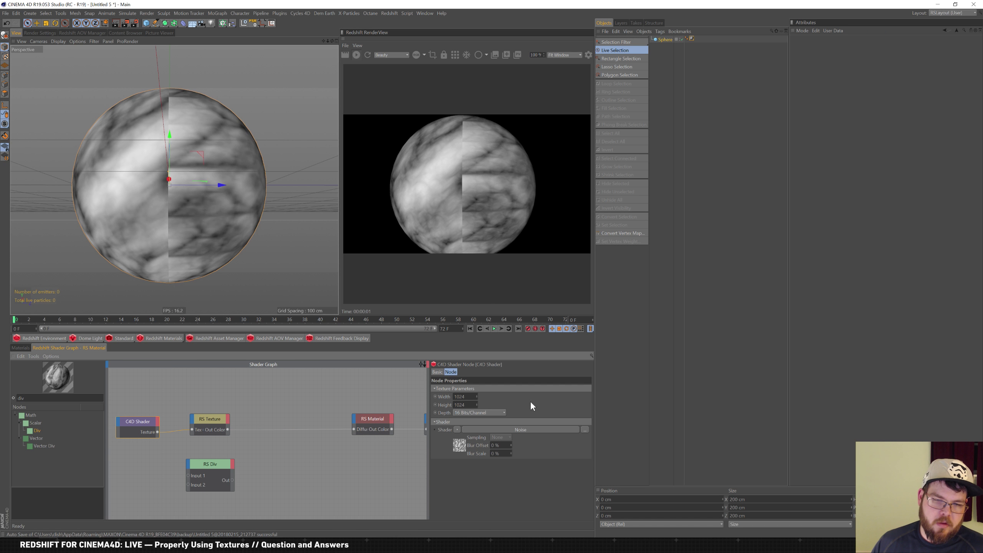
pyautogui.click(498, 413)
pyautogui.click(489, 414)
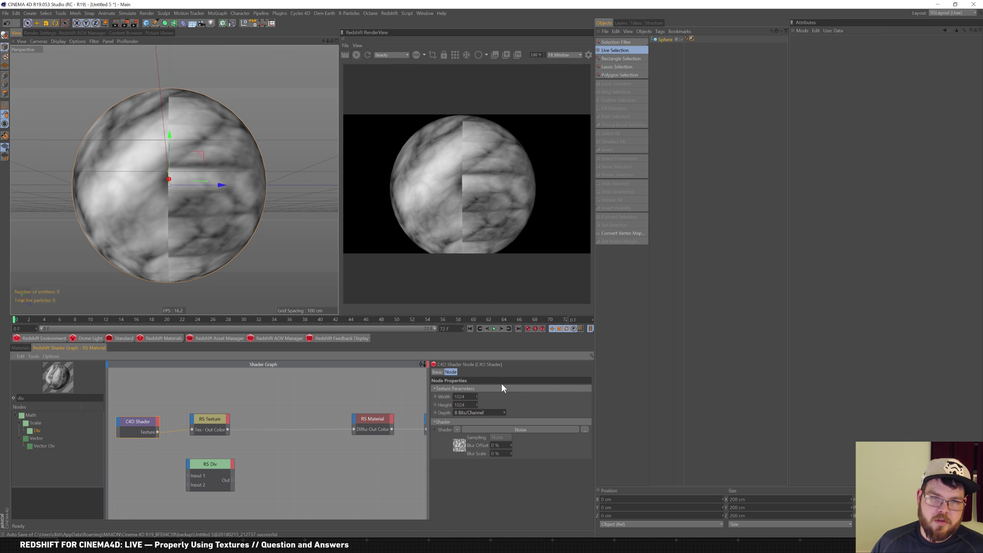
pyautogui.click(458, 446)
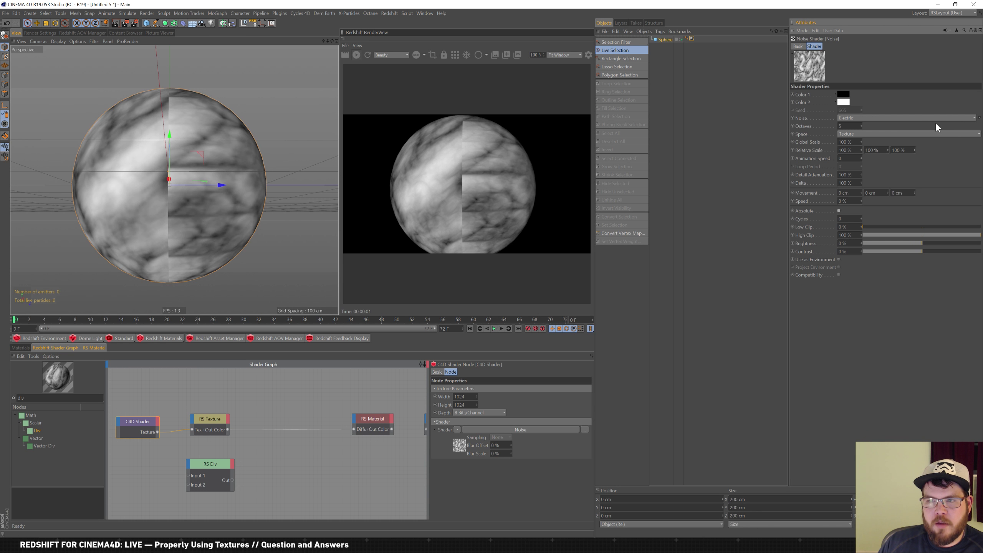
pyautogui.click(972, 119)
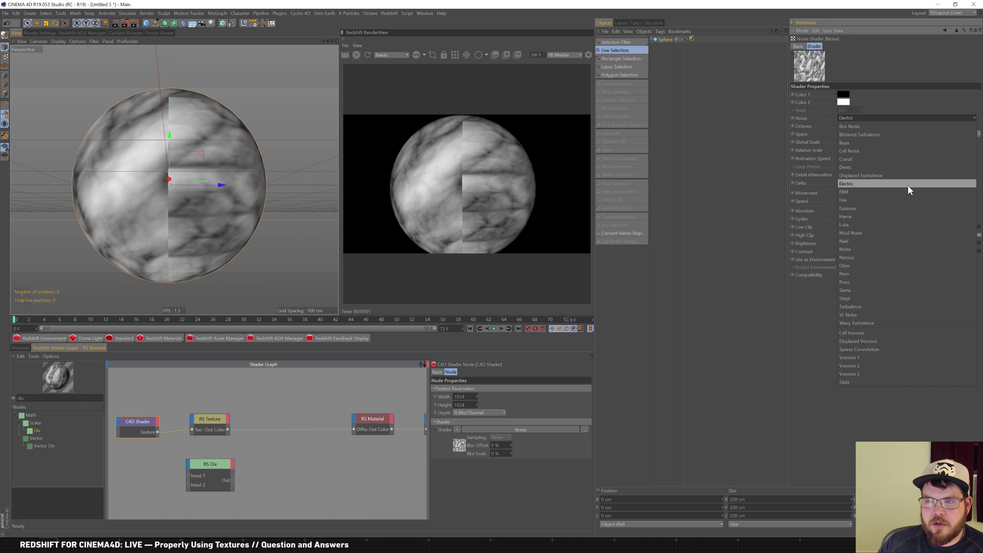
pyautogui.click(910, 158)
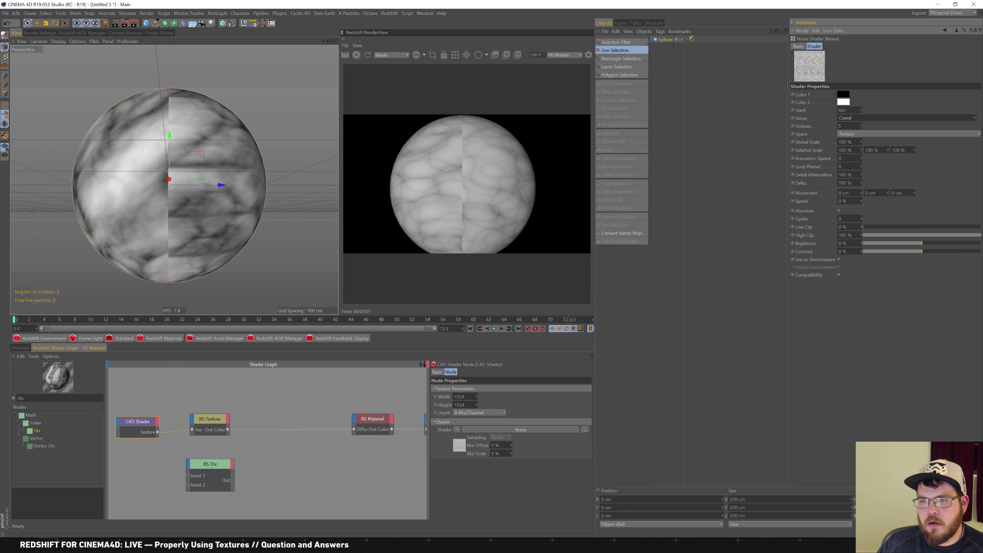
# Try linking the noise texture to the material and move the material and Output nodes closer
pyautogui.moveTo(157, 432); pyautogui.dragTo(305, 415)
pyautogui.scroll(-2, 357, 420)
pyautogui.moveTo(419, 422); pyautogui.dragTo(360, 419)
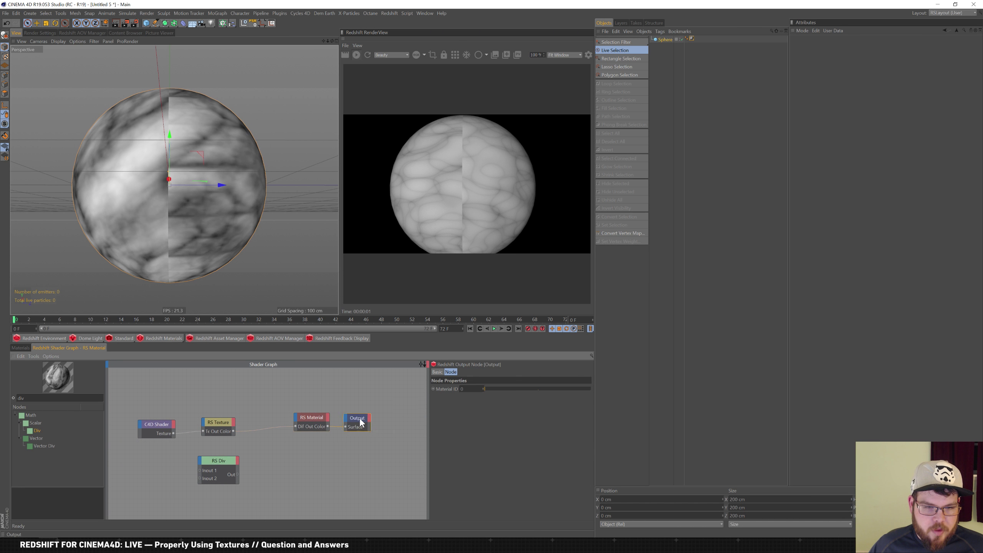
# Connect the C4D Shader texture to the Output node's Viewport input
pyautogui.moveTo(173, 434); pyautogui.dragTo(346, 420)
pyautogui.click(361, 454)
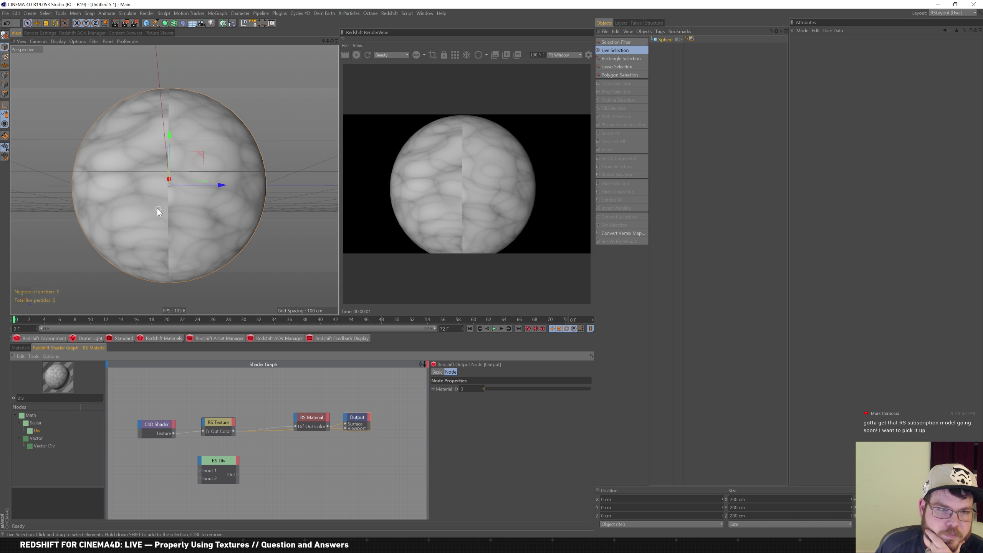
pyautogui.moveTo(320, 414); pyautogui.dragTo(313, 396)
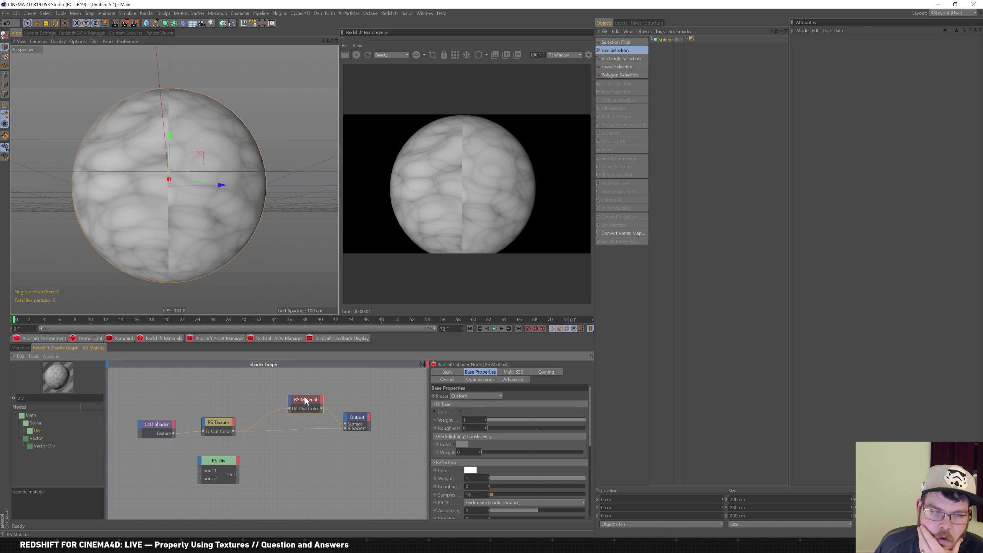
# Set the RS Texture node's Filter Enable to None in its Advanced settings
pyautogui.click(222, 421)
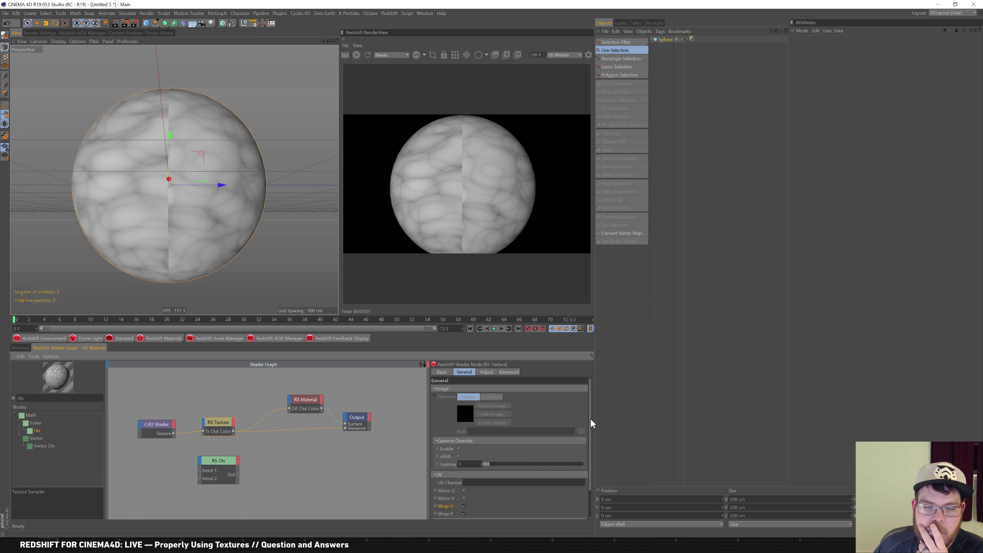
pyautogui.click(146, 425)
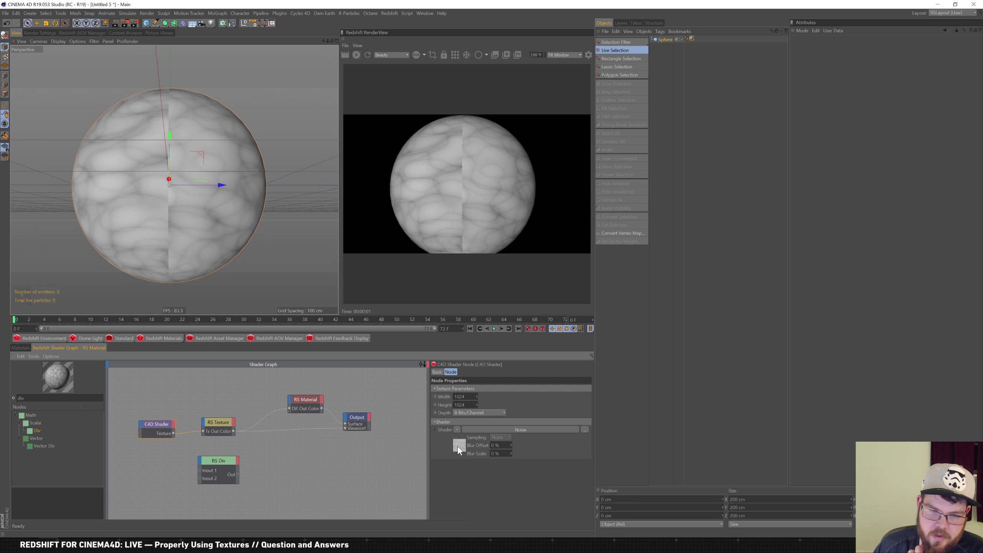
pyautogui.click(221, 423)
pyautogui.click(159, 426)
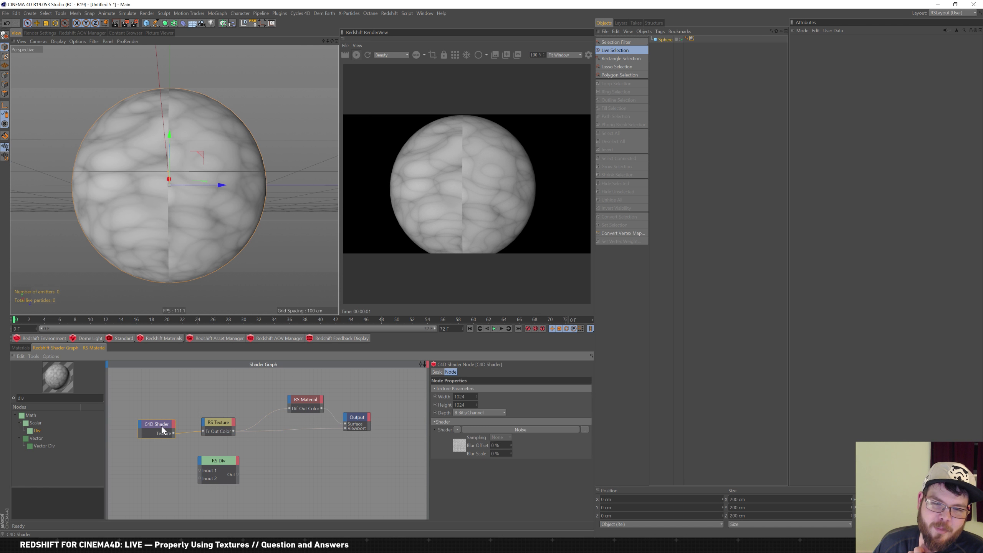
pyautogui.click(226, 424)
pyautogui.click(517, 371)
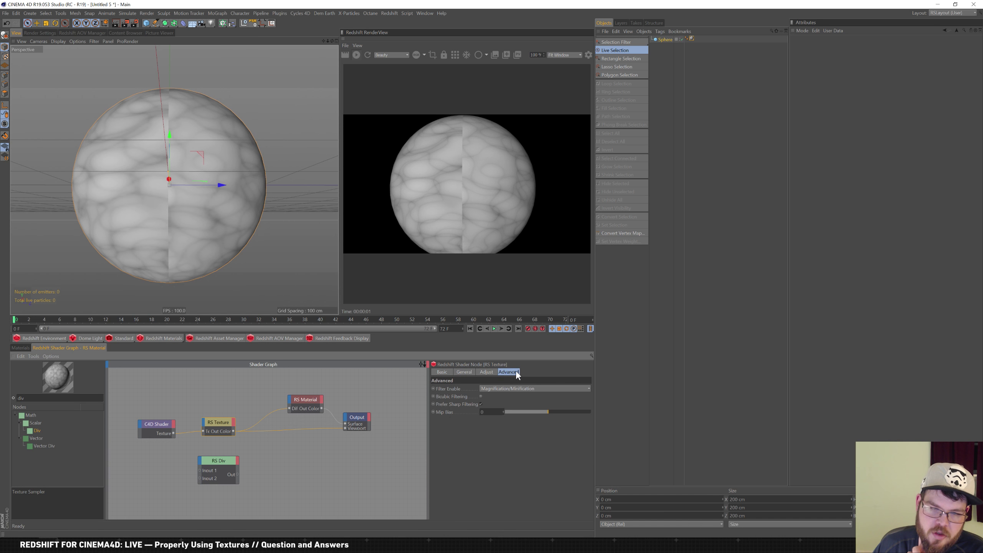
pyautogui.click(530, 389)
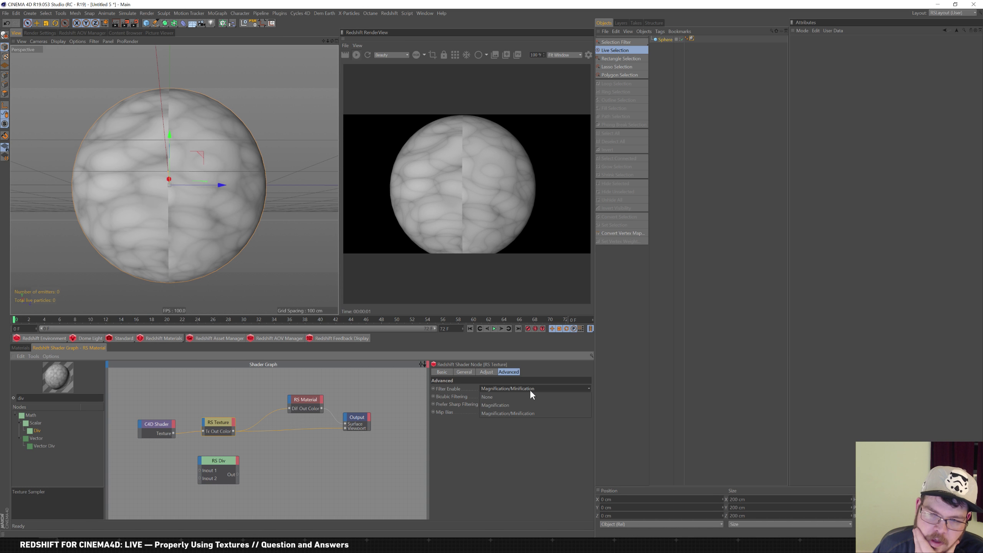
pyautogui.click(529, 397)
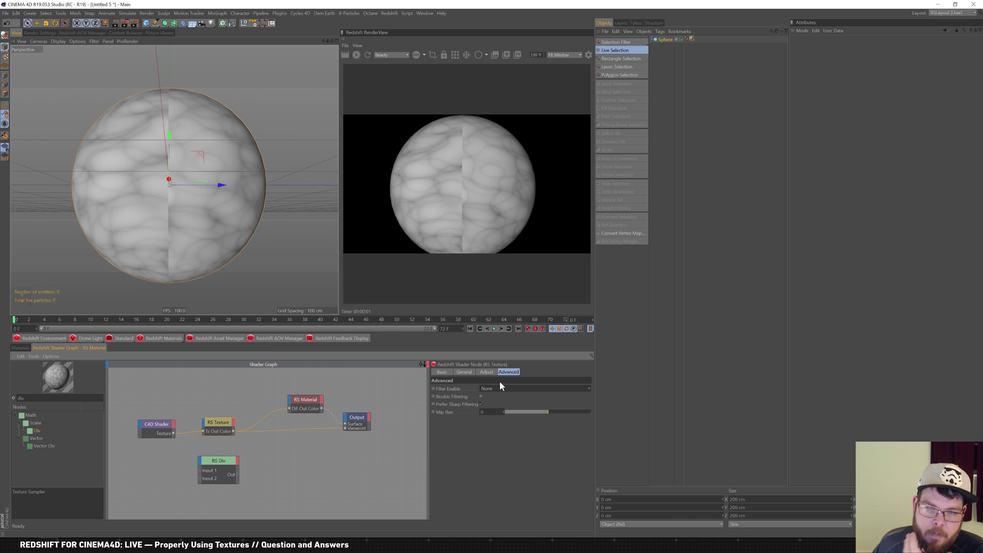
# Look through the RS Texture's colour adjustment and basic settings tabs
pyautogui.click(487, 373)
pyautogui.click(462, 371)
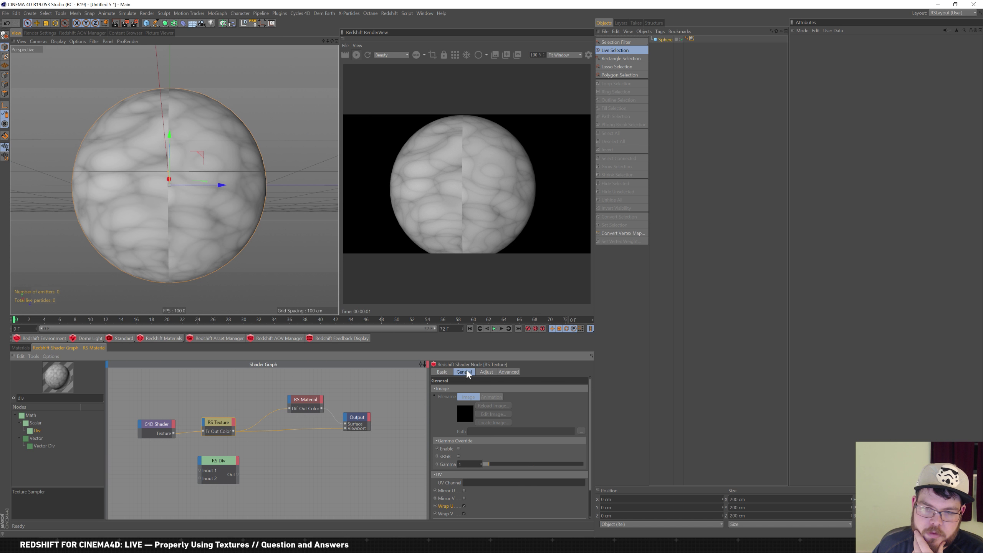
pyautogui.click(444, 373)
pyautogui.click(470, 373)
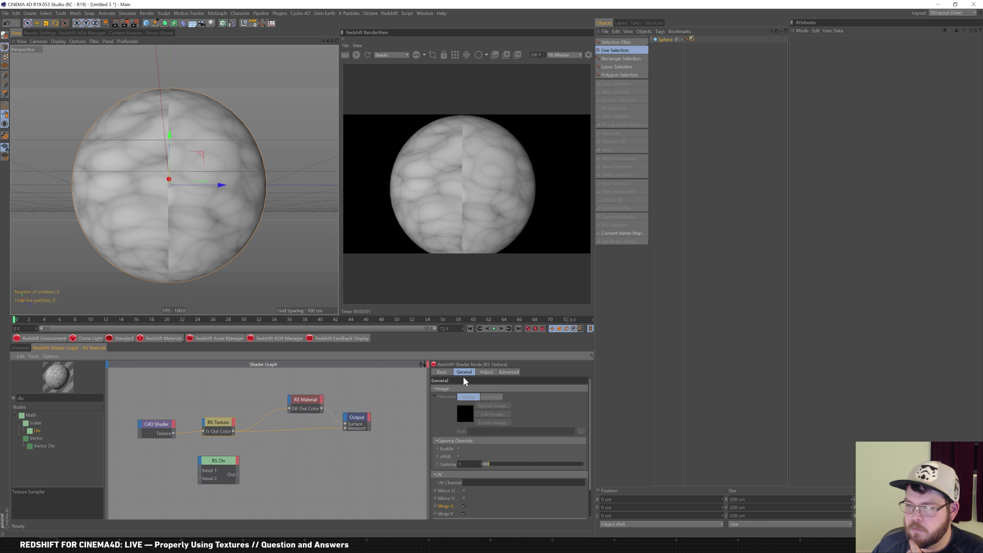
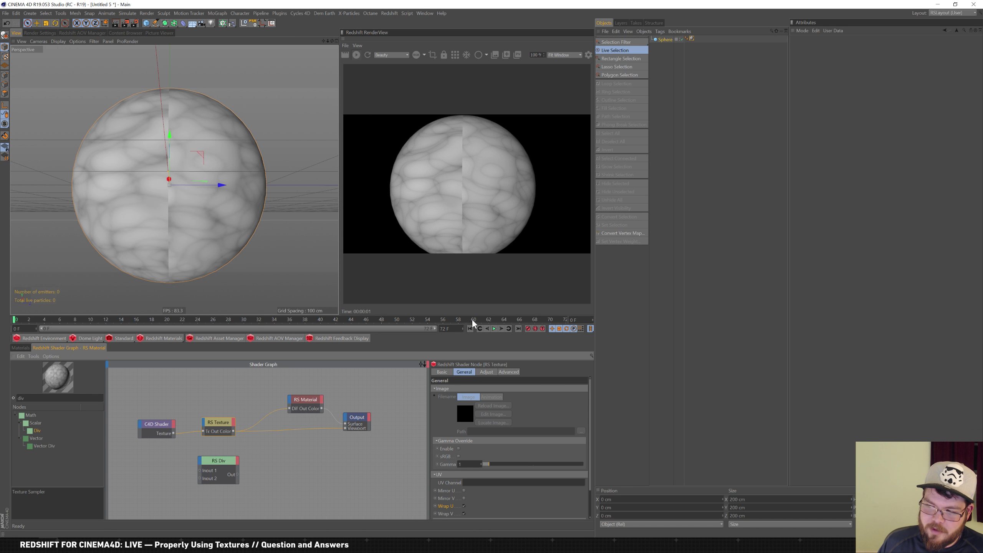
# Delete the RS Div node from the shader graph
pyautogui.click(24, 347)
pyautogui.click(69, 348)
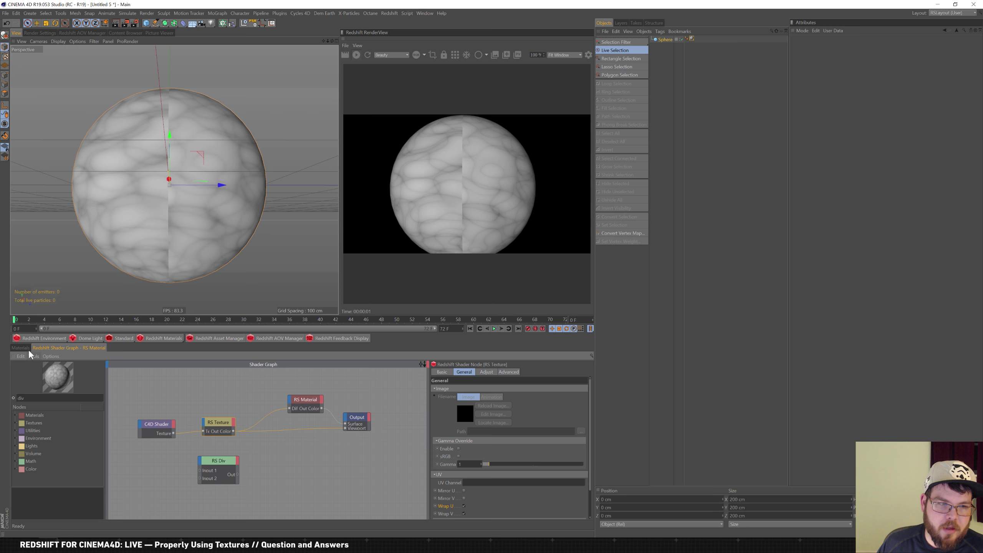
pyautogui.click(27, 348)
pyautogui.click(85, 348)
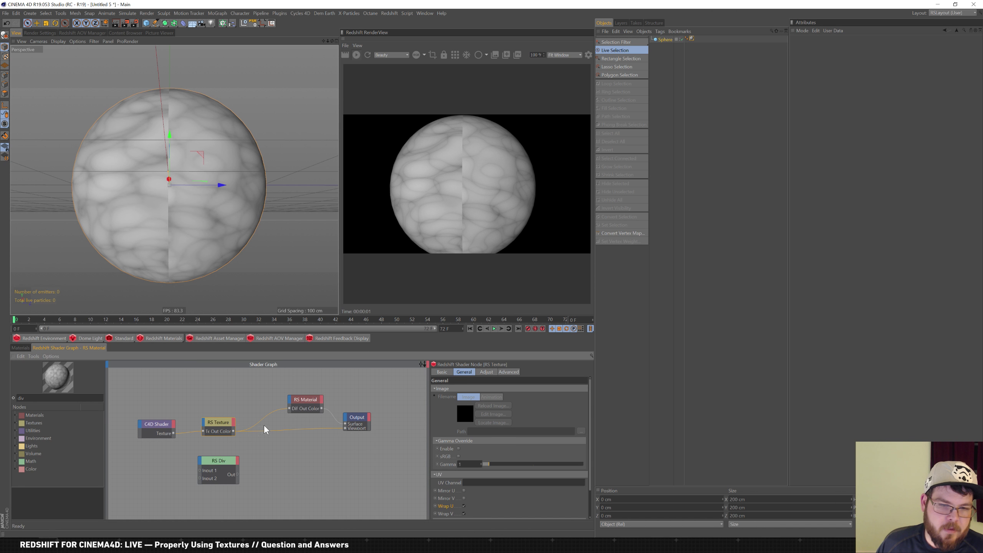
pyautogui.click(233, 467)
pyautogui.press('Delete')
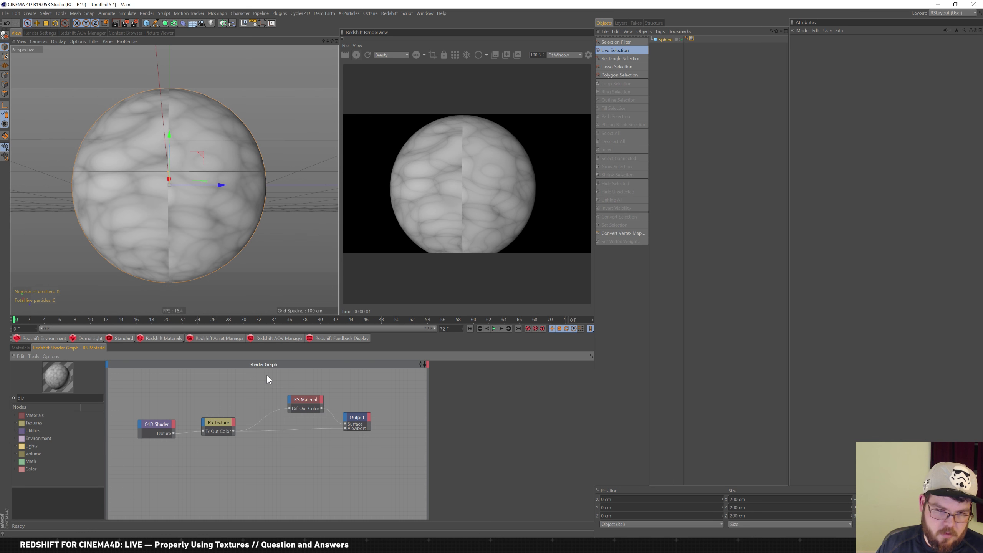
# Rearrange the RS Texture and RS Material nodes to tidy the shader graph
pyautogui.moveTo(232, 426); pyautogui.dragTo(206, 430)
pyautogui.moveTo(307, 406); pyautogui.dragTo(277, 402)
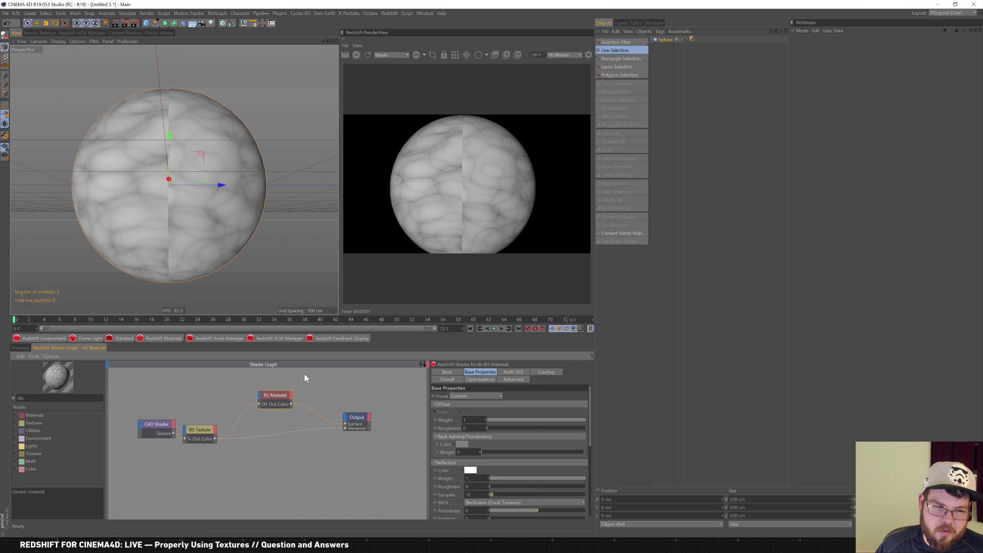
pyautogui.moveTo(200, 425); pyautogui.dragTo(211, 421)
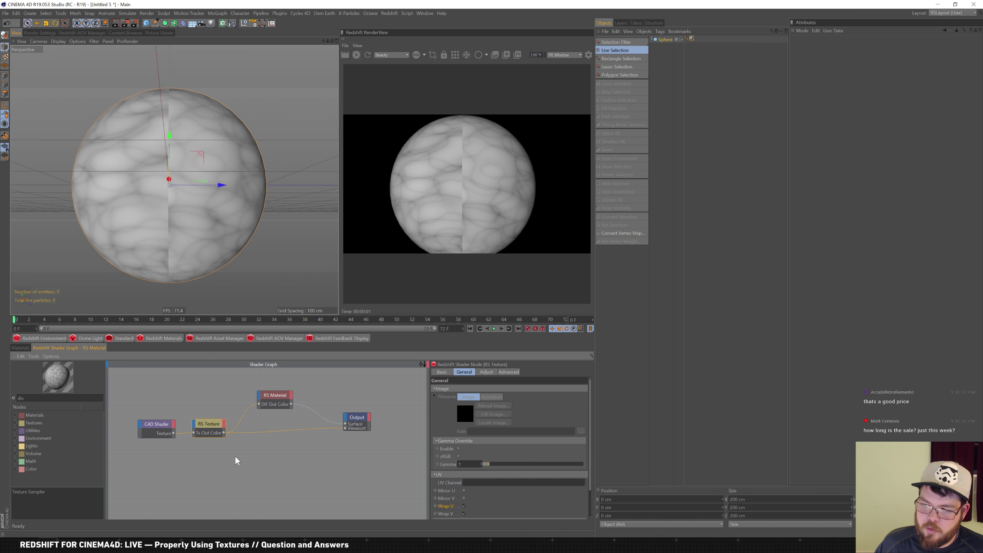
pyautogui.moveTo(146, 457); pyautogui.dragTo(257, 438)
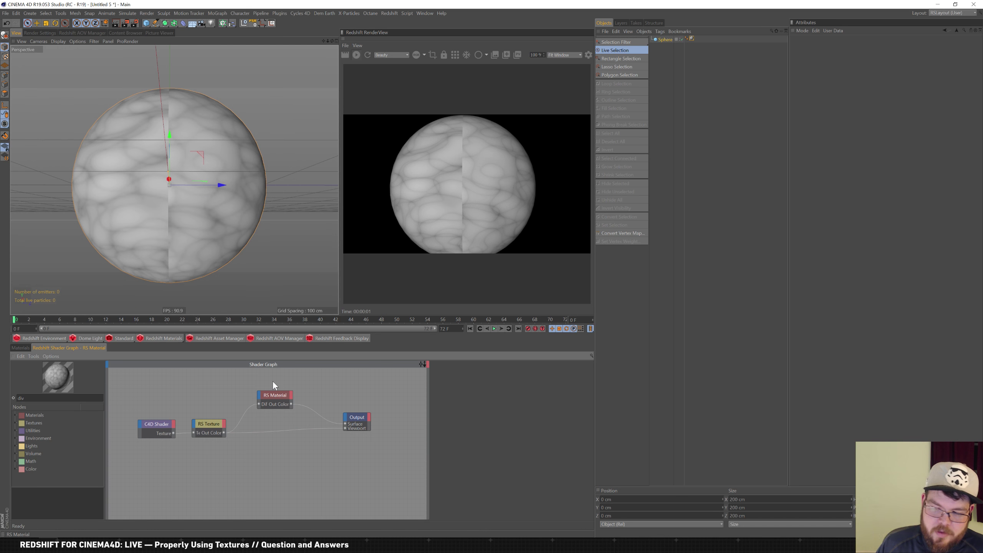
# Check the system clock, then look at the render view's display options
pyautogui.click(952, 545)
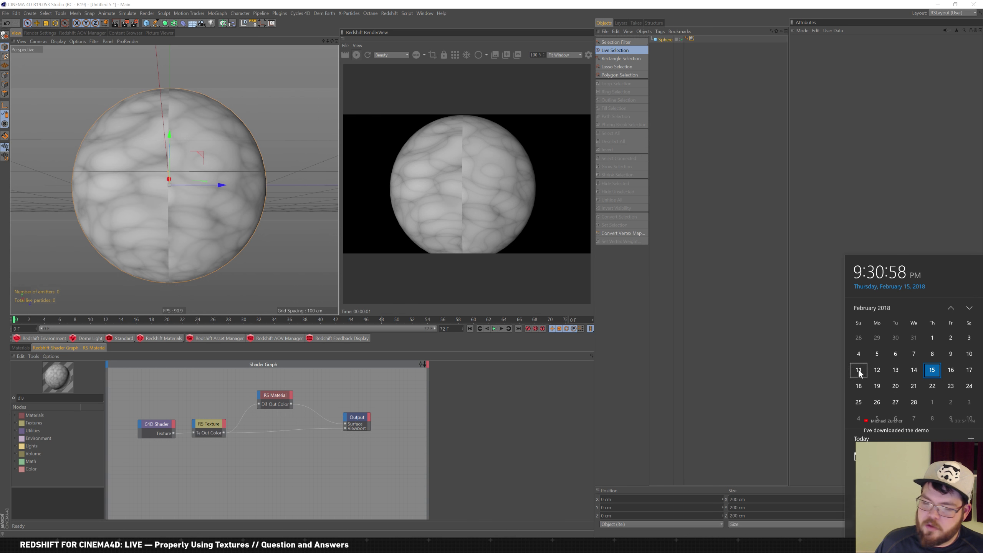
pyautogui.click(775, 393)
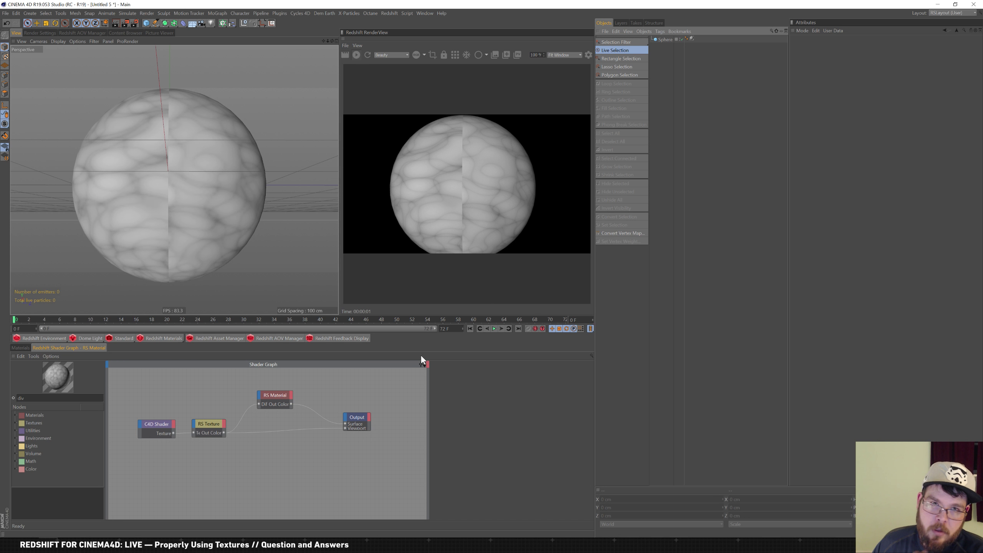
pyautogui.click(360, 46)
pyautogui.click(376, 38)
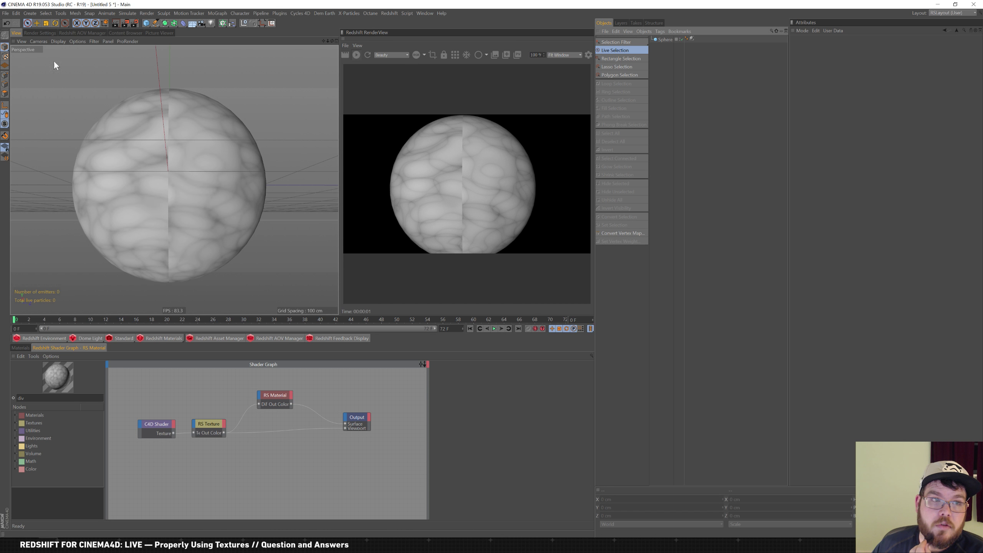
pyautogui.click(25, 12)
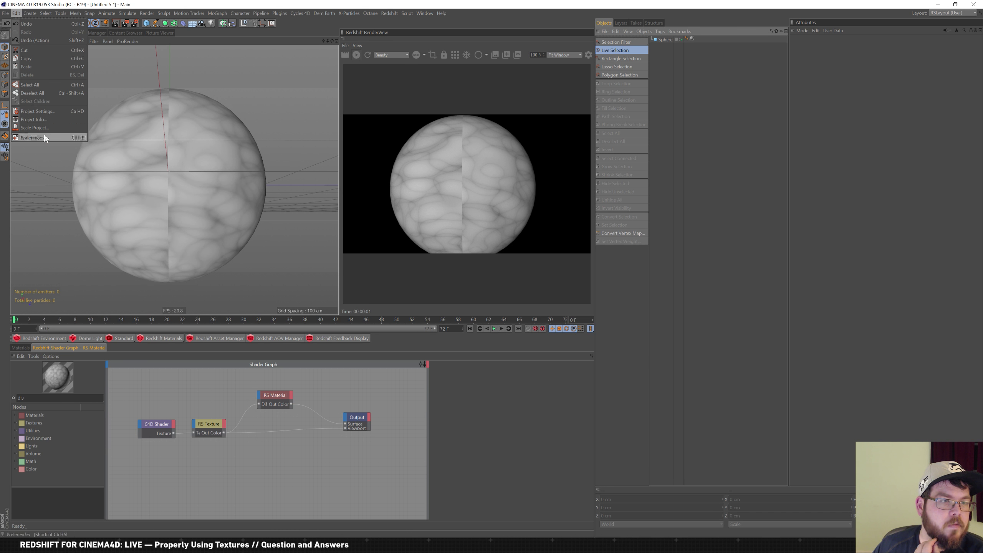
pyautogui.click(62, 138)
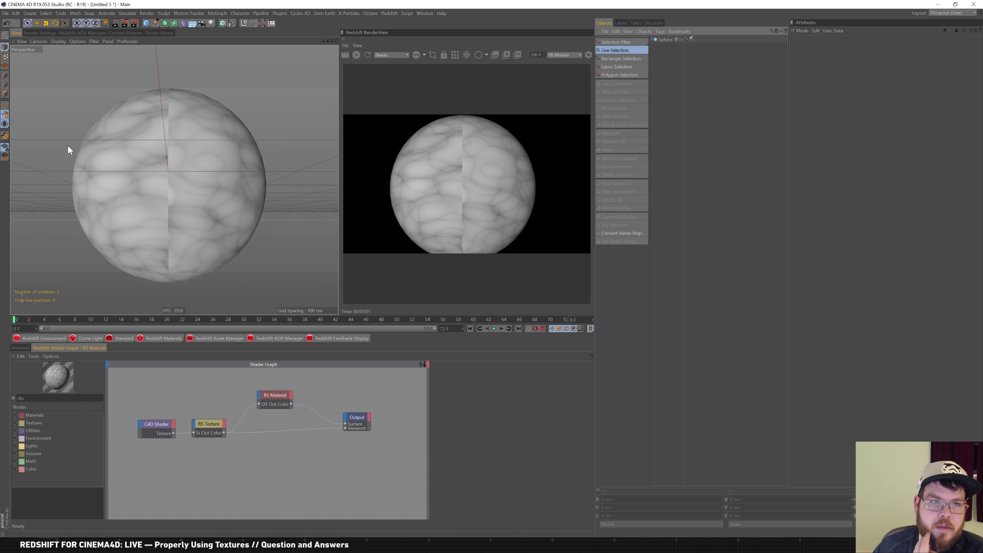
pyautogui.click(191, 191)
pyautogui.click(205, 215)
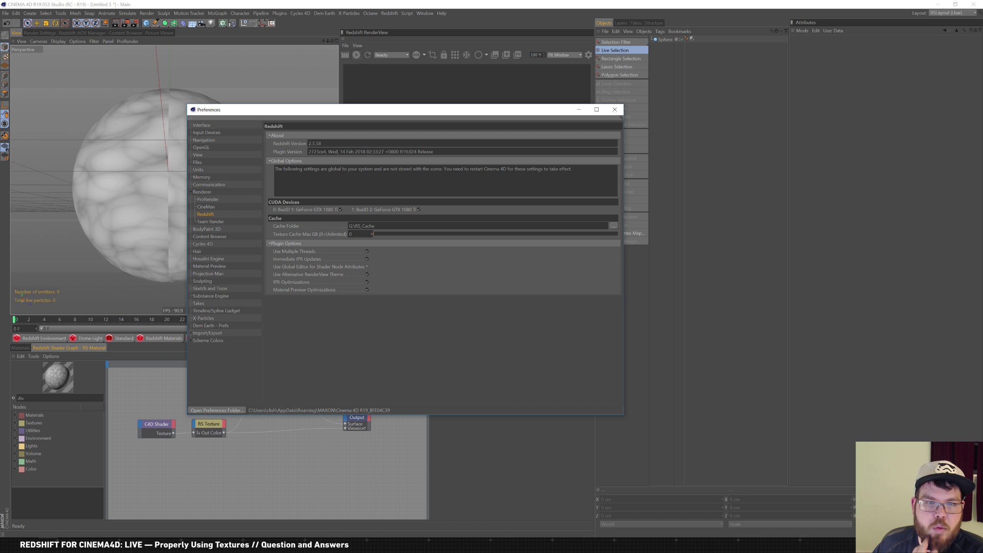
pyautogui.click(614, 109)
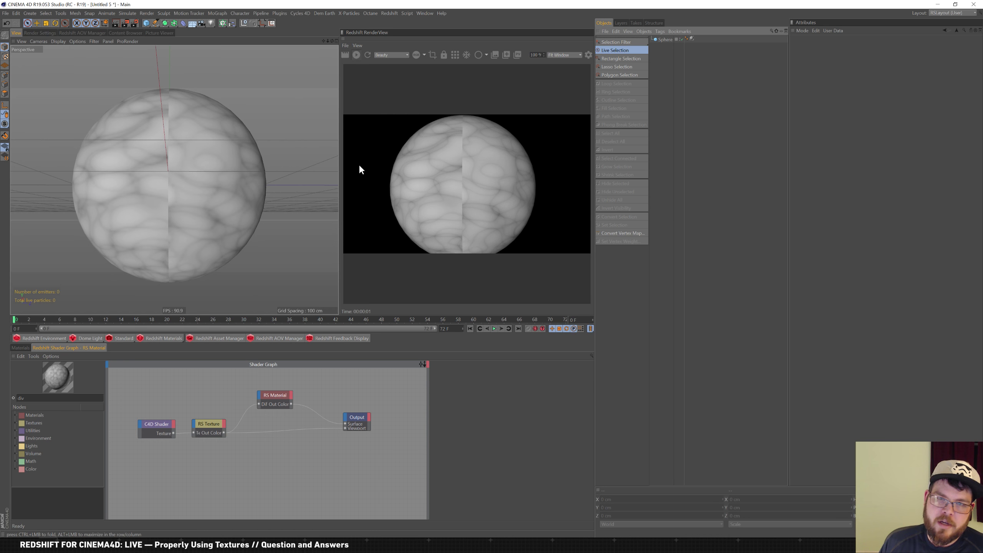
pyautogui.click(22, 348)
pyautogui.click(68, 347)
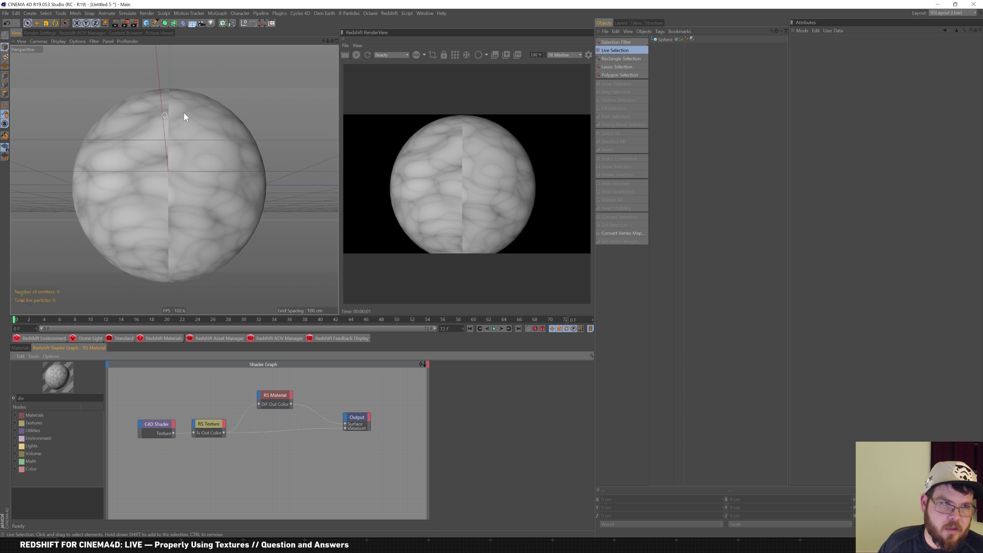
pyautogui.rightClick(276, 147)
pyautogui.click(259, 120)
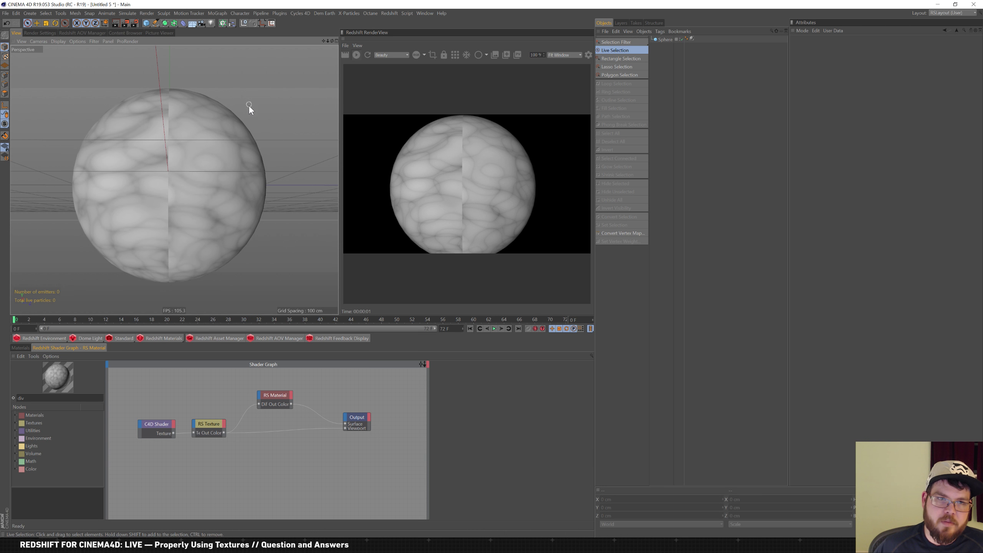
pyautogui.keyDown('alt'); pyautogui.moveTo(246, 89); pyautogui.dragTo(251, 149); pyautogui.keyUp('alt')
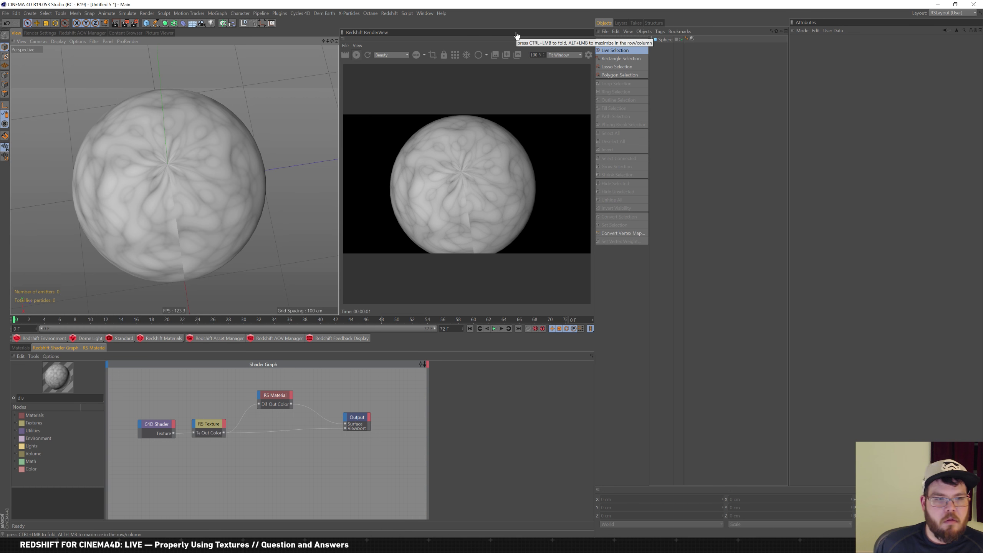
# Box-select the nodes in the shader graph
pyautogui.moveTo(138, 460); pyautogui.dragTo(379, 386)
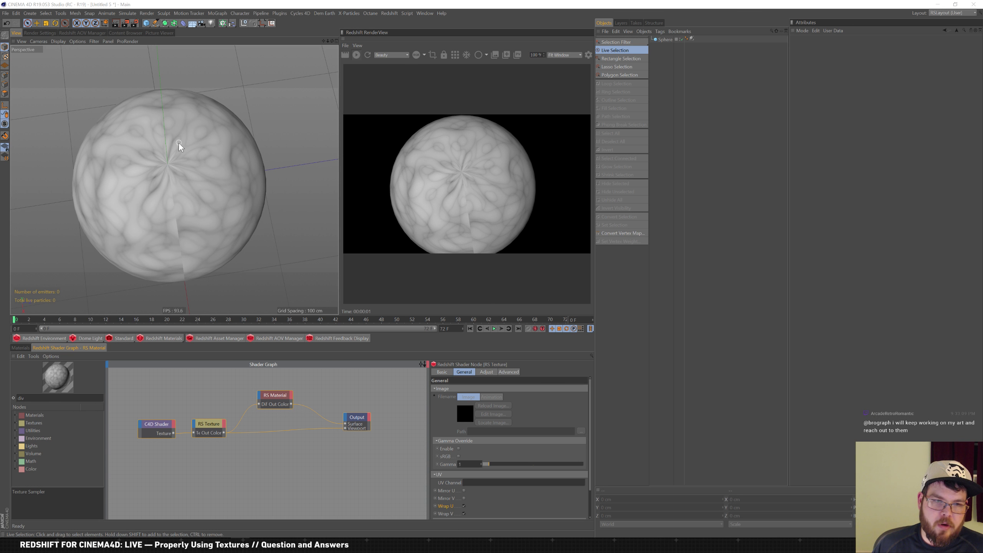
# Delete the Sphere object from the scene
pyautogui.click(28, 346)
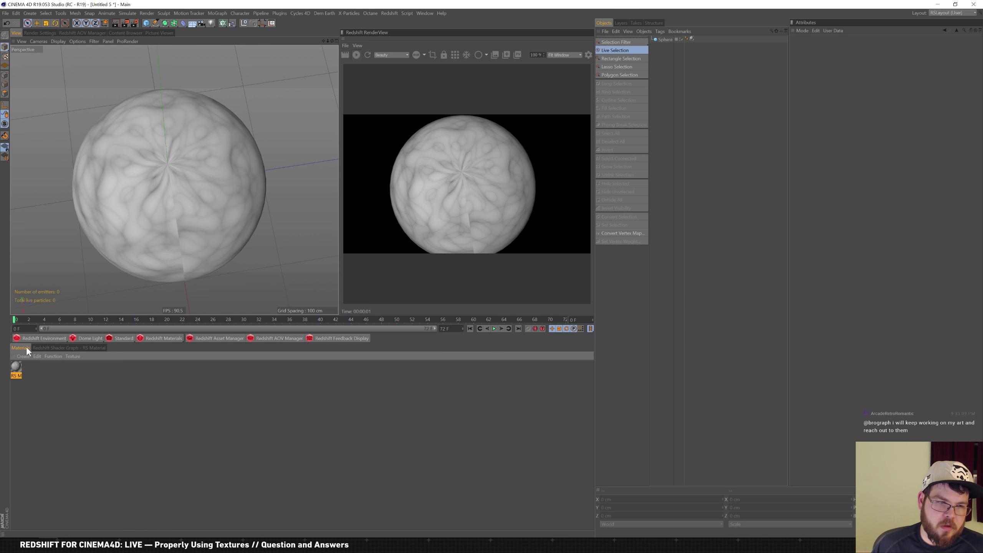
pyautogui.click(87, 347)
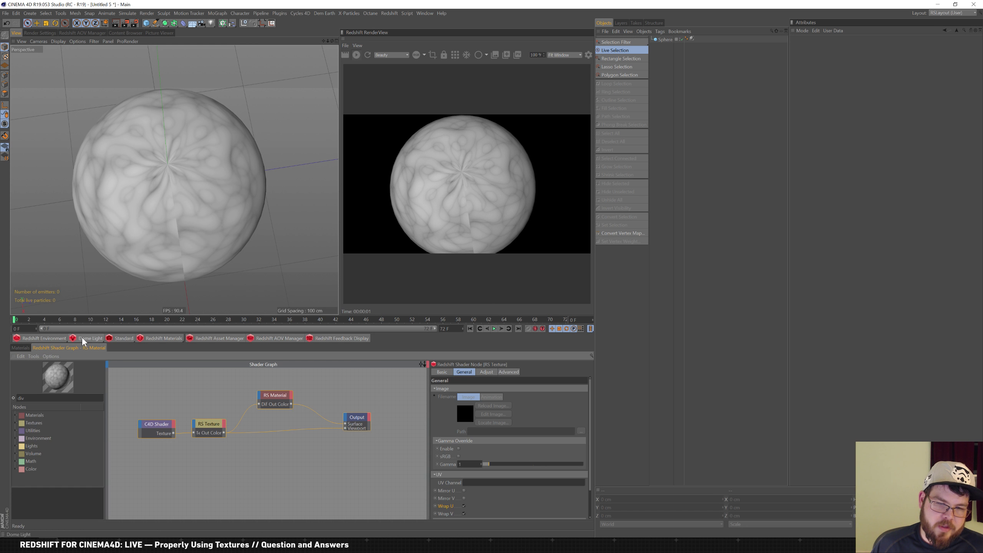
pyautogui.click(27, 348)
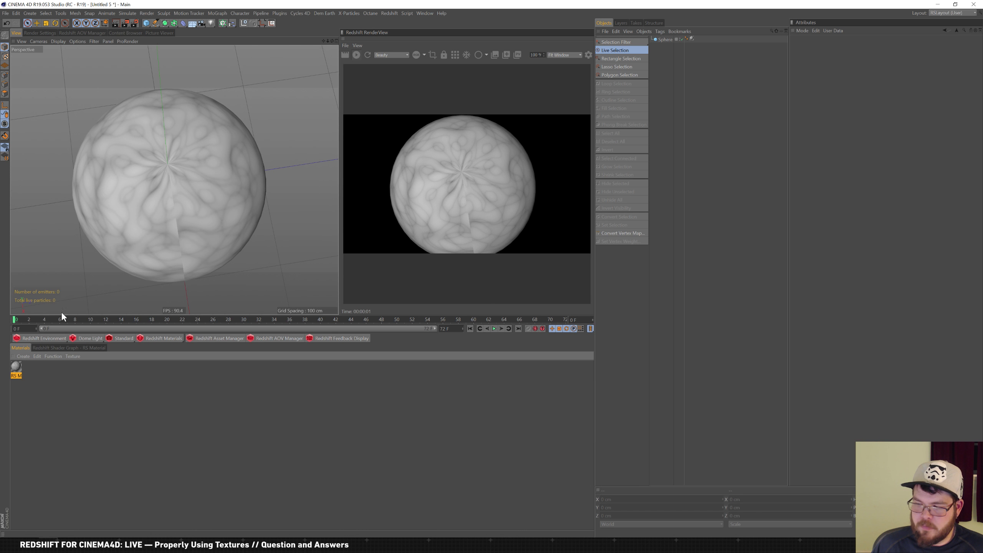
pyautogui.click(662, 40)
pyautogui.press('Delete')
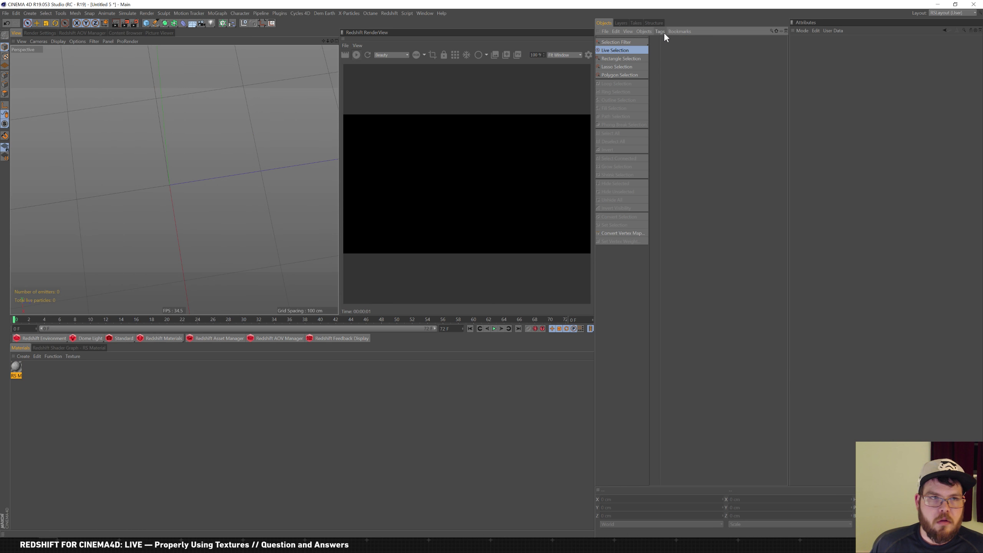
# Add a Disc primitive with 100 cm outer radius and frame it in the viewport
pyautogui.click(146, 23)
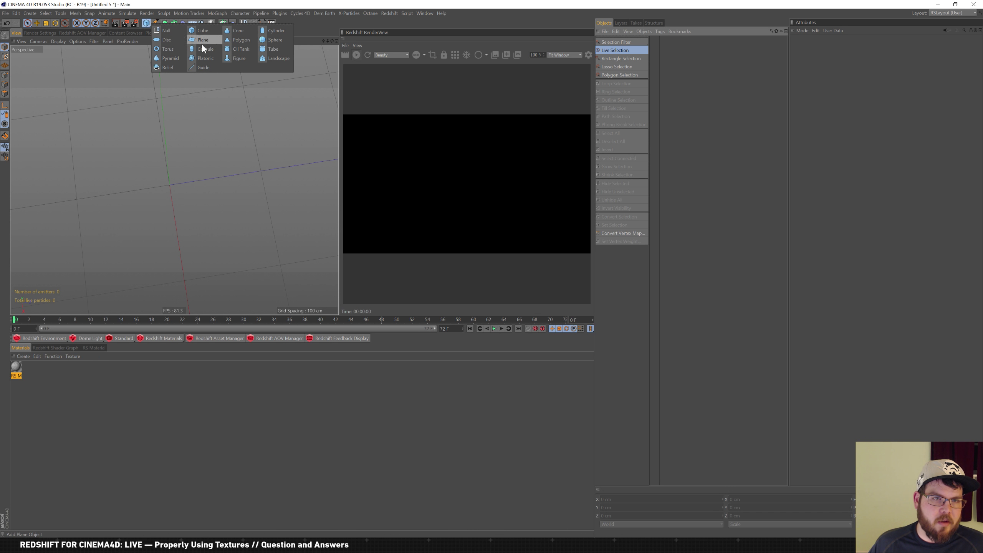
pyautogui.click(166, 39)
pyautogui.moveTo(134, 194)
pyautogui.keyDown('alt'); pyautogui.mouseDown(button='right')
pyautogui.moveTo(147, 190)
pyautogui.moveTo(135, 188)
pyautogui.mouseUp(button='right'); pyautogui.keyUp('alt')
pyautogui.keyDown('alt'); pyautogui.moveTo(136, 188); pyautogui.dragTo(169, 137); pyautogui.keyUp('alt')
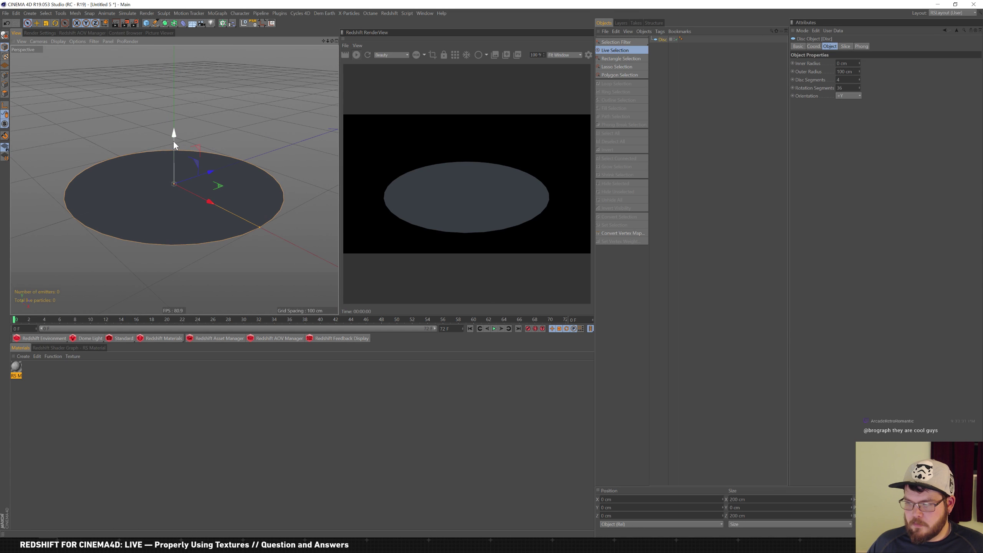
pyautogui.keyDown('alt'); pyautogui.moveTo(158, 161); pyautogui.dragTo(163, 196, button='right'); pyautogui.keyUp('alt')
pyautogui.keyDown('alt'); pyautogui.moveTo(162, 194); pyautogui.dragTo(144, 204, button='middle'); pyautogui.keyUp('alt')
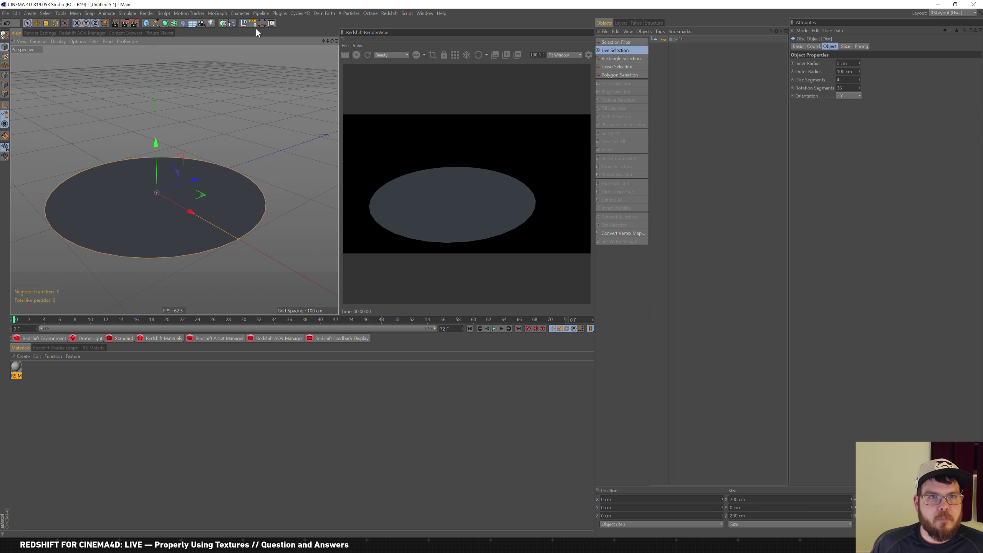
# Browse the animation commands without choosing any, then bring Chrome forward
pyautogui.click(102, 14)
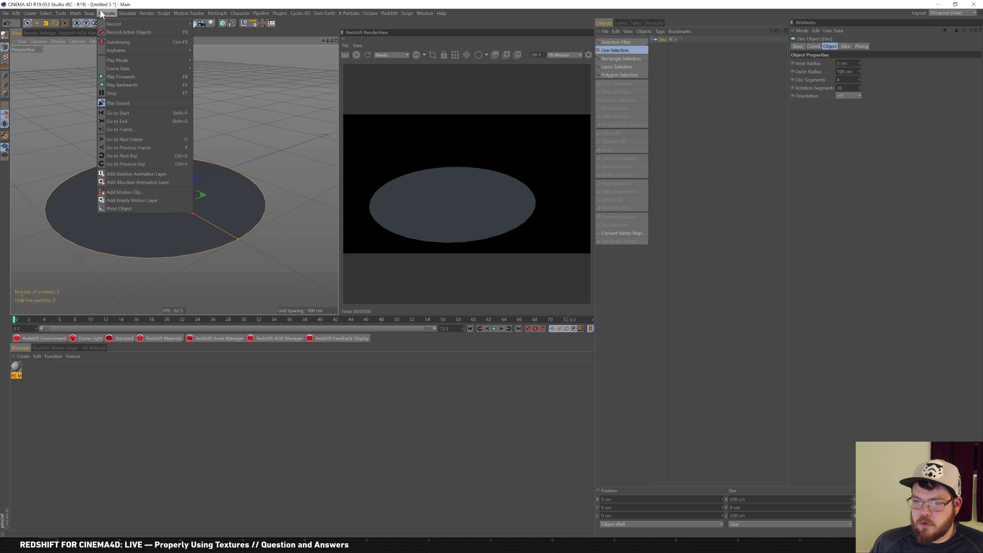
pyautogui.click(116, 4)
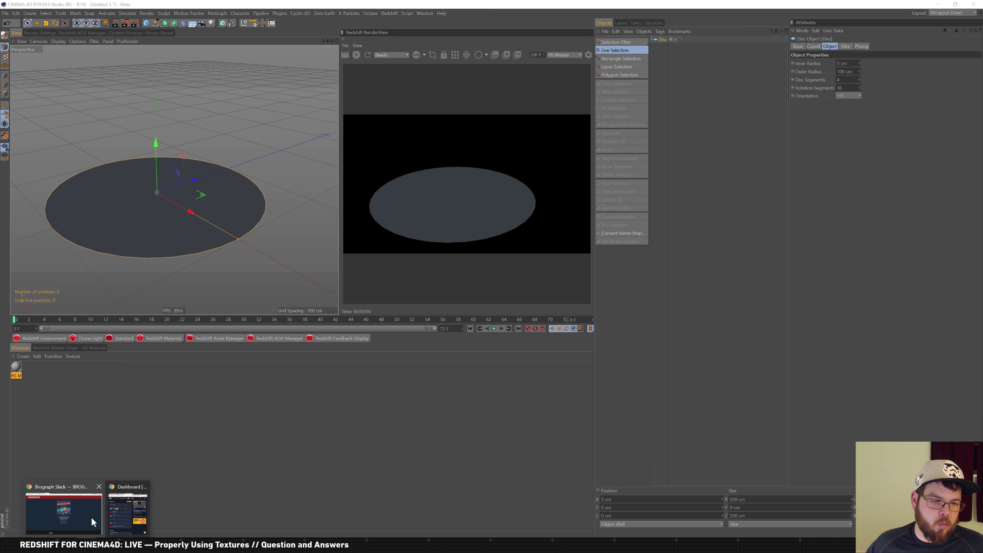
pyautogui.click(90, 517)
# Go to toolfarm.com, search for redshift and open the Redshift product page
pyautogui.doubleClick(365, 15)
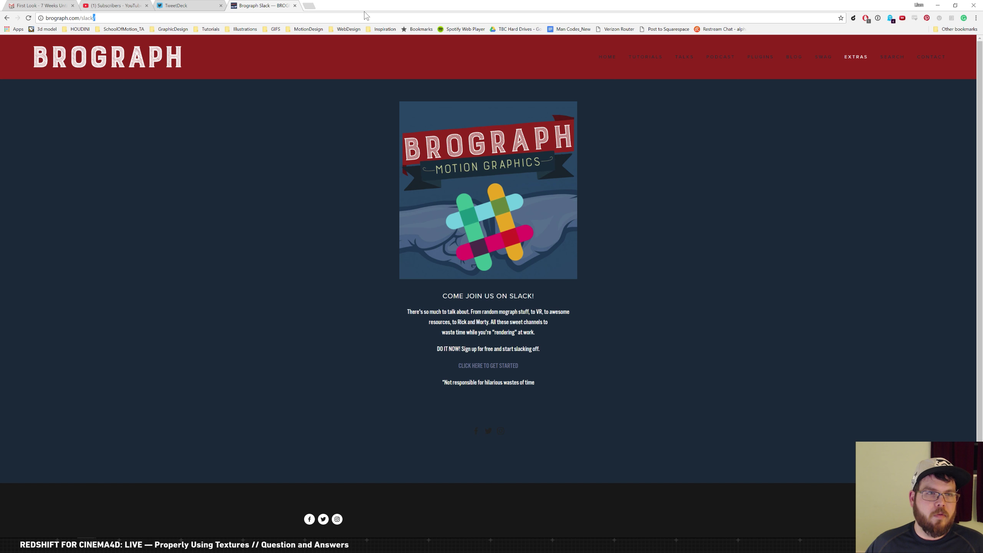
pyautogui.hotkey('ctrl', 'a')
pyautogui.write('toolfarm.com')
pyautogui.press('Return')
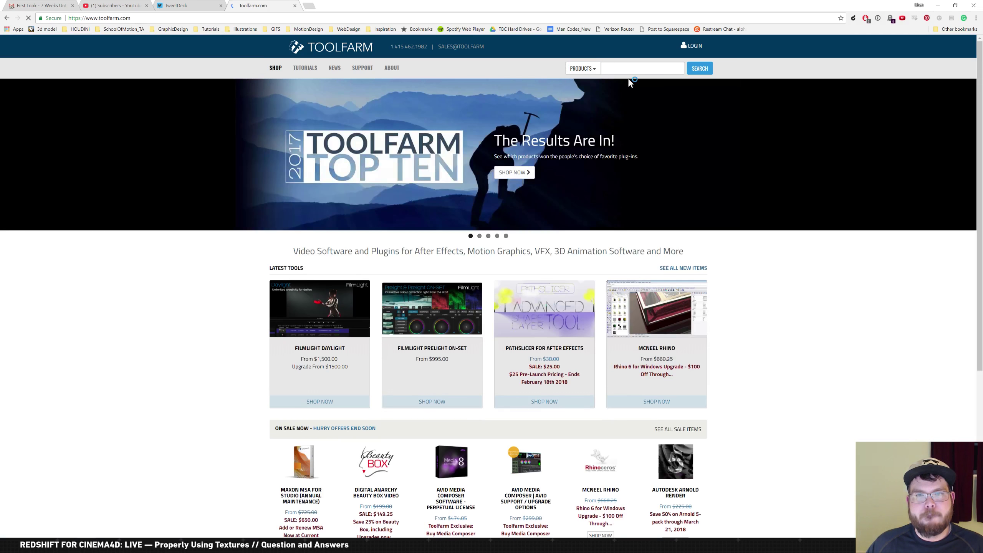
pyautogui.write('reds')
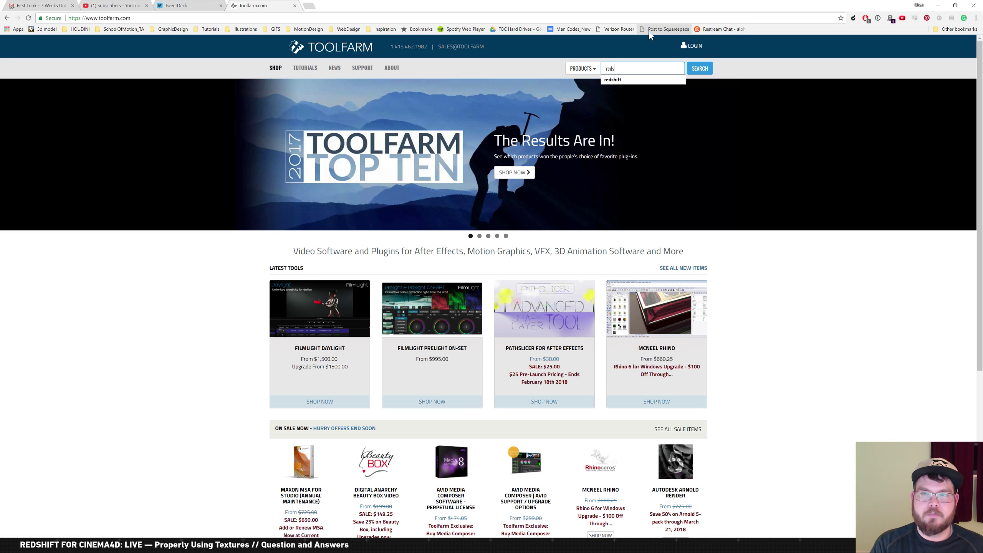
pyautogui.press('Down')
pyautogui.press('Return')
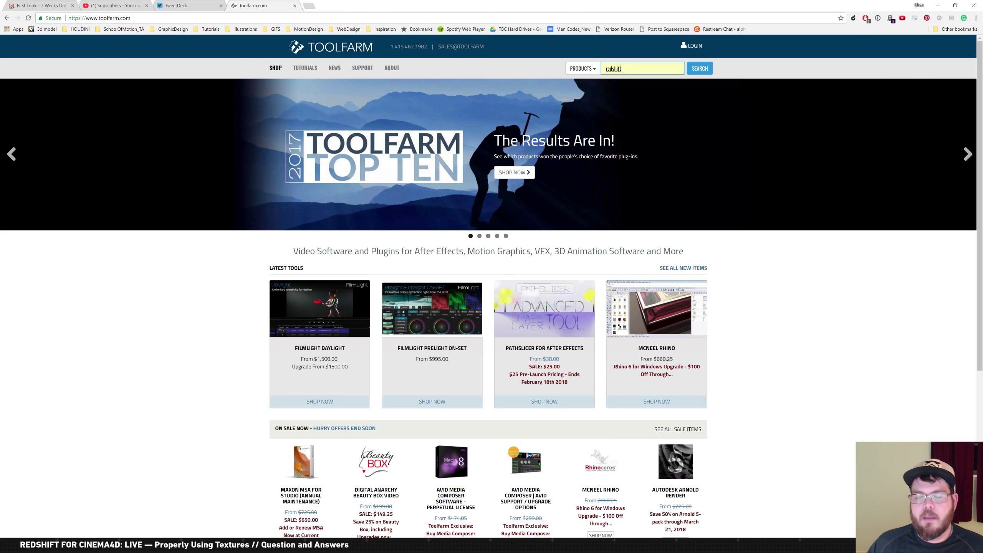
pyautogui.click(701, 70)
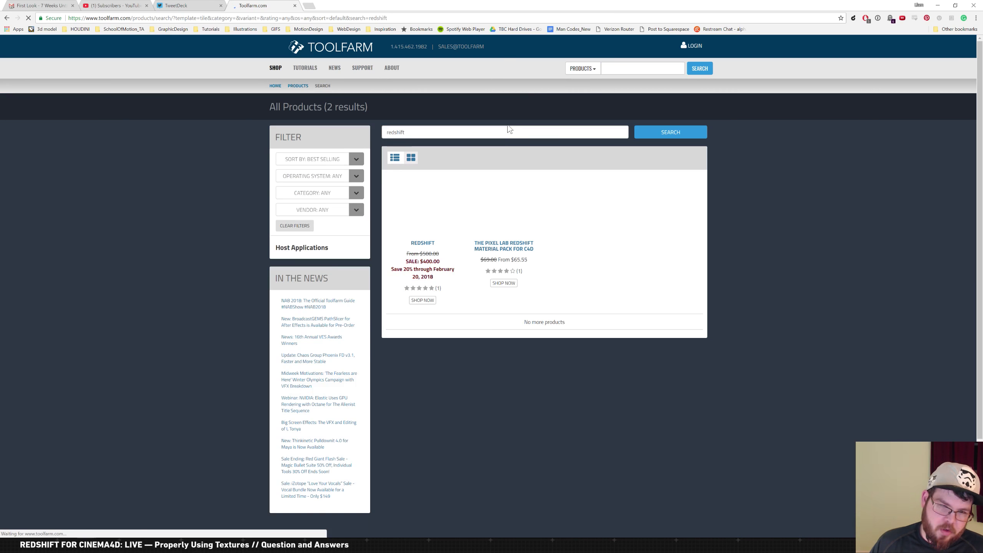
pyautogui.click(433, 211)
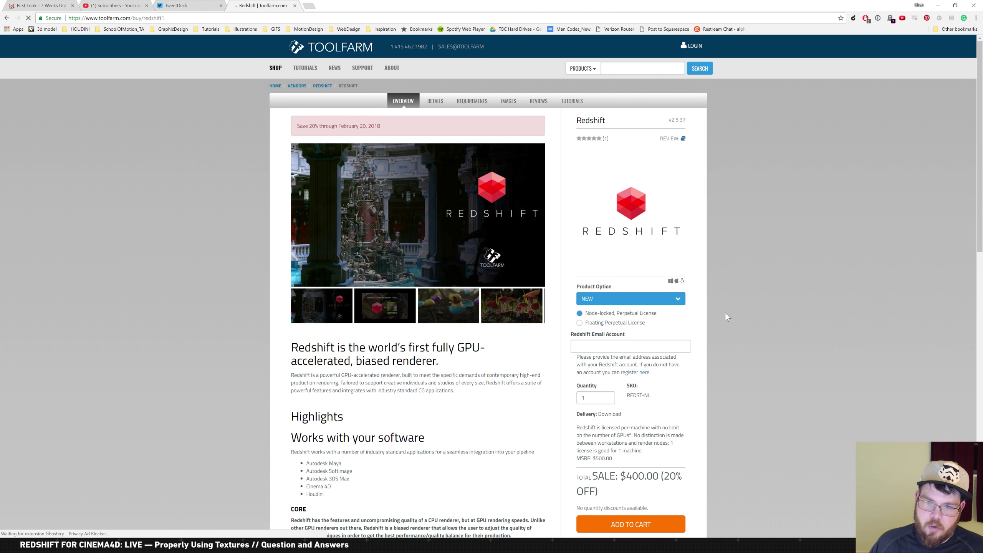
# Fill in the Redshift account e-mail field and add the $400 licence to the cart
pyautogui.scroll(-3, 726, 315)
pyautogui.click(674, 221)
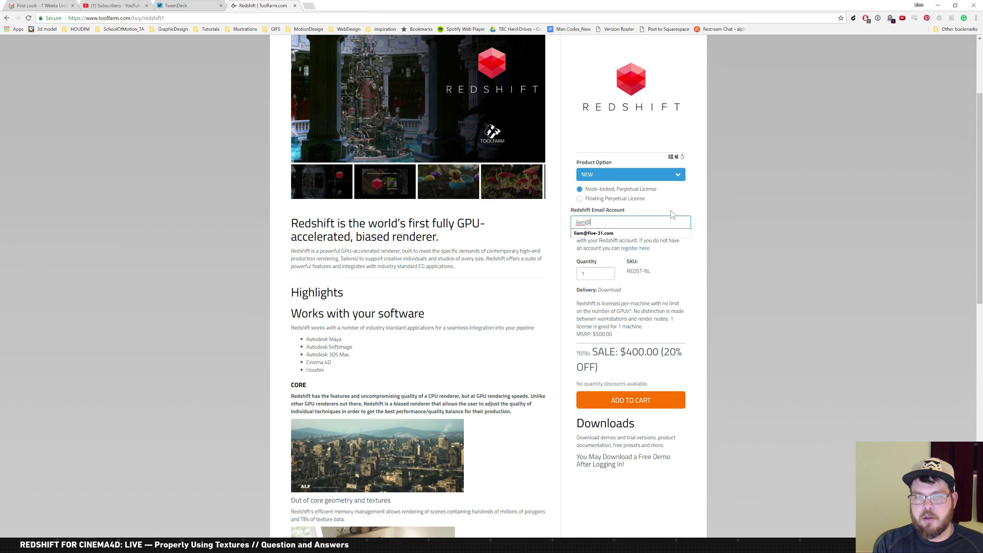
pyautogui.press('Down')
pyautogui.press('Return')
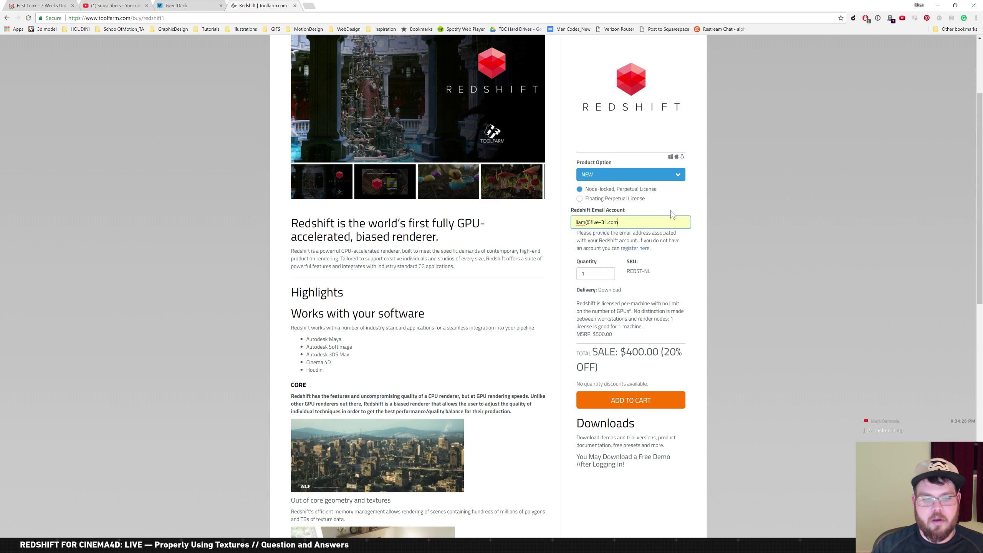
pyautogui.click(660, 396)
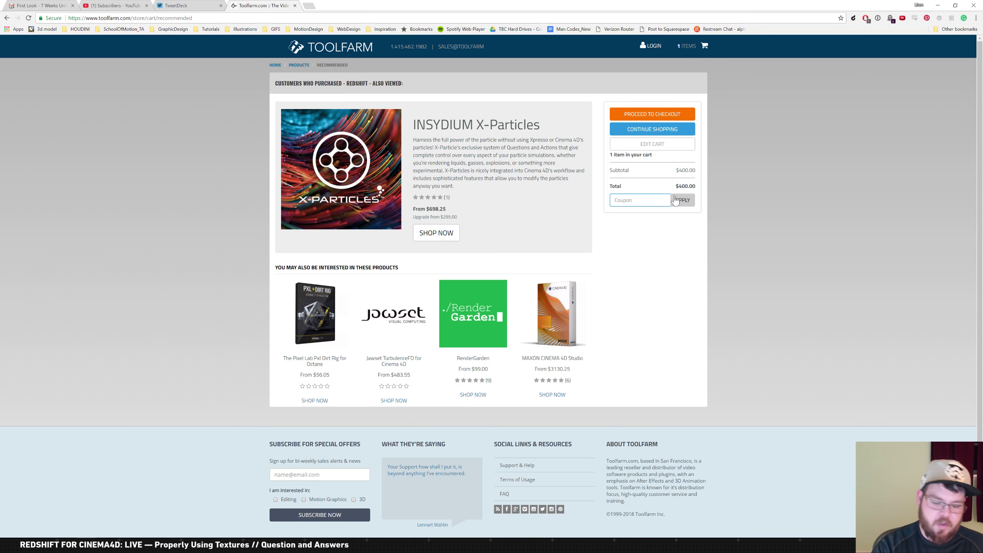
# Apply the HIGHFIVE coupon to the cart, then remove it
pyautogui.write('highfive')
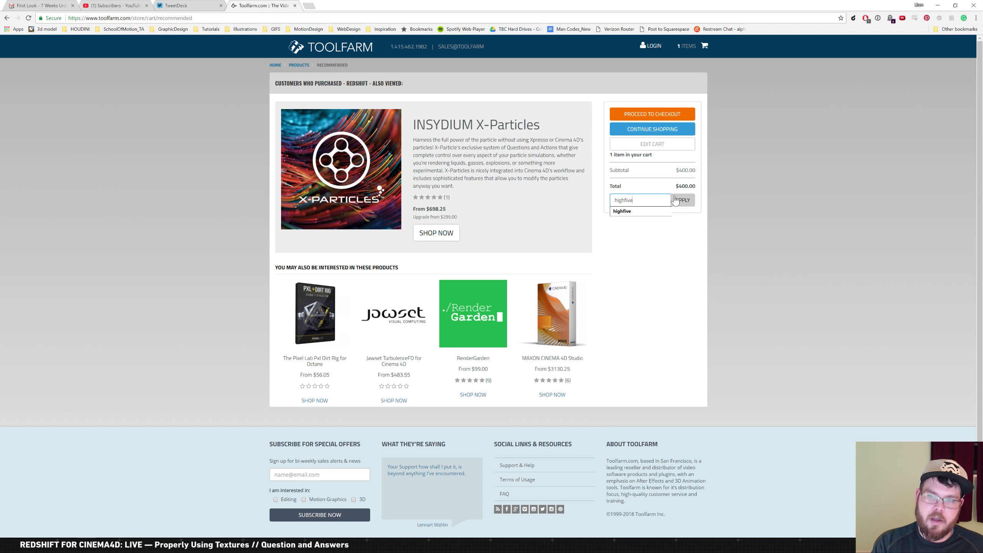
pyautogui.click(682, 200)
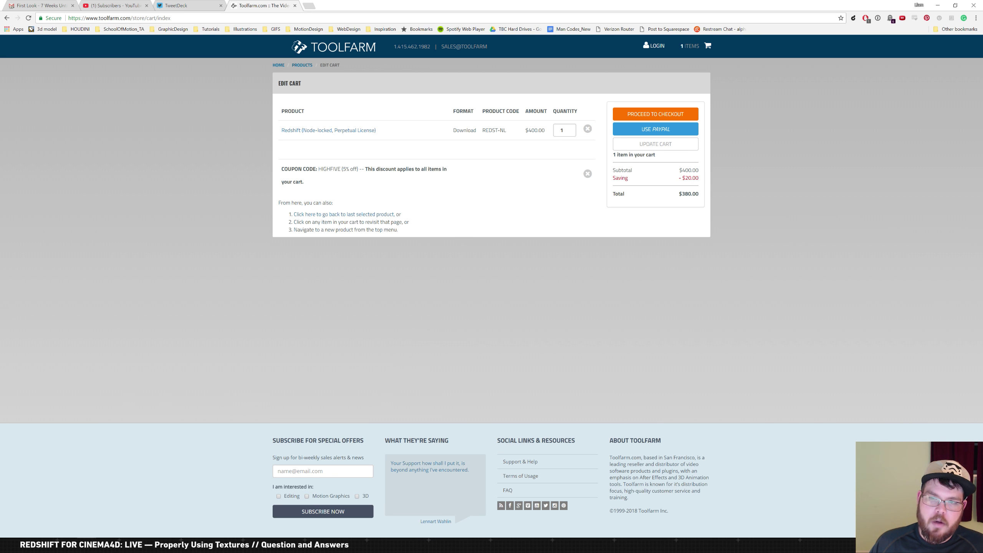
pyautogui.click(588, 174)
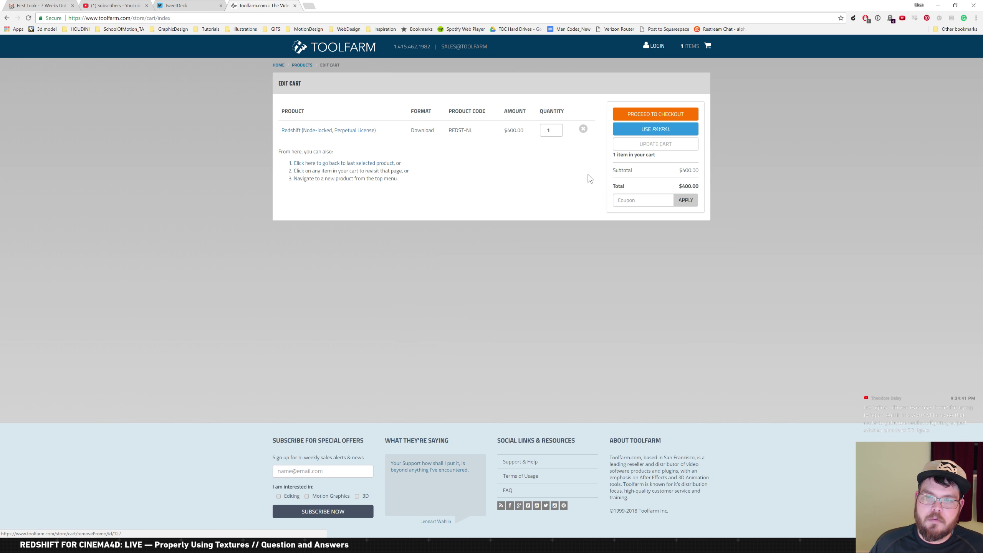
# Apply and remove the greenscreen coupon, then return to Cinema 4D
pyautogui.click(638, 195)
pyautogui.write('greenscr')
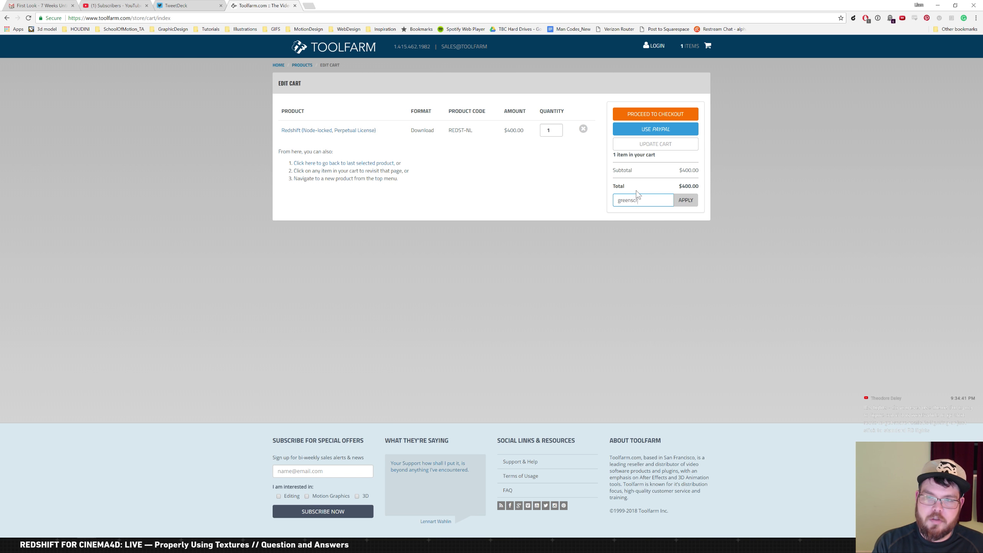
pyautogui.write('een')
pyautogui.press('Return')
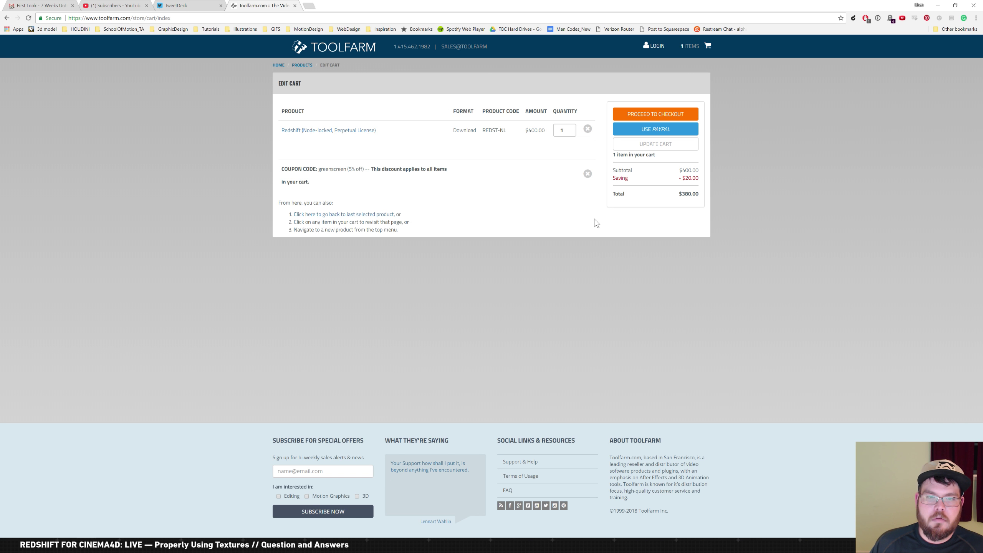
pyautogui.click(587, 174)
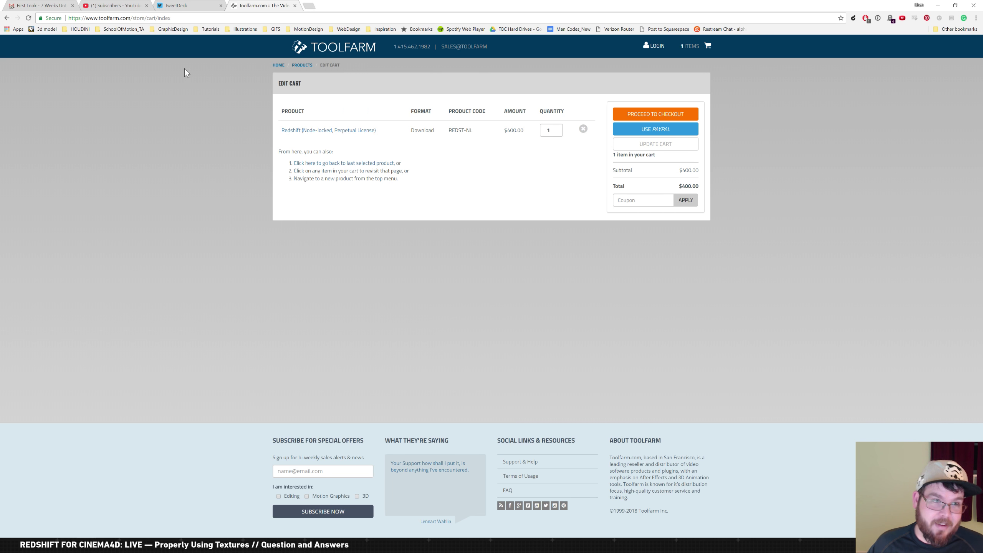
pyautogui.hotkey('alt', 'Tab')
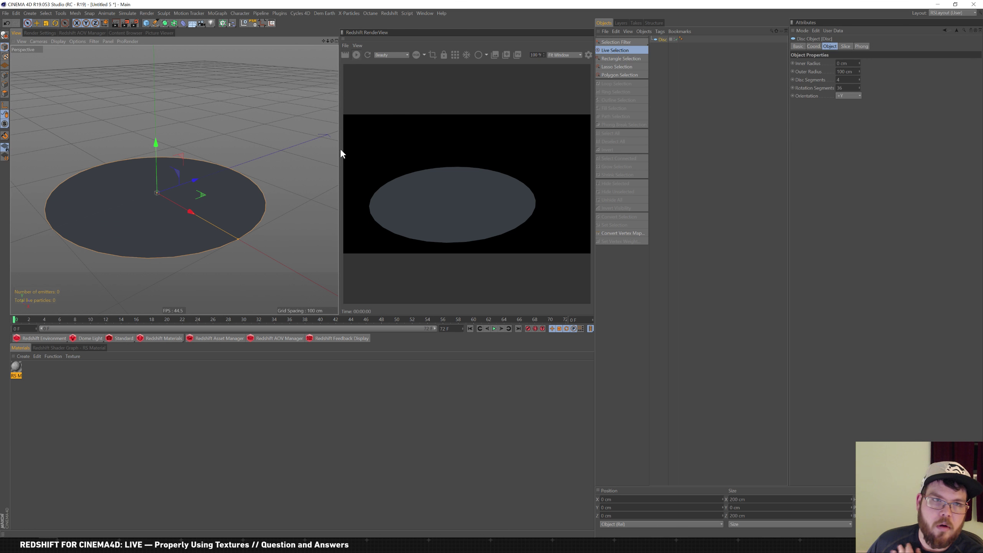
pyautogui.click(133, 338)
# Add an RS IES Light and load Umbrella.IES from 02_3D > IES > Umbrella.rma
pyautogui.click(95, 337)
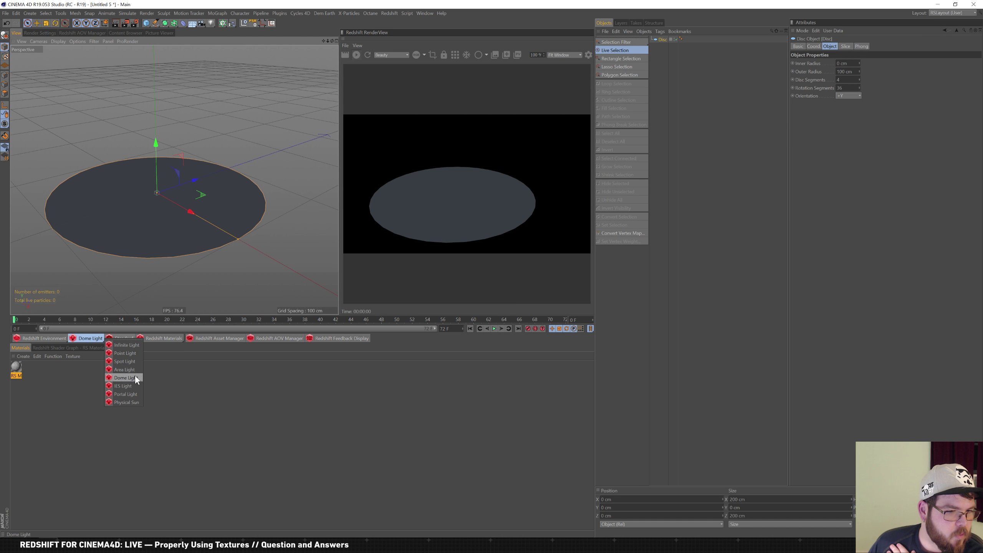
pyautogui.click(132, 385)
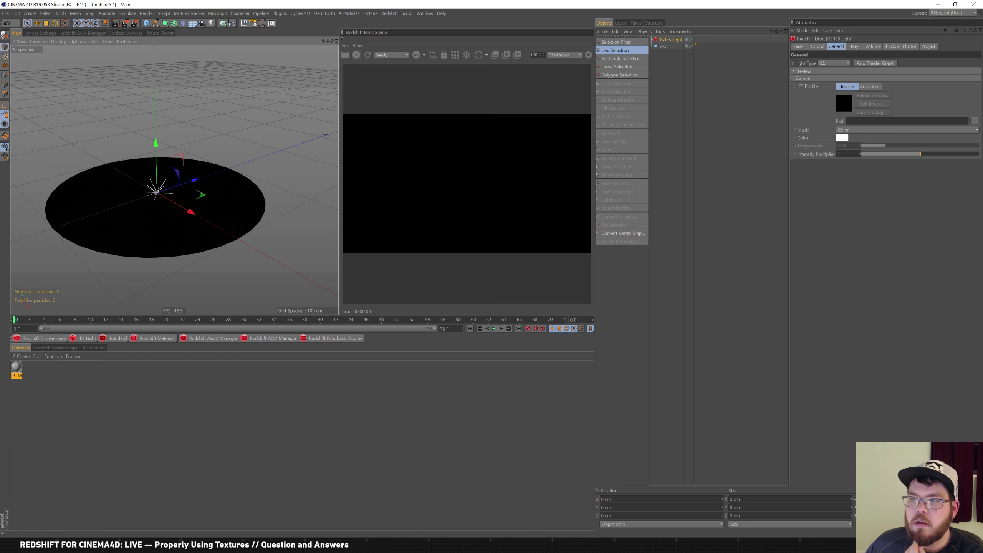
pyautogui.click(975, 121)
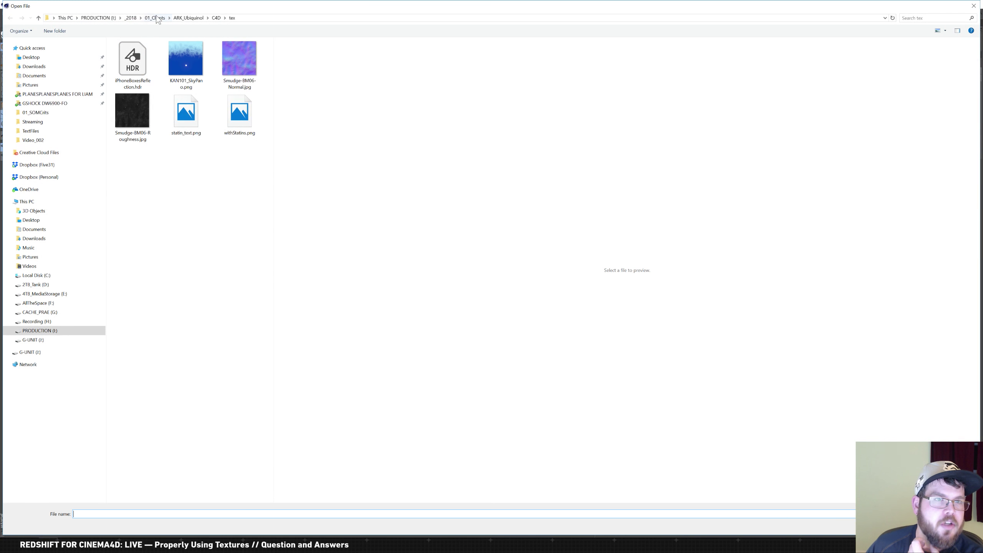
pyautogui.click(55, 295)
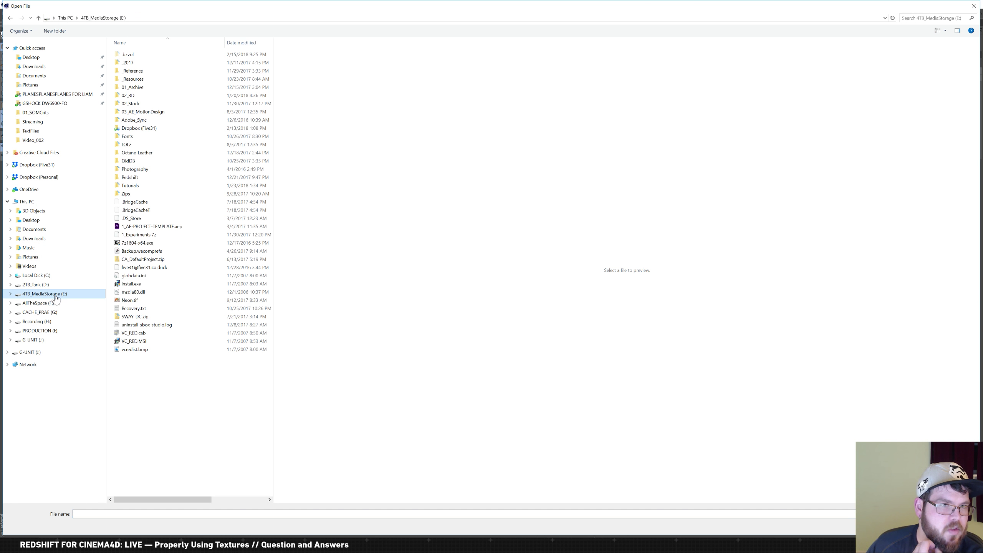
pyautogui.doubleClick(131, 96)
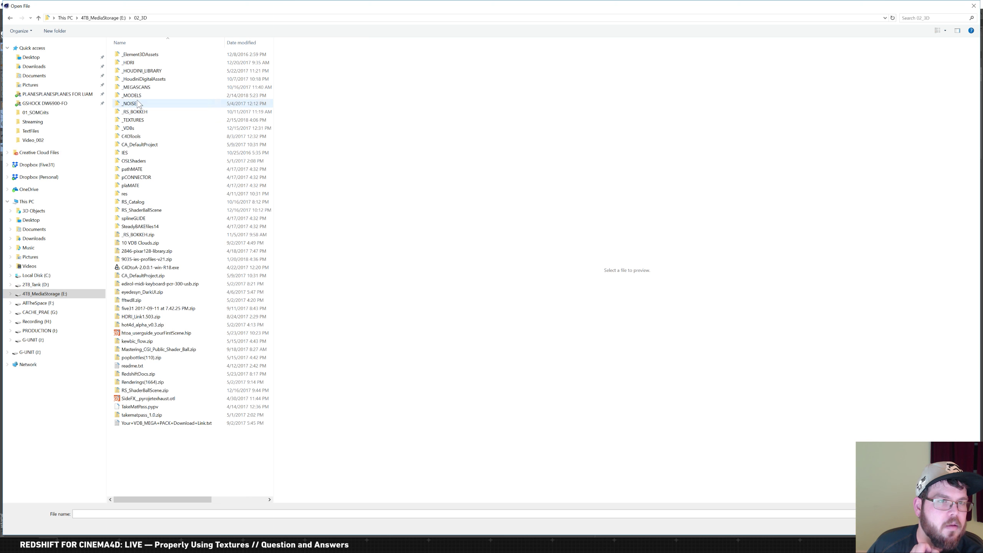
pyautogui.doubleClick(130, 153)
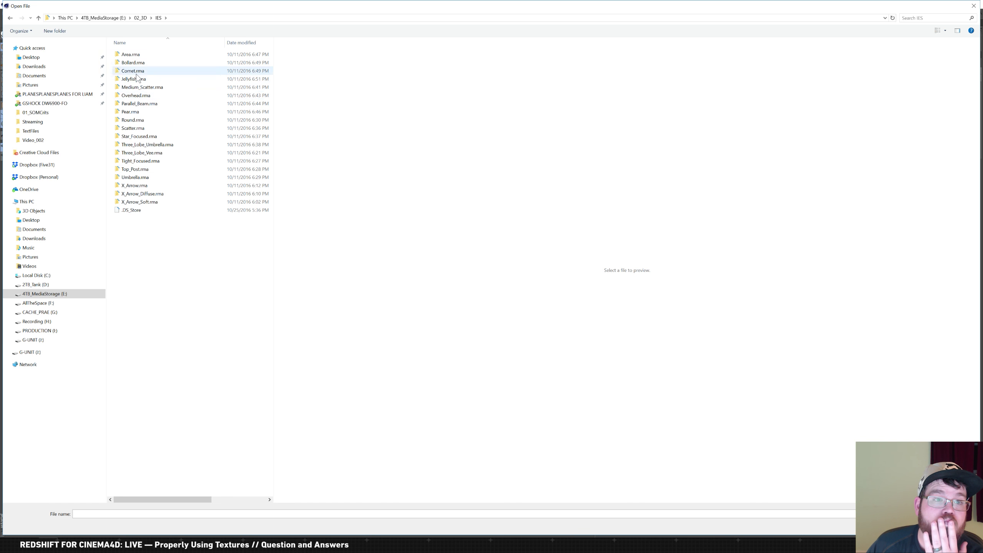
pyautogui.click(140, 176)
pyautogui.doubleClick(137, 179)
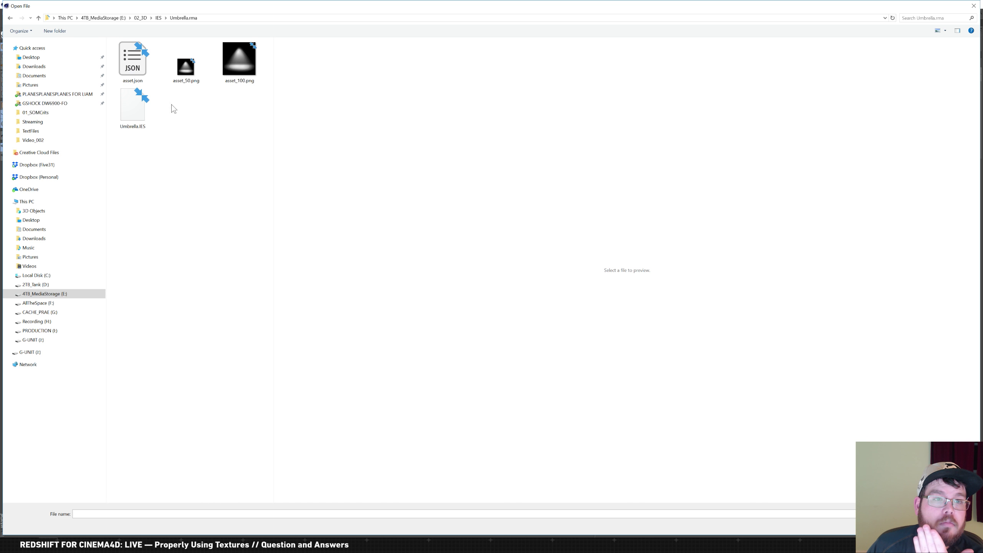
pyautogui.doubleClick(141, 114)
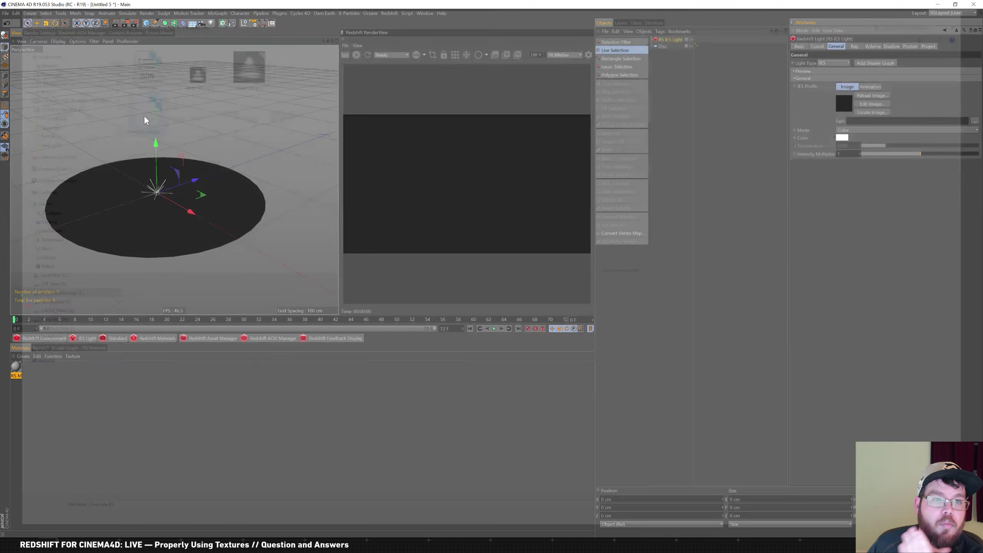
# Lift the IES light to about 90 cm above the disc
pyautogui.moveTo(157, 146); pyautogui.dragTo(164, 111)
pyautogui.press('r')
pyautogui.press('e')
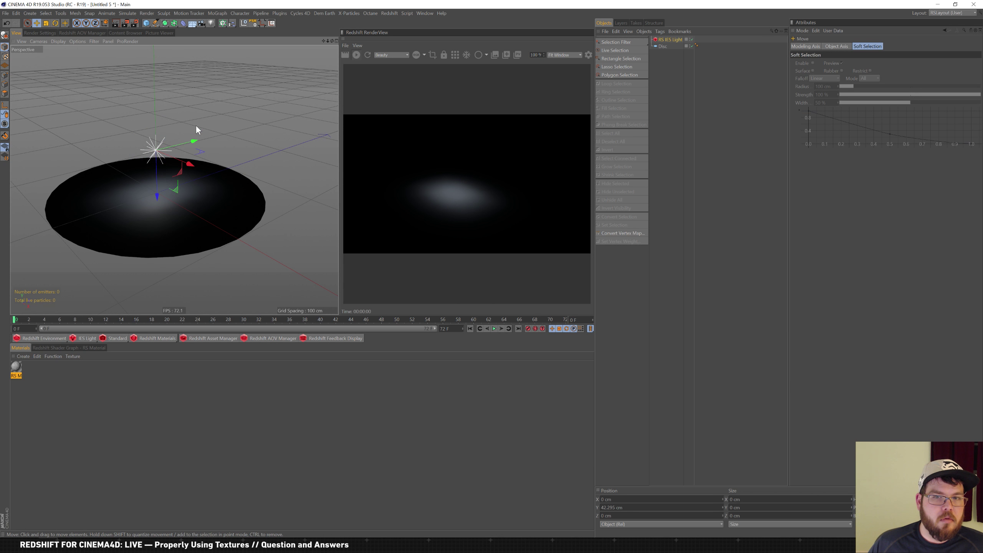
pyautogui.moveTo(157, 205); pyautogui.dragTo(160, 146)
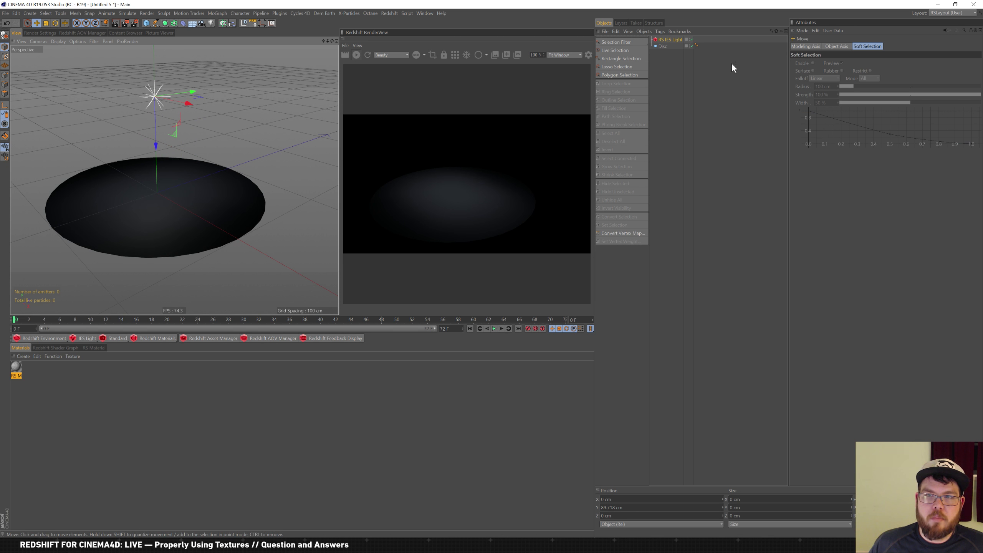
# Raise the intensity multiplier to 1.817, shift the light along X, and browse for another profile
pyautogui.click(673, 40)
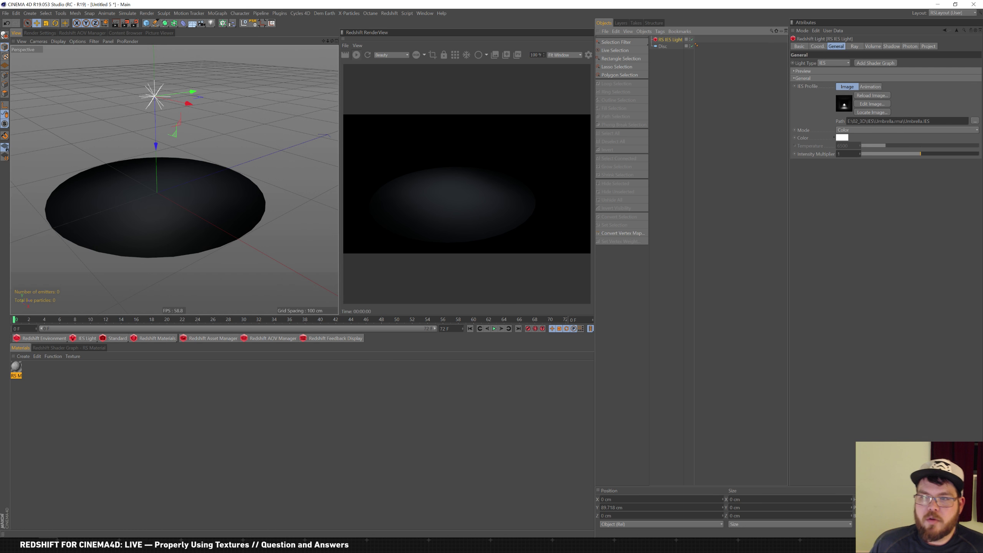
pyautogui.moveTo(927, 154); pyautogui.dragTo(970, 153)
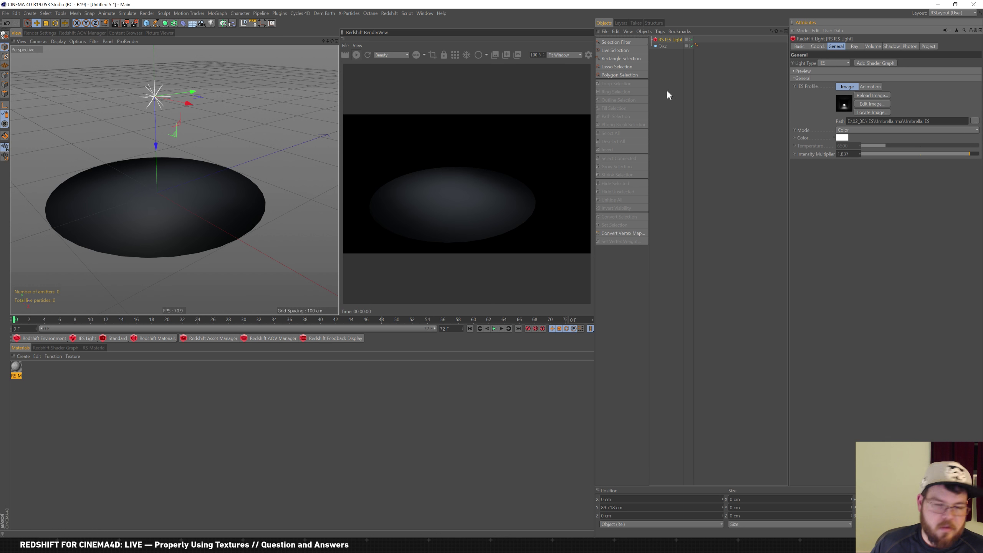
pyautogui.moveTo(186, 102); pyautogui.dragTo(183, 142)
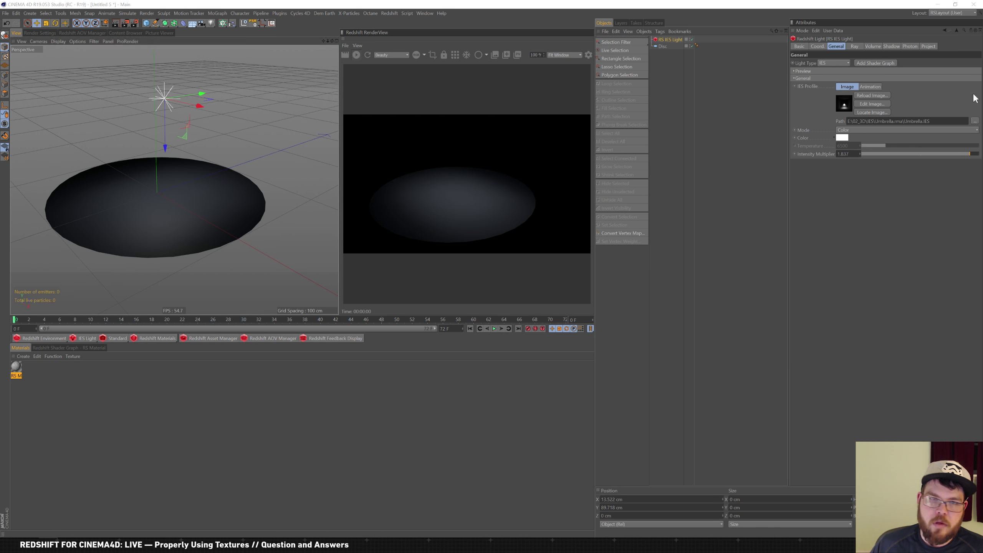
pyautogui.click(974, 120)
# Load the StarFocused.IES profile from the Star_Focused.rma folder
pyautogui.click(158, 18)
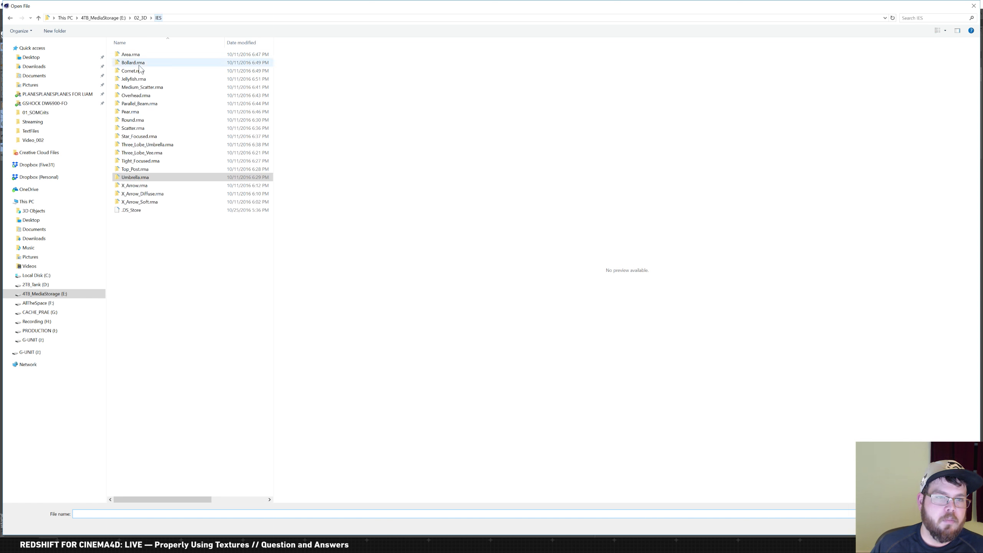
pyautogui.click(134, 130)
pyautogui.doubleClick(134, 136)
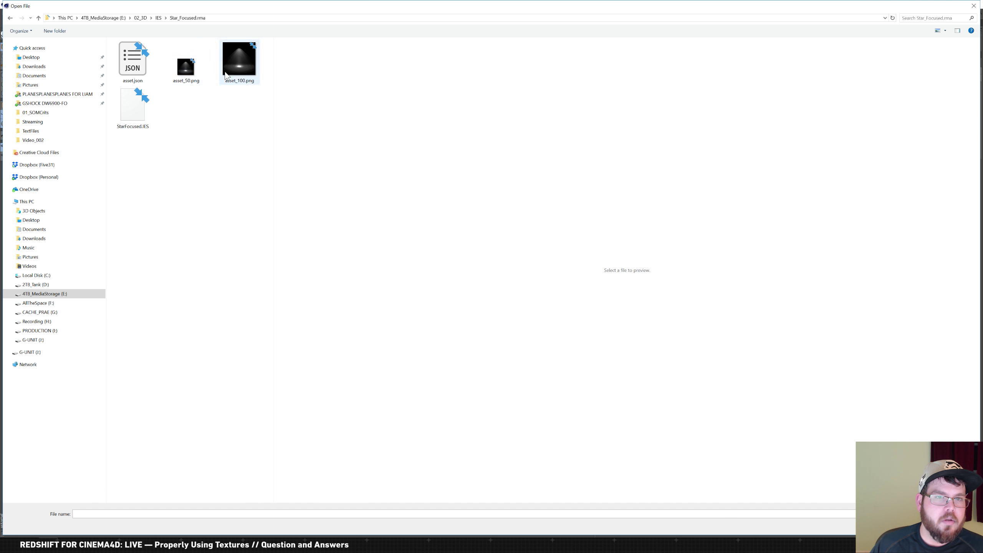
pyautogui.doubleClick(138, 108)
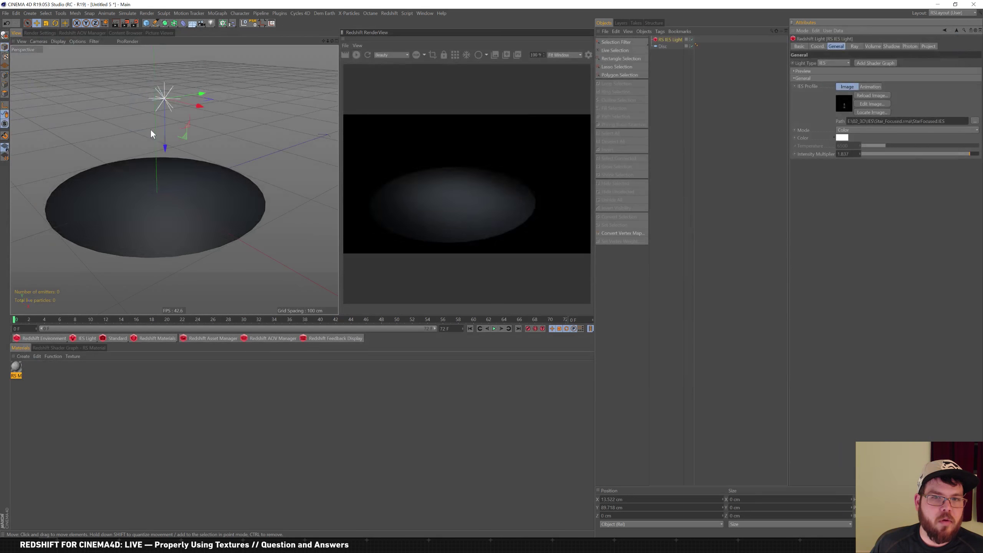
# Place the light about 40 cm above the disc with intensity multiplier 50
pyautogui.moveTo(161, 151)
pyautogui.mouseDown()
pyautogui.moveTo(177, 217)
pyautogui.moveTo(173, 151)
pyautogui.mouseUp()
pyautogui.moveTo(971, 154)
pyautogui.mouseDown()
pyautogui.moveTo(962, 149)
pyautogui.moveTo(982, 151)
pyautogui.mouseUp()
pyautogui.moveTo(846, 154); pyautogui.dragTo(704, 88)
pyautogui.write('50')
pyautogui.press('Return')
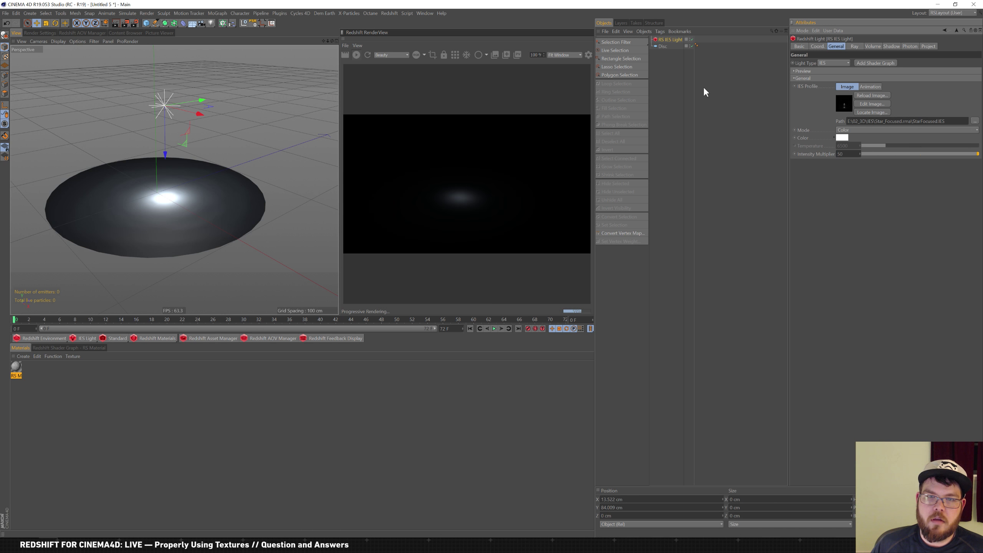
pyautogui.moveTo(166, 152); pyautogui.dragTo(165, 204)
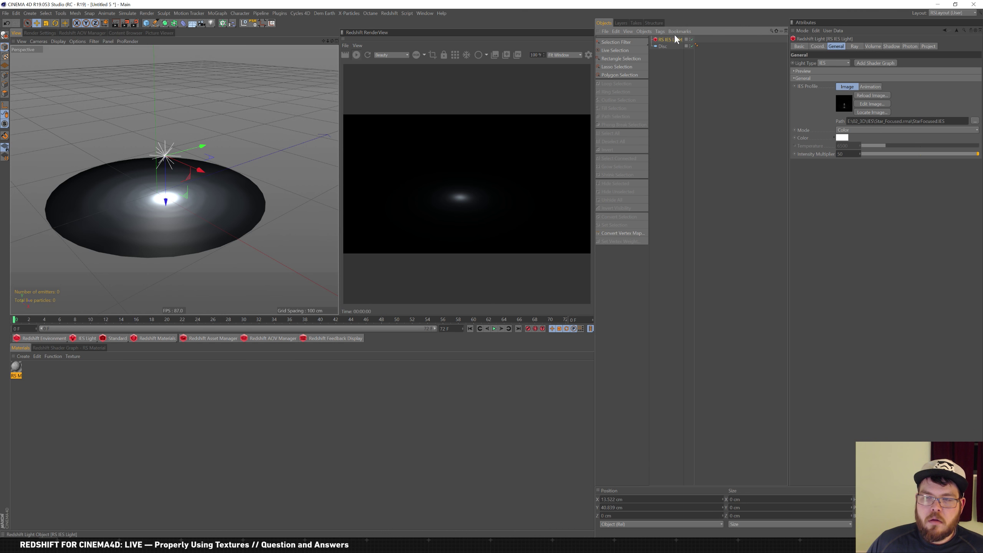
# Load the Pear.ies profile into the IES light
pyautogui.click(975, 121)
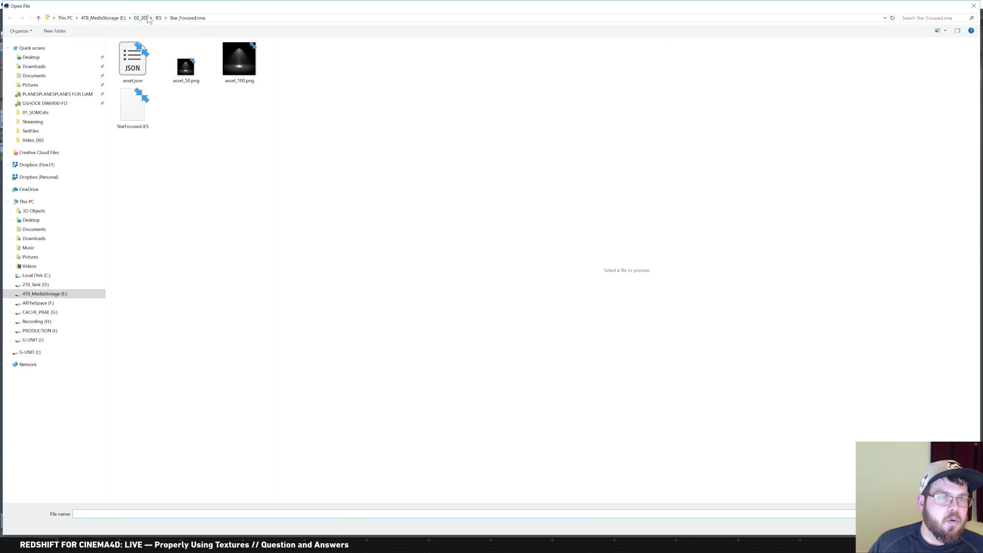
pyautogui.click(159, 18)
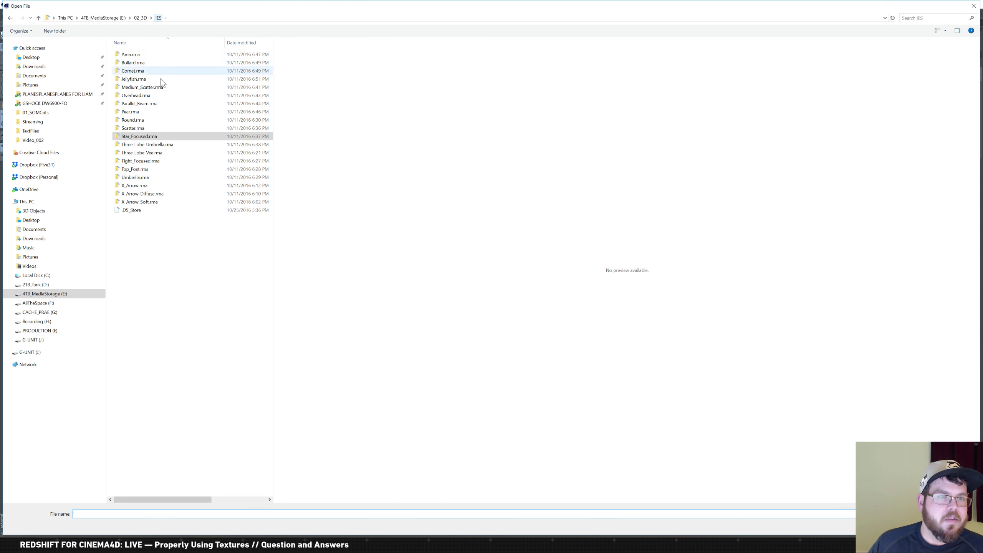
pyautogui.doubleClick(147, 112)
pyautogui.doubleClick(130, 110)
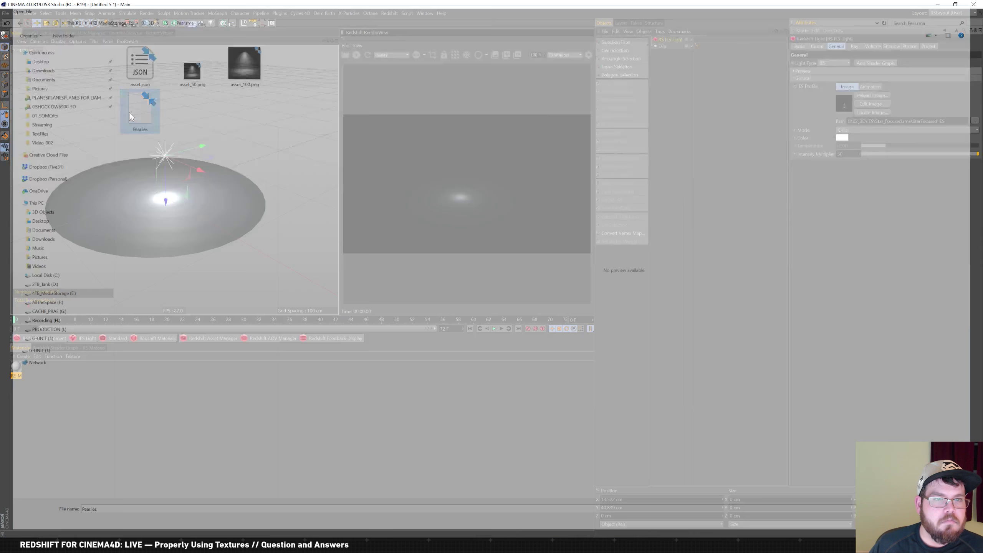
# Raise the light to about 106 cm above the disc and set intensity multiplier to 5
pyautogui.moveTo(166, 202); pyautogui.dragTo(179, 126)
pyautogui.click(848, 154)
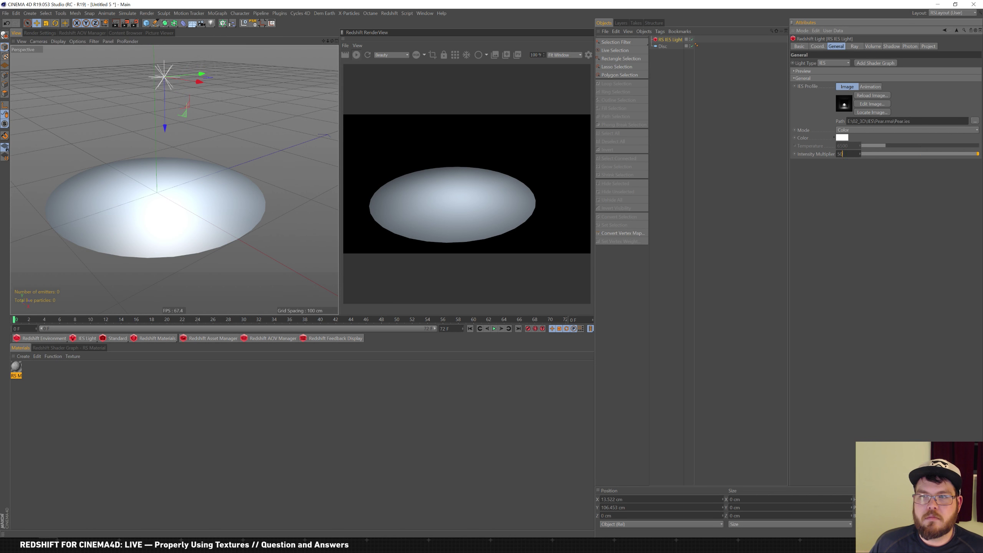
pyautogui.write('5')
pyautogui.press('Return')
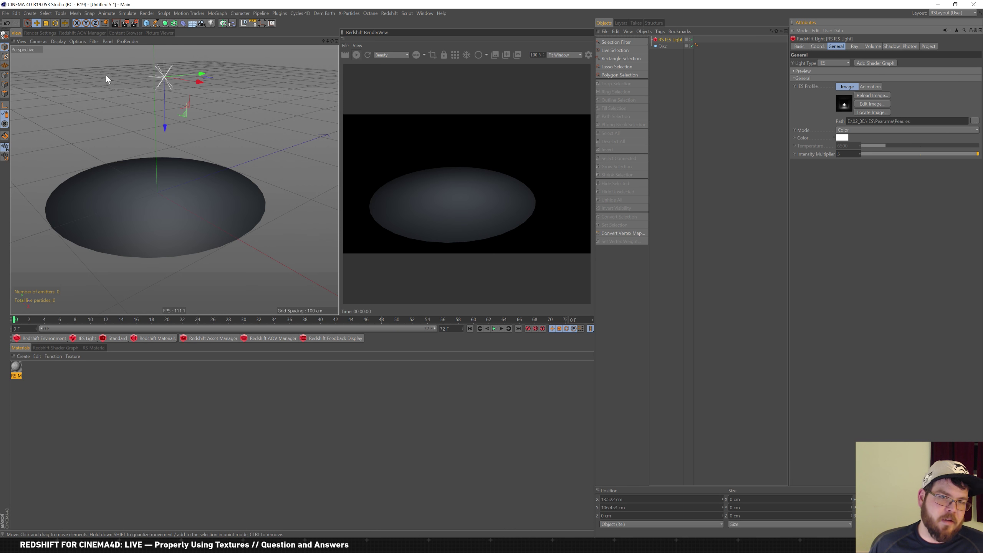
pyautogui.click(663, 46)
# Grow straight hair guides from the Disc via Simulate > Hair Objects > Add Hair
pyautogui.click(89, 13)
pyautogui.moveTo(76, 14)
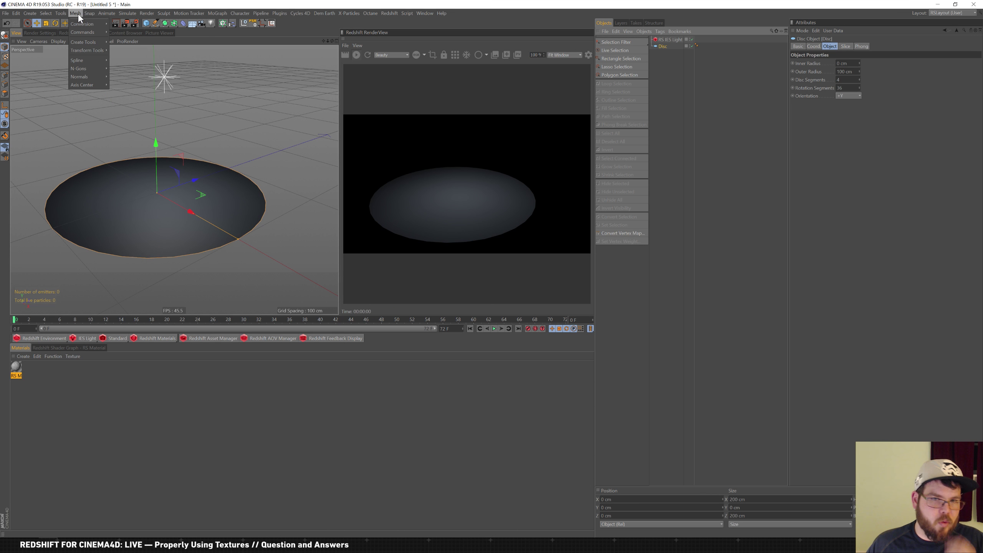
pyautogui.moveTo(119, 15)
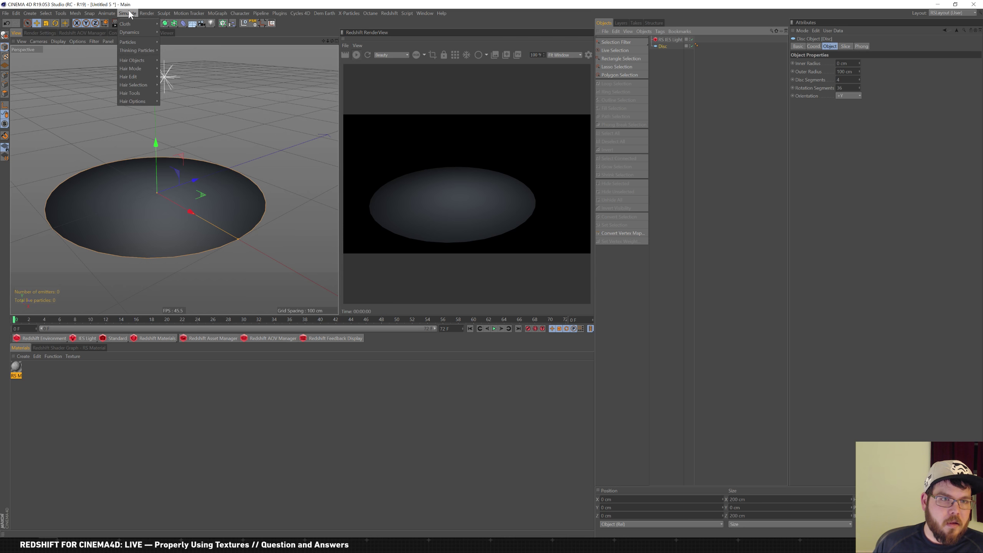
pyautogui.moveTo(146, 56)
pyautogui.click(191, 61)
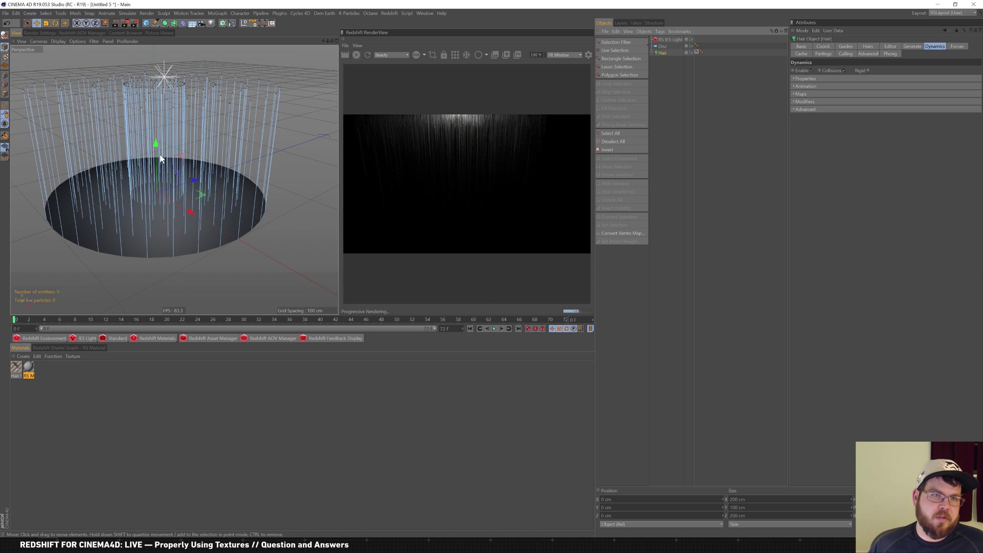
pyautogui.scroll(-4, 197, 148)
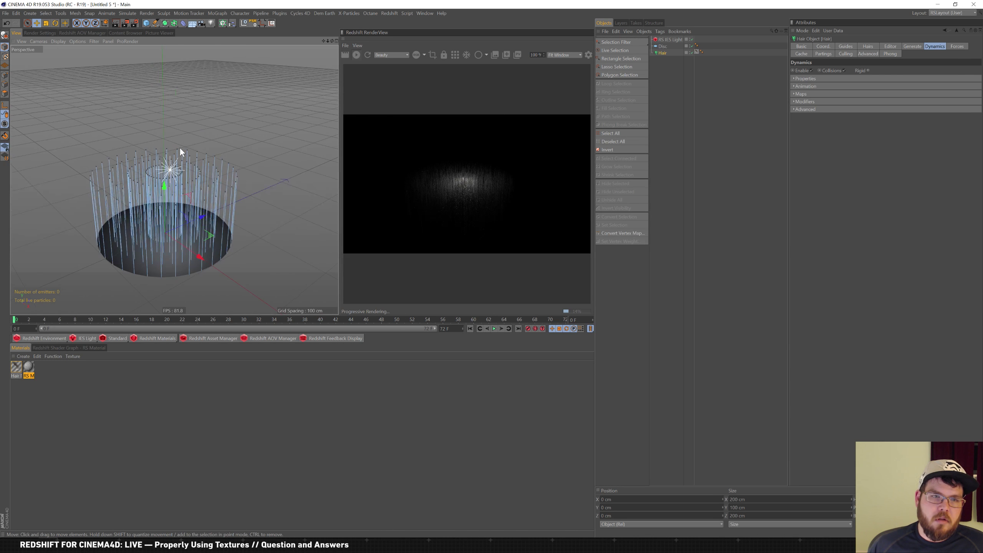
pyautogui.keyDown('alt'); pyautogui.moveTo(181, 147); pyautogui.dragTo(189, 129, button='middle'); pyautogui.keyUp('alt')
pyautogui.click(681, 39)
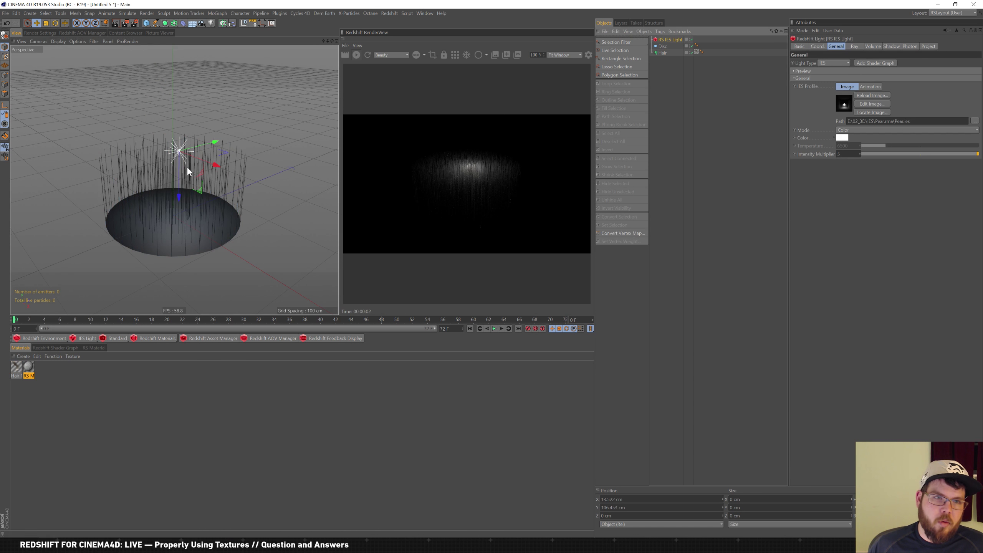
# Raise the IES light and place a copy on the right, tilted toward the hair
pyautogui.moveTo(177, 183); pyautogui.dragTo(185, 130)
pyautogui.keyDown('ctrl'); pyautogui.moveTo(213, 100); pyautogui.dragTo(320, 140); pyautogui.keyUp('ctrl')
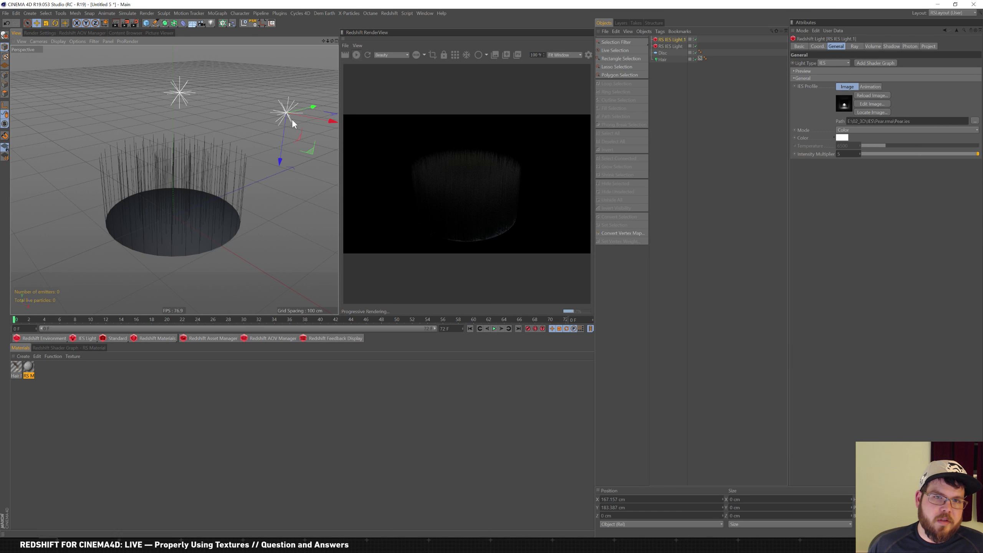
pyautogui.press('r')
pyautogui.moveTo(316, 98); pyautogui.dragTo(336, 127)
pyautogui.press('e')
# Place a second light copy on the lower left of the hair
pyautogui.keyDown('ctrl'); pyautogui.moveTo(255, 143); pyautogui.dragTo(46, 171); pyautogui.keyUp('ctrl')
pyautogui.press('r')
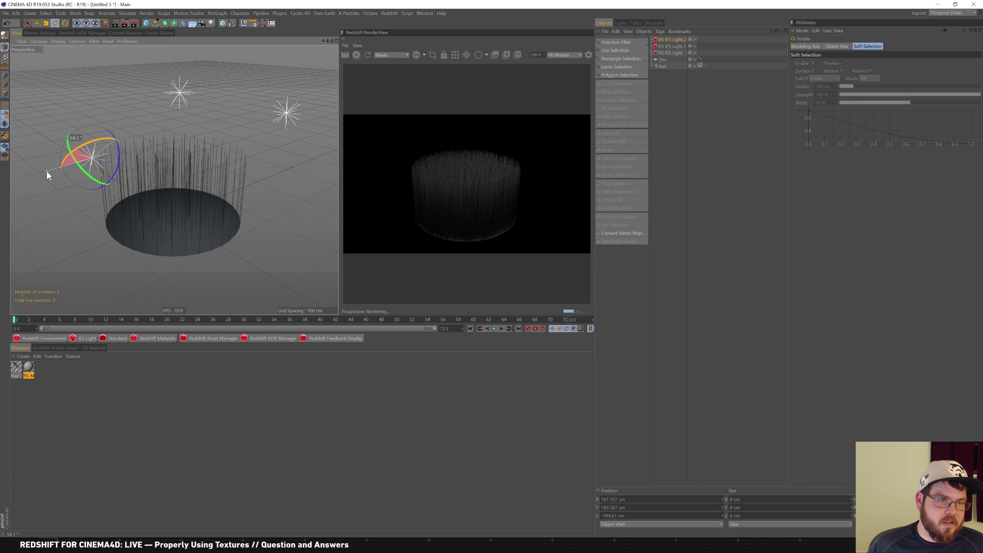
pyautogui.press('e')
pyautogui.moveTo(120, 170); pyautogui.dragTo(38, 202)
# Add a third light copy, angled 27.2° toward the hair, and fine-tune its position
pyautogui.moveTo(22, 257); pyautogui.dragTo(153, 197)
pyautogui.press('r')
pyautogui.press('e')
pyautogui.press('r')
pyautogui.moveTo(125, 260); pyautogui.dragTo(254, 282)
pyautogui.press('e')
pyautogui.press('r')
pyautogui.press('e')
pyautogui.moveTo(185, 257); pyautogui.dragTo(178, 257)
pyautogui.keyDown('alt'); pyautogui.moveTo(178, 257); pyautogui.dragTo(252, 135, button='right'); pyautogui.keyUp('alt')
# Zoom in and recenter the view on the disc and hair tuft
pyautogui.keyDown('alt'); pyautogui.moveTo(212, 183); pyautogui.dragTo(308, 155, button='right'); pyautogui.keyUp('alt')
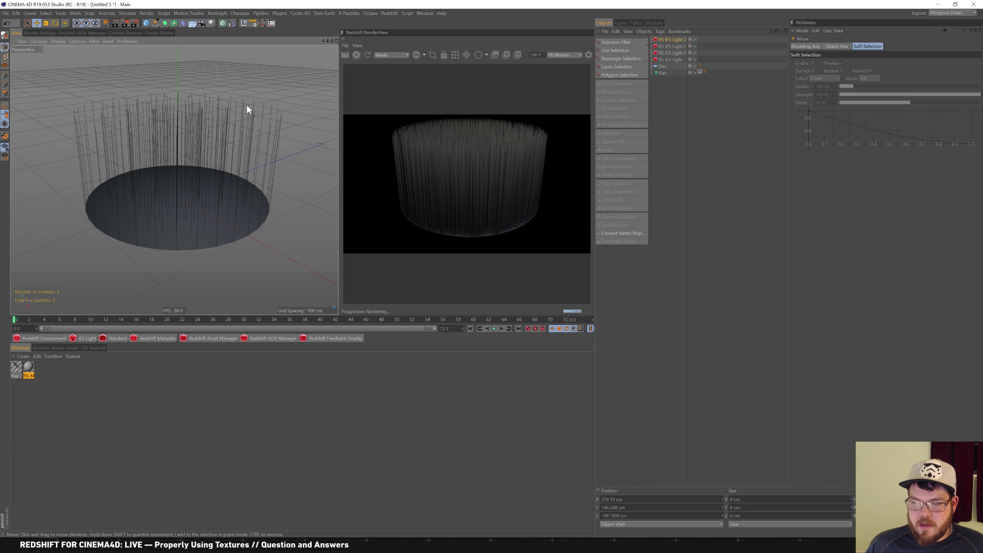
pyautogui.keyDown('alt'); pyautogui.moveTo(225, 153); pyautogui.dragTo(212, 142, button='middle'); pyautogui.keyUp('alt')
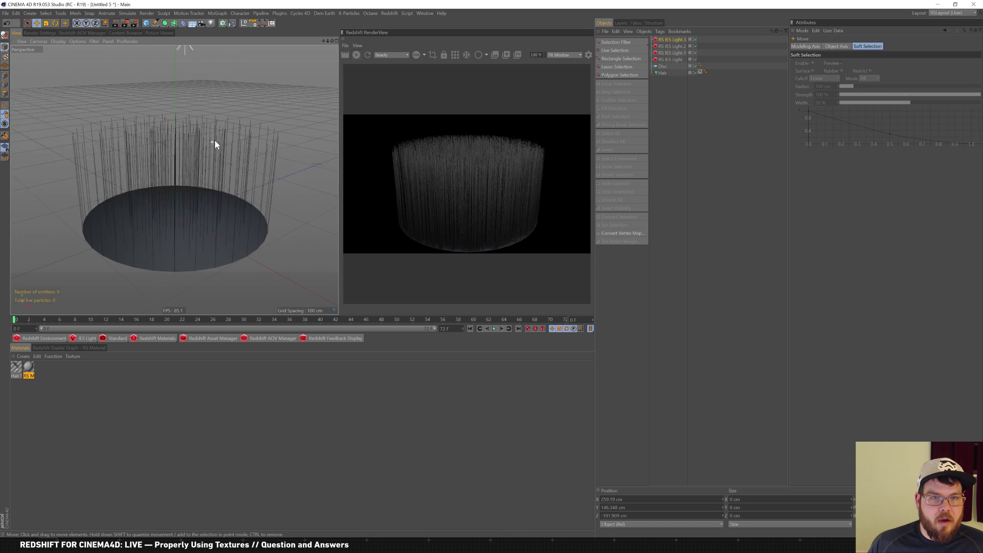
pyautogui.keyDown('alt'); pyautogui.moveTo(212, 142); pyautogui.dragTo(234, 130, button='right'); pyautogui.keyUp('alt')
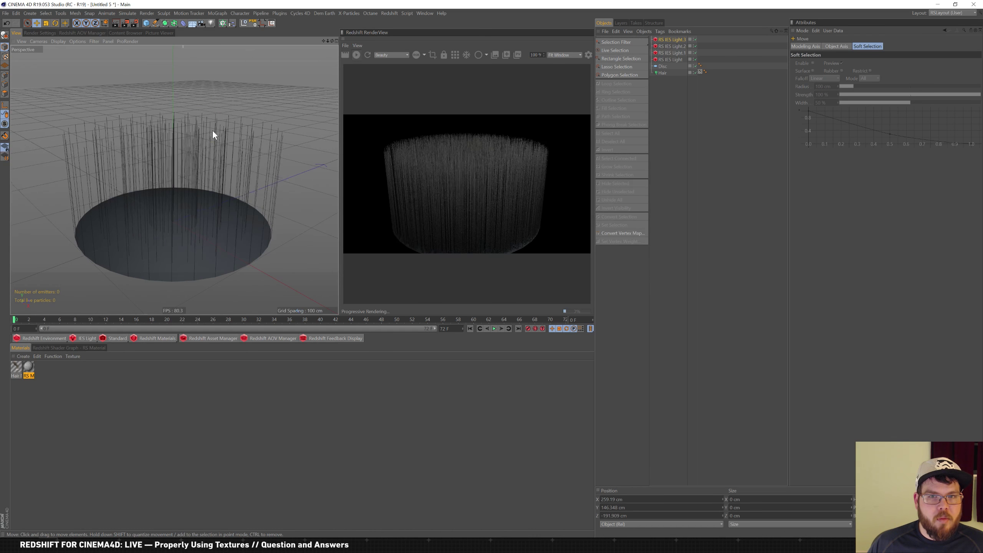
pyautogui.keyDown('alt'); pyautogui.moveTo(212, 130); pyautogui.dragTo(216, 130, button='middle'); pyautogui.keyUp('alt')
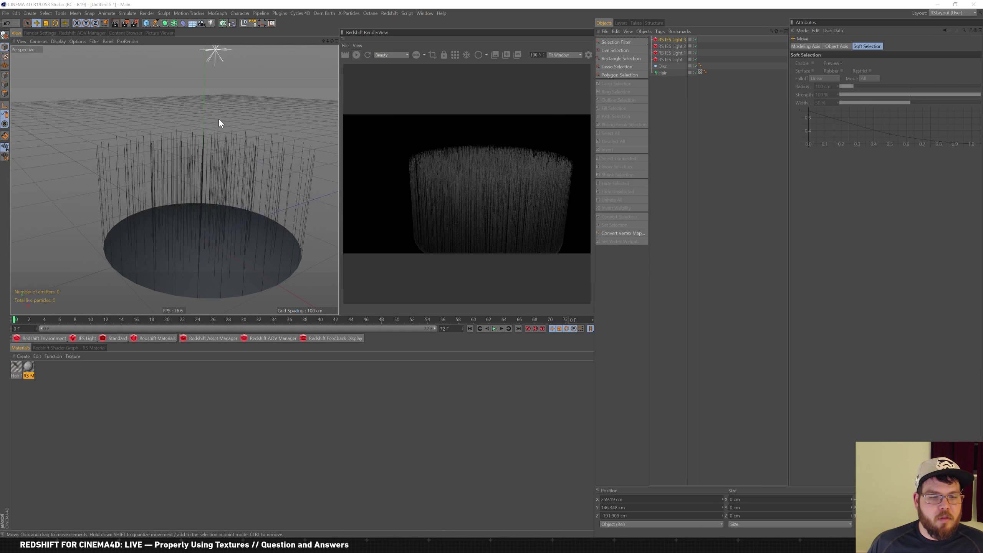
pyautogui.hotkey('alt', 'Tab')
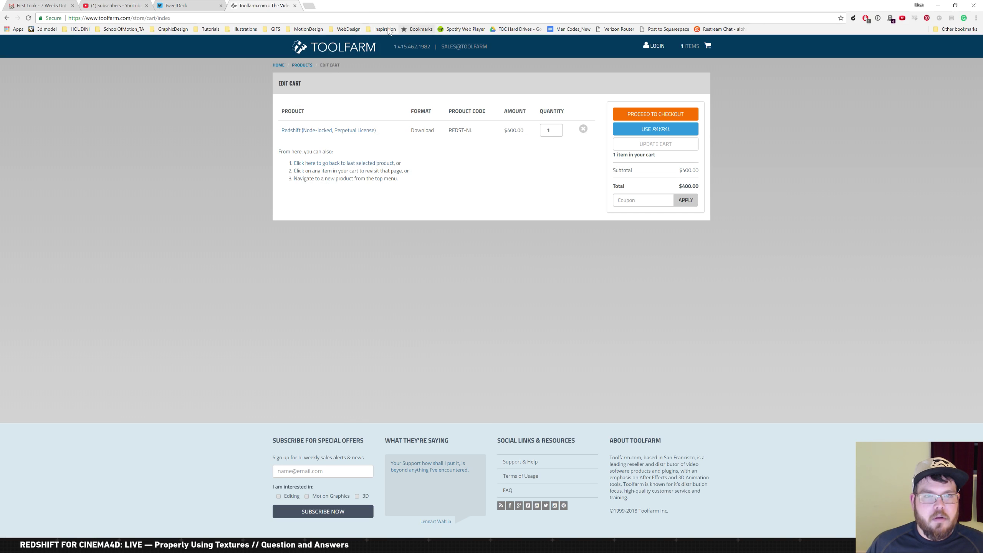
# Search Google Images for 'hair brush' and preview a wooden brush
pyautogui.click(381, 17)
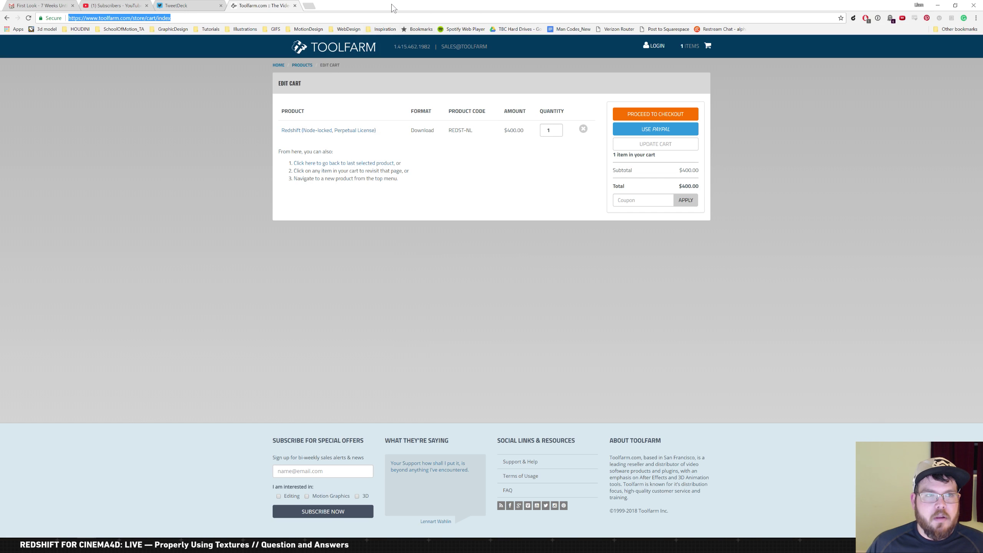
pyautogui.write('hair ')
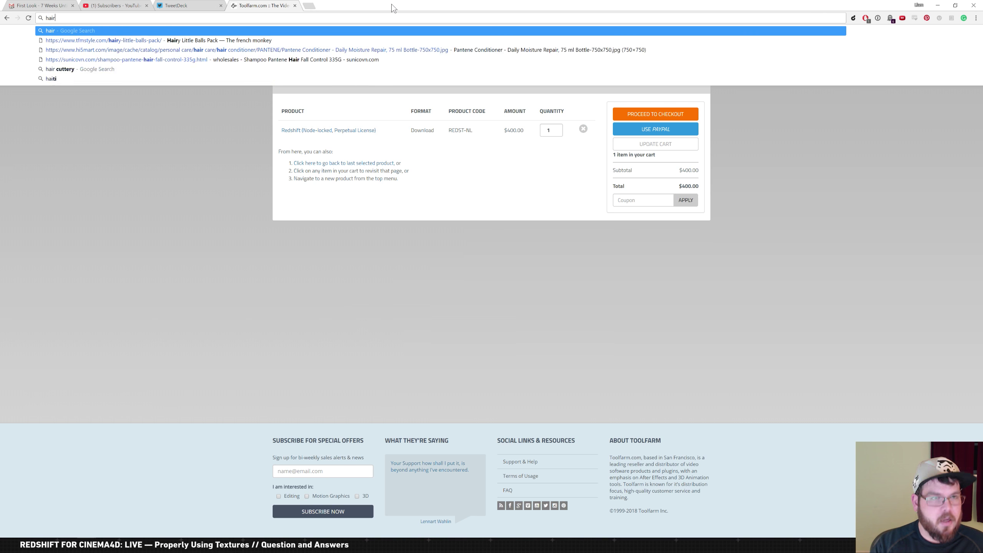
pyautogui.write('brush')
pyautogui.press('Return')
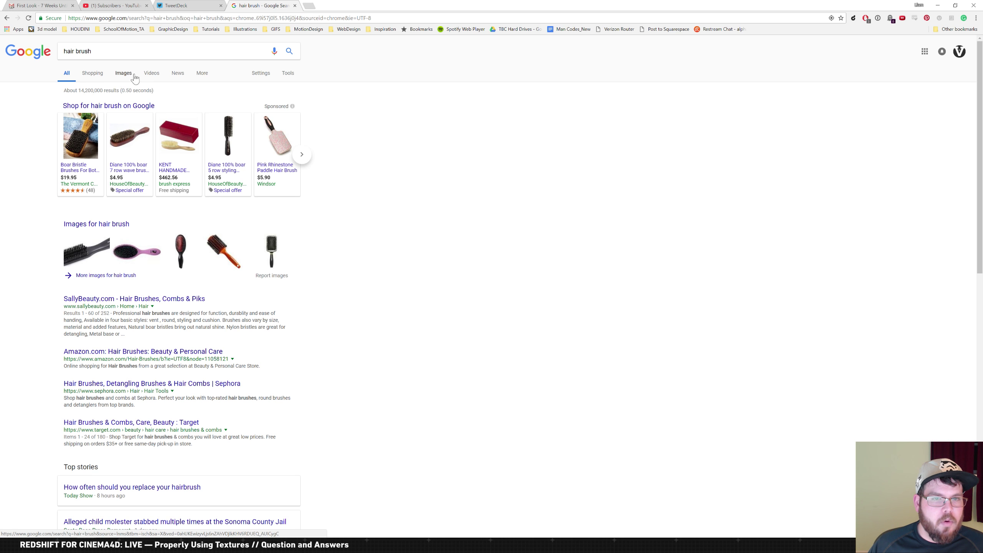
pyautogui.click(124, 73)
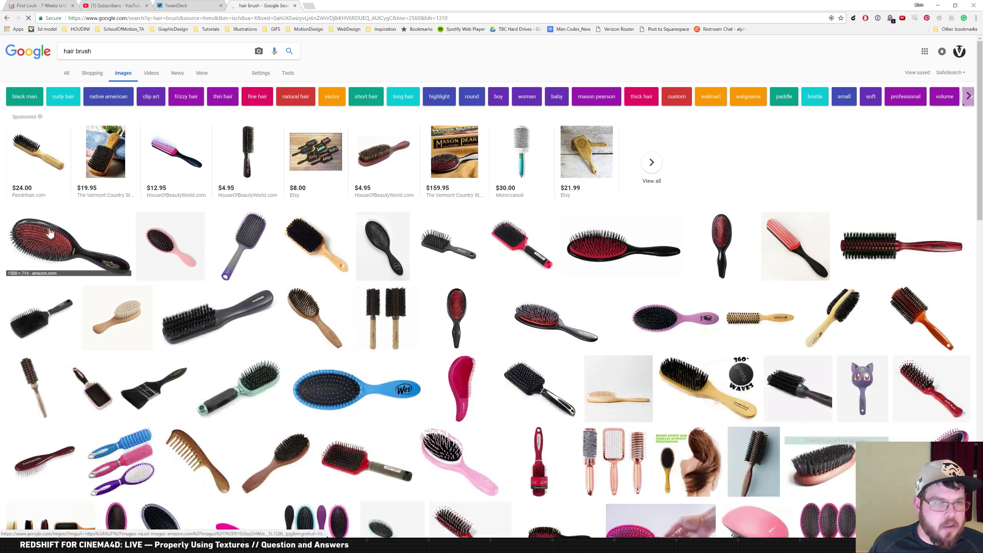
pyautogui.click(314, 318)
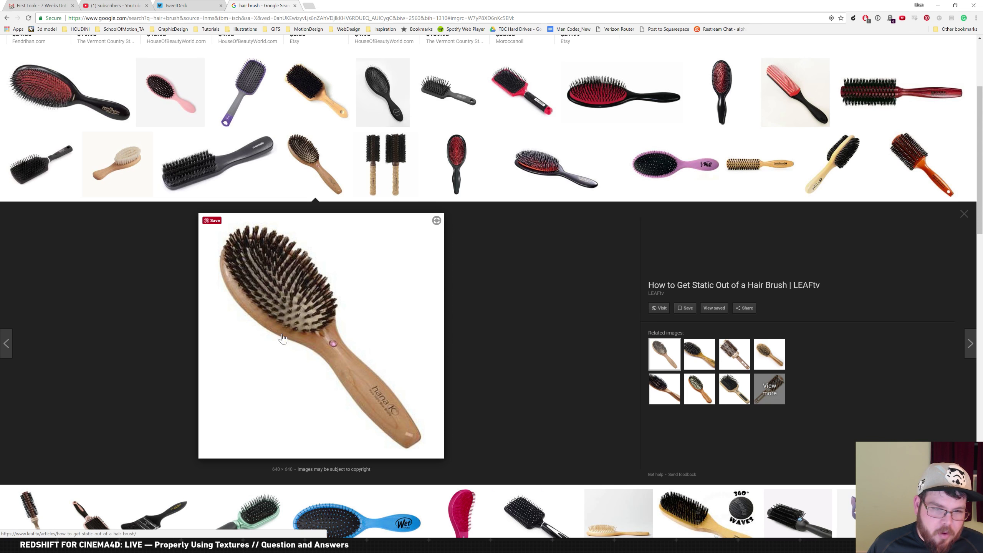
pyautogui.scroll(4, 377, 238)
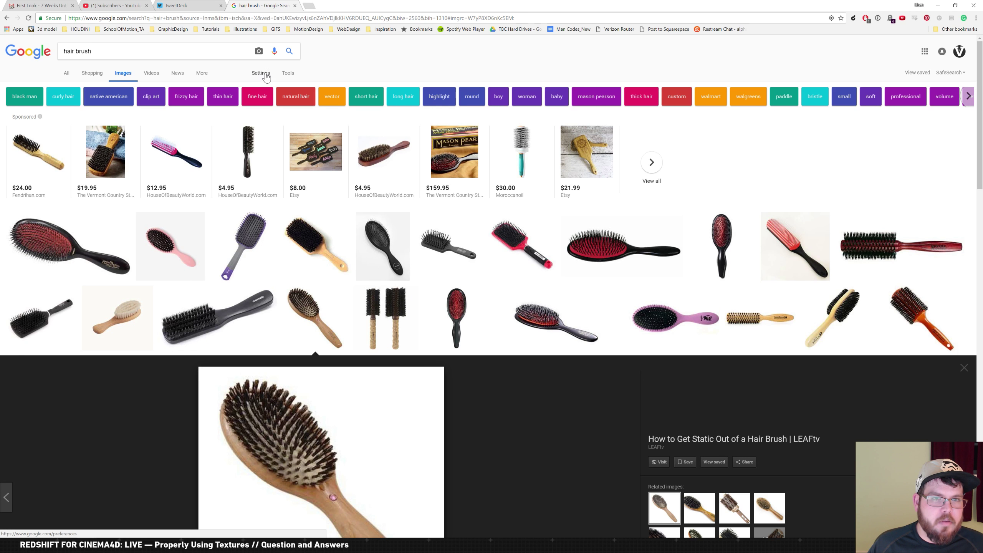
# Filter the image results to Large size
pyautogui.click(265, 76)
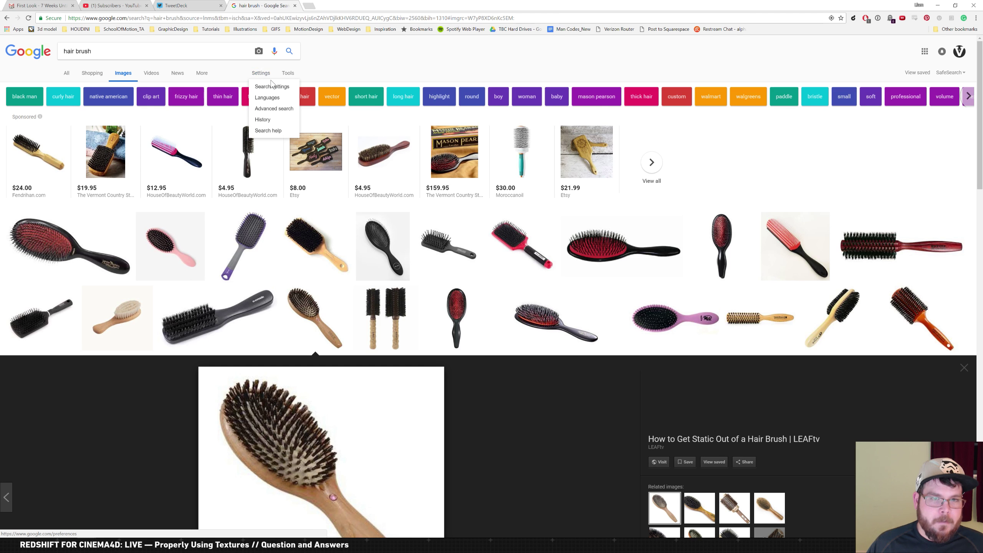
pyautogui.click(202, 73)
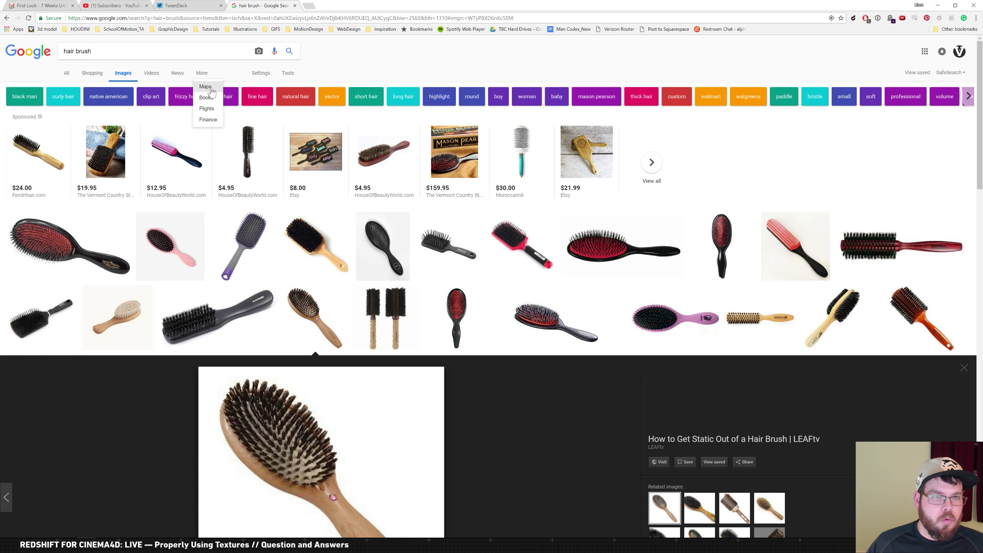
pyautogui.click(260, 73)
pyautogui.click(287, 73)
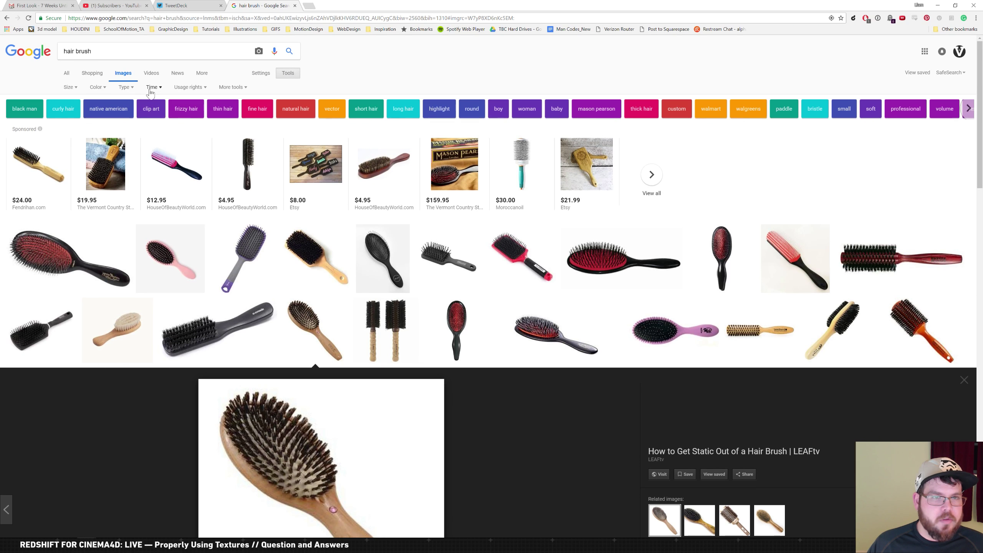
pyautogui.click(70, 88)
pyautogui.click(74, 113)
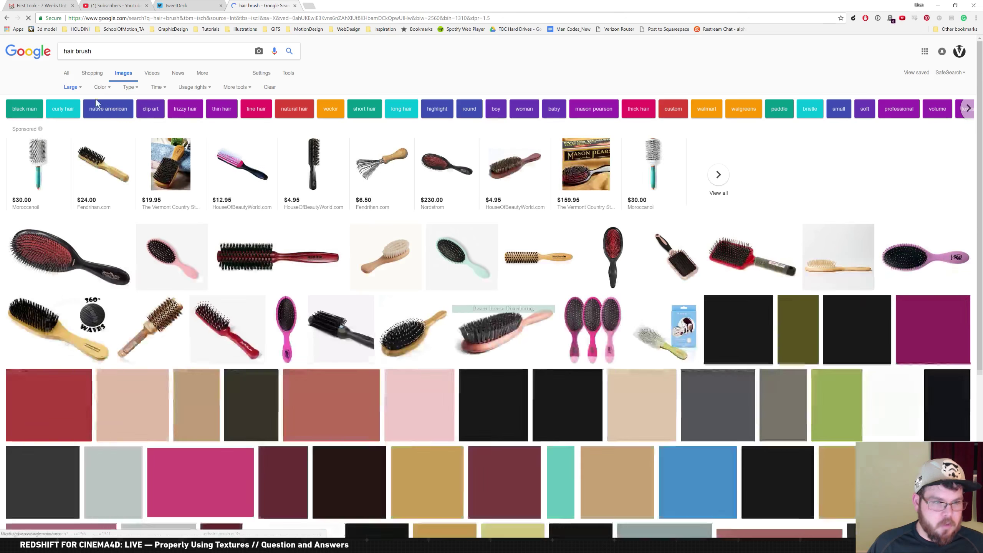
# Browse the results and preview the Ox Horn oval bristle brush before returning to Cinema 4D
pyautogui.scroll(-5, 252, 365)
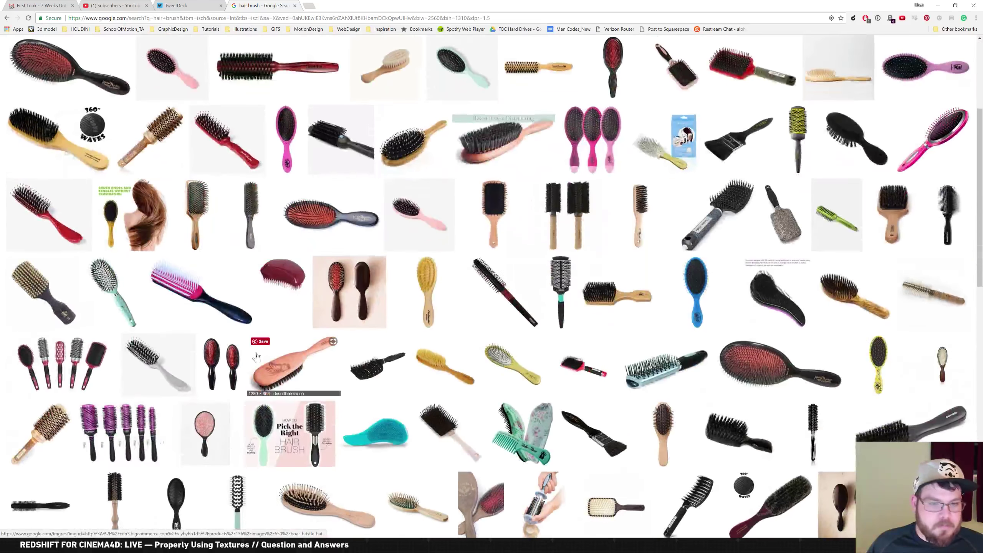
pyautogui.scroll(-6, 253, 364)
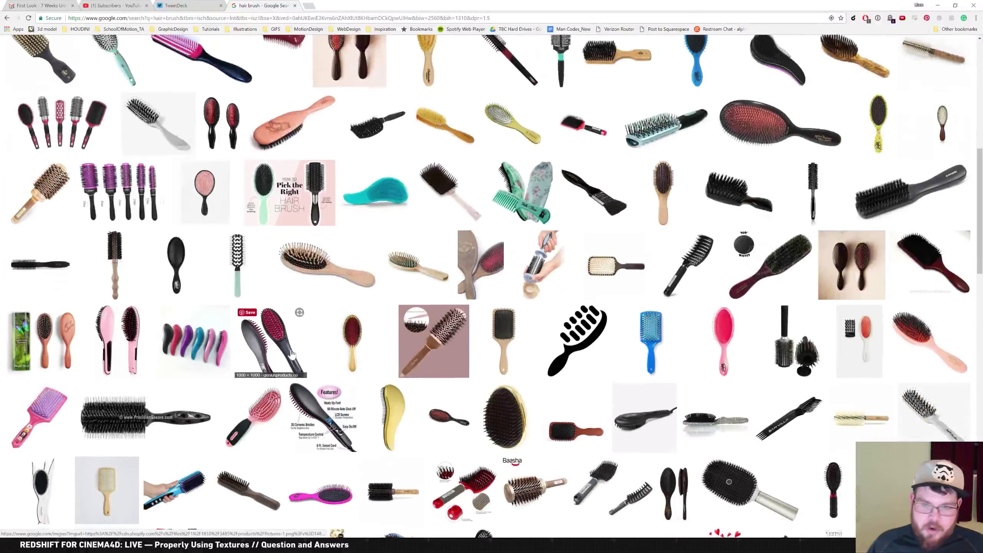
pyautogui.scroll(-7, 292, 354)
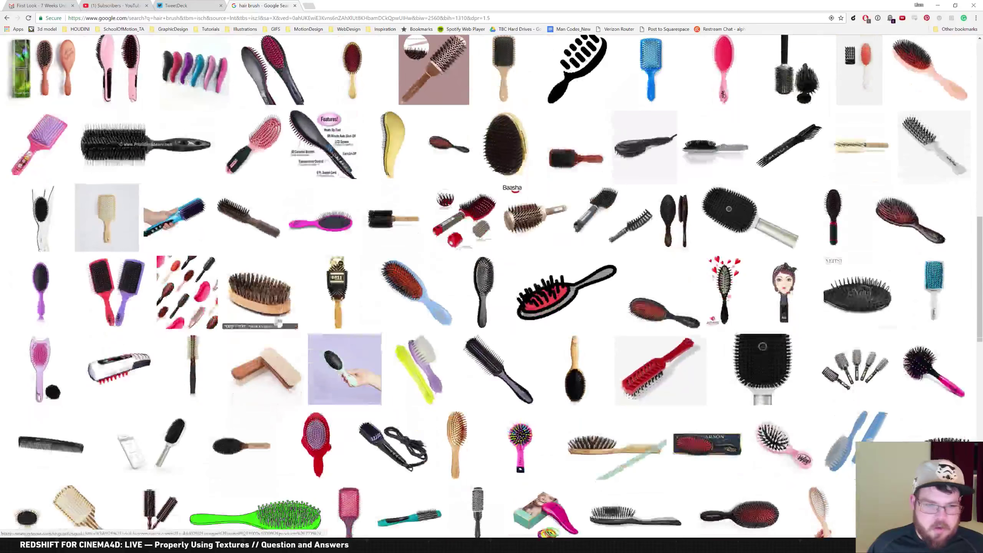
pyautogui.click(281, 308)
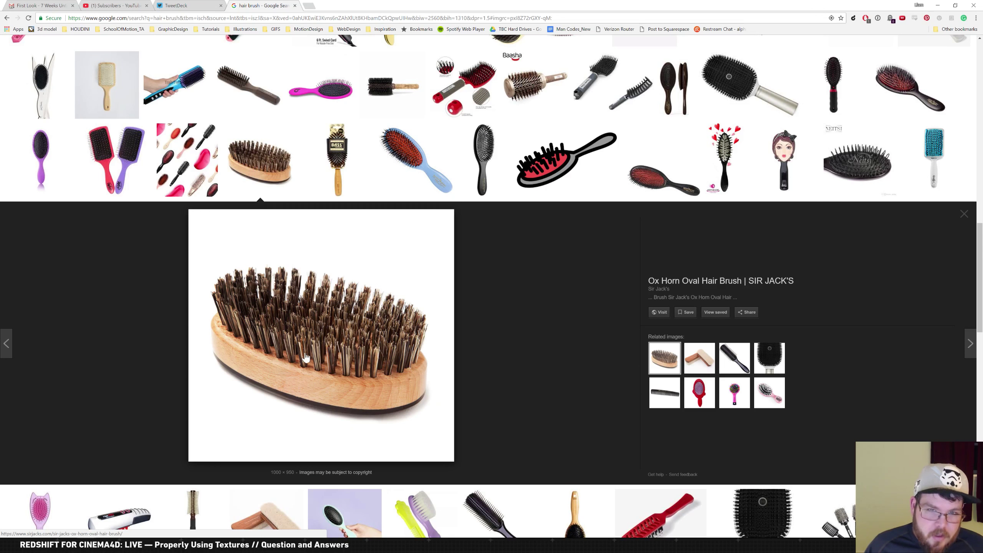
pyautogui.hotkey('alt', 'Tab')
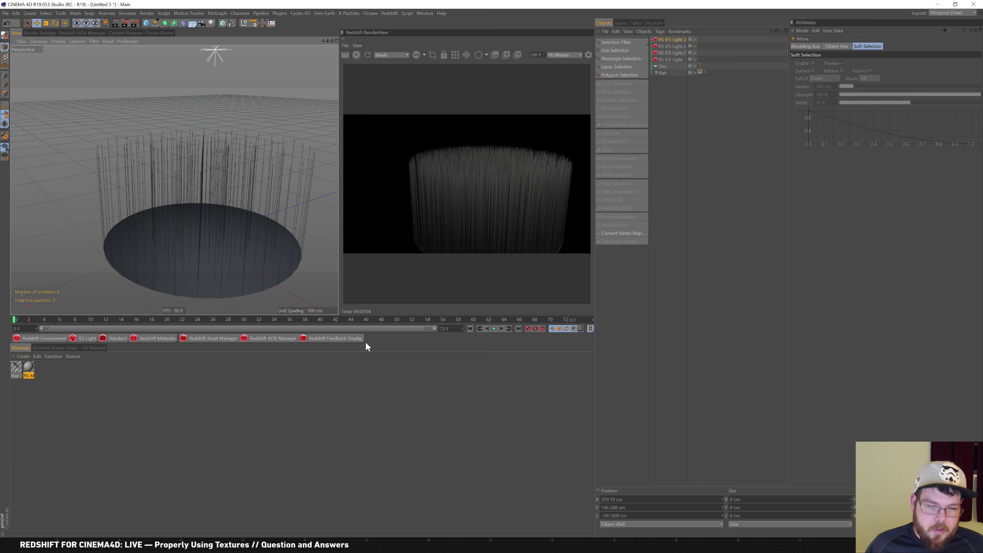
# Make the Hair object's dynamics rigid and set its hair count to 500
pyautogui.click(661, 73)
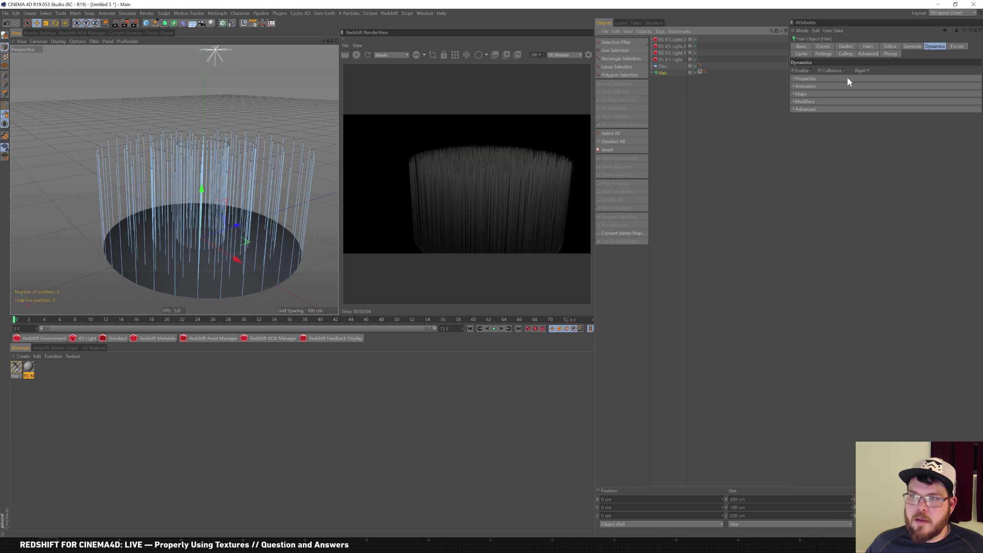
pyautogui.click(869, 71)
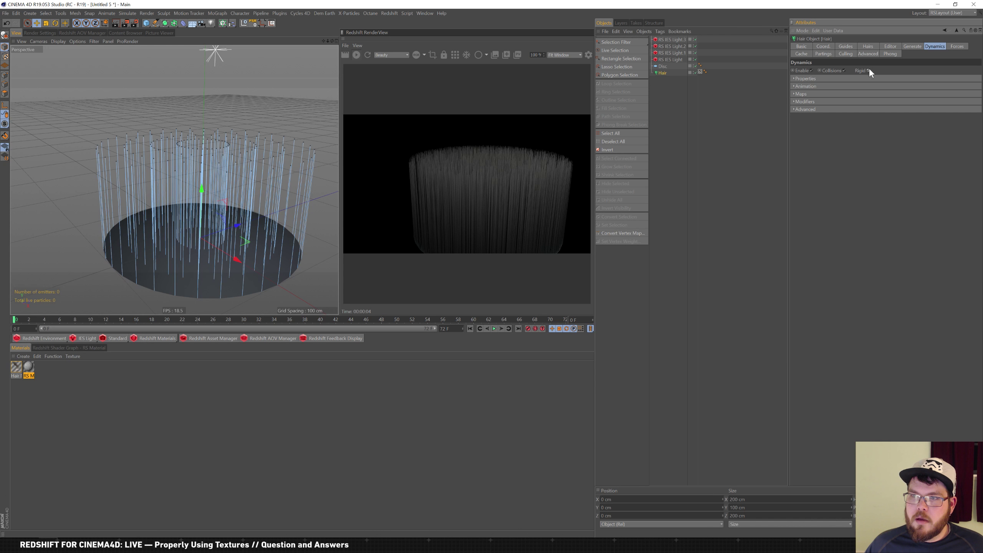
pyautogui.click(867, 47)
pyautogui.moveTo(824, 71); pyautogui.dragTo(731, 13)
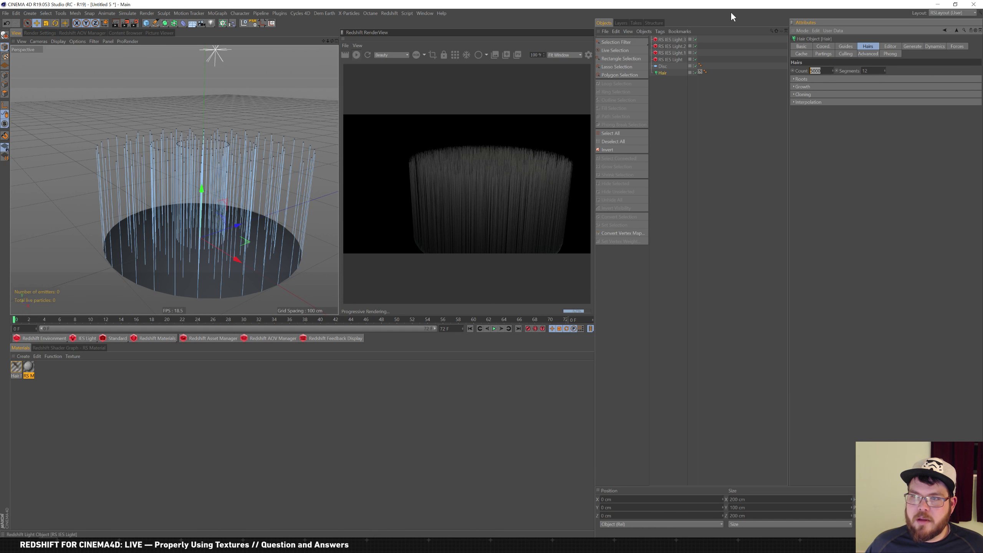
pyautogui.write('5')
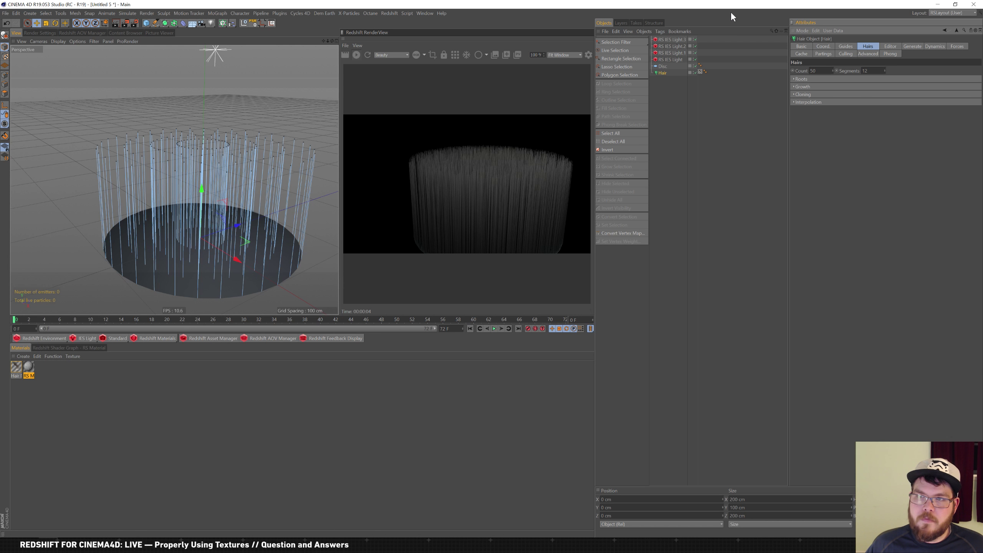
pyautogui.write('0')
pyautogui.press('Return')
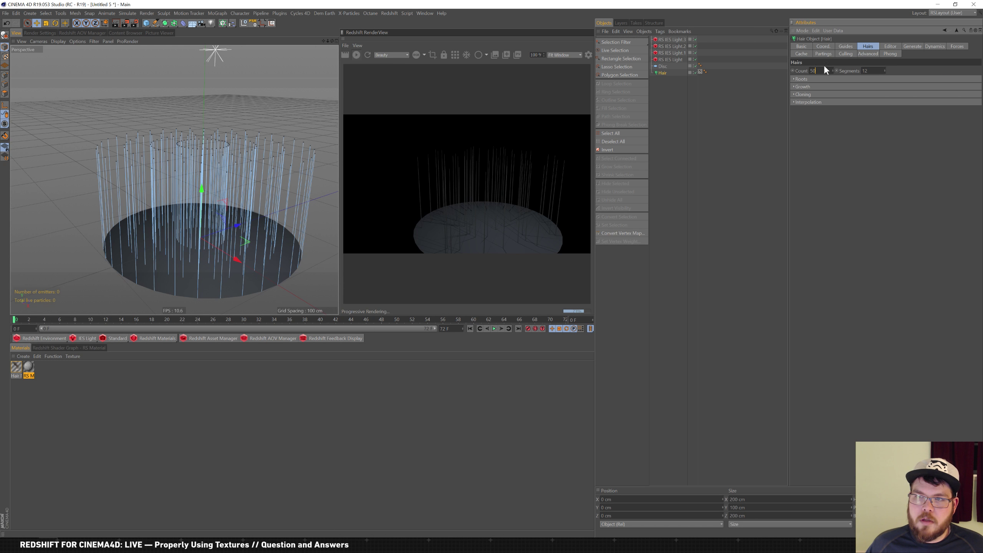
pyautogui.write('0')
pyautogui.press('Return')
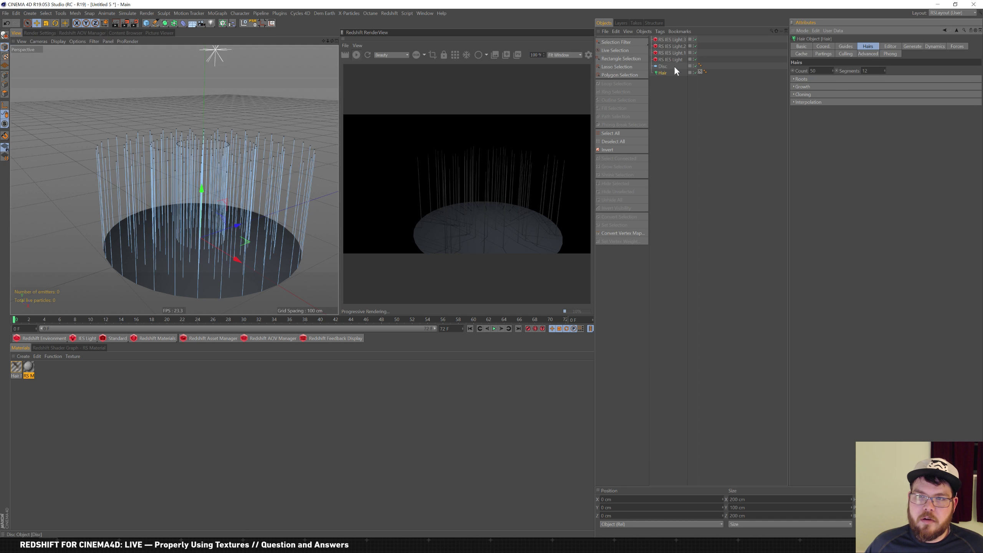
# Shrink the disc's outer radius to 13 cm, then play and rewind the animation
pyautogui.click(667, 66)
pyautogui.moveTo(860, 71); pyautogui.dragTo(857, 91)
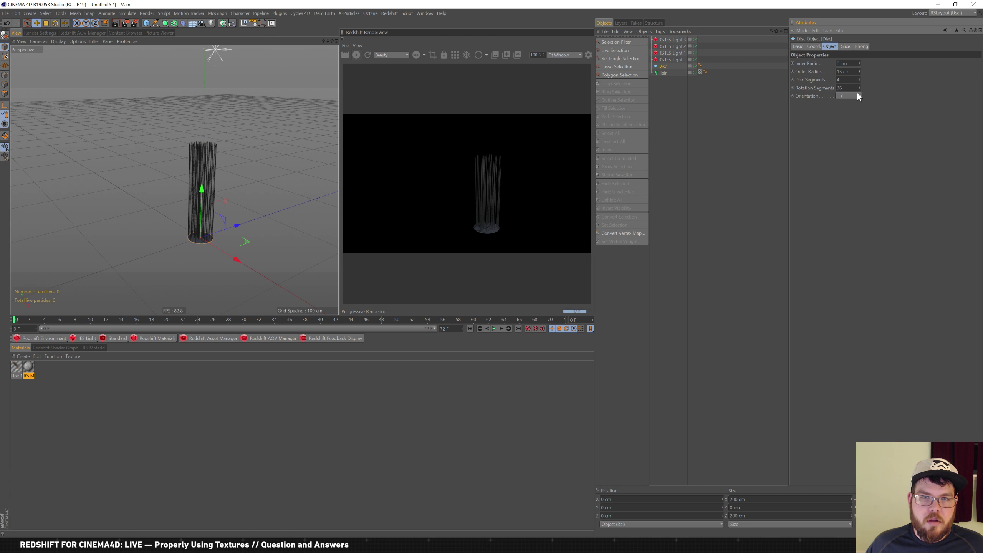
pyautogui.keyDown('alt'); pyautogui.moveTo(226, 166); pyautogui.dragTo(261, 174, button='right'); pyautogui.keyUp('alt')
pyautogui.click(494, 328)
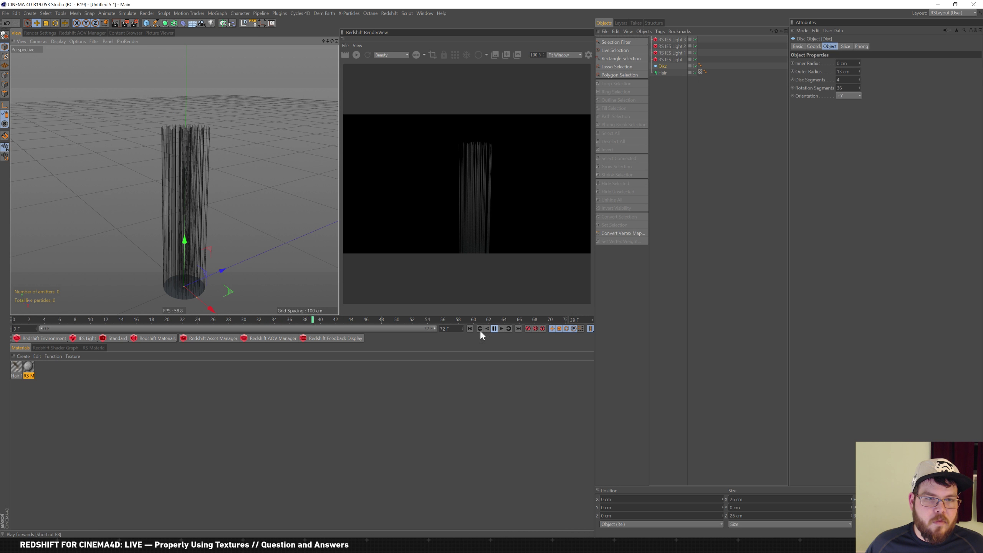
pyautogui.click(495, 328)
pyautogui.click(471, 329)
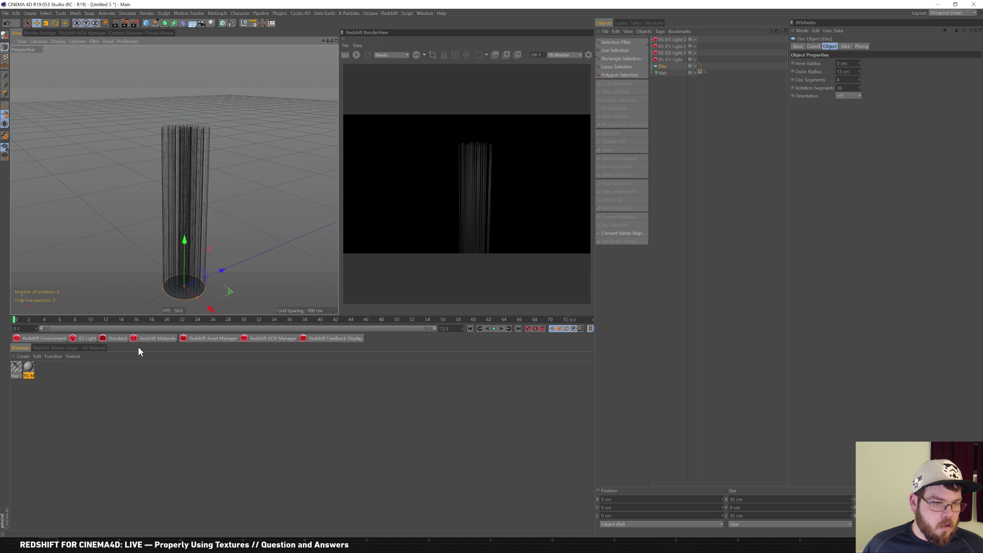
# Create an RS Hair material, apply it to the Hair object, and re-render the view
pyautogui.moveTo(176, 341)
pyautogui.click(219, 379)
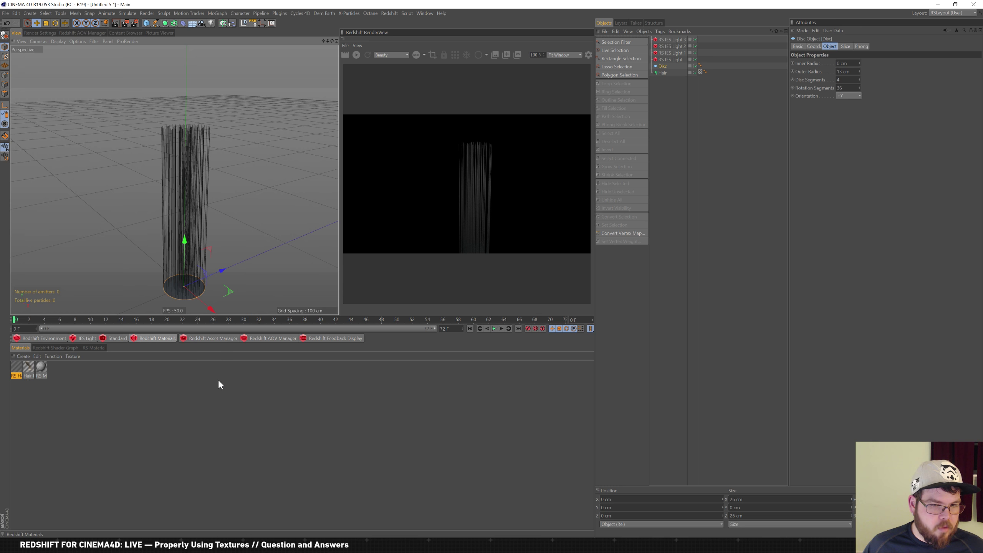
pyautogui.moveTo(17, 372); pyautogui.dragTo(767, 165)
pyautogui.moveTo(668, 72); pyautogui.dragTo(668, 73)
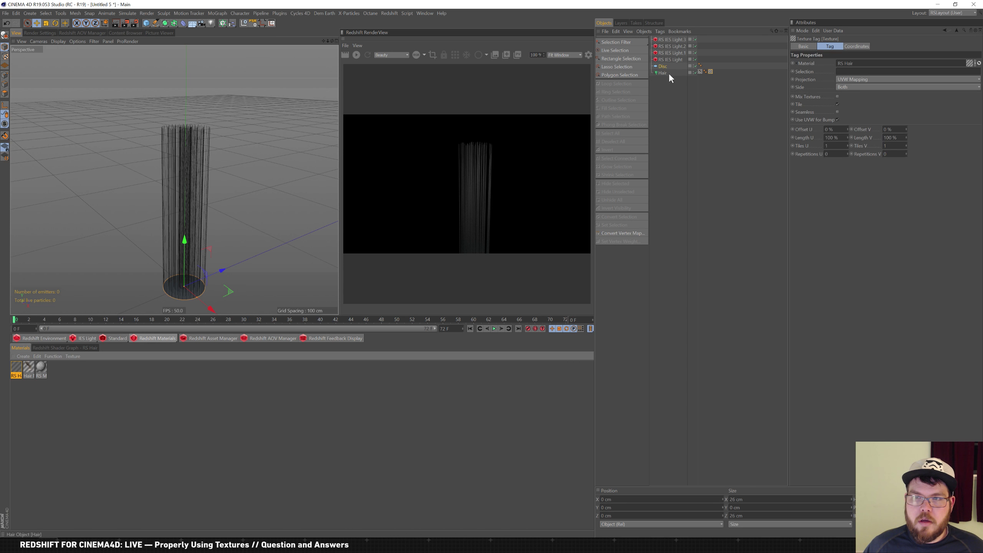
pyautogui.keyDown('alt'); pyautogui.moveTo(197, 196); pyautogui.dragTo(186, 160, button='middle'); pyautogui.keyUp('alt')
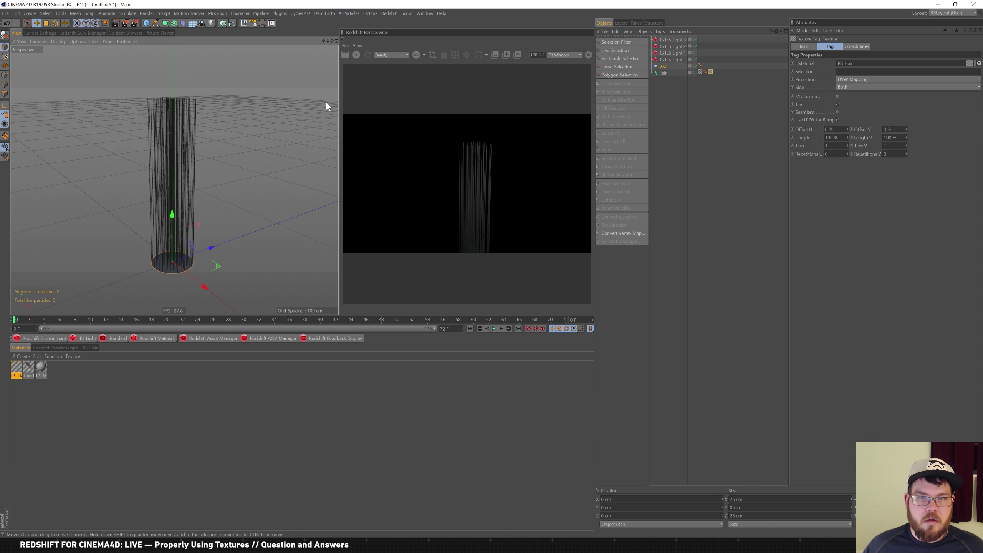
pyautogui.click(357, 55)
pyautogui.moveTo(246, 171)
pyautogui.keyDown('alt'); pyautogui.mouseDown(button='middle')
pyautogui.moveTo(225, 155)
pyautogui.moveTo(243, 175)
pyautogui.moveTo(240, 153)
pyautogui.mouseUp(button='middle'); pyautogui.keyUp('alt')
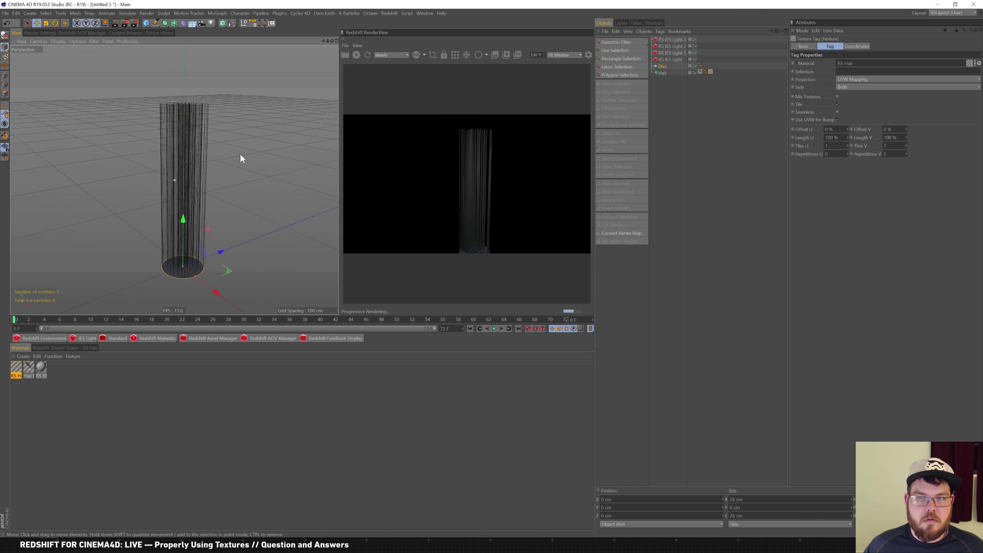
# Open the hair material in the Material Editor and enlarge its window
pyautogui.click(700, 72)
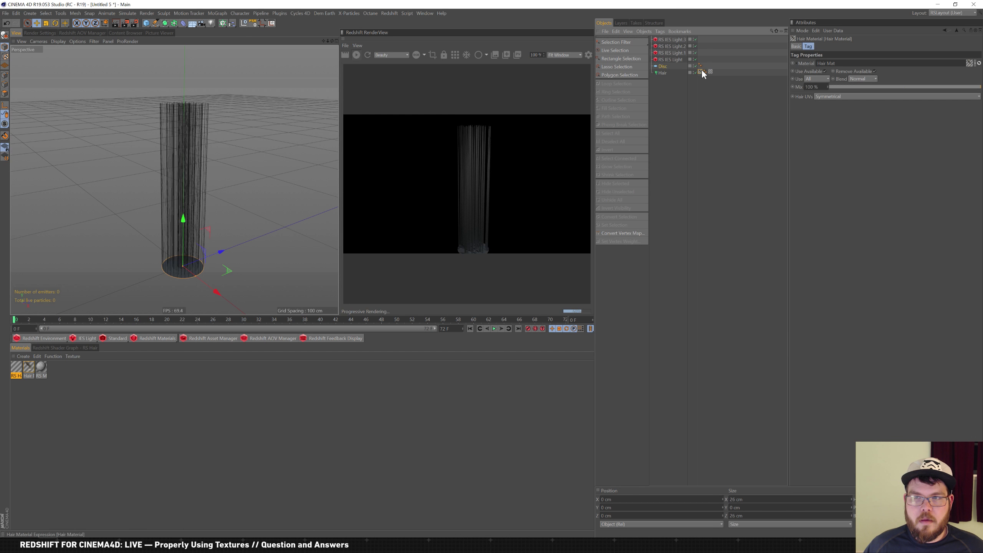
pyautogui.doubleClick(30, 370)
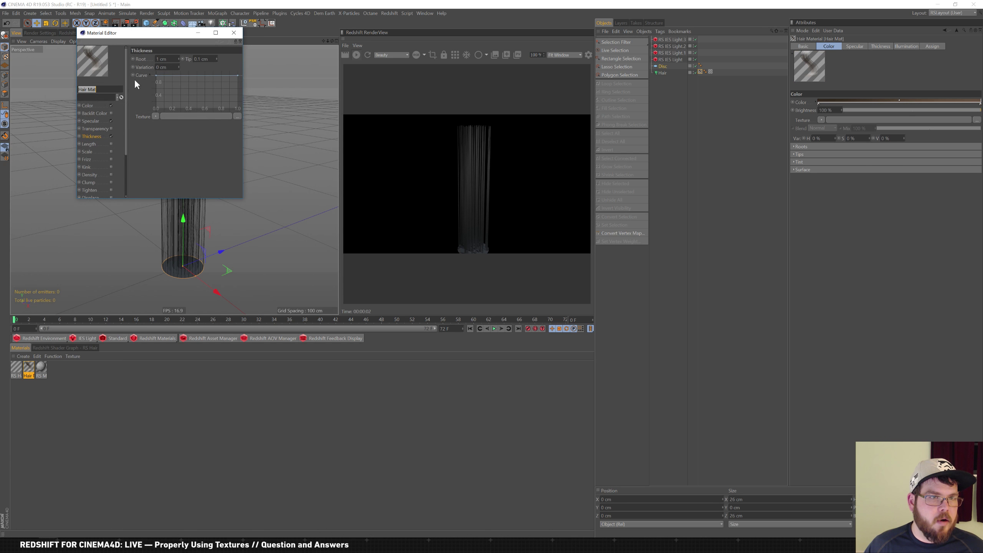
pyautogui.moveTo(157, 41); pyautogui.dragTo(217, 166)
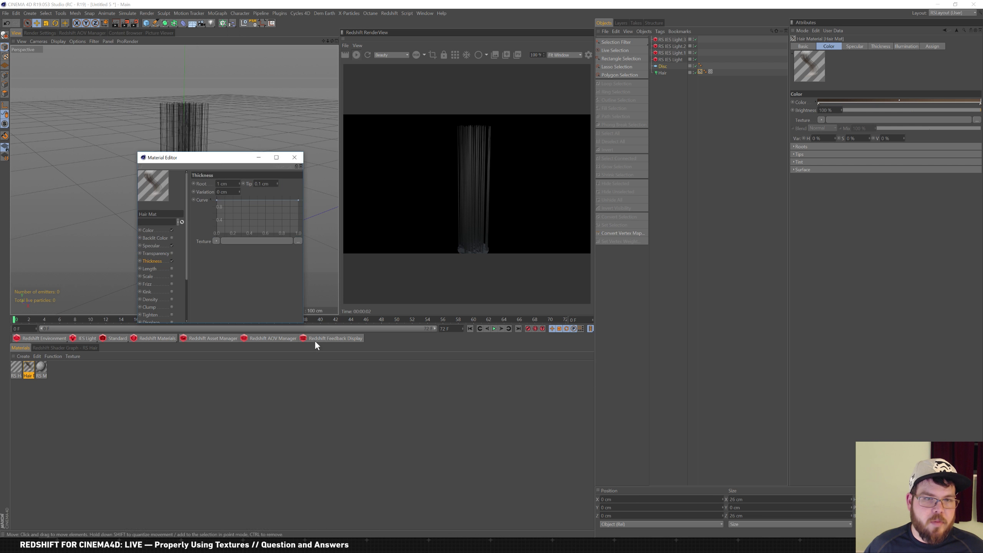
pyautogui.moveTo(303, 323); pyautogui.dragTo(346, 468)
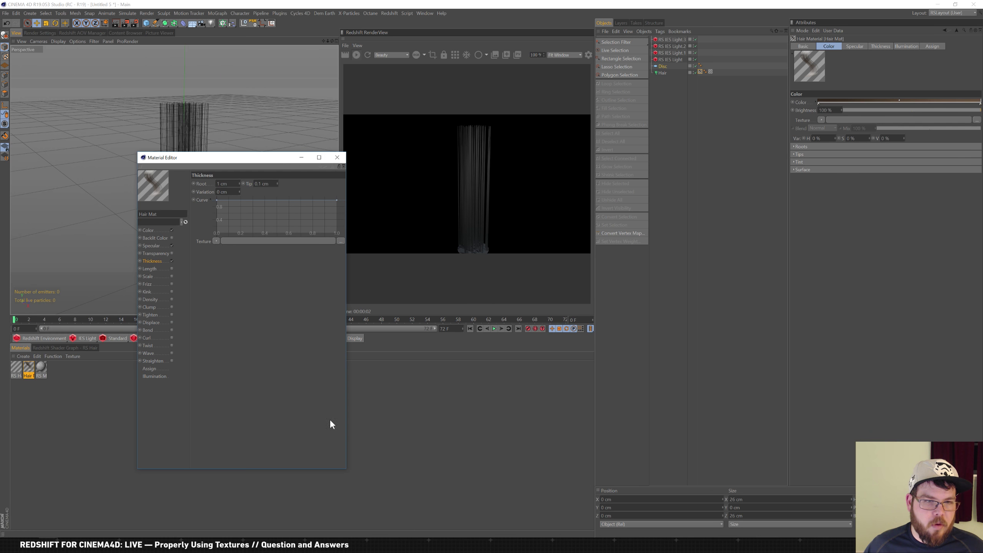
# Enable Kink on the hair material with 5 % kink and 50 % Scale X and Y
pyautogui.click(171, 291)
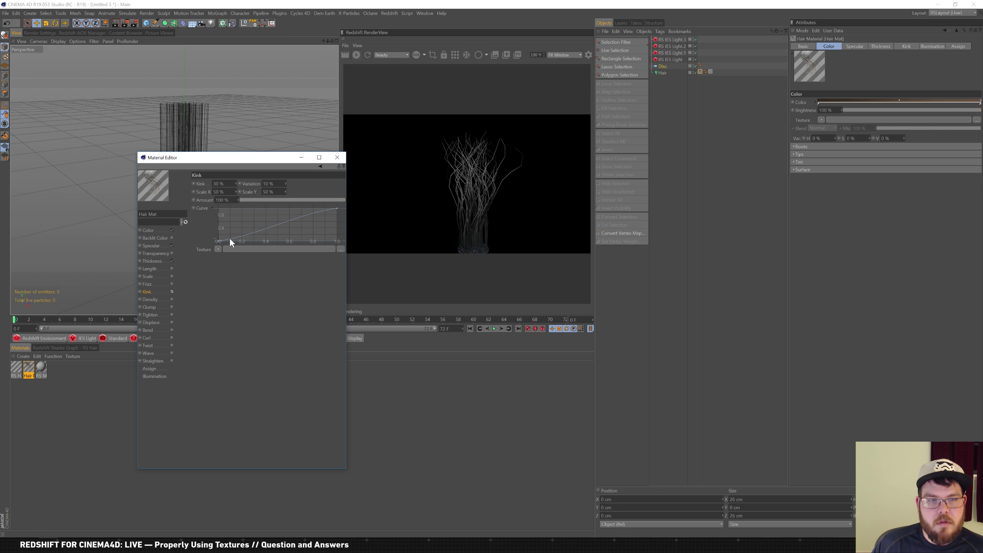
pyautogui.doubleClick(219, 184)
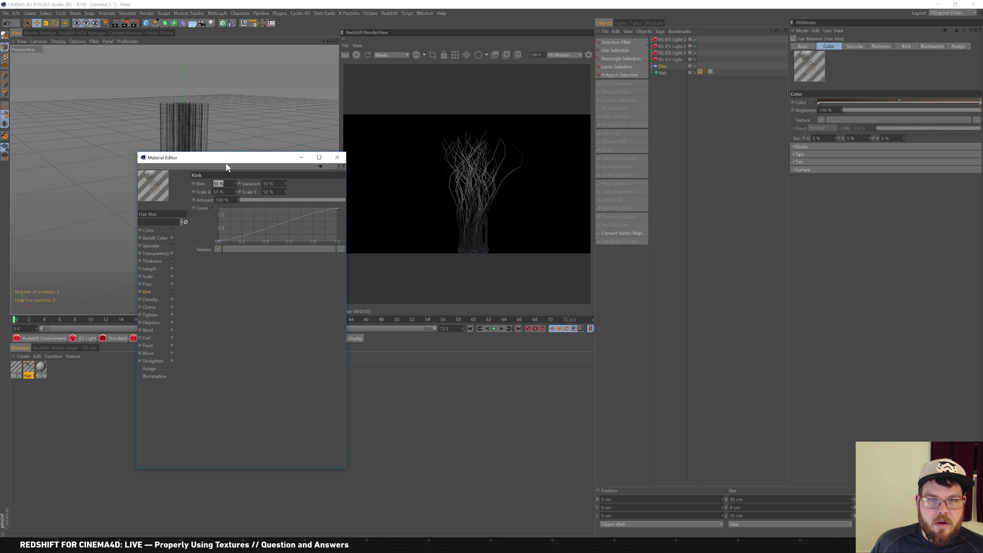
pyautogui.press('Tab')
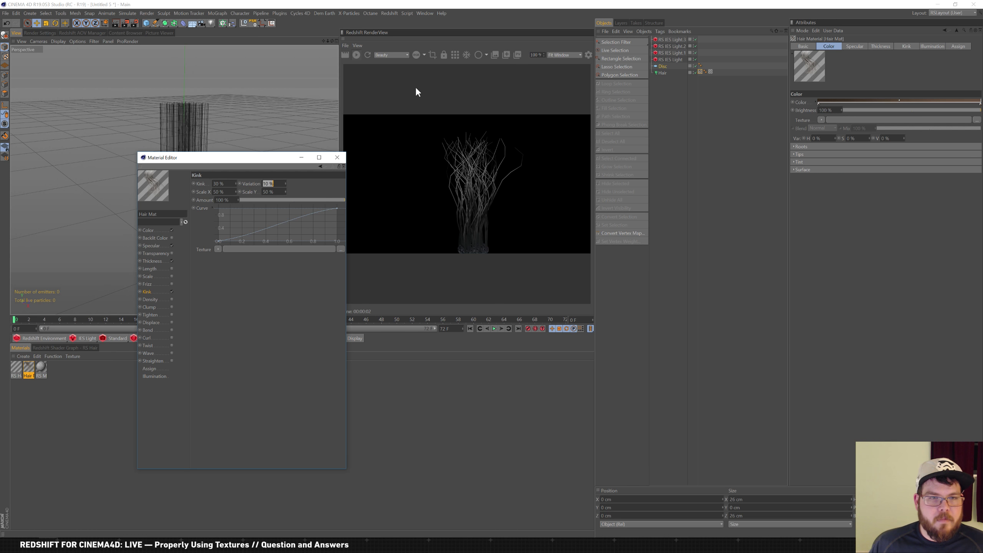
pyautogui.press('Tab')
pyautogui.write('5')
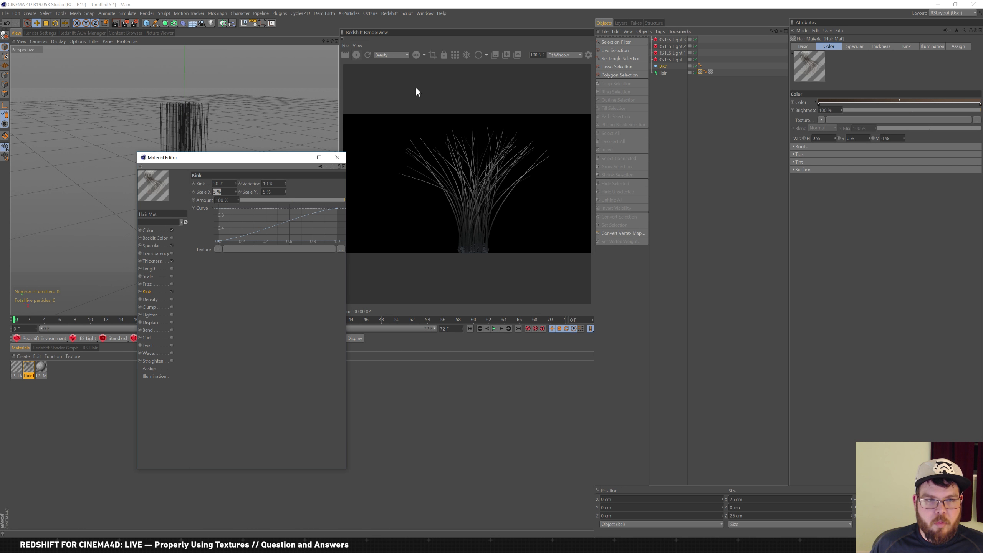
pyautogui.write('50')
pyautogui.hotkey('shift', 'Tab')
pyautogui.hotkey('shift', 'Tab')
pyautogui.press('Tab')
pyautogui.hotkey('shift', 'Tab')
pyautogui.hotkey('shift', 'Tab')
pyautogui.write('5')
pyautogui.press('Return')
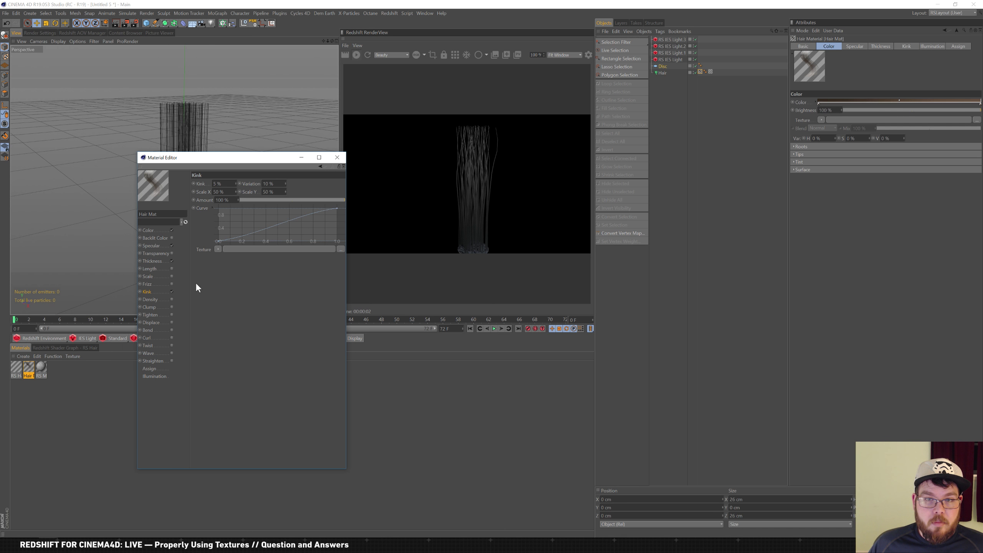
pyautogui.moveTo(236, 162); pyautogui.dragTo(231, 216)
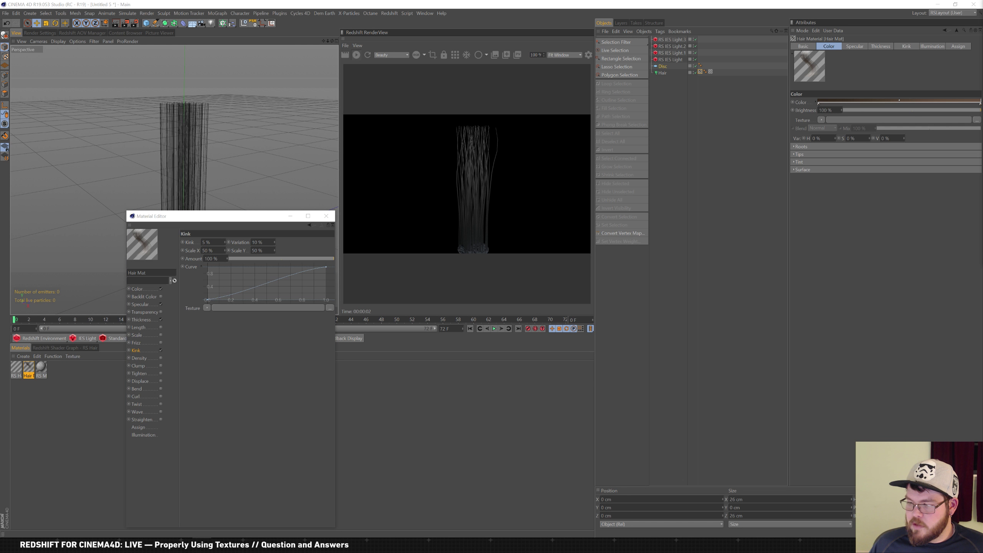
pyautogui.hotkey('alt', 'Tab')
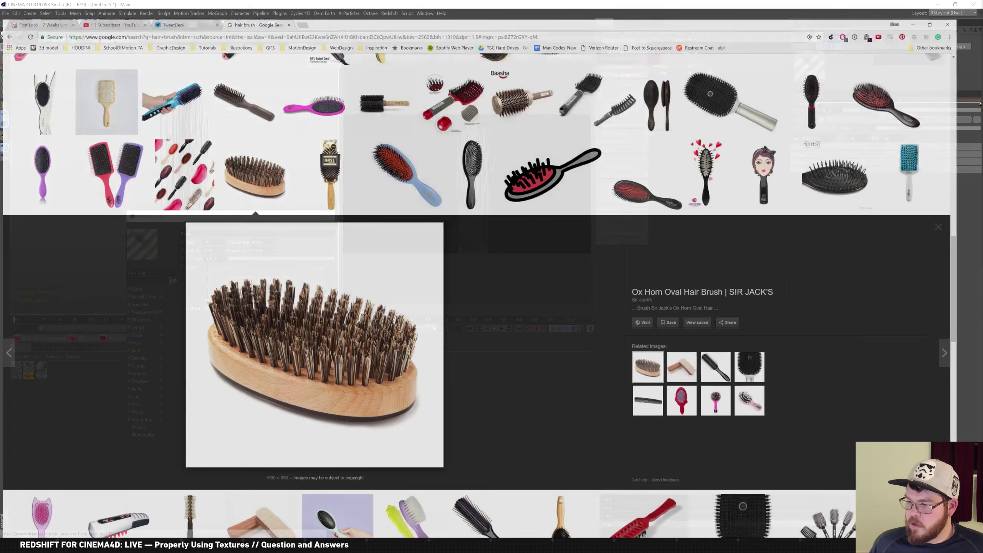
pyautogui.hotkey('alt', 'Tab')
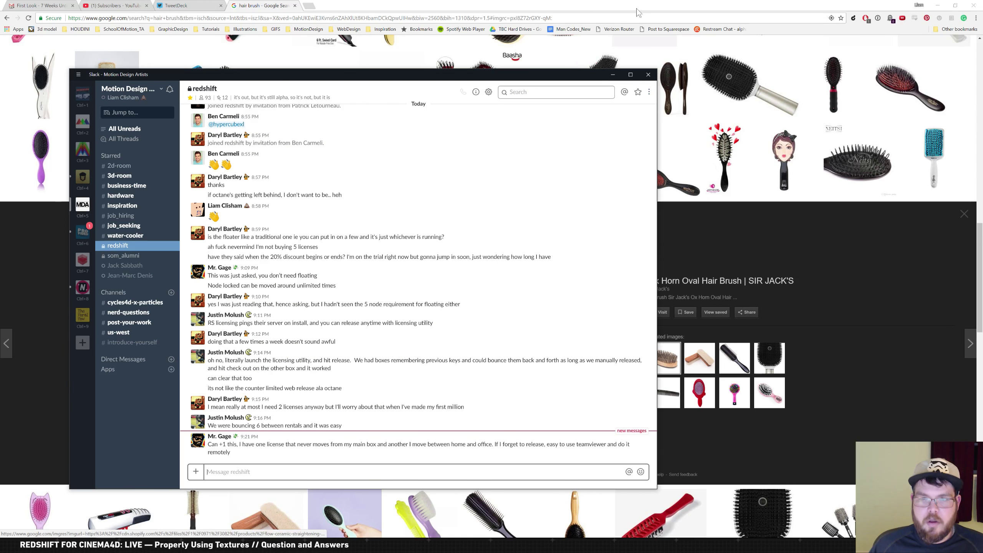
pyautogui.hotkey('alt', 'Tab')
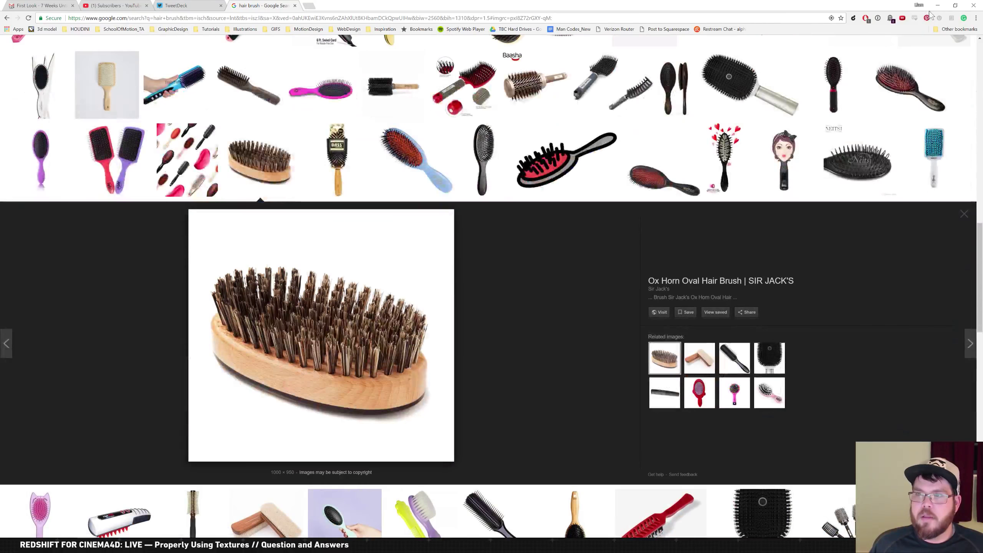
pyautogui.hotkey('alt', 'Tab')
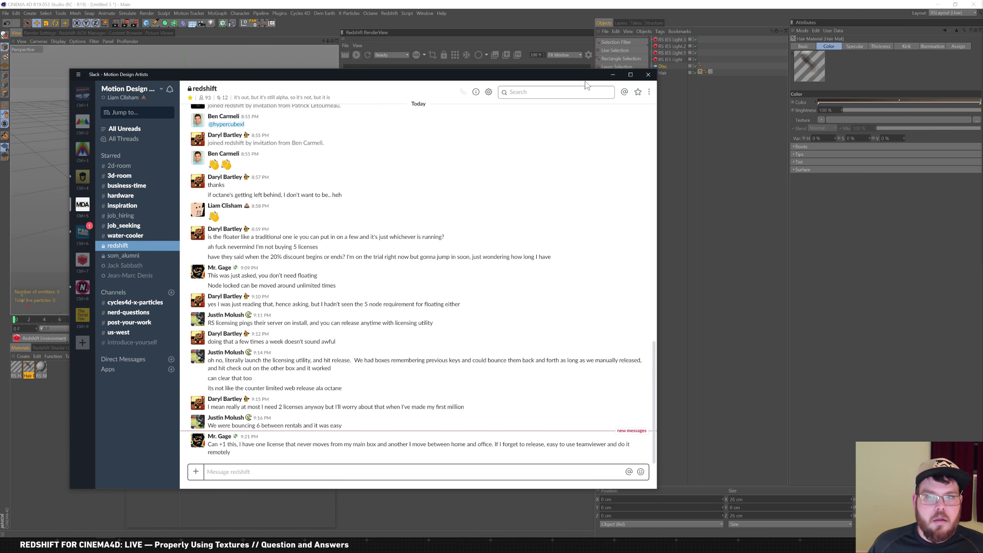
pyautogui.hotkey('alt', 'Tab')
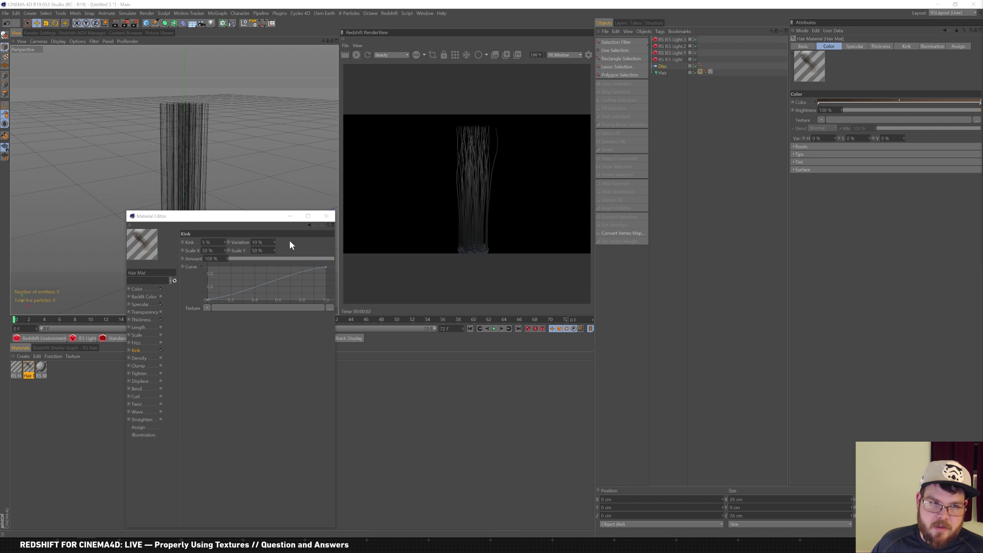
# Reshape the kink curve, moving its start to about 0.08 and its end to 0.8
pyautogui.moveTo(263, 221); pyautogui.dragTo(331, 133)
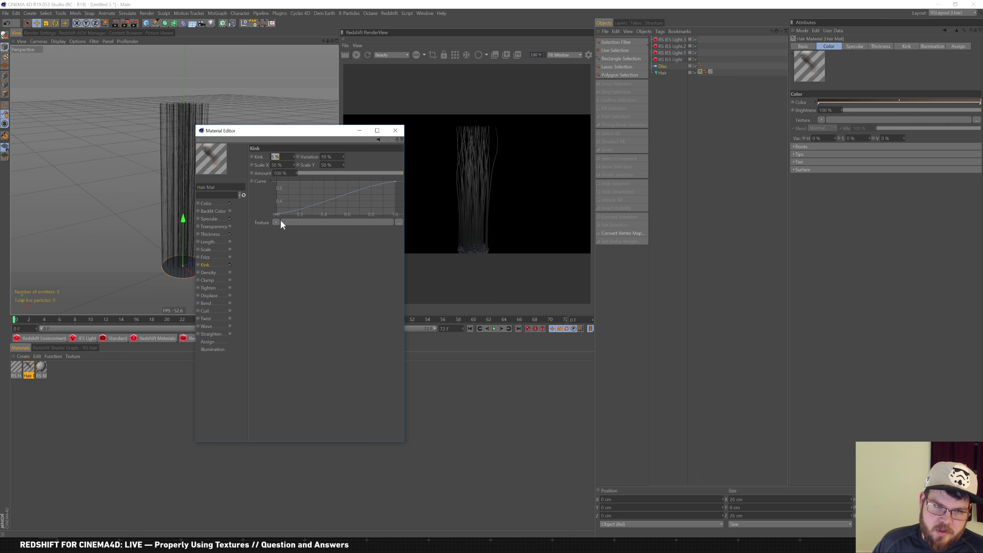
pyautogui.moveTo(276, 214); pyautogui.dragTo(304, 217)
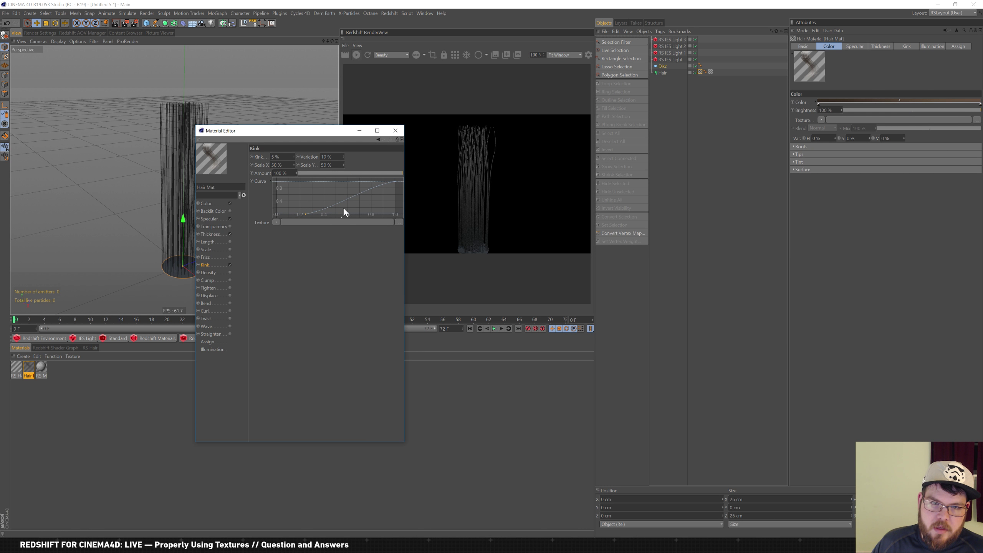
pyautogui.moveTo(395, 182)
pyautogui.mouseDown()
pyautogui.moveTo(399, 198)
pyautogui.moveTo(400, 186)
pyautogui.mouseUp()
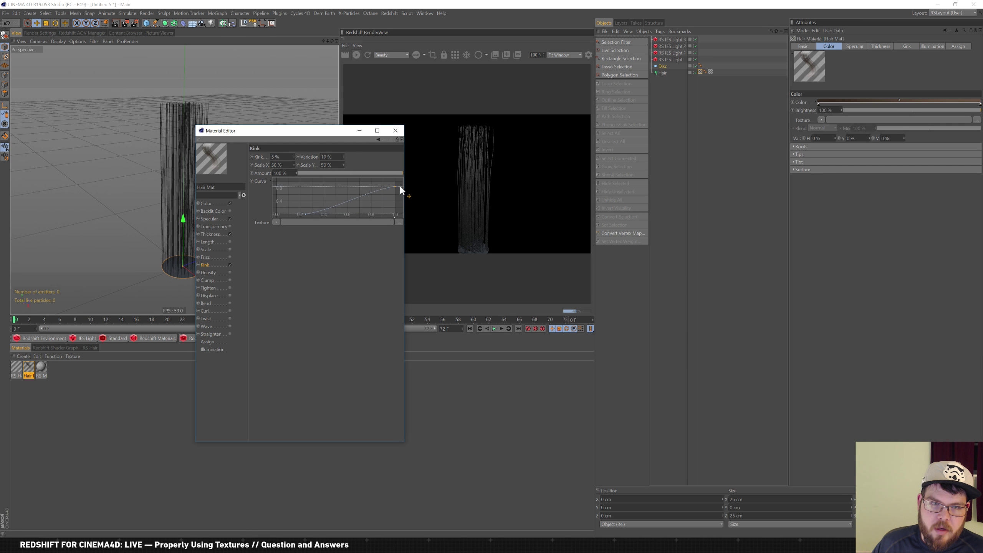
pyautogui.rightClick(308, 216)
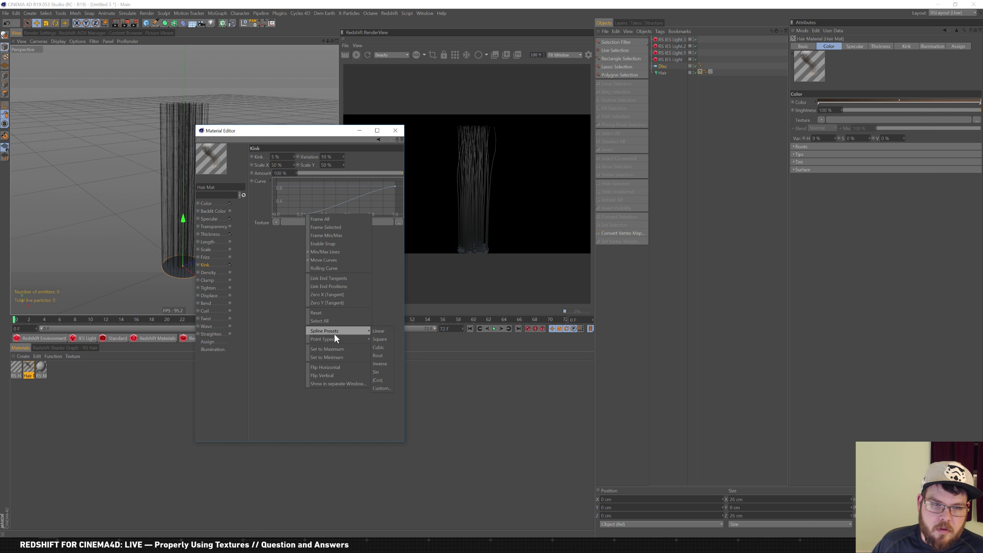
pyautogui.click(381, 246)
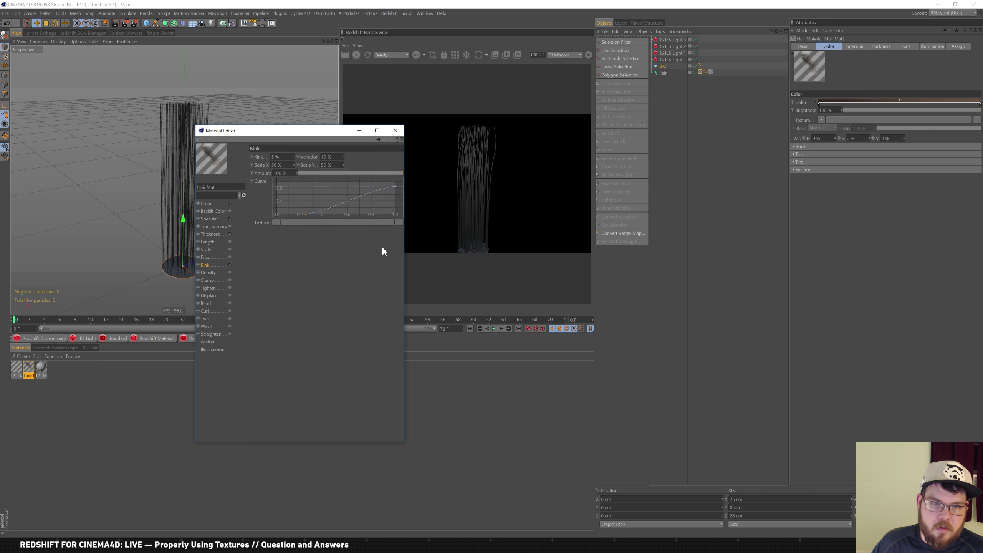
pyautogui.doubleClick(306, 213)
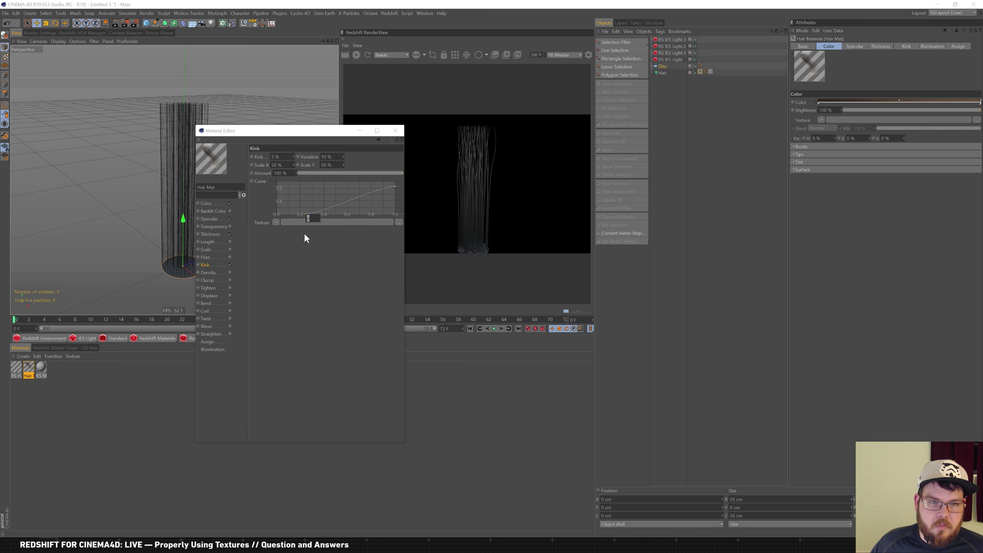
pyautogui.click(304, 228)
pyautogui.click(303, 214)
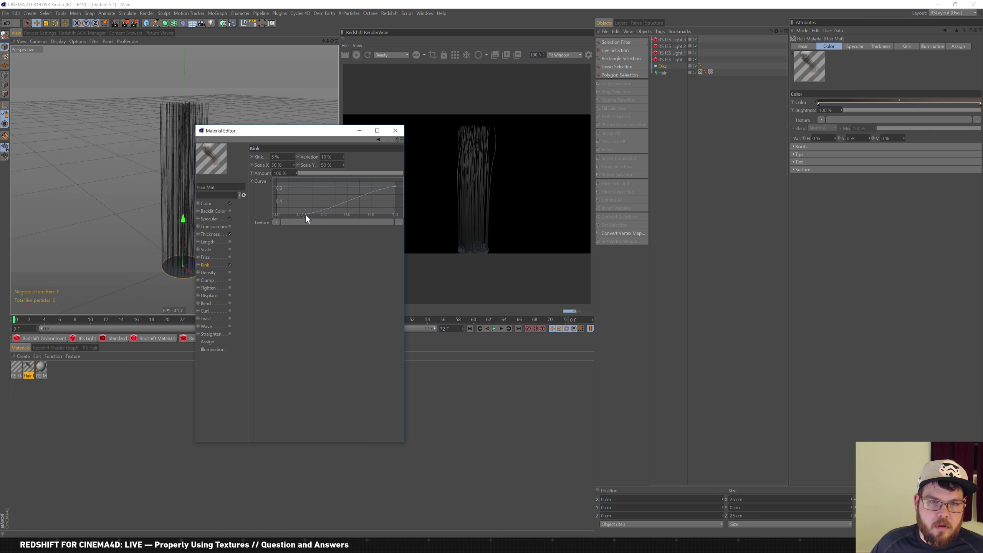
# Disable Density and enable Twist at 104°, setting its curve ends to about 0.2 and 0.8
pyautogui.click(230, 272)
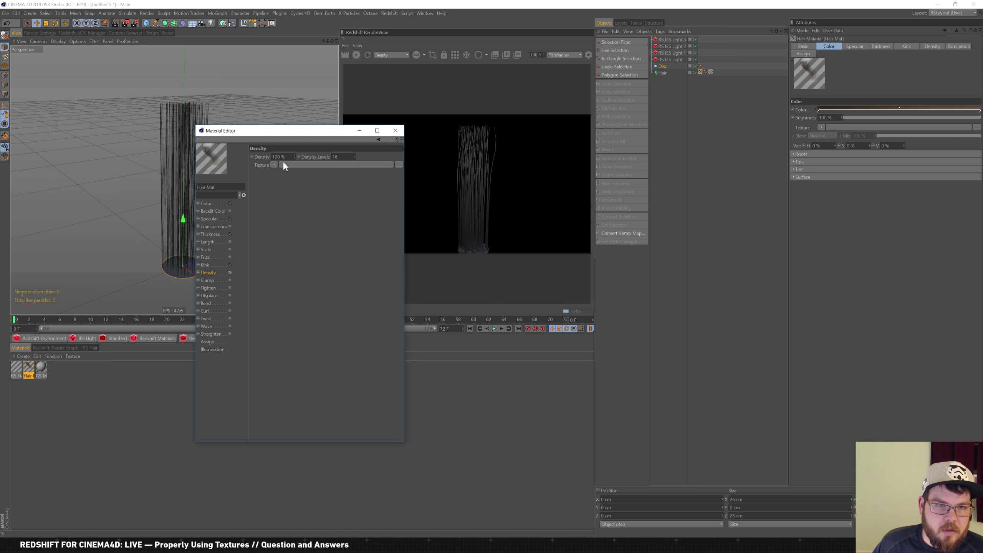
pyautogui.click(230, 272)
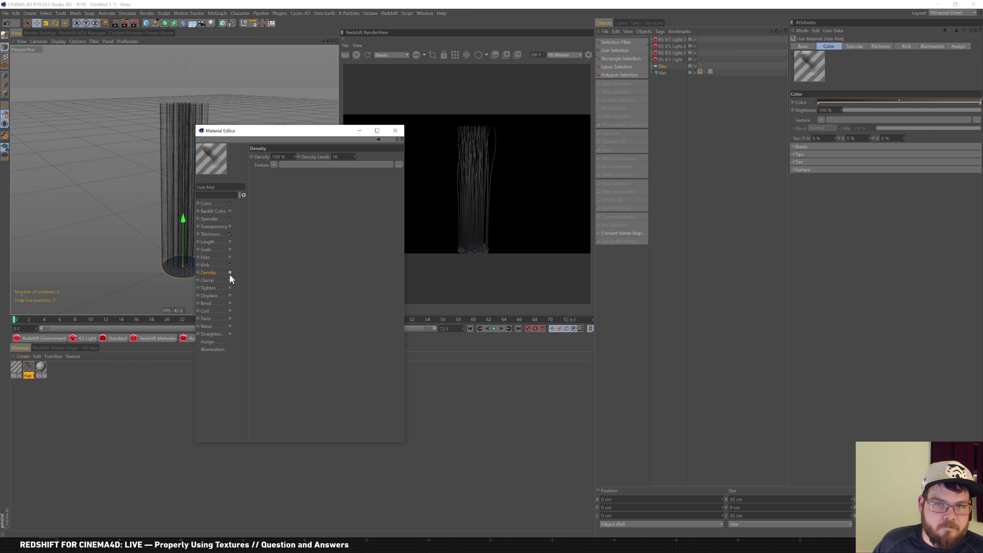
pyautogui.click(230, 319)
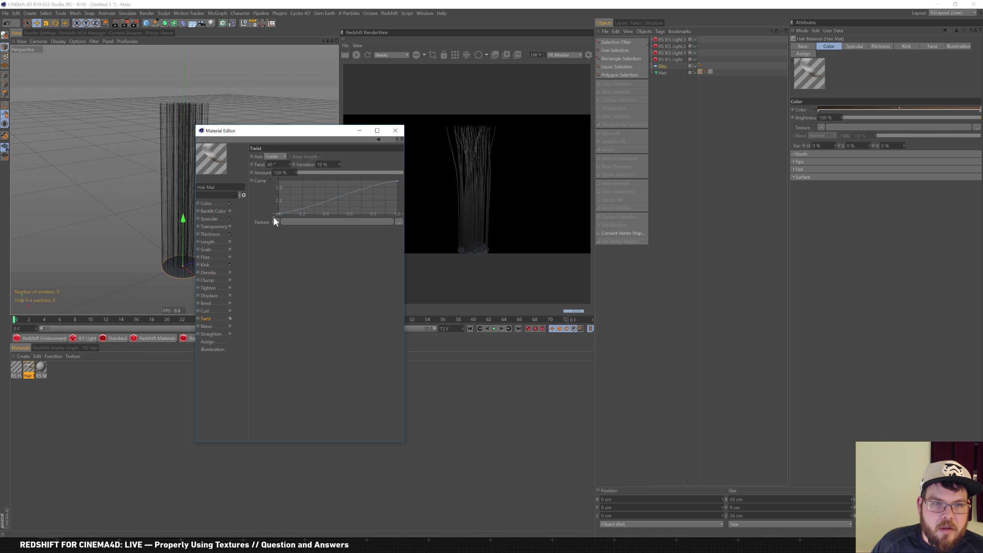
pyautogui.moveTo(292, 157); pyautogui.dragTo(344, 170)
pyautogui.moveTo(279, 214); pyautogui.dragTo(310, 214)
pyautogui.moveTo(397, 181); pyautogui.dragTo(398, 189)
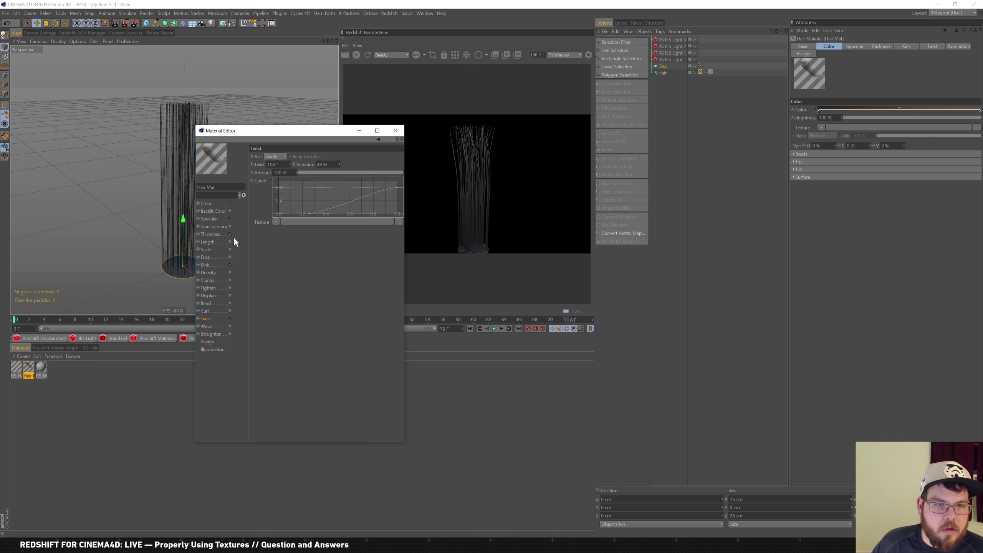
# Set the Thickness channel's root thickness to 2 cm
pyautogui.click(214, 234)
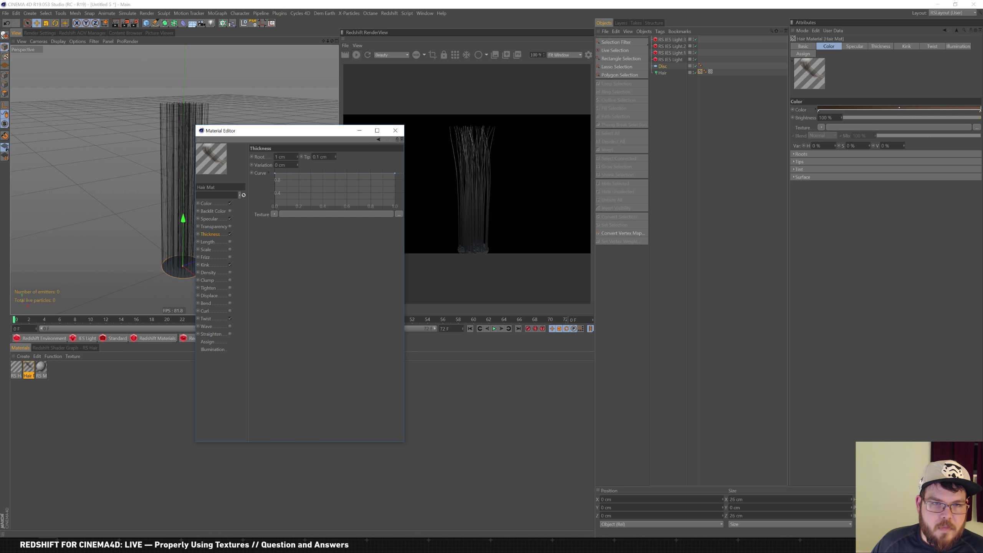
pyautogui.doubleClick(280, 156)
pyautogui.write('2')
pyautogui.press('Return')
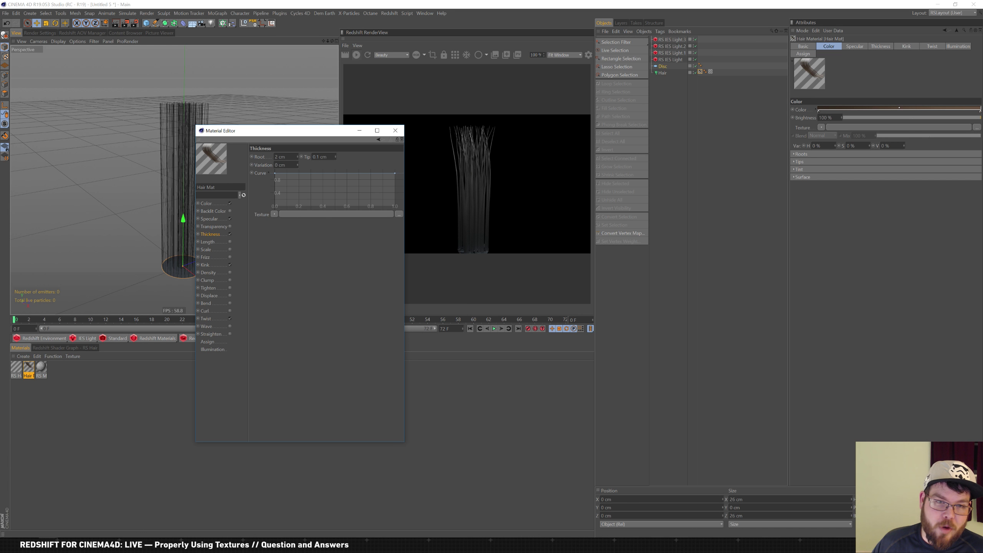
# Try tip thickness values of 0.4 cm and then 0.05 cm
pyautogui.moveTo(326, 156); pyautogui.dragTo(243, 139)
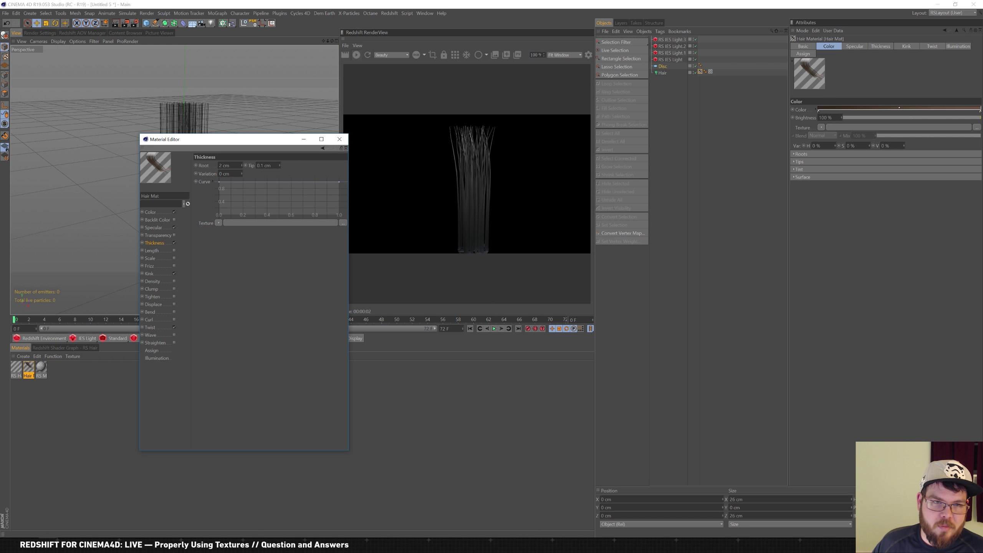
pyautogui.moveTo(273, 166); pyautogui.dragTo(214, 163)
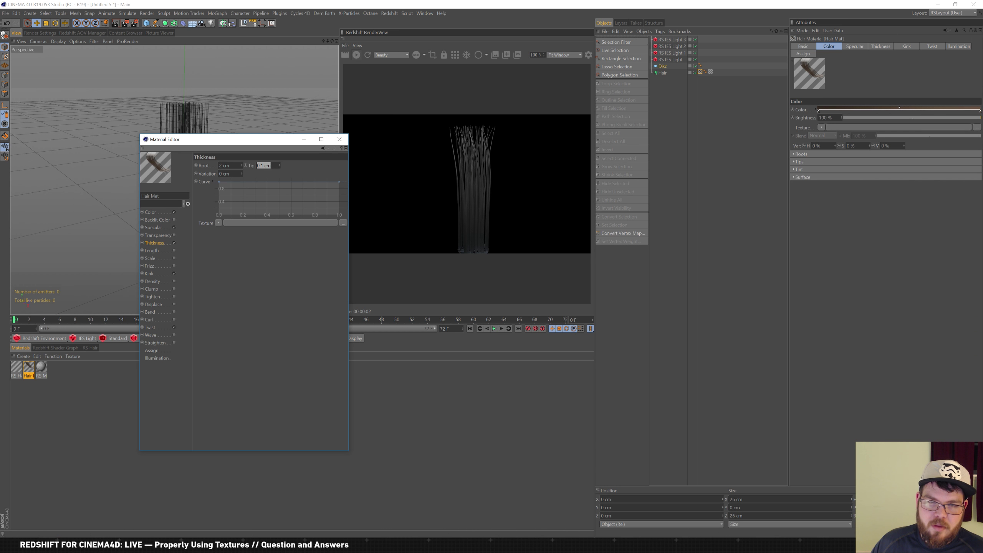
pyautogui.write('0.4')
pyautogui.press('Return')
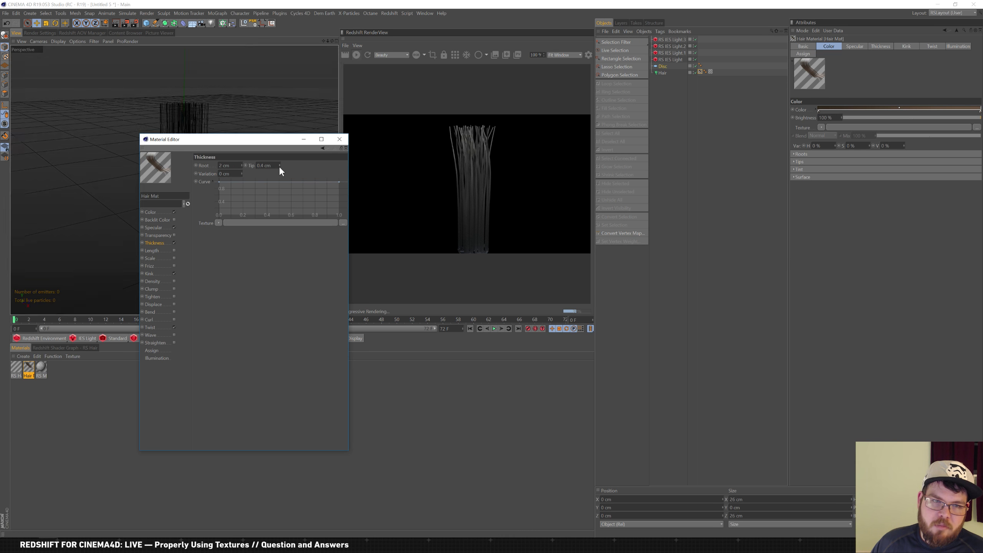
pyautogui.doubleClick(276, 166)
pyautogui.press('BackSpace')
pyautogui.write('0.05')
pyautogui.press('Return')
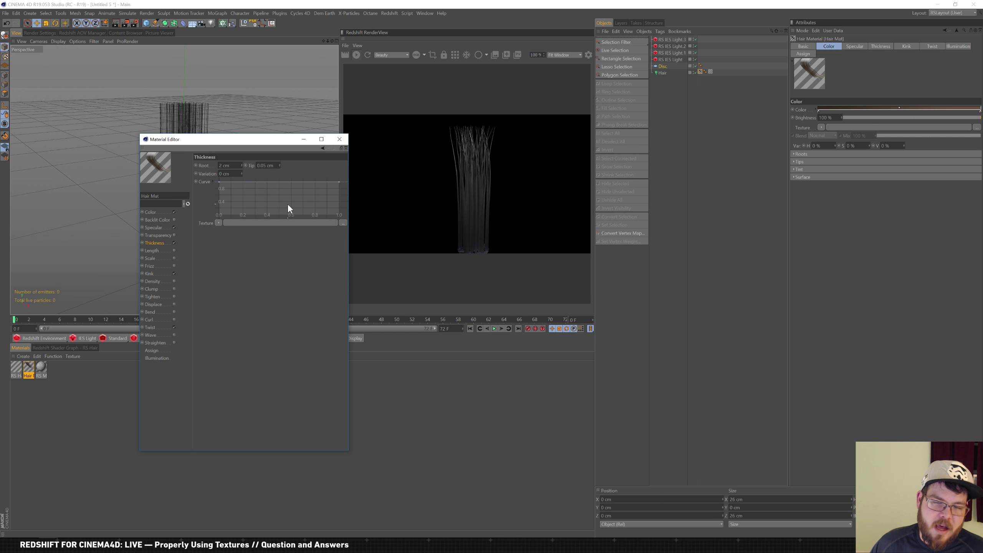
# Lower the thickness curve ends to about 0.5 and 0.6, then settle on a 0.25 cm tip
pyautogui.moveTo(219, 181)
pyautogui.mouseDown()
pyautogui.moveTo(205, 230)
pyautogui.moveTo(218, 182)
pyautogui.mouseUp()
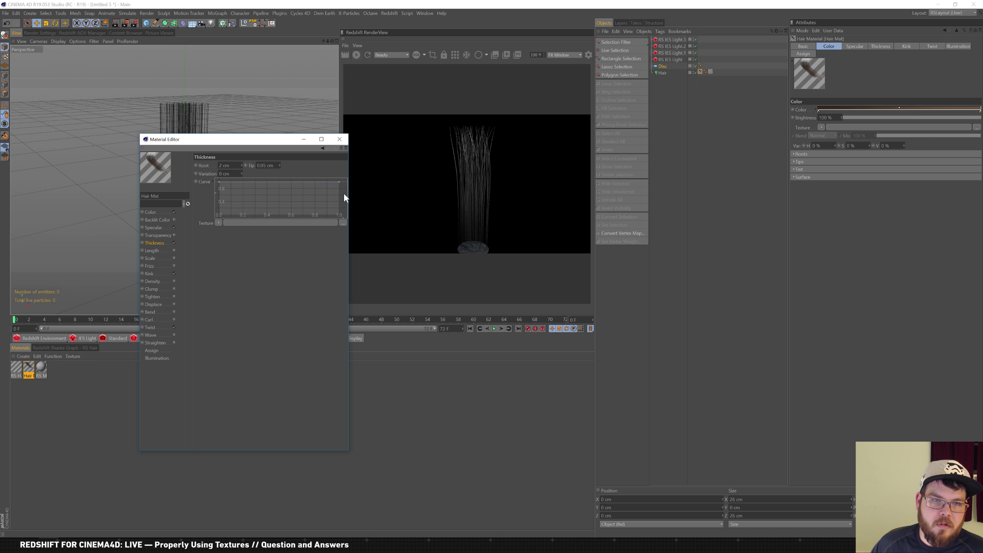
pyautogui.moveTo(339, 182); pyautogui.dragTo(349, 165)
pyautogui.moveTo(275, 166); pyautogui.dragTo(249, 165)
pyautogui.write('1')
pyautogui.press('Return')
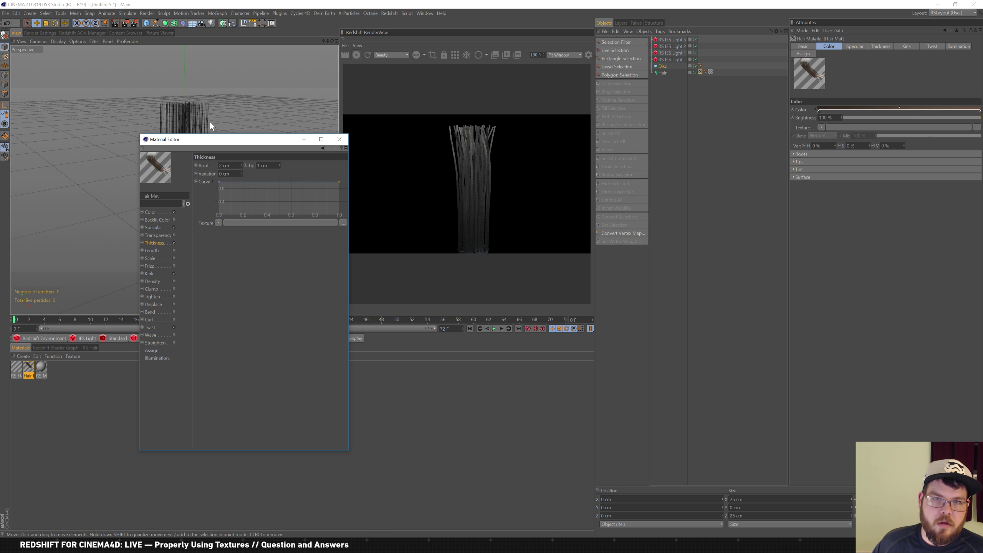
pyautogui.moveTo(274, 166); pyautogui.dragTo(240, 160)
pyautogui.write('0.25')
pyautogui.press('Return')
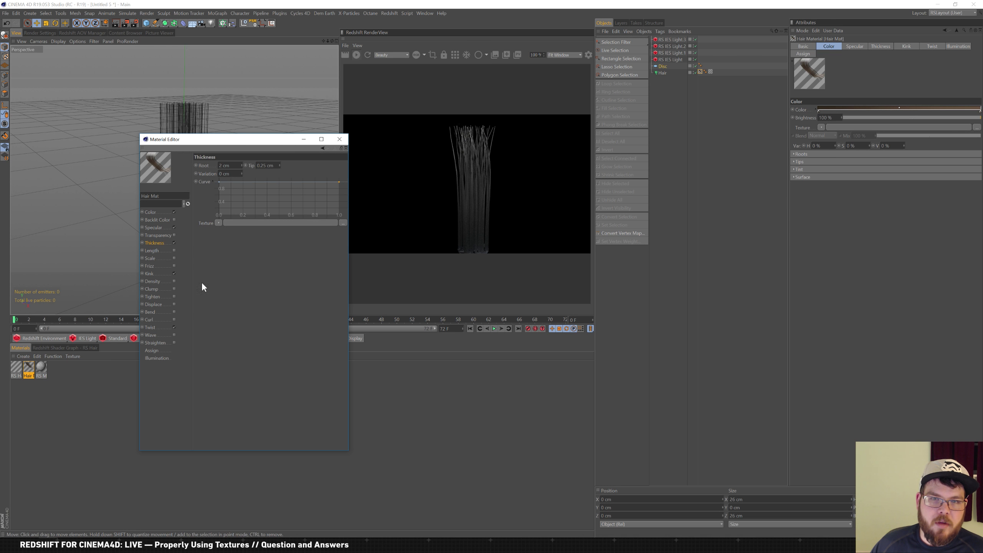
pyautogui.click(86, 546)
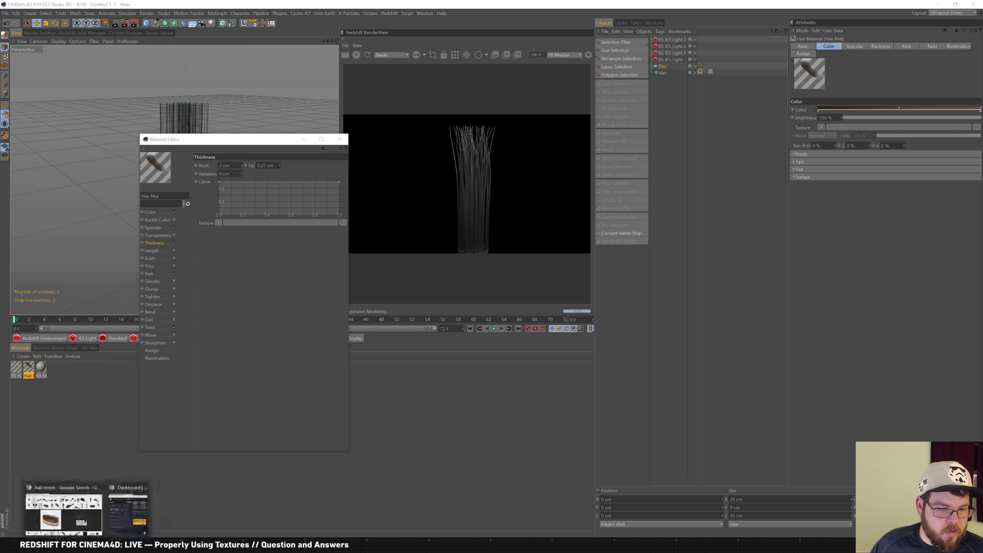
pyautogui.click(83, 518)
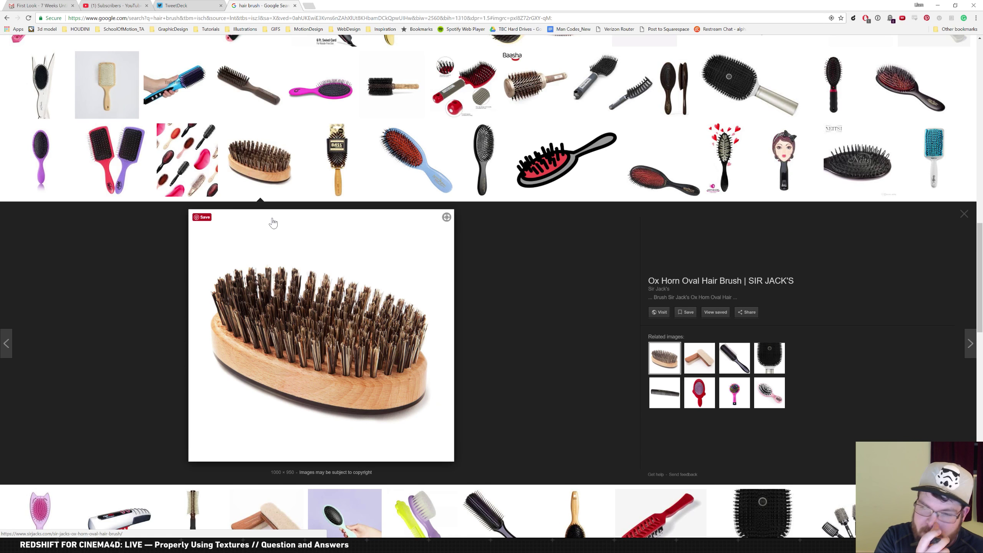
pyautogui.click(130, 546)
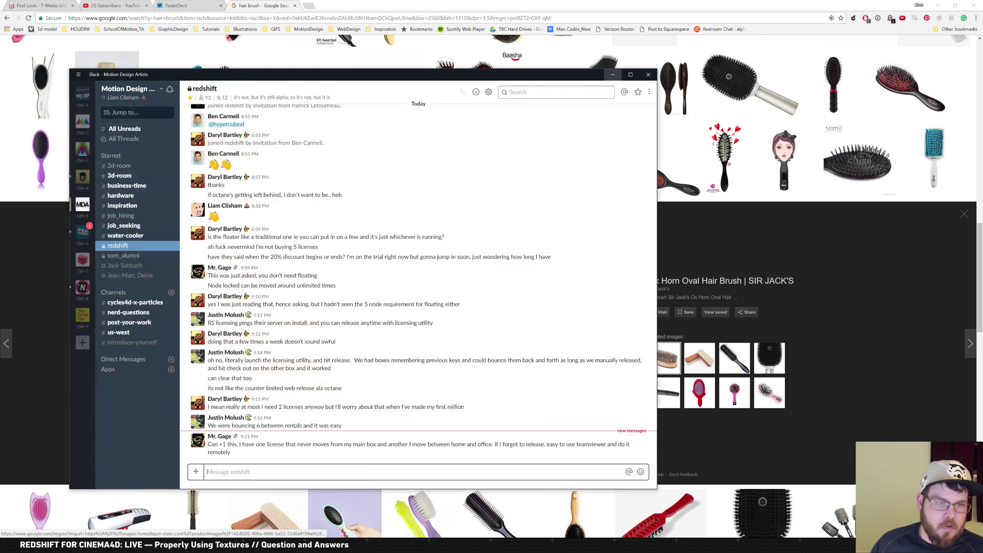
pyautogui.click(82, 233)
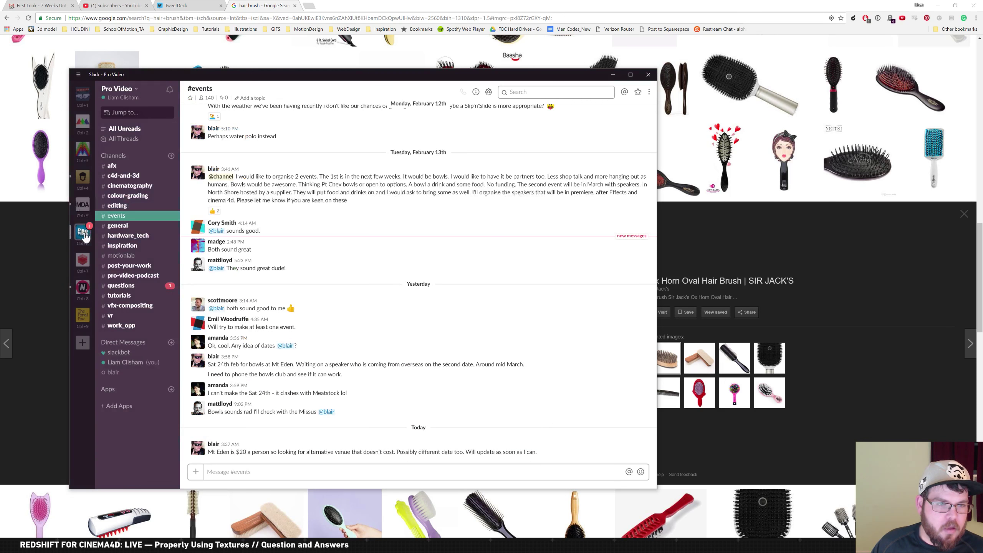
pyautogui.click(149, 290)
pyautogui.scroll(-5, 380, 370)
pyautogui.click(612, 459)
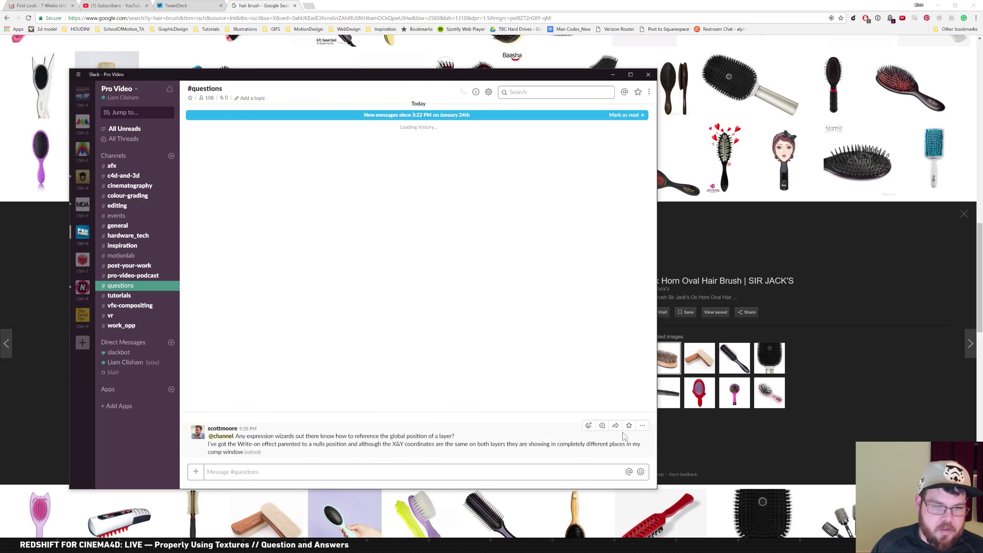
pyautogui.click(613, 74)
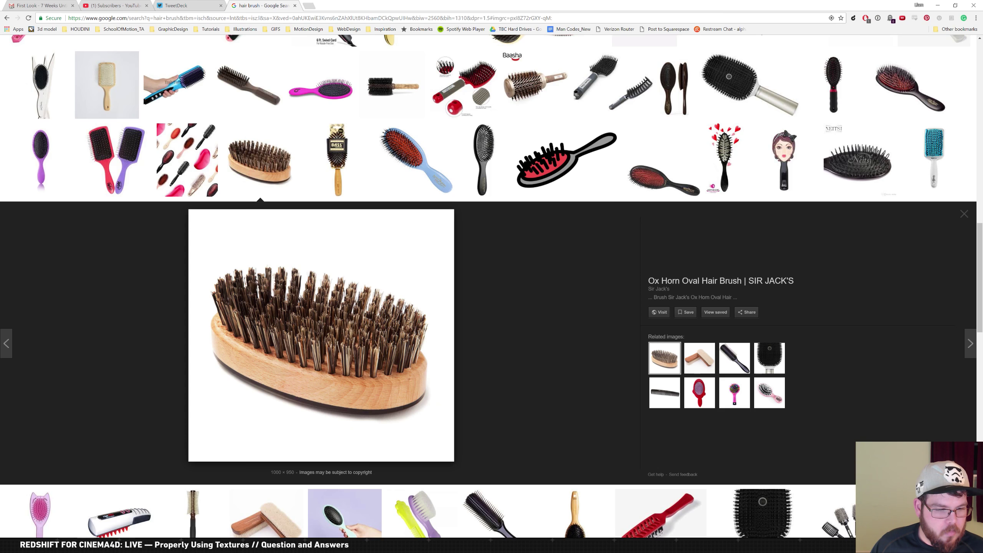
pyautogui.click(48, 525)
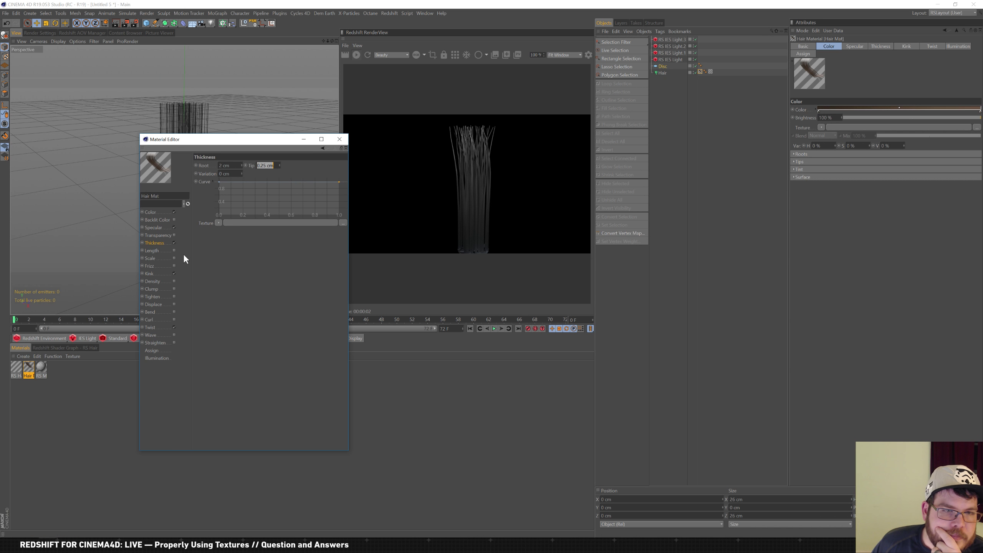
# Close the Hair Mat editor and open the RS Hair material with its attribute groups expanded
pyautogui.click(149, 213)
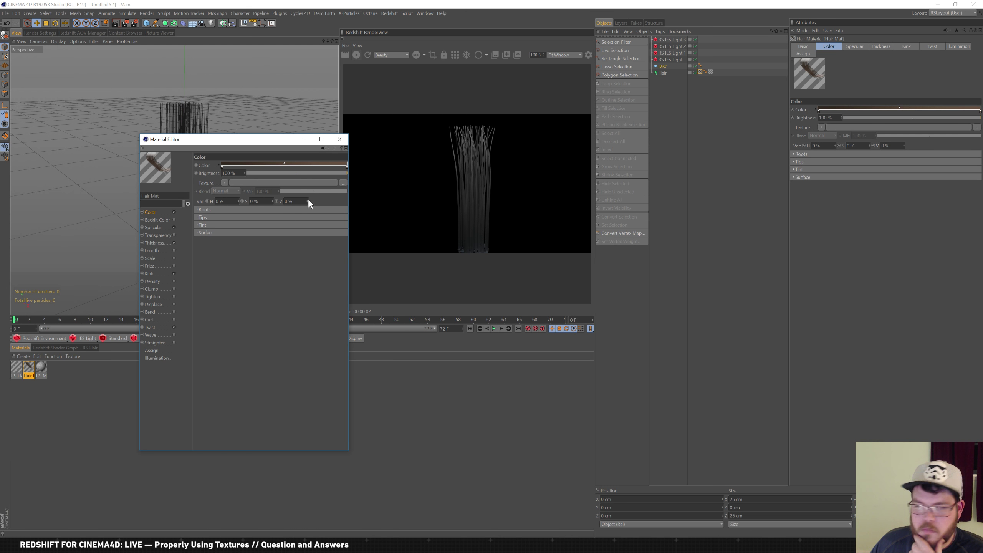
pyautogui.click(339, 139)
pyautogui.click(17, 369)
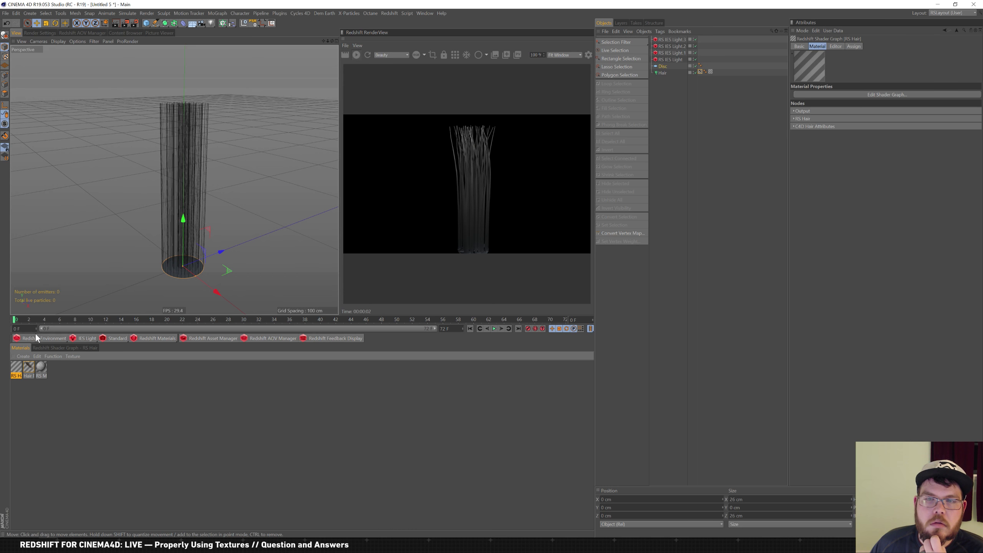
pyautogui.doubleClick(22, 363)
pyautogui.click(195, 197)
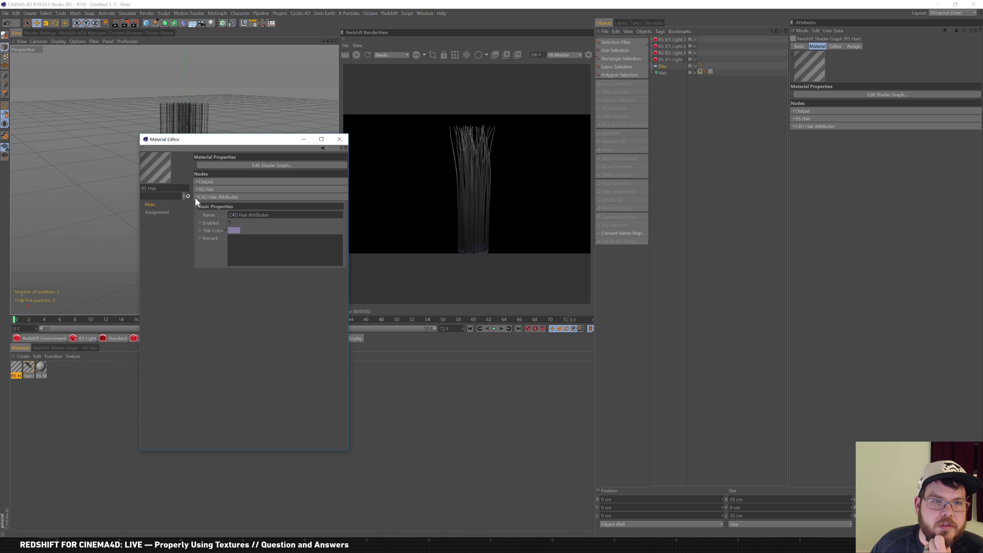
pyautogui.click(205, 190)
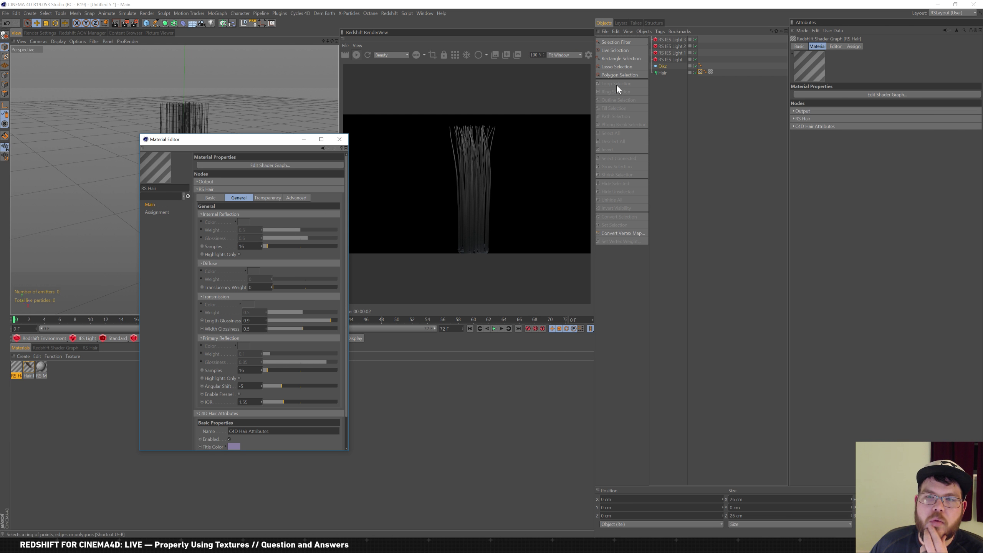
# Set the intensity multiplier of the first two IES lights to 10
pyautogui.click(675, 58)
pyautogui.moveTo(845, 154); pyautogui.dragTo(732, 106)
pyautogui.write('10')
pyautogui.press('Return')
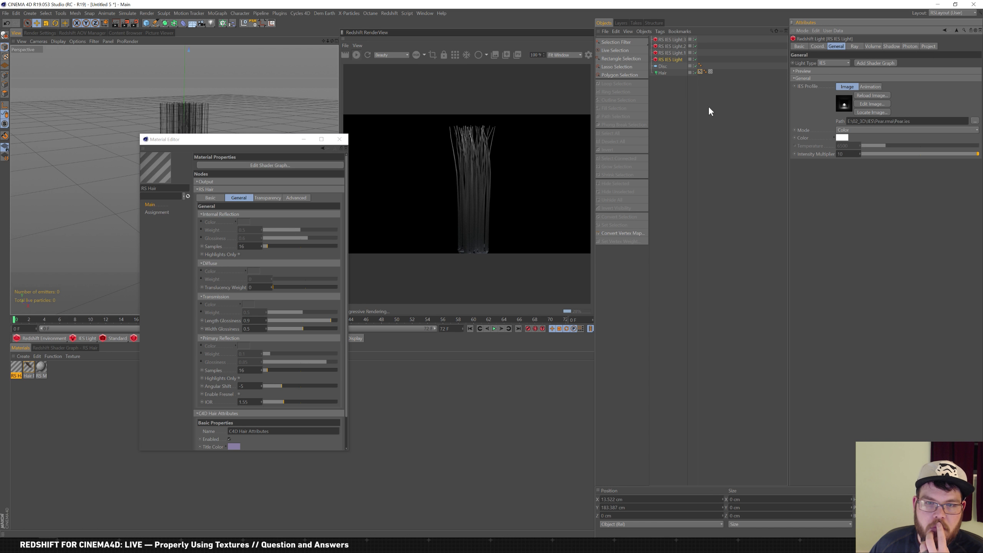
pyautogui.click(676, 54)
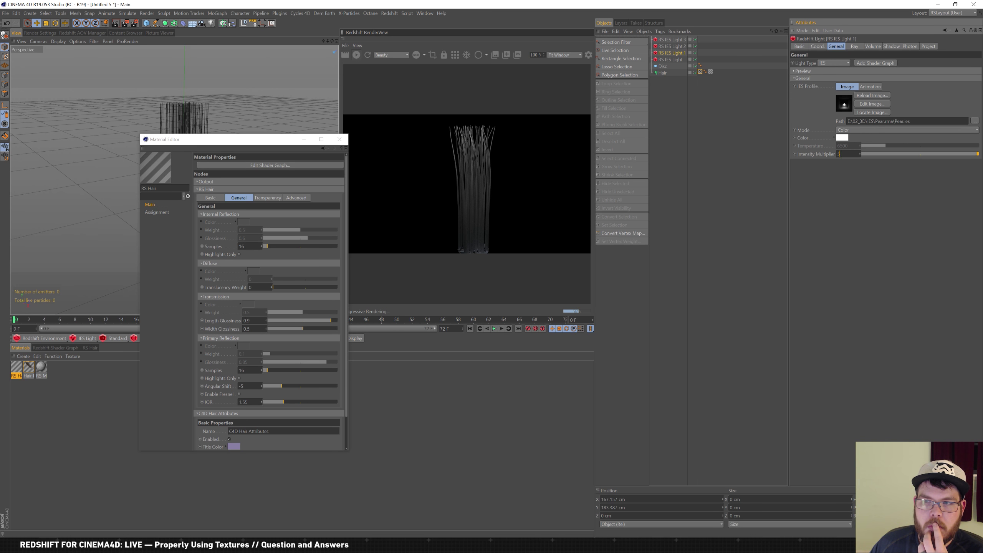
pyautogui.write('10')
pyautogui.press('Return')
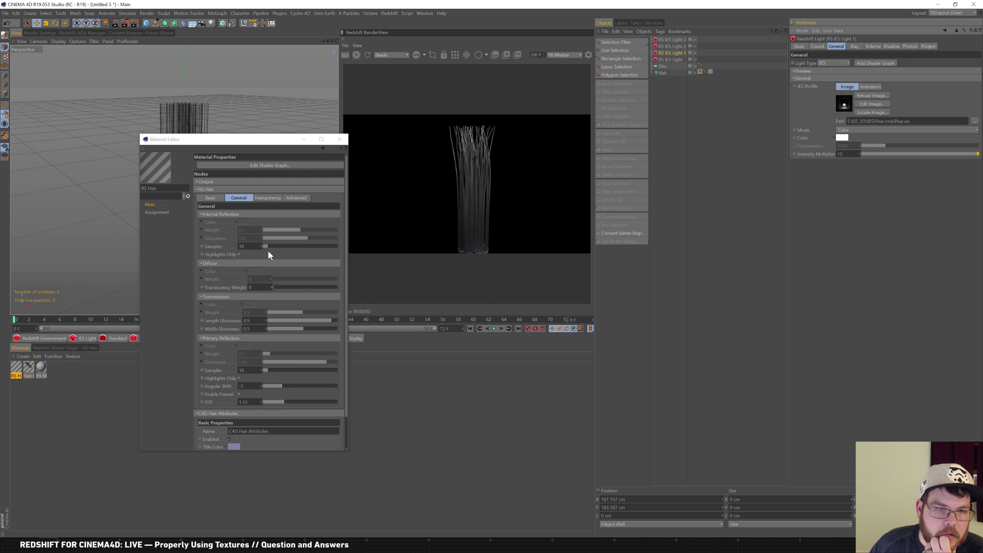
# Raise internal reflection samples to 50 and rearrange the Output and RS Hair nodes in the shader graph
pyautogui.moveTo(270, 244); pyautogui.dragTo(276, 246)
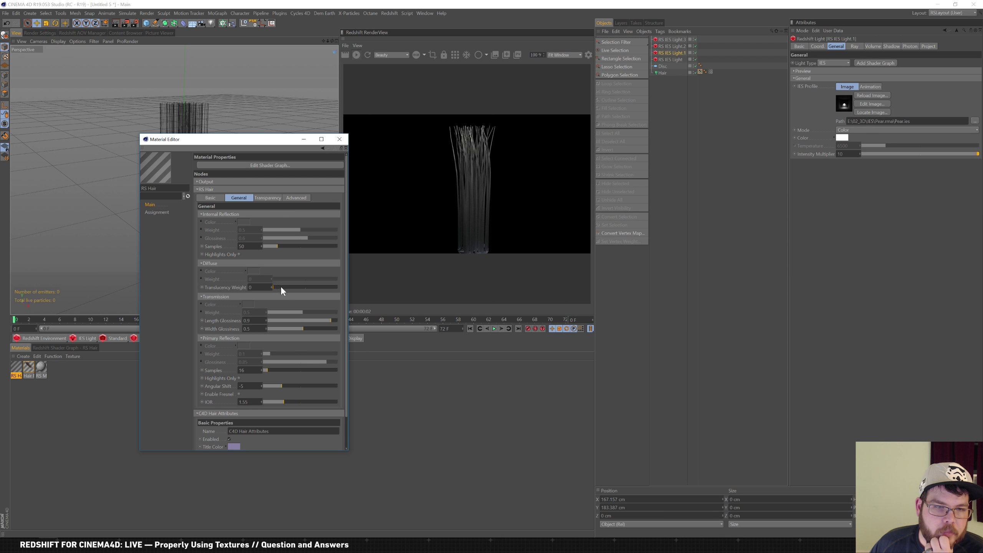
pyautogui.click(64, 348)
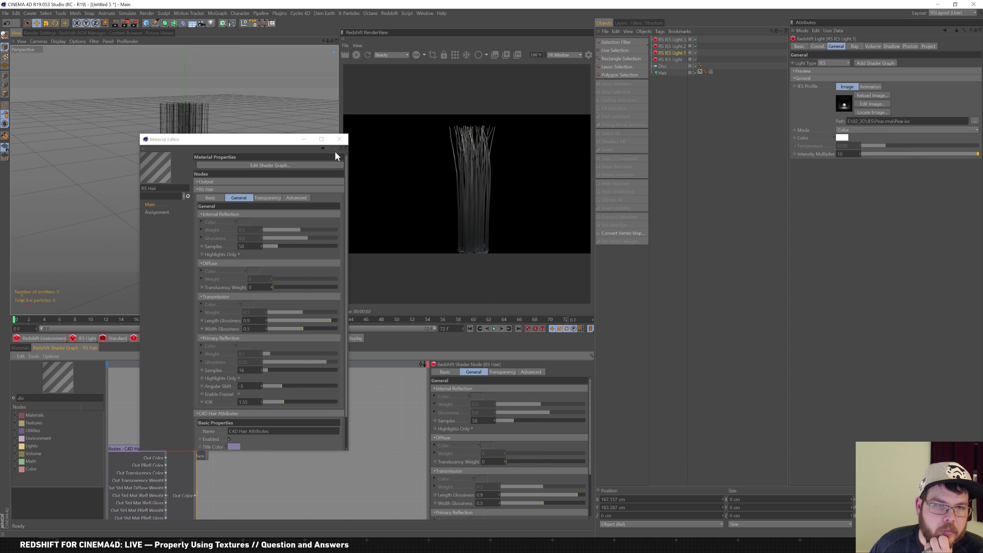
pyautogui.click(340, 139)
pyautogui.moveTo(203, 451); pyautogui.dragTo(303, 437)
pyautogui.moveTo(144, 451); pyautogui.dragTo(197, 422)
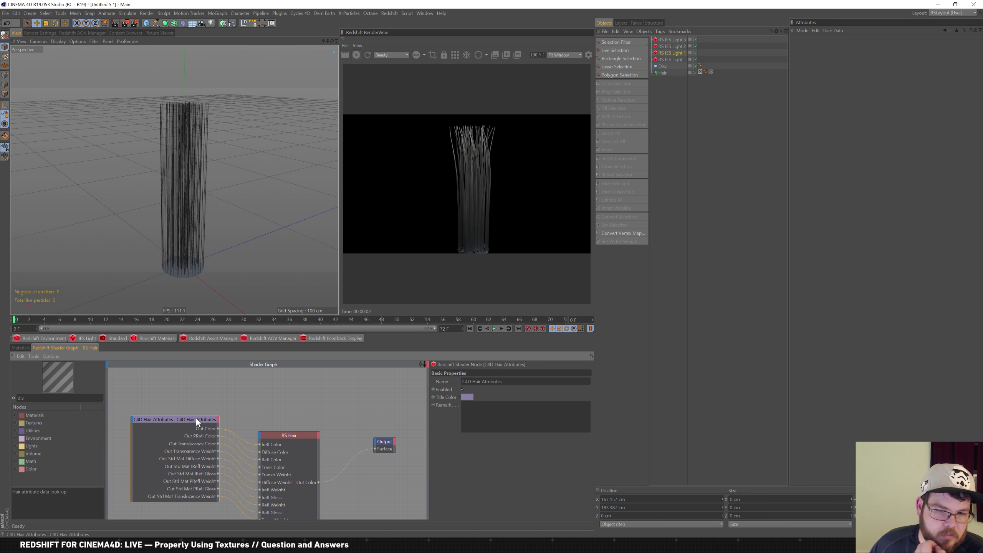
pyautogui.click(29, 350)
# Move the Hair Mat colour gradient stops inward toward the middle
pyautogui.doubleClick(28, 368)
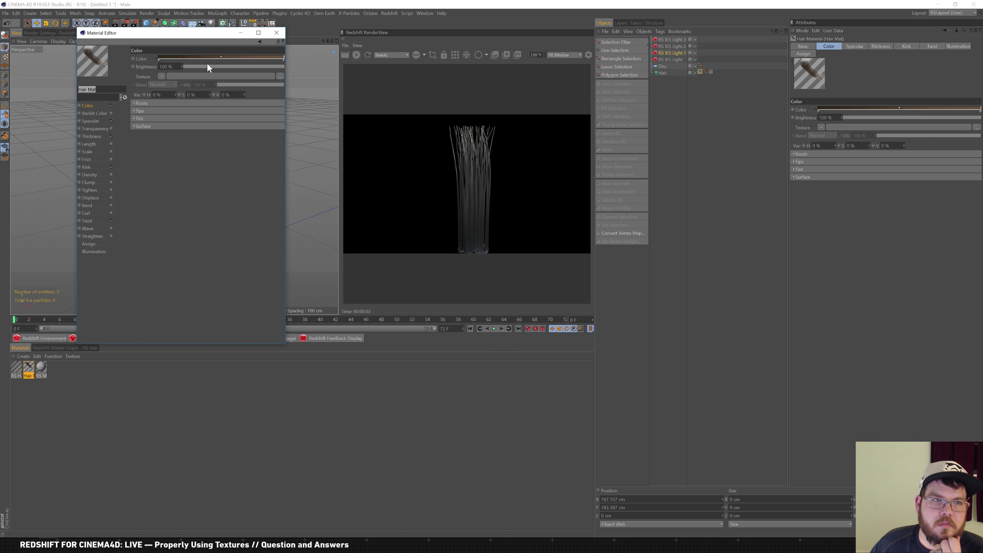
pyautogui.click(283, 60)
pyautogui.moveTo(260, 61); pyautogui.dragTo(200, 61)
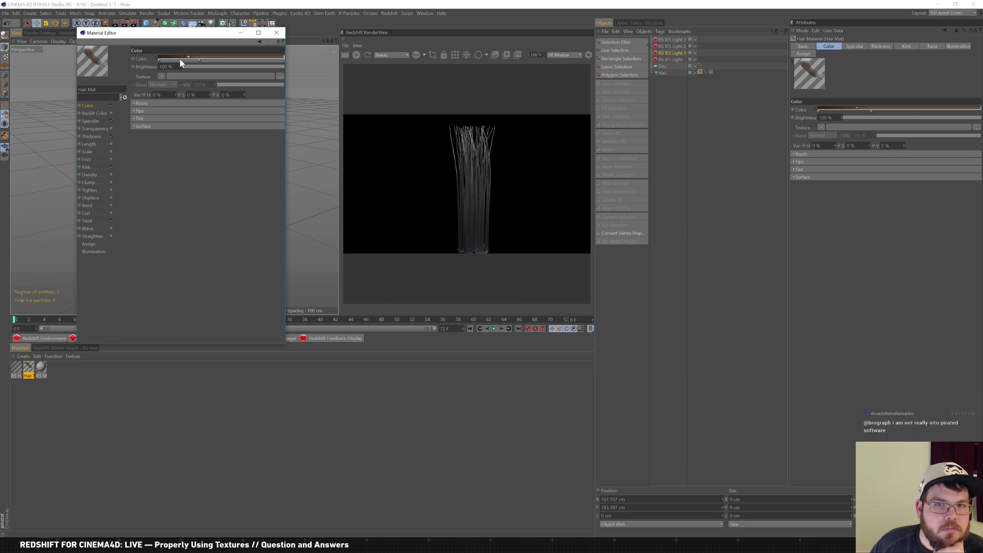
pyautogui.moveTo(158, 60); pyautogui.dragTo(189, 61)
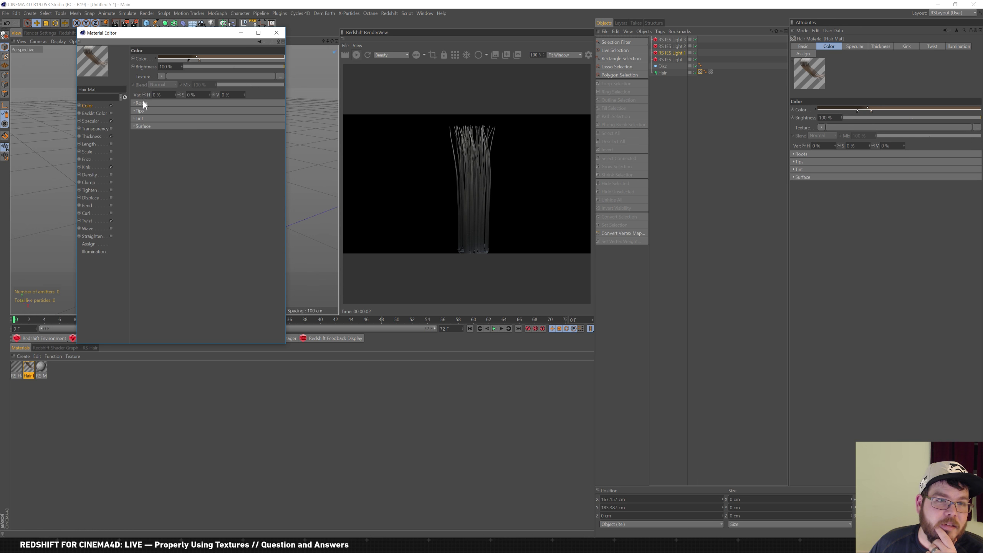
# Expand the Roots, Tips, Tint and Surface sections, then toggle Specular off and back on
pyautogui.click(146, 103)
pyautogui.click(142, 129)
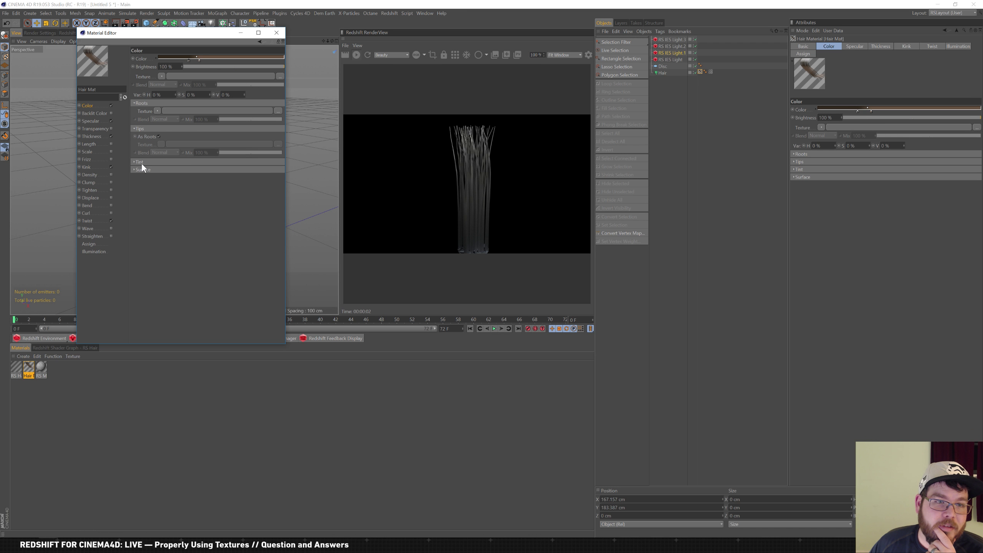
pyautogui.click(140, 162)
pyautogui.click(139, 196)
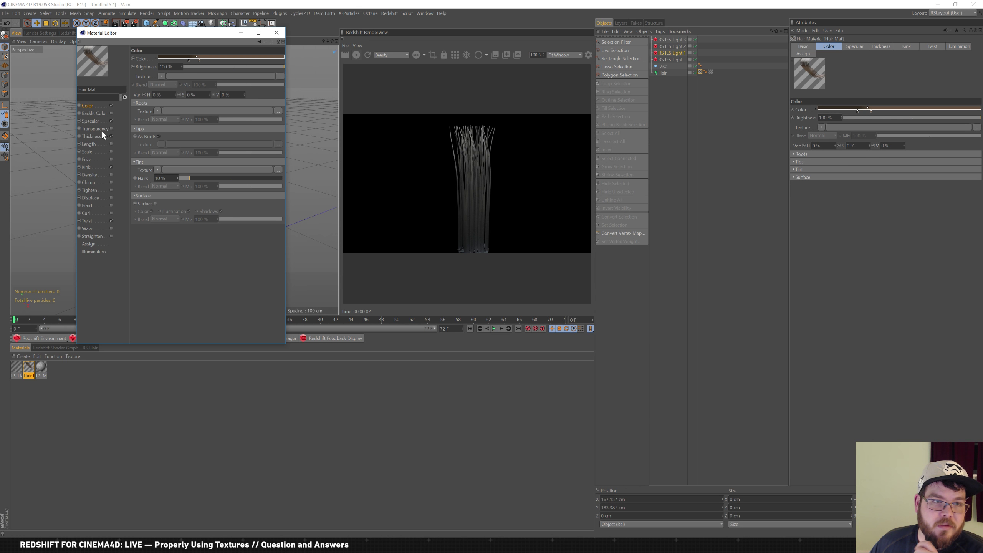
pyautogui.click(112, 120)
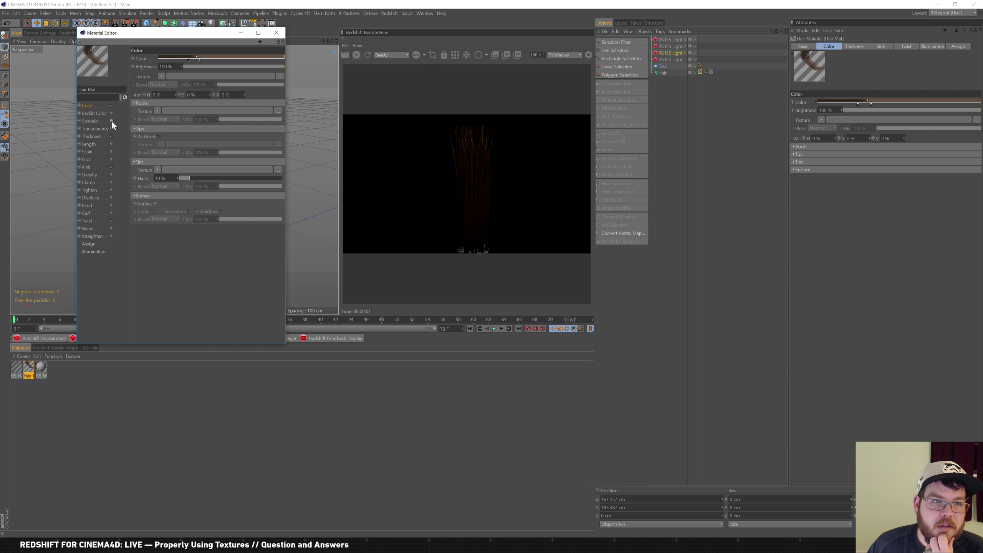
pyautogui.click(111, 121)
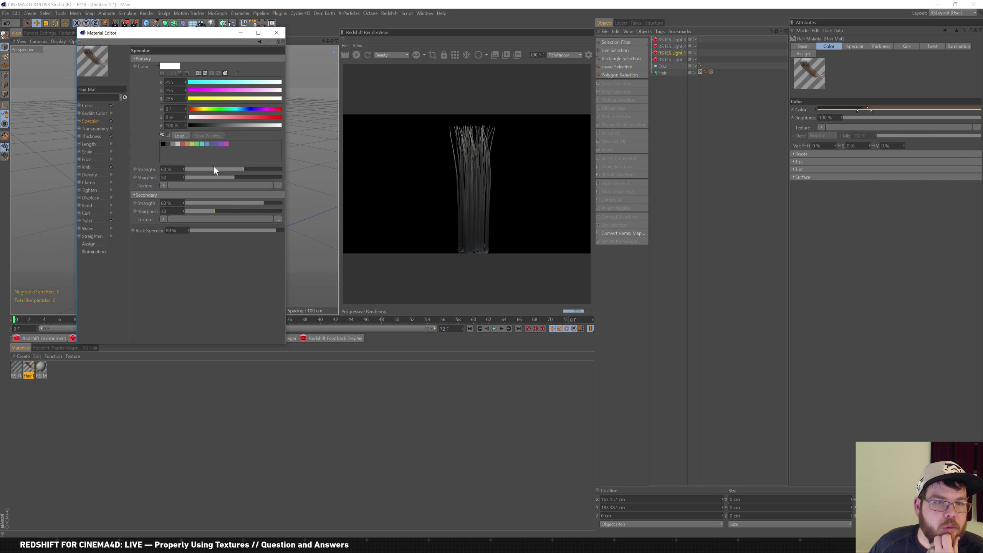
# Add a Noise texture to the primary specular and set secondary specular strength to 56%
pyautogui.moveTo(200, 169)
pyautogui.mouseDown()
pyautogui.moveTo(190, 169)
pyautogui.moveTo(206, 165)
pyautogui.mouseUp()
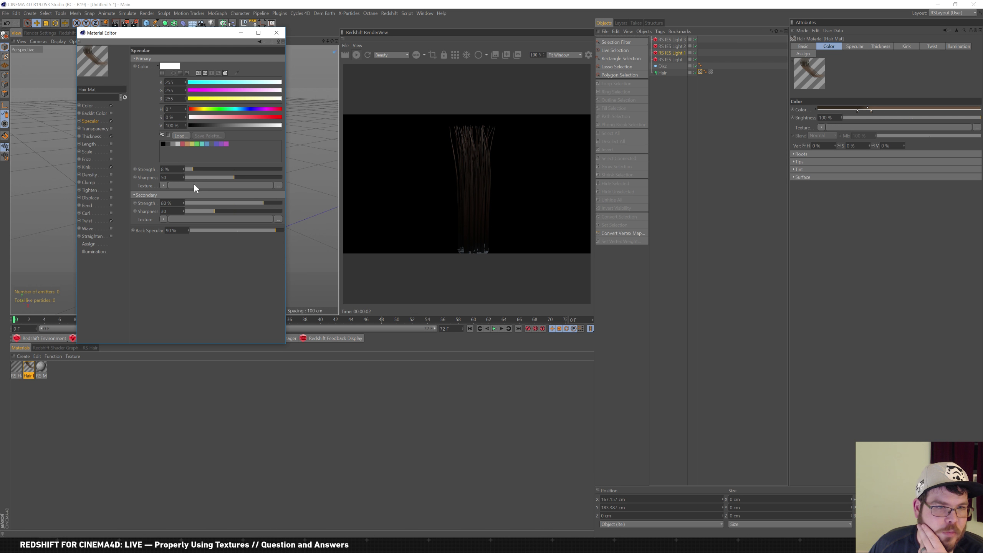
pyautogui.click(163, 185)
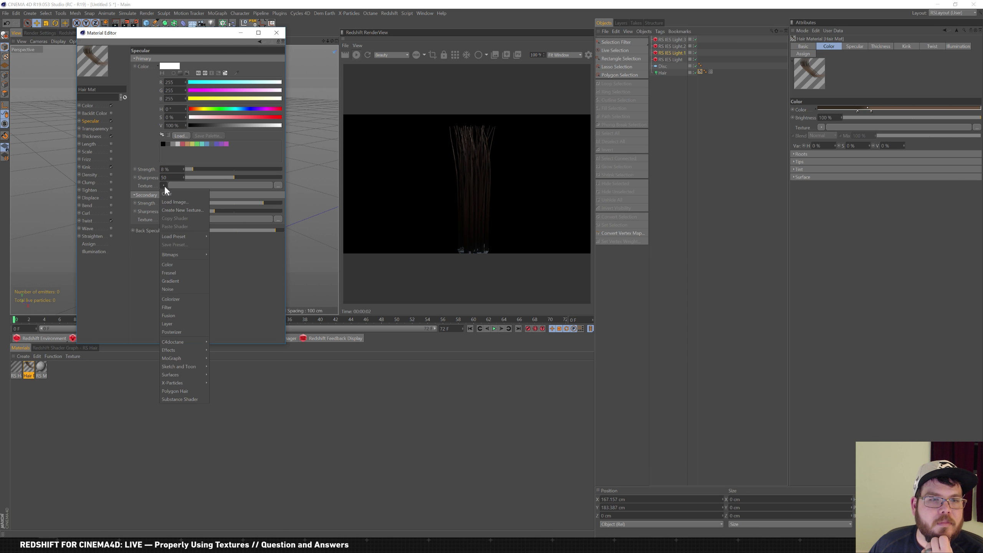
pyautogui.click(183, 265)
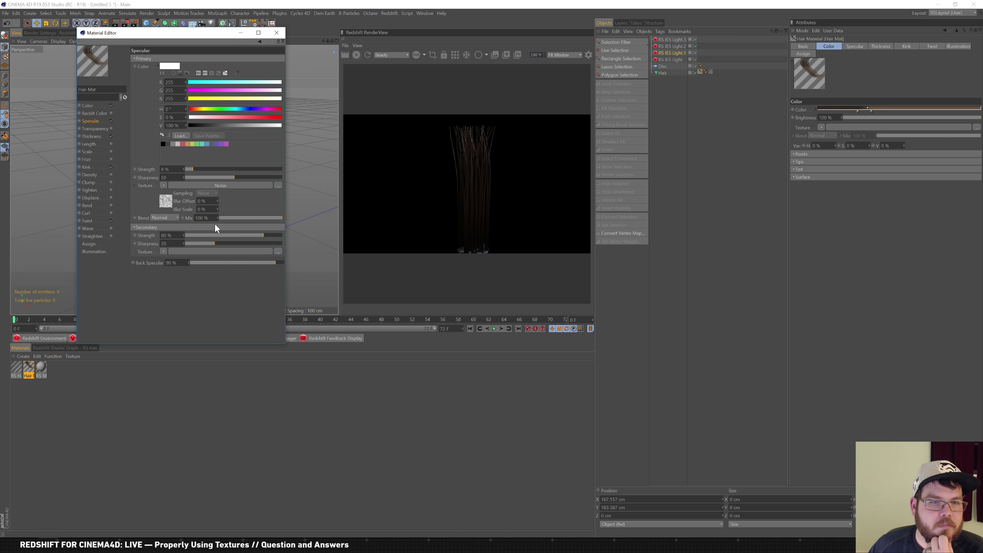
pyautogui.moveTo(207, 169); pyautogui.dragTo(227, 171)
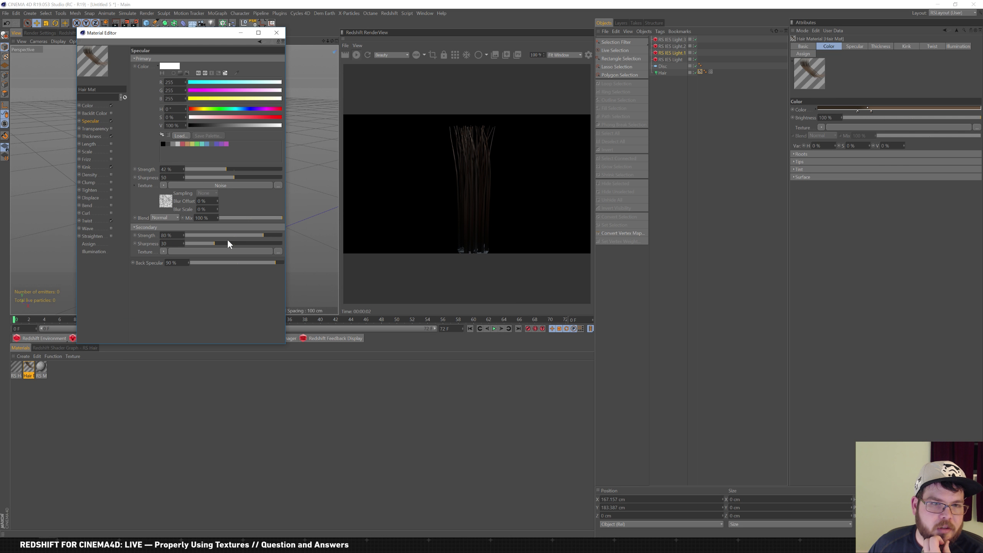
pyautogui.moveTo(212, 234); pyautogui.dragTo(207, 234)
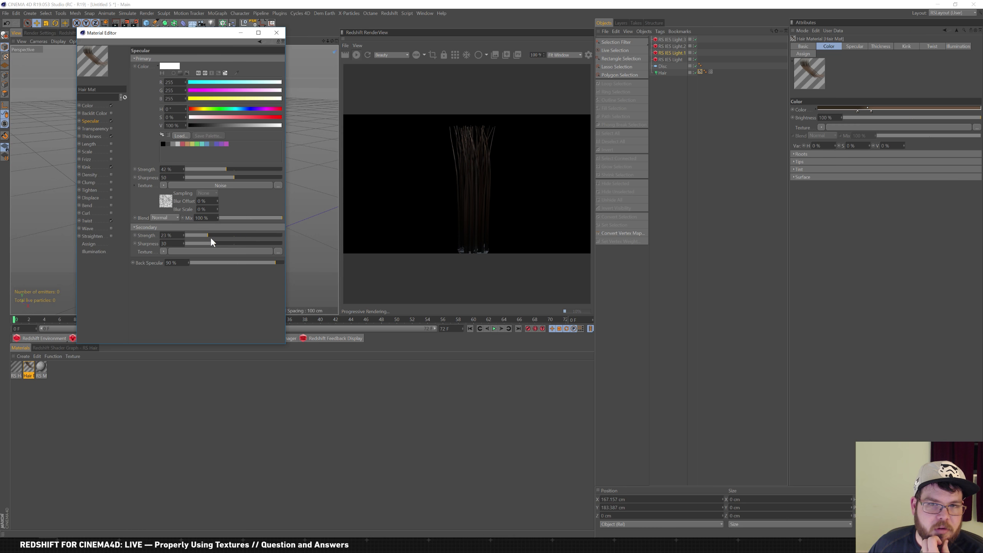
pyautogui.moveTo(227, 235); pyautogui.dragTo(239, 235)
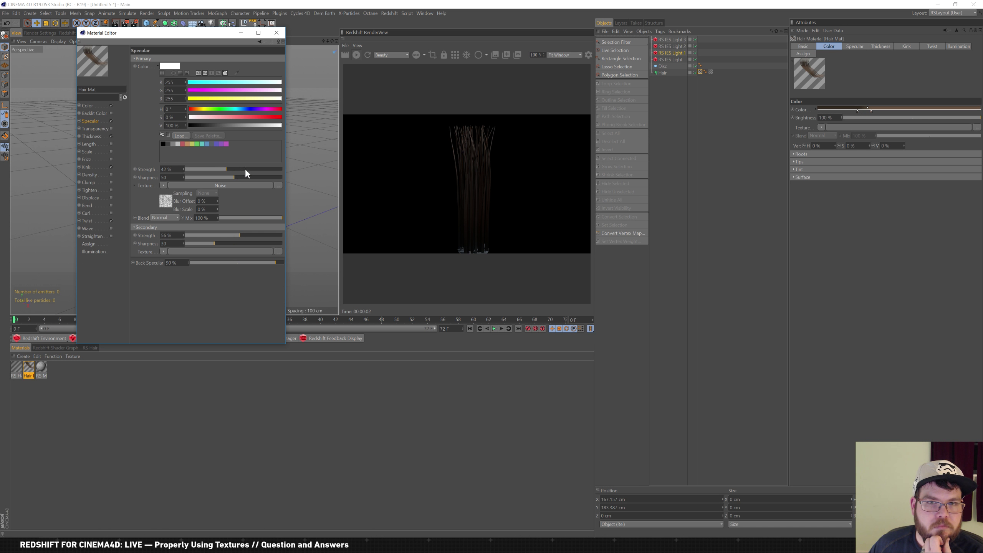
pyautogui.click(242, 169)
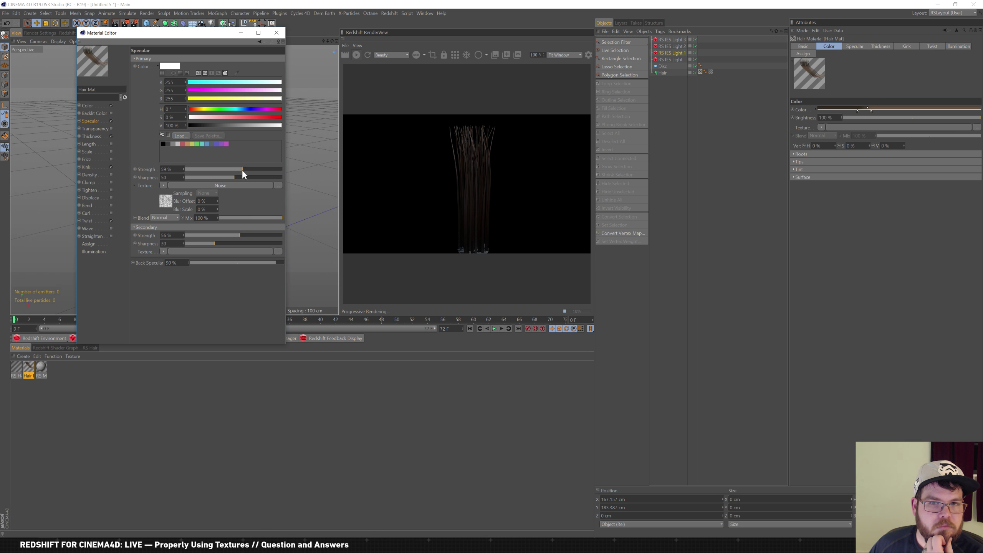
# Raise primary specular strength to 65% and close the Hair Mat editor
pyautogui.moveTo(210, 34); pyautogui.dragTo(421, 152)
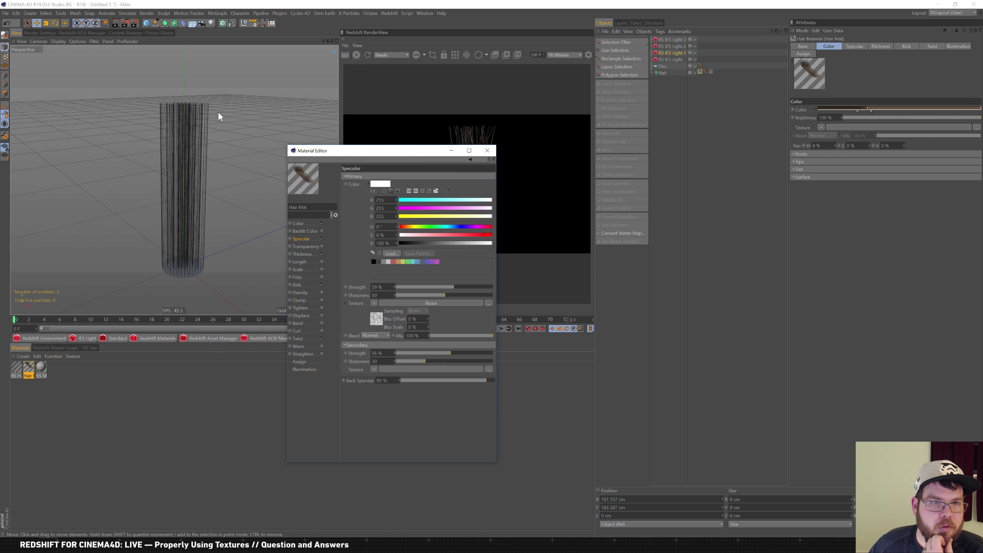
pyautogui.moveTo(424, 287); pyautogui.dragTo(427, 287)
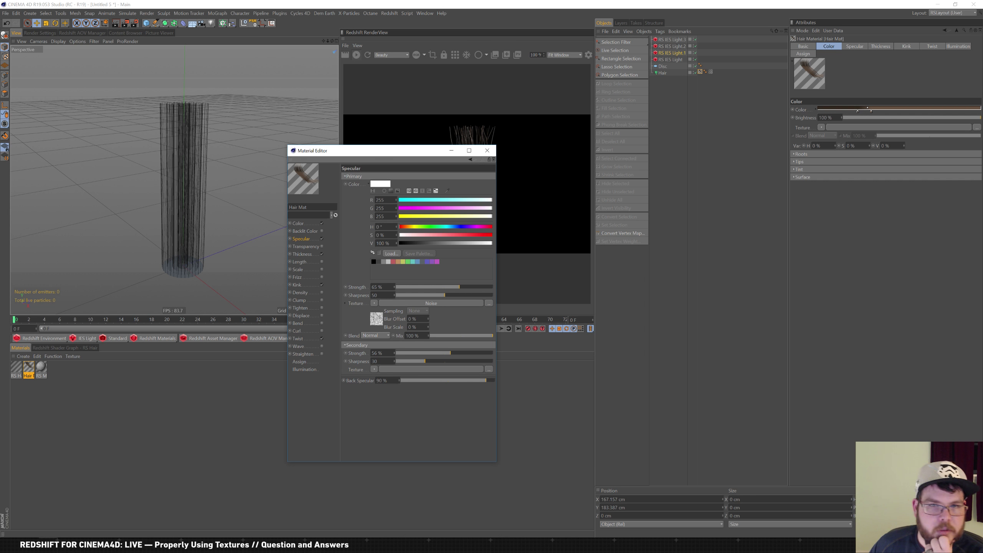
pyautogui.moveTo(404, 159); pyautogui.dragTo(234, 210)
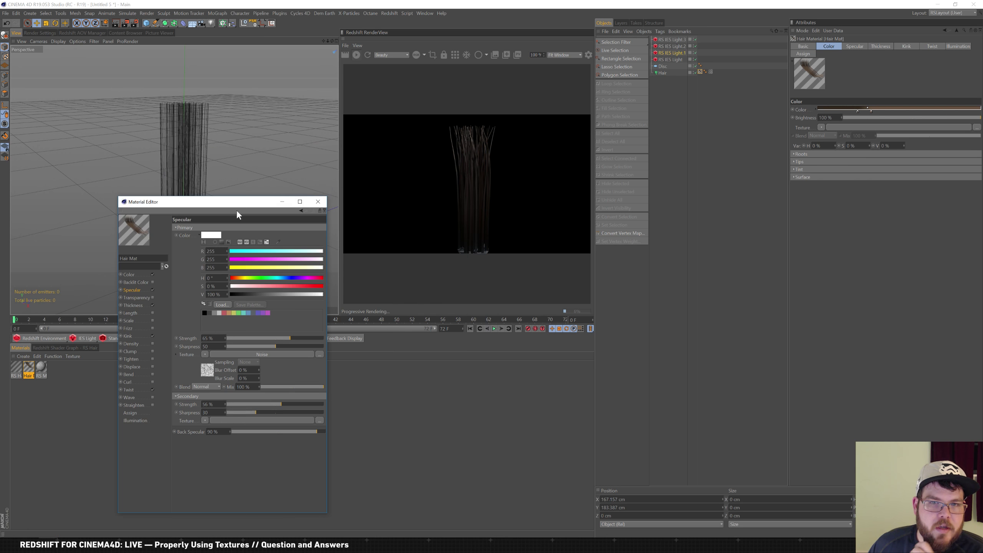
pyautogui.click(317, 202)
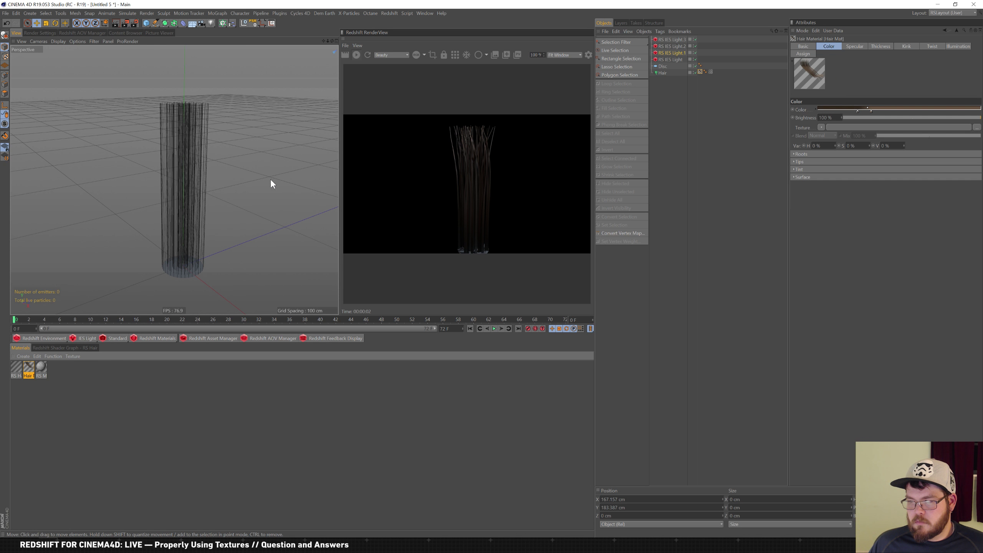
pyautogui.moveTo(218, 195)
pyautogui.keyDown('alt'); pyautogui.mouseDown()
pyautogui.moveTo(211, 220)
pyautogui.moveTo(209, 203)
pyautogui.mouseUp(); pyautogui.keyUp('alt')
# Create a new RS Material and apply it to the Disc
pyautogui.click(660, 73)
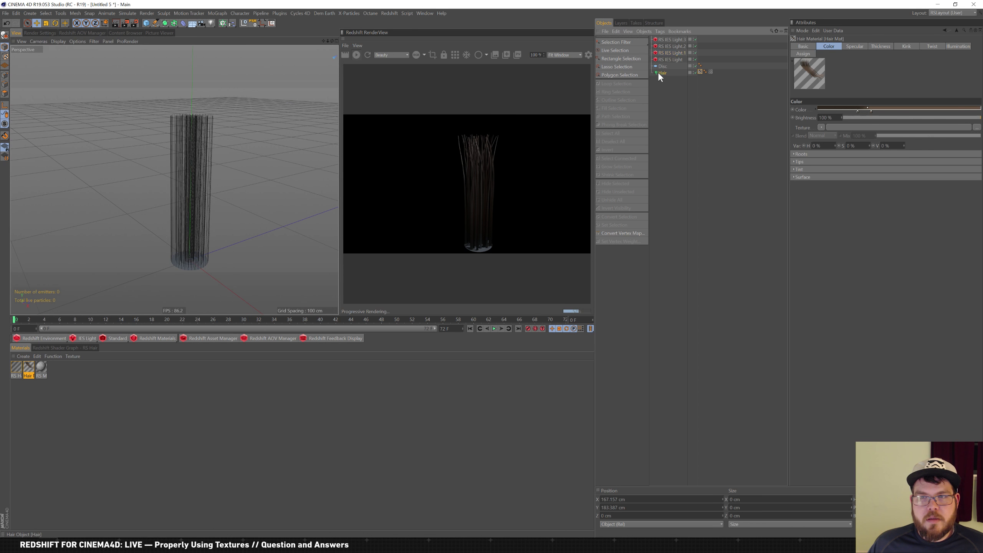
pyautogui.keyDown('alt'); pyautogui.moveTo(220, 154); pyautogui.dragTo(212, 260); pyautogui.keyUp('alt')
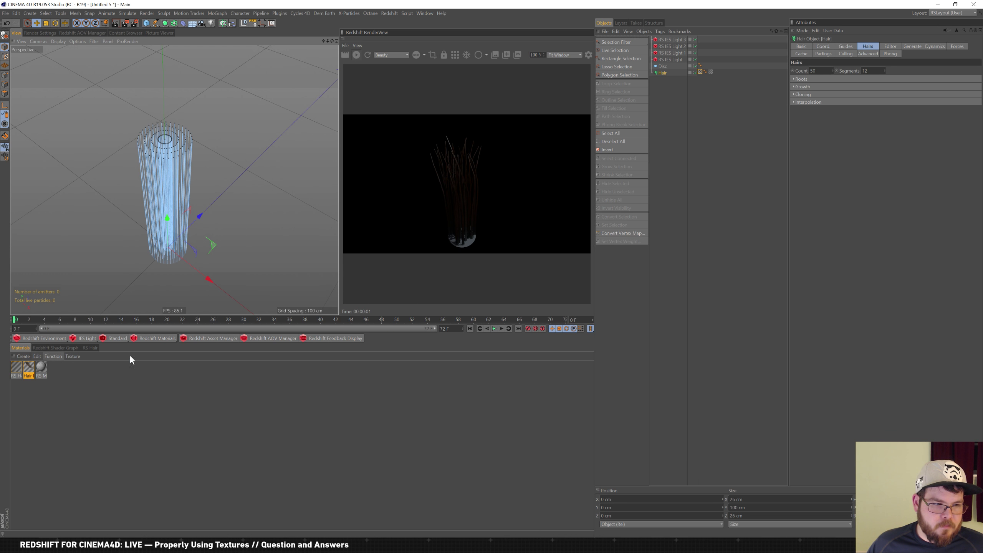
pyautogui.click(170, 334)
pyautogui.click(203, 343)
pyautogui.moveTo(16, 368); pyautogui.dragTo(667, 68)
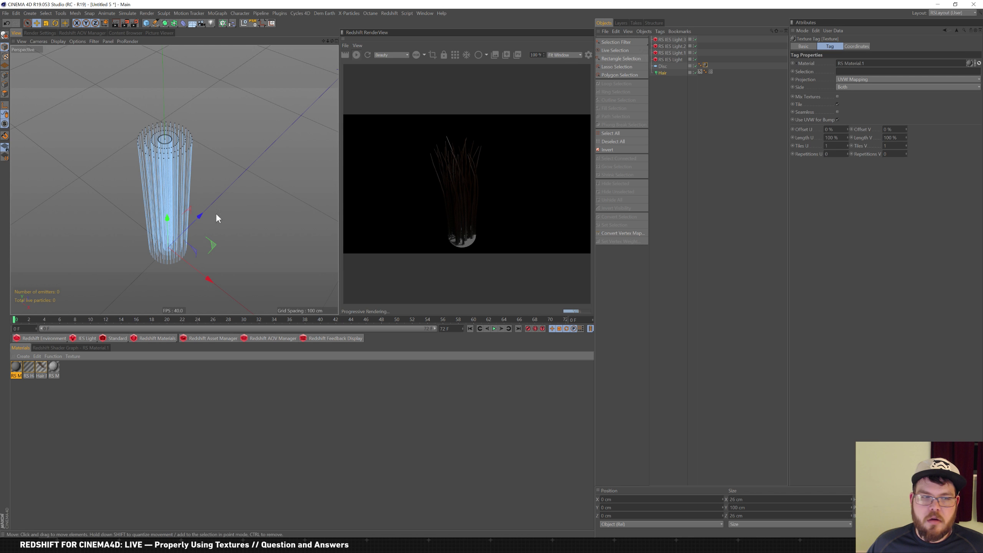
# Set the RS Material's diffuse colour to dark red and close its editor
pyautogui.doubleClick(17, 369)
pyautogui.click(134, 75)
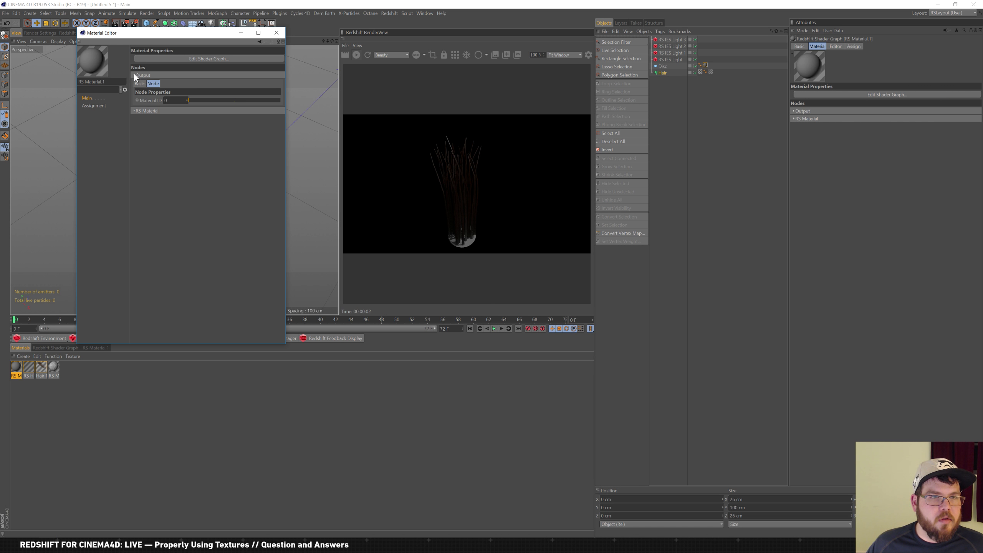
pyautogui.click(140, 111)
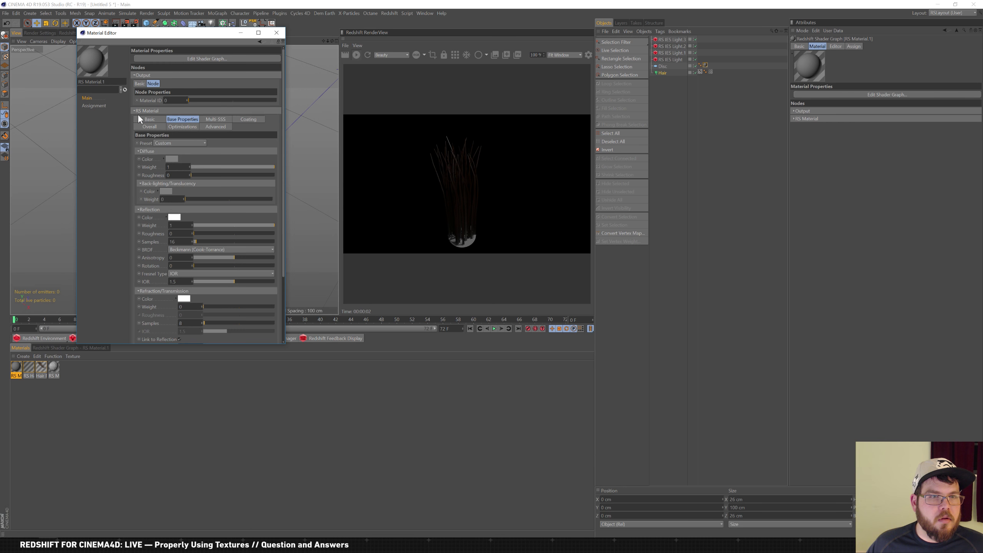
pyautogui.click(174, 159)
pyautogui.moveTo(189, 159); pyautogui.dragTo(162, 167)
pyautogui.click(161, 212)
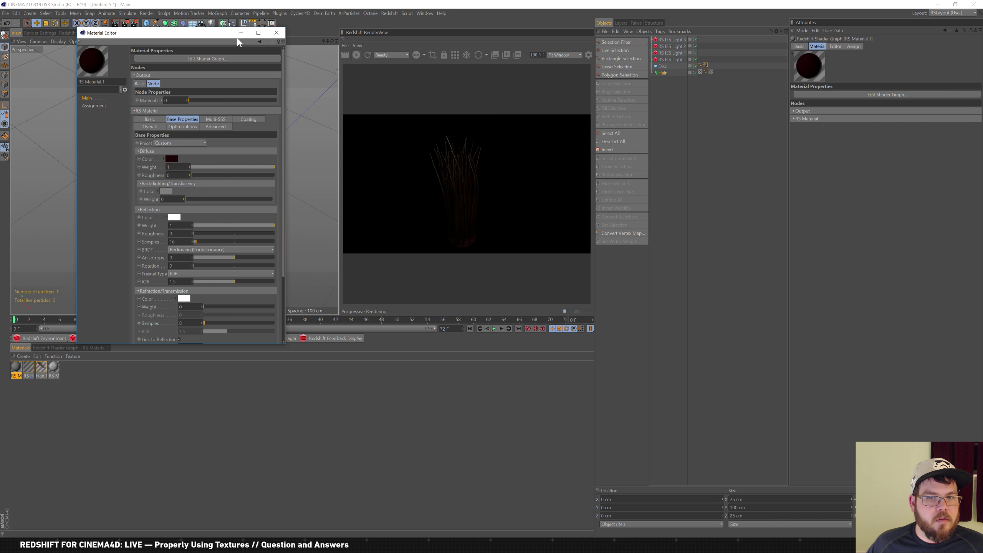
pyautogui.click(271, 33)
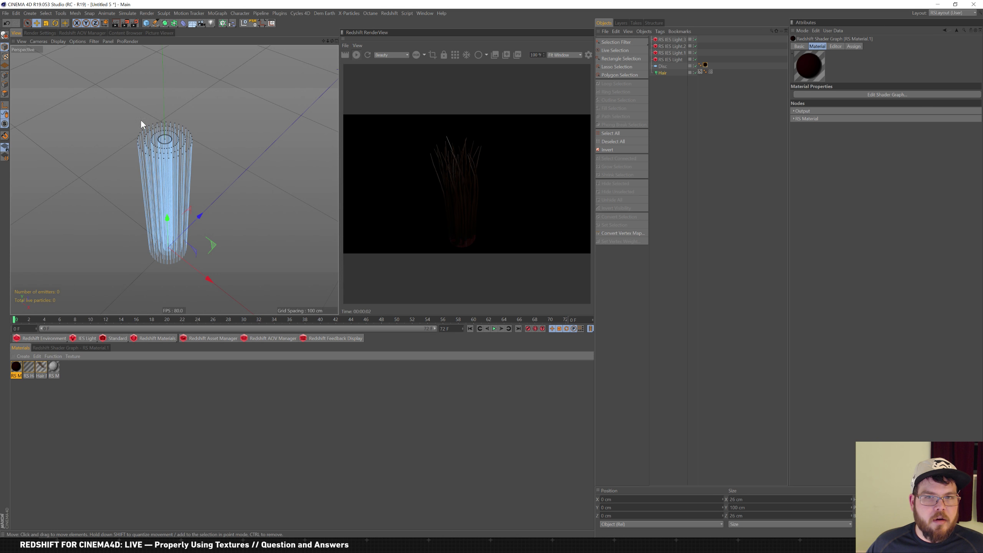
# Select all four RS IES lights
pyautogui.scroll(-3, 167, 153)
pyautogui.click(666, 60)
pyautogui.keyDown('shift'); pyautogui.click(676, 40); pyautogui.keyUp('shift')
# Delete the four IES lights and add an RS Dome Light
pyautogui.press('Delete')
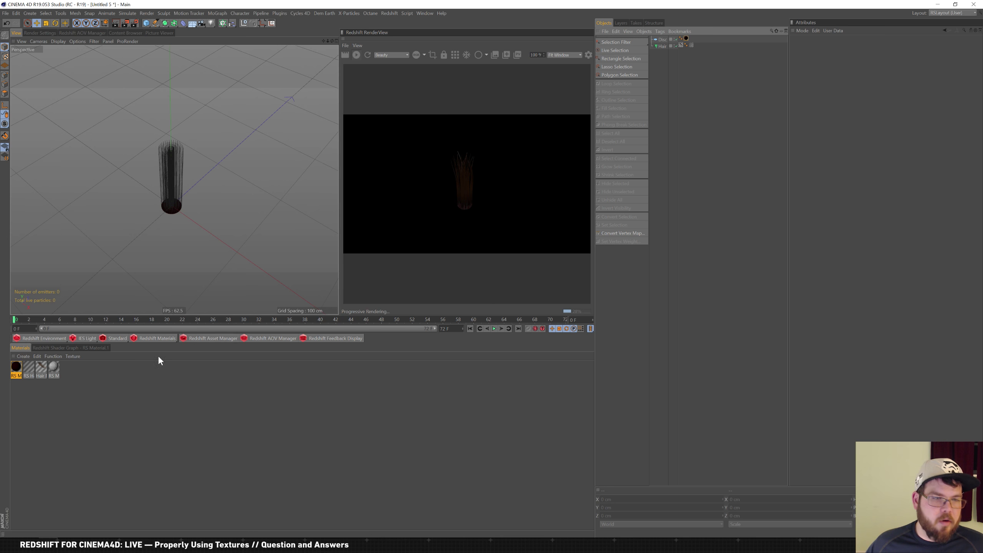
pyautogui.click(92, 339)
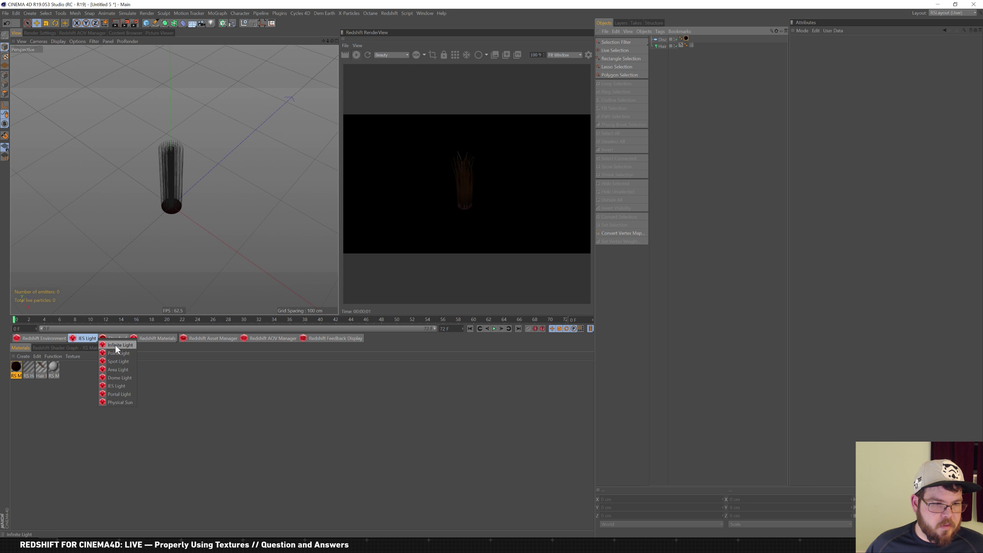
pyautogui.click(131, 378)
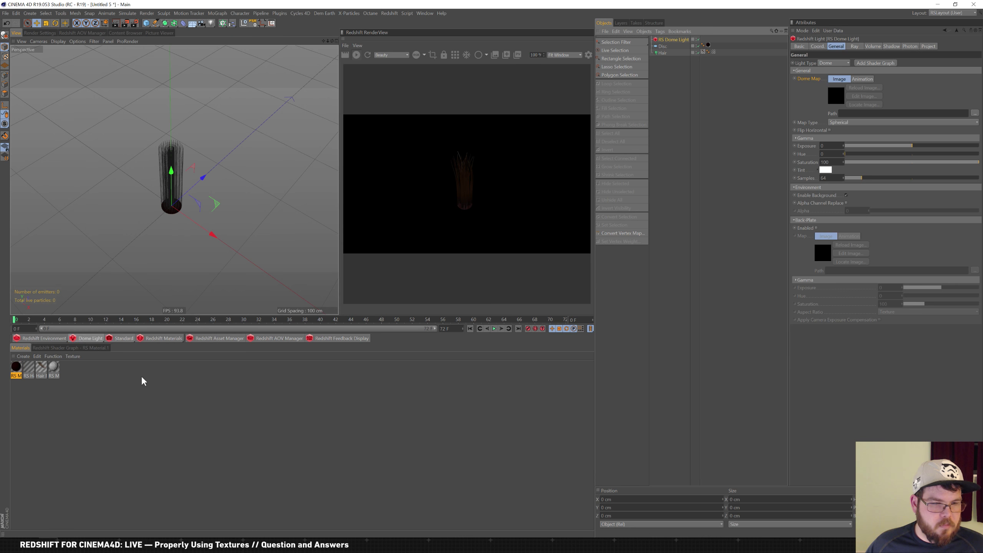
# Attach an HDRI Link tag to the dome light and link it as the Dome Map
pyautogui.rightClick(680, 44)
pyautogui.click(753, 182)
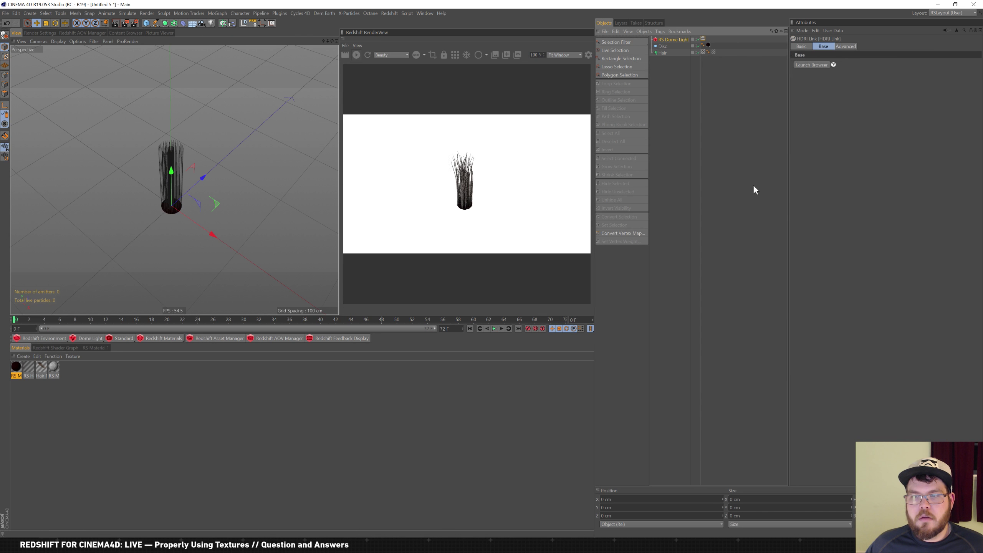
pyautogui.click(821, 64)
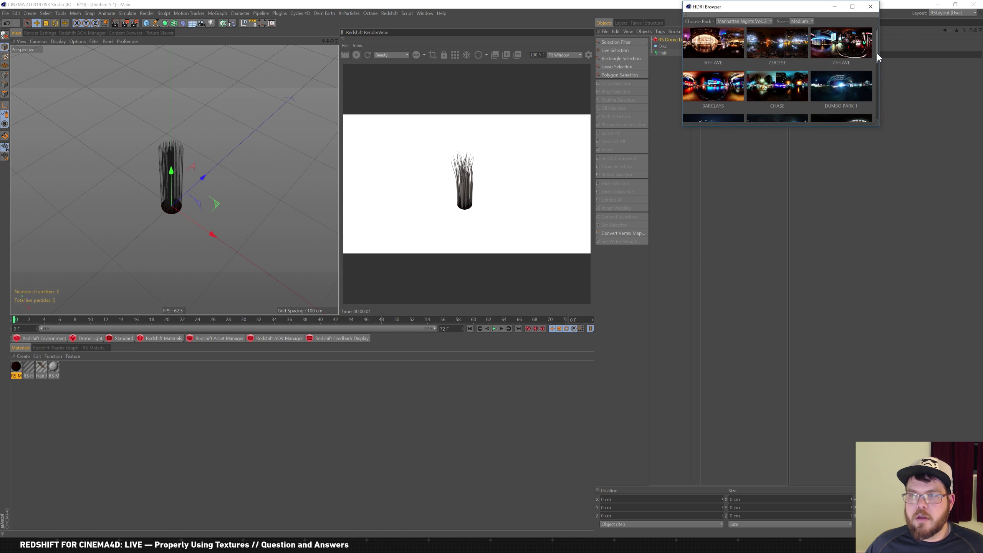
pyautogui.scroll(-1, 877, 58)
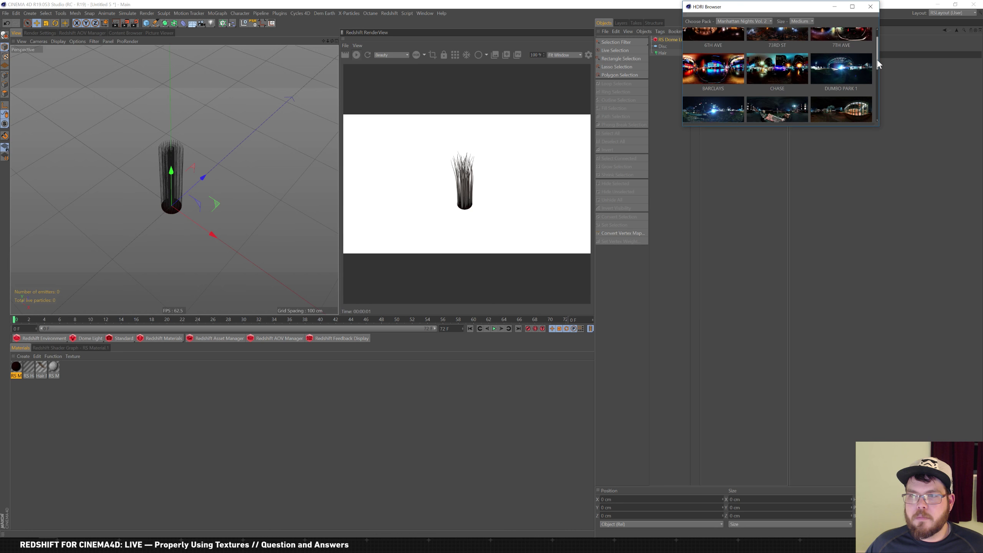
pyautogui.click(871, 8)
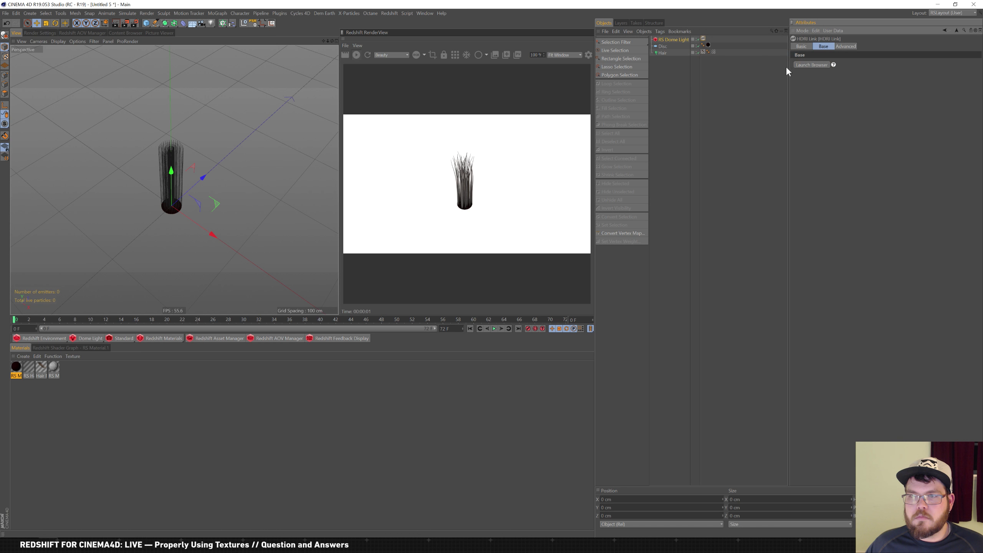
pyautogui.click(675, 39)
pyautogui.moveTo(806, 80); pyautogui.dragTo(704, 40)
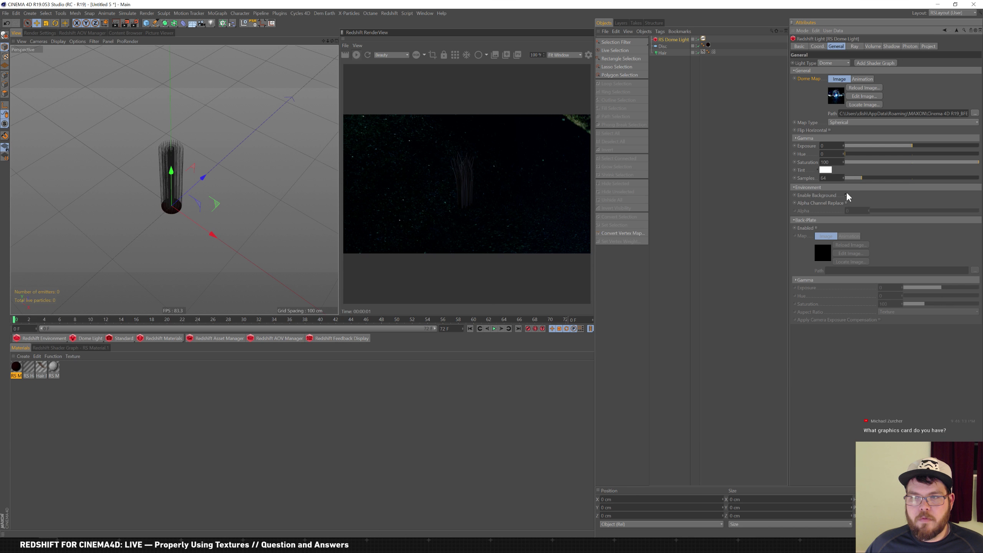
# Raise the dome light exposure to 4.304 and frame the hair tuft closely in the viewport
pyautogui.click(939, 146)
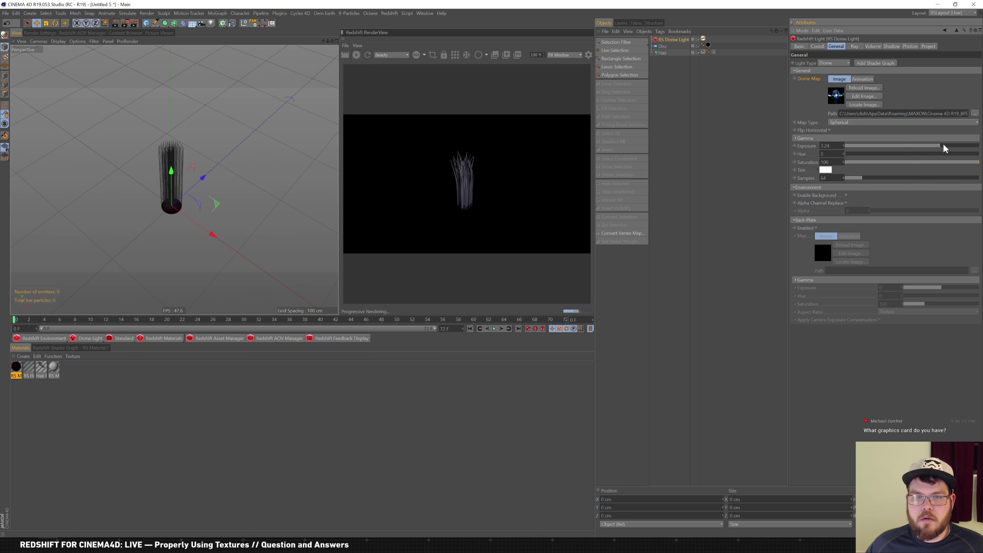
pyautogui.moveTo(943, 147); pyautogui.dragTo(948, 147)
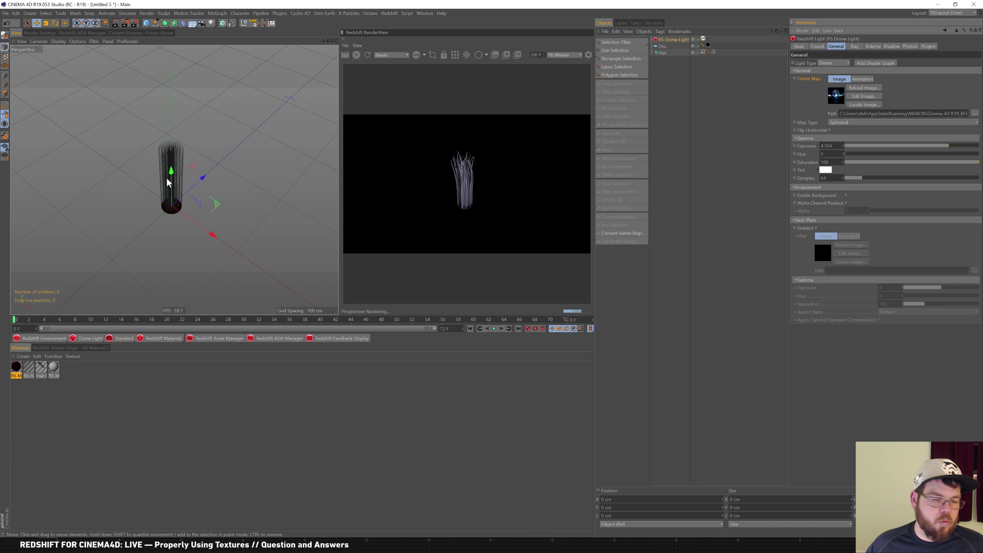
pyautogui.keyDown('alt'); pyautogui.moveTo(164, 188); pyautogui.dragTo(201, 188, button='right'); pyautogui.keyUp('alt')
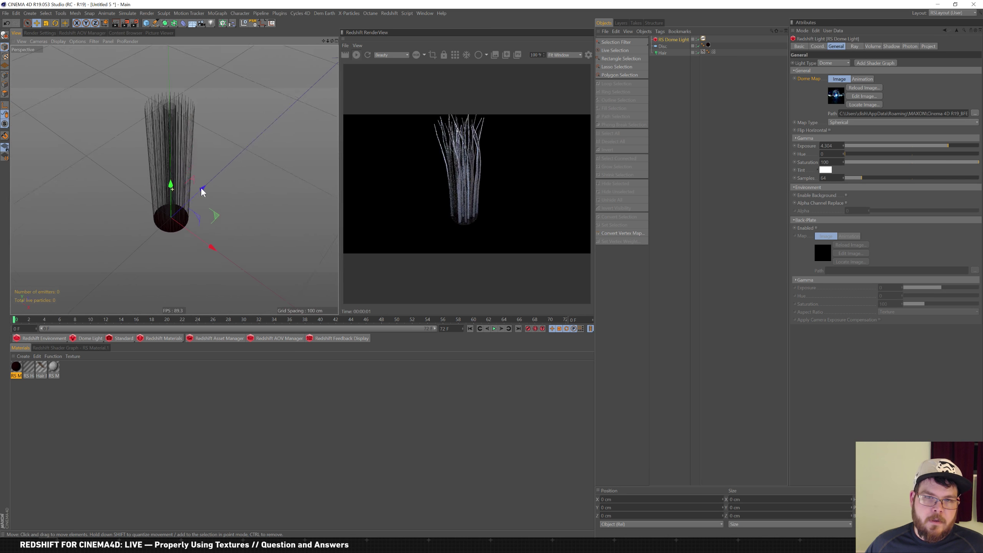
pyautogui.keyDown('alt'); pyautogui.moveTo(214, 201); pyautogui.dragTo(230, 222, button='middle'); pyautogui.keyUp('alt')
pyautogui.keyDown('alt'); pyautogui.moveTo(230, 226); pyautogui.dragTo(211, 198); pyautogui.keyUp('alt')
pyautogui.keyDown('alt'); pyautogui.moveTo(215, 175); pyautogui.dragTo(225, 183, button='right'); pyautogui.keyUp('alt')
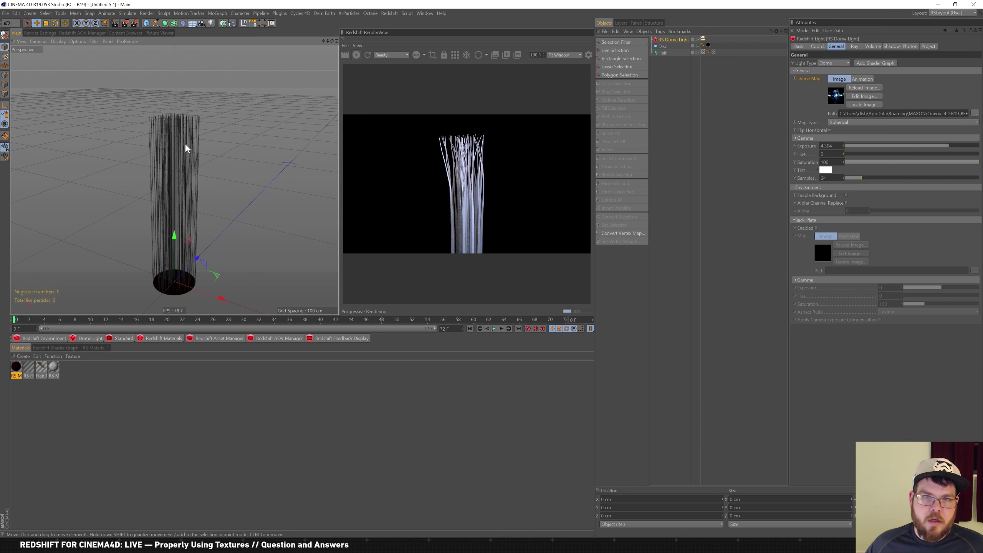
pyautogui.keyDown('alt'); pyautogui.moveTo(201, 151); pyautogui.dragTo(199, 132, button='middle'); pyautogui.keyUp('alt')
pyautogui.keyDown('alt'); pyautogui.moveTo(199, 133); pyautogui.dragTo(206, 147, button='right'); pyautogui.keyUp('alt')
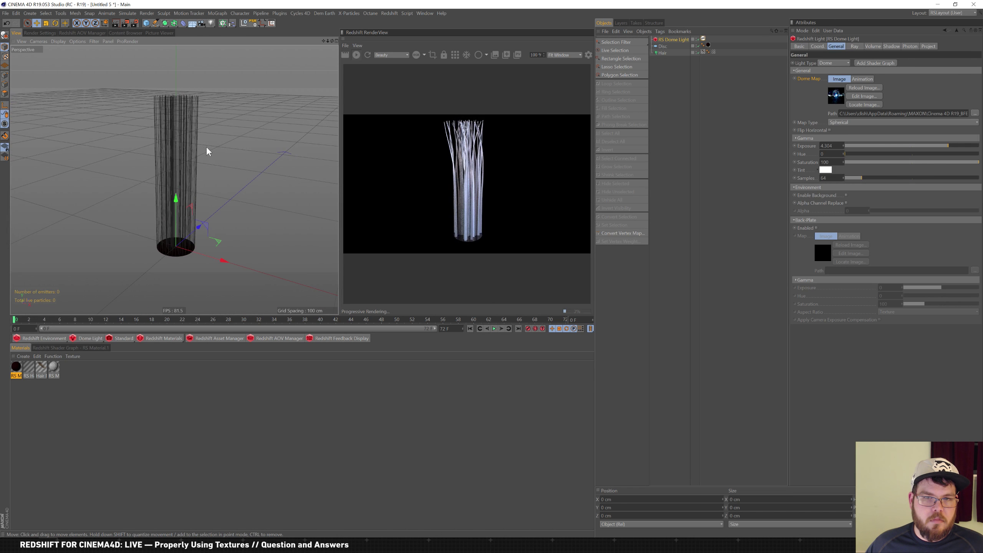
pyautogui.click(42, 366)
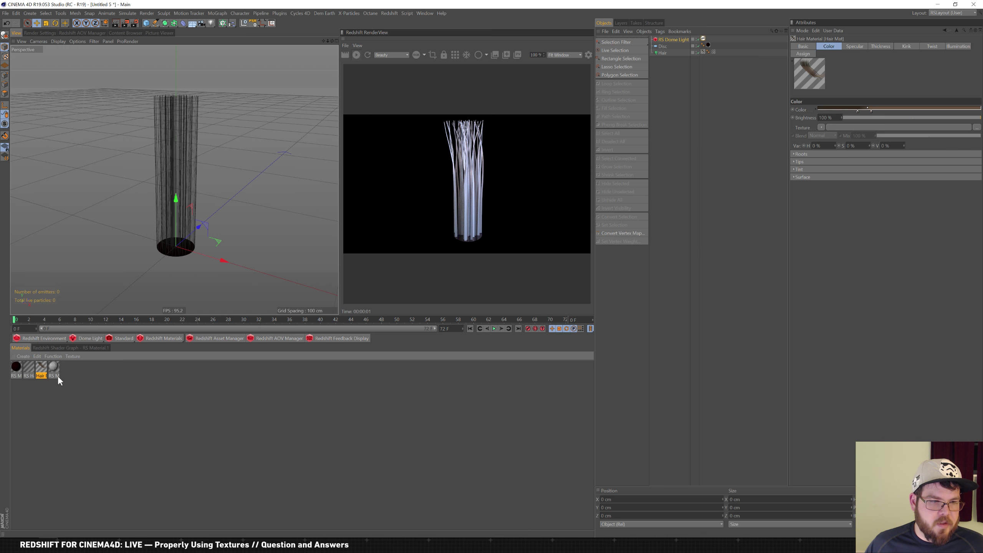
# Lower Hair Mat primary specular strength to 4% and secondary to about 7%
pyautogui.doubleClick(41, 368)
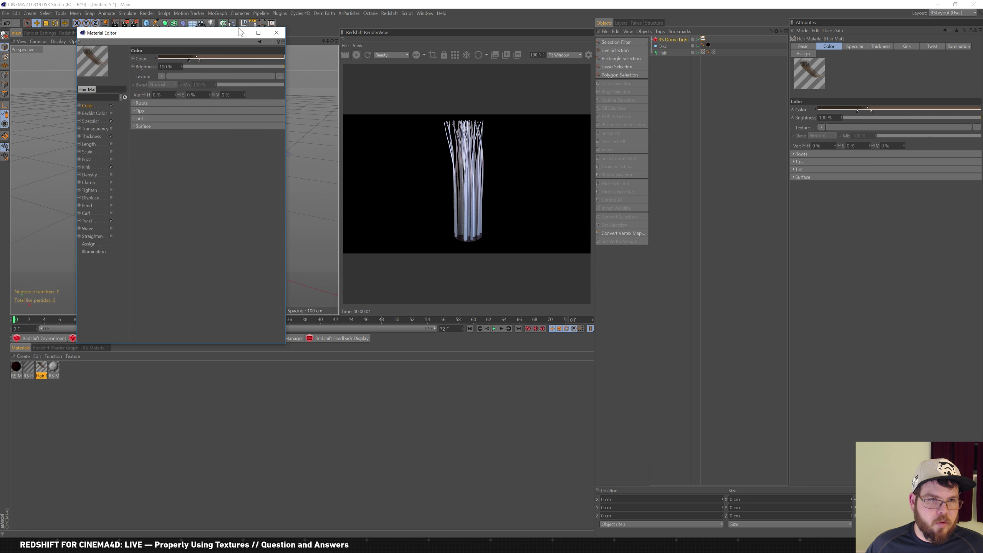
pyautogui.click(89, 121)
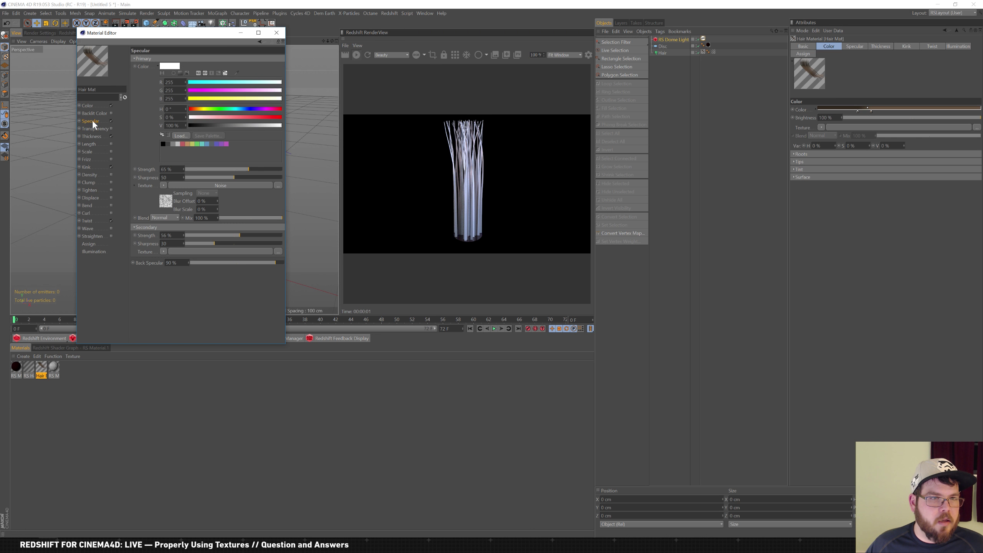
pyautogui.moveTo(206, 169); pyautogui.dragTo(197, 171)
pyautogui.moveTo(195, 170); pyautogui.dragTo(188, 169)
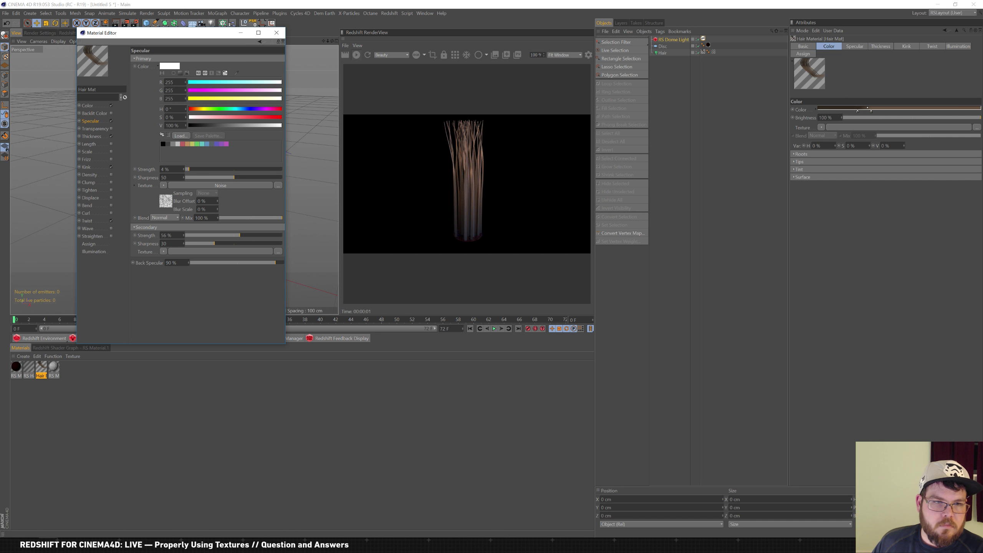
pyautogui.moveTo(199, 235)
pyautogui.mouseDown()
pyautogui.moveTo(233, 233)
pyautogui.moveTo(194, 235)
pyautogui.mouseUp()
pyautogui.moveTo(205, 34); pyautogui.dragTo(239, 208)
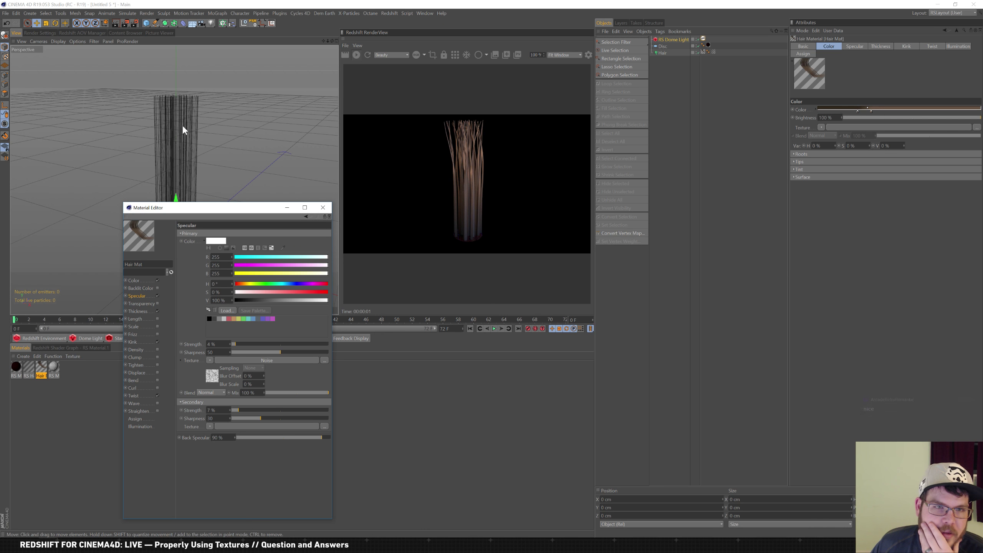
pyautogui.moveTo(229, 209); pyautogui.dragTo(238, 135)
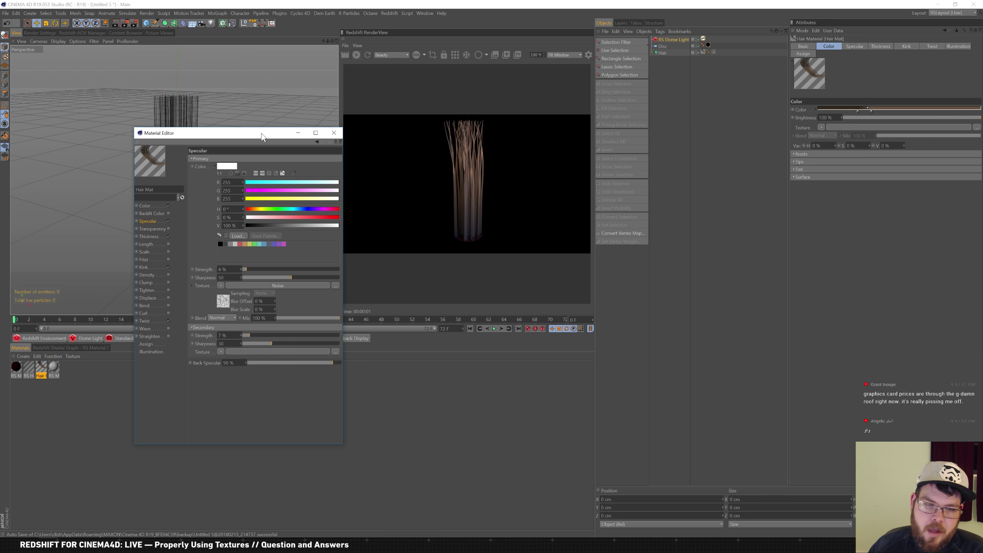
# Search the Start menu for 'asus' and launch the ASUS GPU utility
pyautogui.press('super')
pyautogui.write('asus')
pyautogui.press('Return')
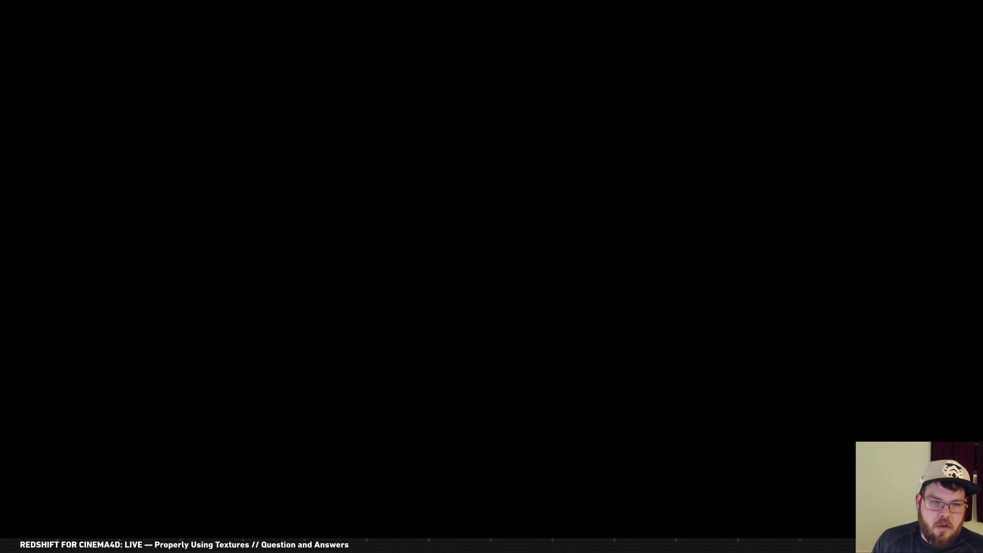
pyautogui.click(456, 335)
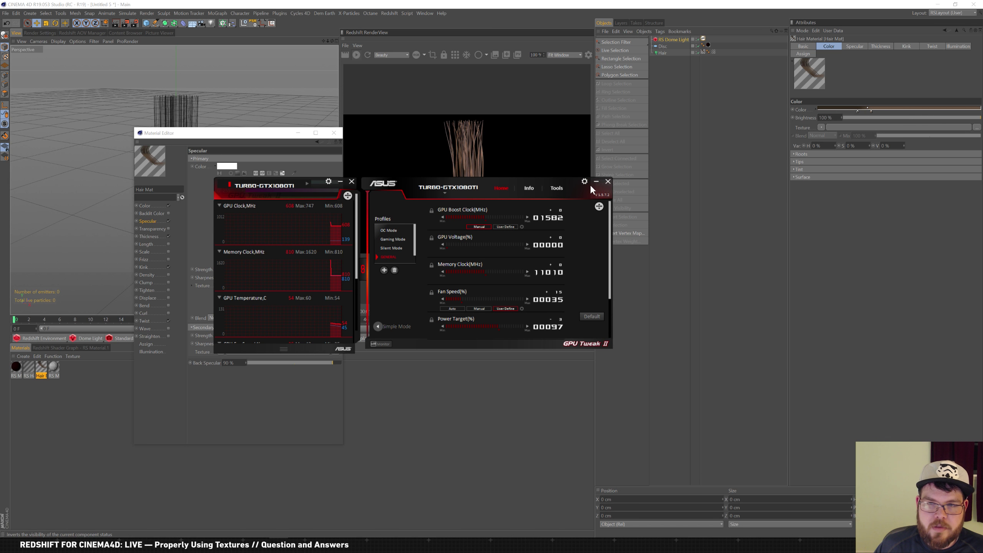
# Close the ASUS GPU Tweak II windows
pyautogui.click(607, 181)
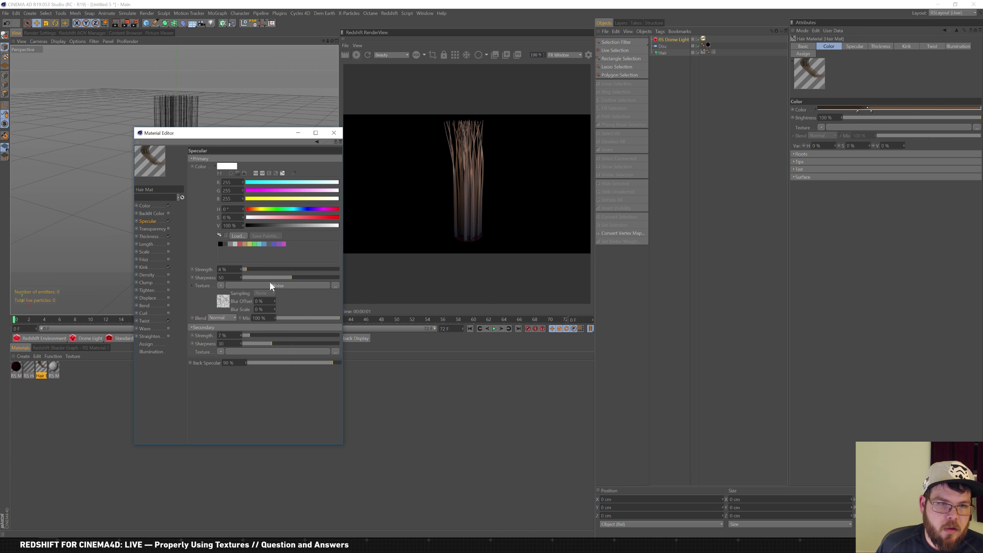
# Set primary specular sharpness to 15, review the Color and Kink pages, and close the editor
pyautogui.moveTo(265, 276); pyautogui.dragTo(244, 270)
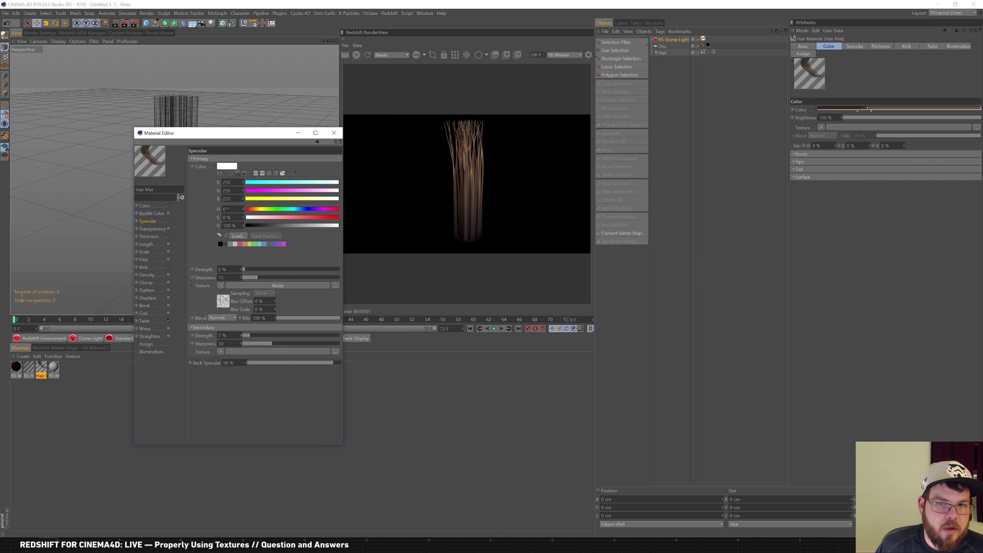
pyautogui.click(145, 205)
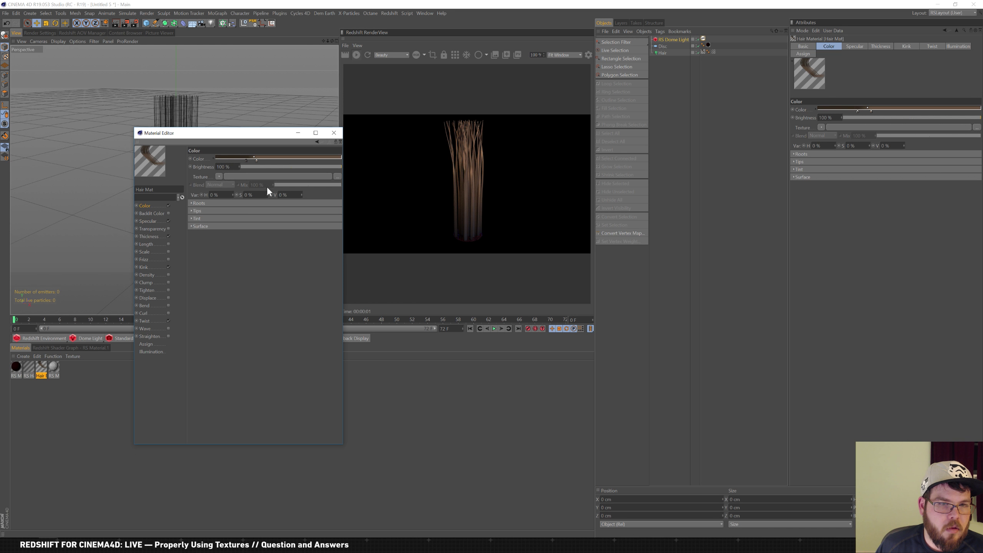
pyautogui.click(196, 202)
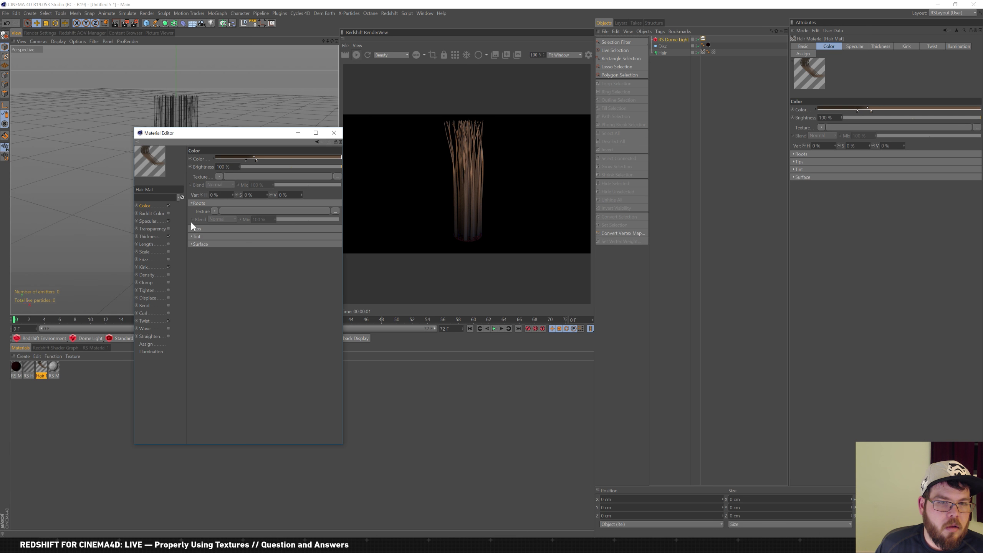
pyautogui.click(194, 229)
pyautogui.click(194, 263)
pyautogui.click(194, 296)
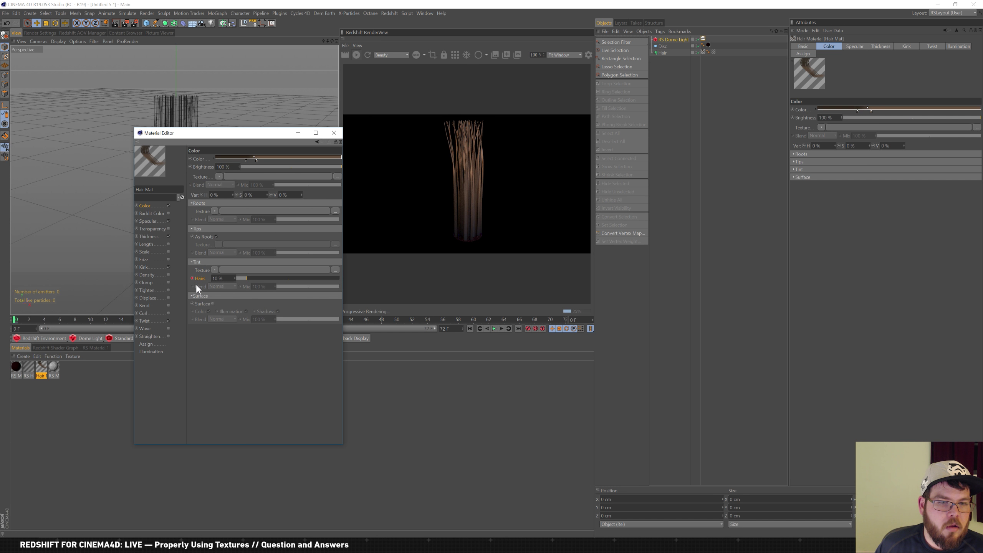
pyautogui.click(147, 267)
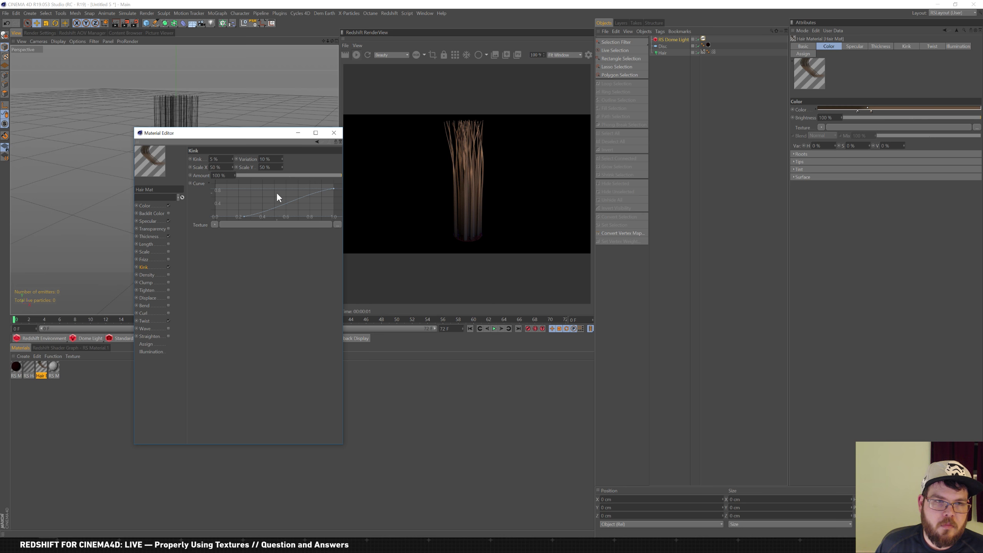
pyautogui.click(333, 133)
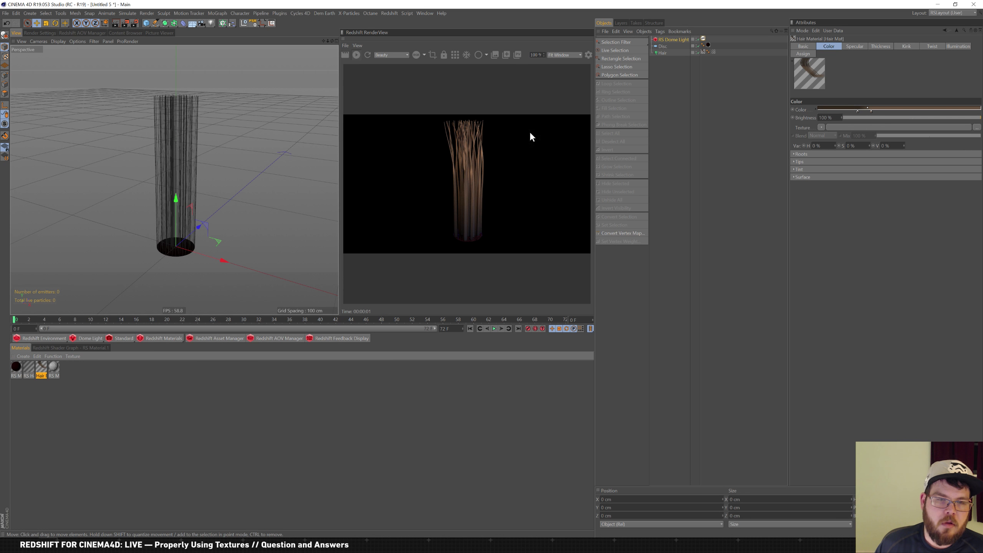
# Link the Cloner as the Hair object's root source and frame all the discs
pyautogui.click(679, 46)
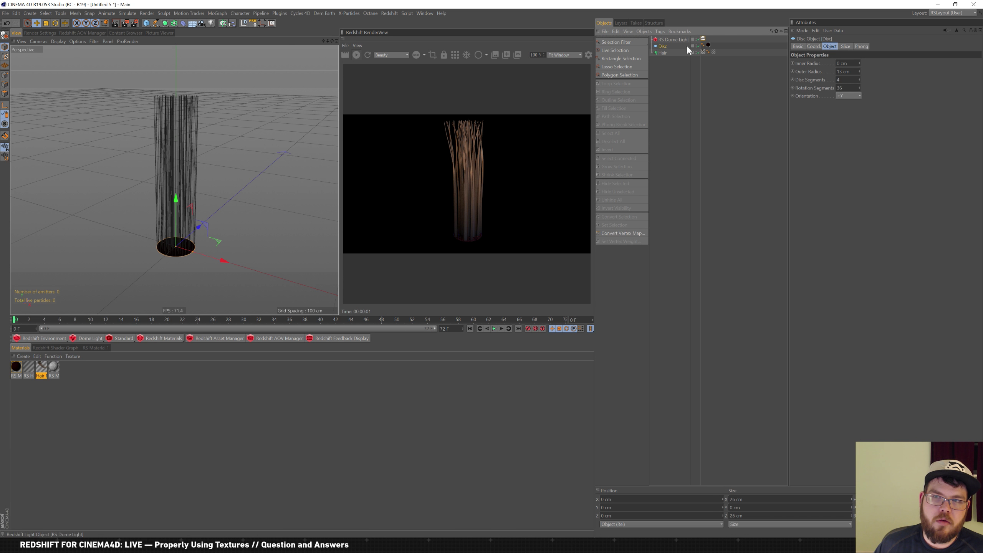
pyautogui.click(662, 53)
pyautogui.click(664, 47)
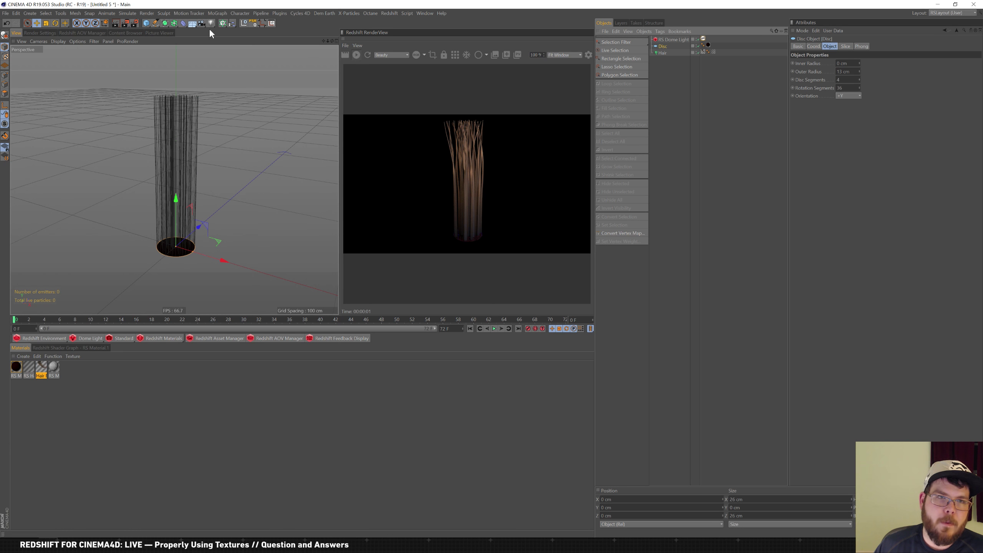
pyautogui.moveTo(175, 25)
pyautogui.mouseDown()
pyautogui.moveTo(197, 3)
pyautogui.moveTo(238, 31)
pyautogui.mouseUp()
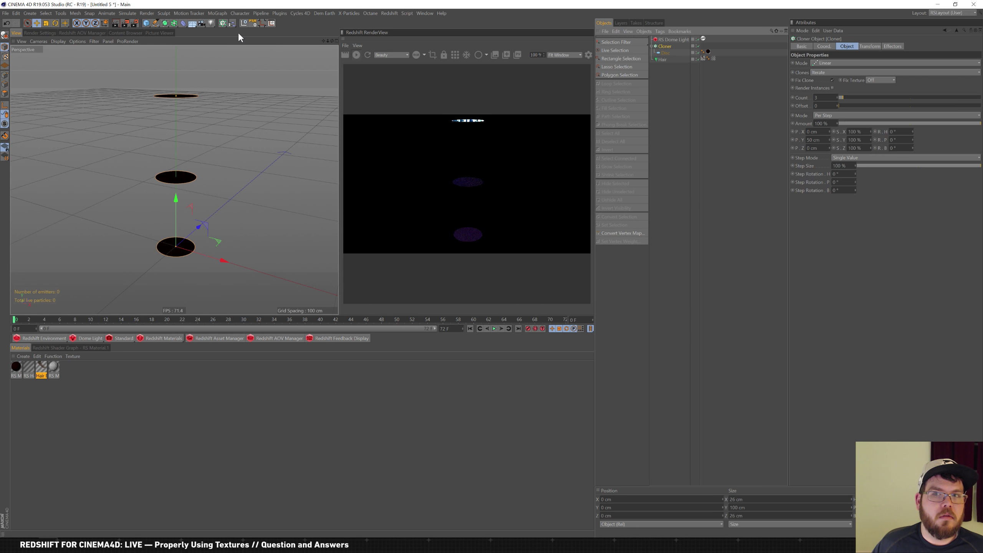
pyautogui.click(663, 60)
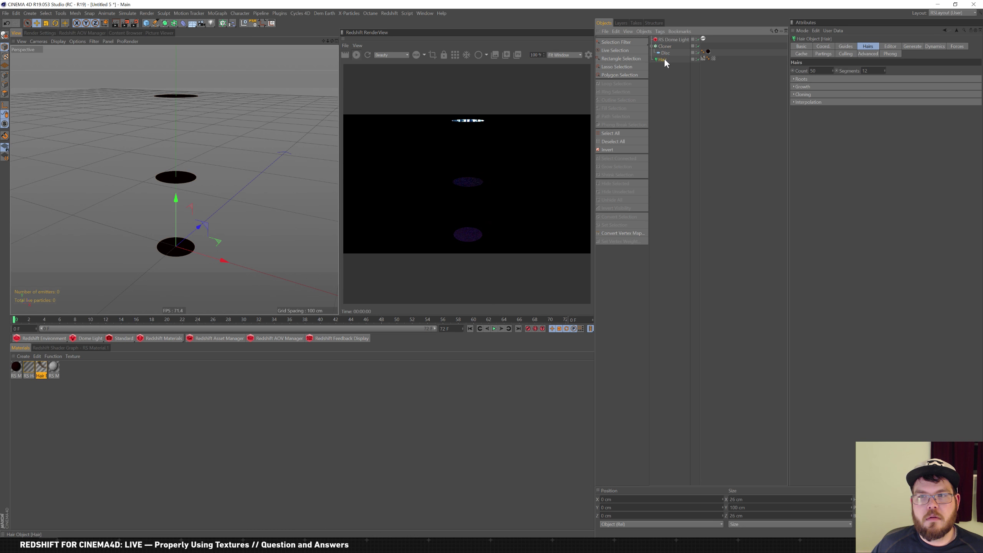
pyautogui.click(807, 95)
pyautogui.click(808, 80)
pyautogui.click(841, 47)
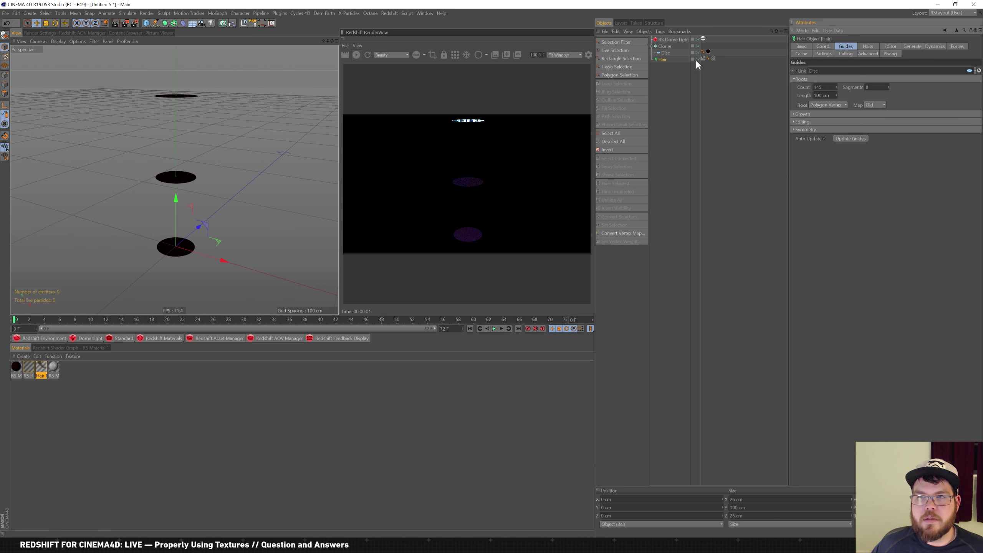
pyautogui.moveTo(668, 46); pyautogui.dragTo(721, 57)
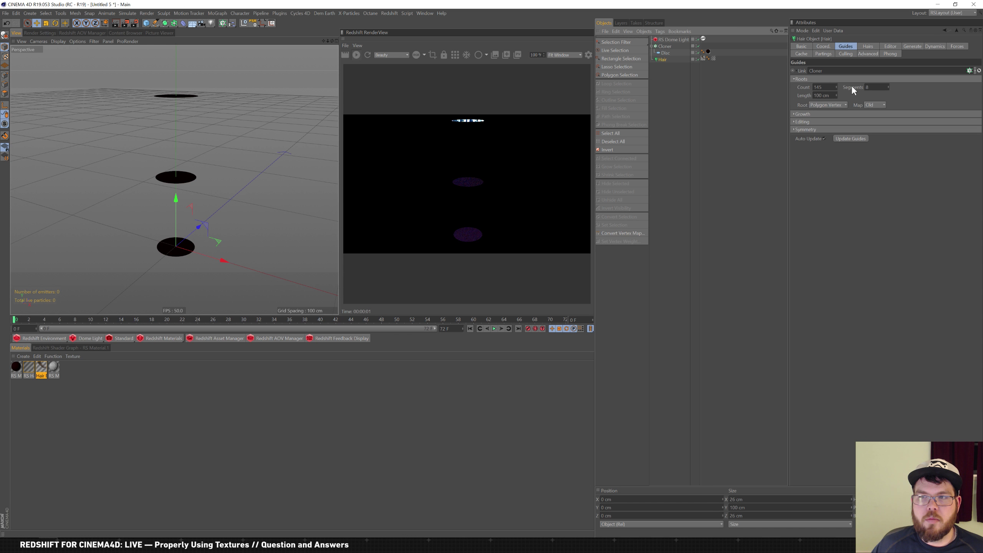
pyautogui.scroll(-4, 248, 158)
pyautogui.keyDown('alt'); pyautogui.moveTo(244, 160); pyautogui.dragTo(224, 208, button='middle'); pyautogui.keyUp('alt')
pyautogui.keyDown('alt'); pyautogui.moveTo(233, 174); pyautogui.dragTo(236, 171, button='middle'); pyautogui.keyUp('alt')
# Turn off Render Instances on the Cloner and switch its mode from Linear to Radial
pyautogui.click(666, 46)
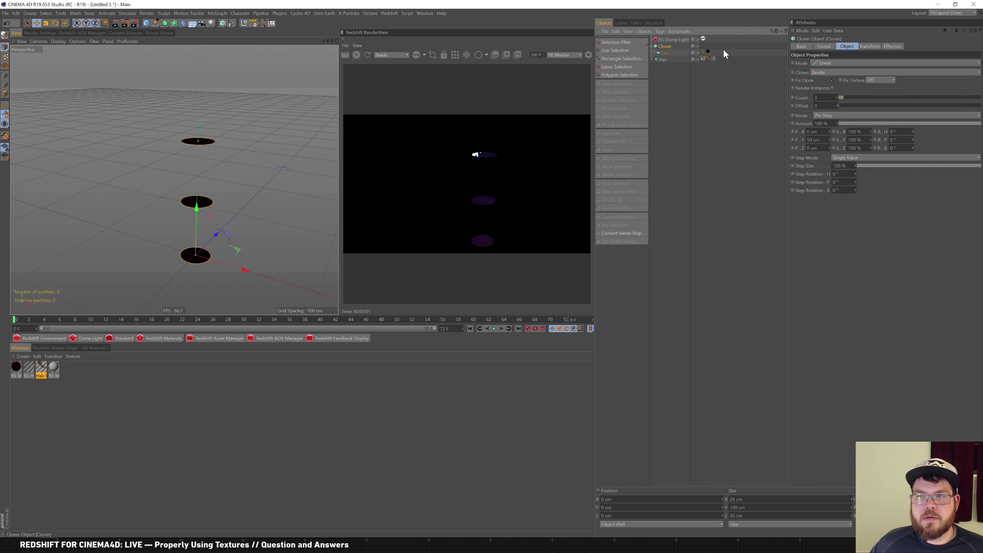
pyautogui.click(832, 88)
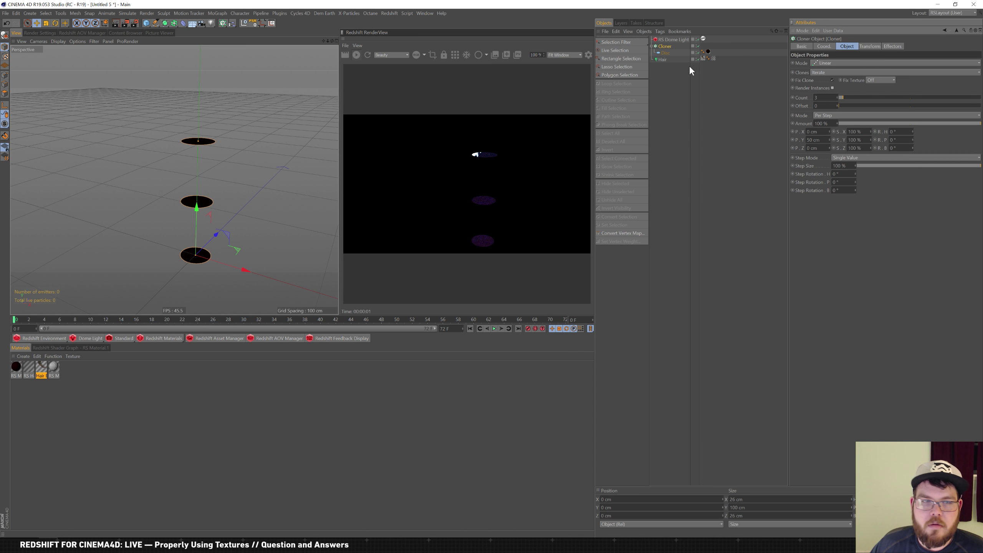
pyautogui.click(825, 62)
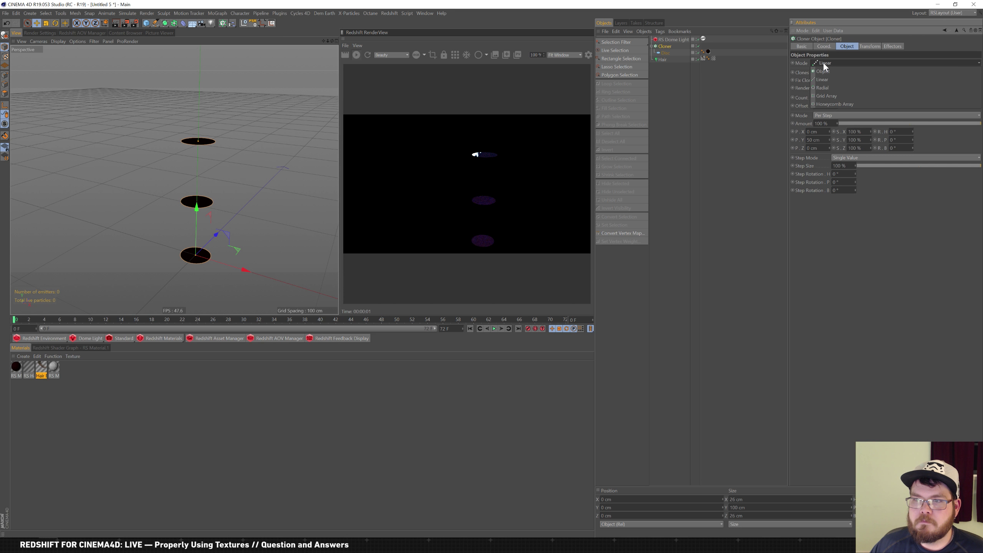
pyautogui.click(828, 88)
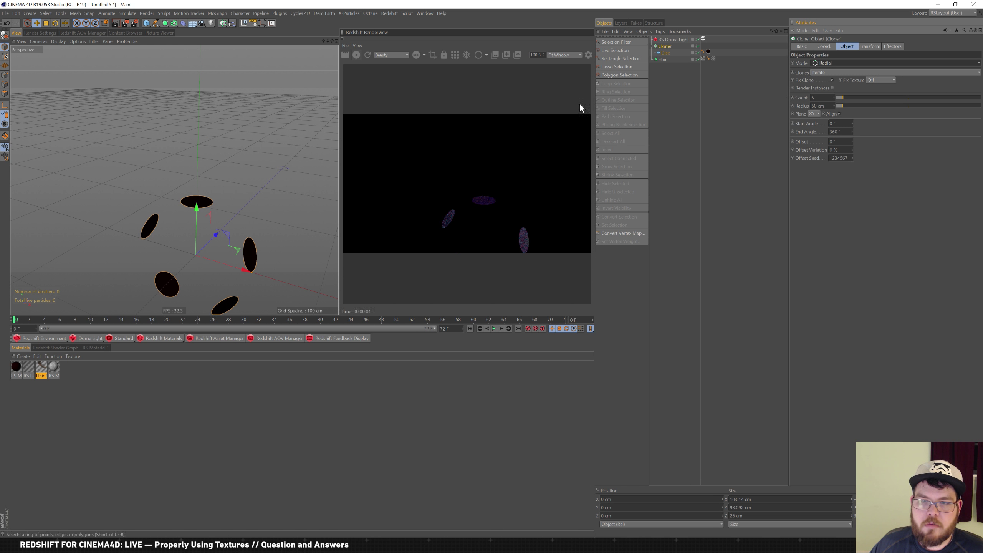
pyautogui.scroll(5, 242, 189)
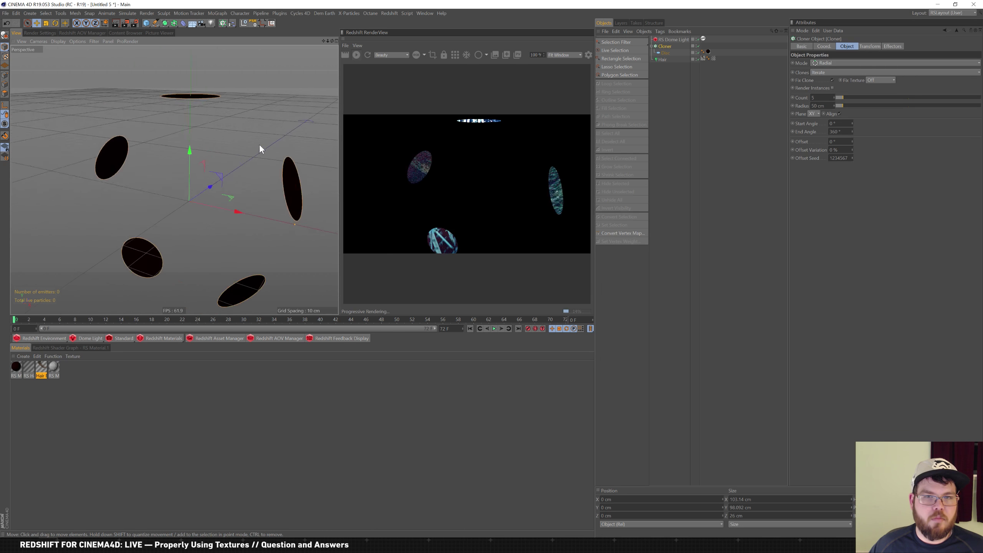
pyautogui.scroll(-5, 260, 148)
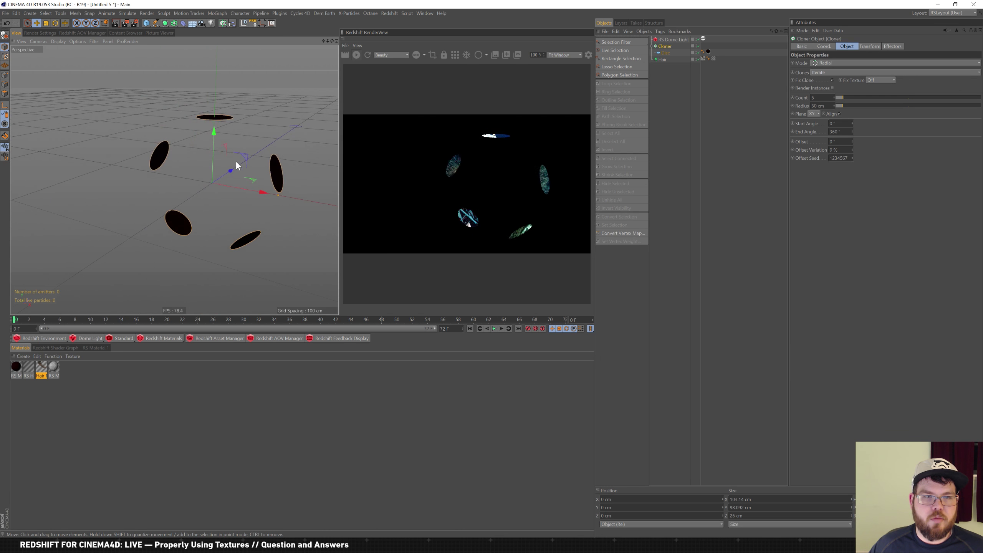
pyautogui.click(662, 59)
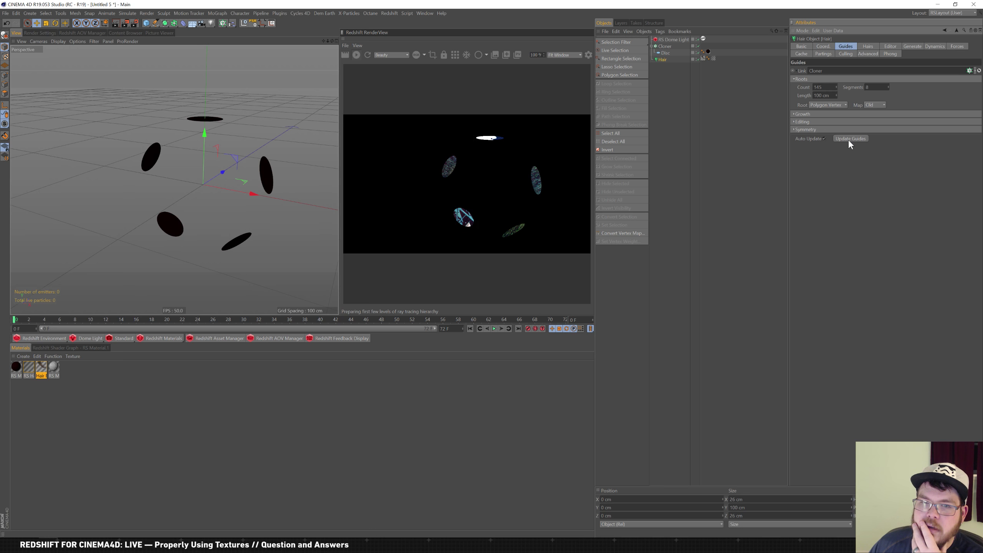
pyautogui.click(664, 46)
# Nest the Cloner under a new Connect object and link Connect as the hair's guide source
pyautogui.click(174, 24)
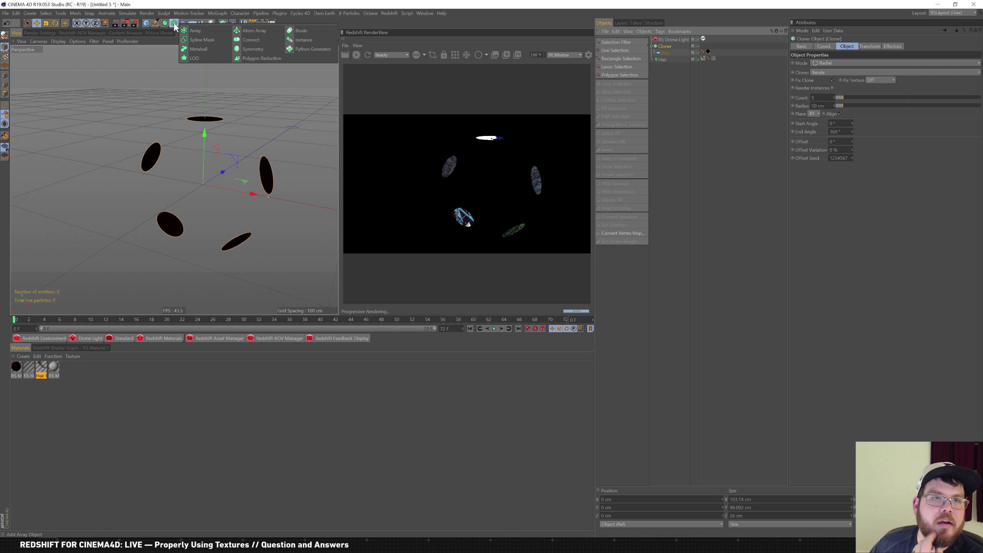
pyautogui.click(247, 39)
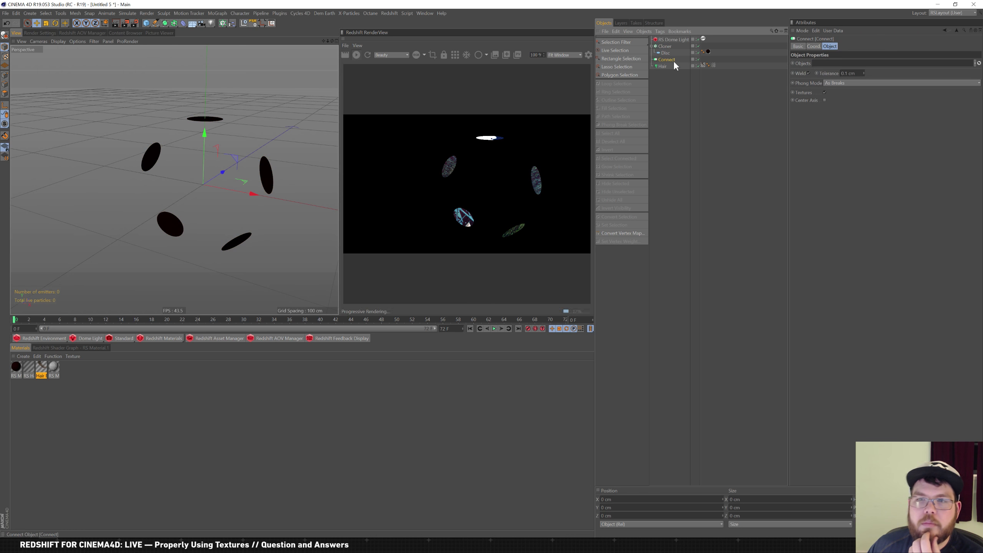
pyautogui.moveTo(667, 62); pyautogui.dragTo(742, 64)
pyautogui.click(662, 65)
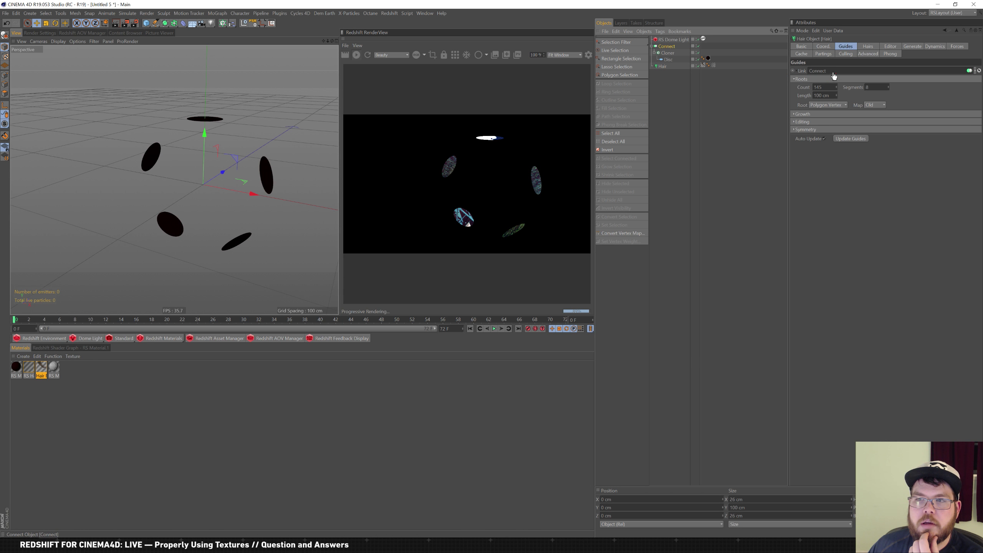
pyautogui.moveTo(834, 75); pyautogui.dragTo(836, 71)
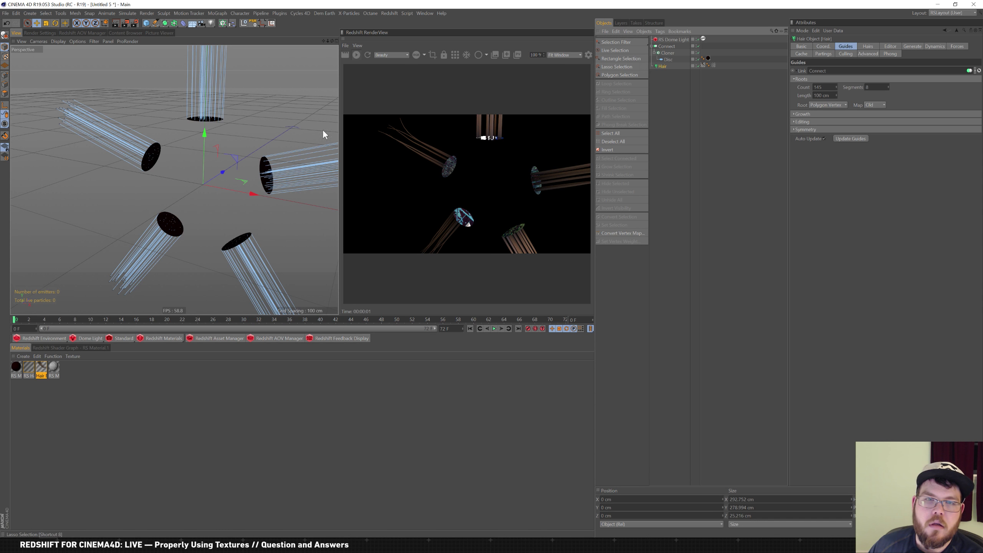
pyautogui.click(667, 55)
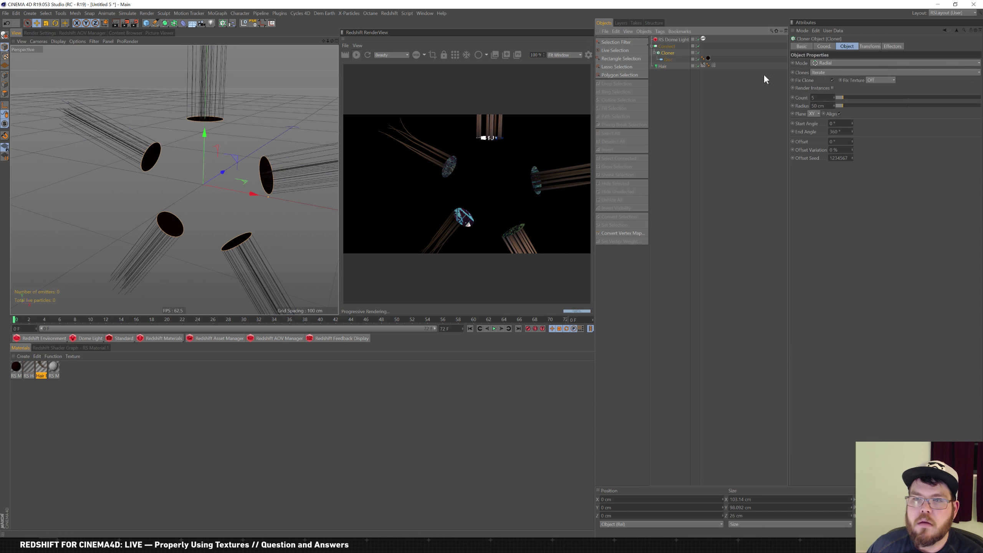
# Switch the Cloner back to Linear mode with P.Y 0 cm and P.X 50 cm
pyautogui.click(844, 63)
pyautogui.click(836, 79)
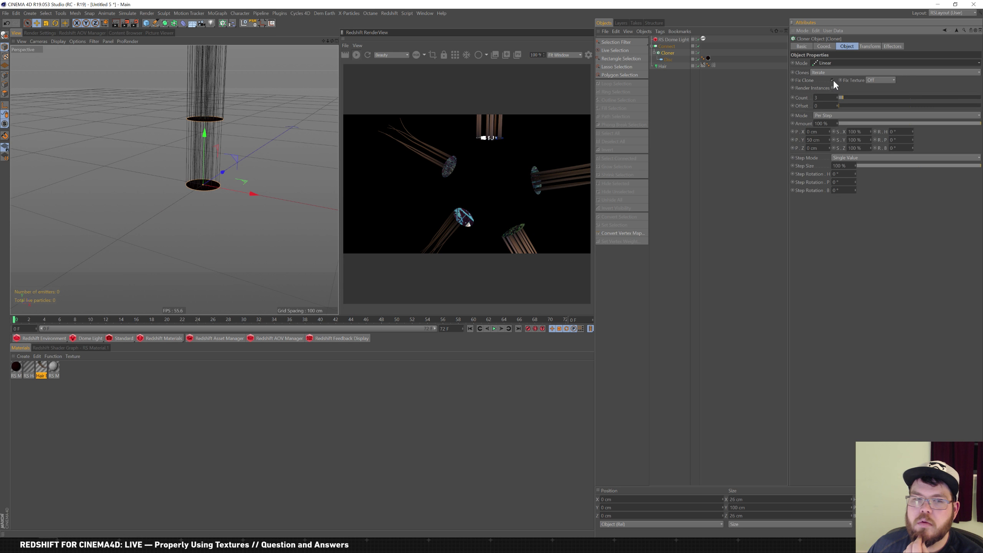
pyautogui.moveTo(821, 140); pyautogui.dragTo(623, 74)
pyautogui.write('0')
pyautogui.press('Return')
pyautogui.hotkey('shift', 'Tab')
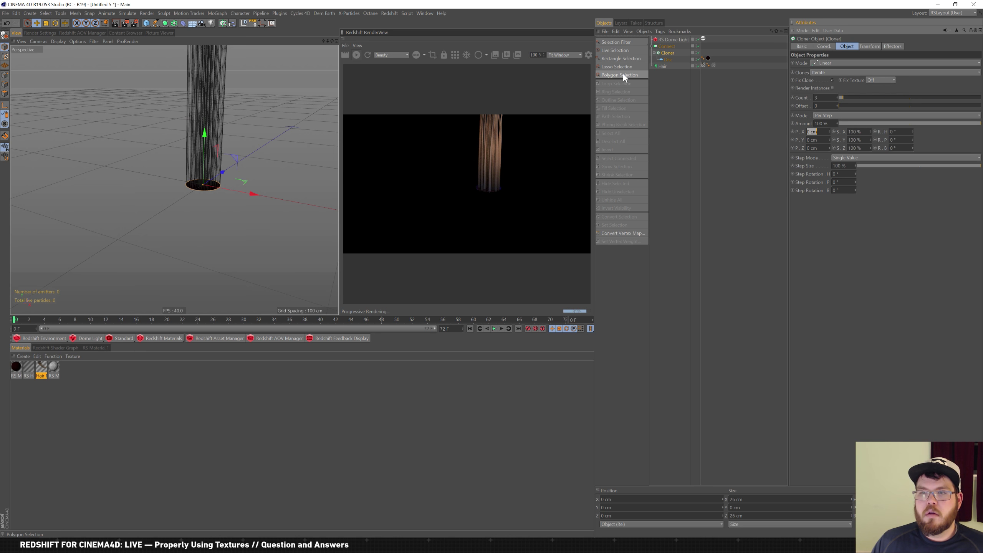
pyautogui.write('50')
pyautogui.press('Return')
# Orbit to see the three hair tufts side by side, then return to the hair brush image search
pyautogui.scroll(-5, 188, 217)
pyautogui.keyDown('alt'); pyautogui.moveTo(188, 217); pyautogui.dragTo(116, 241, button='middle'); pyautogui.keyUp('alt')
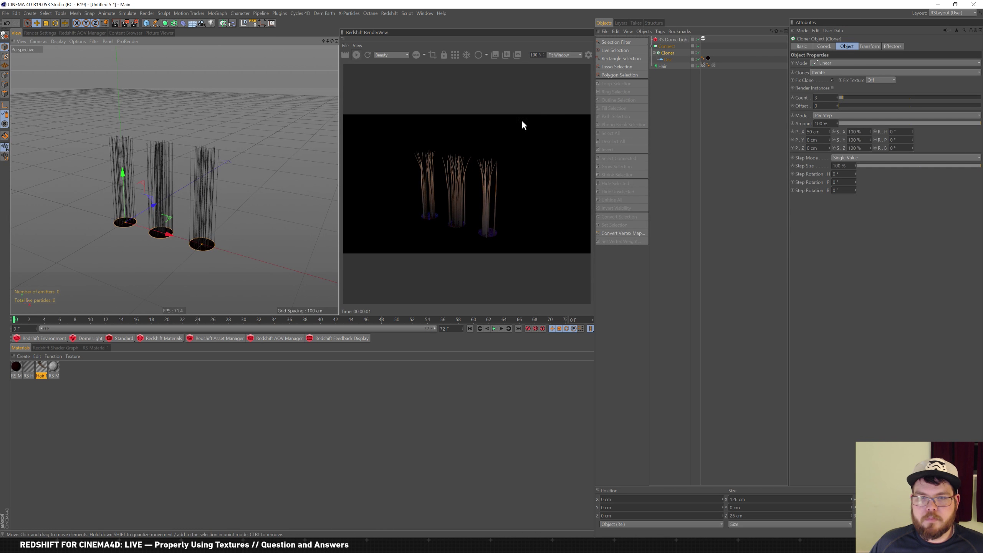
pyautogui.keyDown('alt'); pyautogui.moveTo(103, 212); pyautogui.dragTo(154, 221); pyautogui.keyUp('alt')
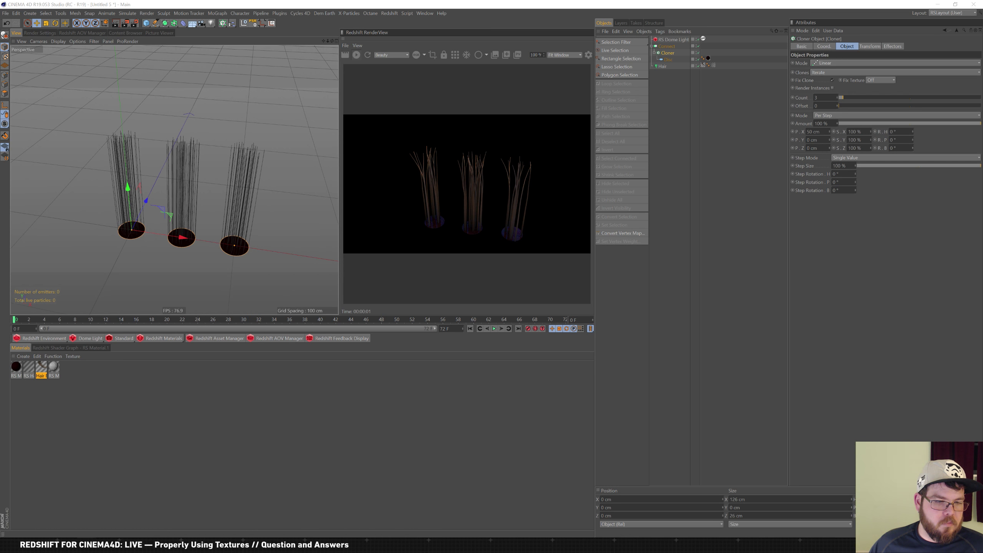
pyautogui.moveTo(87, 546)
pyautogui.click(65, 513)
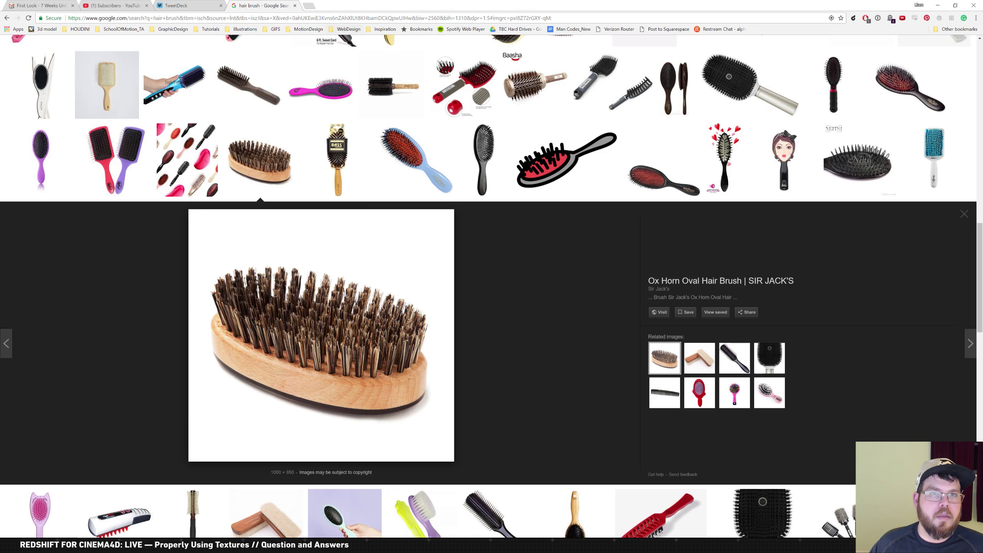
# Go to Newegg and search for 1080 graphics cards
pyautogui.click(329, 18)
pyautogui.write('newegg.com')
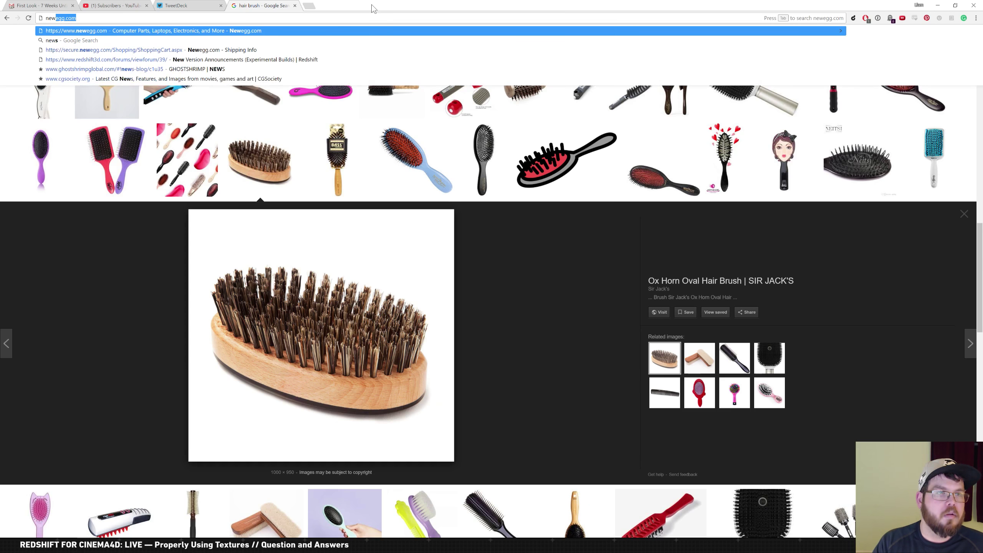
pyautogui.press('Return')
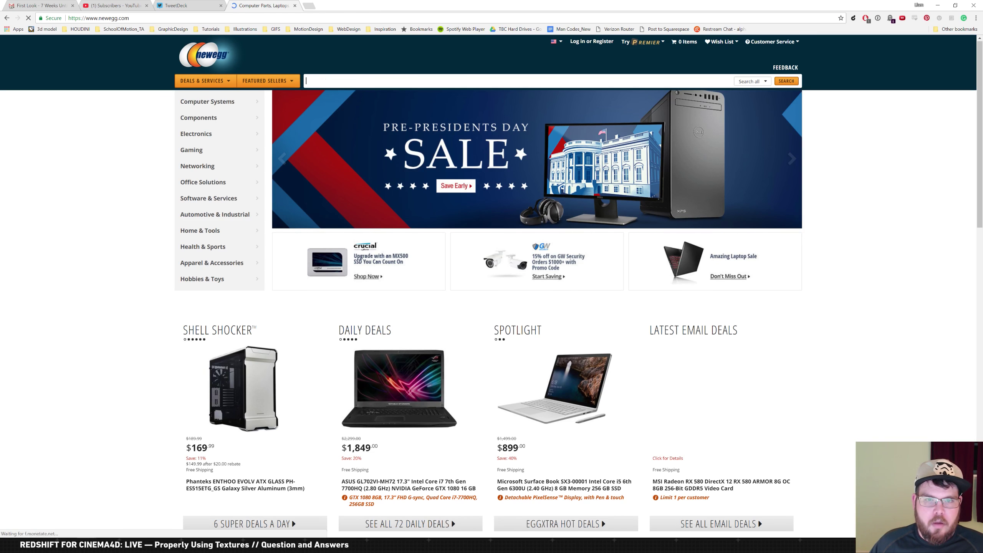
pyautogui.click(430, 83)
pyautogui.write('asu')
pyautogui.press('BackSpace')
pyautogui.press('BackSpace')
pyautogui.press('BackSpace')
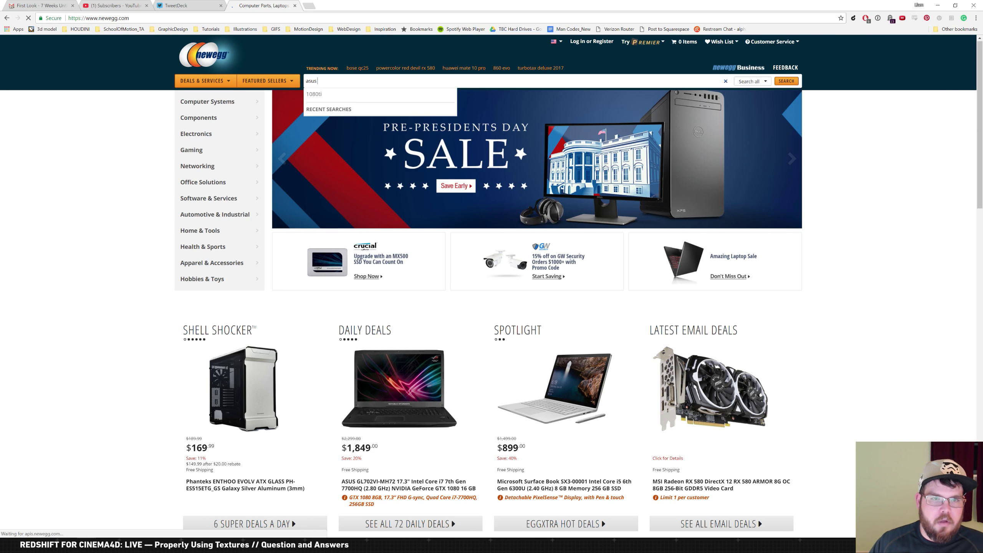
pyautogui.write('1080ti')
pyautogui.press('Return')
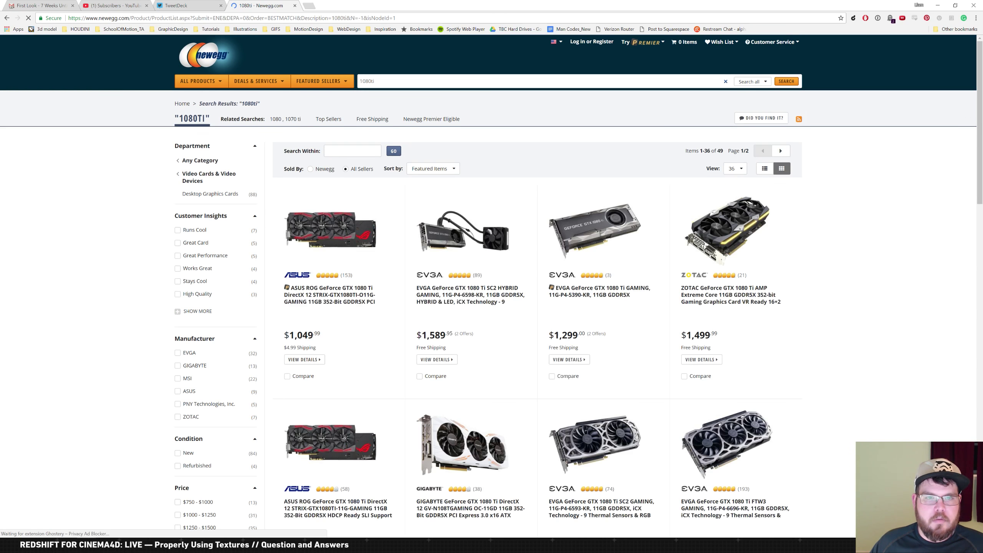
# Scroll the results and open the ASUS GTX 1080 Ti product page
pyautogui.scroll(-1, 503, 287)
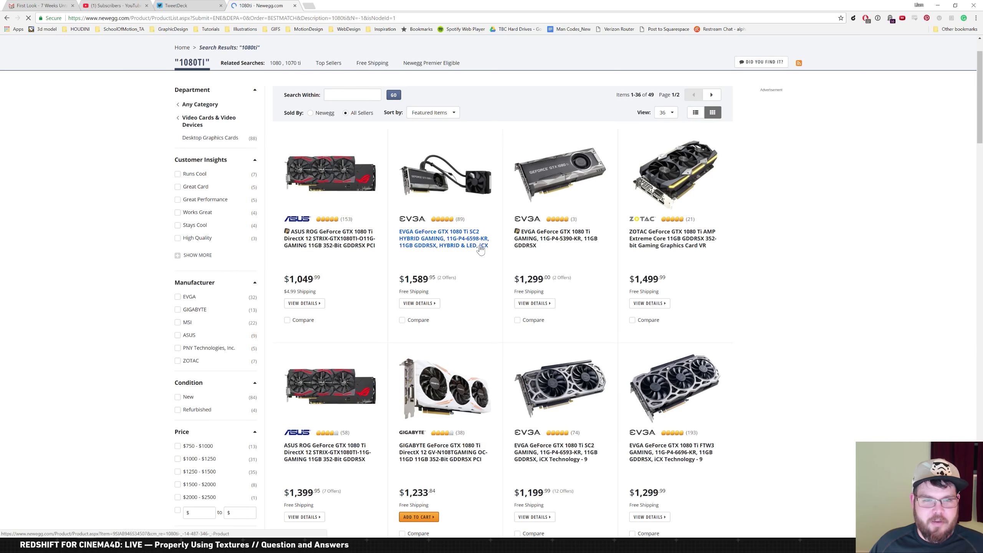
pyautogui.scroll(-1, 478, 272)
pyautogui.scroll(-8, 476, 270)
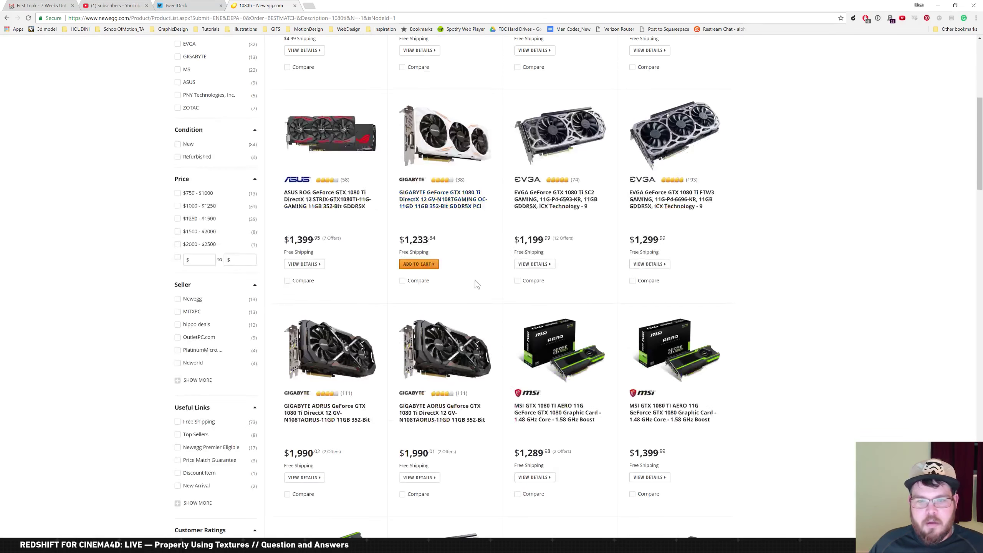
pyautogui.scroll(-3, 493, 247)
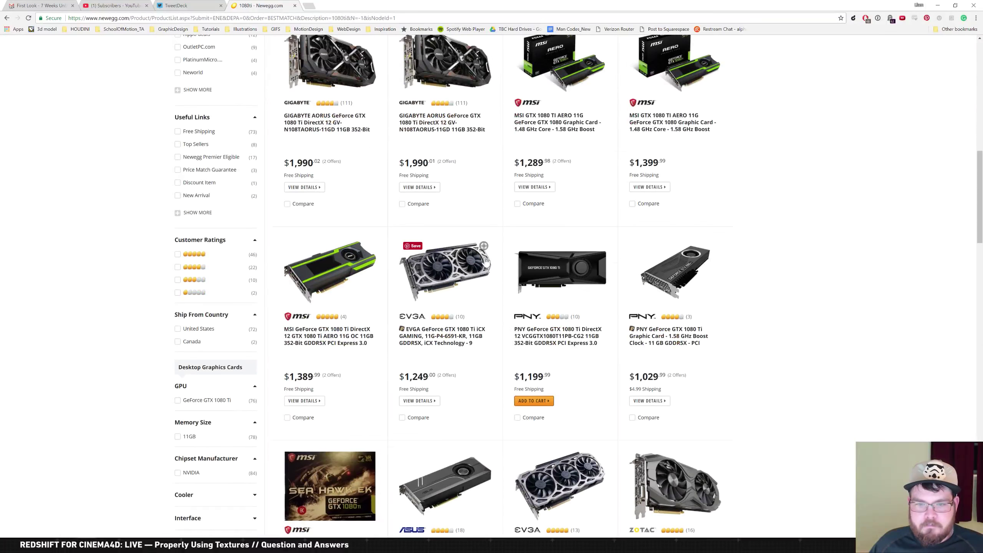
pyautogui.scroll(-3, 501, 211)
pyautogui.scroll(-4, 473, 240)
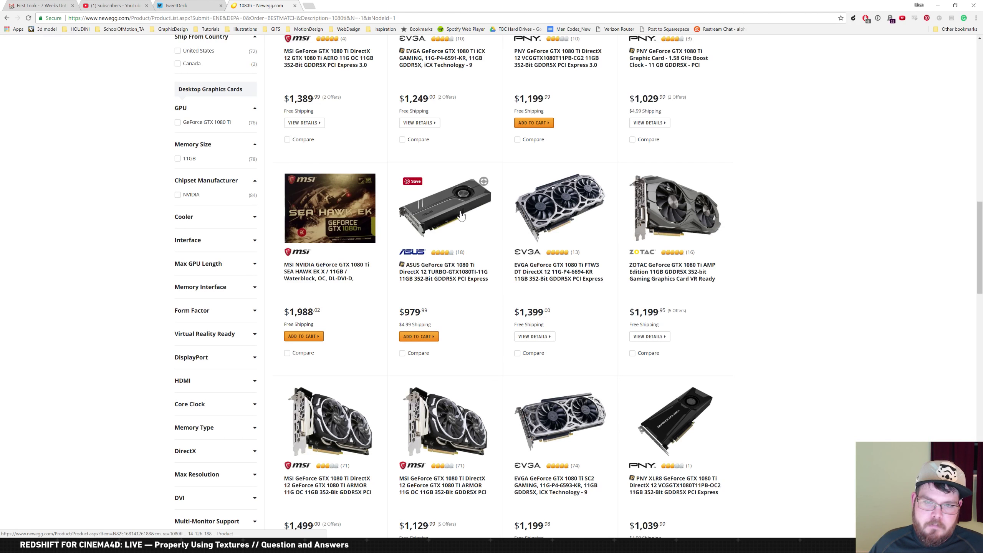
pyautogui.click(461, 216)
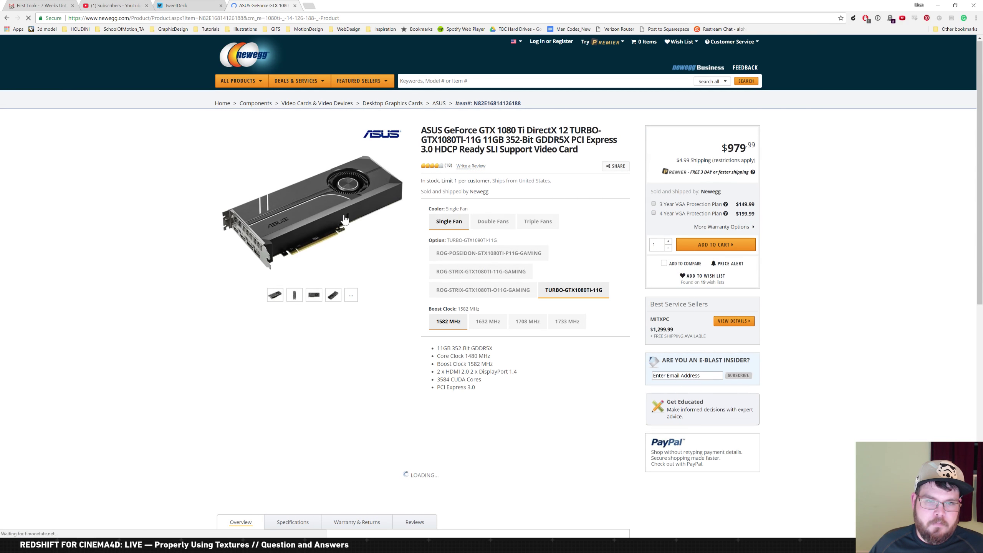
# Browse the card's photo gallery, close it, and return to Cinema 4D
pyautogui.click(346, 220)
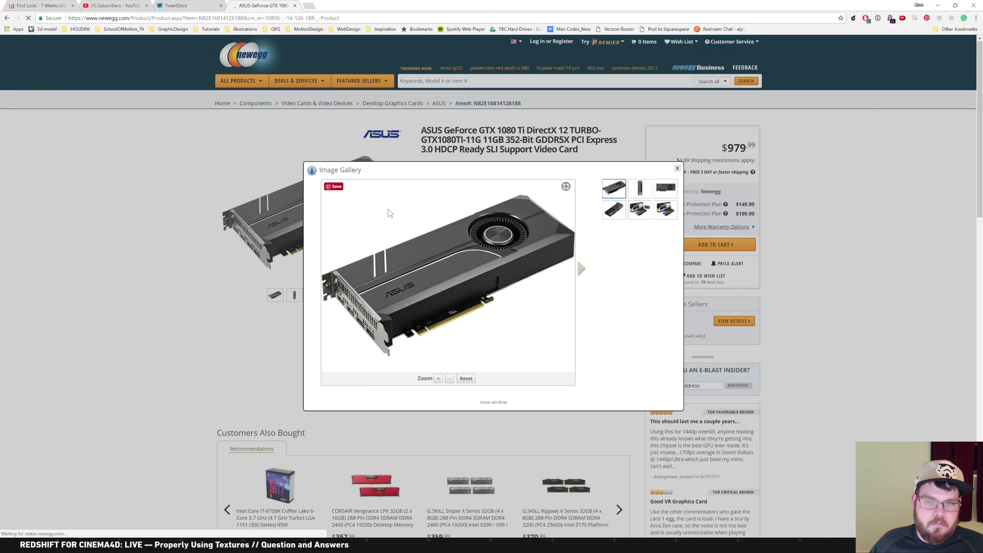
pyautogui.click(581, 270)
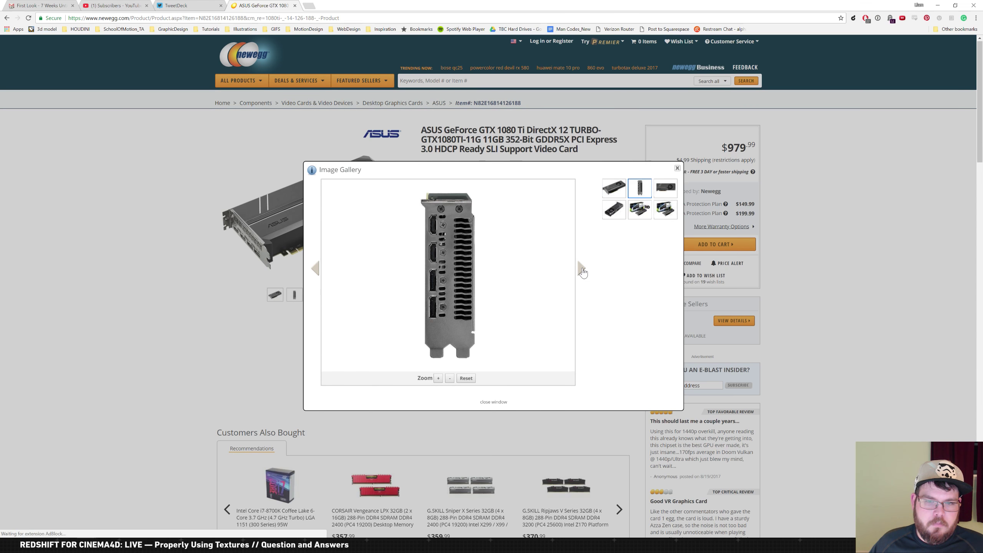
pyautogui.click(584, 272)
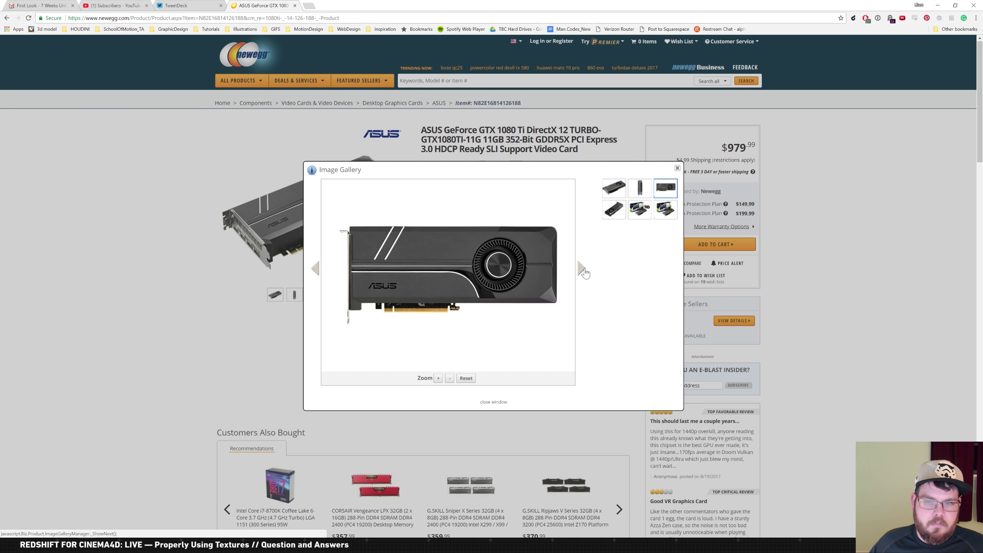
pyautogui.click(583, 271)
pyautogui.click(585, 274)
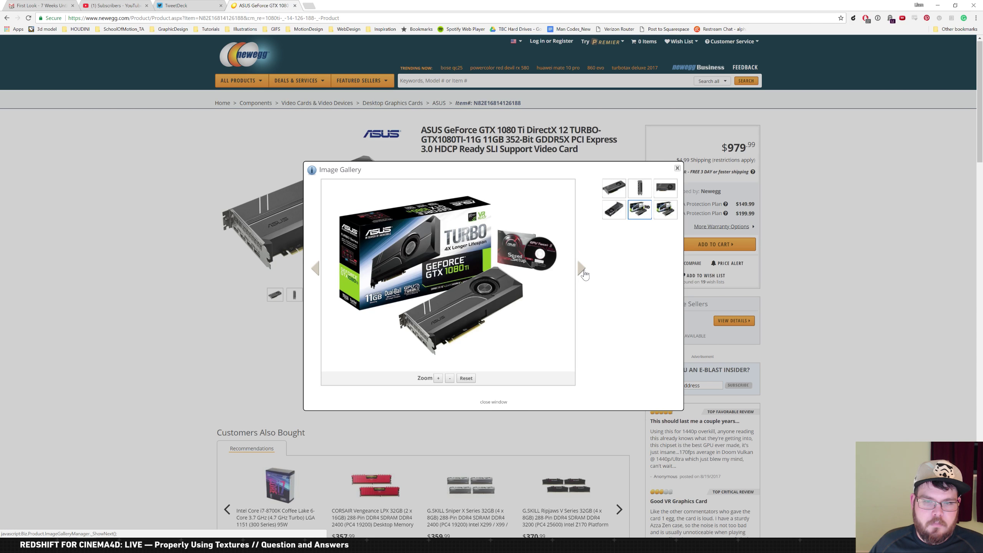
pyautogui.click(583, 271)
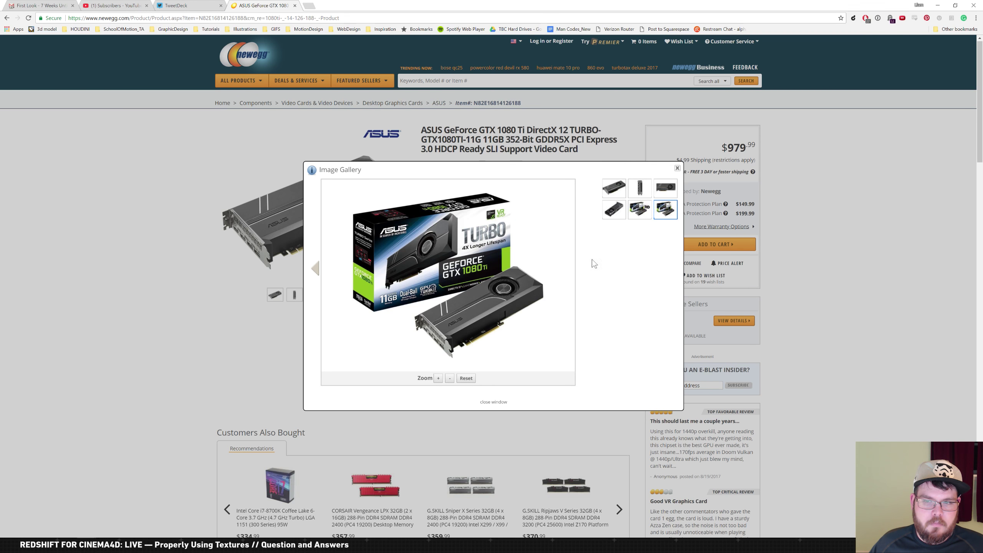
pyautogui.click(642, 194)
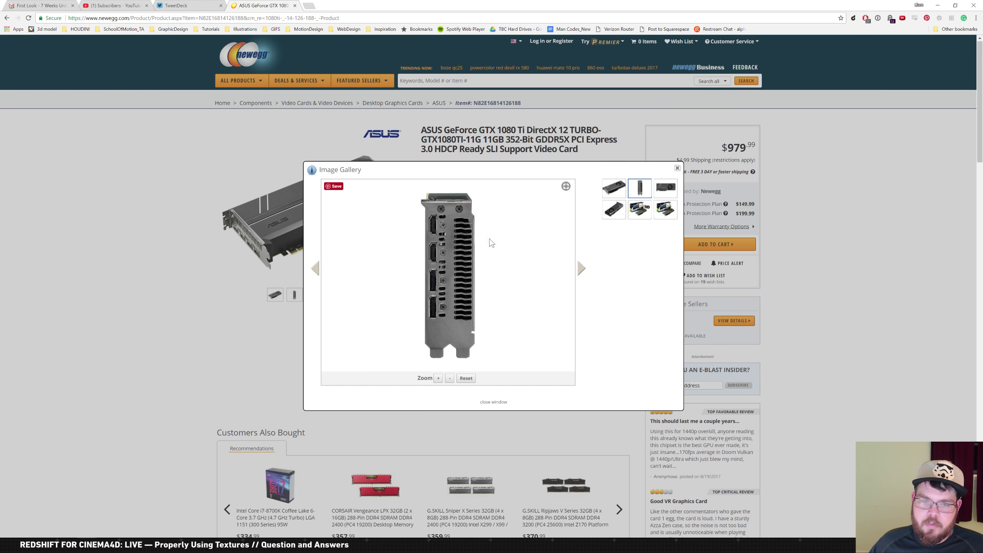
pyautogui.click(584, 272)
pyautogui.click(586, 273)
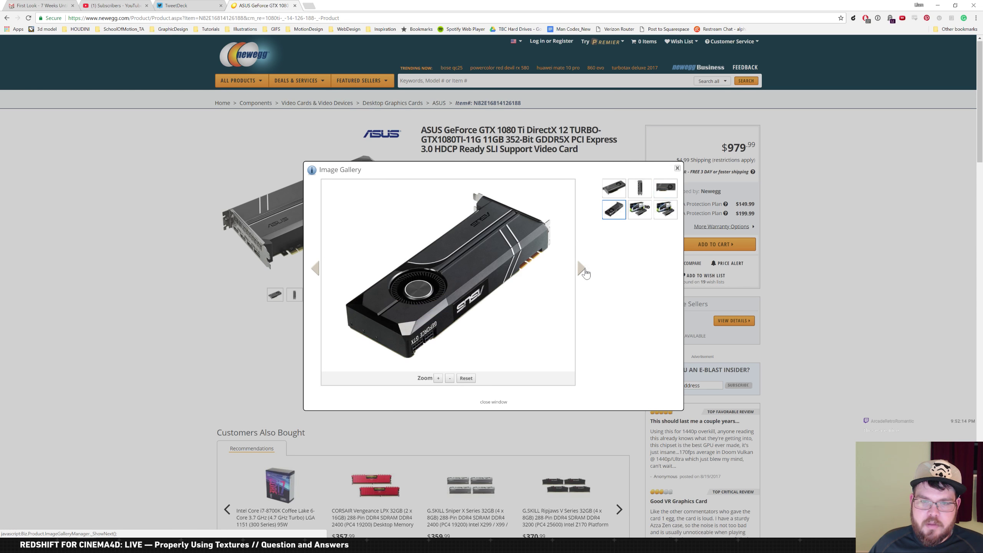
pyautogui.click(679, 169)
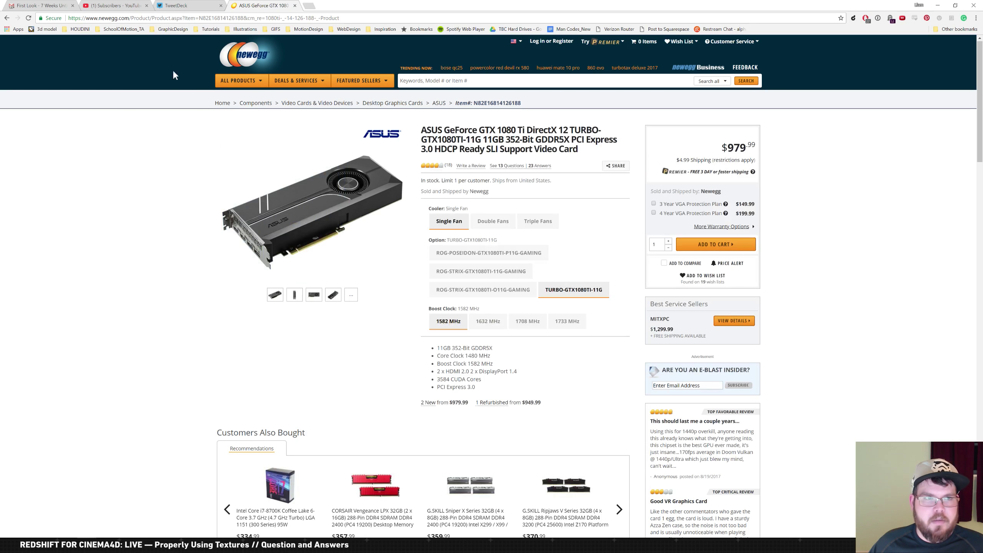
pyautogui.hotkey('alt', 'Tab')
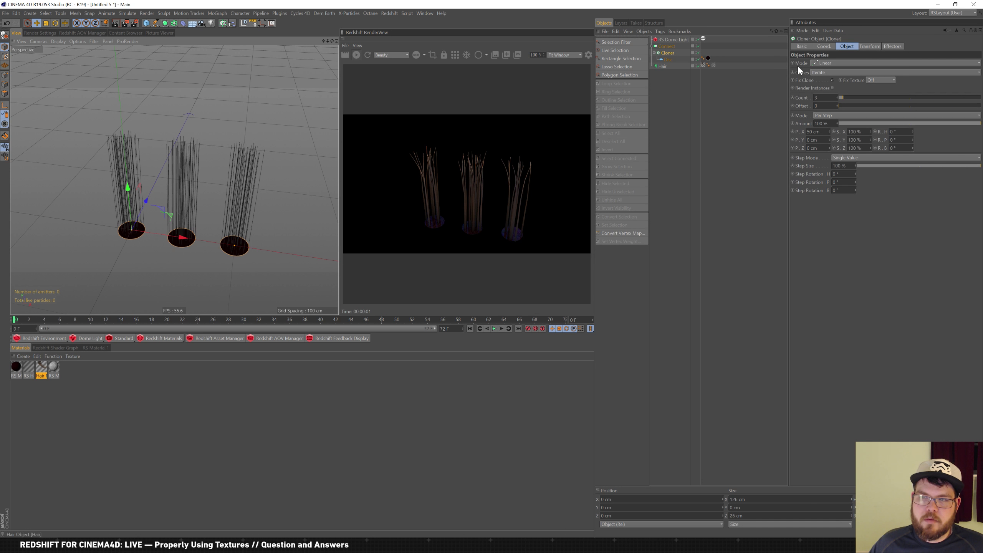
# Switch the Cloner to a Grid Array with a Y count of 1
pyautogui.click(847, 61)
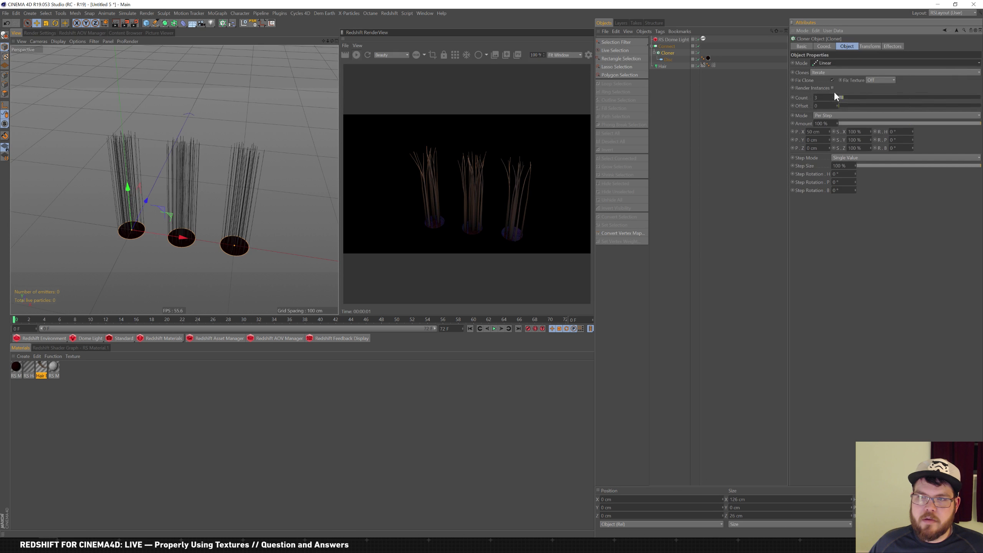
pyautogui.click(835, 92)
pyautogui.doubleClick(839, 97)
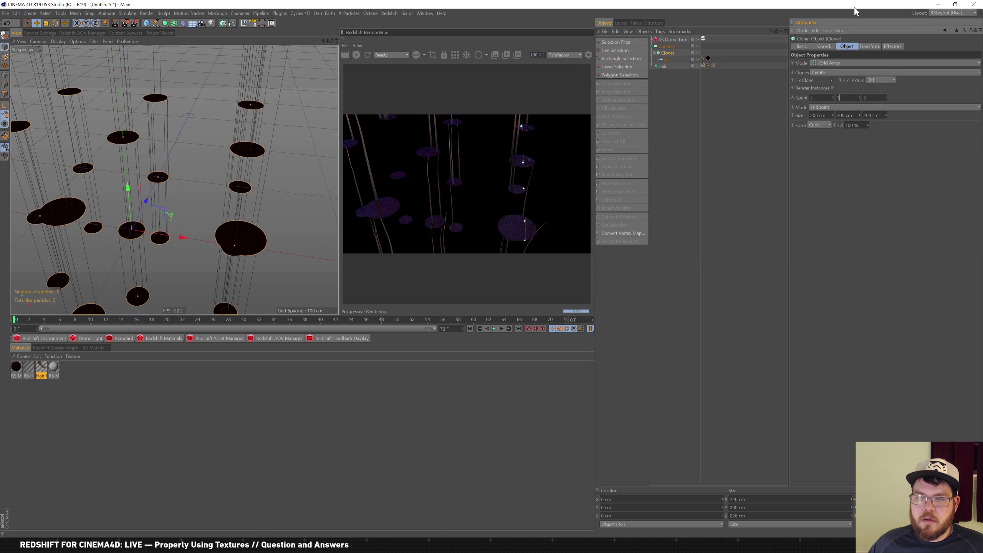
pyautogui.write('1')
pyautogui.press('Tab')
# Frame the grid of clones and raise the Hair object's guide count
pyautogui.keyDown('alt'); pyautogui.moveTo(264, 210); pyautogui.dragTo(239, 219, button='right'); pyautogui.keyUp('alt')
pyautogui.keyDown('alt'); pyautogui.moveTo(239, 219); pyautogui.dragTo(236, 180, button='middle'); pyautogui.keyUp('alt')
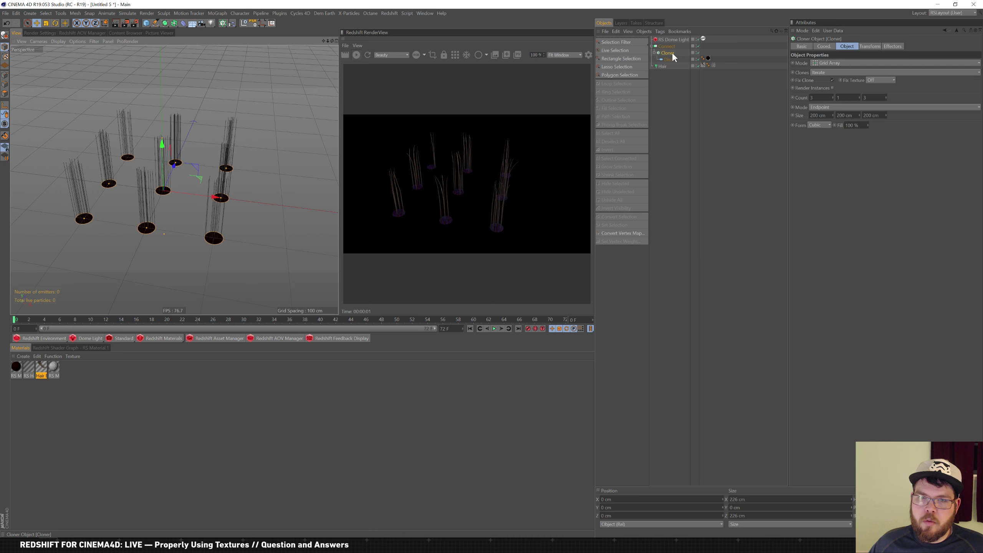
pyautogui.click(662, 66)
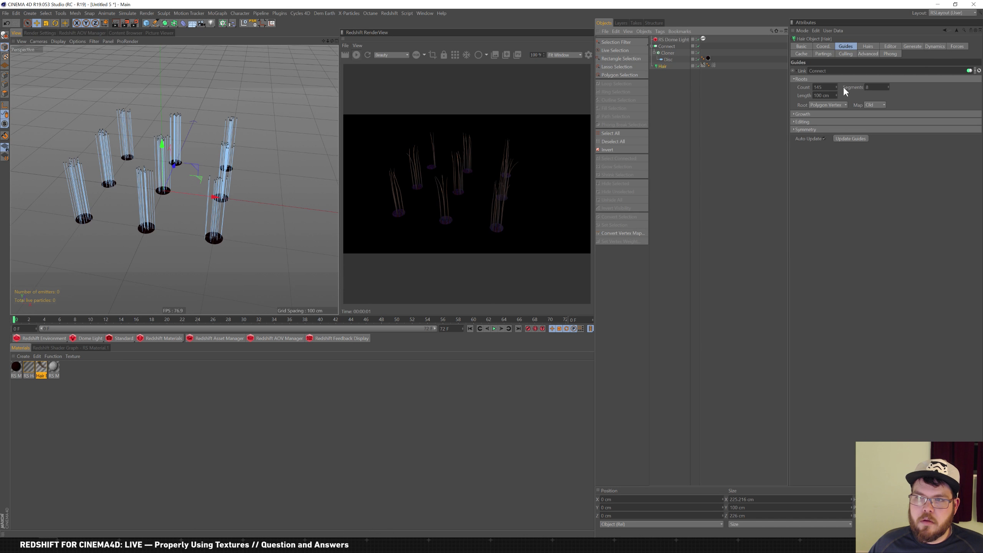
pyautogui.moveTo(836, 86); pyautogui.dragTo(839, 53)
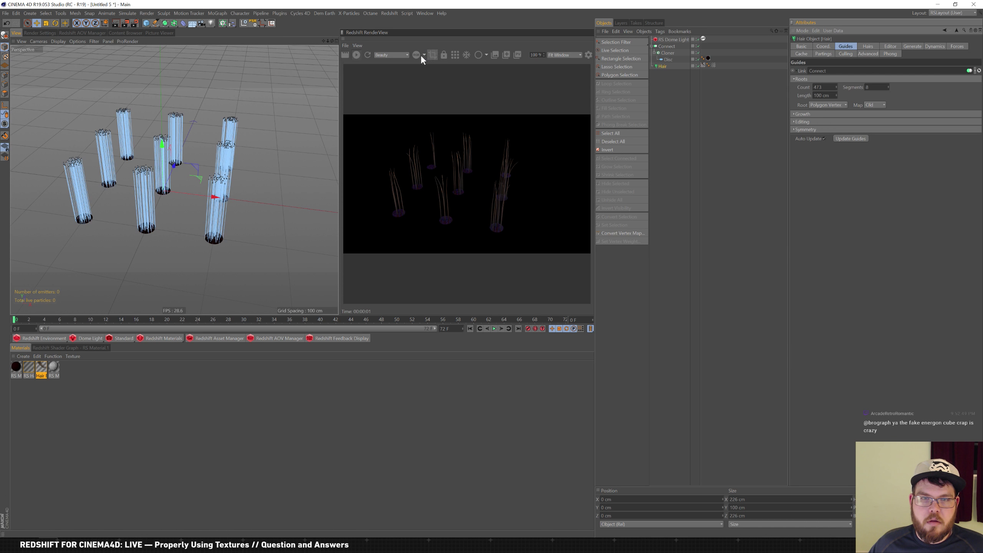
# Raise the Hair object's hair count to 298 and orbit to inspect the denser tufts
pyautogui.click(868, 46)
pyautogui.moveTo(833, 69); pyautogui.dragTo(836, 53)
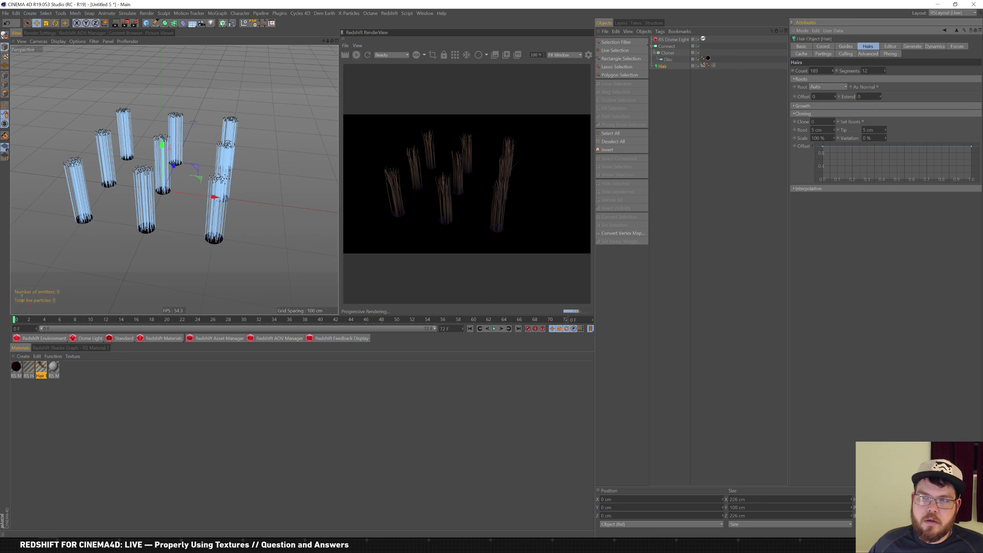
pyautogui.moveTo(833, 70); pyautogui.dragTo(834, 67)
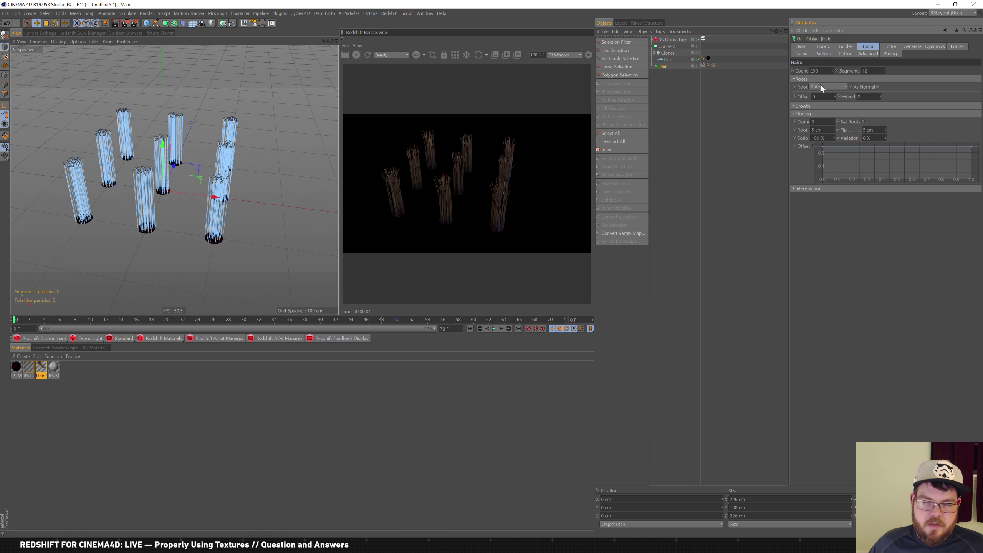
pyautogui.keyDown('alt'); pyautogui.moveTo(127, 154); pyautogui.dragTo(138, 177, button='right'); pyautogui.keyUp('alt')
pyautogui.moveTo(139, 177)
pyautogui.keyDown('alt'); pyautogui.mouseDown()
pyautogui.moveTo(156, 172)
pyautogui.moveTo(145, 181)
pyautogui.mouseUp(); pyautogui.keyUp('alt')
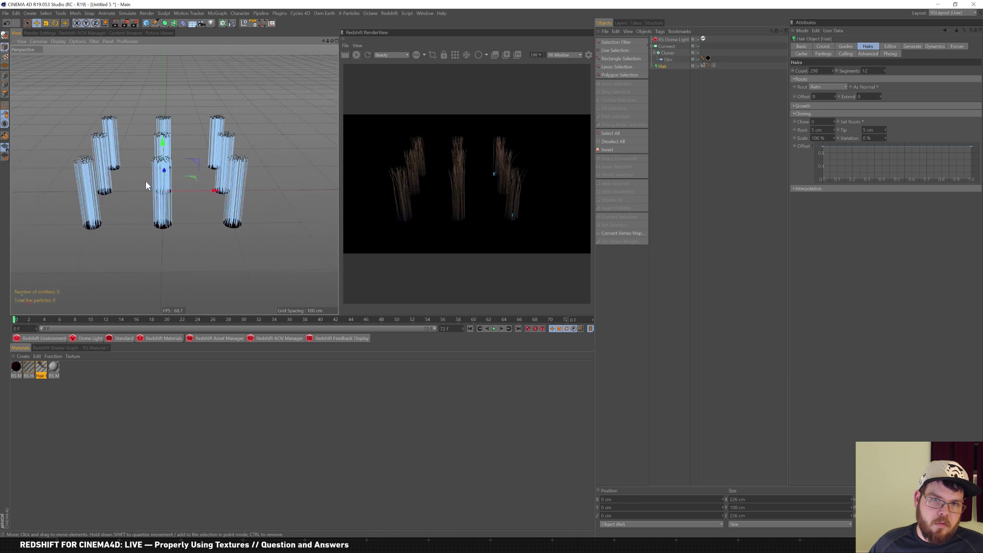
pyautogui.keyDown('alt'); pyautogui.moveTo(146, 180); pyautogui.dragTo(163, 175, button='right'); pyautogui.keyUp('alt')
pyautogui.moveTo(163, 175)
pyautogui.keyDown('alt'); pyautogui.mouseDown()
pyautogui.moveTo(148, 179)
pyautogui.moveTo(150, 191)
pyautogui.moveTo(149, 175)
pyautogui.moveTo(132, 180)
pyautogui.moveTo(162, 220)
pyautogui.moveTo(231, 208)
pyautogui.moveTo(200, 206)
pyautogui.moveTo(214, 190)
pyautogui.moveTo(138, 178)
pyautogui.moveTo(177, 174)
pyautogui.mouseUp(); pyautogui.keyUp('alt')
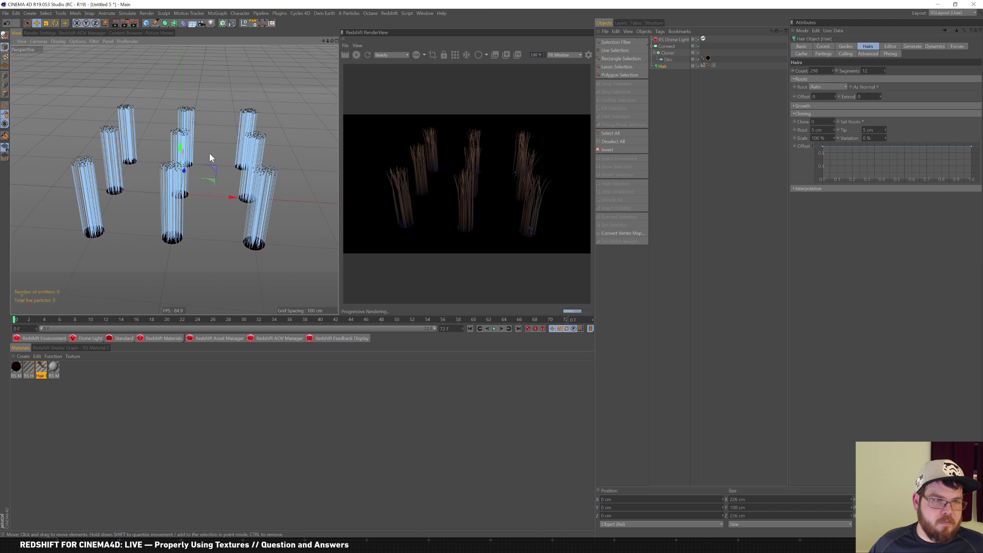
pyautogui.keyDown('alt'); pyautogui.moveTo(208, 176); pyautogui.dragTo(181, 125); pyautogui.keyUp('alt')
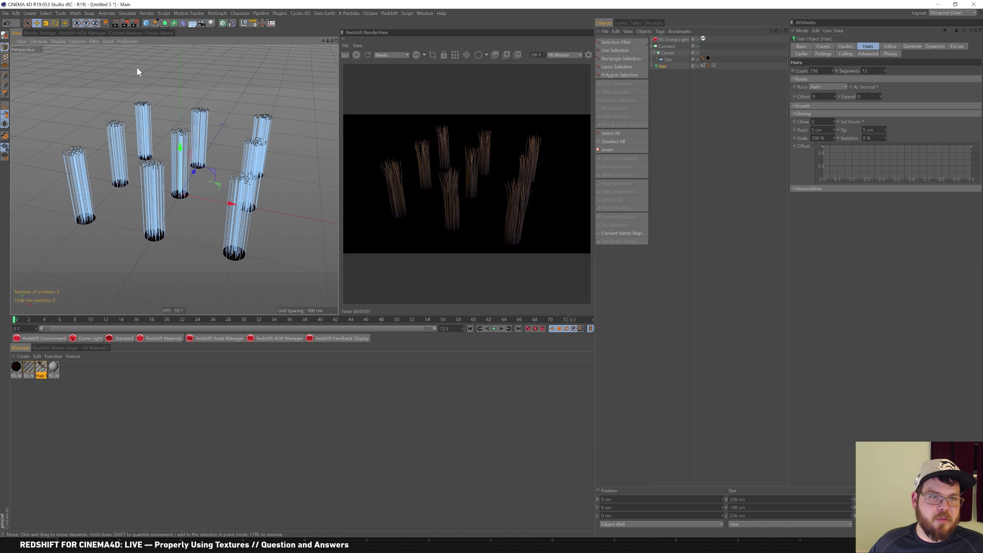
# Select the Cloner and set the grid's X and Z sizes to 50 cm
pyautogui.click(666, 53)
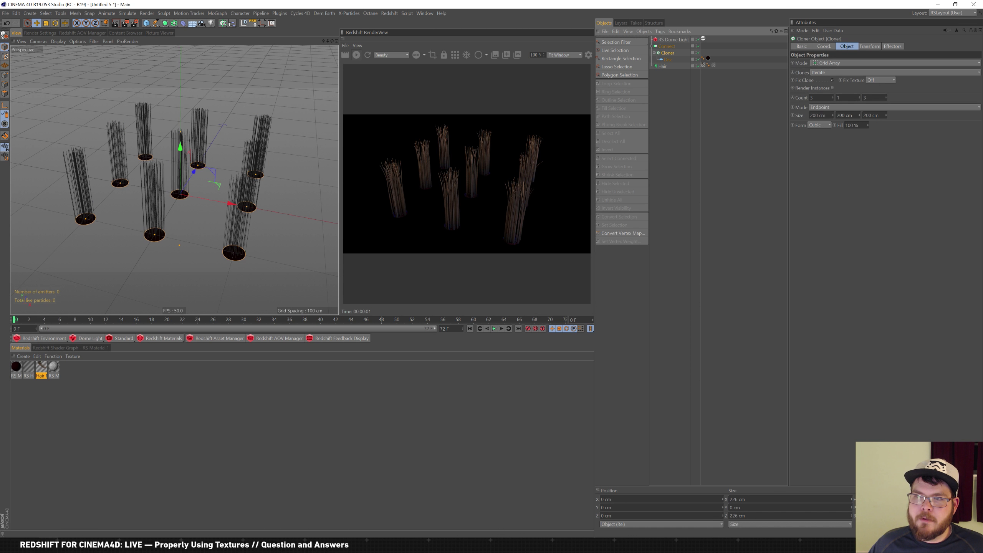
pyautogui.doubleClick(818, 115)
pyautogui.write('50')
pyautogui.press('Tab')
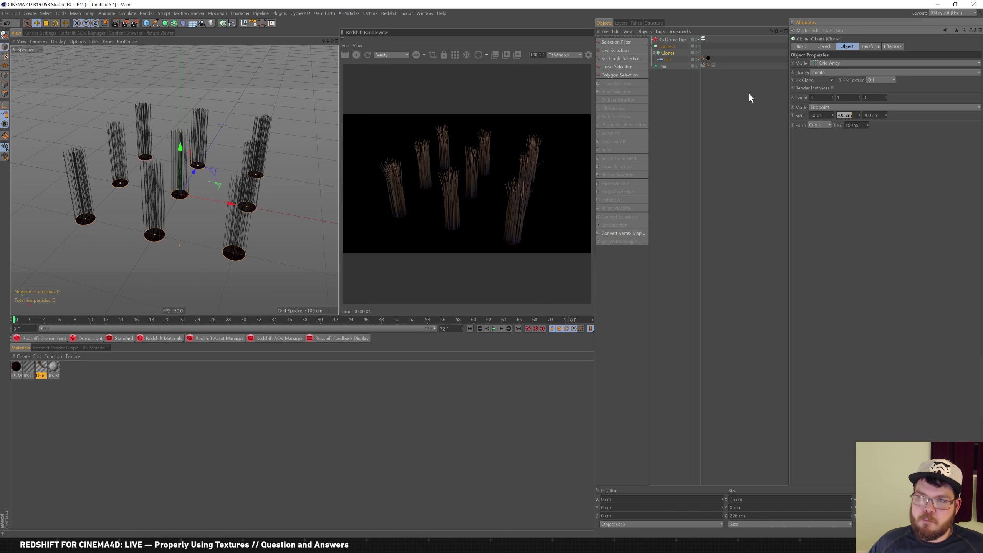
pyautogui.press('Tab')
pyautogui.write('50')
pyautogui.press('Return')
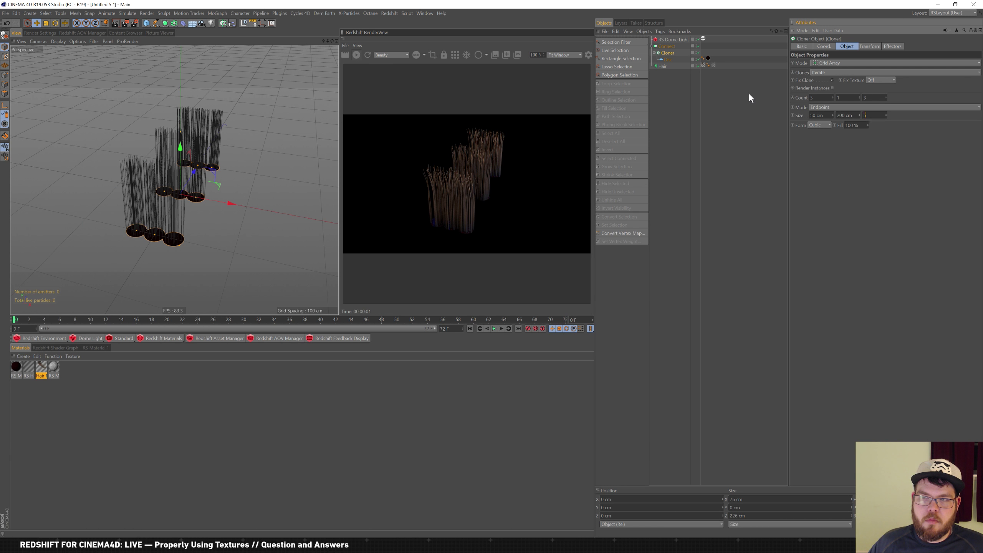
# Change the grid's X and Z sizes to 75 cm
pyautogui.hotkey('shift', 'Tab')
pyautogui.hotkey('shift', 'Tab')
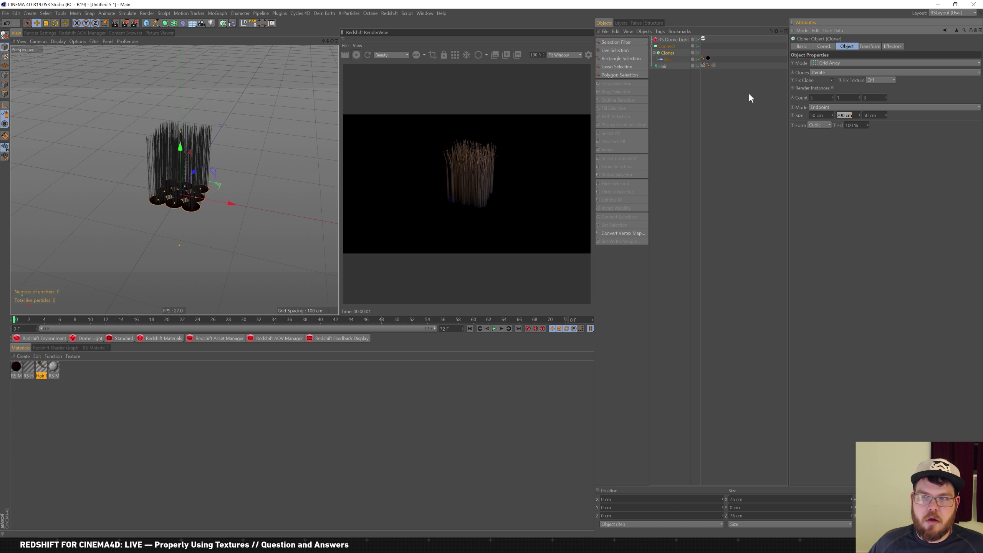
pyautogui.write('75')
pyautogui.press('Tab')
pyautogui.press('Tab')
pyautogui.write('7')
pyautogui.press('Return')
pyautogui.press('Tab')
pyautogui.press('Tab')
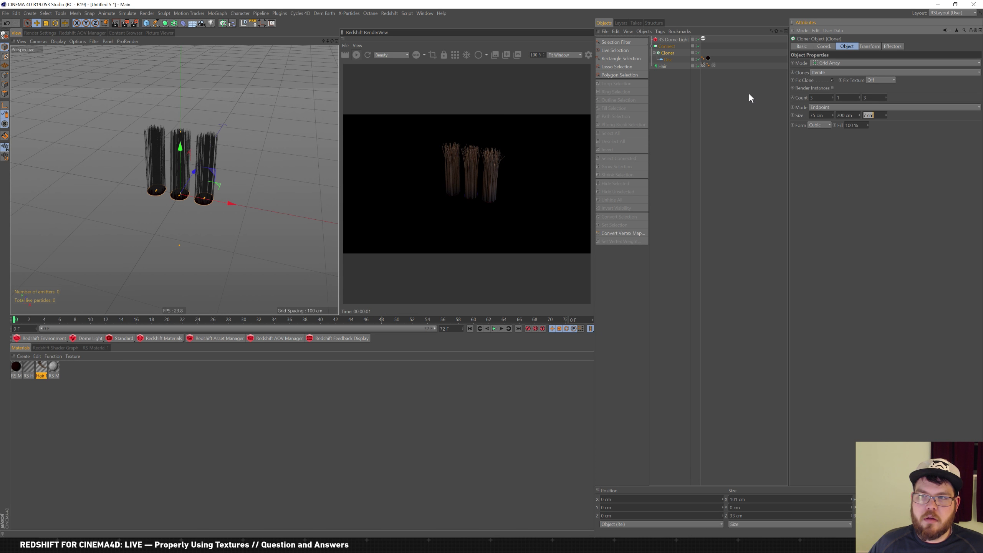
pyautogui.write('75')
pyautogui.press('Return')
# Zoom and orbit to a near-front view of the tightly packed tufts
pyautogui.keyDown('alt'); pyautogui.moveTo(132, 128); pyautogui.dragTo(185, 135, button='right'); pyautogui.keyUp('alt')
pyautogui.keyDown('alt'); pyautogui.moveTo(155, 129); pyautogui.dragTo(134, 121, button='middle'); pyautogui.keyUp('alt')
pyautogui.keyDown('alt'); pyautogui.moveTo(118, 166); pyautogui.dragTo(131, 168, button='right'); pyautogui.keyUp('alt')
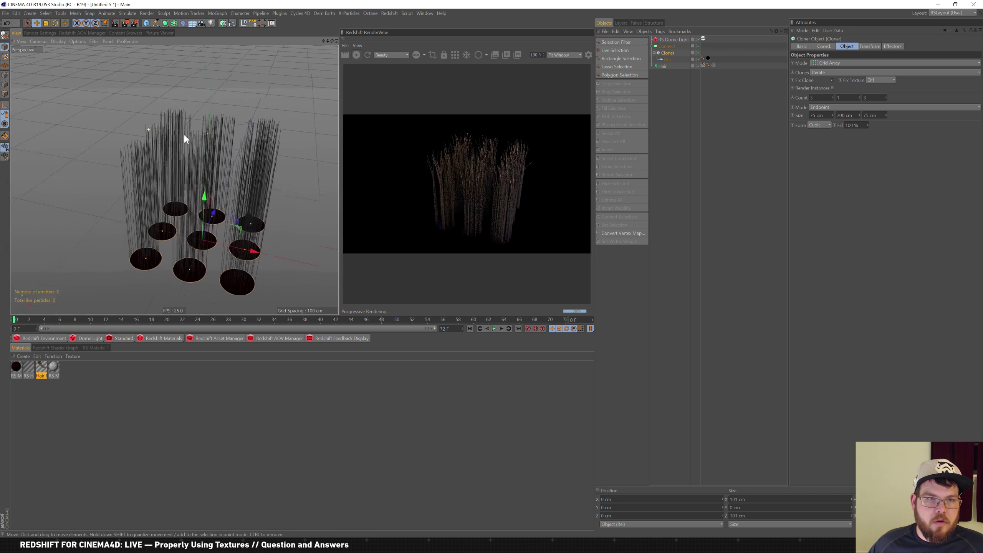
pyautogui.moveTo(131, 167)
pyautogui.keyDown('alt'); pyautogui.mouseDown()
pyautogui.moveTo(112, 143)
pyautogui.moveTo(128, 165)
pyautogui.moveTo(149, 151)
pyautogui.moveTo(145, 176)
pyautogui.mouseUp(); pyautogui.keyUp('alt')
pyautogui.hotkey('alt', 'Tab')
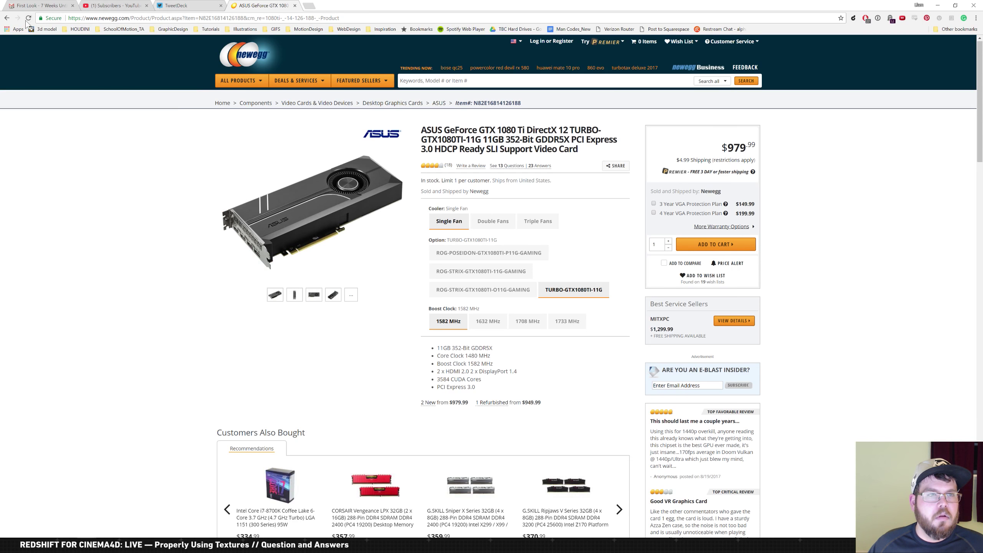
# Return to the hair brush image search and briefly view a $4.95 brush's product page
pyautogui.rightClick(7, 18)
pyautogui.click(42, 55)
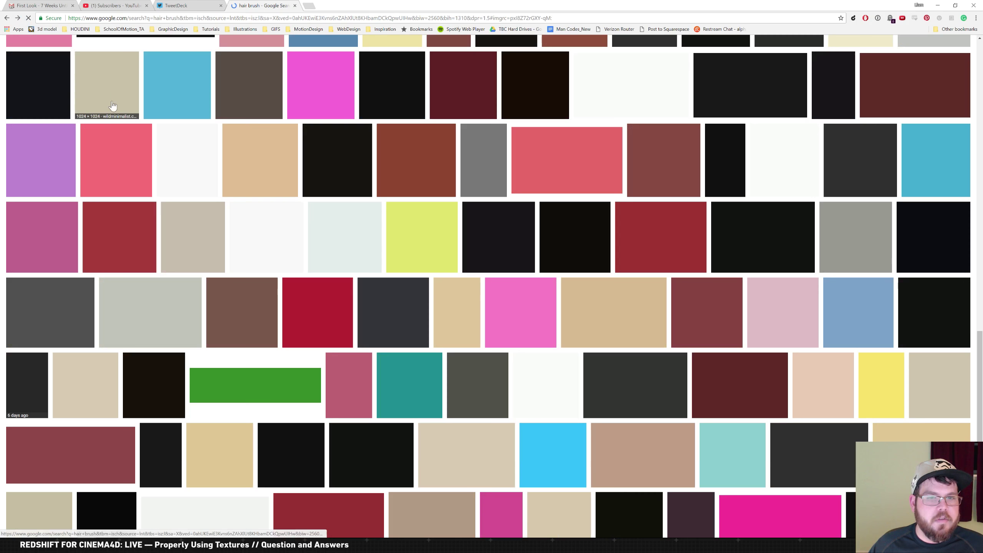
pyautogui.scroll(15, 342, 149)
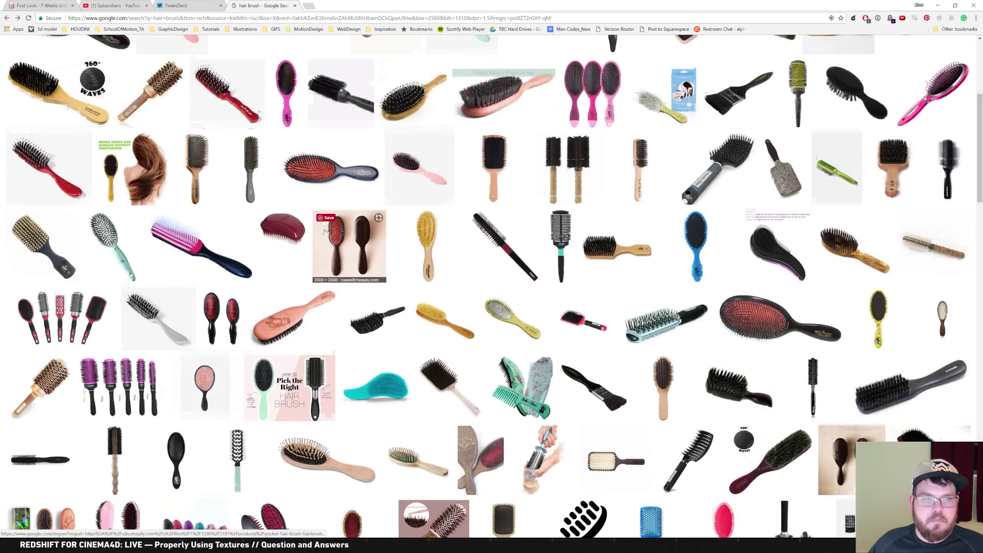
pyautogui.scroll(5, 304, 177)
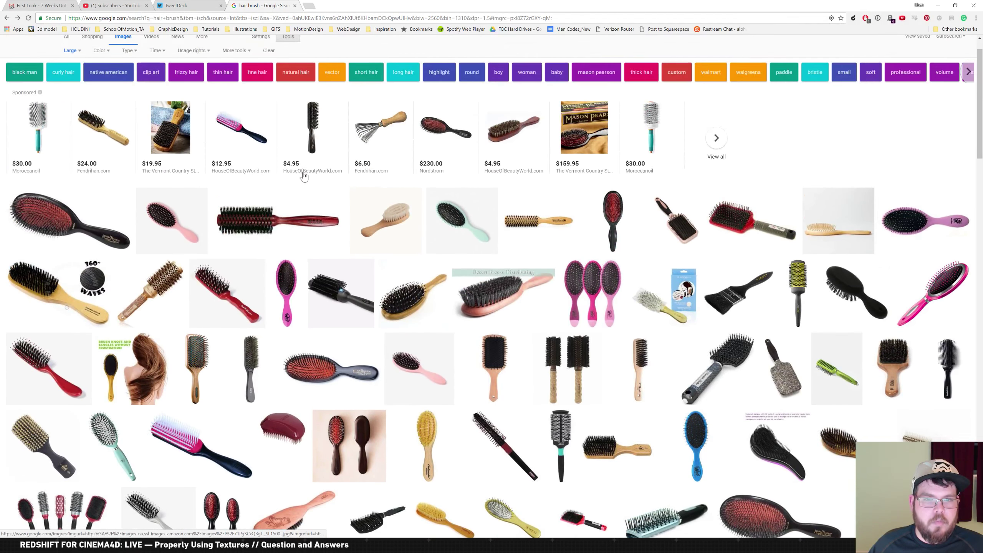
pyautogui.moveTo(314, 167)
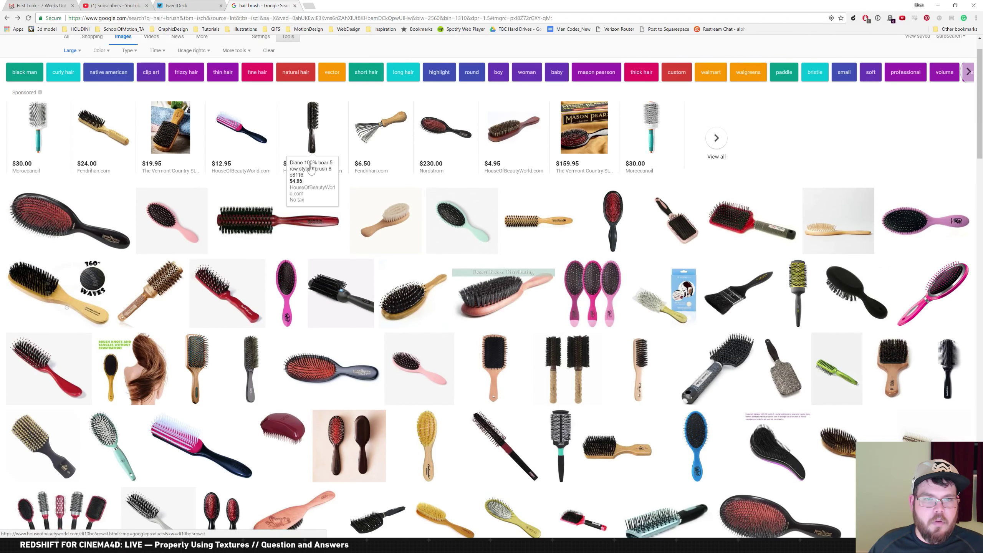
pyautogui.click(318, 135)
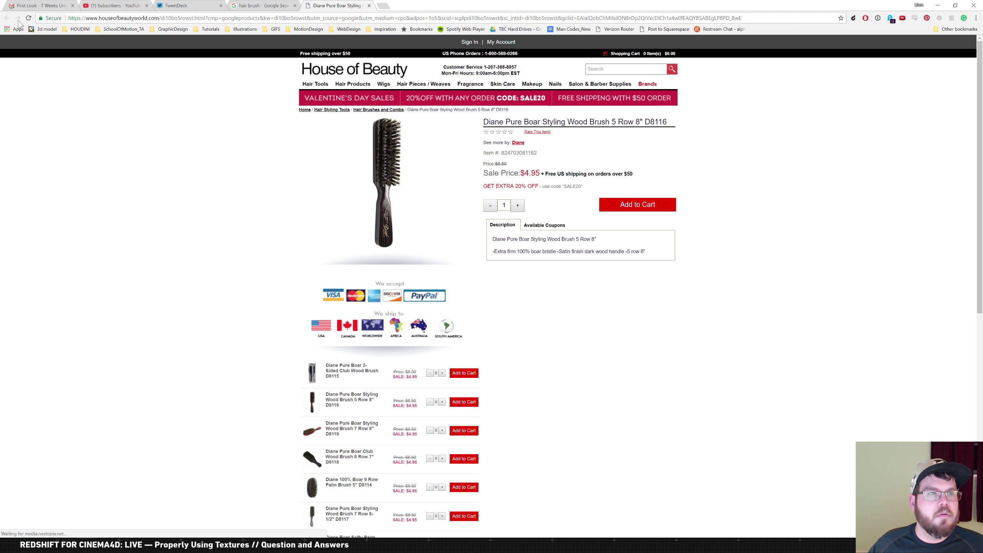
pyautogui.click(369, 6)
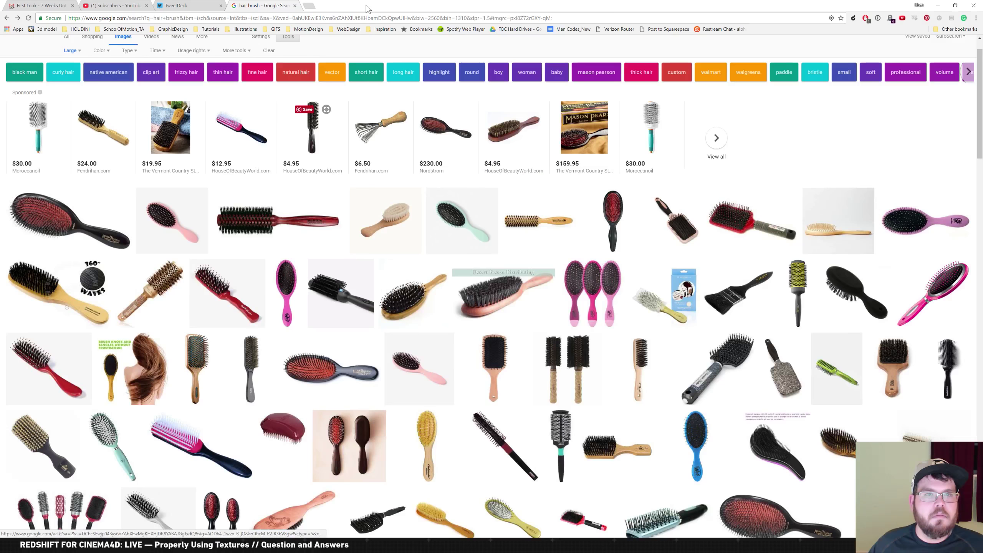
# Open the 5 Row Thermowood hairbrush's product page for reference
pyautogui.scroll(-3, 314, 256)
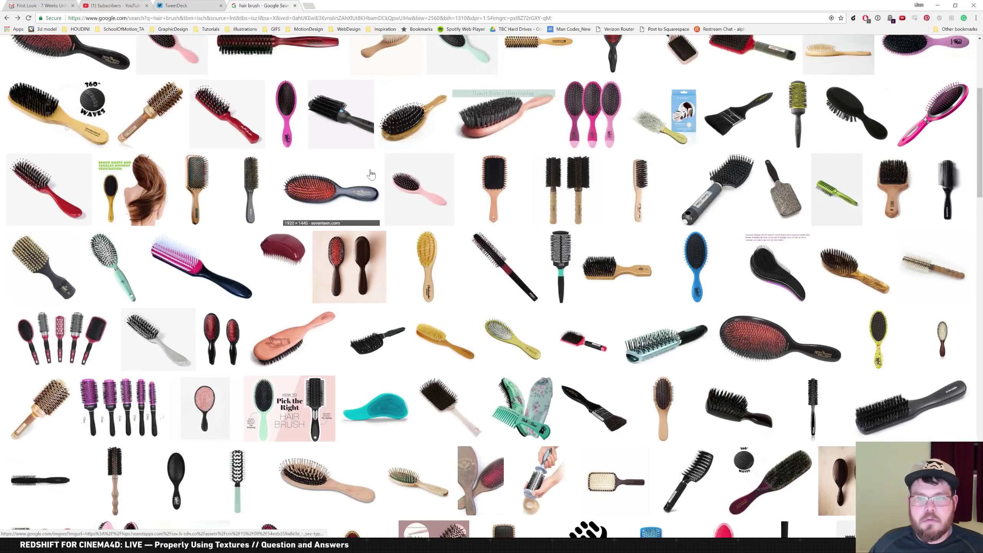
pyautogui.scroll(-7, 330, 282)
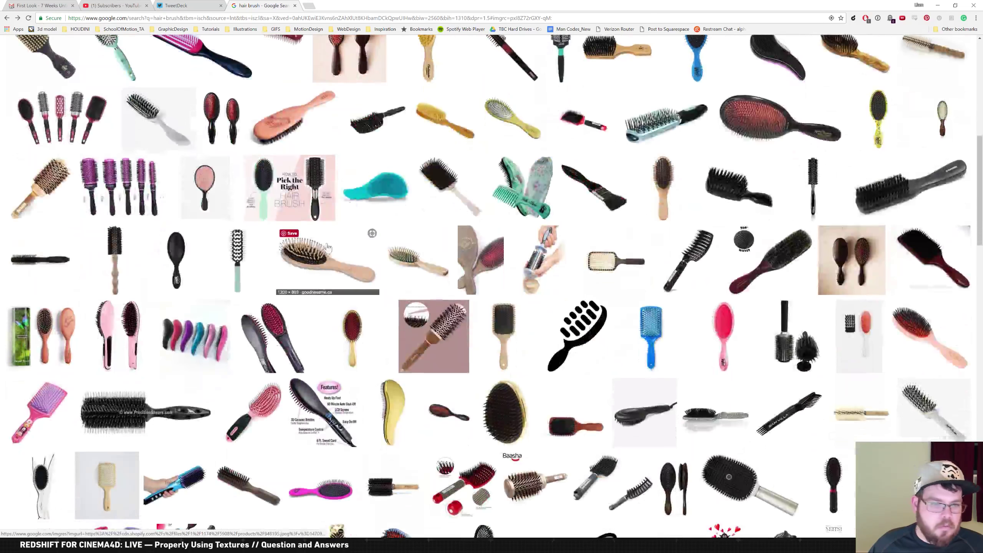
pyautogui.scroll(-3, 270, 227)
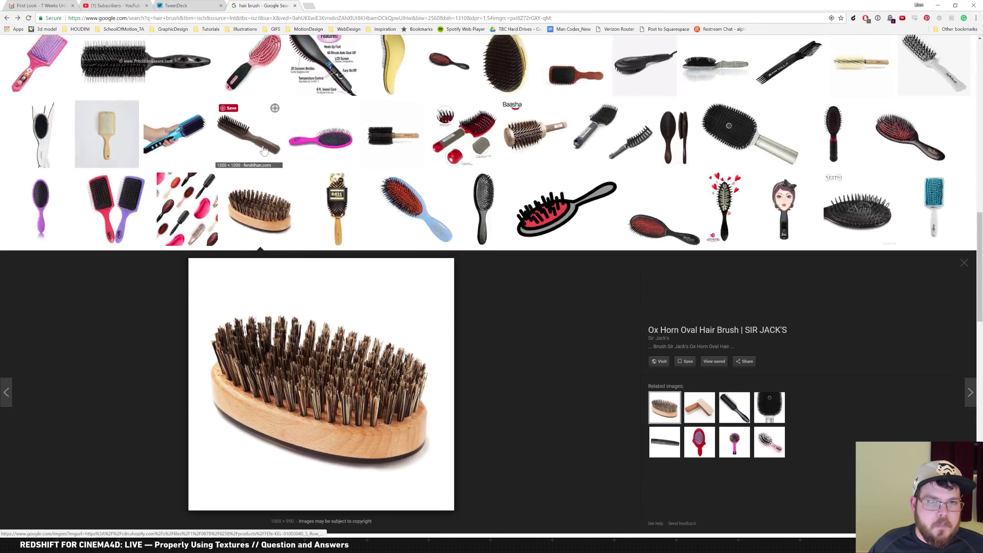
pyautogui.click(264, 150)
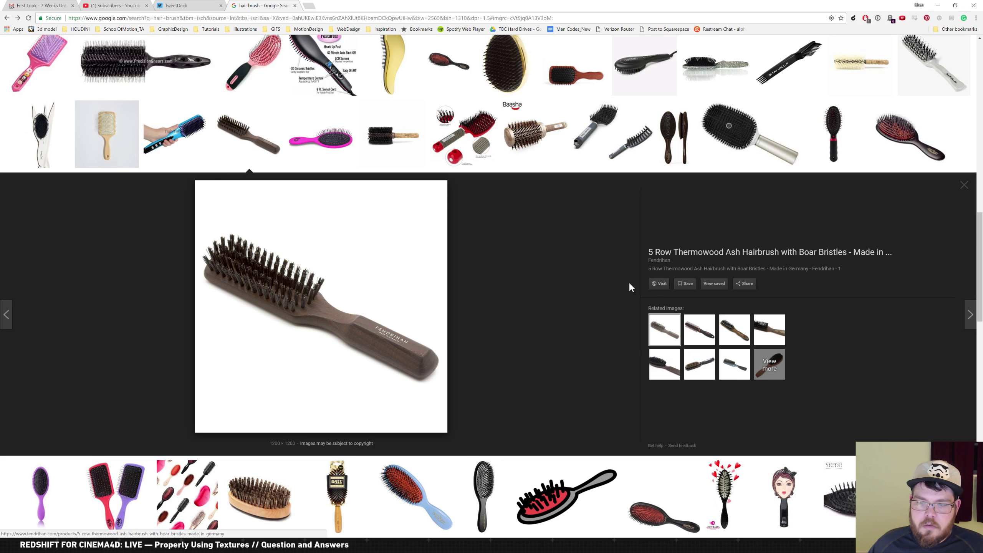
pyautogui.click(384, 287)
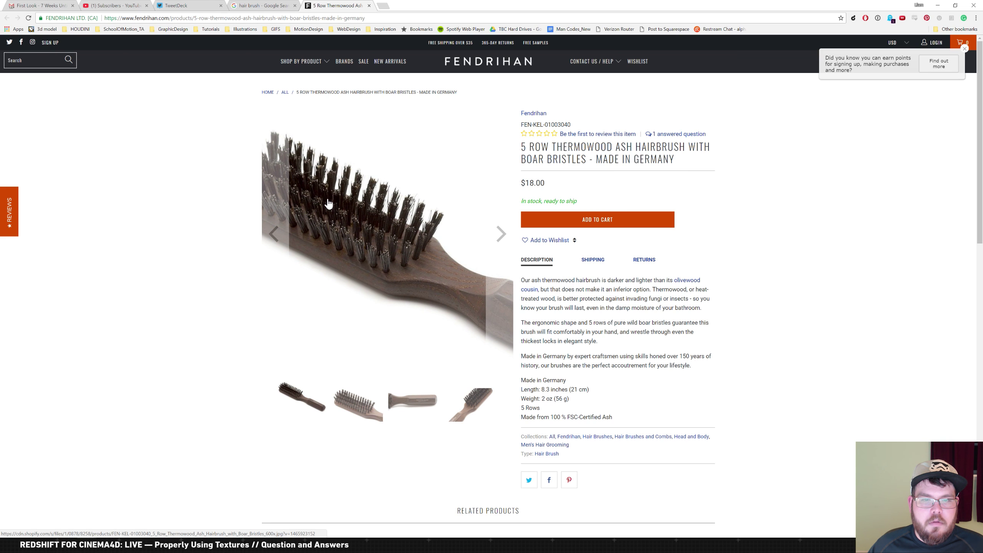
pyautogui.hotkey('alt', 'Tab')
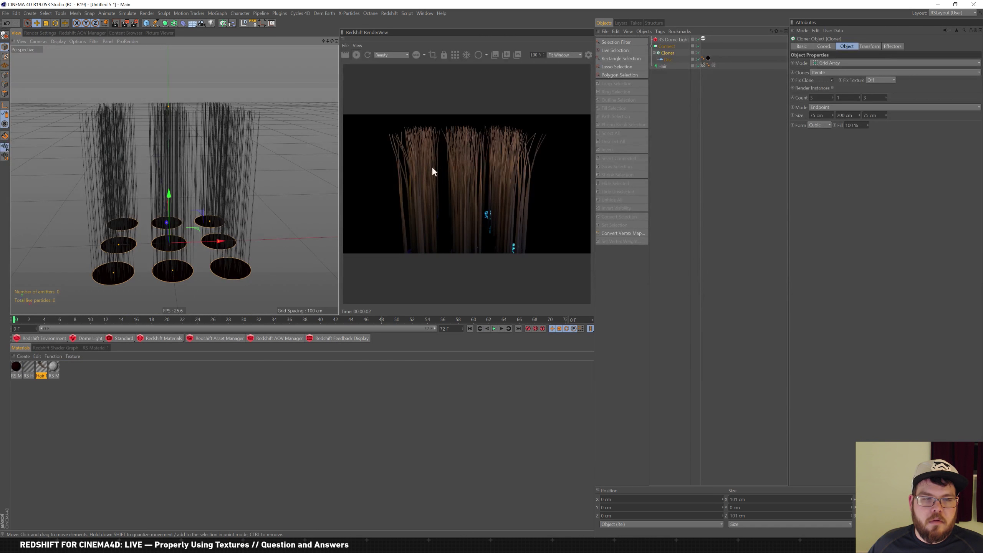
# Add a Helix spline and position it in the object hierarchy
pyautogui.scroll(-5, 230, 211)
pyautogui.keyDown('alt'); pyautogui.moveTo(222, 211); pyautogui.dragTo(242, 195); pyautogui.keyUp('alt')
pyautogui.click(159, 20)
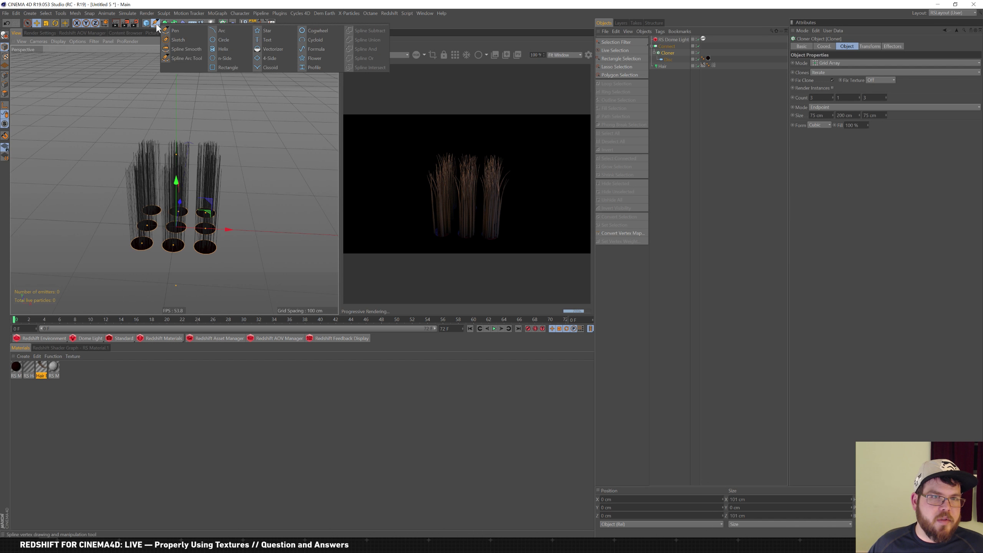
pyautogui.click(229, 48)
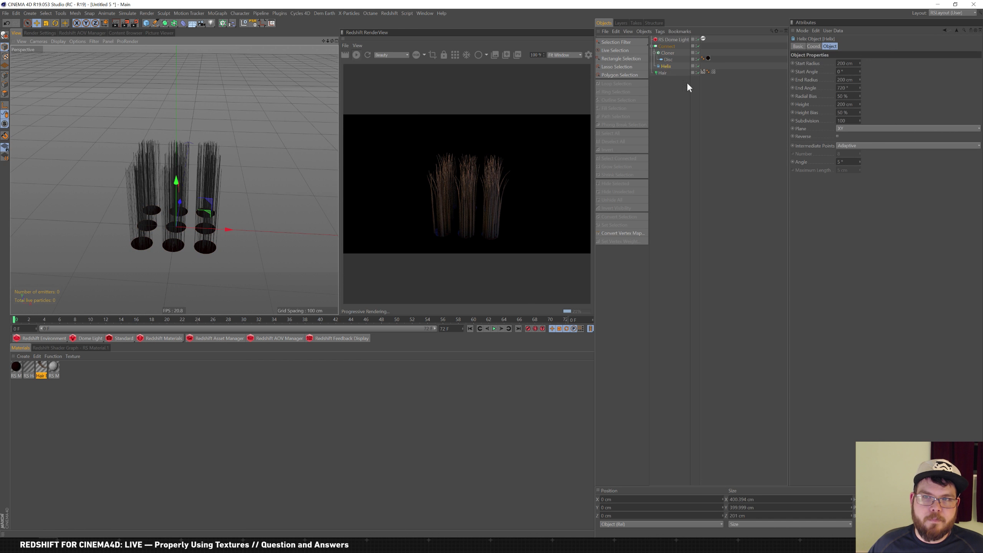
pyautogui.moveTo(671, 66); pyautogui.dragTo(661, 71)
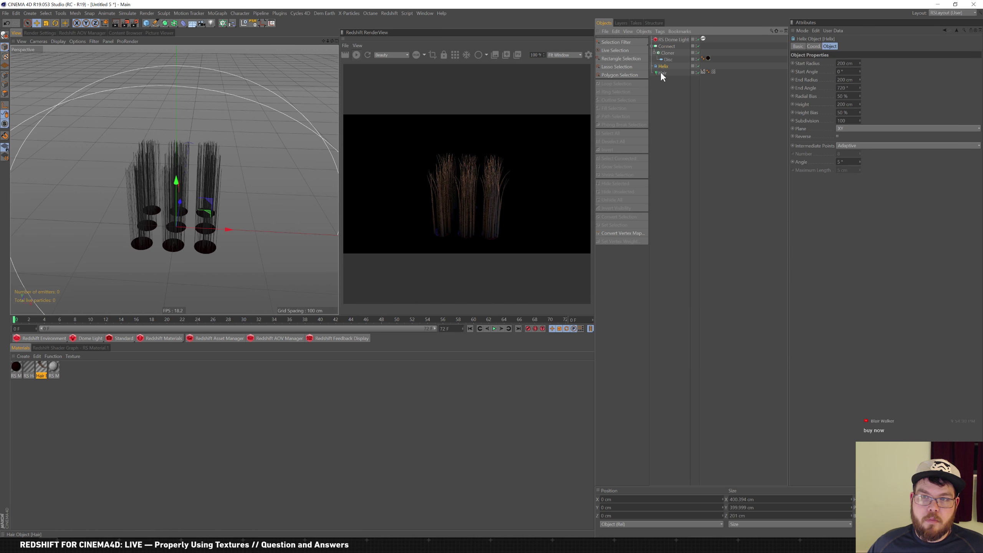
# Set the Cloner to Object mode with the Helix as its target
pyautogui.click(668, 53)
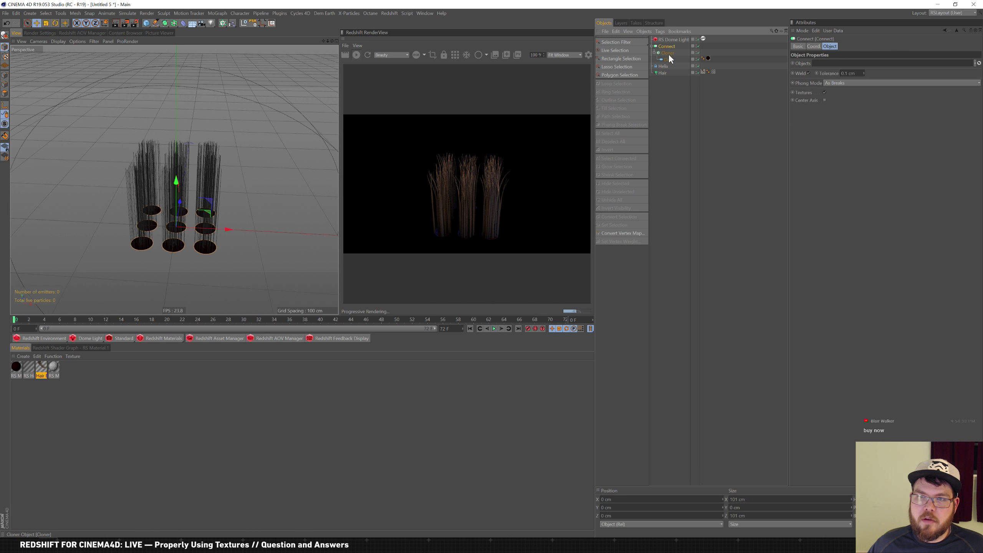
pyautogui.click(847, 63)
pyautogui.click(823, 71)
pyautogui.moveTo(664, 66); pyautogui.dragTo(841, 98)
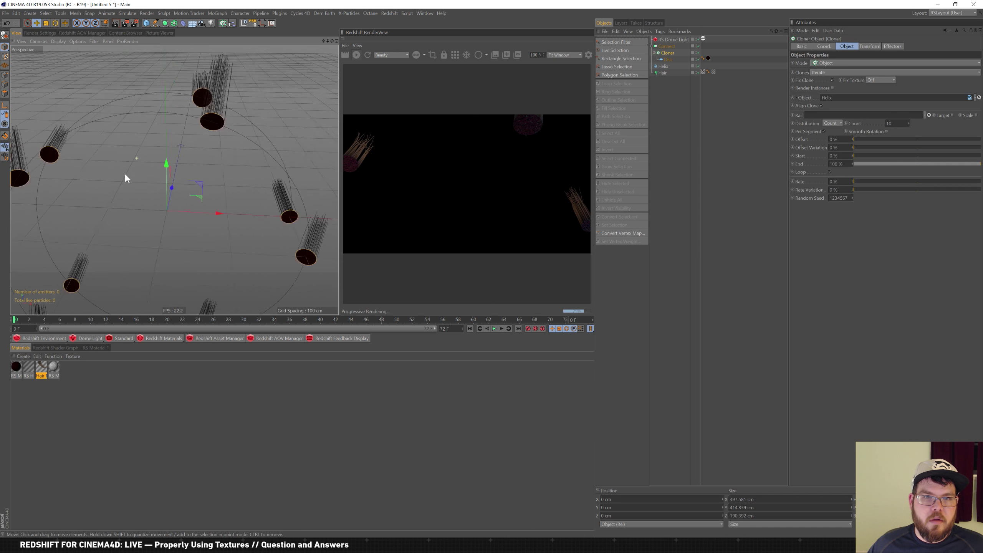
pyautogui.keyDown('alt'); pyautogui.moveTo(117, 186); pyautogui.dragTo(128, 184, button='right'); pyautogui.keyUp('alt')
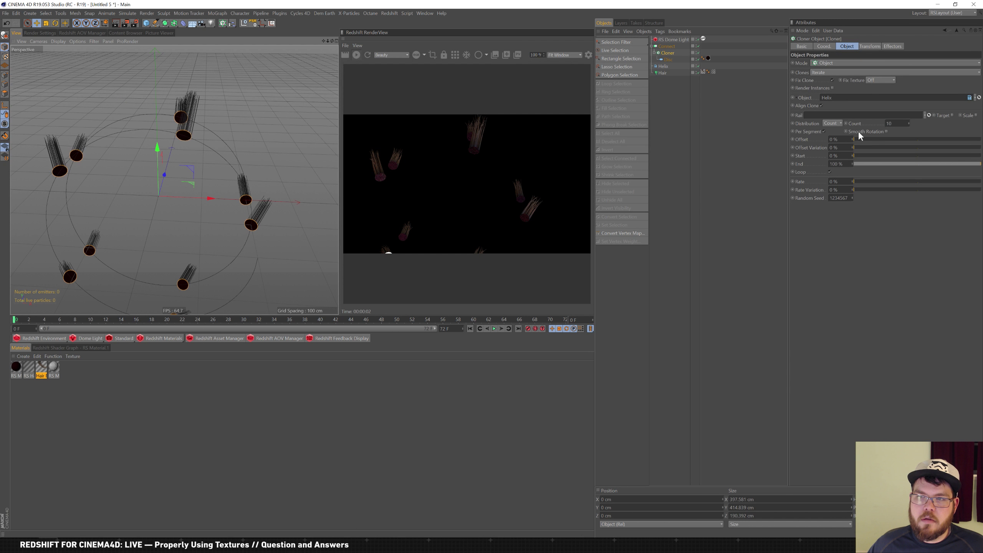
# Turn off Fix Clone and end the clones at 41% along the helix
pyautogui.click(832, 80)
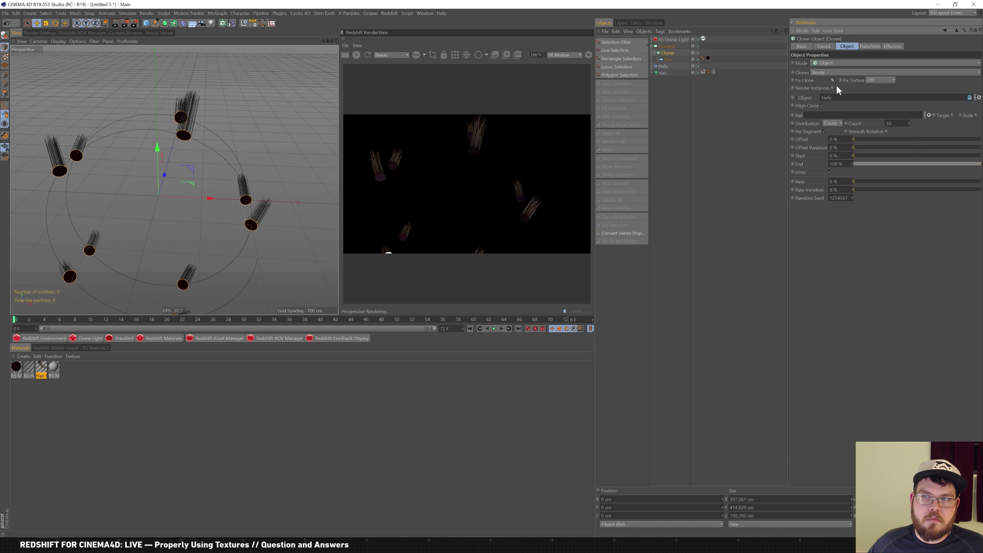
pyautogui.click(886, 131)
pyautogui.click(887, 132)
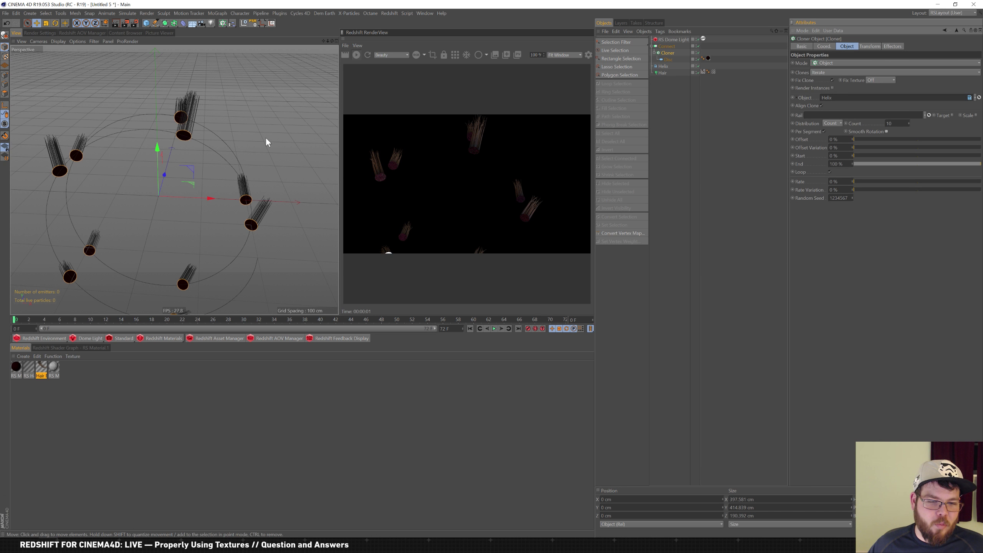
pyautogui.keyDown('alt'); pyautogui.moveTo(167, 183); pyautogui.dragTo(209, 214); pyautogui.keyUp('alt')
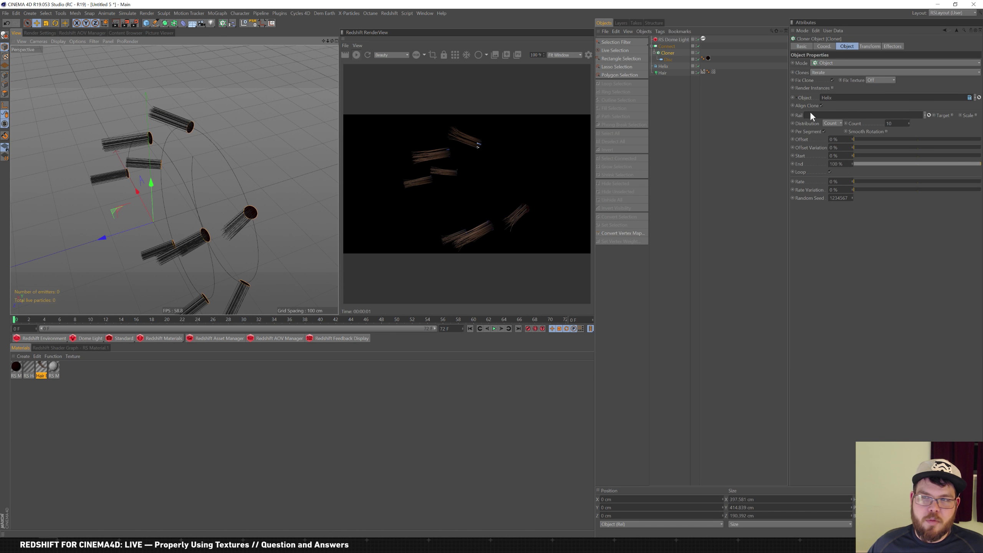
pyautogui.moveTo(956, 164); pyautogui.dragTo(981, 179)
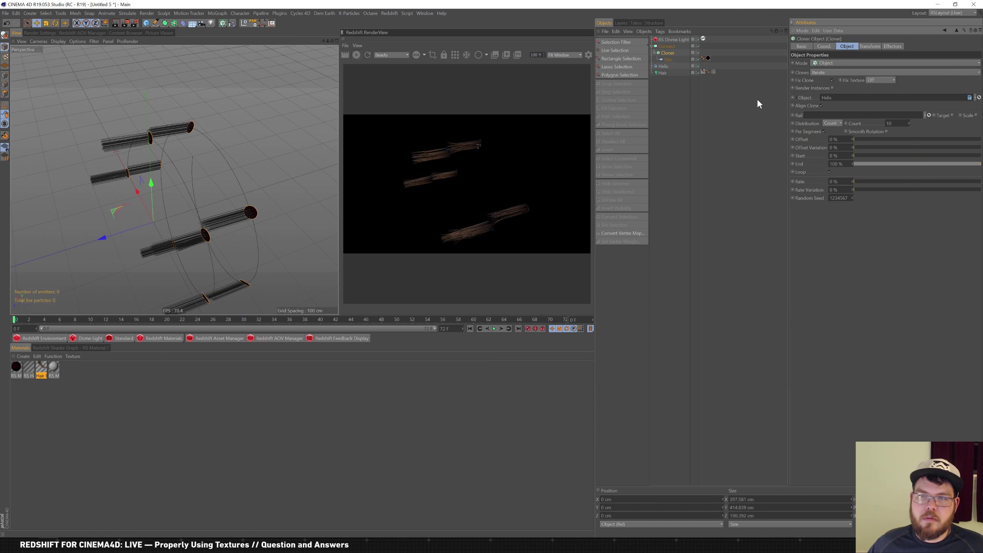
# Rotate the clones 77° in pitch and set the Disc orientation to +X
pyautogui.click(870, 46)
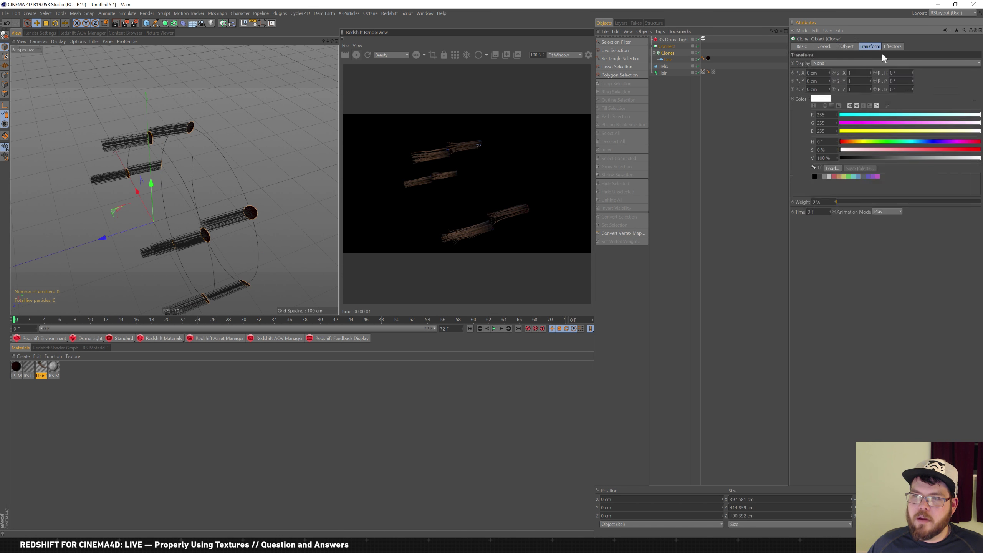
pyautogui.moveTo(913, 81); pyautogui.dragTo(897, 124)
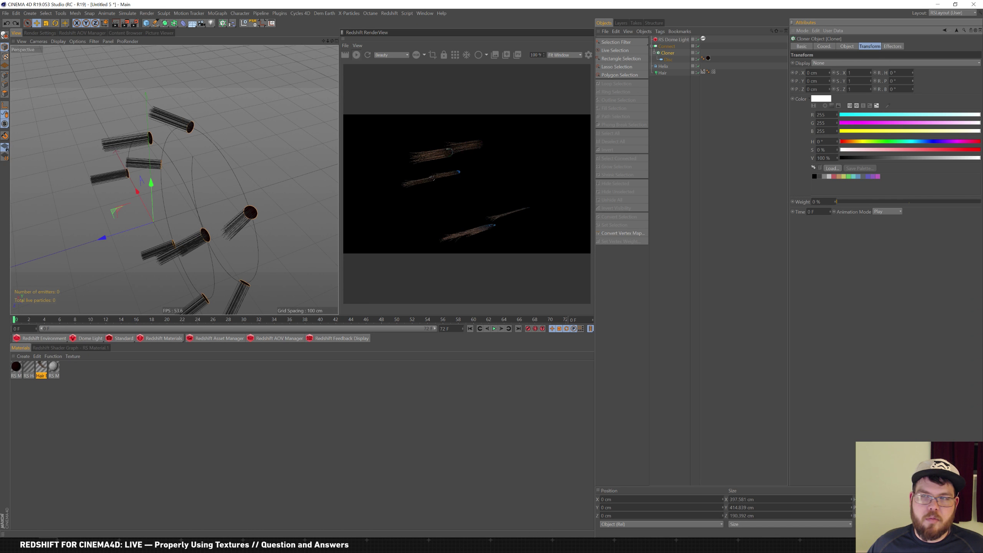
pyautogui.click(669, 59)
pyautogui.click(852, 96)
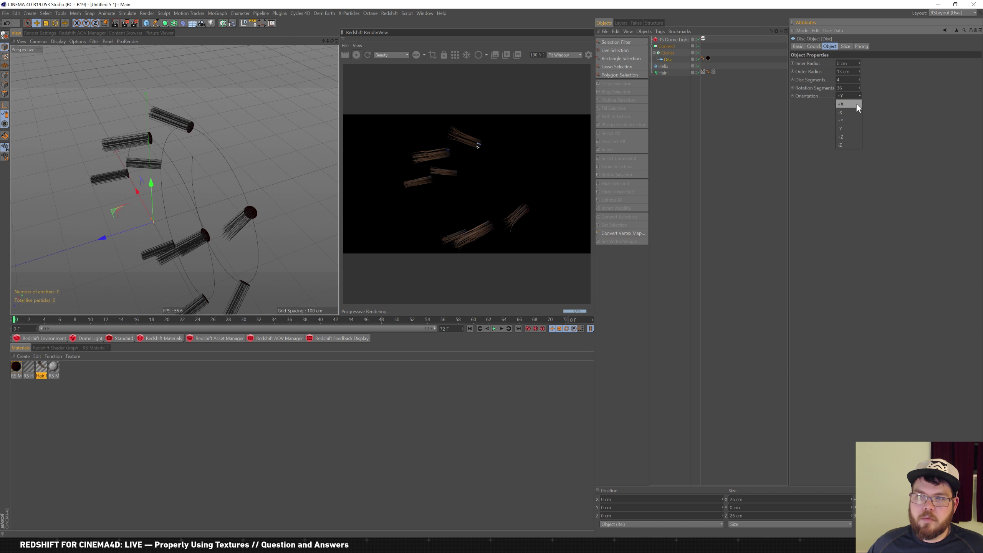
pyautogui.click(857, 104)
# Try other Disc orientations such as +Z and compare against the hairbrush reference
pyautogui.click(856, 96)
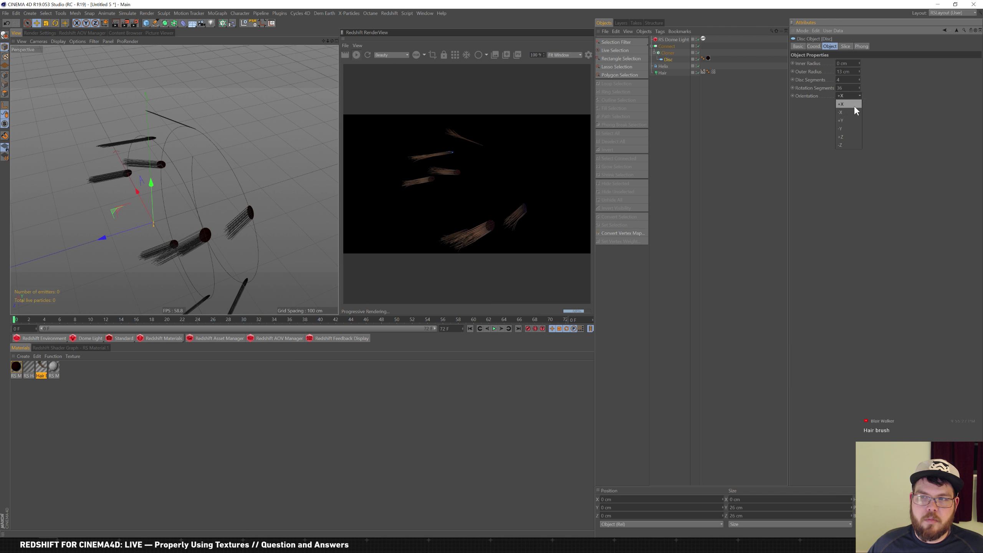
pyautogui.click(849, 137)
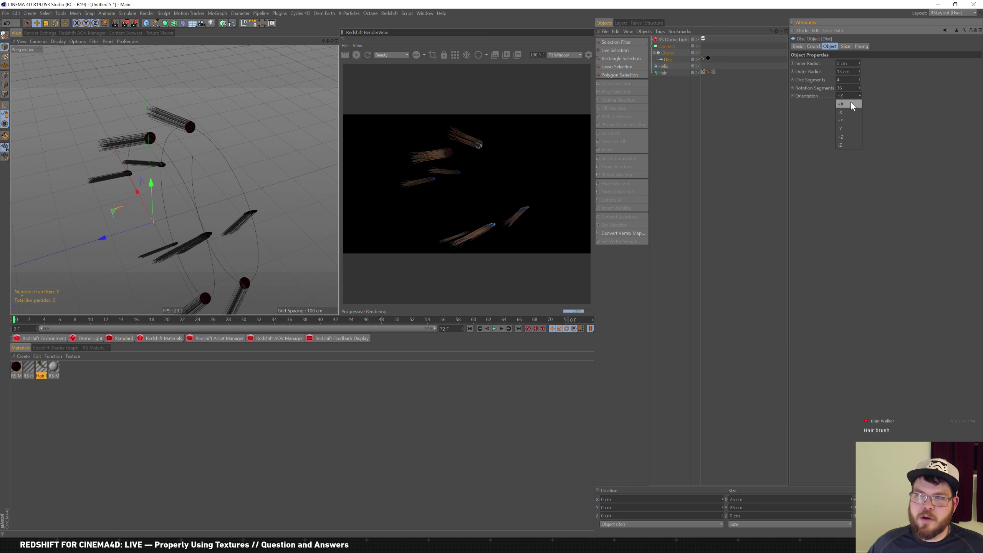
pyautogui.click(851, 104)
pyautogui.click(848, 96)
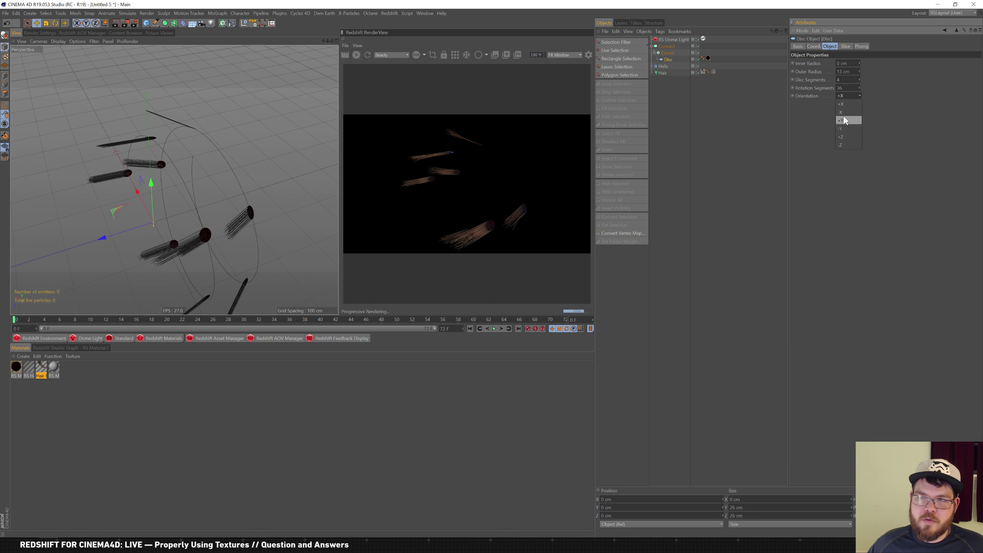
pyautogui.click(850, 104)
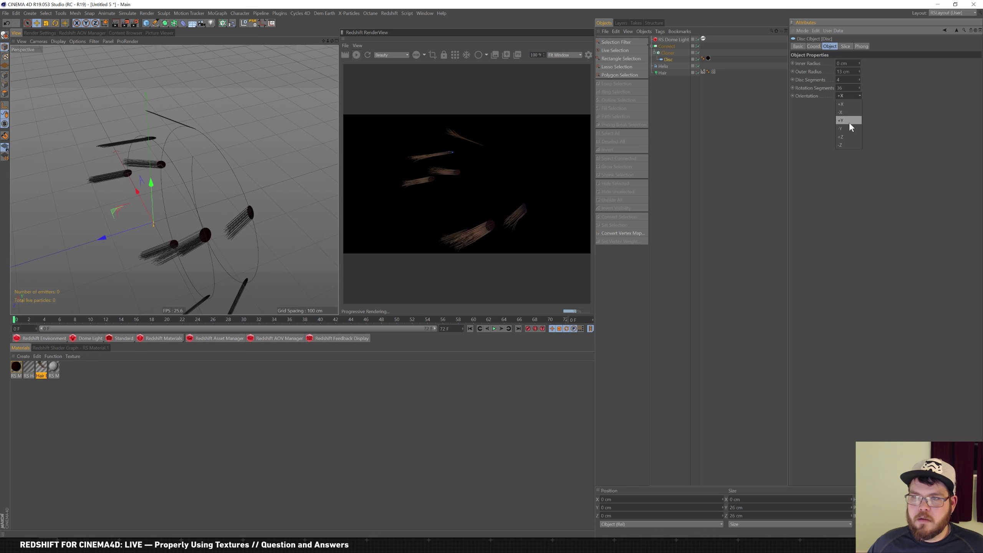
pyautogui.hotkey('alt', 'Tab')
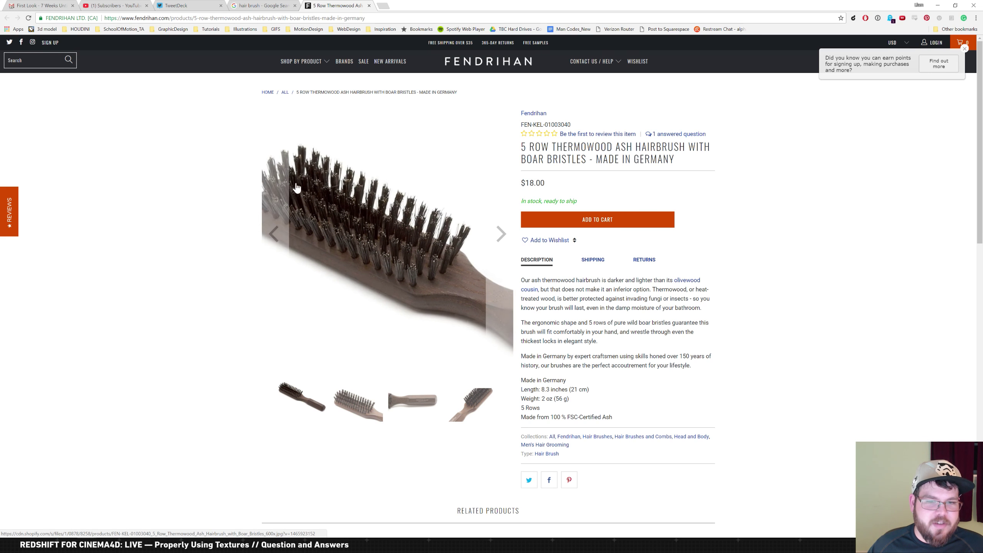
pyautogui.hotkey('alt', 'Tab')
pyautogui.hotkey('alt', 'Tab')
pyautogui.hotkey('alt', 'shift', 'Tab')
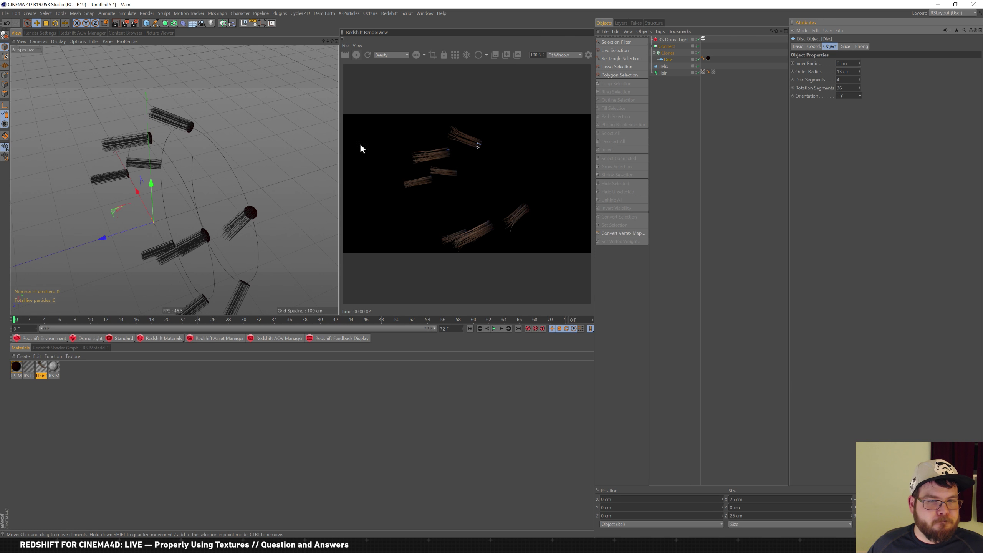
pyautogui.moveTo(258, 185)
pyautogui.keyDown('alt'); pyautogui.mouseDown()
pyautogui.moveTo(315, 188)
pyautogui.moveTo(291, 177)
pyautogui.moveTo(228, 186)
pyautogui.moveTo(273, 219)
pyautogui.moveTo(289, 175)
pyautogui.moveTo(237, 220)
pyautogui.moveTo(250, 209)
pyautogui.moveTo(246, 198)
pyautogui.mouseUp(); pyautogui.keyUp('alt')
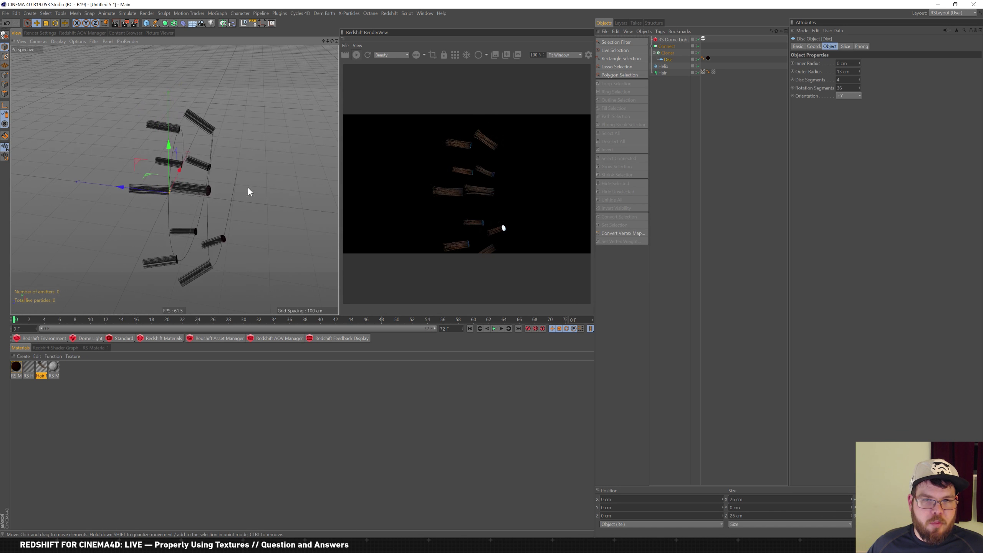
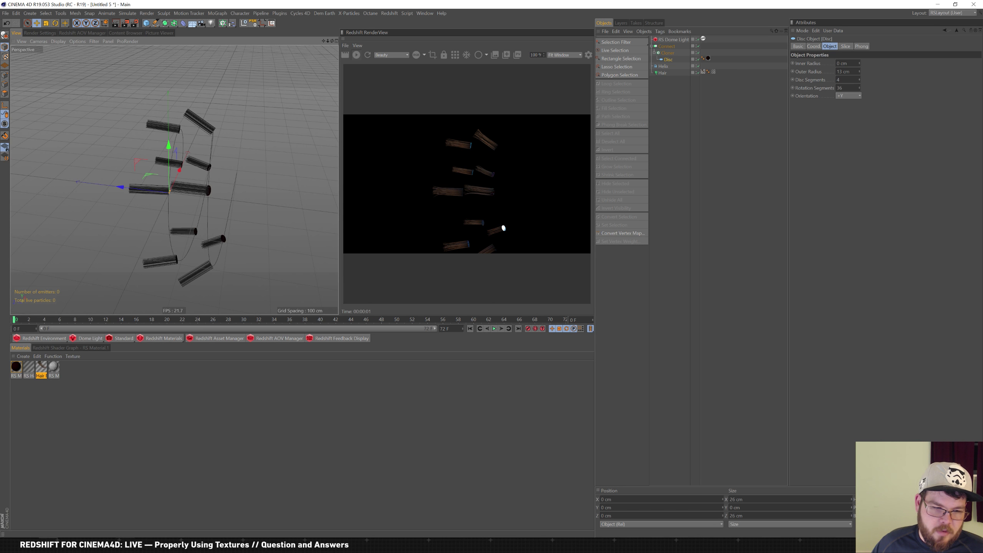
# Bring the Slack window showing the Pro Video #questions channel in front of Cinema 4D
pyautogui.hotkey('alt', 'Tab')
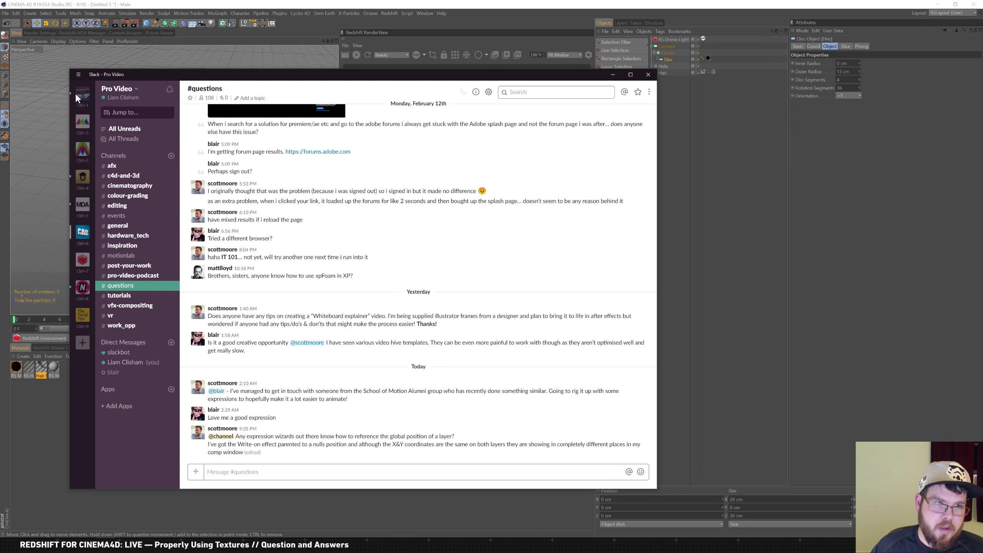
# Check the Brograph #general channel, minimize Slack, and select the Helix in Cinema 4D
pyautogui.hotkey('ctrl', '1')
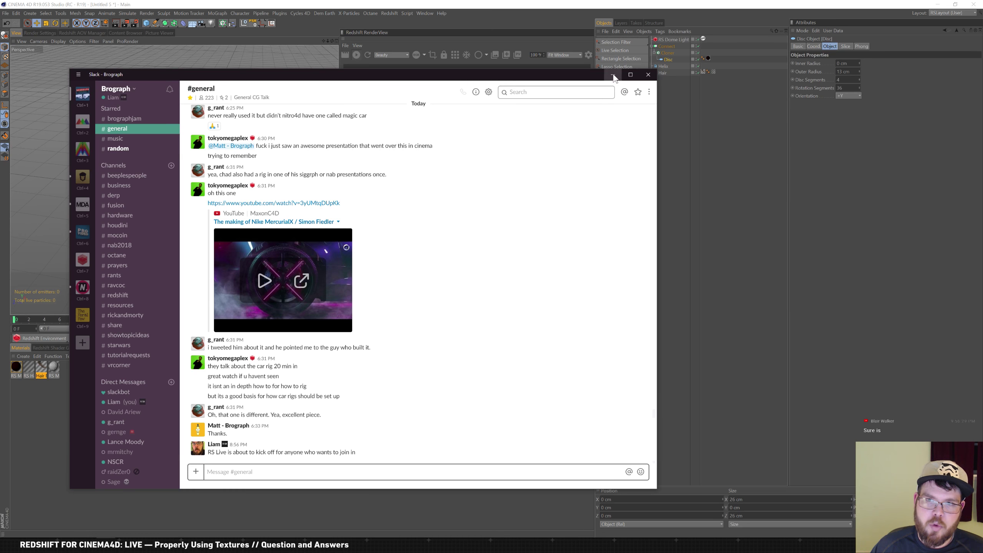
pyautogui.click(613, 75)
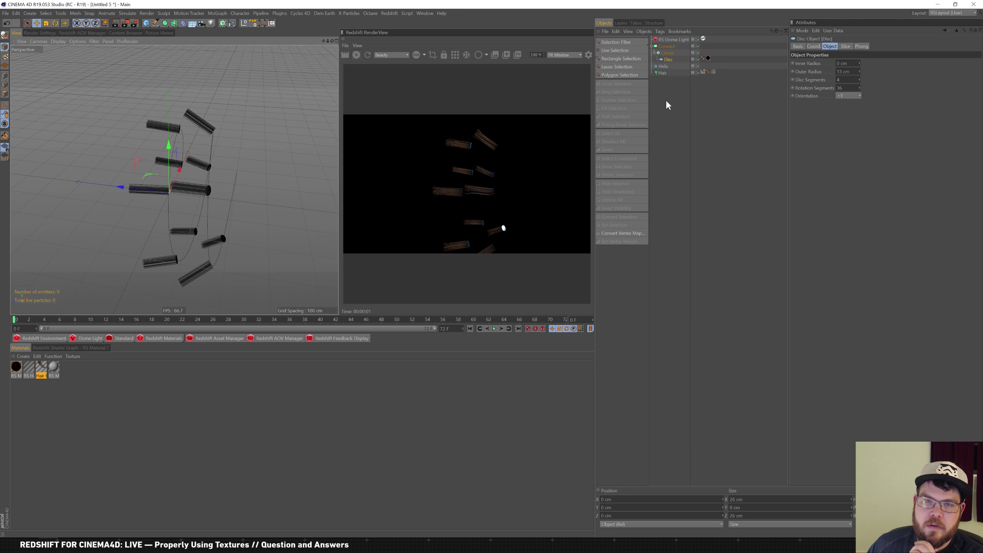
pyautogui.click(667, 67)
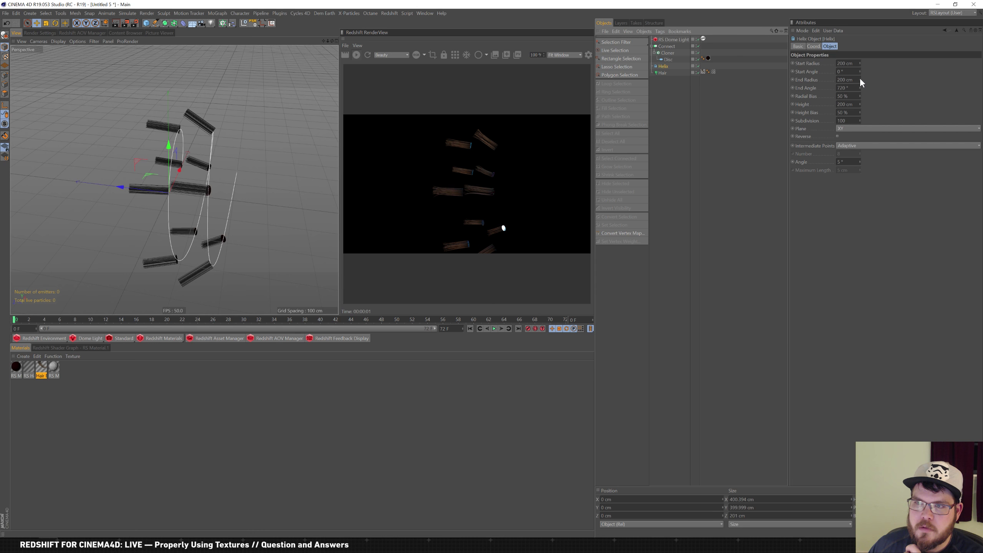
# Tighten the helix spiral with a 77 cm End Radius and 50° Start Angle
pyautogui.click(663, 73)
pyautogui.click(663, 66)
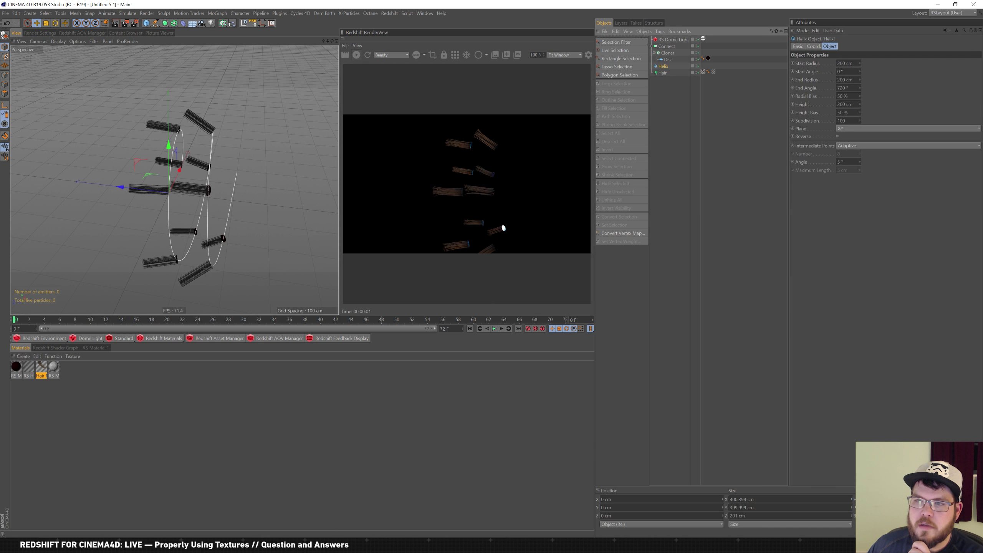
pyautogui.moveTo(860, 79)
pyautogui.mouseDown()
pyautogui.moveTo(850, 106)
pyautogui.moveTo(865, 61)
pyautogui.moveTo(844, 116)
pyautogui.moveTo(874, 68)
pyautogui.moveTo(860, 36)
pyautogui.moveTo(860, 74)
pyautogui.mouseUp()
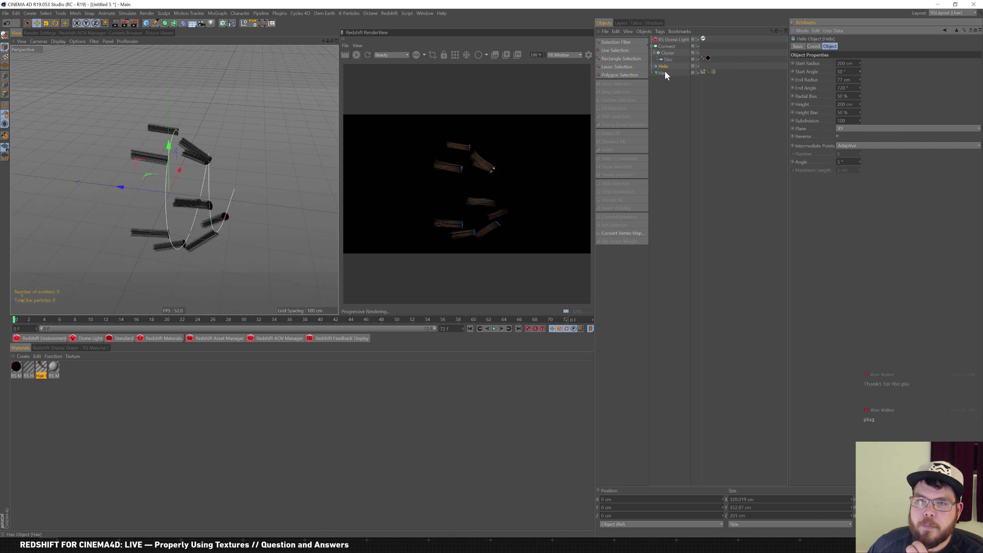
# Inspect the Connect and Cloner objects, then clear the selection
pyautogui.click(667, 47)
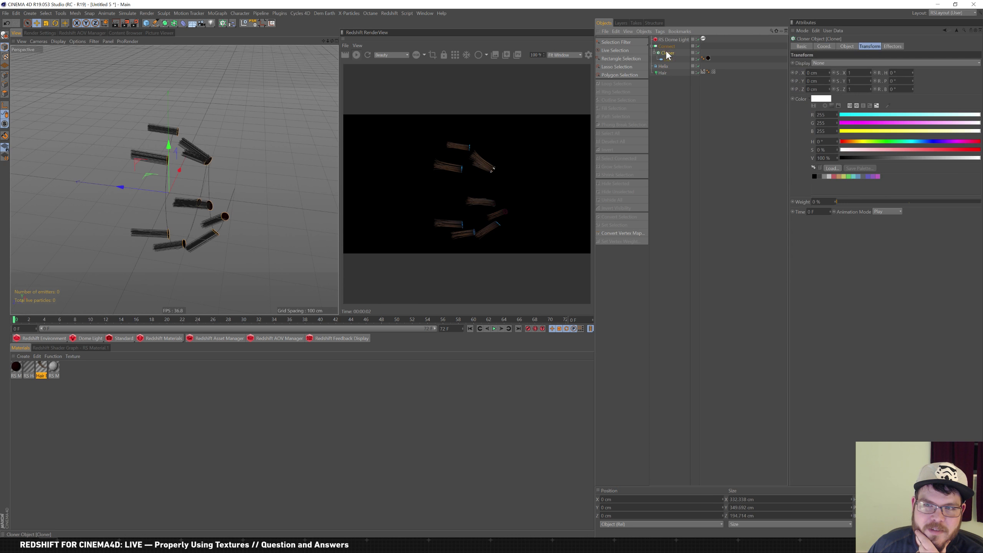
pyautogui.click(670, 66)
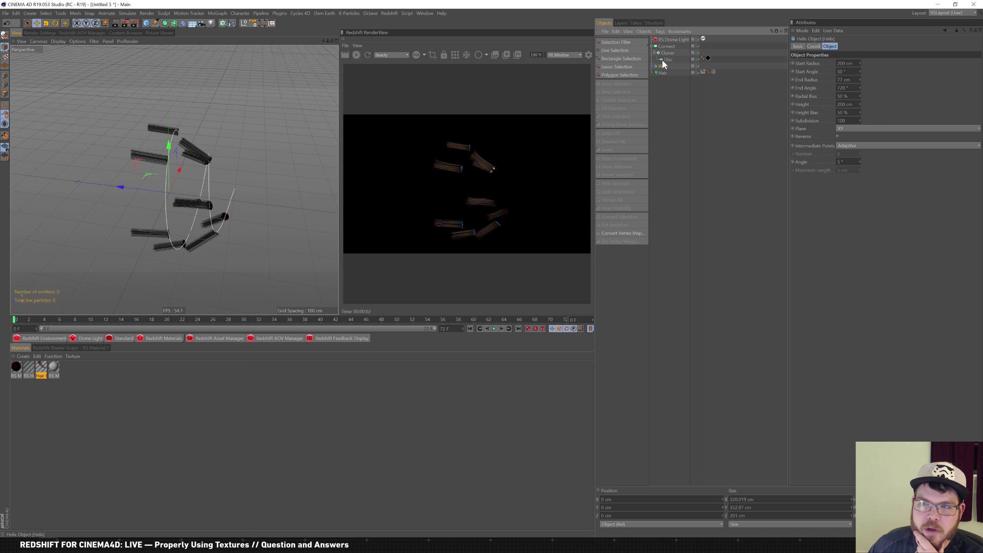
pyautogui.click(666, 47)
pyautogui.click(670, 52)
pyautogui.click(667, 46)
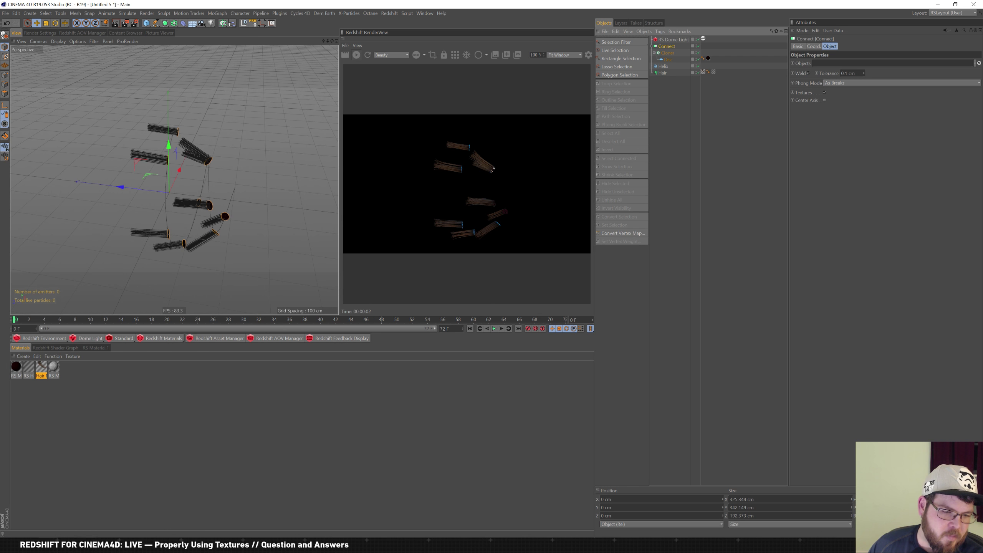
pyautogui.moveTo(86, 547)
pyautogui.click(260, 433)
# Load overcast.fm in Chrome, scroll the episode list, then minimize the browser
pyautogui.moveTo(86, 547)
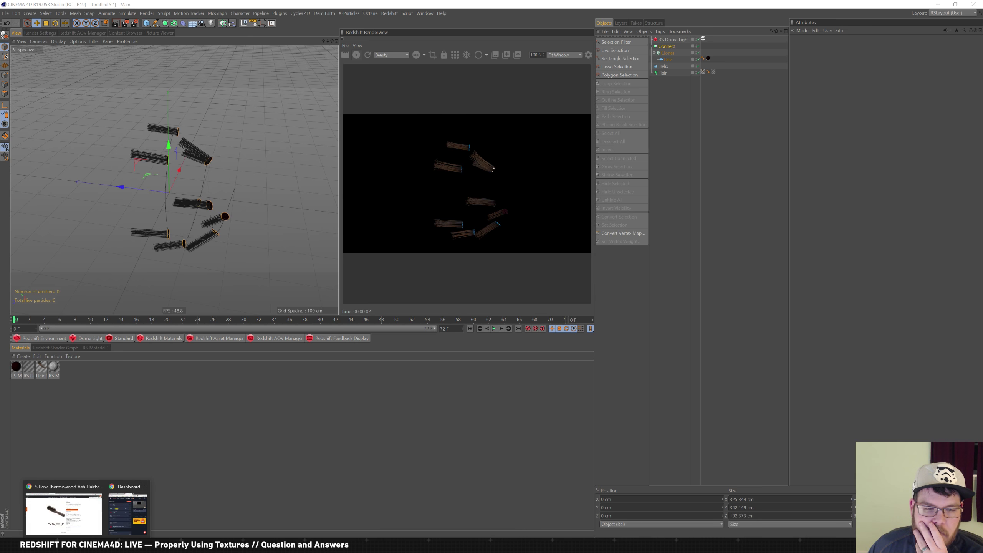
pyautogui.click(64, 505)
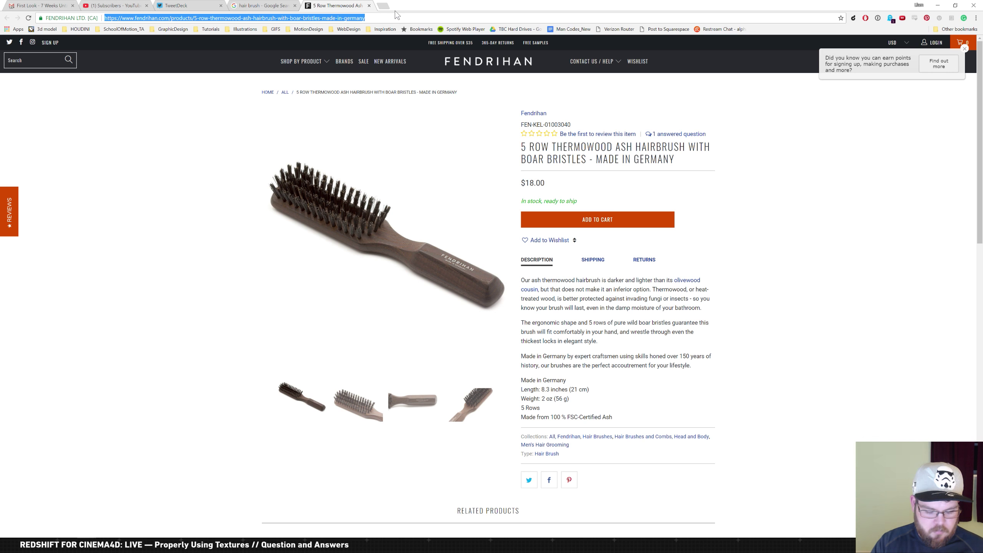
pyautogui.write('over')
pyautogui.press('Return')
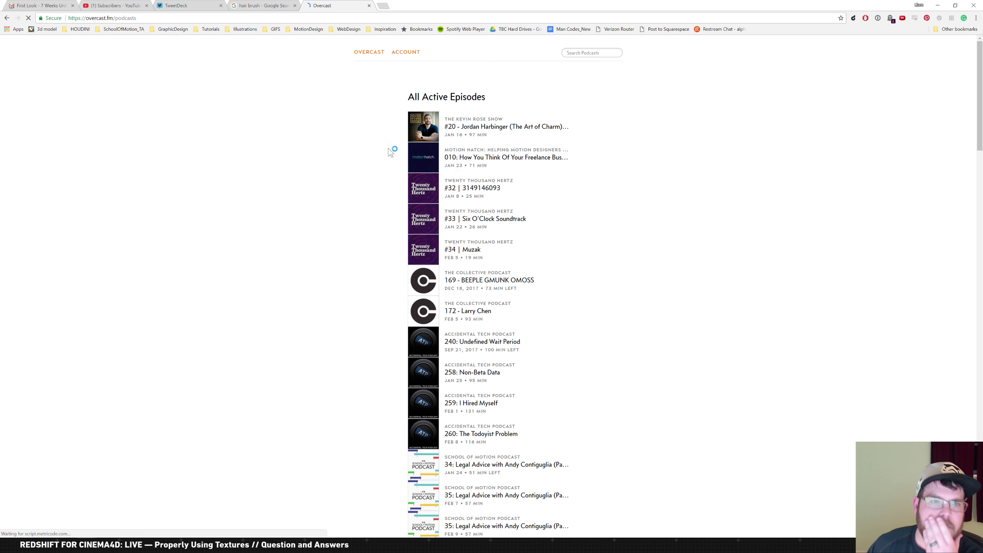
pyautogui.scroll(-5, 589, 277)
pyautogui.scroll(-12, 592, 274)
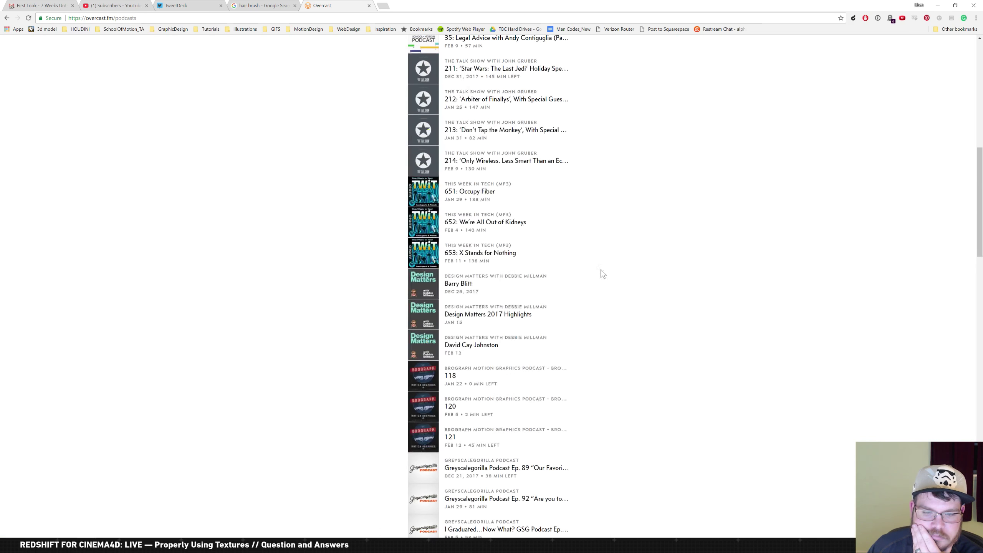
pyautogui.scroll(-8, 620, 210)
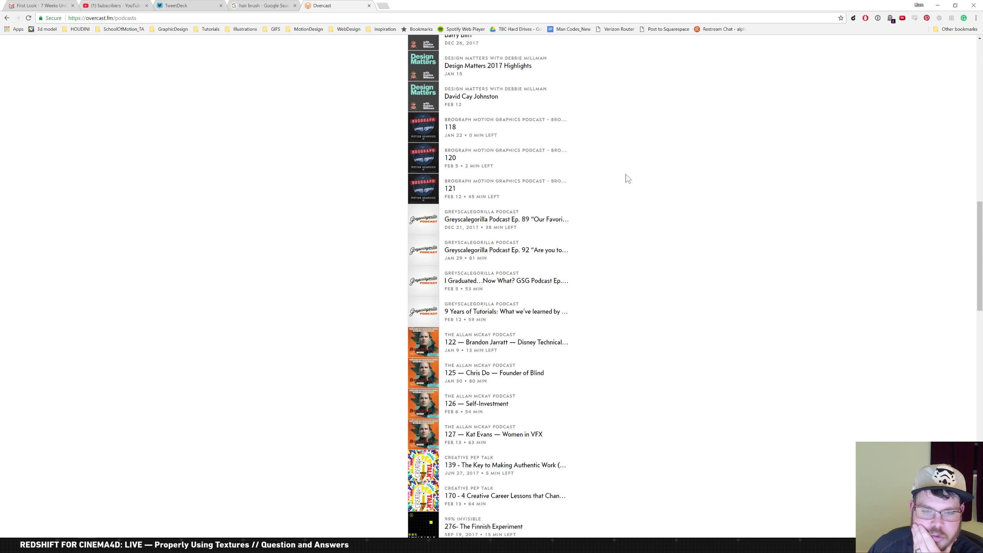
pyautogui.scroll(-2, 628, 186)
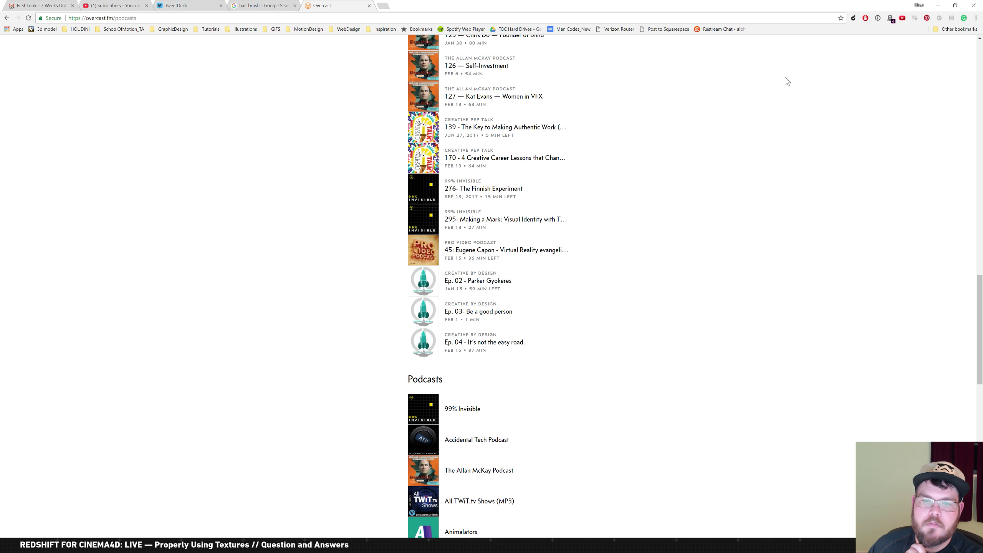
pyautogui.click(938, 6)
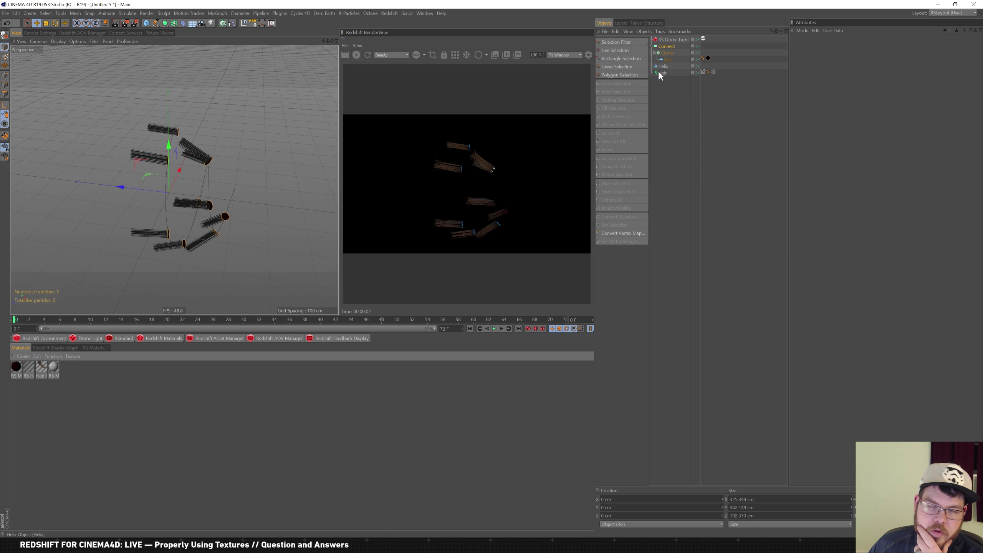
# Turn off Fix Clone on the Cloner's Object tab, leaving Render Instances off
pyautogui.click(669, 54)
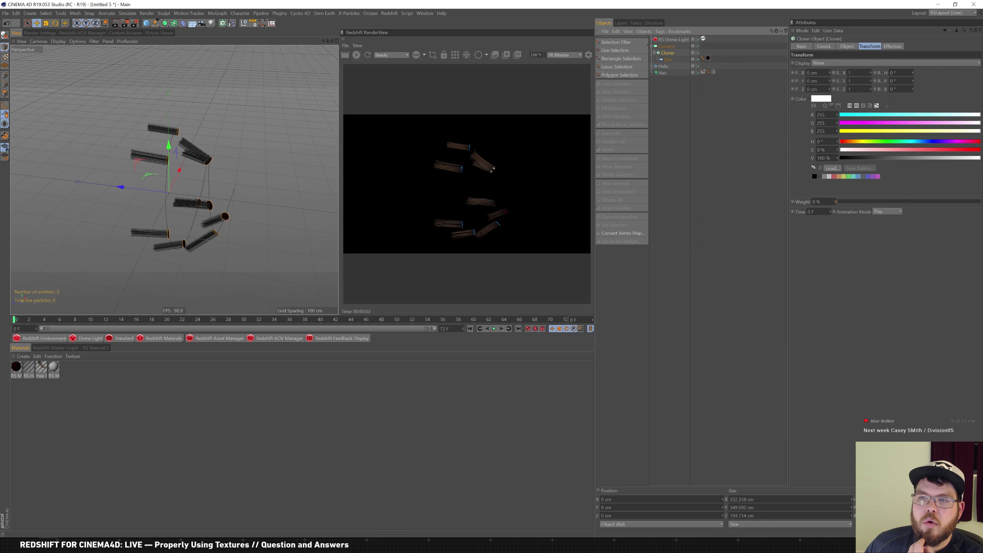
pyautogui.click(831, 48)
pyautogui.click(846, 47)
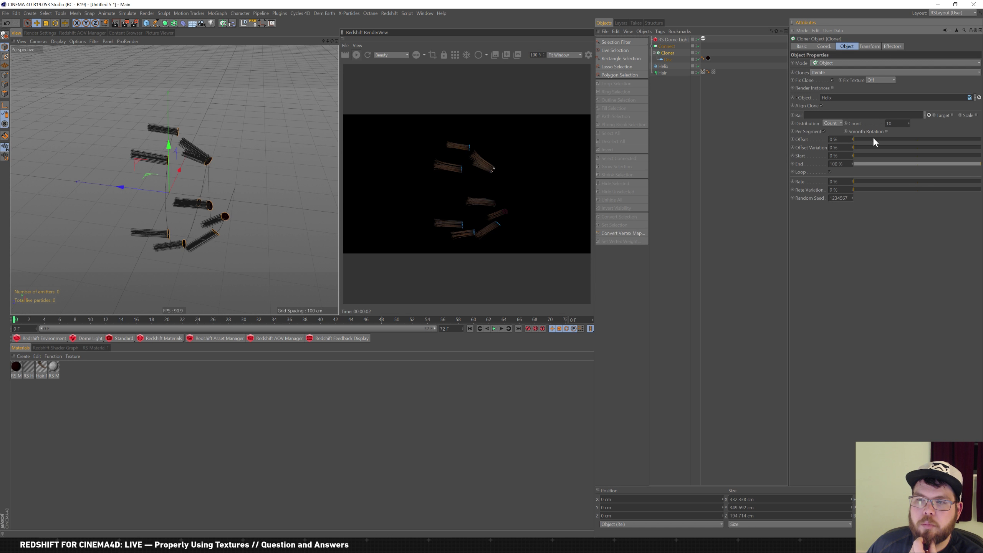
pyautogui.click(886, 132)
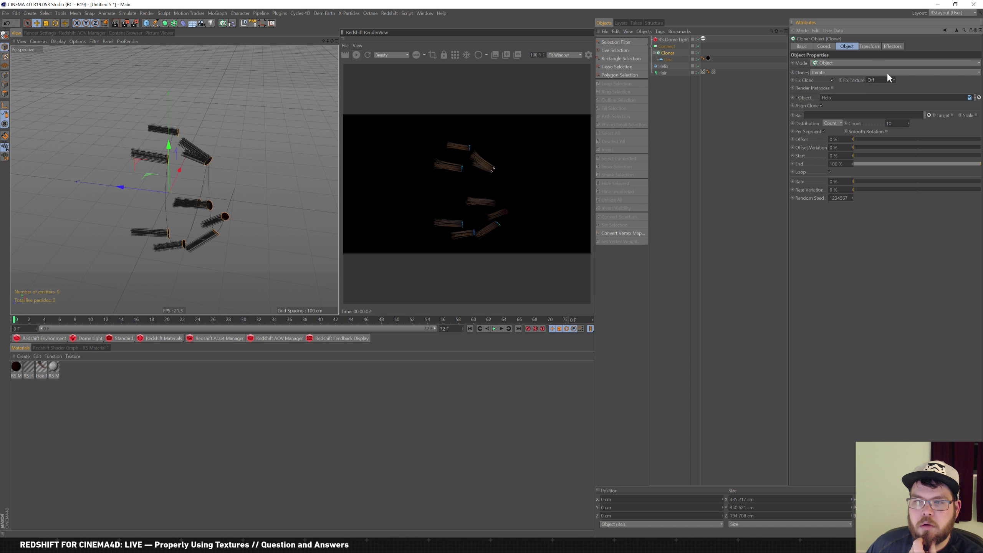
pyautogui.click(832, 80)
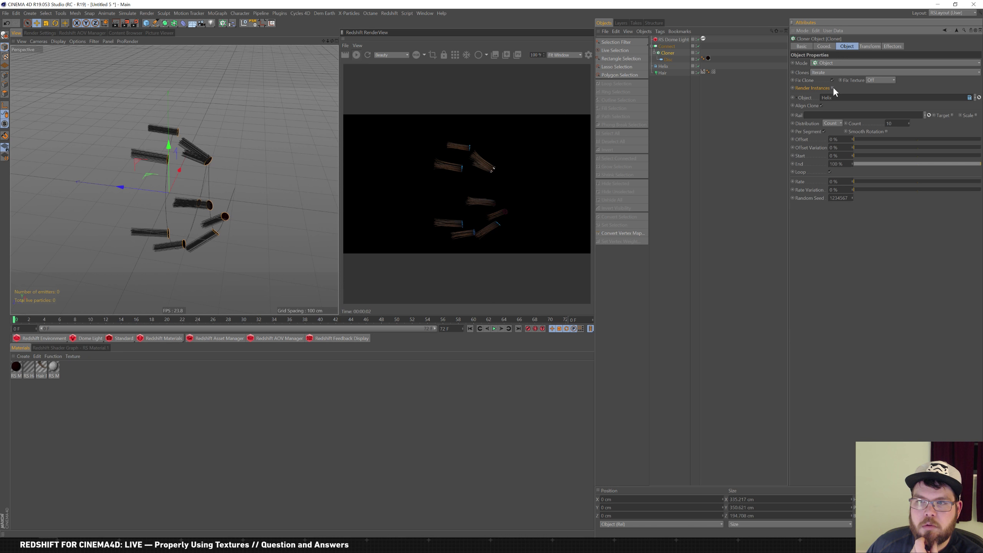
pyautogui.click(833, 88)
pyautogui.click(834, 88)
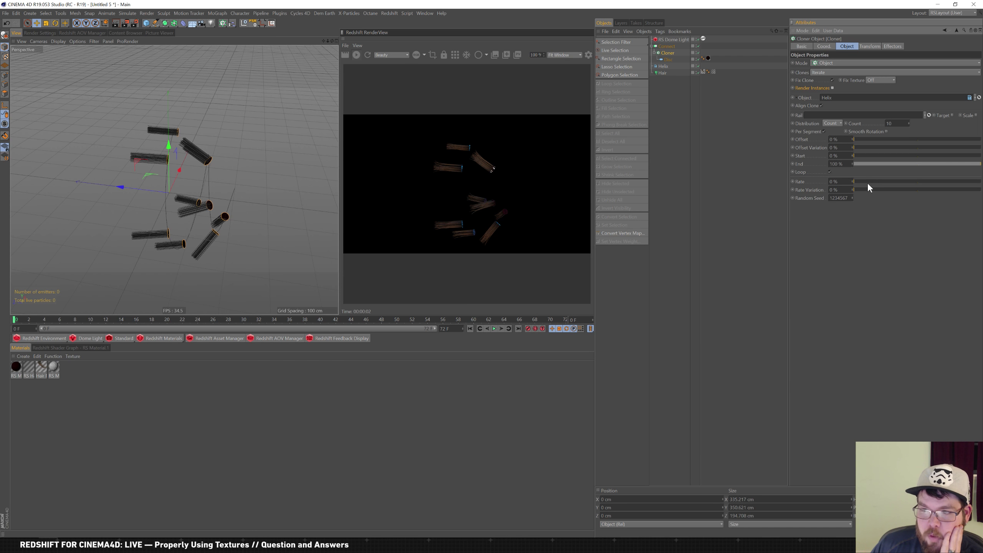
# Set the clone rotation to 0° heading and 90° pitch
pyautogui.click(870, 46)
pyautogui.moveTo(911, 71); pyautogui.dragTo(915, 51)
pyautogui.write('0')
pyautogui.press('Tab')
pyautogui.write('90')
pyautogui.press('Return')
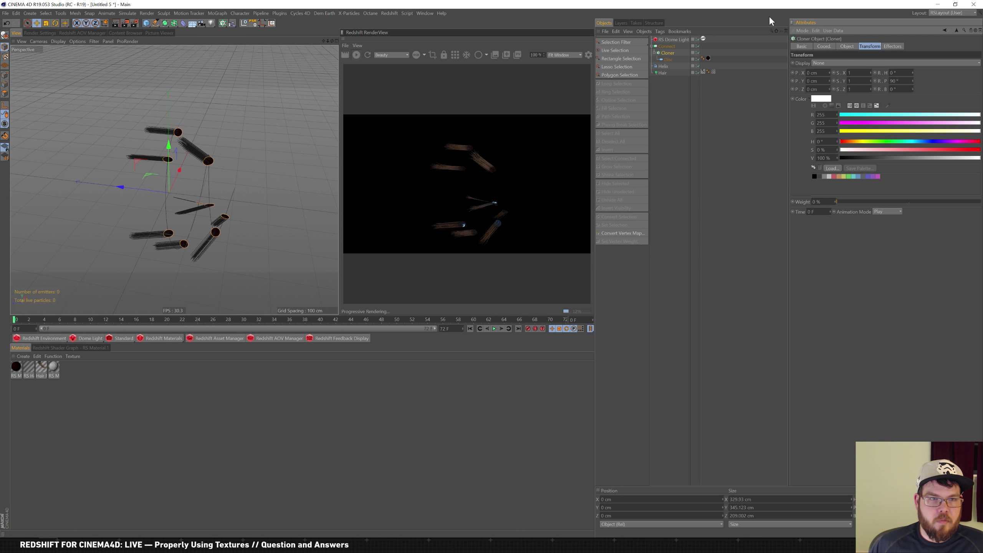
# Re-enter clone rotations of 0° heading, 90° pitch and 0° bank, then nudge bank slightly
pyautogui.hotkey('shift', 'Tab')
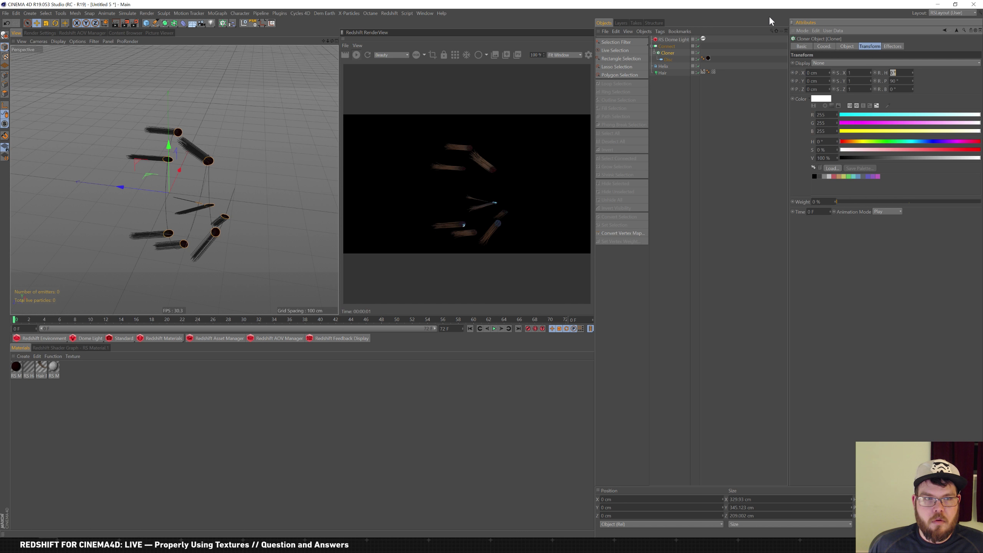
pyautogui.scroll(5, 176, 155)
pyautogui.scroll(-3, 165, 160)
pyautogui.keyDown('alt'); pyautogui.moveTo(173, 164); pyautogui.dragTo(212, 167); pyautogui.keyUp('alt')
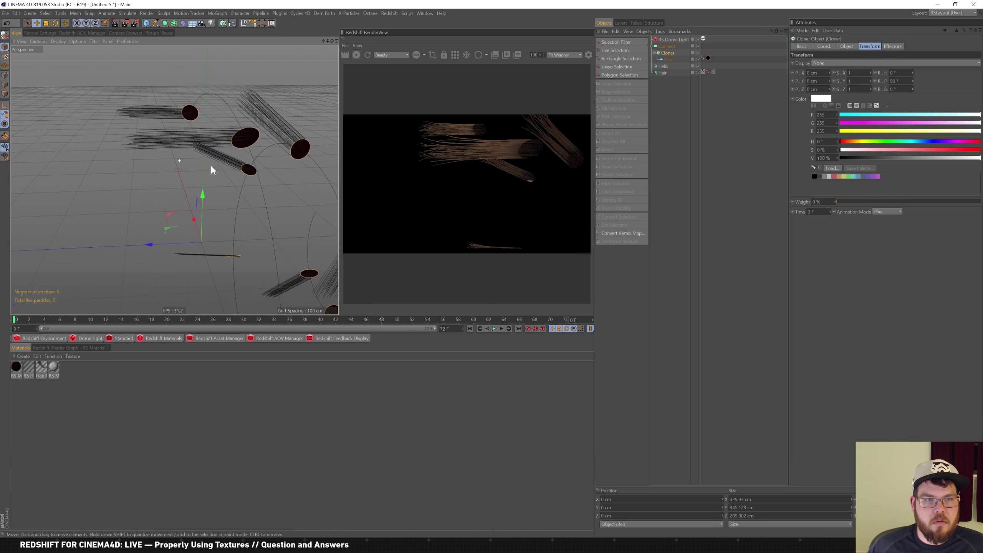
pyautogui.write('0')
pyautogui.press('Tab')
pyautogui.write('90')
pyautogui.press('Return')
pyautogui.hotkey('shift', 'Tab')
pyautogui.press('Tab')
pyautogui.write('0')
pyautogui.press('Return')
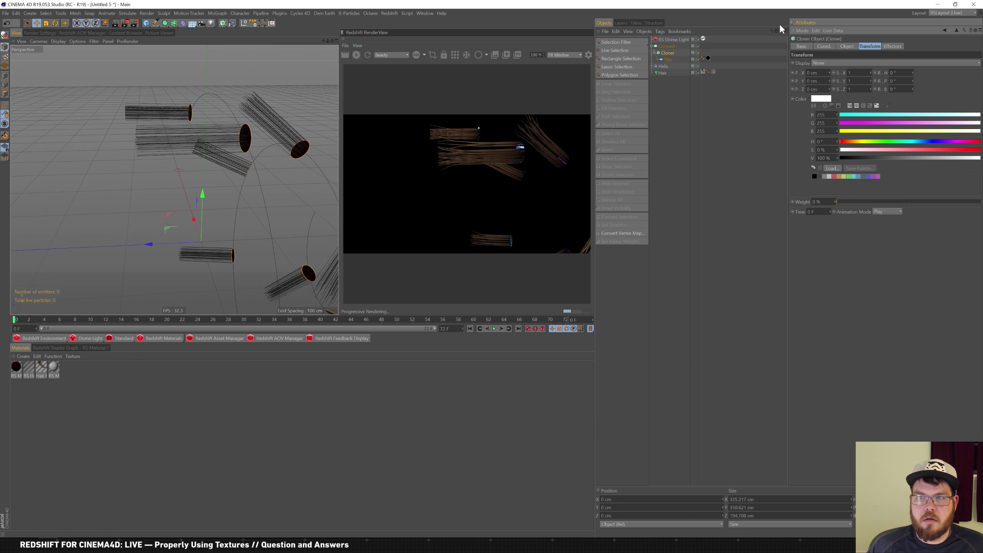
pyautogui.moveTo(914, 88); pyautogui.dragTo(917, 111)
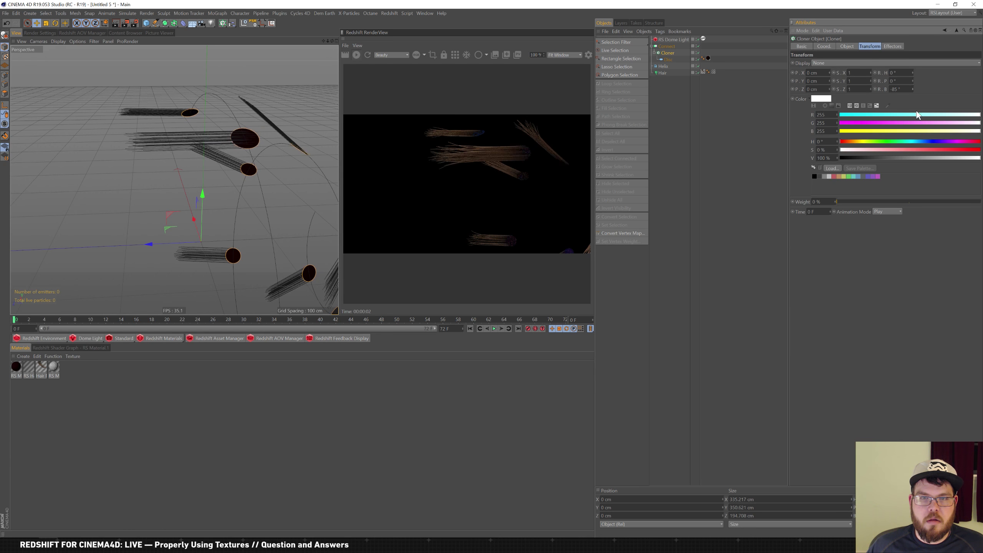
# Regenerate the hair guides on the Hair object's Guides tab
pyautogui.click(664, 72)
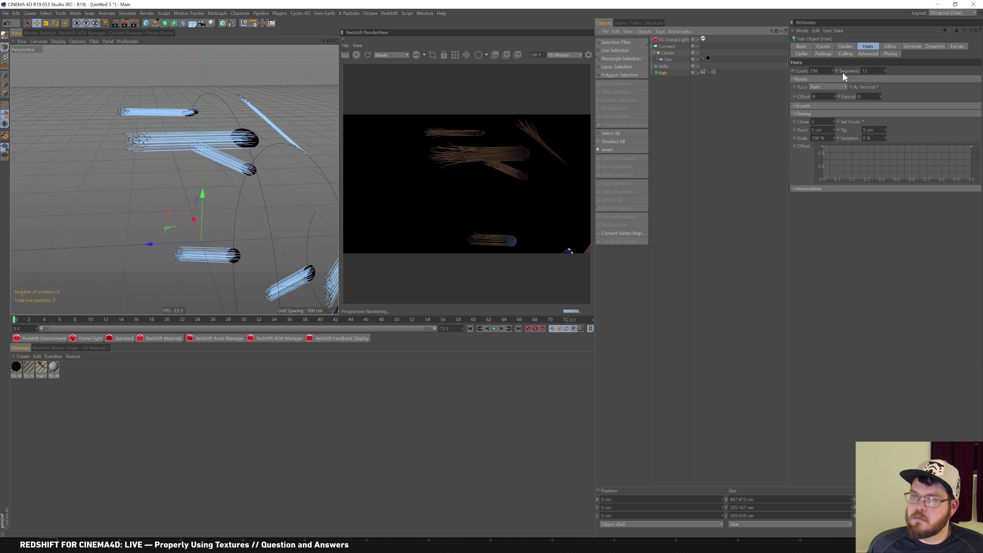
pyautogui.click(846, 47)
pyautogui.click(853, 139)
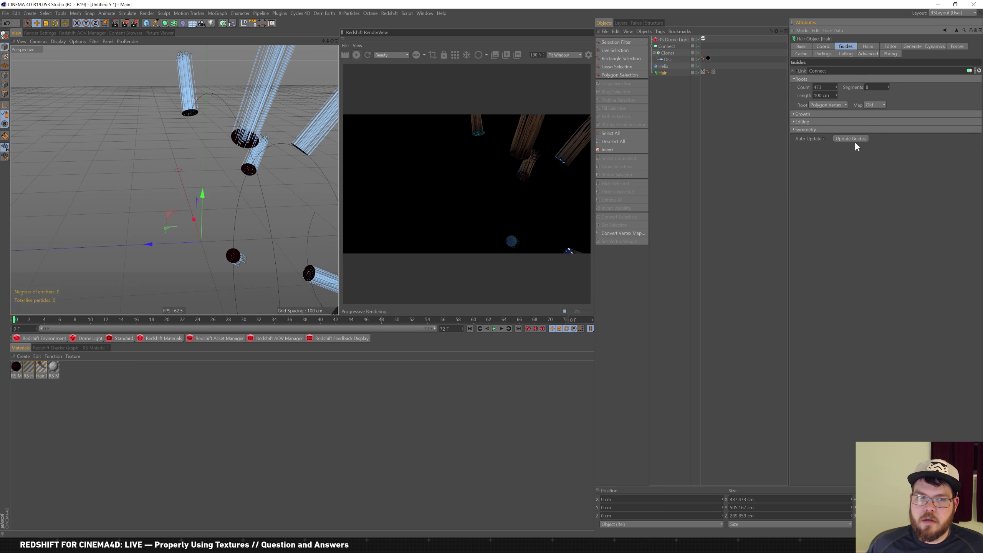
pyautogui.keyDown('alt'); pyautogui.moveTo(209, 163); pyautogui.dragTo(182, 189); pyautogui.keyUp('alt')
# Set the Cloner's bank rotation to -90°, undoing an accidental pitch nudge
pyautogui.click(670, 54)
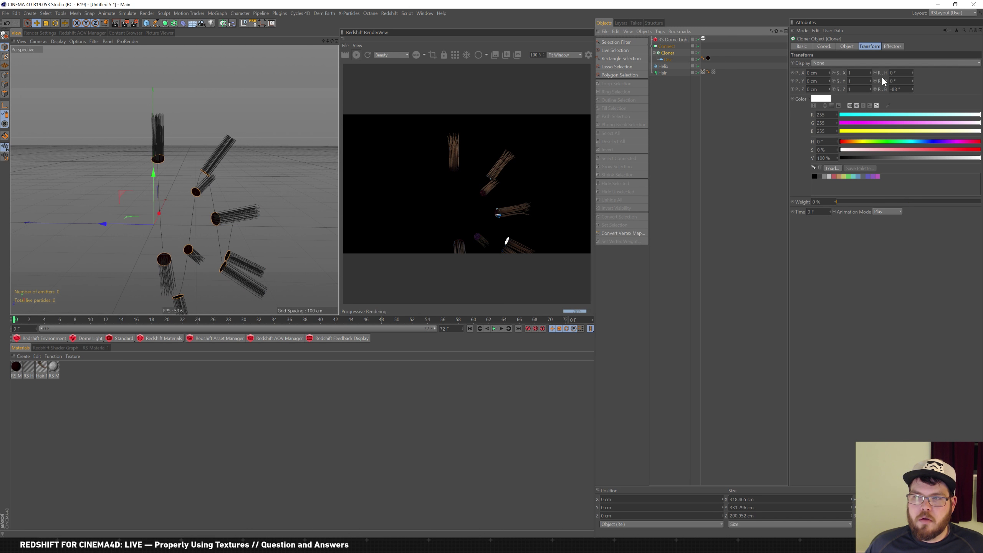
pyautogui.doubleClick(895, 89)
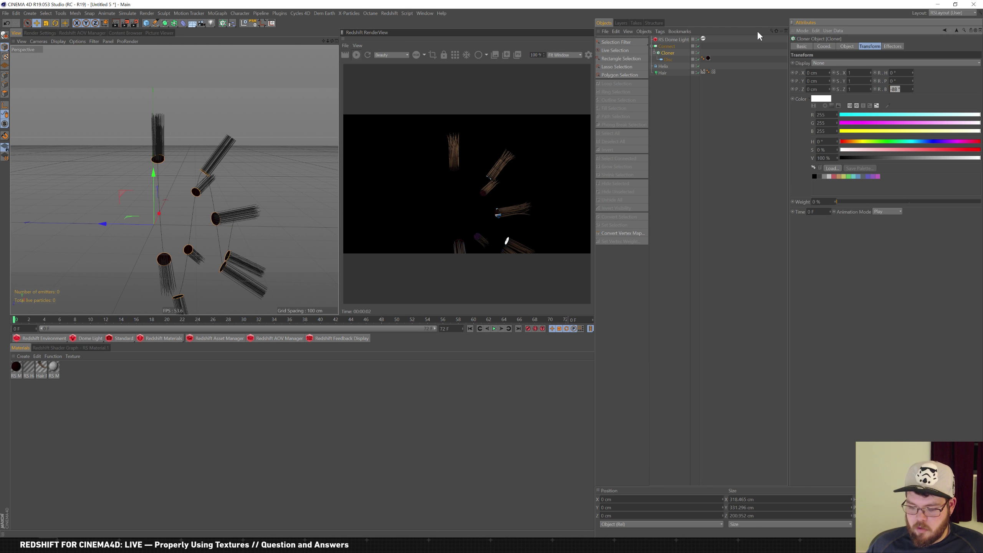
pyautogui.write('-90')
pyautogui.press('Return')
pyautogui.moveTo(914, 80)
pyautogui.mouseDown()
pyautogui.moveTo(920, 51)
pyautogui.moveTo(915, 65)
pyautogui.mouseUp()
pyautogui.hotkey('ctrl', 'z')
pyautogui.hotkey('ctrl', 'z')
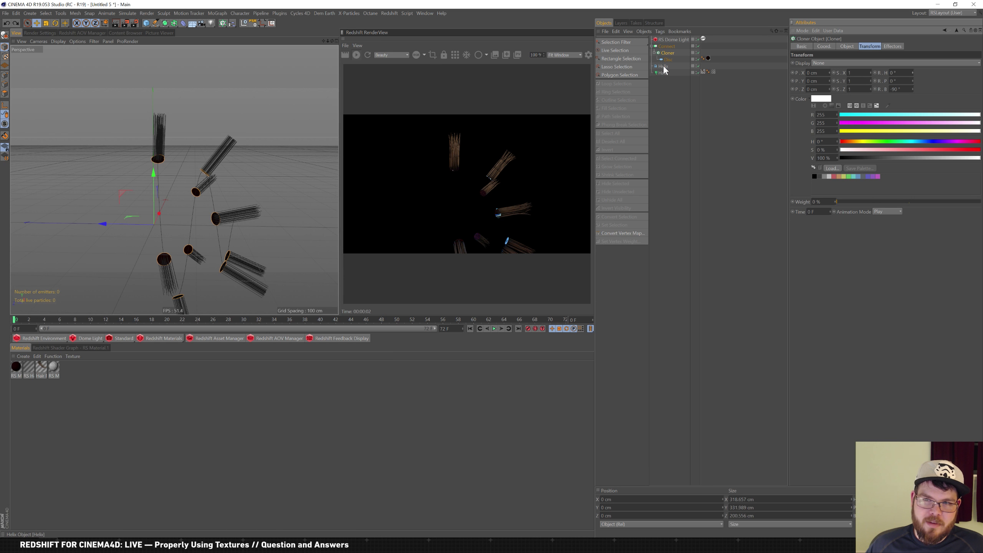
# Raise the Cloner count from 10 to 86 so discs densely line the helix
pyautogui.click(663, 66)
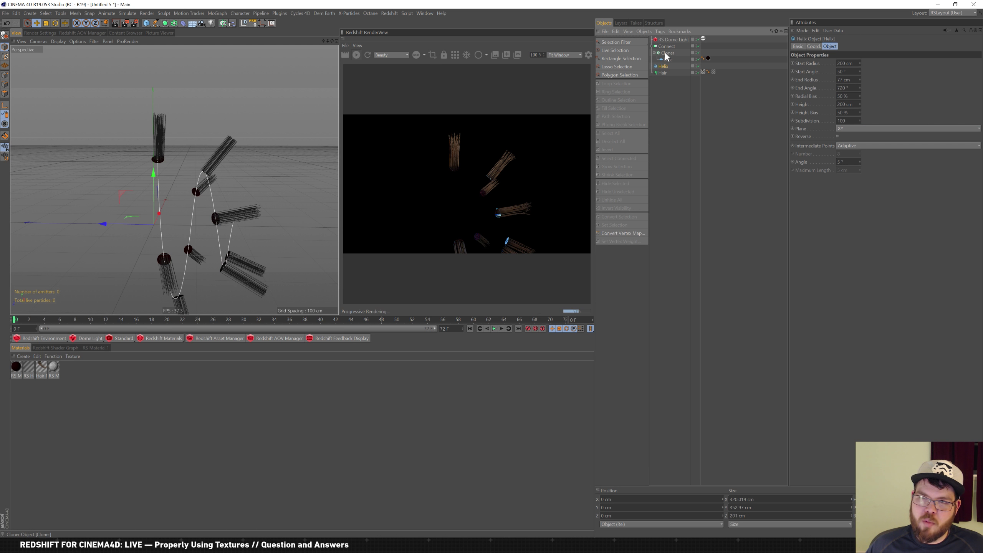
pyautogui.click(667, 54)
pyautogui.click(846, 46)
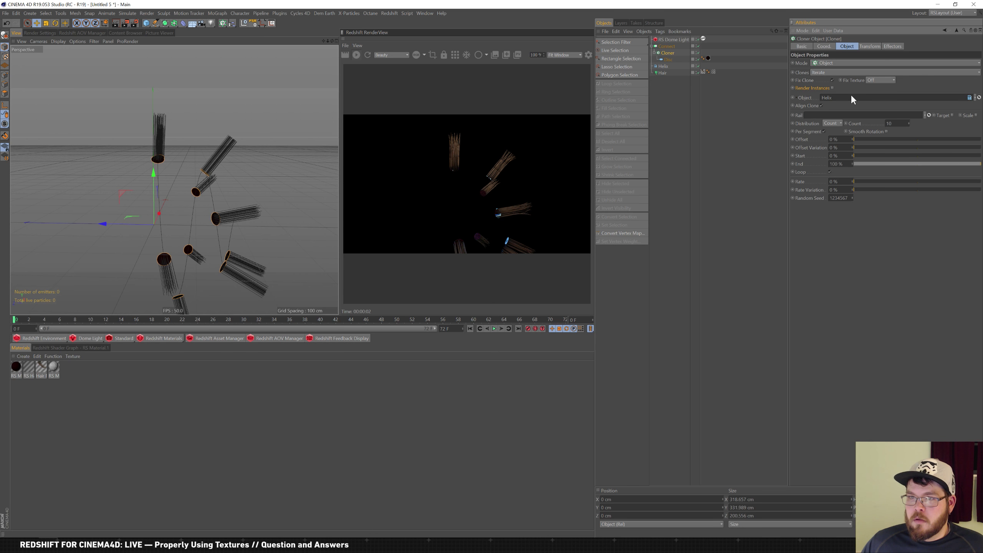
pyautogui.moveTo(911, 123)
pyautogui.mouseDown()
pyautogui.moveTo(916, 101)
pyautogui.moveTo(909, 106)
pyautogui.mouseUp()
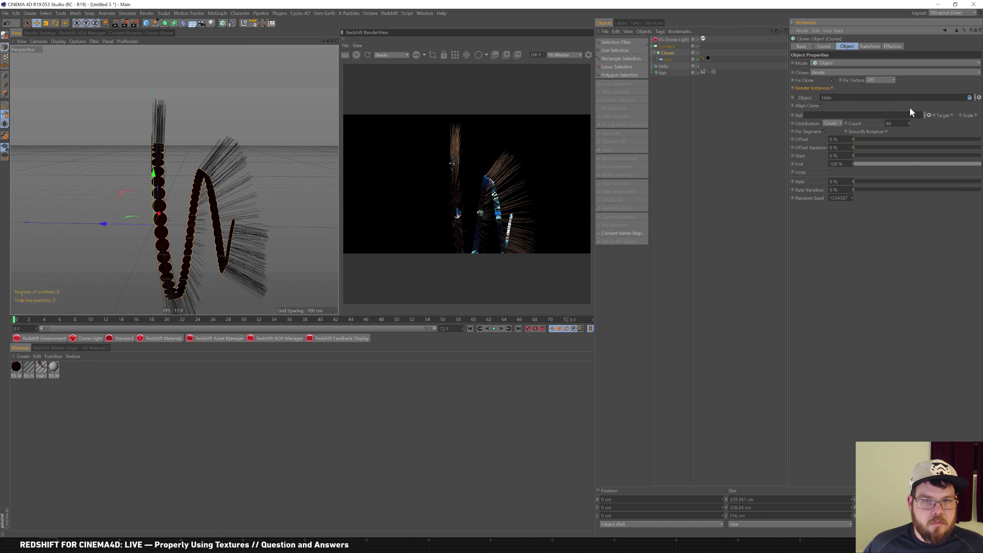
pyautogui.keyDown('alt'); pyautogui.moveTo(264, 124); pyautogui.dragTo(267, 150); pyautogui.keyUp('alt')
pyautogui.click(670, 65)
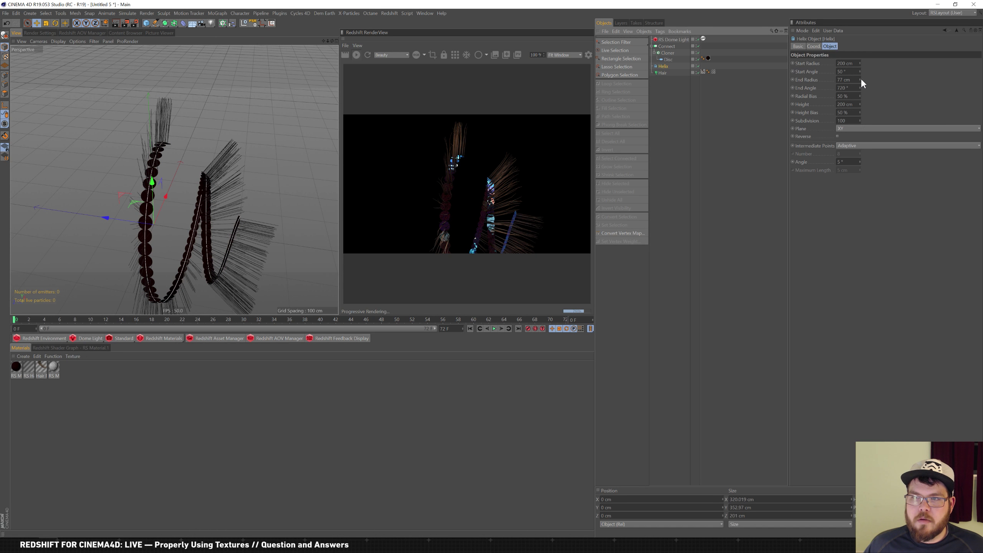
# Increase the helix End Angle to 2773°, winding the discs into a ball-shaped spiral
pyautogui.moveTo(859, 86); pyautogui.dragTo(896, 31)
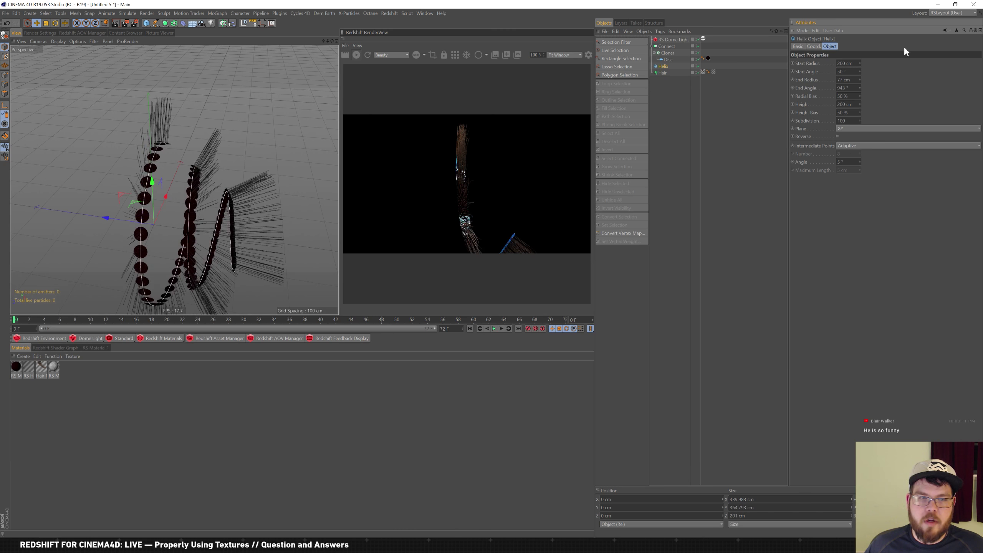
pyautogui.moveTo(865, 76); pyautogui.dragTo(897, 39)
pyautogui.keyDown('alt'); pyautogui.moveTo(329, 155); pyautogui.dragTo(295, 147); pyautogui.keyUp('alt')
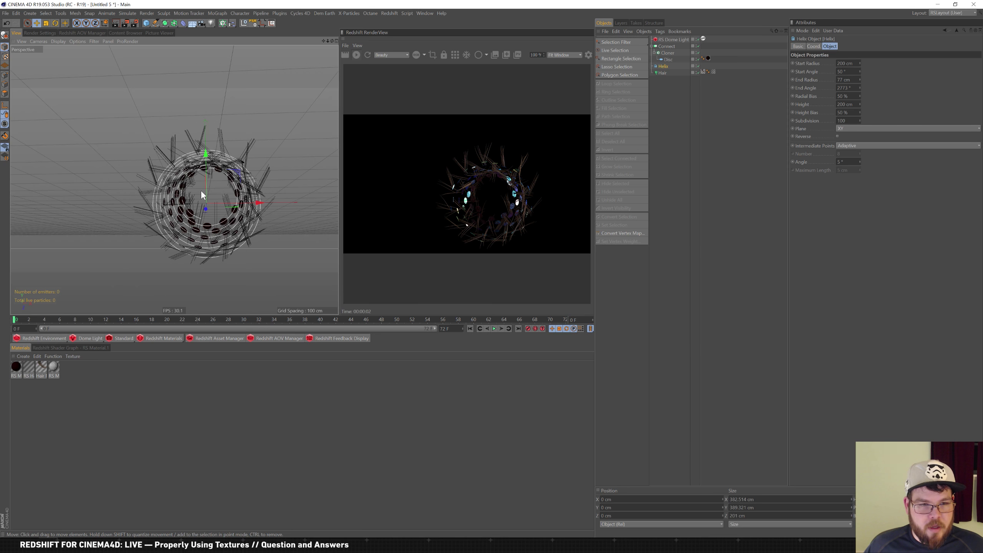
pyautogui.scroll(8, 226, 186)
pyautogui.moveTo(215, 191)
pyautogui.keyDown('alt'); pyautogui.mouseDown()
pyautogui.moveTo(225, 210)
pyautogui.moveTo(198, 176)
pyautogui.moveTo(232, 191)
pyautogui.mouseUp(); pyautogui.keyUp('alt')
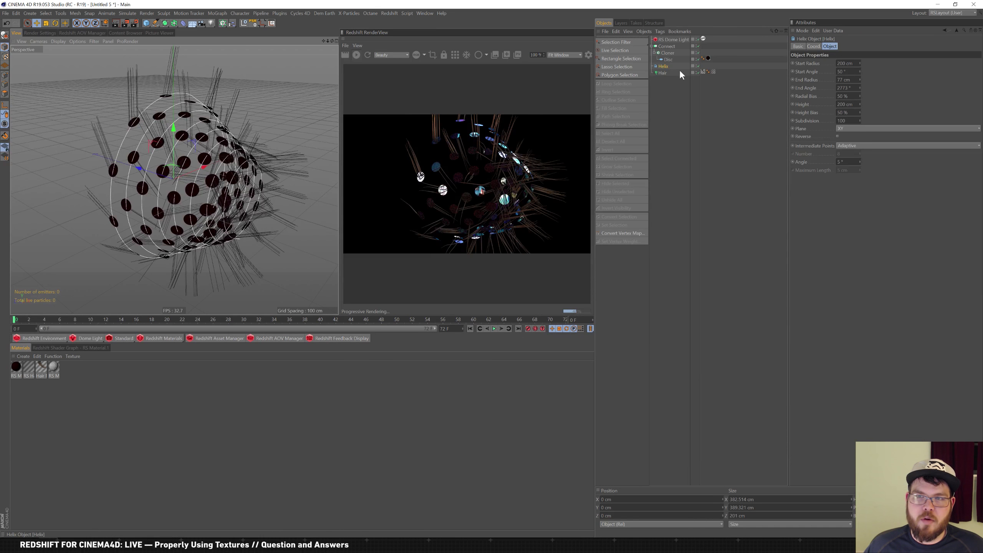
pyautogui.click(663, 73)
# Update the hair guides and shorten the hair Length from 100 cm to 49 cm
pyautogui.click(854, 138)
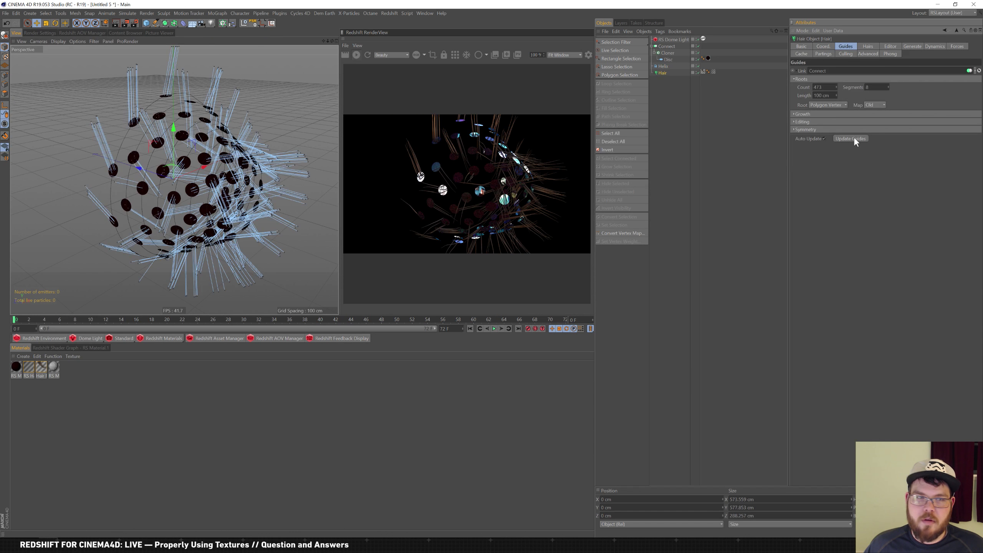
pyautogui.keyDown('alt'); pyautogui.moveTo(228, 173); pyautogui.dragTo(264, 168); pyautogui.keyUp('alt')
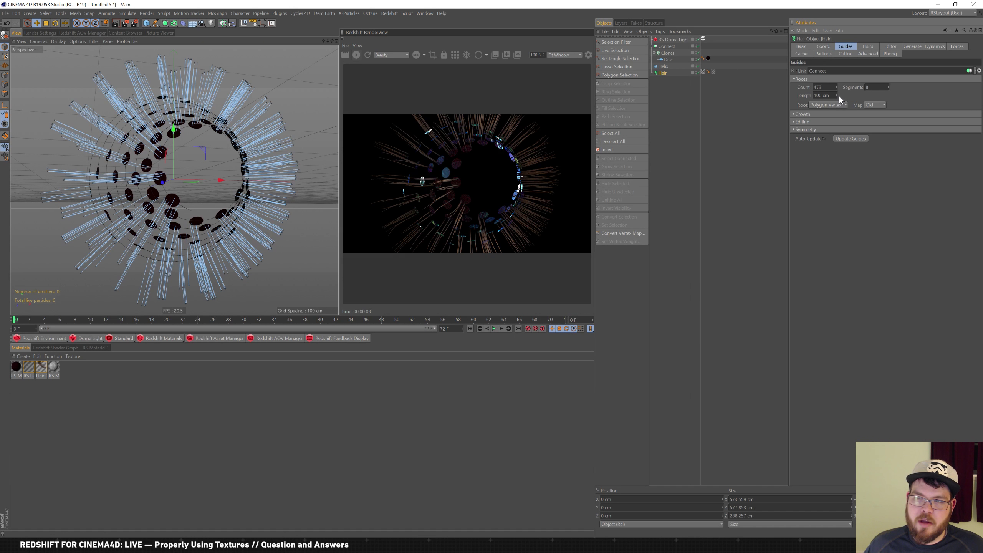
pyautogui.moveTo(837, 95); pyautogui.dragTo(835, 108)
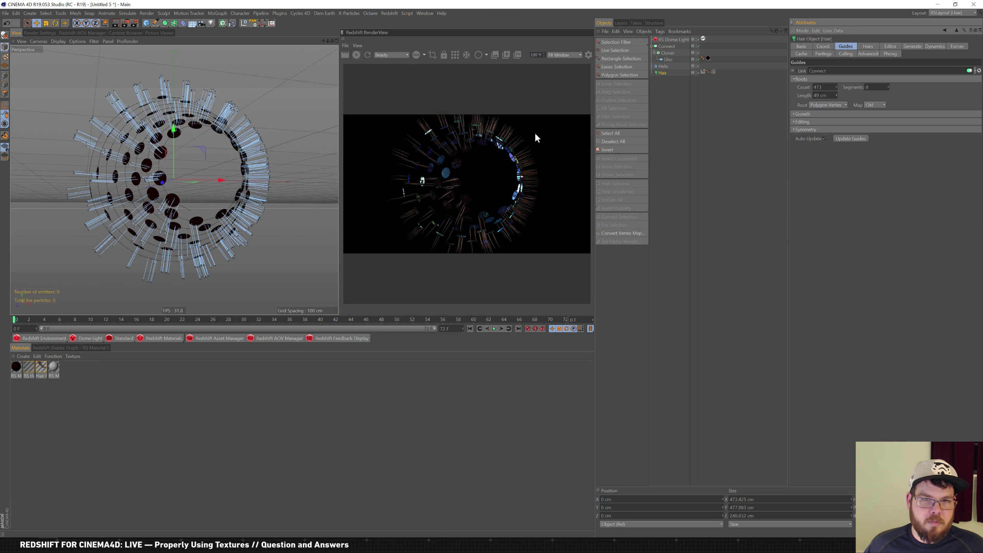
pyautogui.moveTo(264, 169)
pyautogui.keyDown('alt'); pyautogui.mouseDown()
pyautogui.moveTo(256, 155)
pyautogui.moveTo(267, 170)
pyautogui.mouseUp(); pyautogui.keyUp('alt')
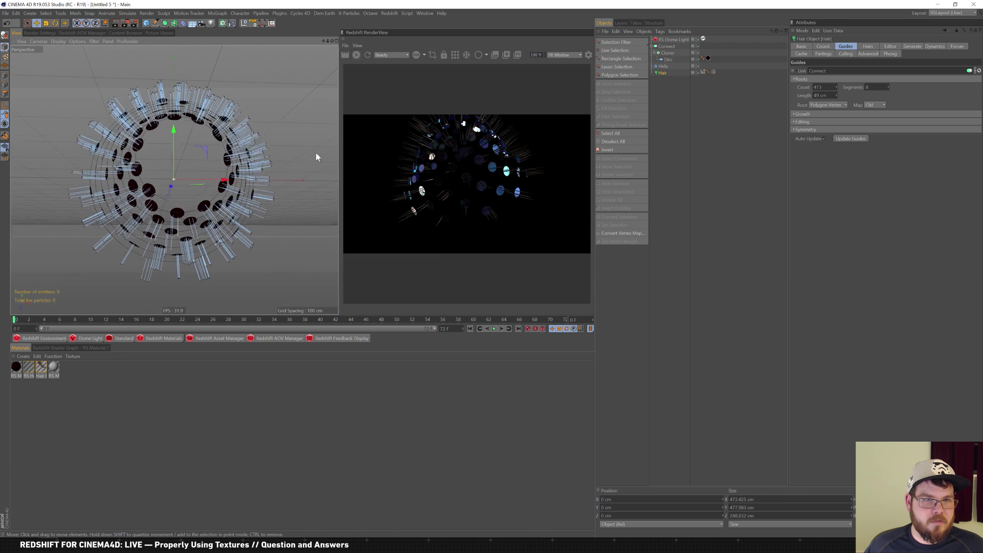
# Try the helix in the ZY and XZ planes and regenerate the hair guides
pyautogui.click(671, 66)
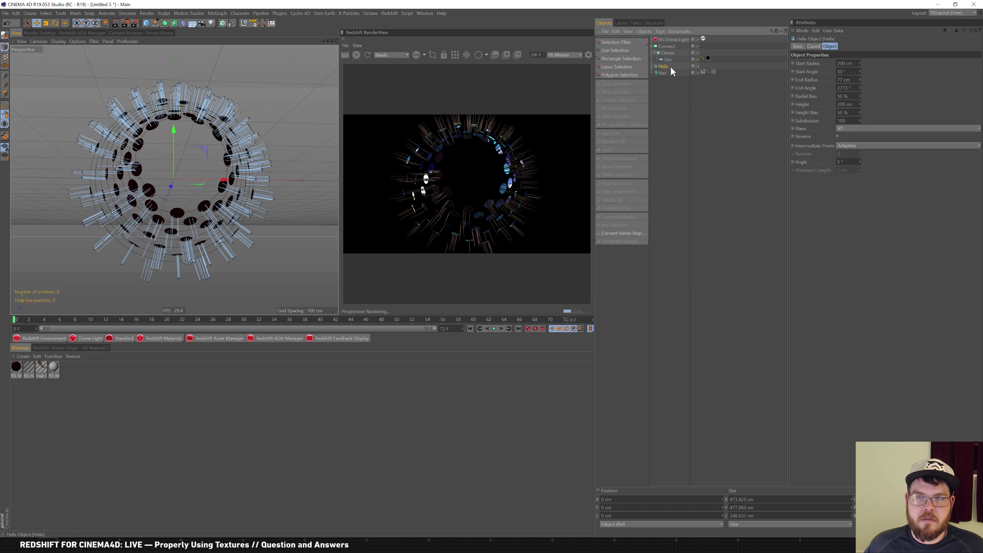
pyautogui.click(854, 129)
pyautogui.click(852, 145)
pyautogui.click(858, 128)
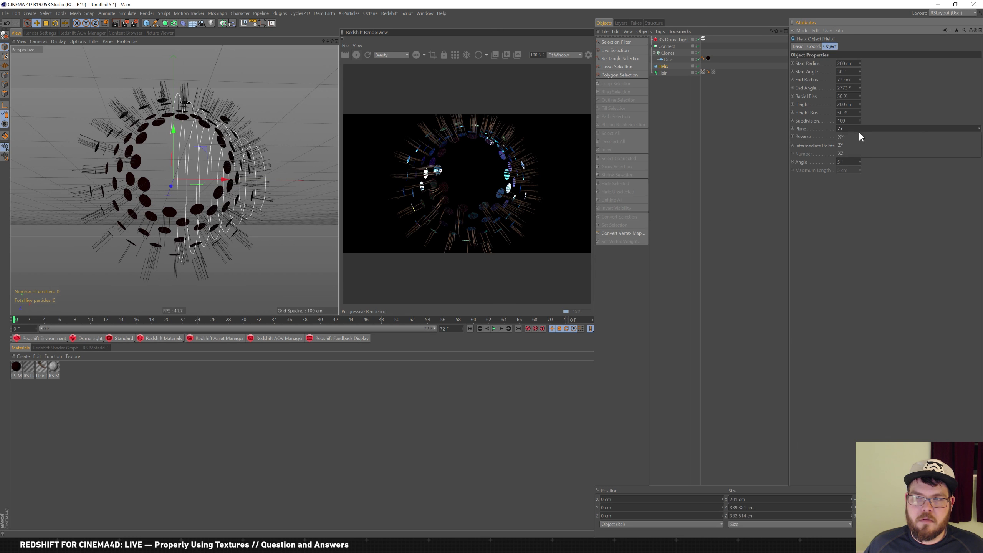
pyautogui.click(850, 154)
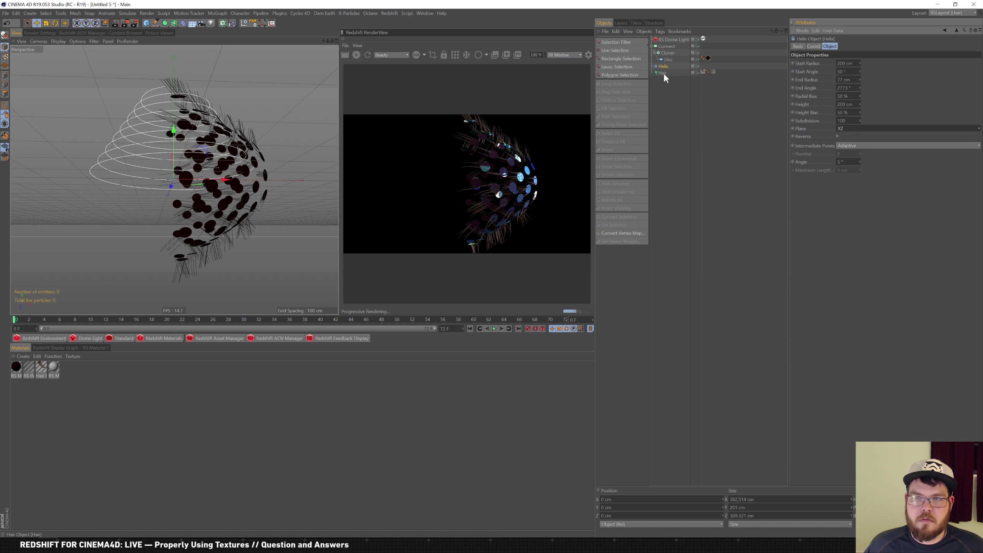
pyautogui.click(662, 73)
pyautogui.click(840, 138)
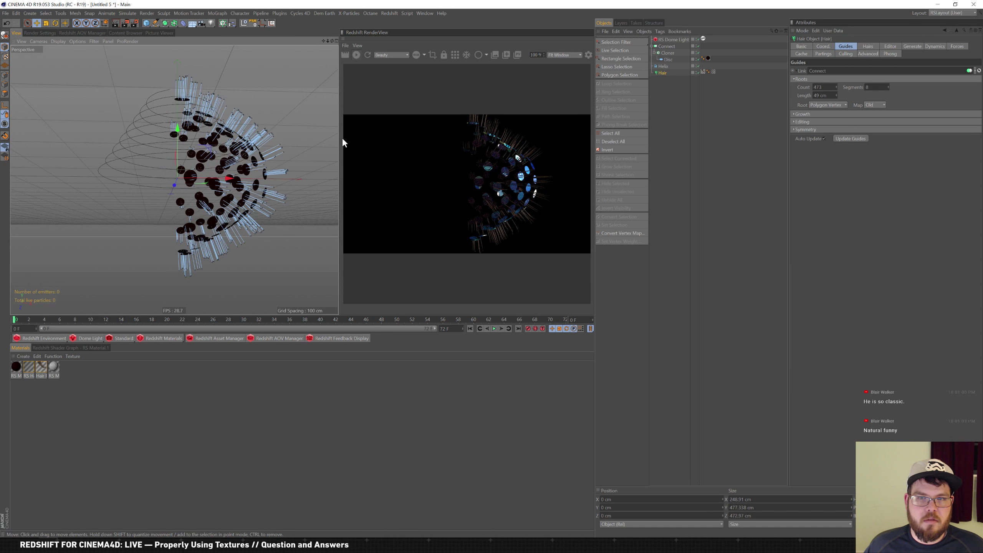
# Cycle the helix through XY, ZY and XZ planes, then update the guides again
pyautogui.click(675, 67)
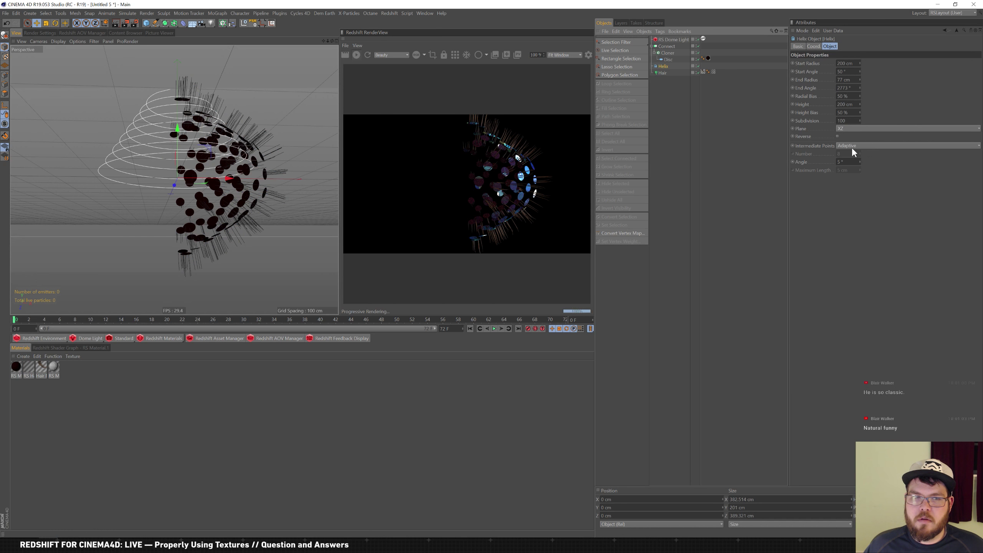
pyautogui.click(858, 130)
pyautogui.click(855, 132)
pyautogui.click(859, 127)
pyautogui.click(856, 136)
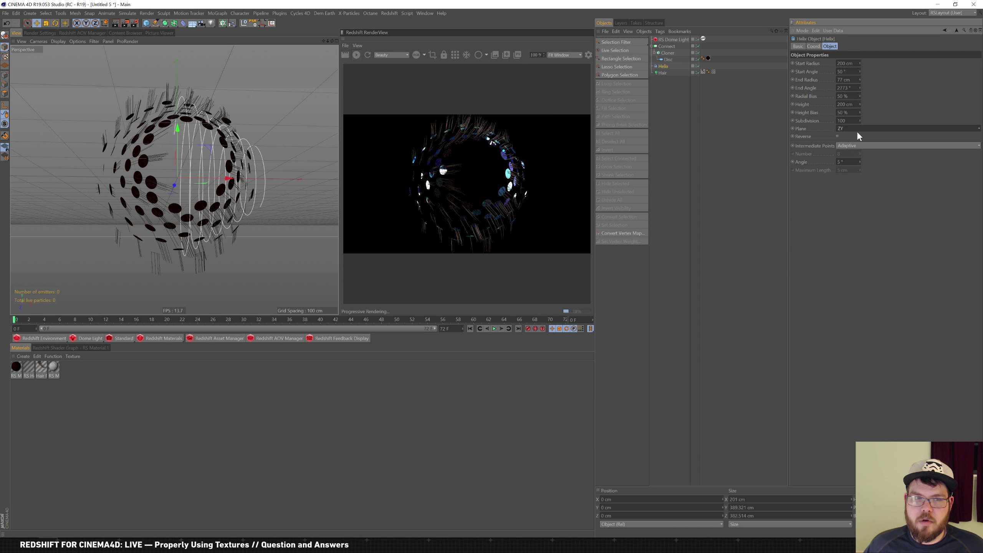
pyautogui.click(859, 128)
pyautogui.click(852, 154)
pyautogui.click(661, 73)
pyautogui.click(848, 136)
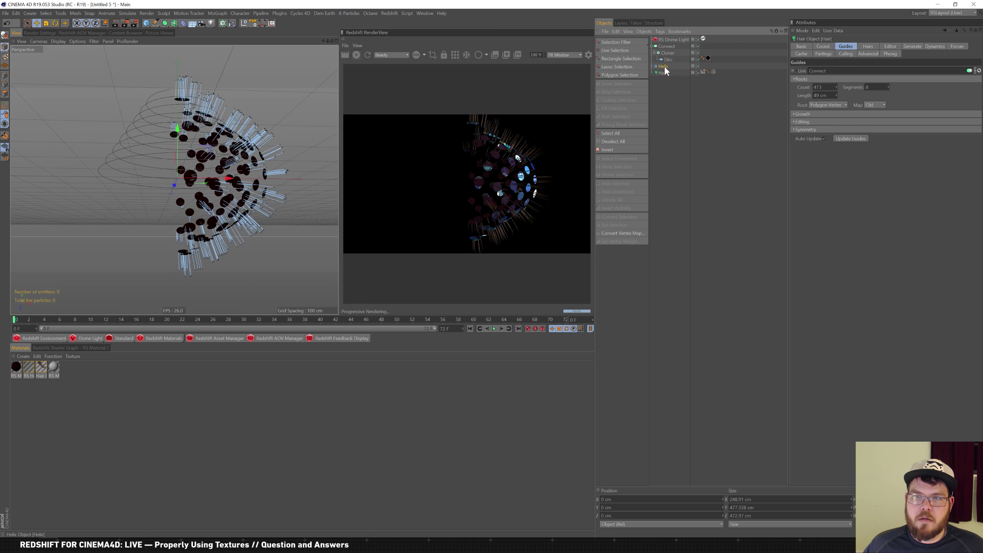
# Stand the helix in the XY plane and regenerate the hair guides to fit
pyautogui.click(664, 66)
pyautogui.click(860, 129)
pyautogui.click(851, 136)
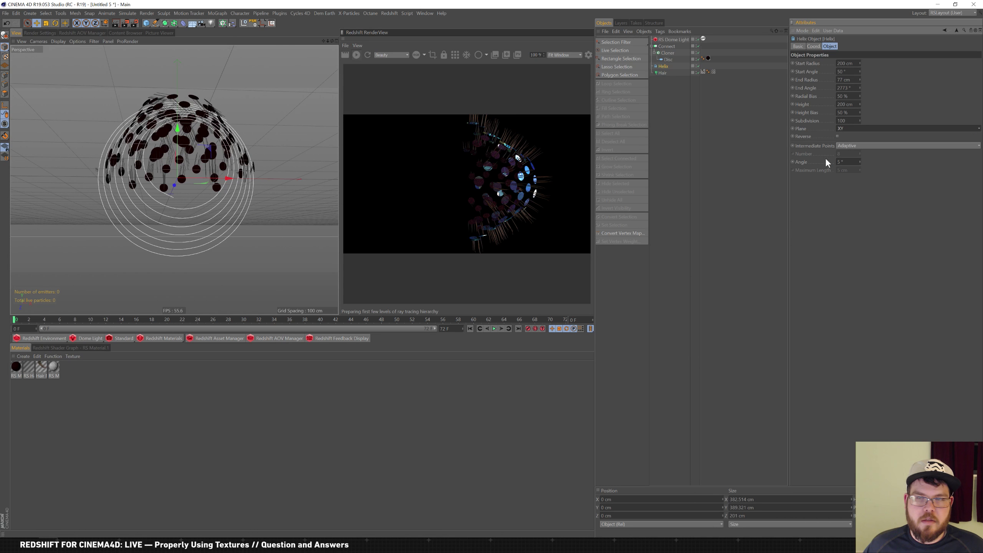
pyautogui.click(670, 74)
pyautogui.click(848, 138)
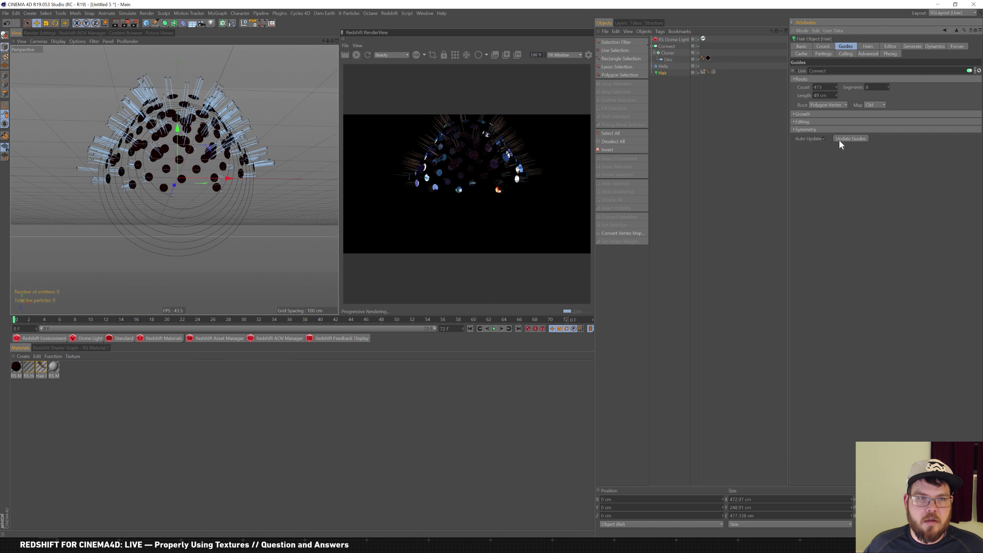
pyautogui.keyDown('alt'); pyautogui.moveTo(237, 158); pyautogui.dragTo(291, 154); pyautogui.keyUp('alt')
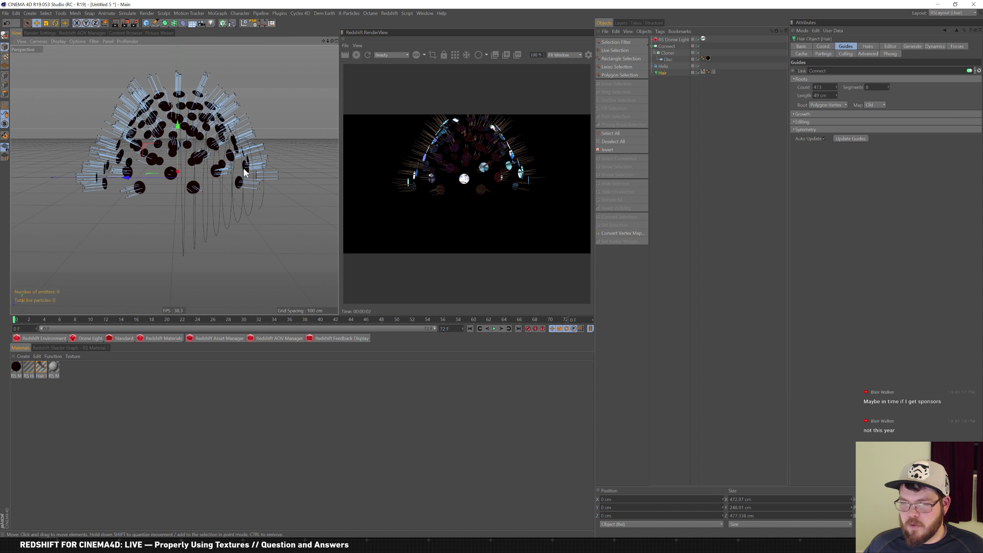
pyautogui.keyDown('alt'); pyautogui.moveTo(244, 169); pyautogui.dragTo(228, 187); pyautogui.keyUp('alt')
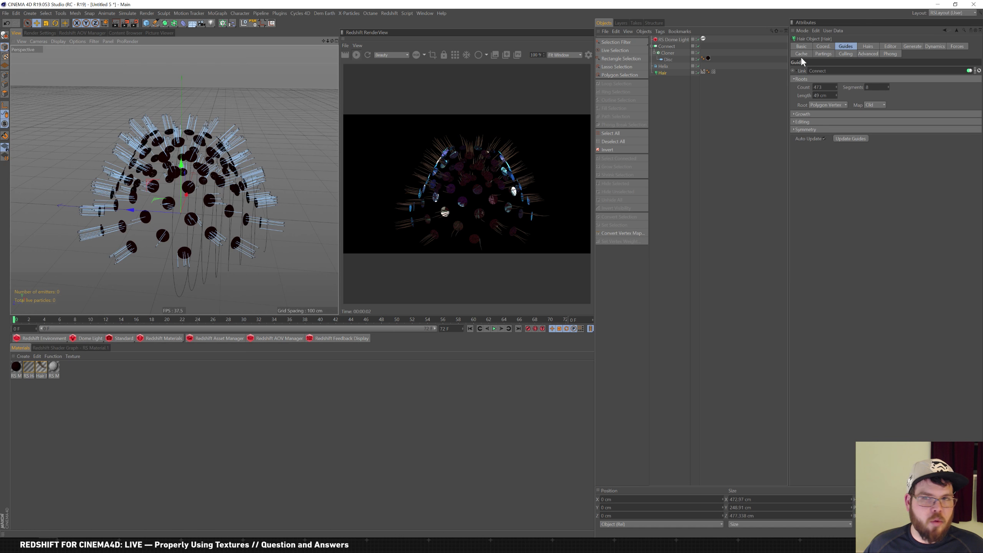
pyautogui.click(662, 66)
# Raise the Cloner count from 86 to 119 and check the Disc settings
pyautogui.click(666, 53)
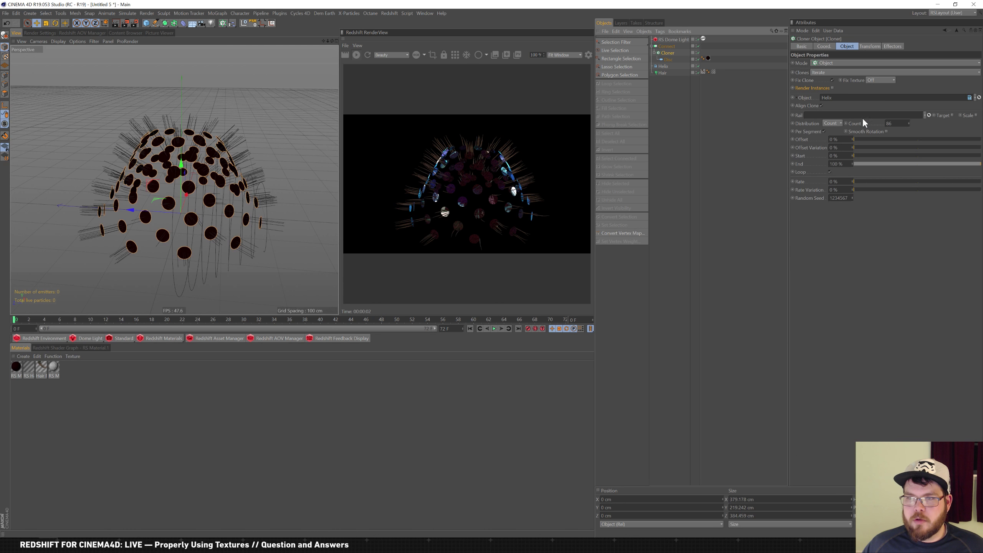
pyautogui.moveTo(910, 121)
pyautogui.mouseDown()
pyautogui.moveTo(914, 110)
pyautogui.moveTo(903, 119)
pyautogui.mouseUp()
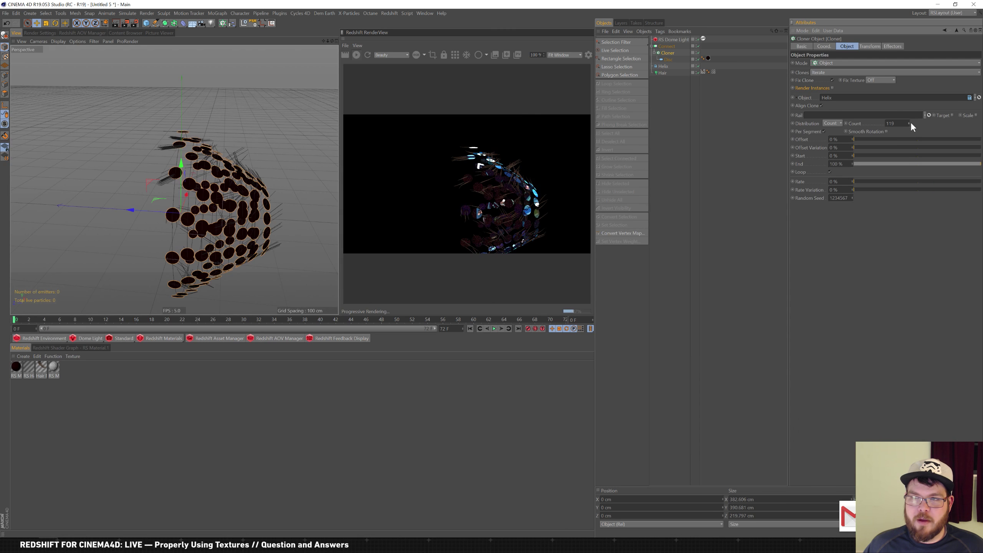
pyautogui.click(664, 59)
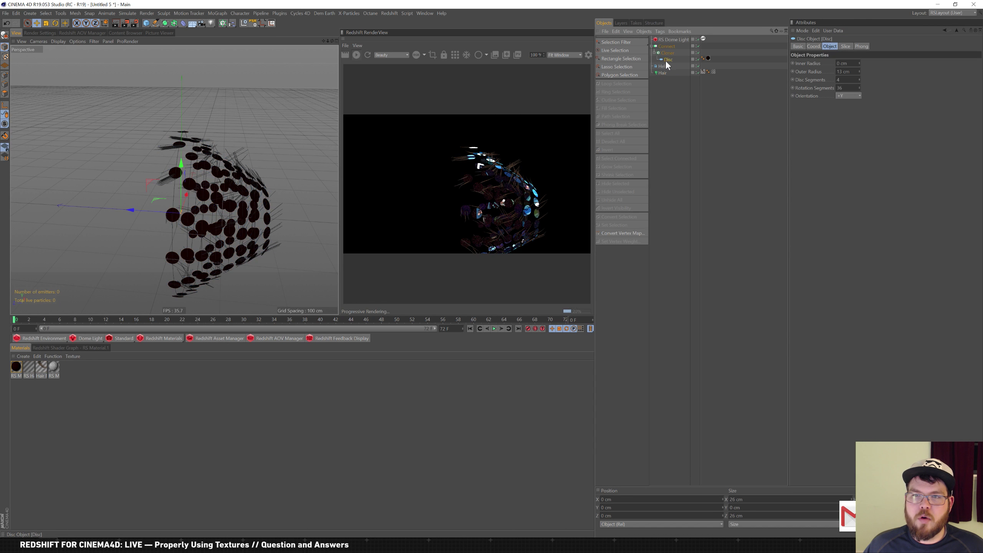
pyautogui.click(677, 53)
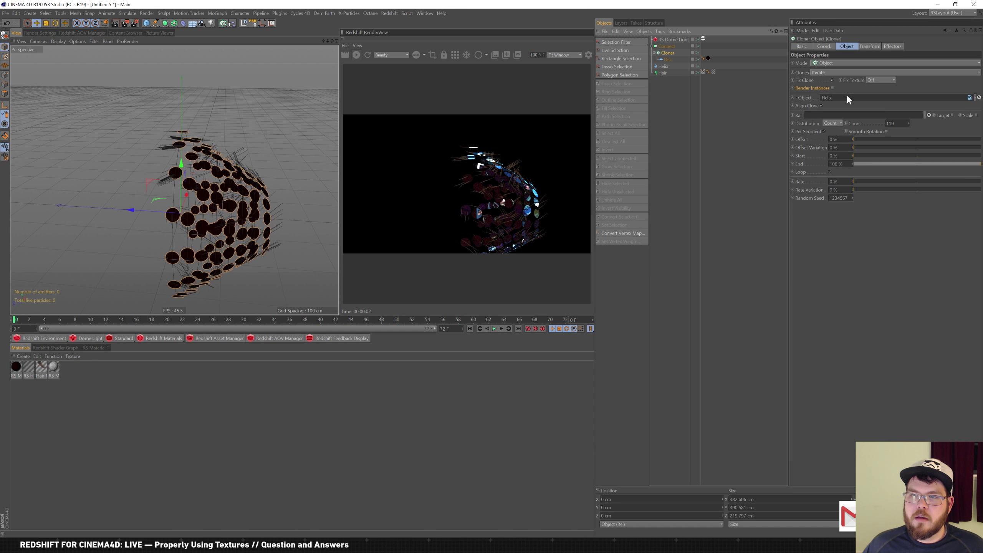
pyautogui.click(668, 60)
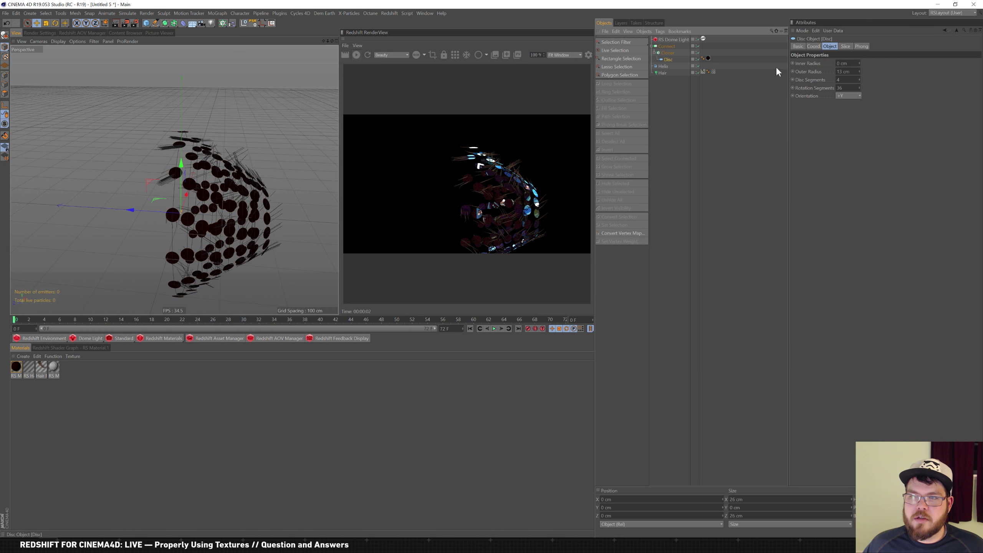
# Lay the helix flat in the XZ plane, raise the clone count to 140, and select Hair
pyautogui.click(677, 67)
pyautogui.click(851, 129)
pyautogui.click(852, 154)
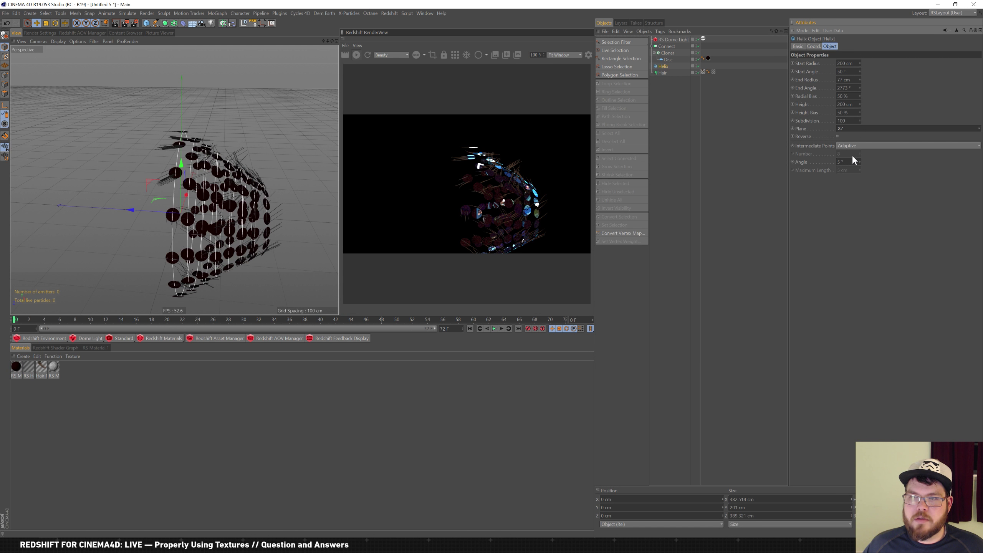
pyautogui.click(668, 52)
pyautogui.moveTo(908, 123); pyautogui.dragTo(918, 92)
pyautogui.click(662, 73)
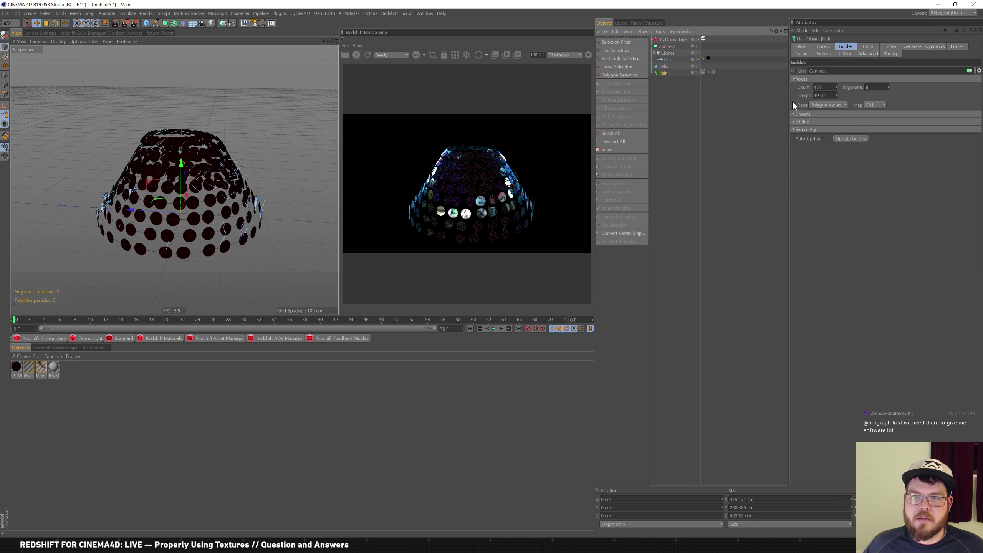
# Regenerate the hair guides for the 140-disc dome, then inspect the Disc's coordinate settings
pyautogui.click(852, 138)
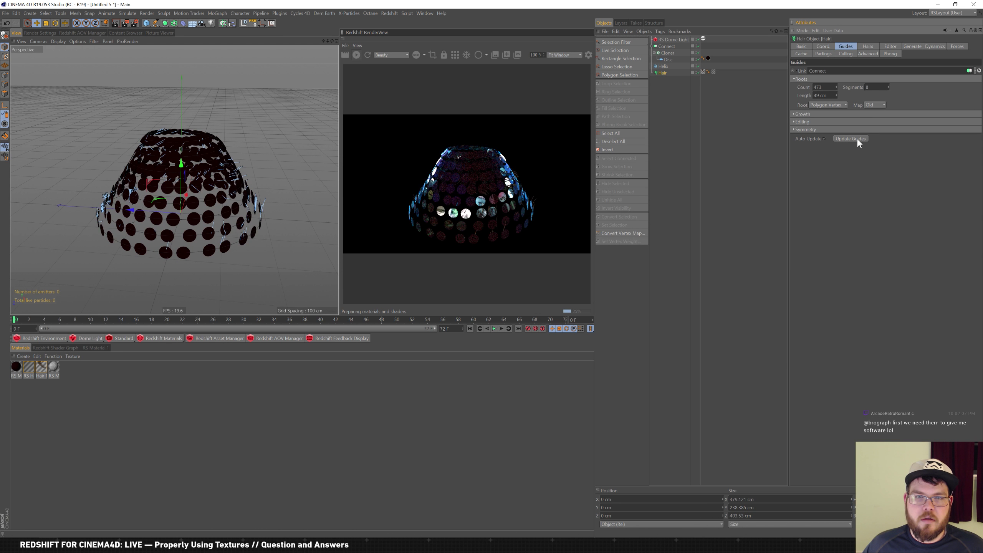
pyautogui.click(852, 138)
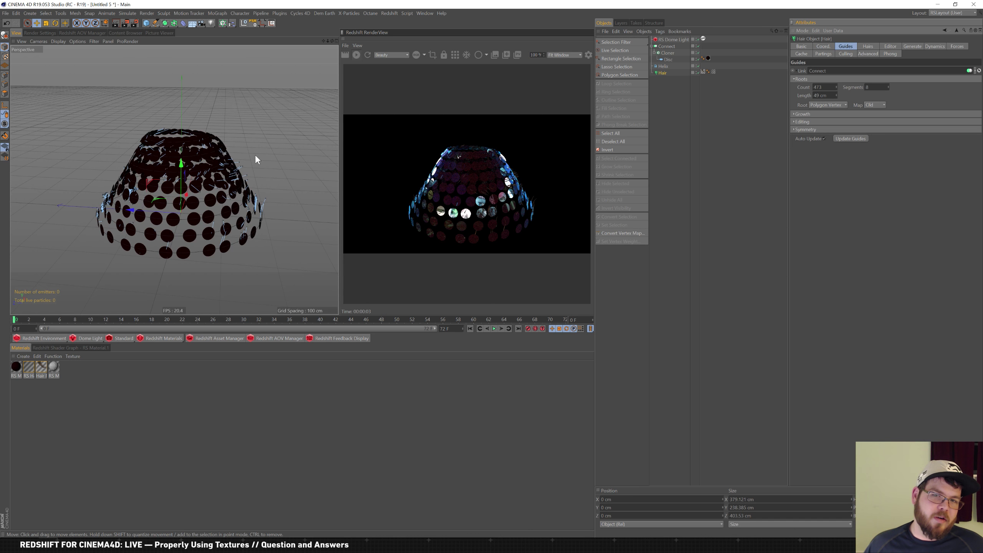
pyautogui.moveTo(196, 144)
pyautogui.keyDown('alt'); pyautogui.mouseDown()
pyautogui.moveTo(213, 144)
pyautogui.moveTo(194, 212)
pyautogui.moveTo(188, 155)
pyautogui.mouseUp(); pyautogui.keyUp('alt')
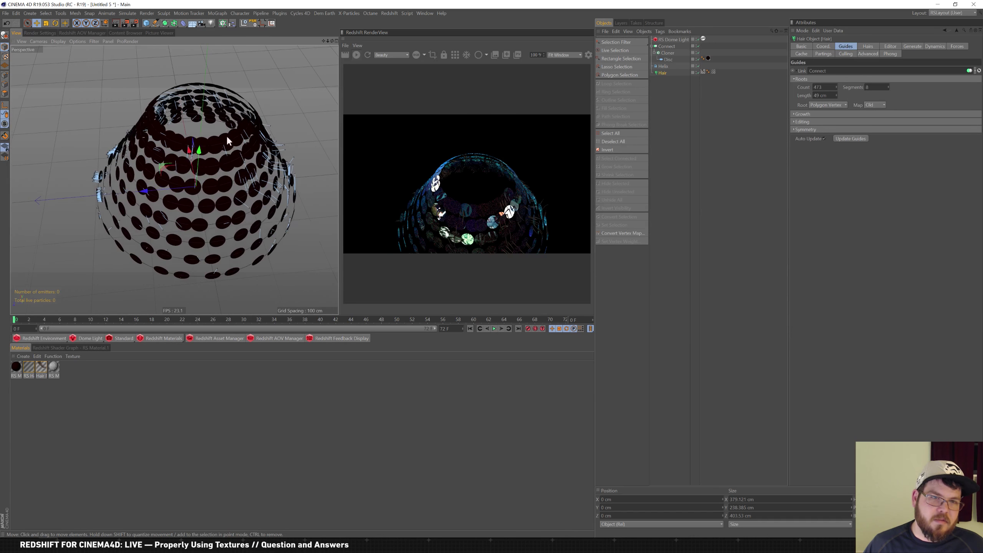
pyautogui.click(670, 60)
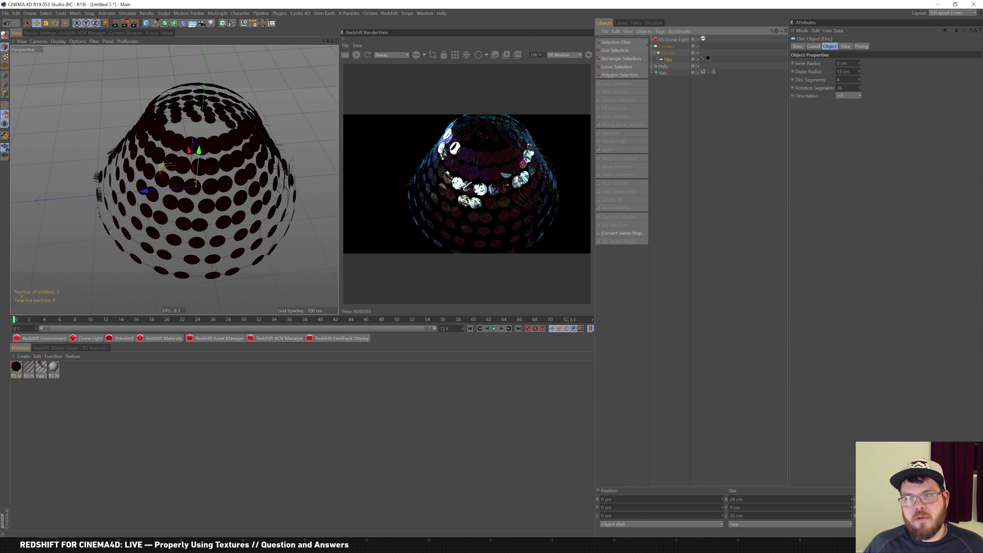
pyautogui.click(813, 47)
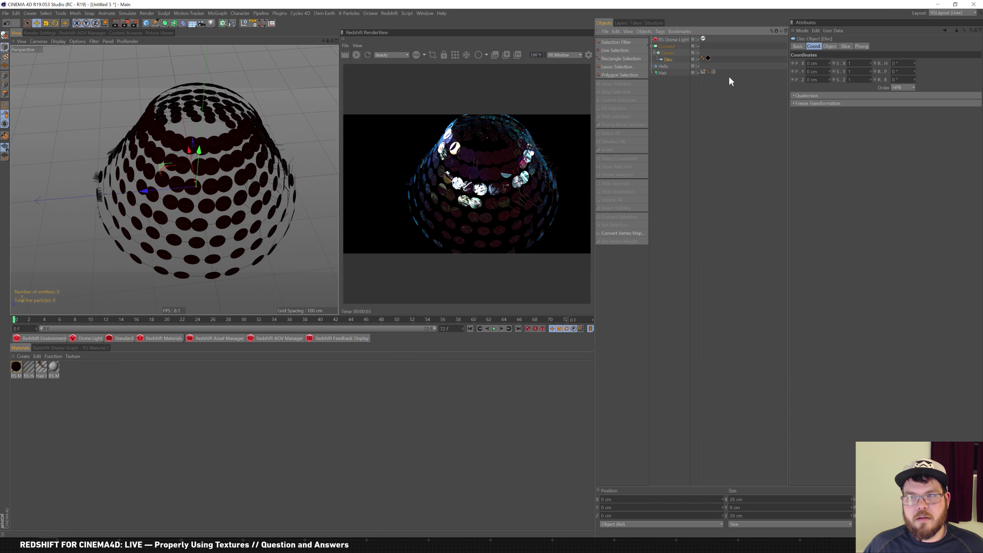
pyautogui.click(667, 53)
pyautogui.click(870, 46)
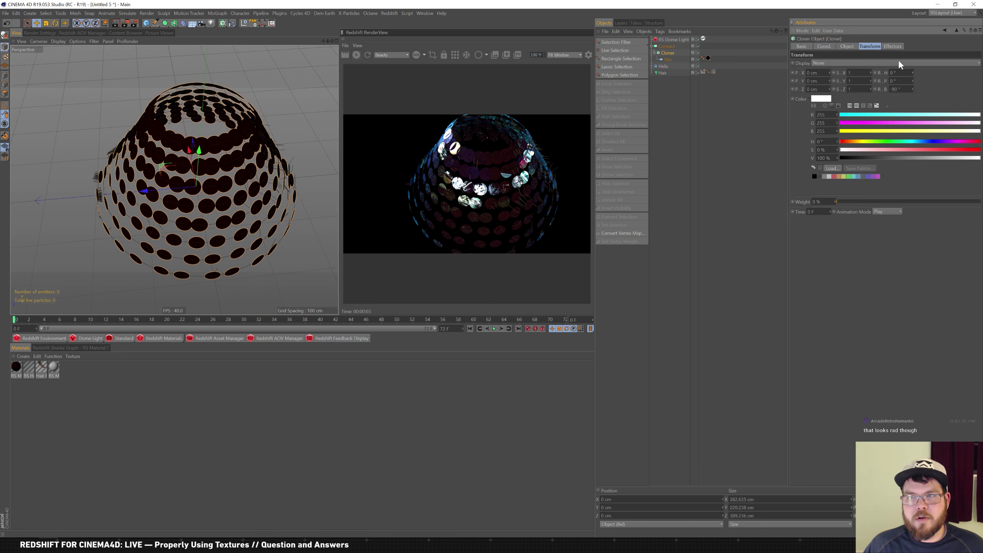
pyautogui.moveTo(913, 90)
pyautogui.mouseDown()
pyautogui.moveTo(916, 74)
pyautogui.moveTo(905, 87)
pyautogui.mouseUp()
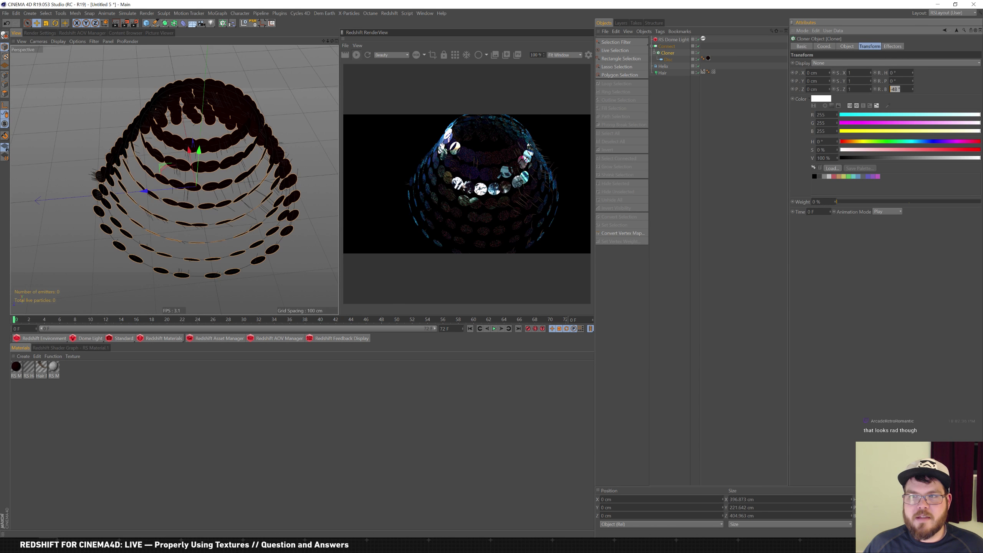
pyautogui.write('0')
pyautogui.press('Return')
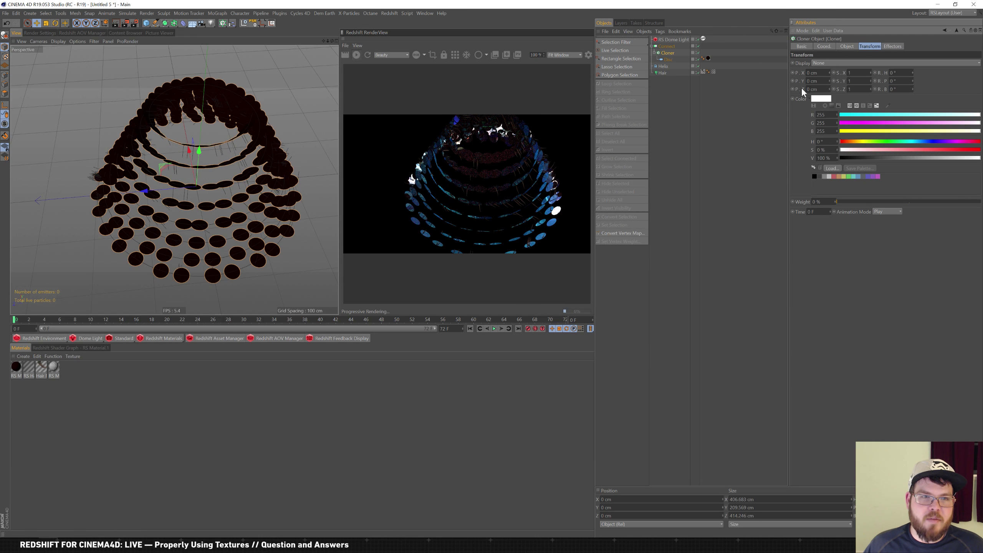
pyautogui.moveTo(899, 89); pyautogui.dragTo(819, 36)
pyautogui.write('-9')
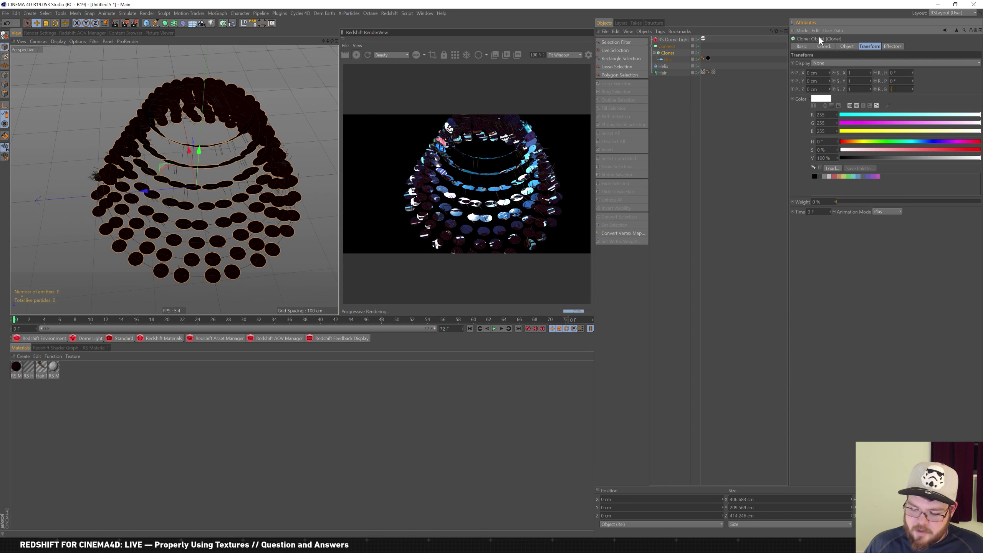
pyautogui.click(671, 60)
pyautogui.click(673, 67)
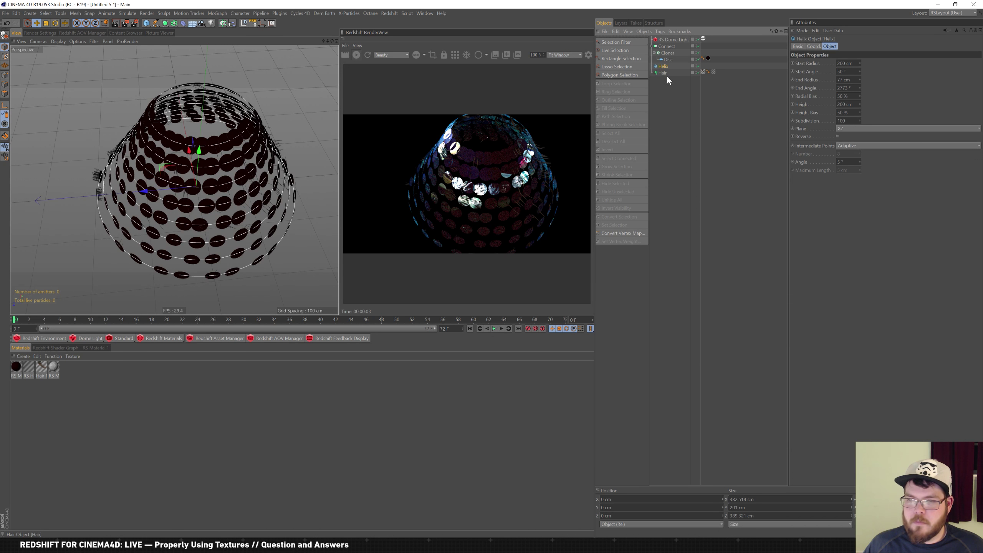
# Regenerate the hair guides and review the Disc and Cloner settings
pyautogui.click(666, 73)
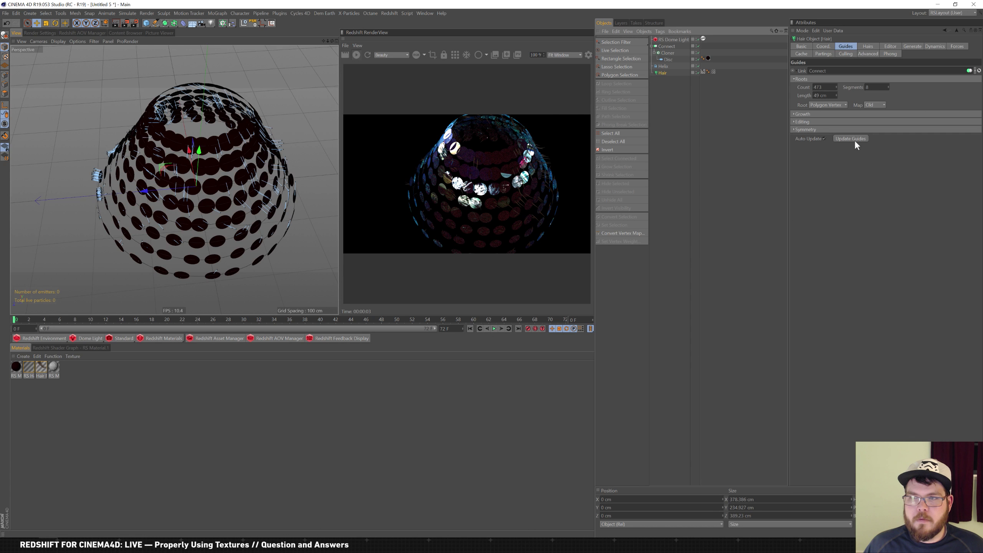
pyautogui.click(848, 139)
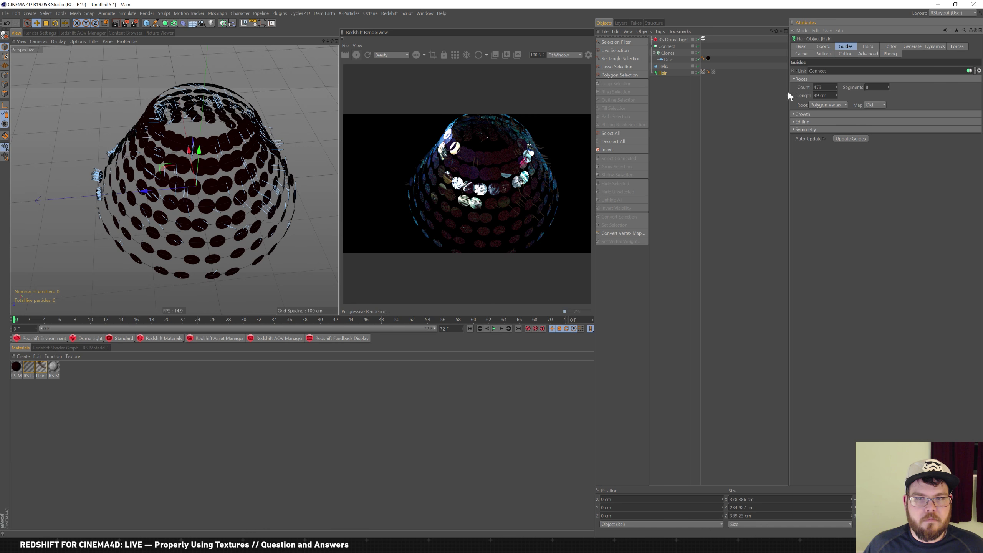
pyautogui.click(667, 59)
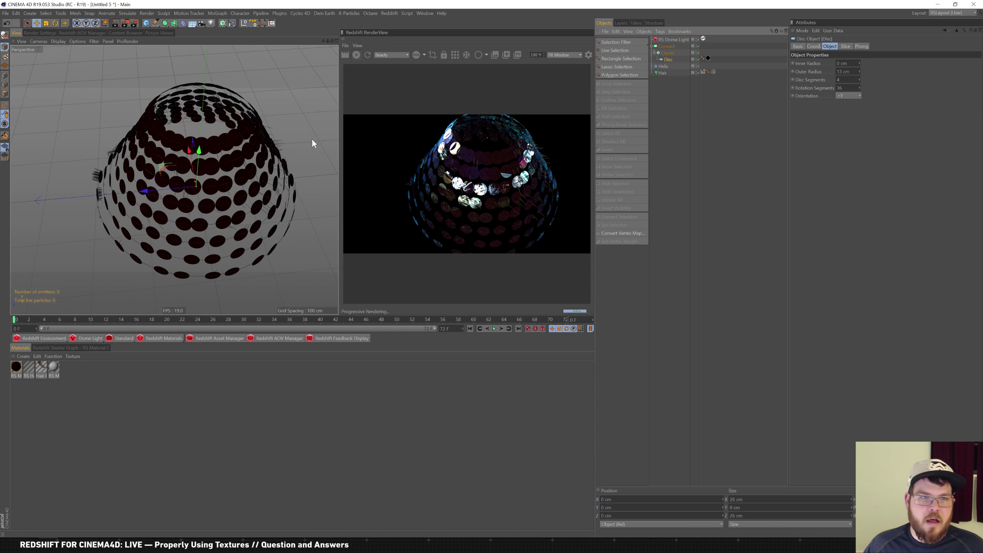
pyautogui.scroll(5, 221, 165)
pyautogui.scroll(-4, 221, 165)
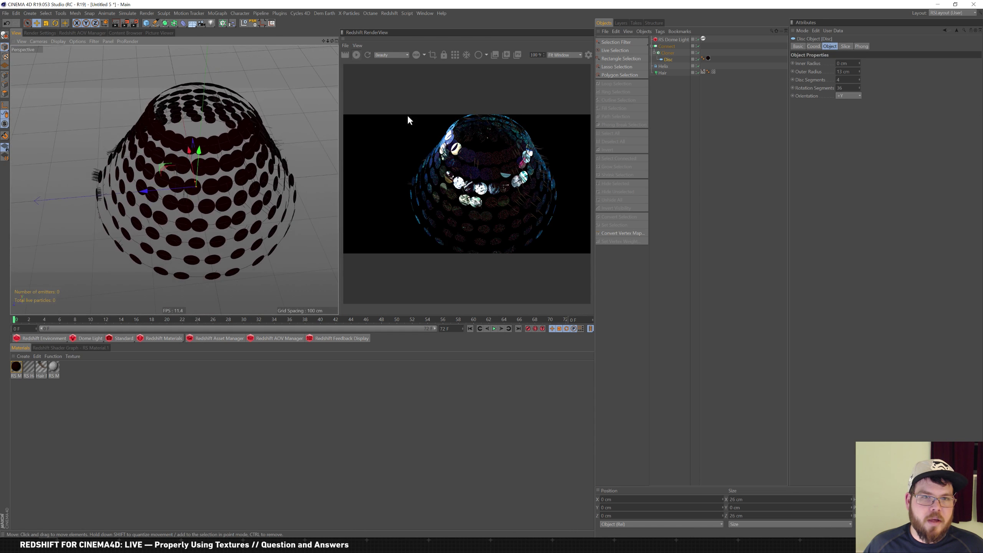
pyautogui.click(674, 51)
pyautogui.click(844, 47)
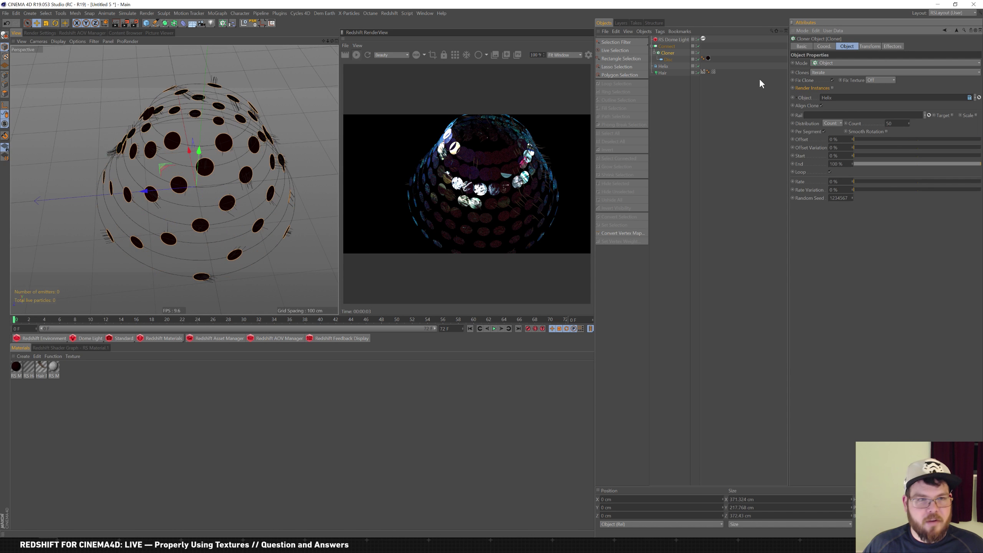
# Delete the Hair object, leaving bare discs along the helix
pyautogui.click(662, 74)
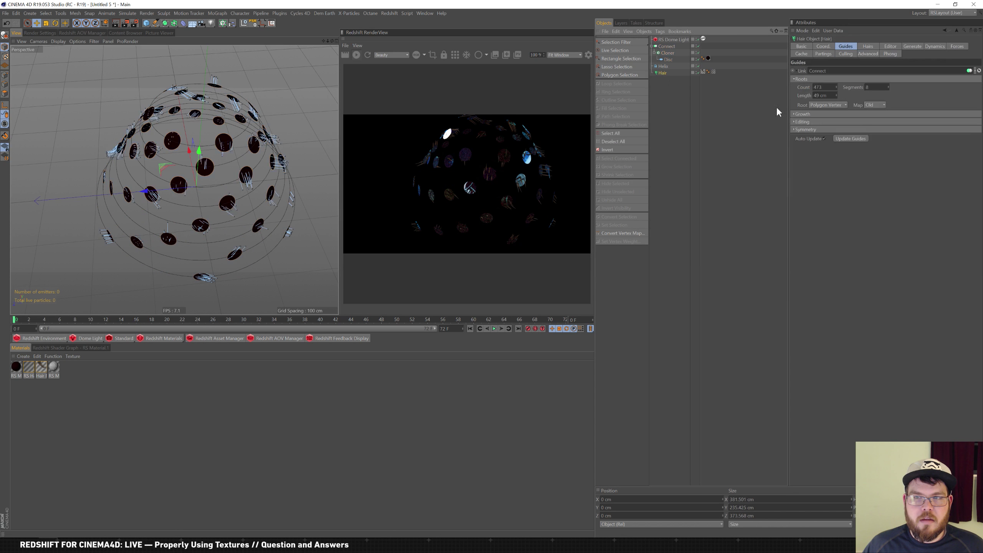
pyautogui.click(665, 84)
pyautogui.click(662, 74)
pyautogui.press('Delete')
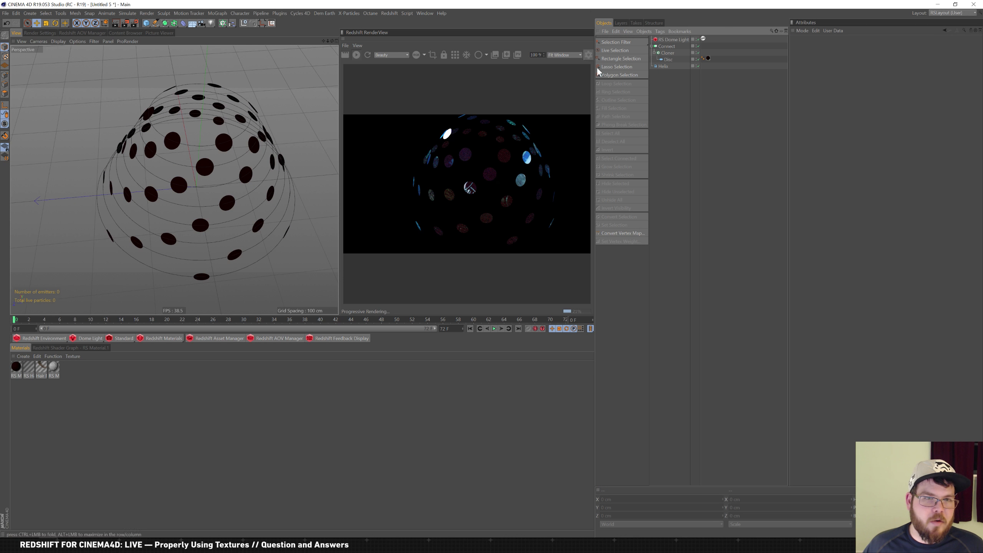
pyautogui.click(670, 66)
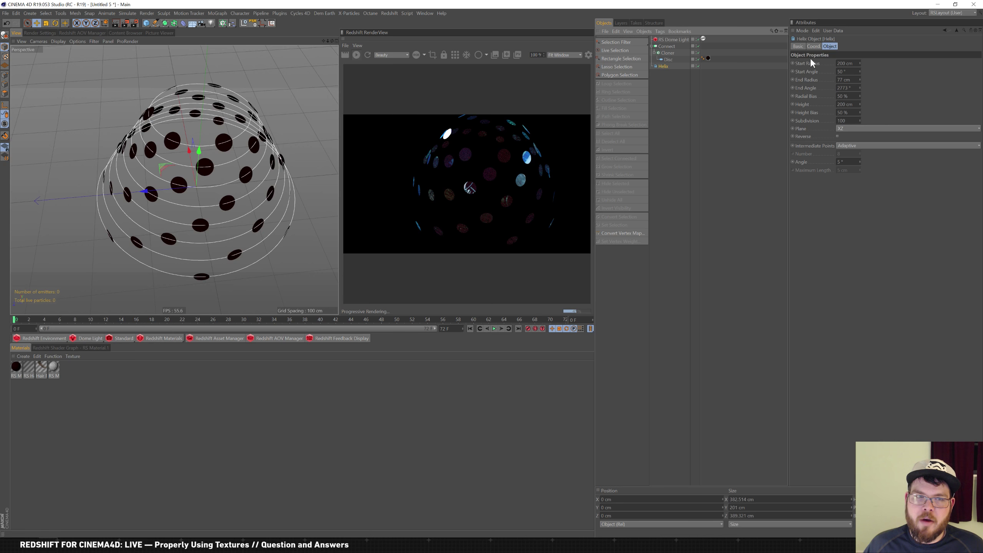
# Raise the Cloner count to about 436 discs and view the dense rings from lower
pyautogui.click(669, 59)
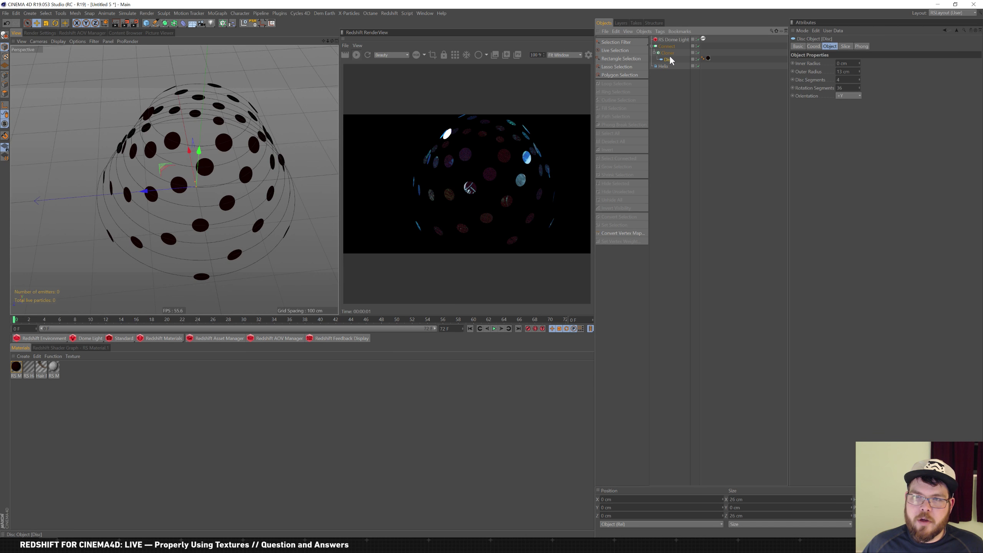
pyautogui.click(670, 53)
pyautogui.moveTo(908, 122); pyautogui.dragTo(924, 84)
pyautogui.moveTo(911, 121); pyautogui.dragTo(899, 103)
pyautogui.keyDown('alt'); pyautogui.moveTo(289, 167); pyautogui.dragTo(272, 134); pyautogui.keyUp('alt')
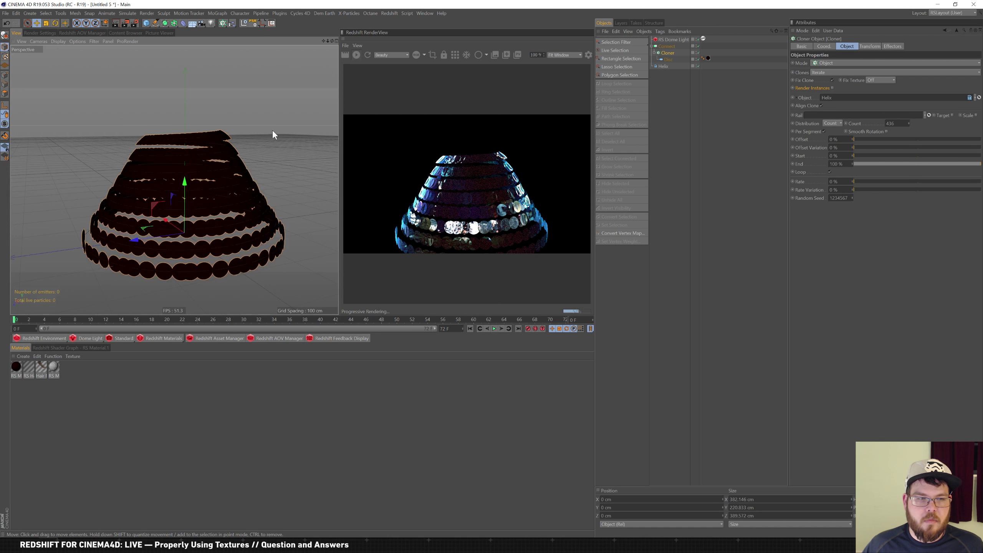
pyautogui.click(16, 366)
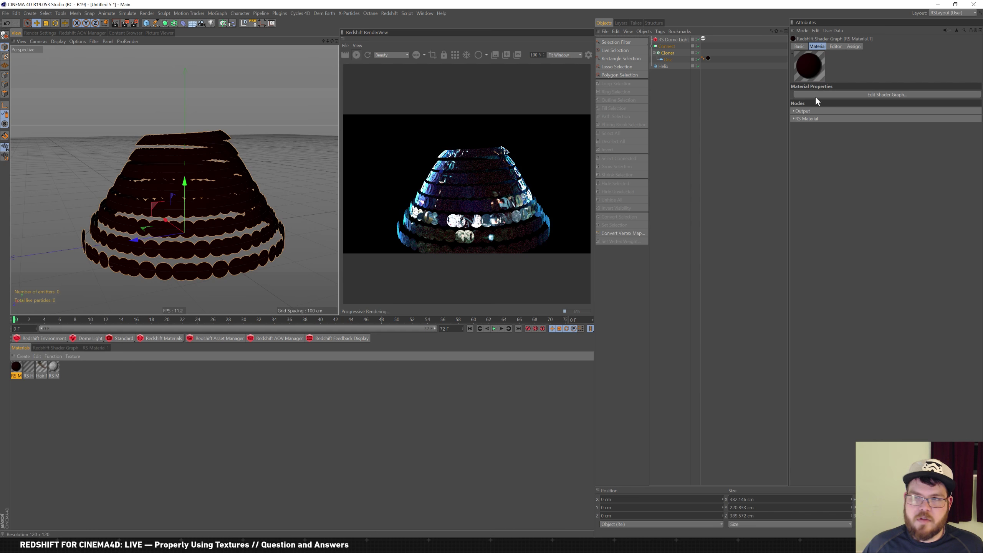
# Apply the Milky Coffee preset to the disc material
pyautogui.click(793, 118)
pyautogui.click(852, 150)
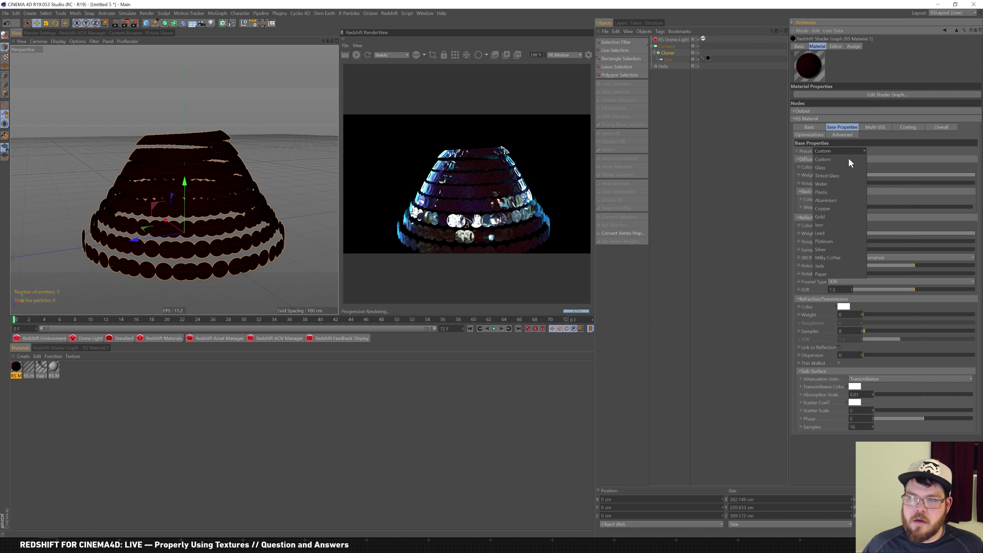
pyautogui.click(842, 257)
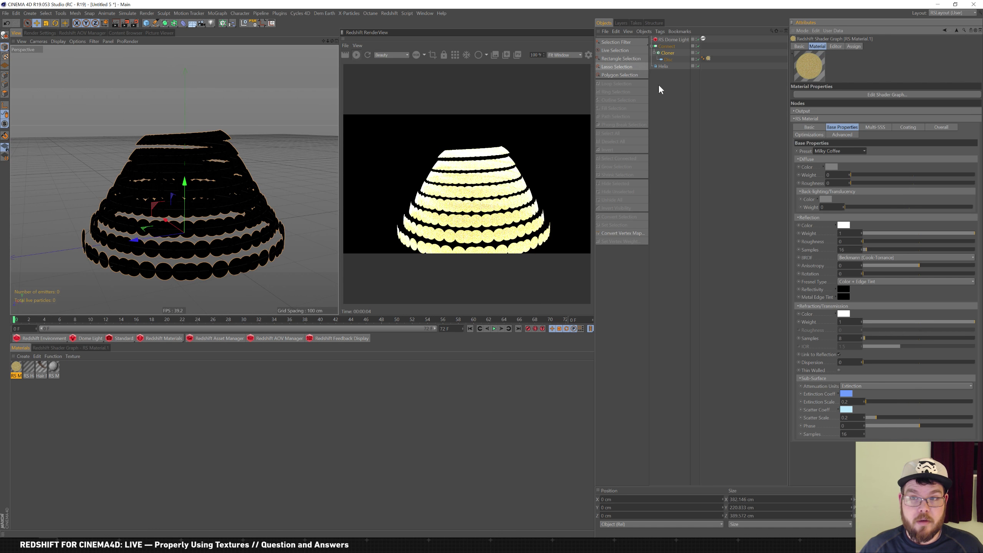
# Delete the Connect, Cloner, Disc and Helix objects together
pyautogui.click(669, 53)
pyautogui.click(670, 86)
pyautogui.moveTo(671, 92); pyautogui.dragTo(661, 43)
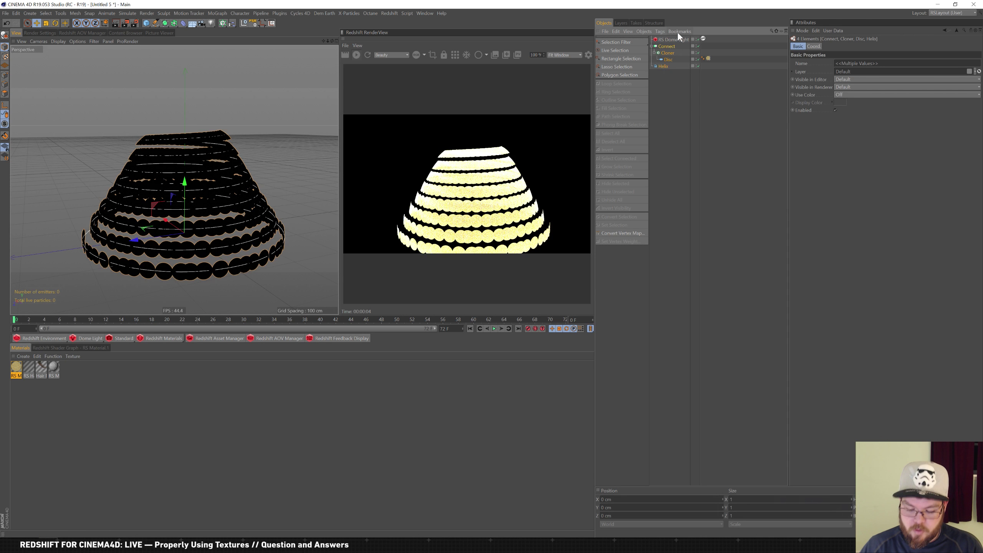
pyautogui.press('Delete')
# Add a 200 cm cube with fillet enabled and a 3 cm fillet radius
pyautogui.click(149, 22)
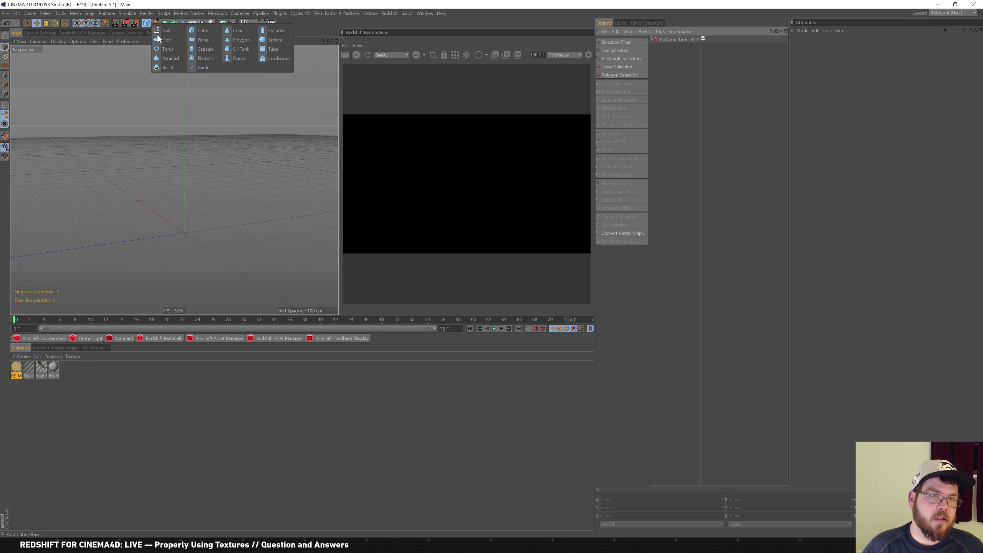
pyautogui.click(202, 31)
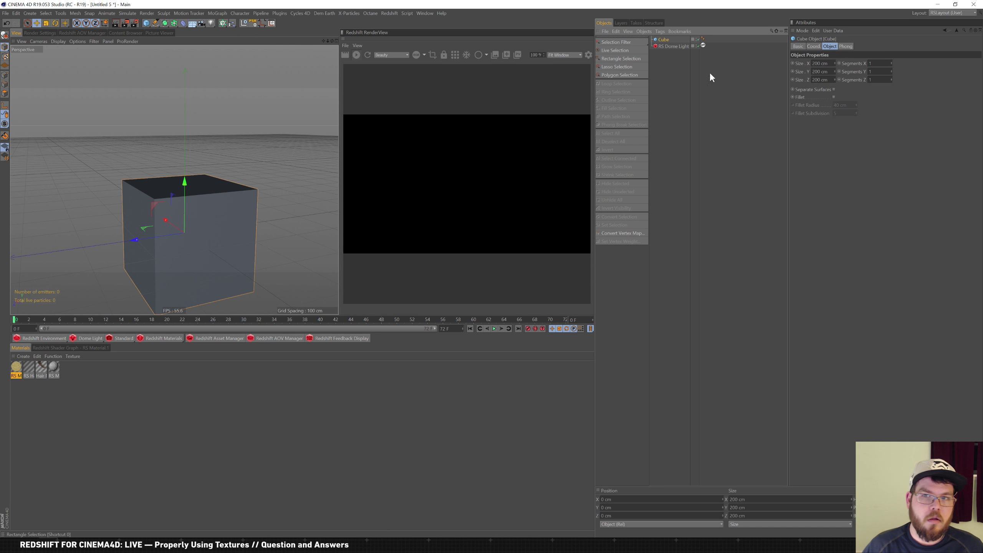
pyautogui.click(834, 97)
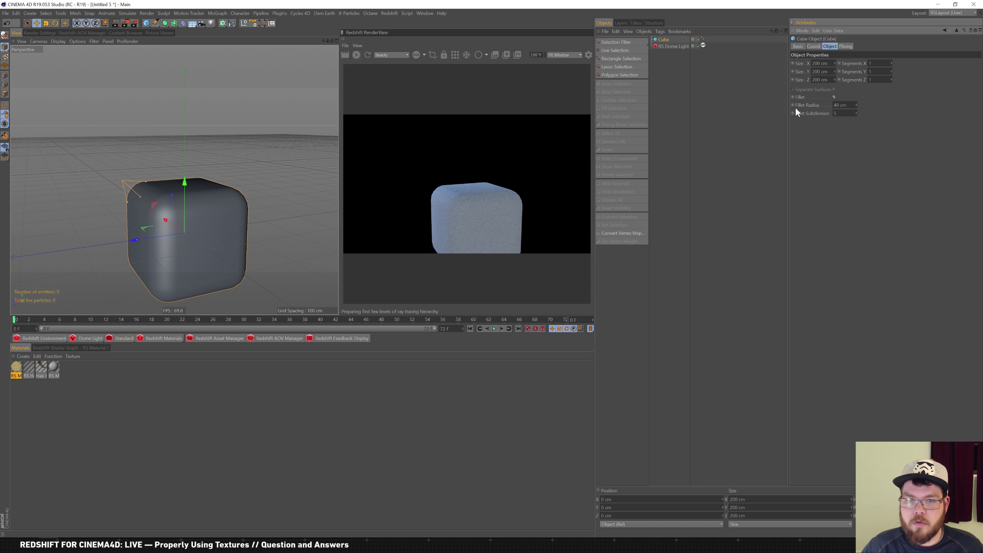
pyautogui.click(842, 105)
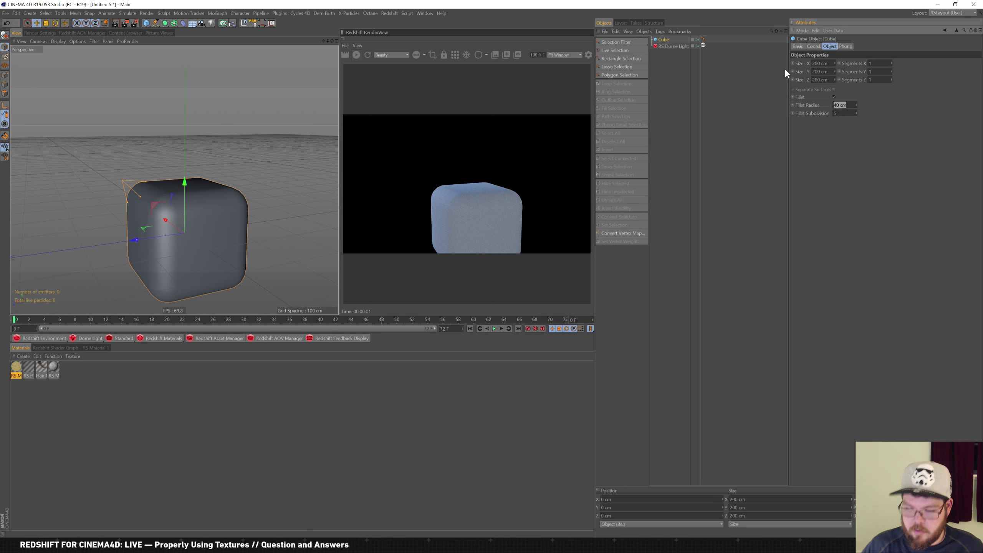
pyautogui.write('.')
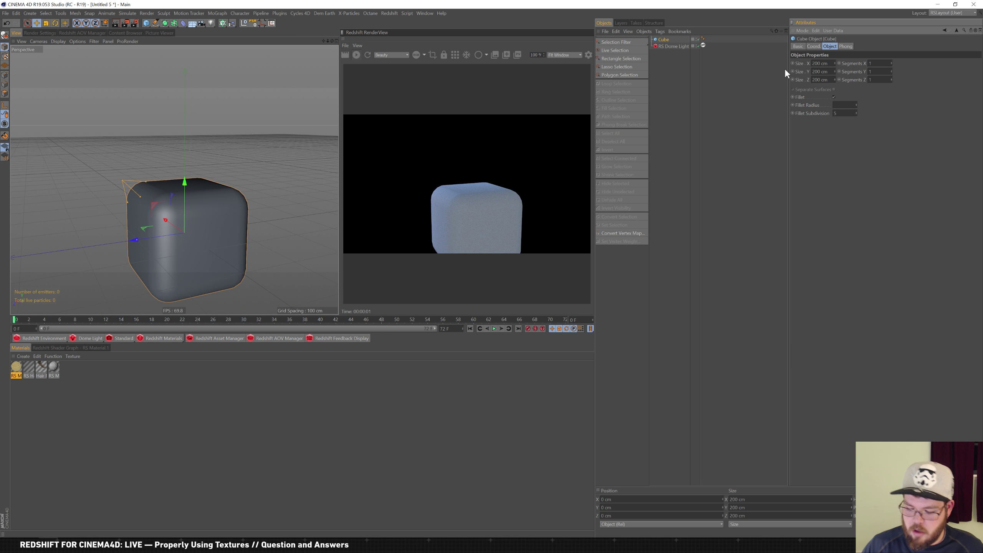
pyautogui.write('3')
pyautogui.press('Return')
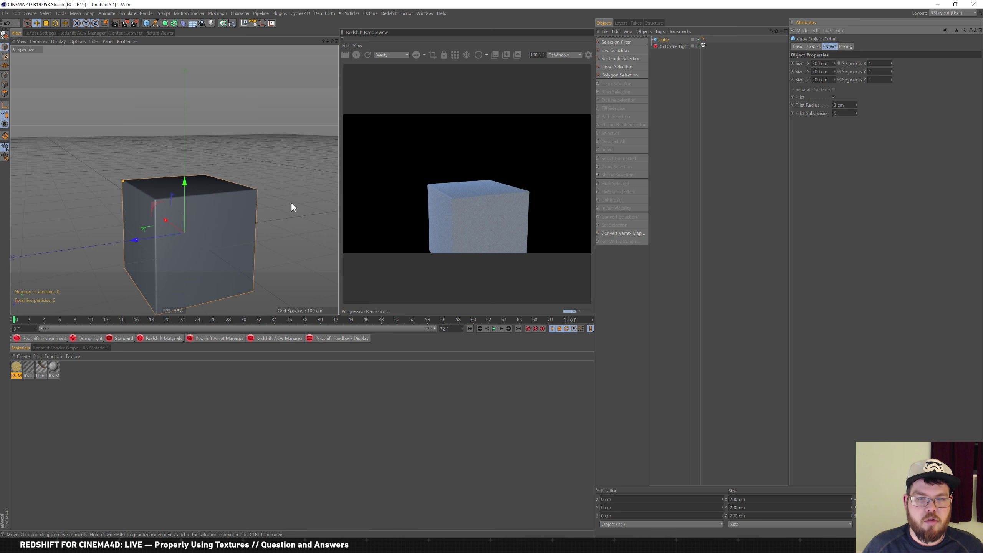
pyautogui.moveTo(28, 395); pyautogui.dragTo(62, 362)
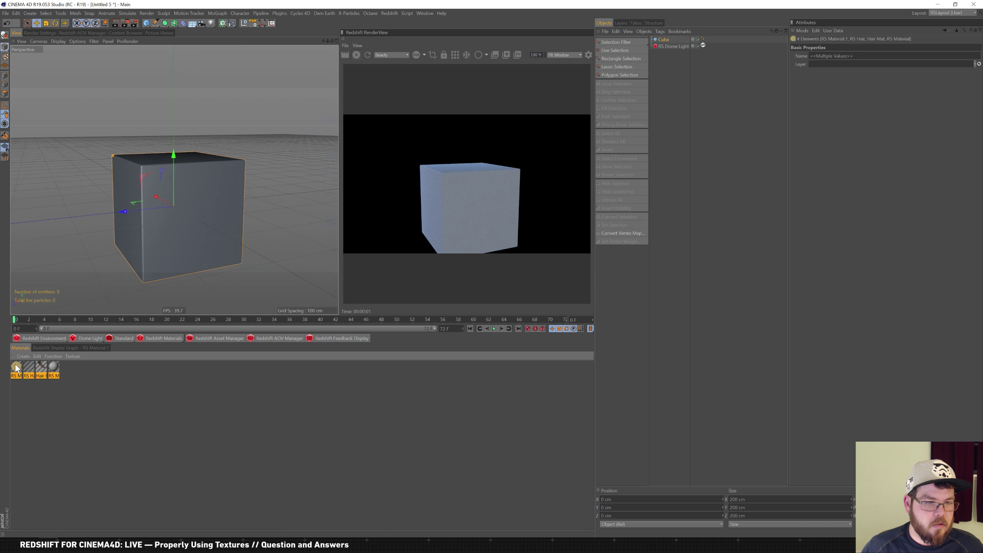
# Replace the old materials with a new RS SSS material applied to the cube
pyautogui.press('Delete')
pyautogui.click(163, 336)
pyautogui.moveTo(181, 341)
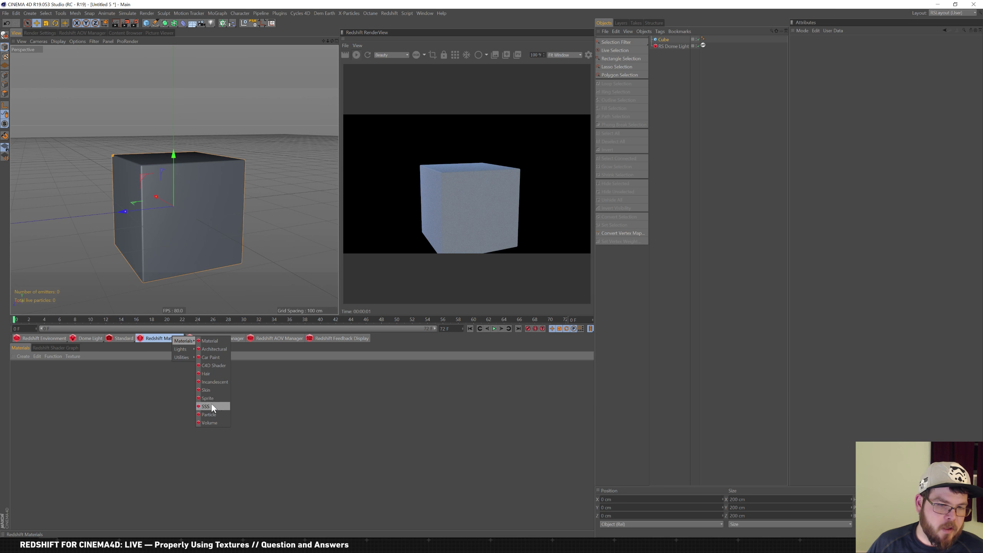
pyautogui.click(215, 407)
pyautogui.moveTo(15, 366); pyautogui.dragTo(663, 40)
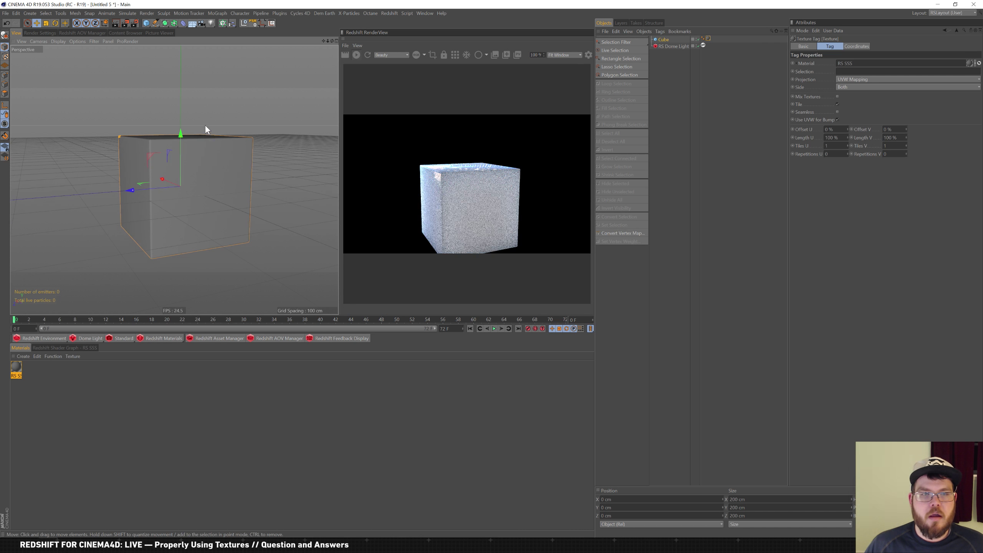
# Set the RS SSS material's preset to Skin (pink) and view the cube's top
pyautogui.click(16, 370)
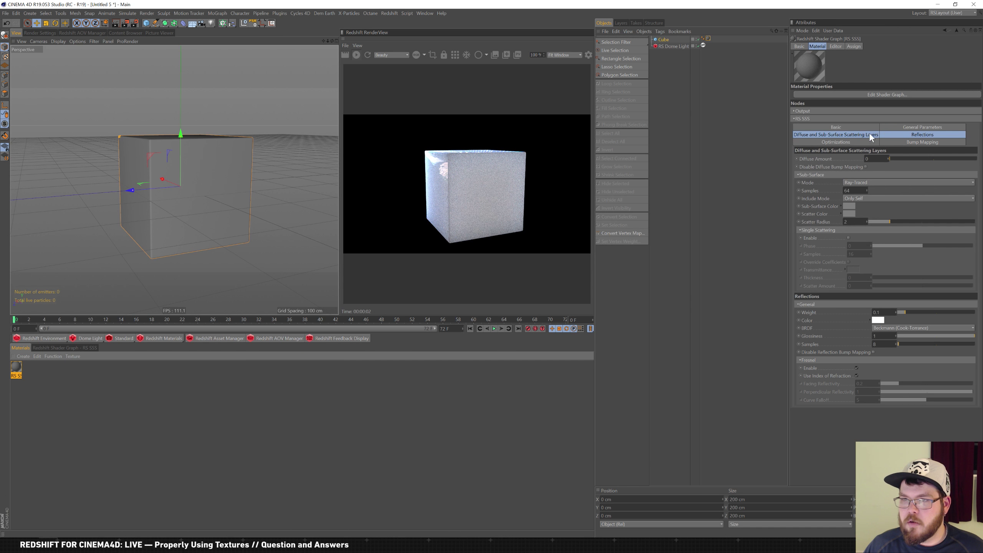
pyautogui.click(919, 129)
pyautogui.click(848, 158)
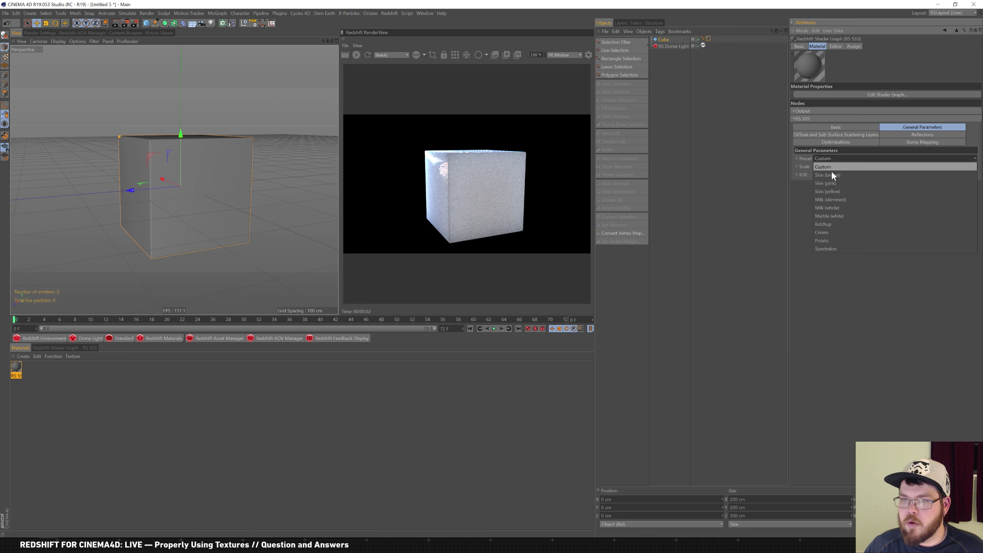
pyautogui.click(843, 183)
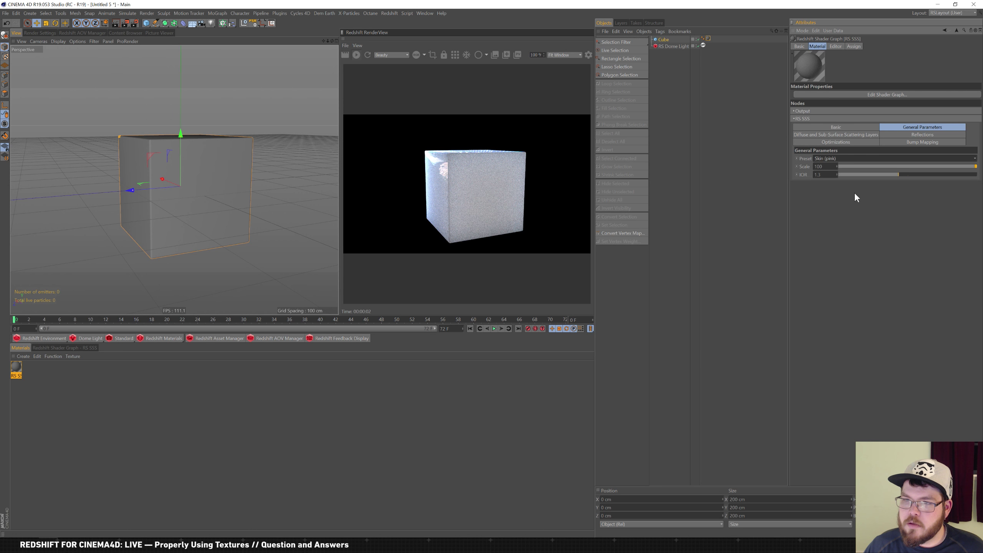
pyautogui.keyDown('alt'); pyautogui.moveTo(170, 171); pyautogui.dragTo(196, 189); pyautogui.keyUp('alt')
pyautogui.scroll(2, 191, 179)
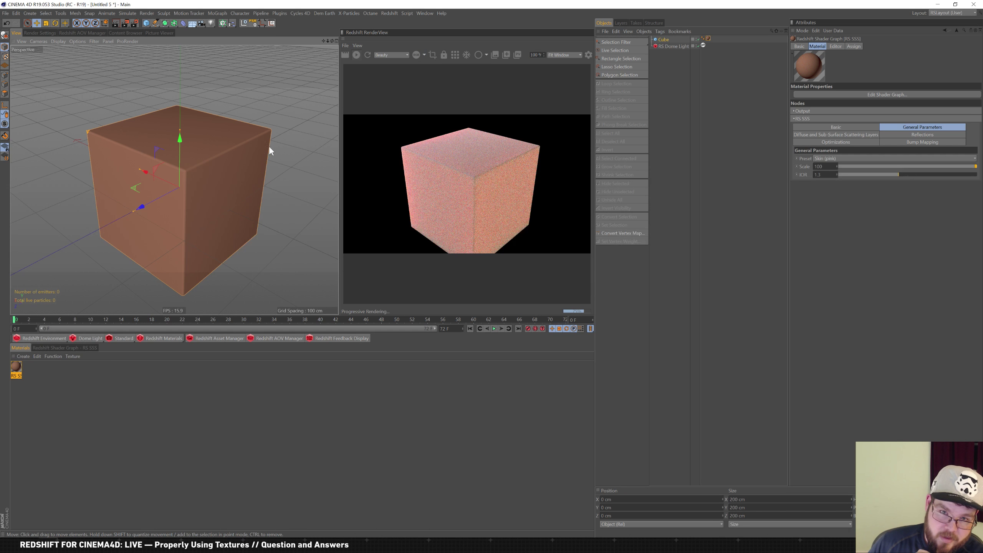
# Switch the sub-surface scattering mode to Point-Based and compare the render
pyautogui.click(455, 55)
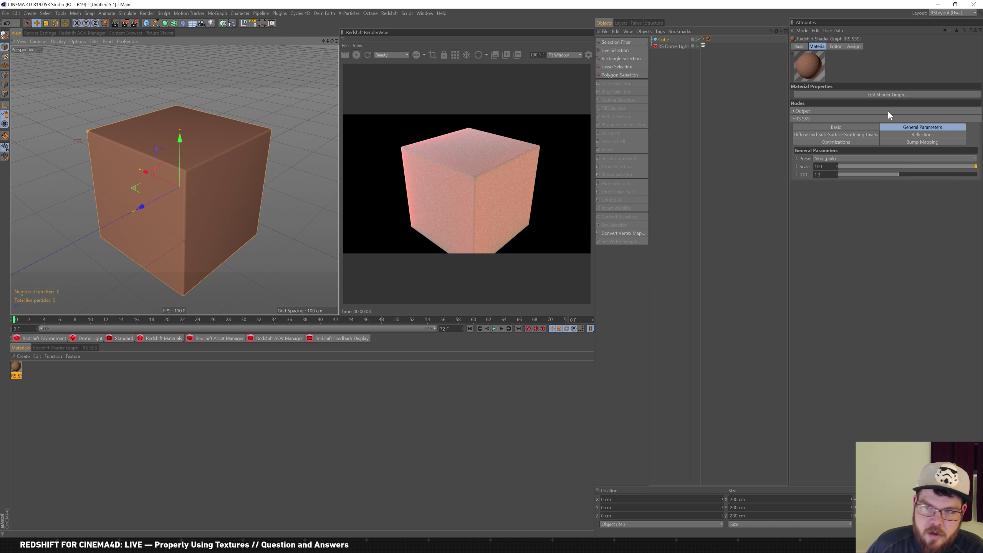
pyautogui.click(857, 136)
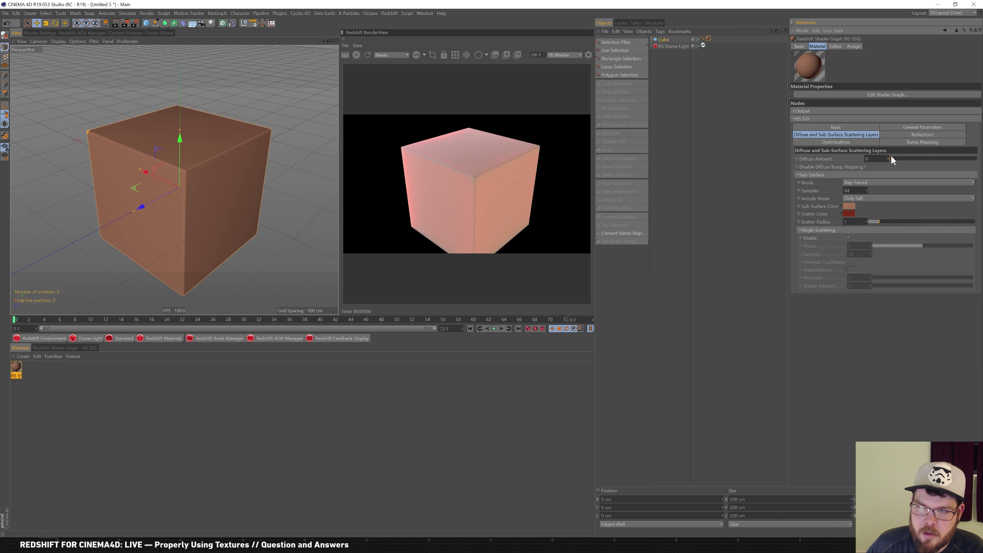
pyautogui.click(873, 182)
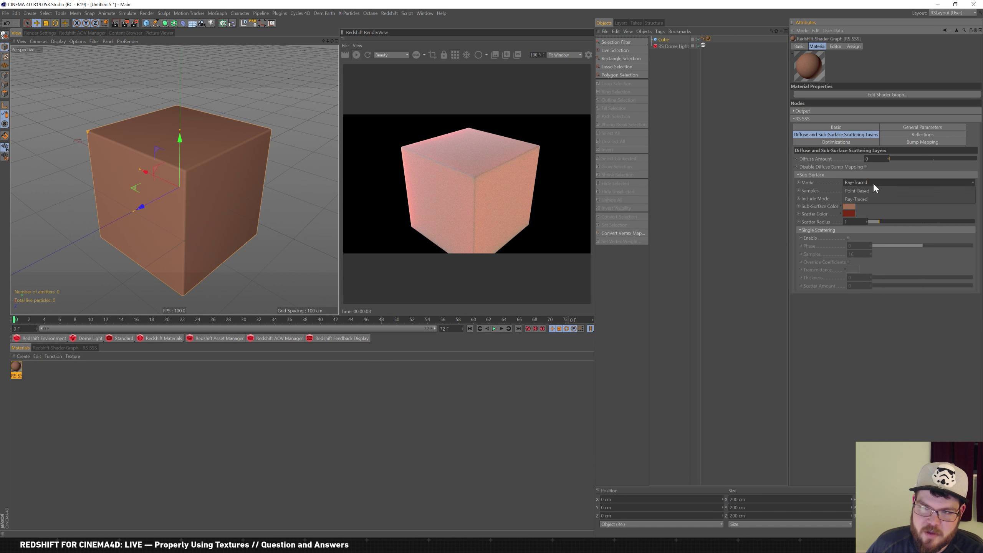
pyautogui.click(881, 191)
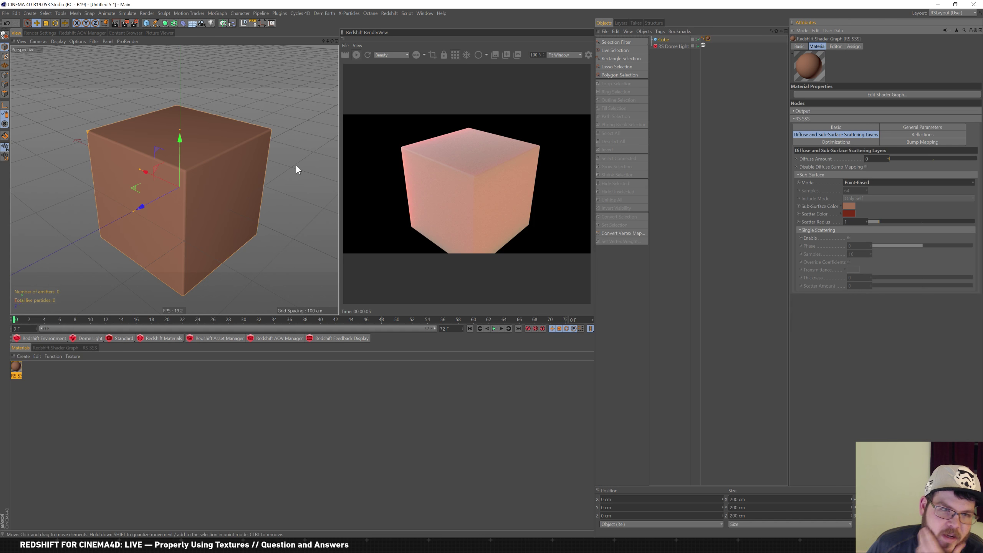
pyautogui.keyDown('alt'); pyautogui.moveTo(218, 205); pyautogui.dragTo(211, 182, button='middle'); pyautogui.keyUp('alt')
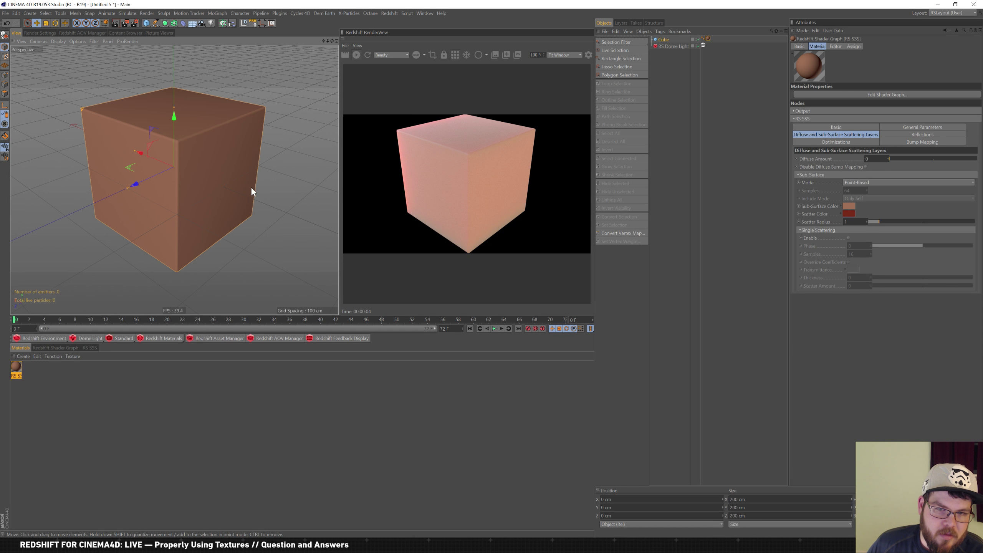
pyautogui.moveTo(257, 172)
pyautogui.keyDown('alt'); pyautogui.mouseDown(button='middle')
pyautogui.moveTo(248, 194)
pyautogui.moveTo(265, 182)
pyautogui.mouseUp(button='middle'); pyautogui.keyUp('alt')
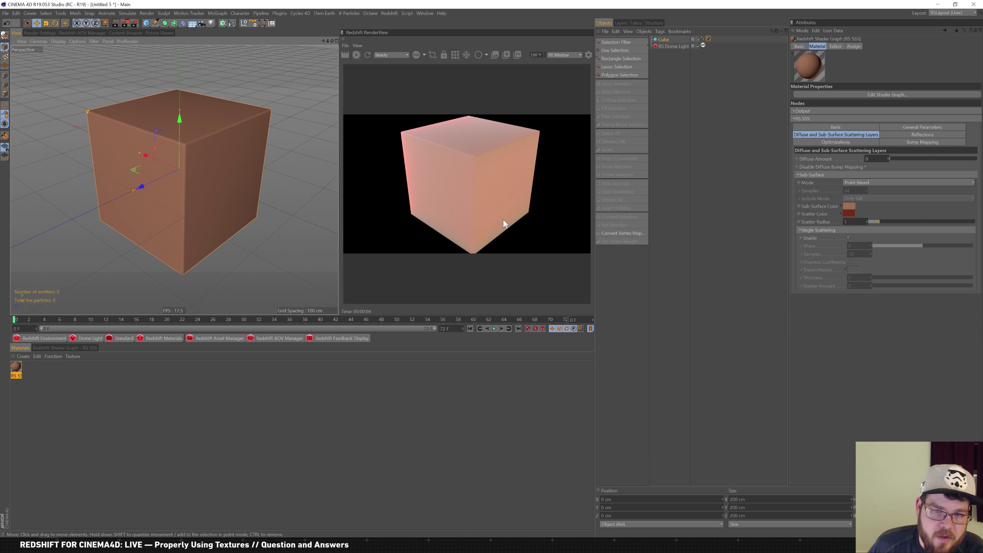
# Set the sub-surface scattering mode back to Ray-Traced
pyautogui.click(882, 182)
pyautogui.click(877, 198)
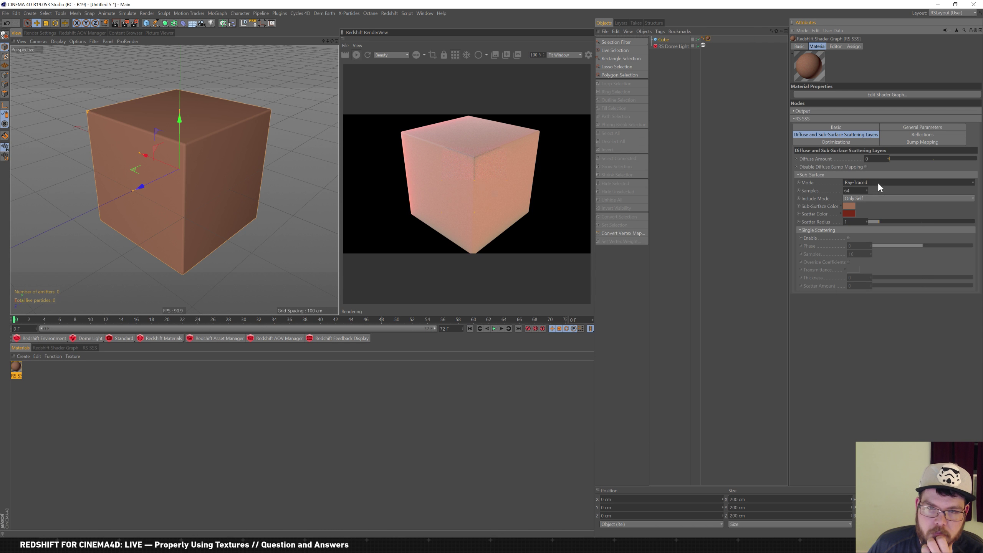
pyautogui.click(91, 336)
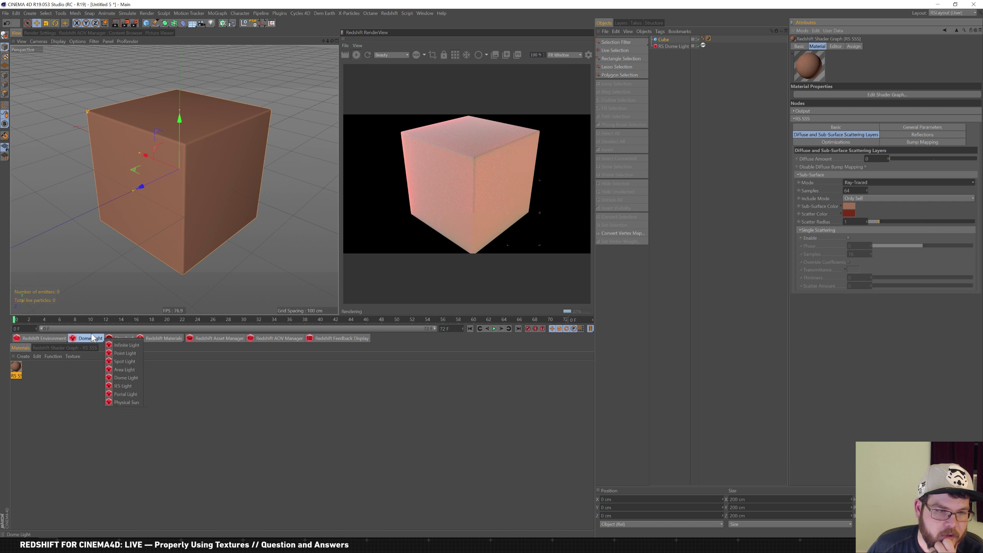
# Add a Redshift Area Light with Sphere shape and nudge it along X
pyautogui.click(132, 371)
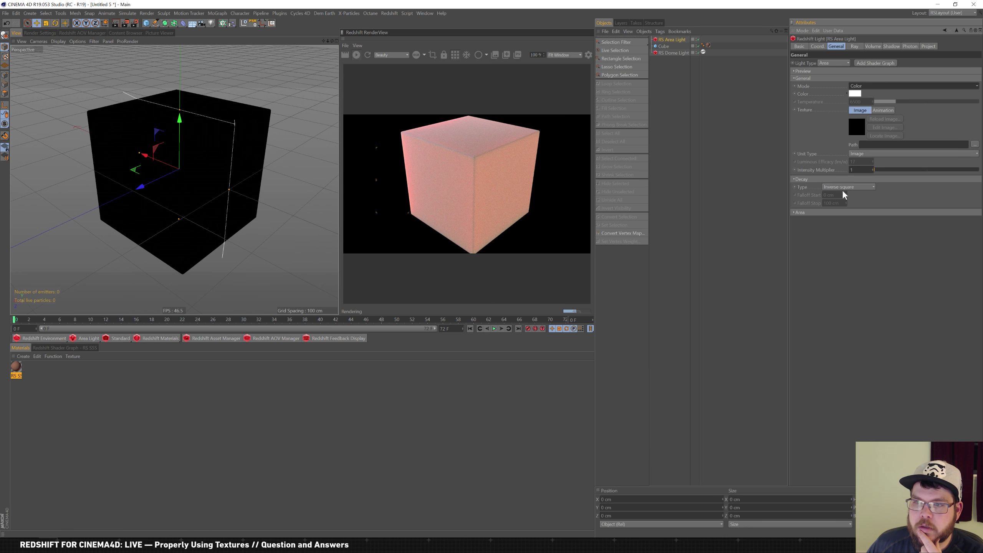
pyautogui.click(801, 212)
pyautogui.click(871, 220)
pyautogui.click(847, 245)
pyautogui.moveTo(150, 159); pyautogui.dragTo(152, 160)
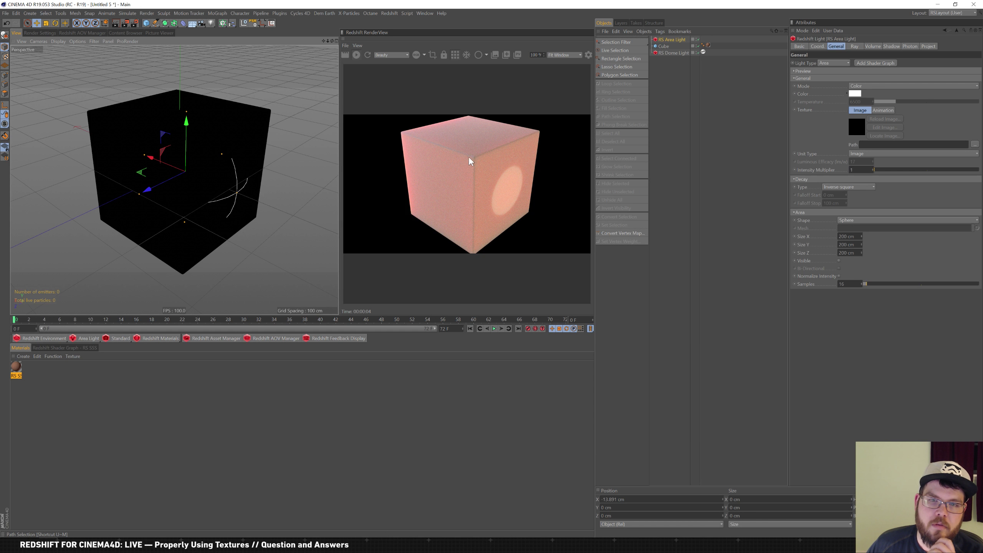
pyautogui.click(708, 45)
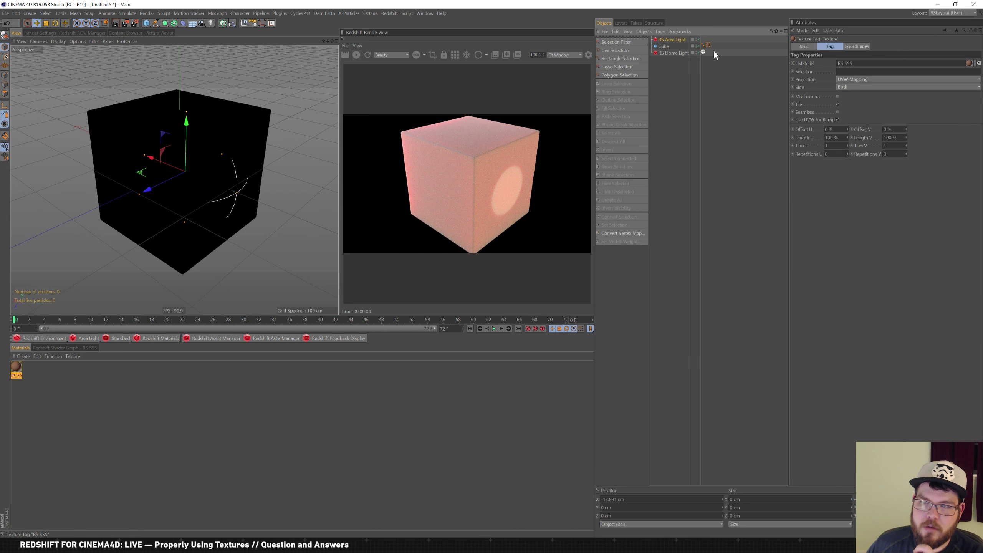
# Set the SSS material to 256 sub-surface samples and a 1.66 scatter radius
pyautogui.click(17, 367)
pyautogui.moveTo(855, 191); pyautogui.dragTo(804, 188)
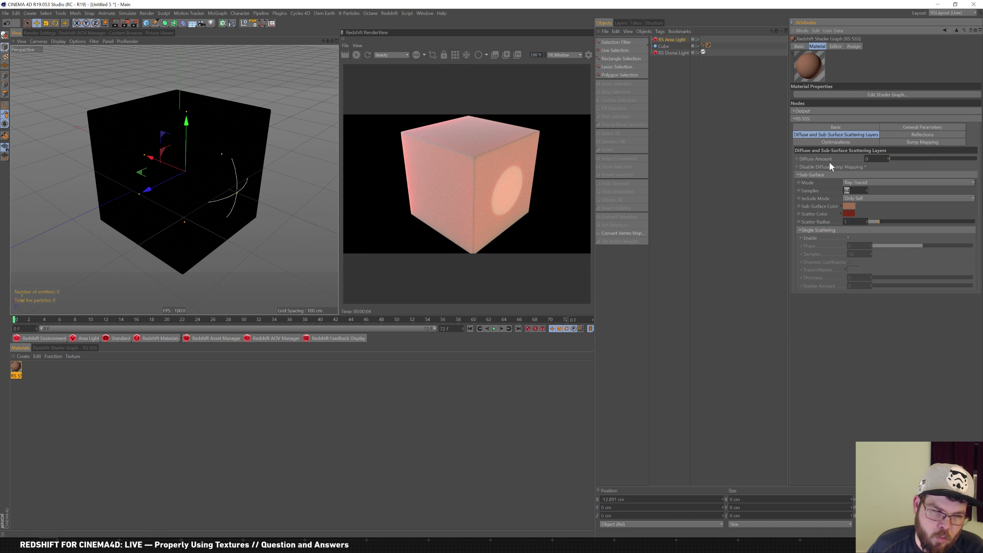
pyautogui.write('256')
pyautogui.press('Return')
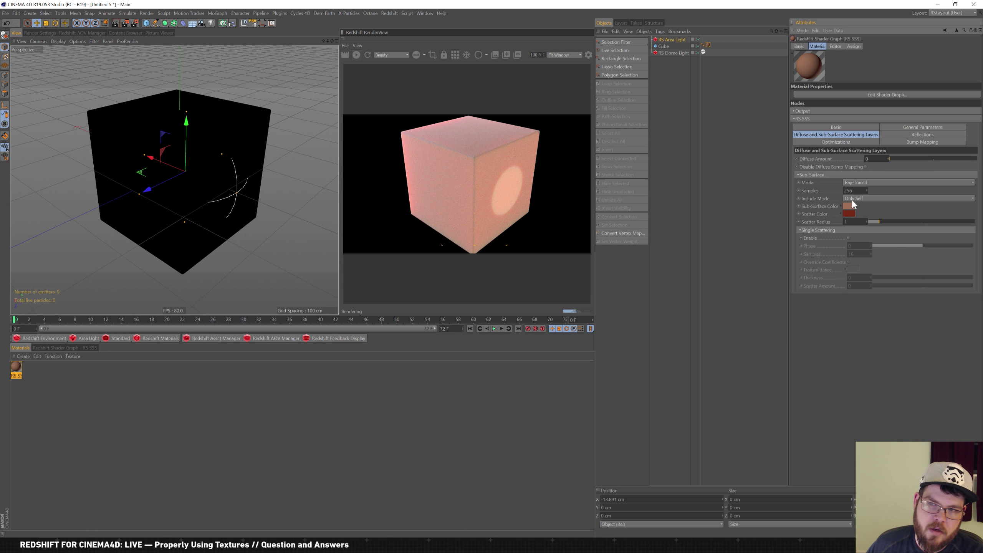
pyautogui.moveTo(854, 190); pyautogui.dragTo(787, 185)
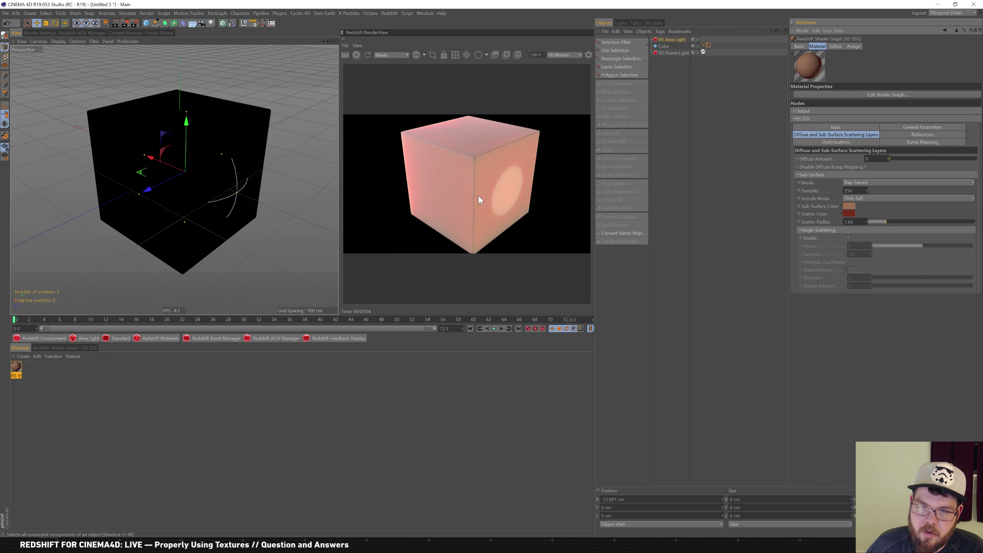
pyautogui.click(856, 191)
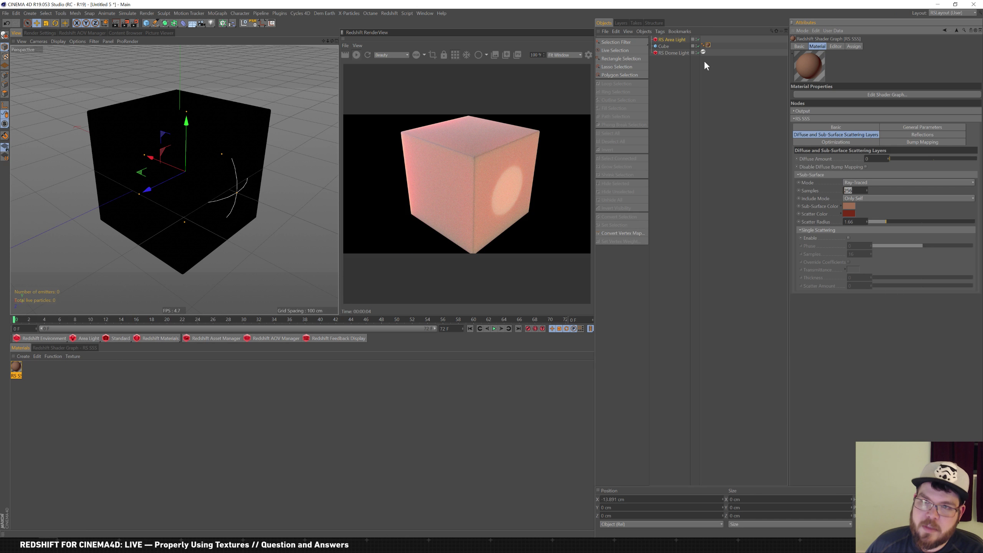
# Set the dome light's samples to 512
pyautogui.click(674, 39)
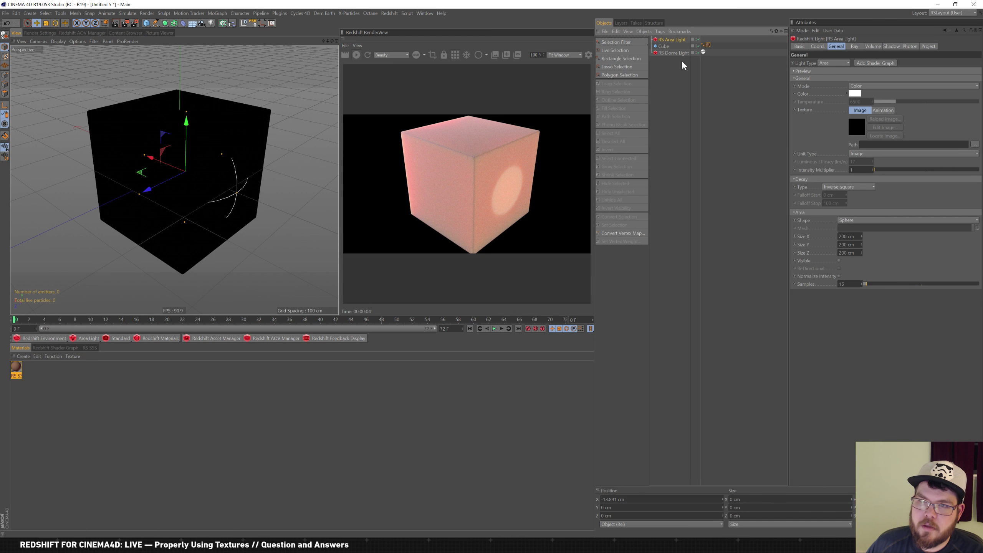
pyautogui.click(670, 53)
pyautogui.click(832, 179)
pyautogui.write('512')
pyautogui.press('Return')
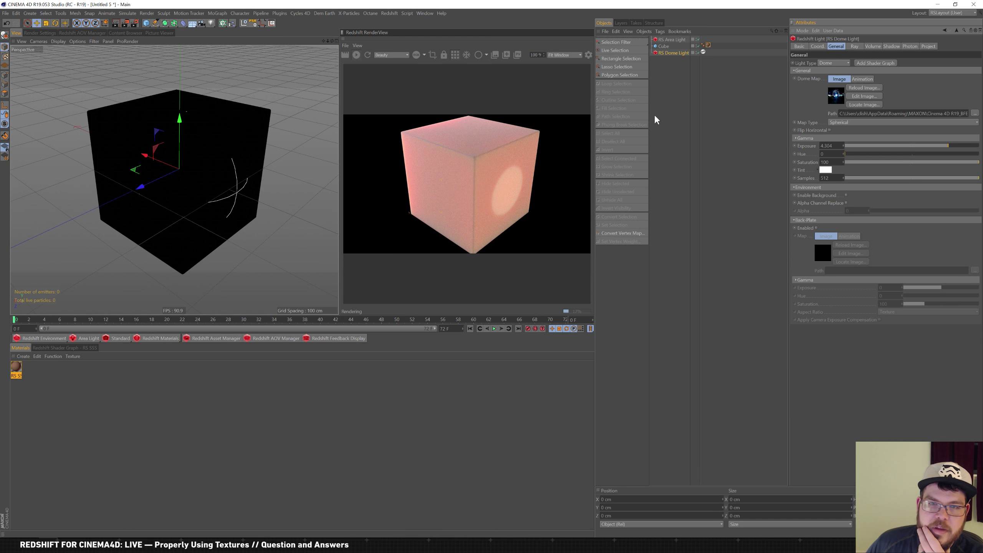
# Increase the SSS material's sub-surface samples to 1024
pyautogui.click(708, 46)
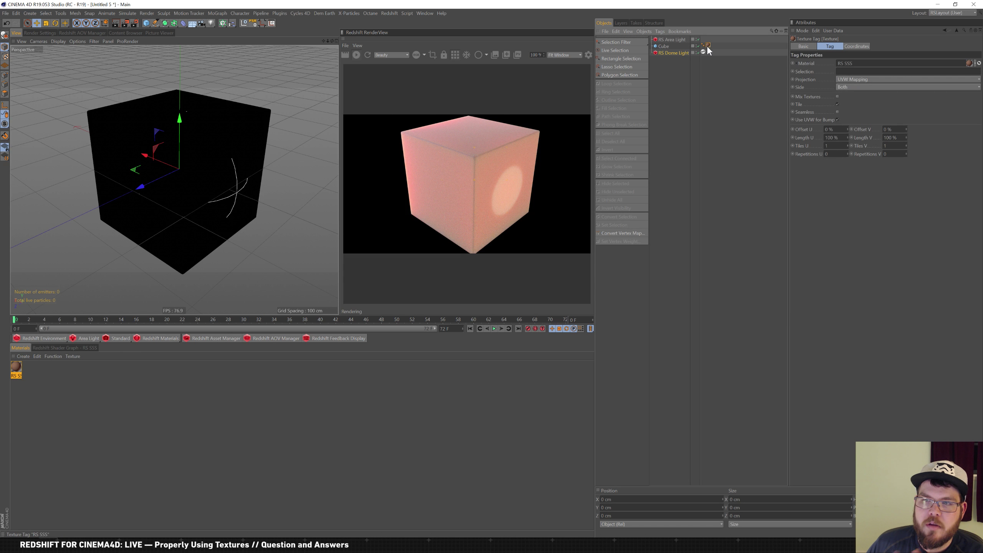
pyautogui.click(16, 367)
pyautogui.doubleClick(856, 190)
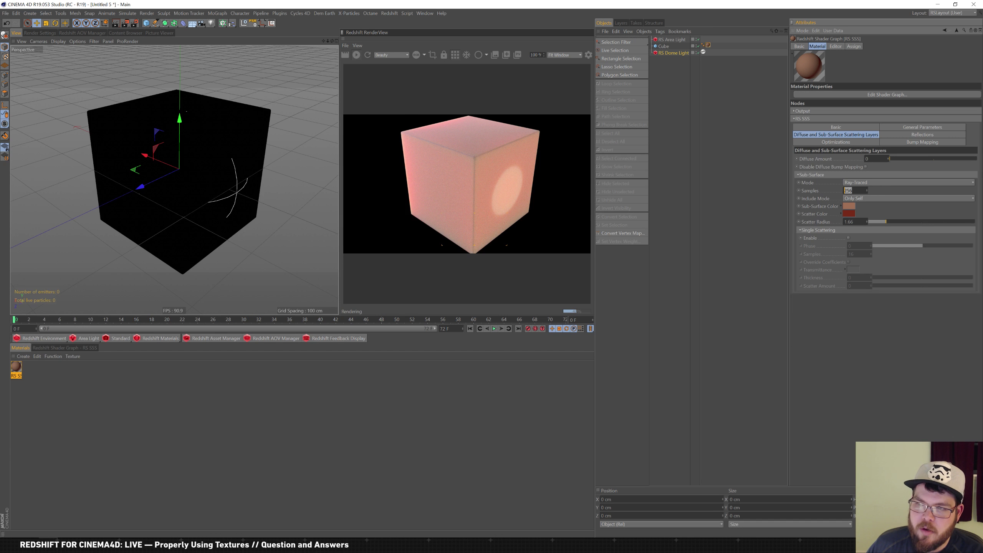
pyautogui.write('1024')
pyautogui.press('Return')
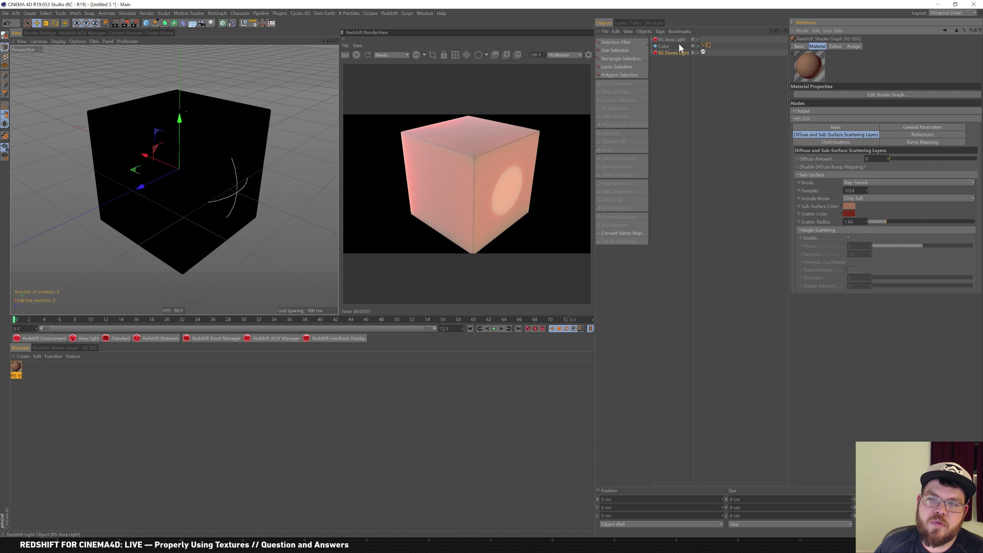
# Try the Ketchup, Potato and Spectralon SSS presets, end on Milk (whole), and select the RS Area Light
pyautogui.click(898, 127)
pyautogui.click(868, 158)
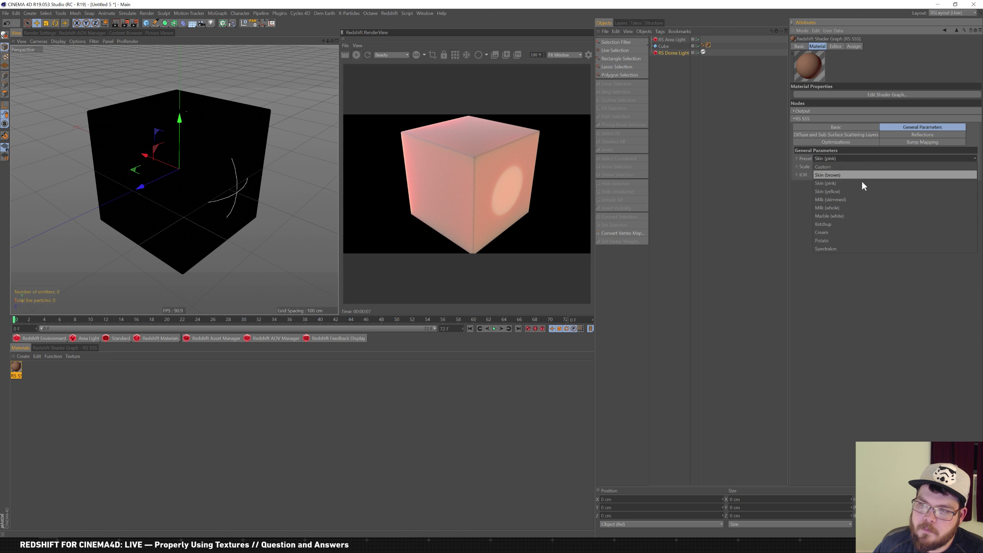
pyautogui.click(846, 225)
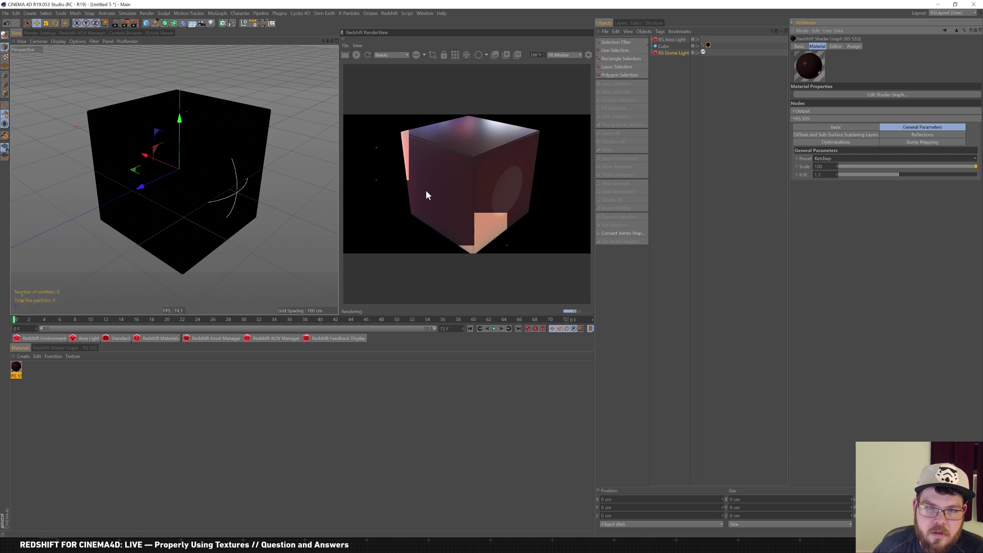
pyautogui.click(901, 157)
pyautogui.click(860, 240)
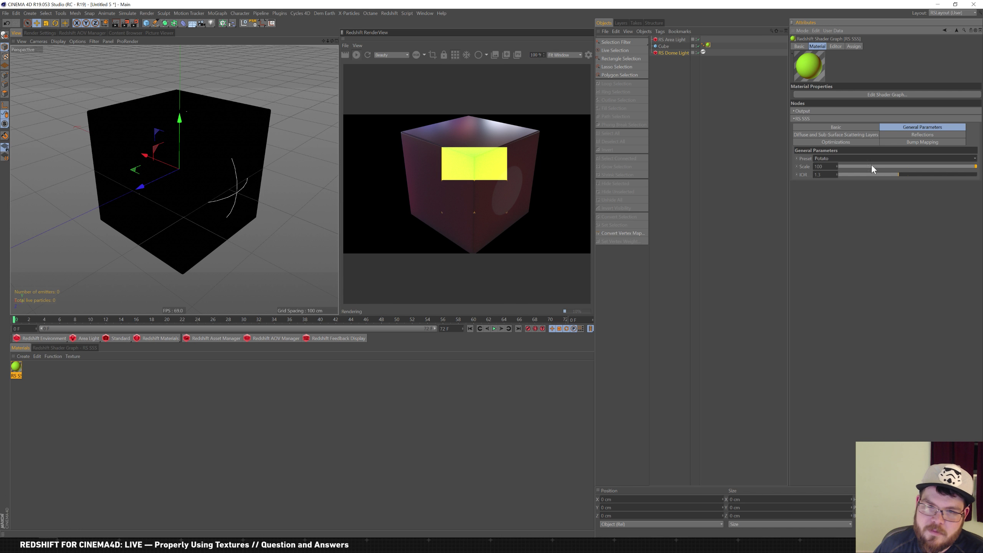
pyautogui.click(854, 156)
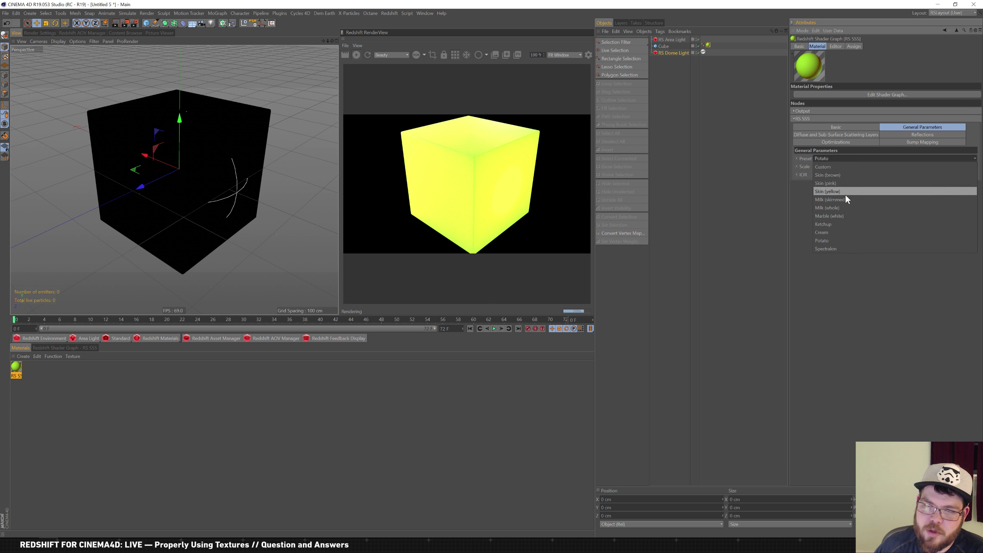
pyautogui.click(839, 250)
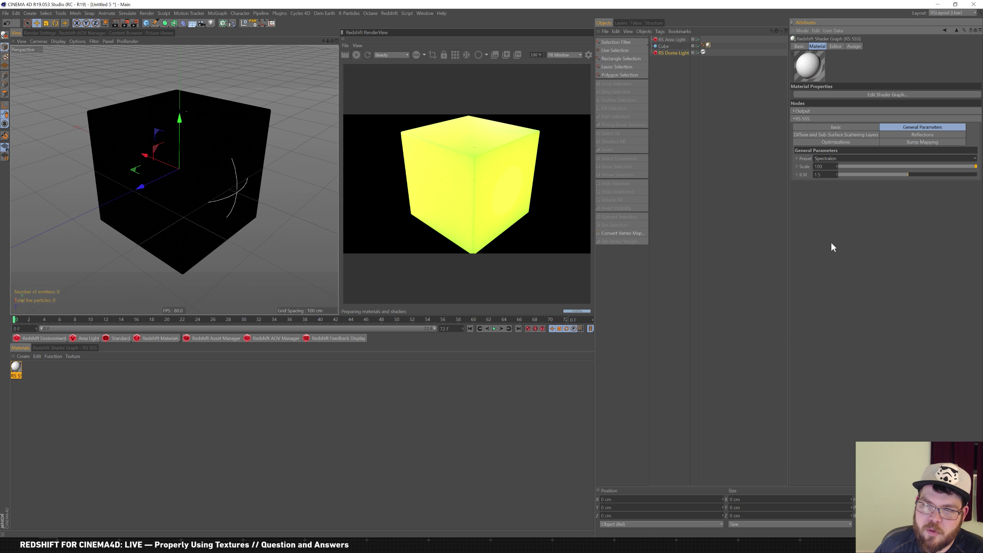
pyautogui.click(851, 157)
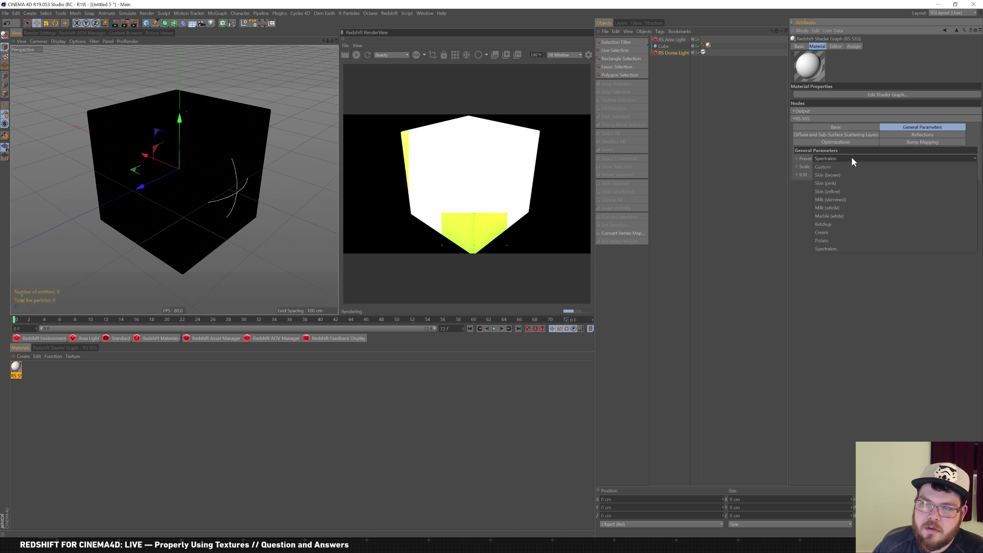
pyautogui.click(842, 208)
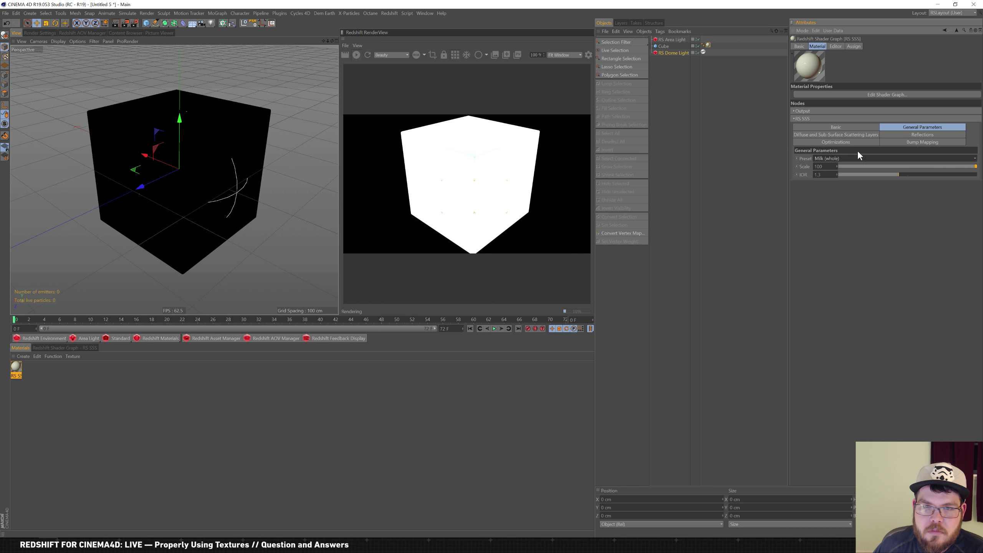
pyautogui.click(670, 40)
# Delete the RS Area Light, set the RS Dome Light exposure to 2, and select the Cube
pyautogui.press('Delete')
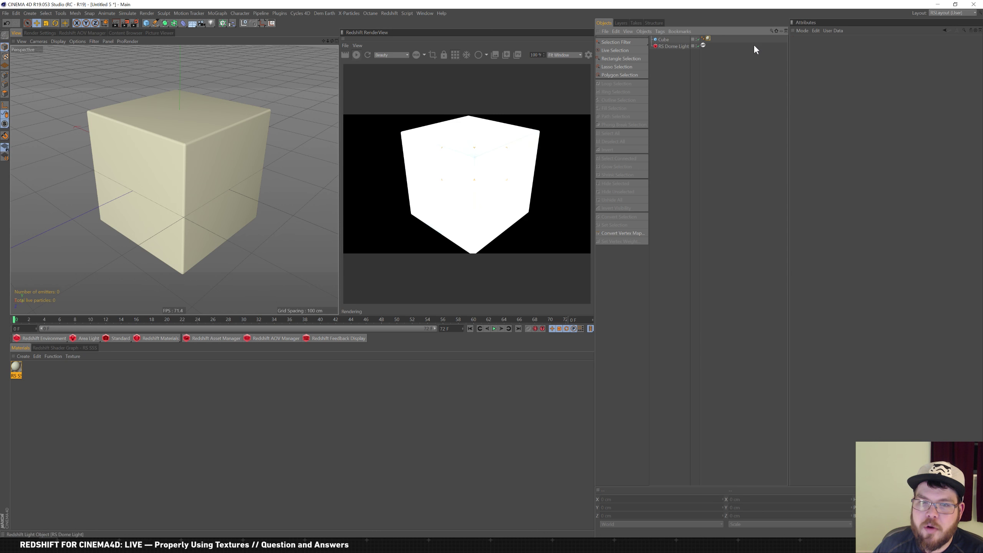
pyautogui.click(671, 46)
pyautogui.doubleClick(827, 146)
pyautogui.write('2')
pyautogui.press('Return')
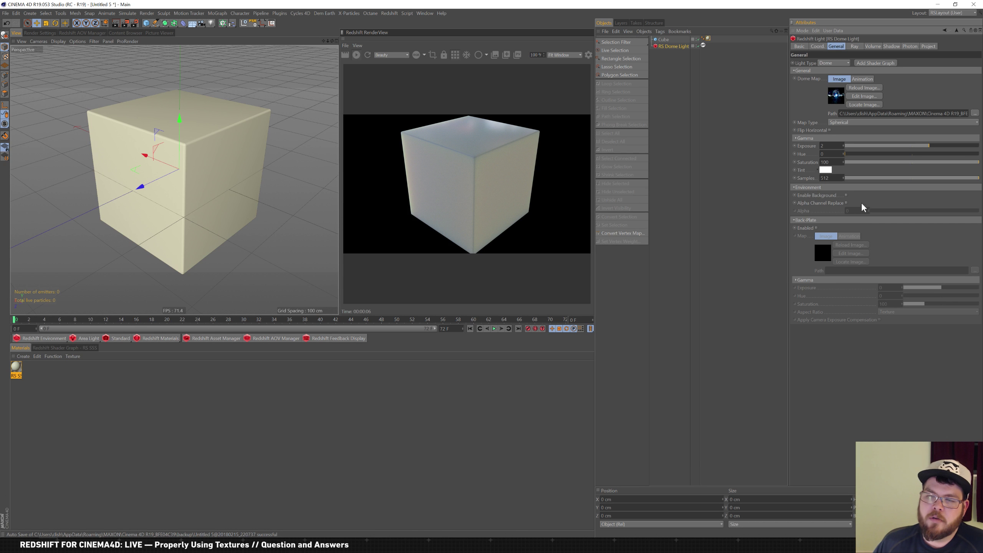
pyautogui.click(668, 39)
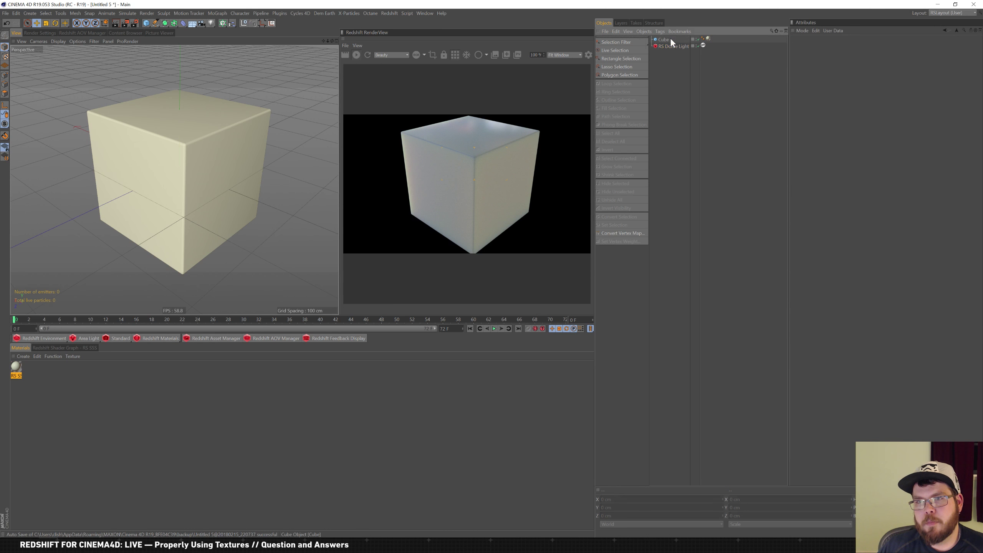
# Select the RS SSS material and look through its Reflections and Diffuse/SSS settings
pyautogui.click(708, 38)
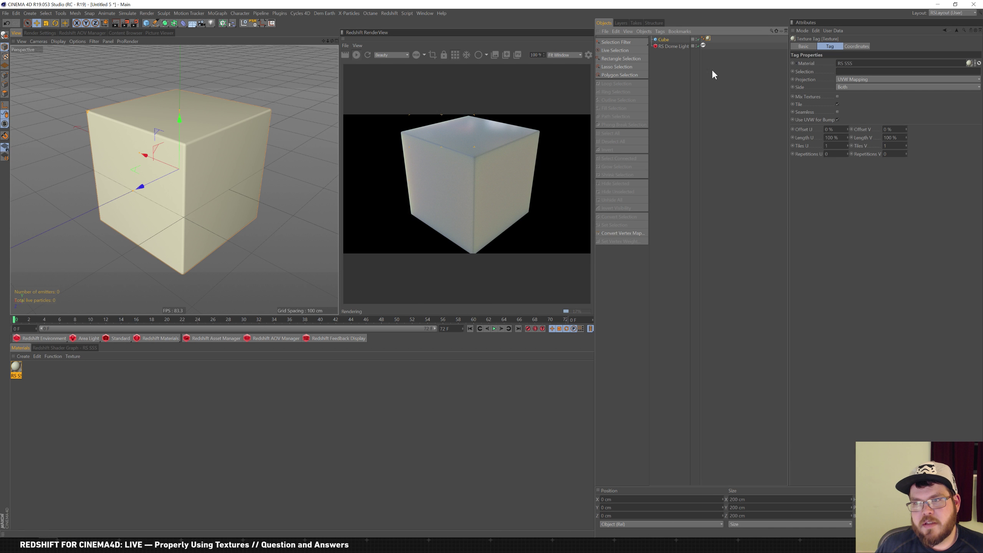
pyautogui.click(17, 370)
pyautogui.click(917, 136)
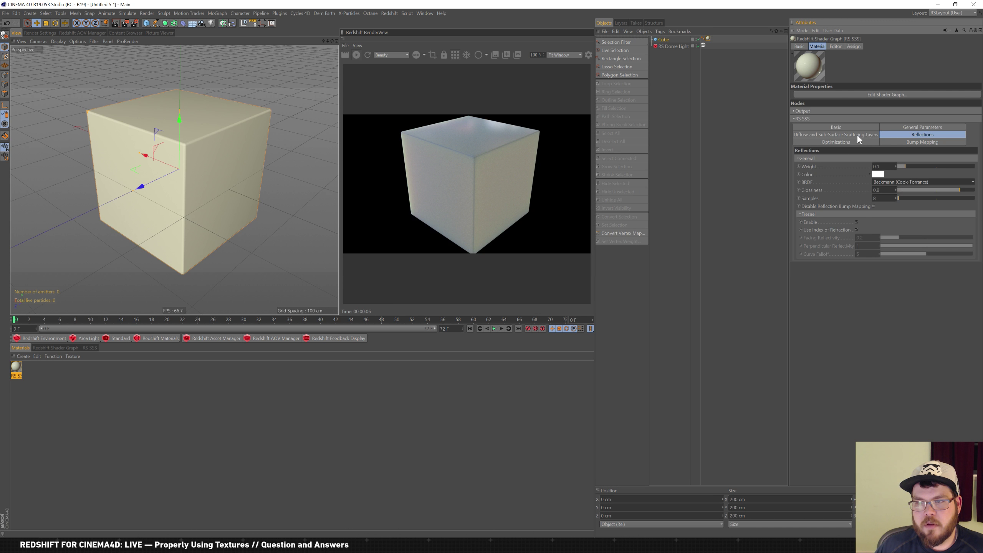
pyautogui.click(860, 134)
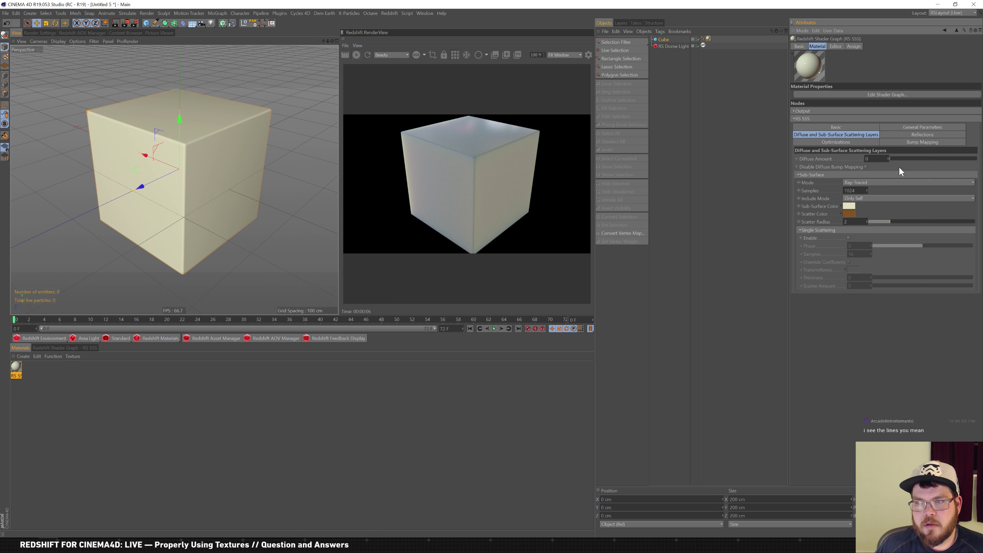
# Test Point-Based sub-surface mode and single scattering, revert to Ray-Traced with scattering off, and return to Reflections
pyautogui.click(877, 184)
pyautogui.click(878, 195)
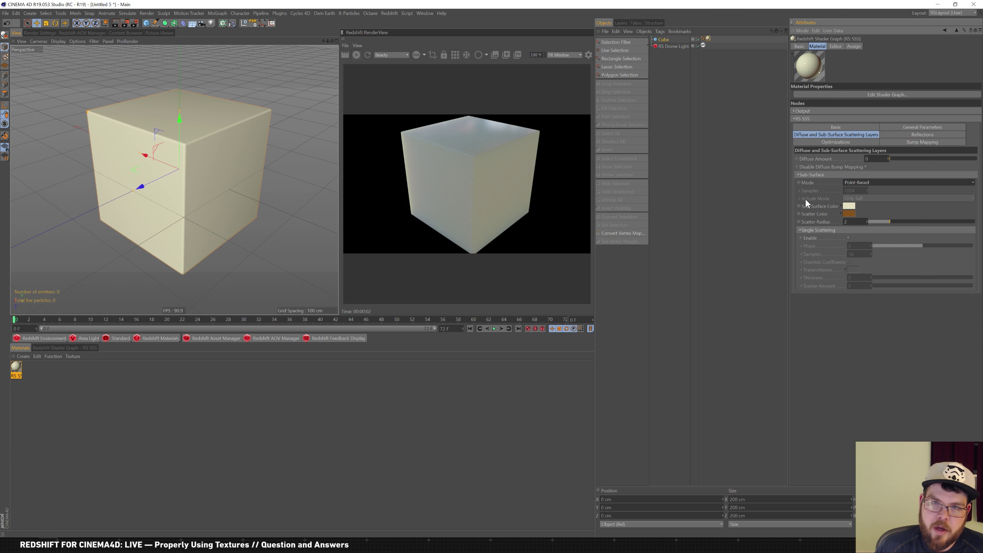
pyautogui.click(902, 182)
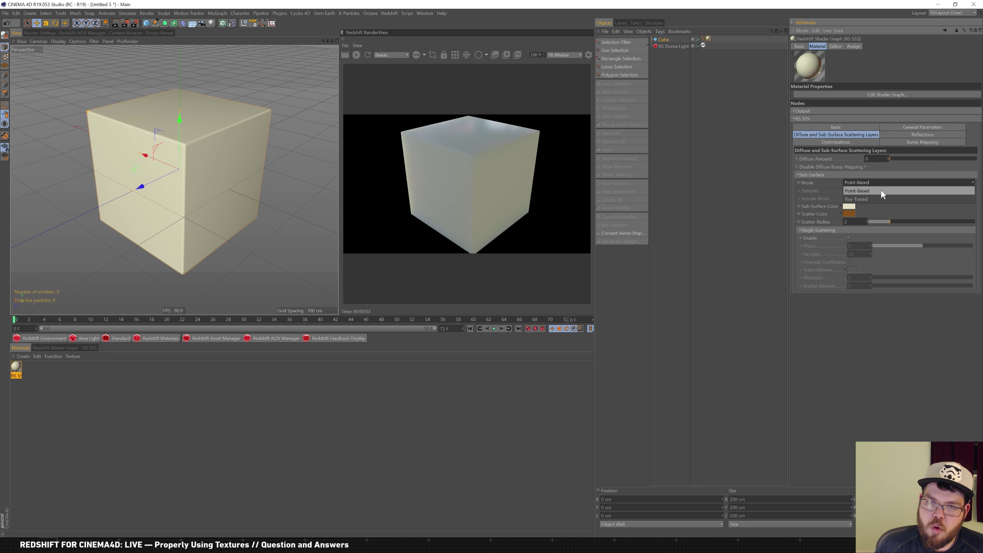
pyautogui.click(867, 197)
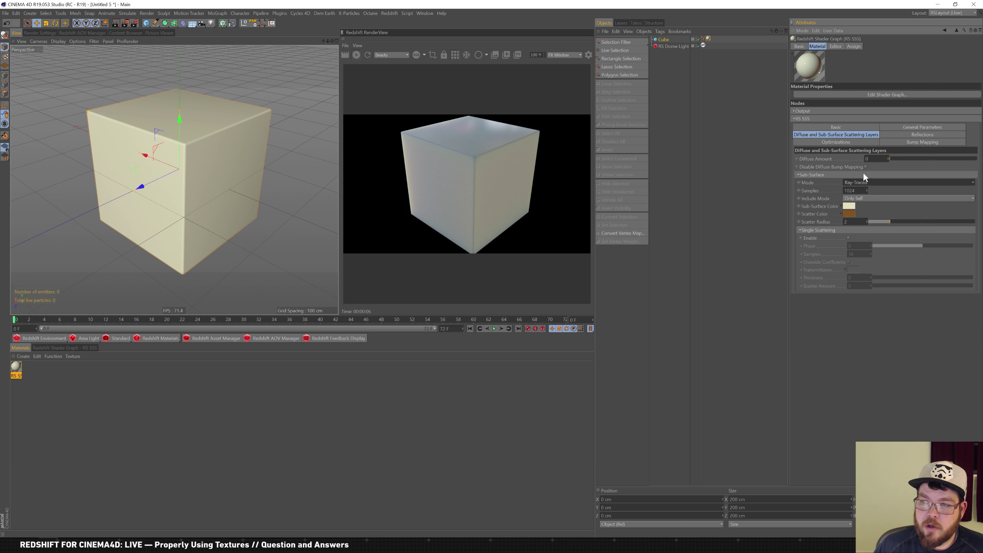
pyautogui.click(849, 238)
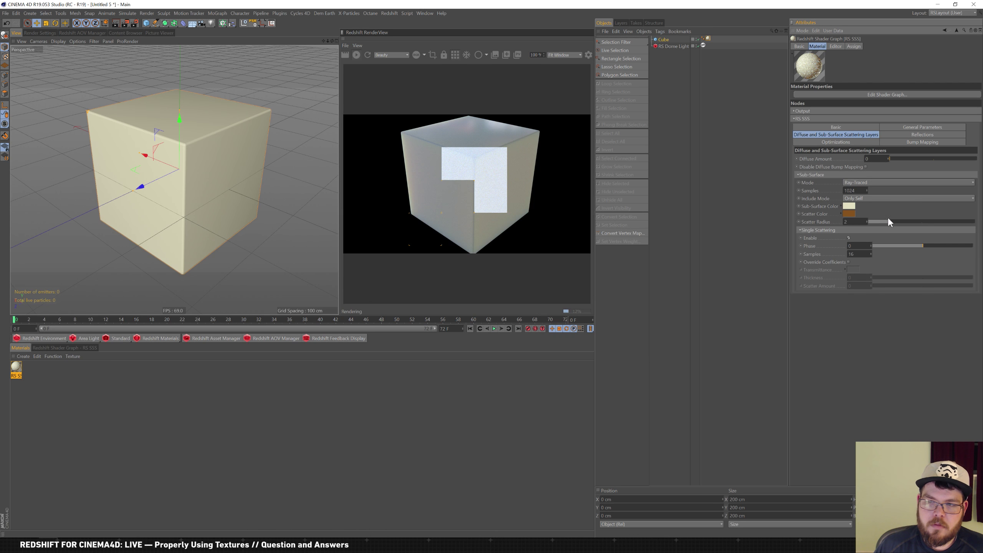
pyautogui.click(849, 238)
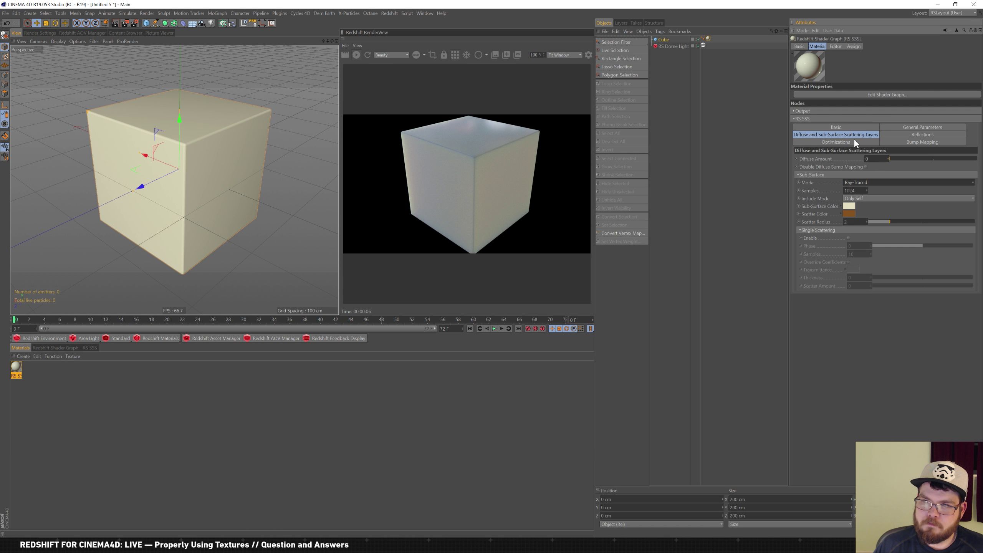
pyautogui.click(910, 134)
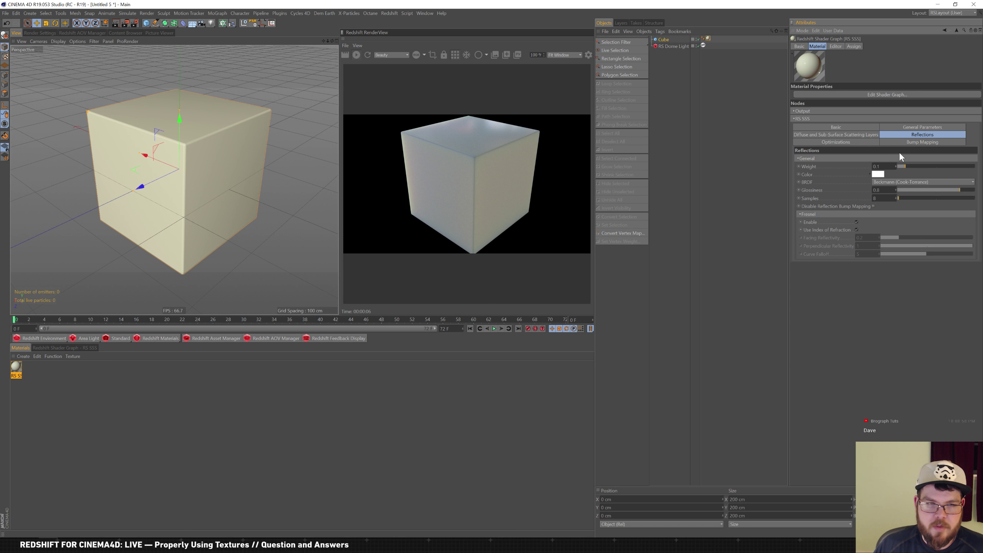
# Apply the Skin (brown) preset, restart the Redshift render, and orbit around the brown cube
pyautogui.click(918, 128)
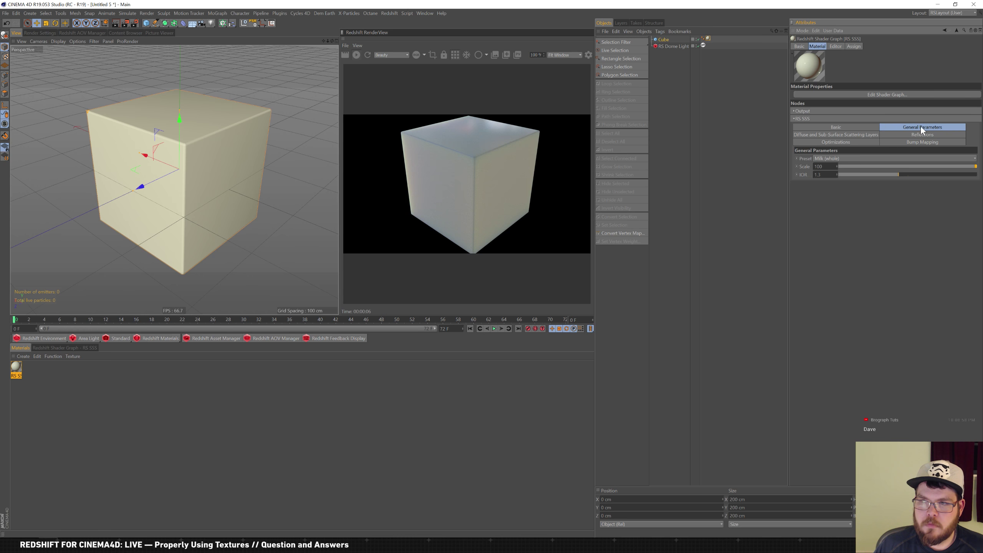
pyautogui.click(840, 157)
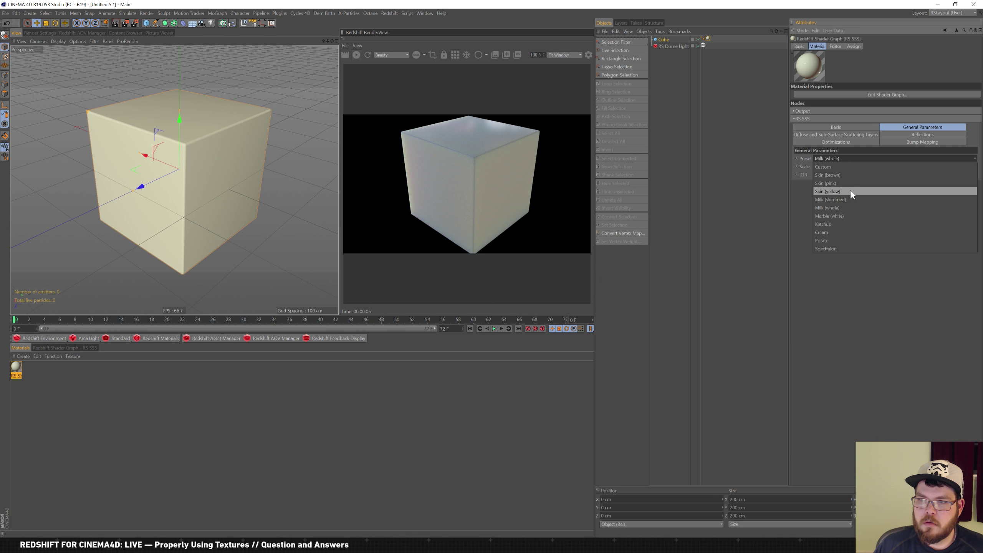
pyautogui.click(860, 175)
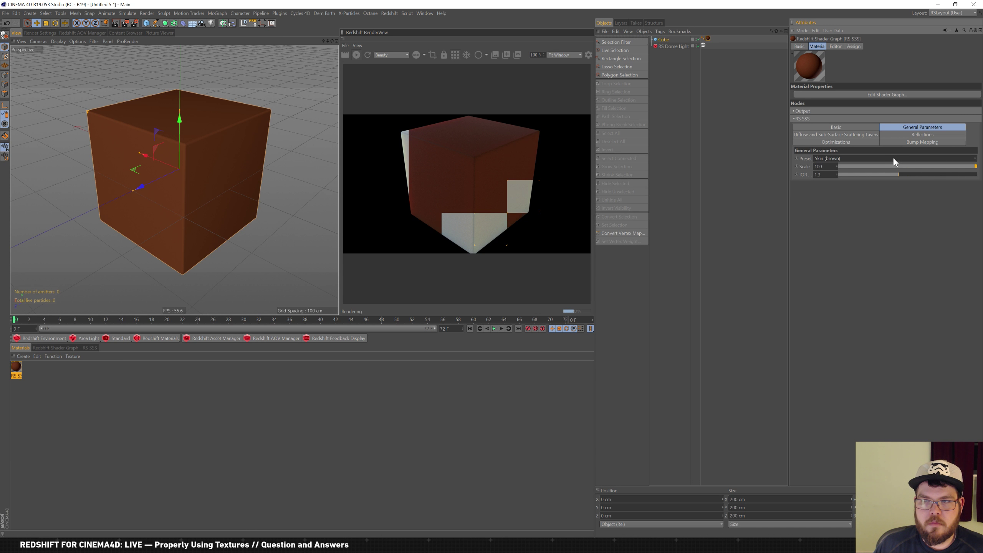
pyautogui.click(870, 136)
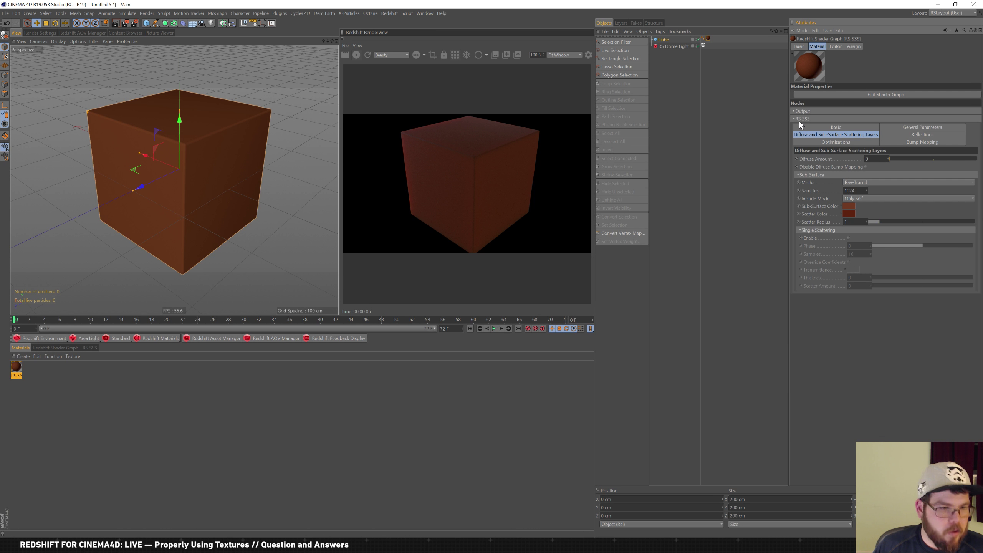
pyautogui.click(457, 54)
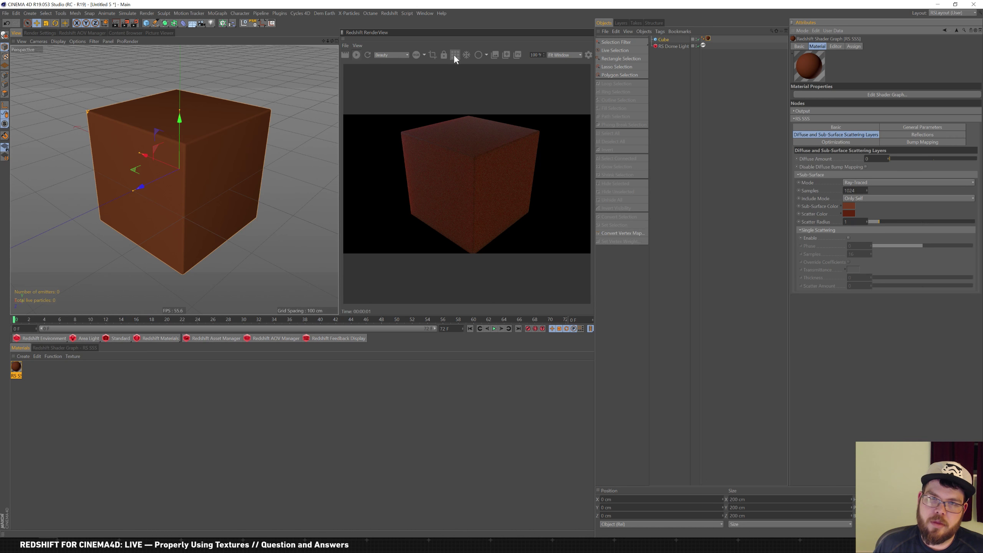
pyautogui.keyDown('alt'); pyautogui.moveTo(230, 142); pyautogui.dragTo(177, 171); pyautogui.keyUp('alt')
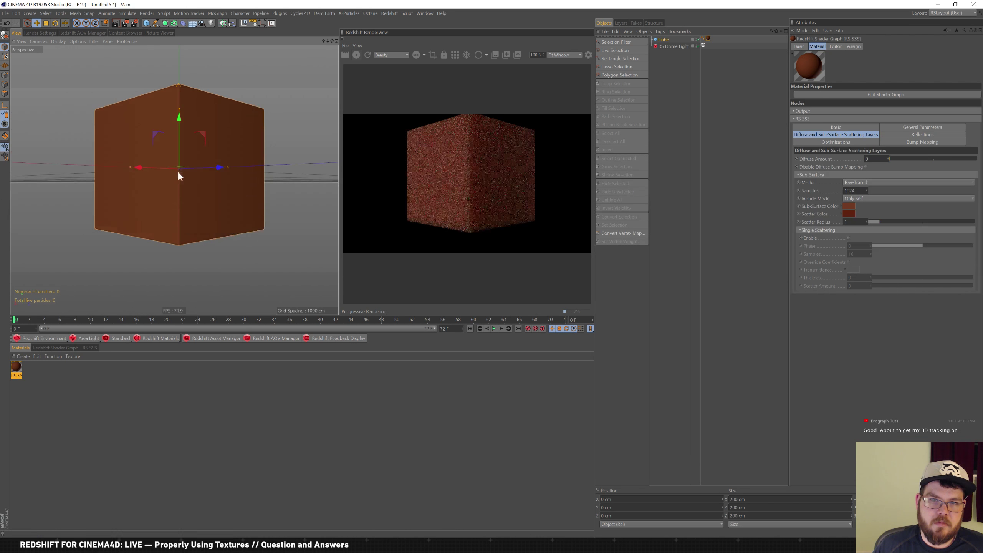
# Switch the Skin (brown) sub-surface mode to Point-Based and orbit to inspect the rusty-red cube
pyautogui.click(881, 182)
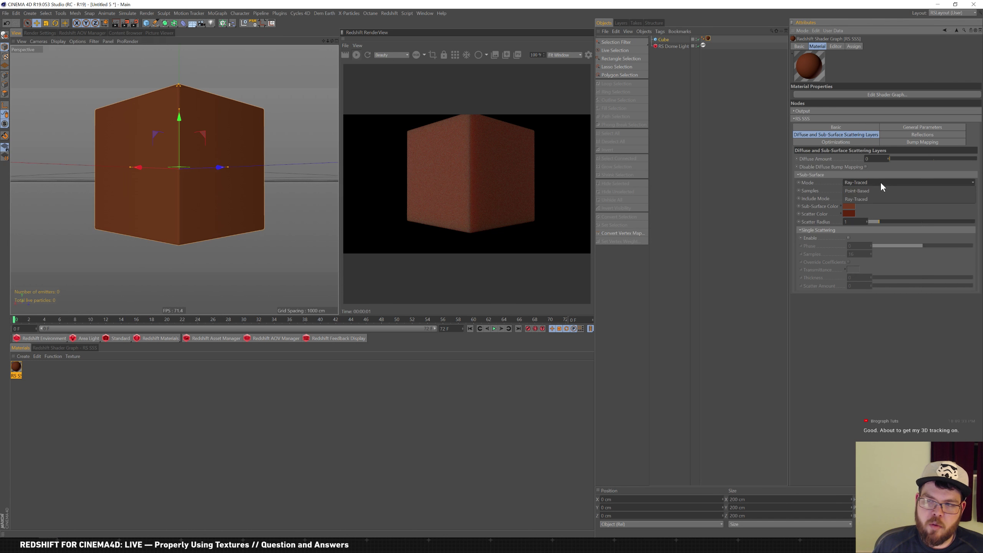
pyautogui.click(873, 193)
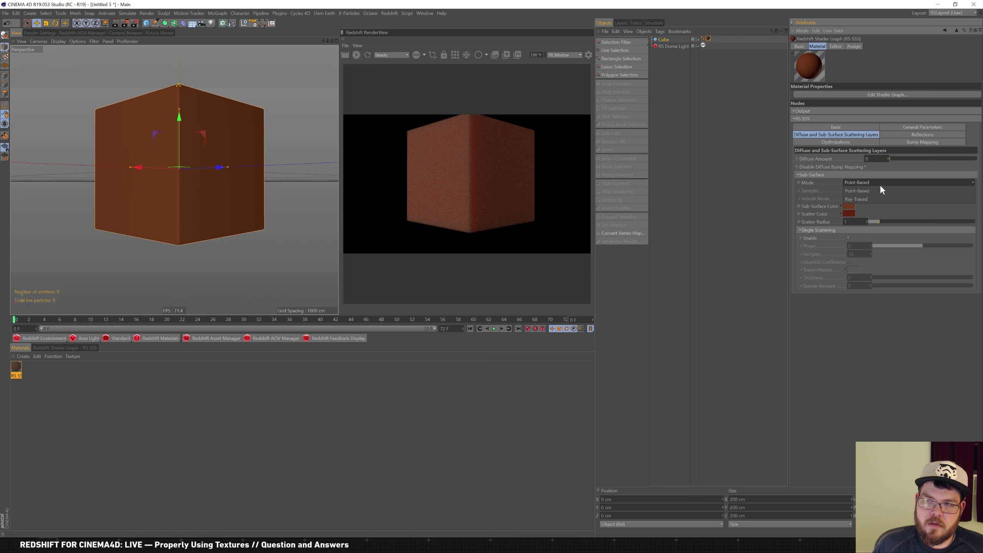
pyautogui.keyDown('alt'); pyautogui.moveTo(186, 170); pyautogui.dragTo(261, 154); pyautogui.keyUp('alt')
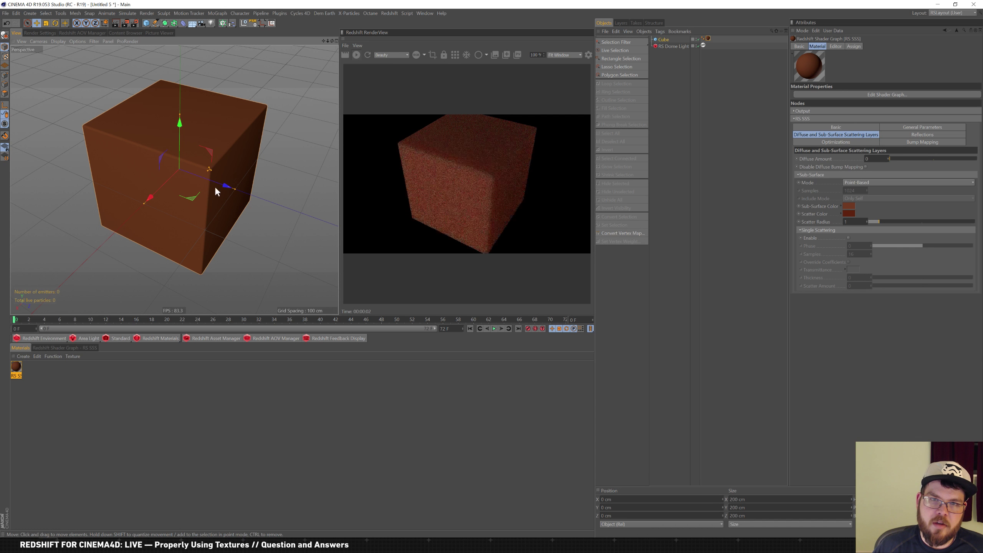
pyautogui.moveTo(250, 181)
pyautogui.keyDown('alt'); pyautogui.mouseDown()
pyautogui.moveTo(237, 163)
pyautogui.moveTo(224, 171)
pyautogui.moveTo(281, 173)
pyautogui.moveTo(257, 180)
pyautogui.moveTo(240, 170)
pyautogui.mouseUp(); pyautogui.keyUp('alt')
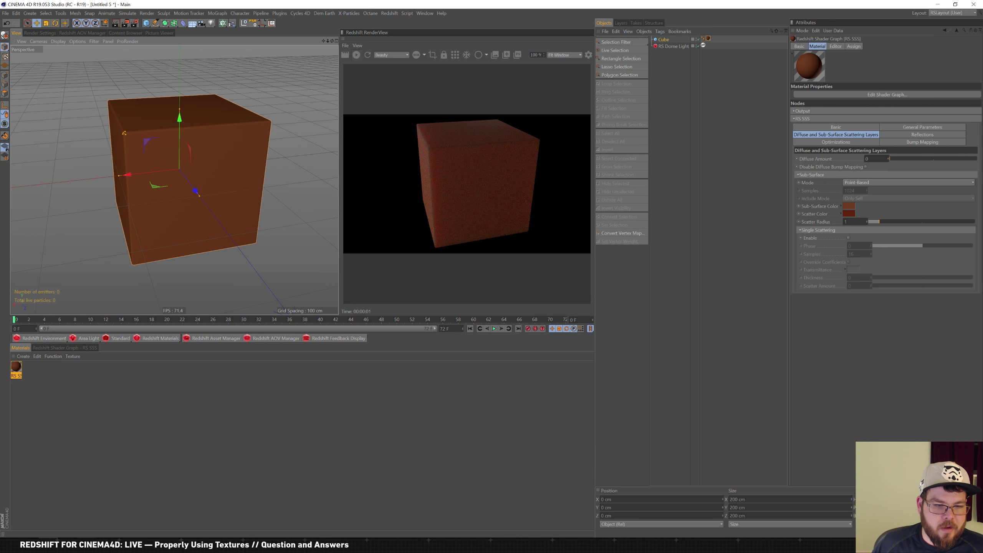
pyautogui.click(87, 546)
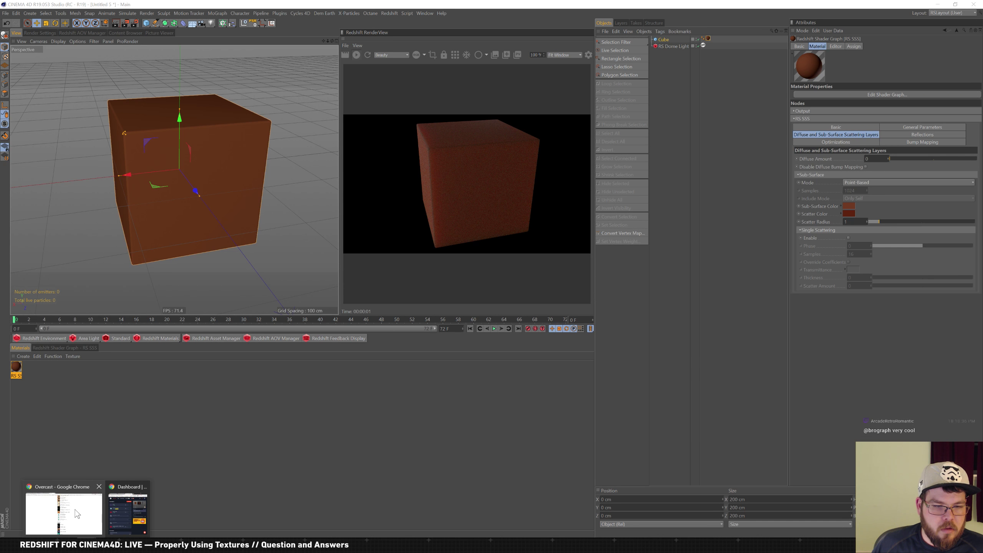
# Load brograph.com in the Chrome tab that showed the Overcast podcasts page
pyautogui.click(79, 517)
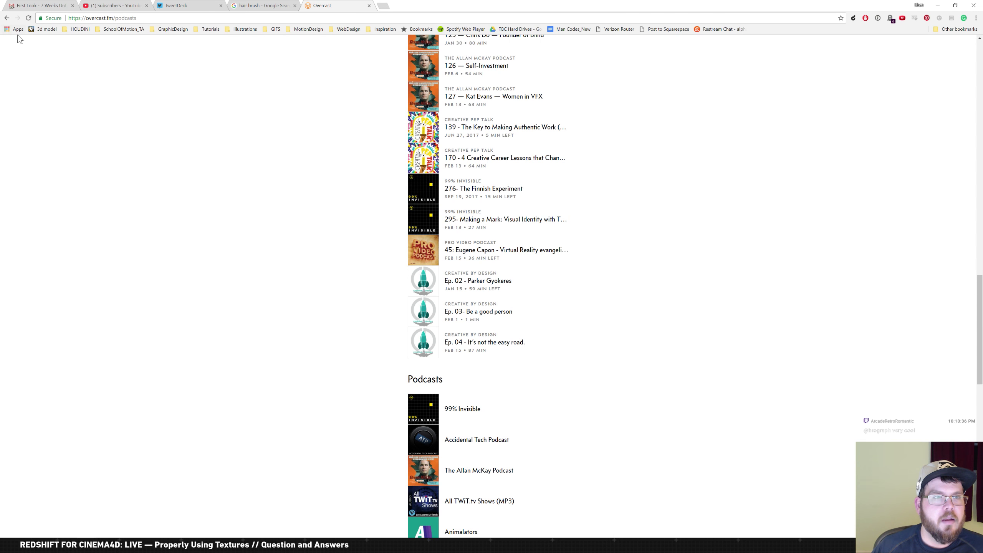
pyautogui.rightClick(6, 18)
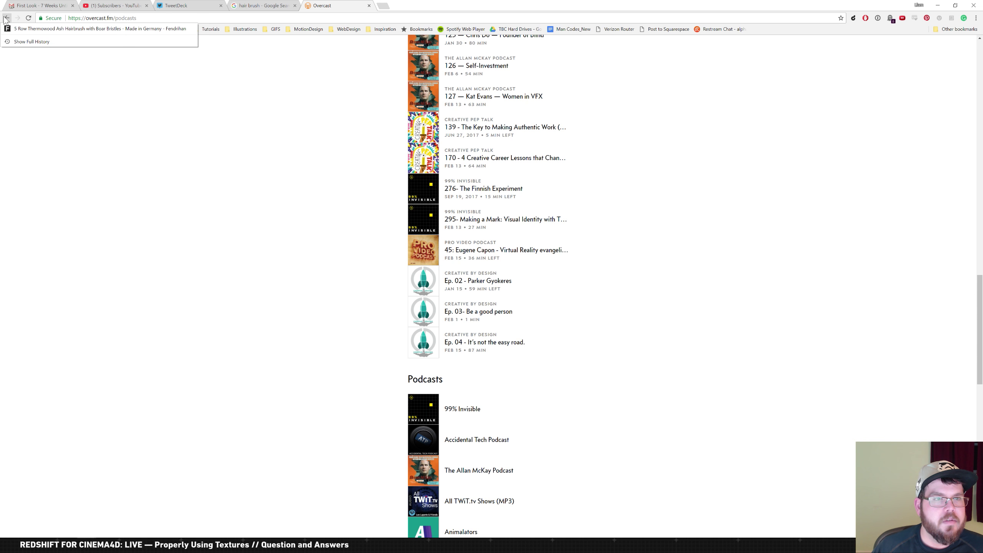
pyautogui.click(267, 15)
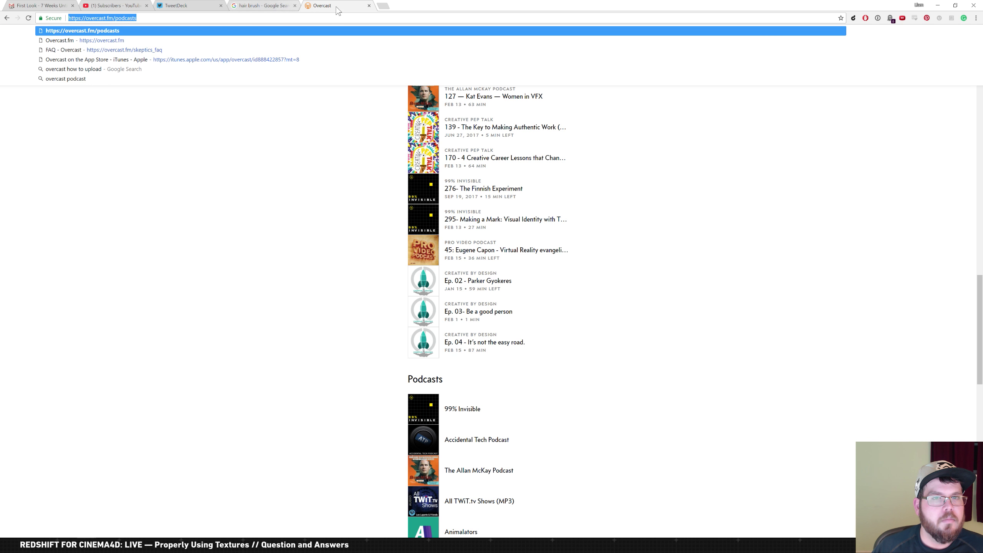
pyautogui.write('bro')
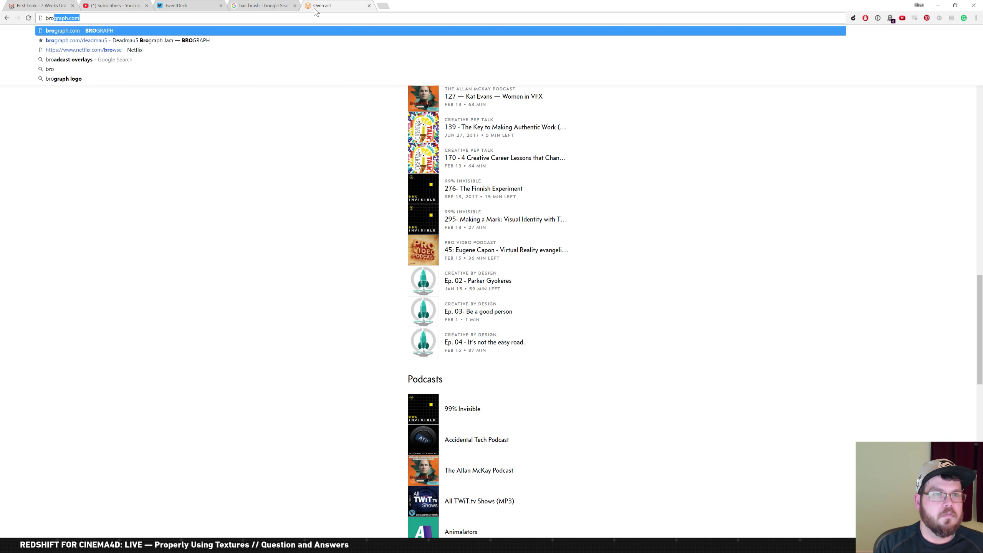
pyautogui.write('gra')
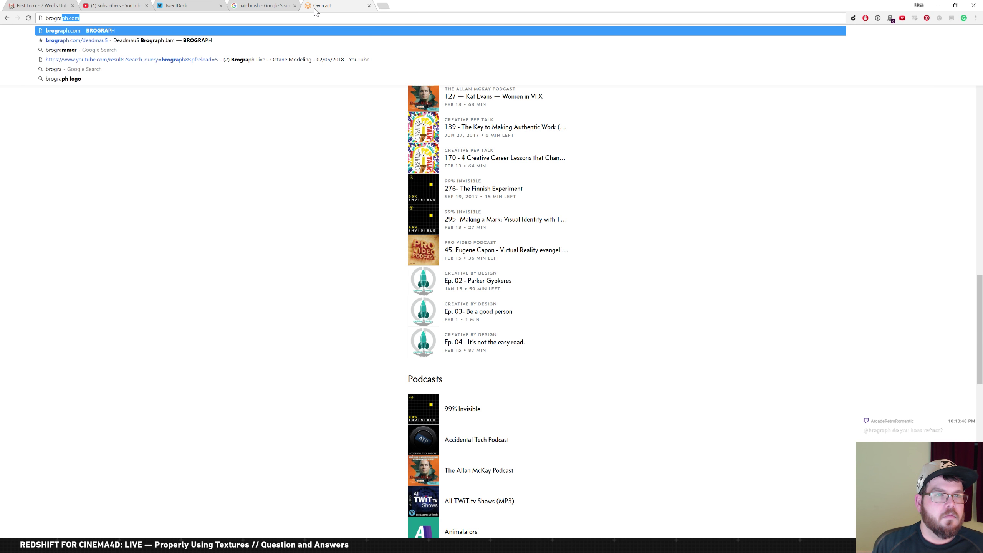
pyautogui.press('Return')
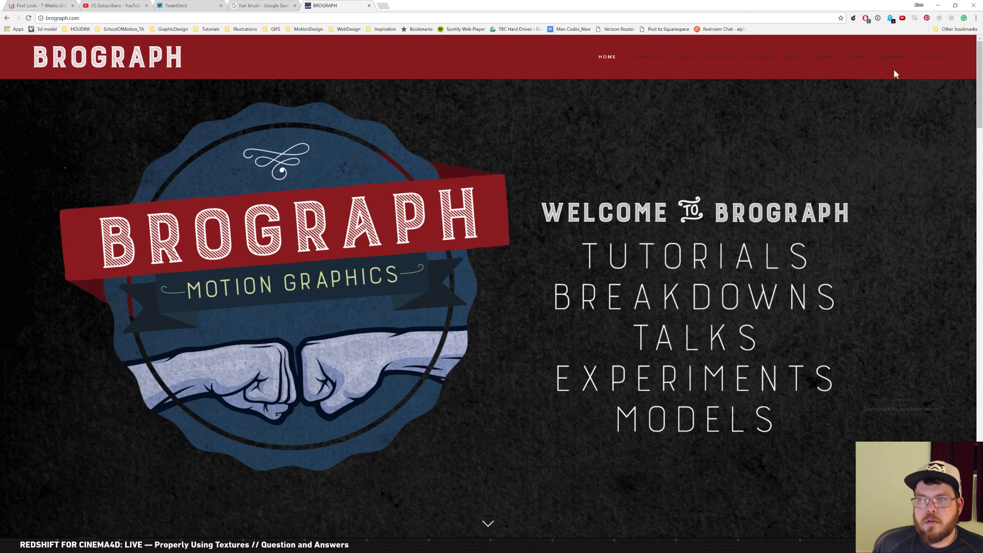
# Start changing the address to brograph.com/slack
pyautogui.moveTo(840, 80)
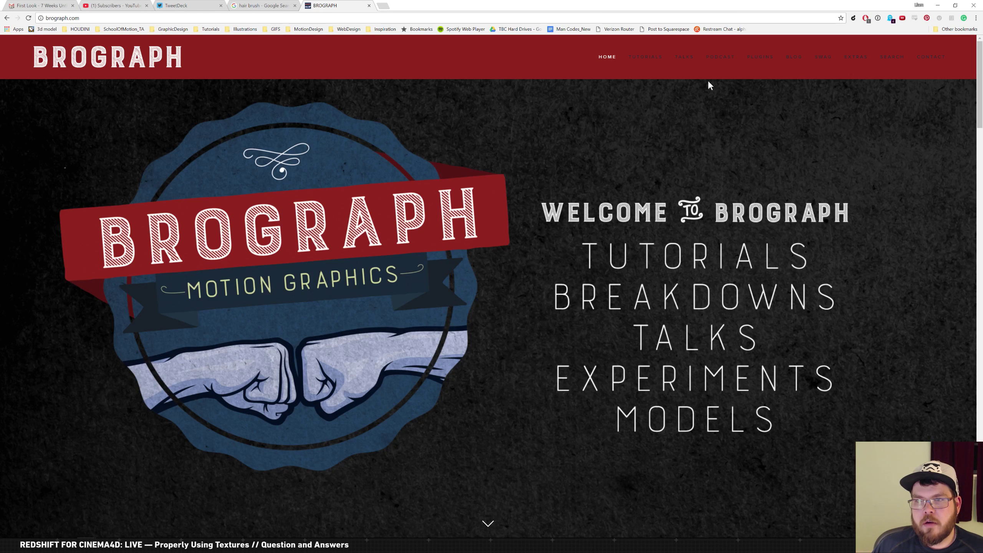
pyautogui.click(679, 17)
pyautogui.press('Right')
pyautogui.write('/s')
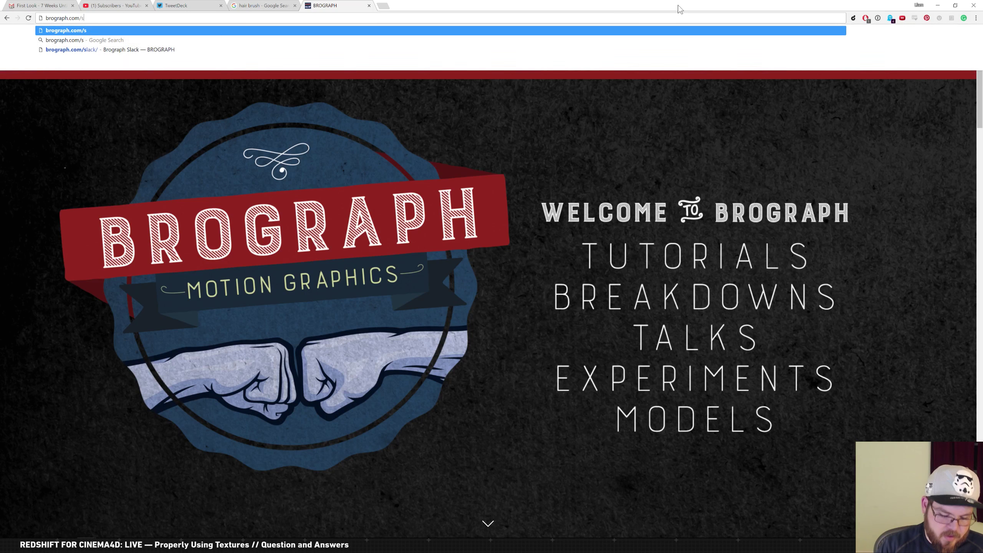